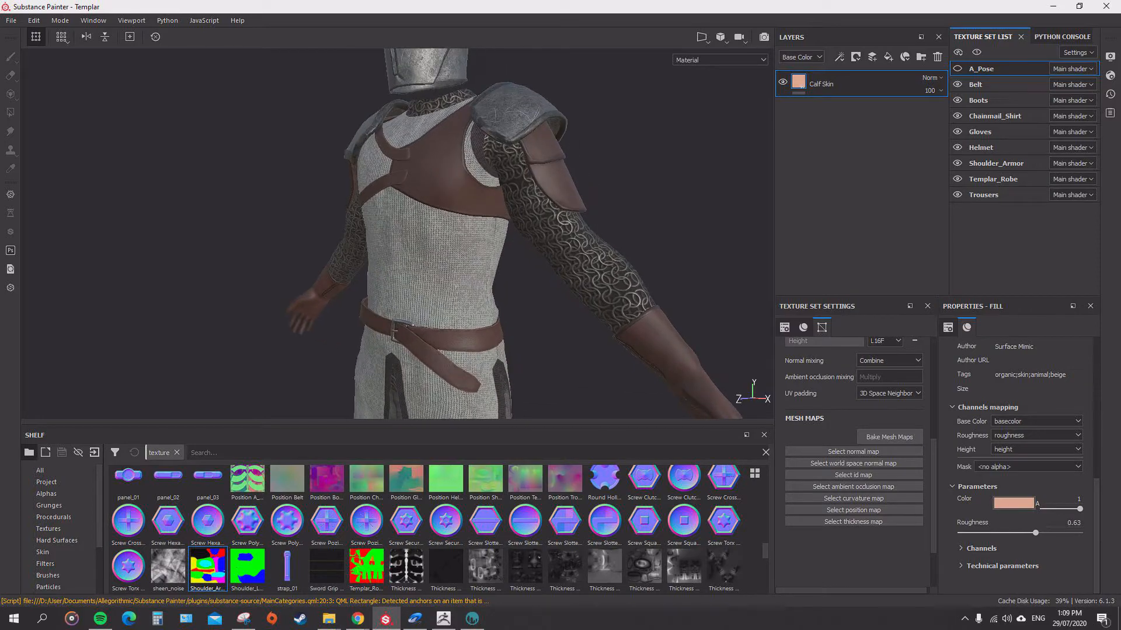
# Examine the templar character's belt and robe from several angles.
pyautogui.keyDown('alt'); pyautogui.moveTo(525, 304); pyautogui.dragTo(528, 193, button='middle'); pyautogui.keyUp('alt')
pyautogui.moveTo(467, 233)
pyautogui.keyDown('alt'); pyautogui.mouseDown()
pyautogui.moveTo(514, 234)
pyautogui.moveTo(379, 234)
pyautogui.moveTo(467, 239)
pyautogui.mouseUp(); pyautogui.keyUp('alt')
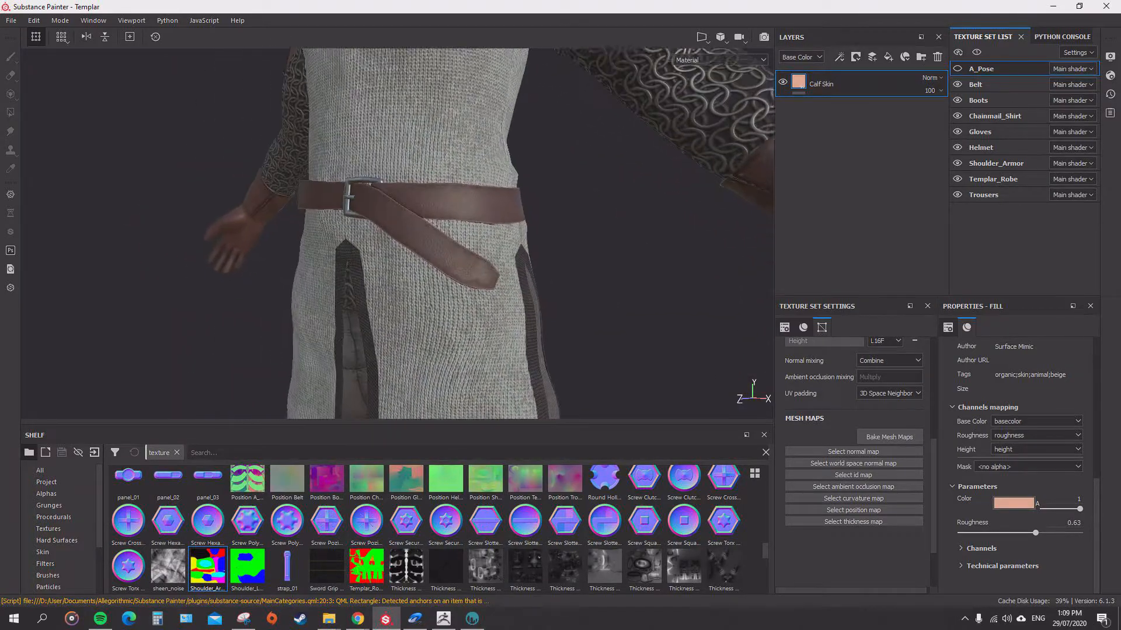
pyautogui.keyDown('alt'); pyautogui.moveTo(467, 239); pyautogui.dragTo(496, 239, button='right'); pyautogui.keyUp('alt')
pyautogui.keyDown('alt'); pyautogui.moveTo(496, 239); pyautogui.dragTo(426, 237); pyautogui.keyUp('alt')
pyautogui.keyDown('alt'); pyautogui.moveTo(408, 237); pyautogui.dragTo(596, 240, button='middle'); pyautogui.keyUp('alt')
pyautogui.keyDown('alt'); pyautogui.moveTo(467, 239); pyautogui.dragTo(537, 233); pyautogui.keyUp('alt')
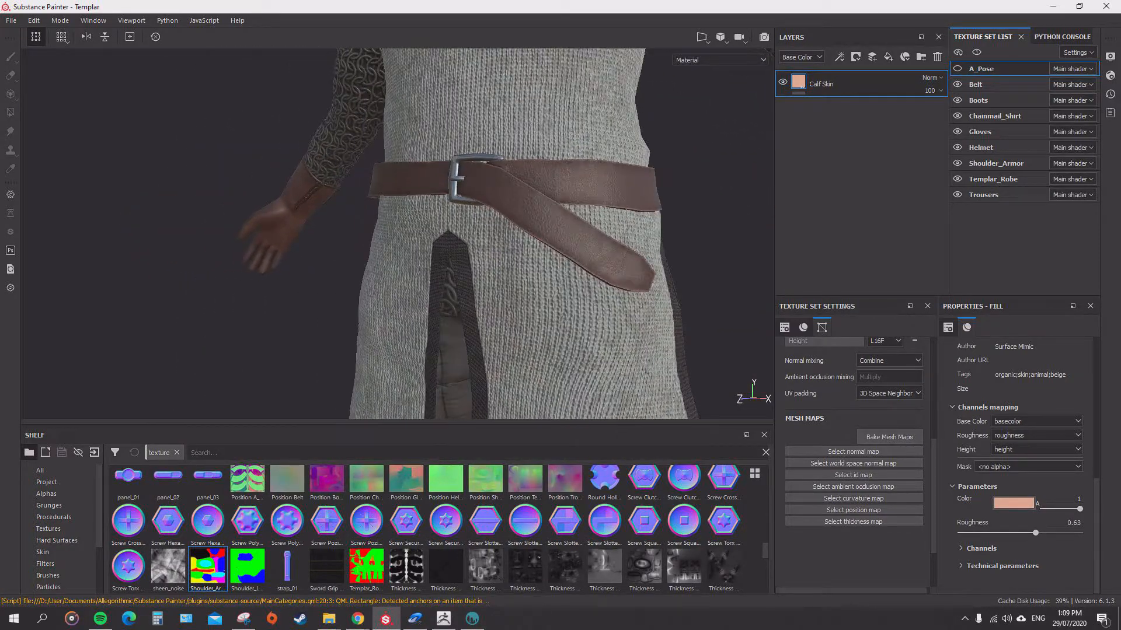
pyautogui.keyDown('alt'); pyautogui.moveTo(496, 233); pyautogui.dragTo(554, 234, button='right'); pyautogui.keyUp('alt')
pyautogui.keyDown('alt'); pyautogui.moveTo(555, 233); pyautogui.dragTo(485, 230); pyautogui.keyUp('alt')
pyautogui.keyDown('alt'); pyautogui.moveTo(514, 234); pyautogui.dragTo(403, 215, button='middle'); pyautogui.keyUp('alt')
# Select the Belt texture set and isolate the belt in the viewport.
pyautogui.click(993, 179)
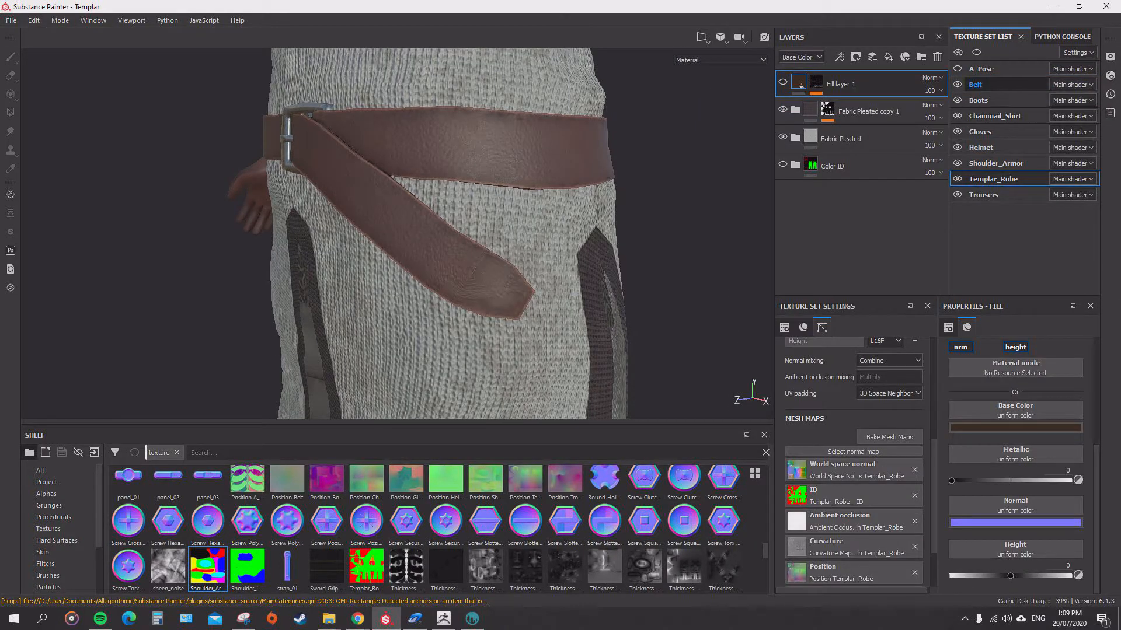
pyautogui.click(976, 85)
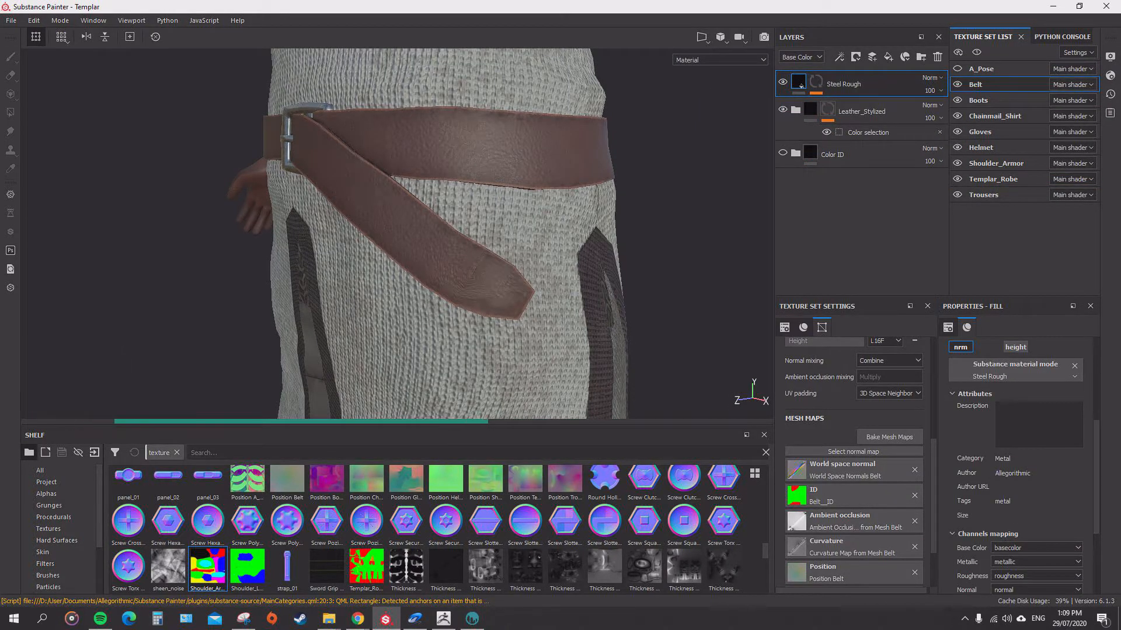
pyautogui.moveTo(467, 234)
pyautogui.keyDown('alt'); pyautogui.mouseDown()
pyautogui.moveTo(554, 248)
pyautogui.moveTo(488, 234)
pyautogui.mouseUp(); pyautogui.keyUp('alt')
pyautogui.keyDown('alt'); pyautogui.moveTo(467, 234); pyautogui.dragTo(508, 239, button='right'); pyautogui.keyUp('alt')
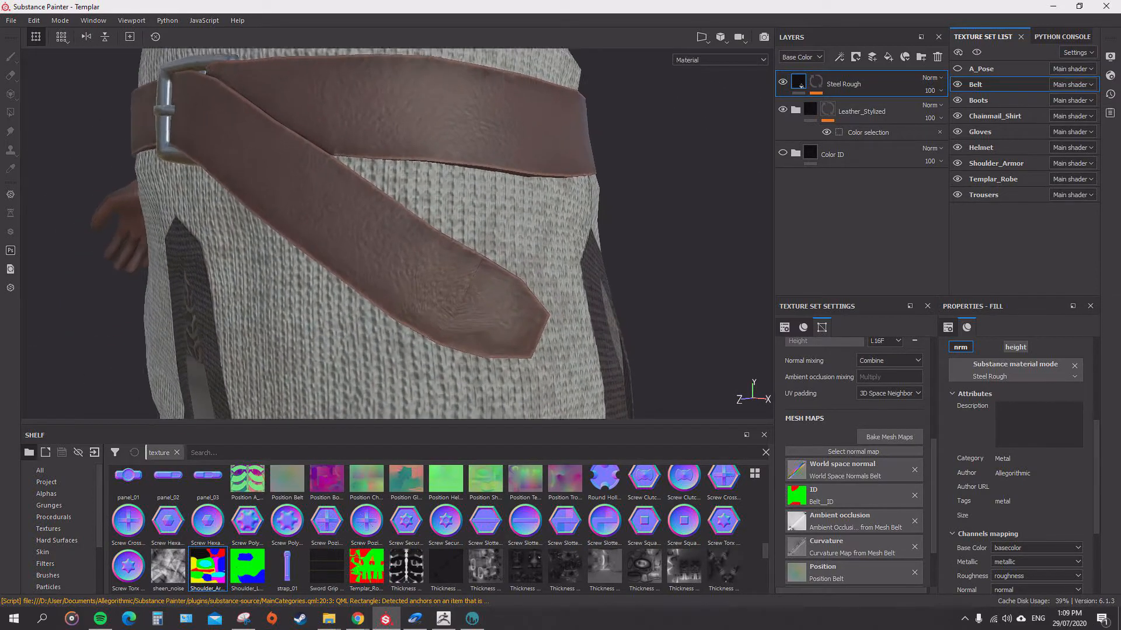
pyautogui.keyDown('alt'); pyautogui.moveTo(467, 233); pyautogui.dragTo(423, 240); pyautogui.keyUp('alt')
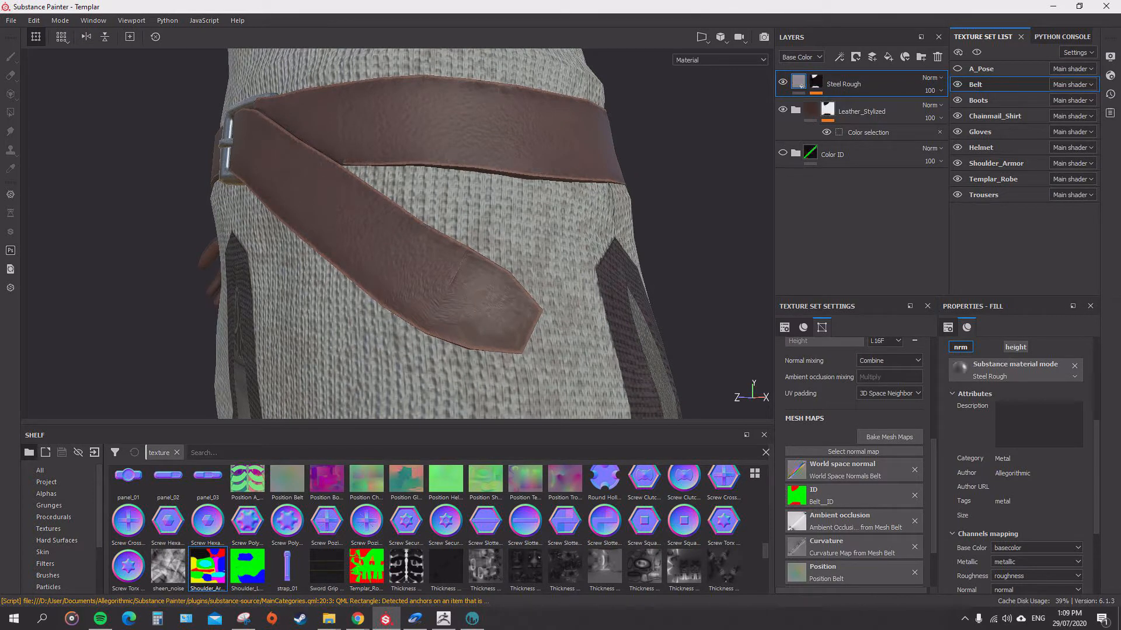
pyautogui.keyDown('alt'); pyautogui.moveTo(423, 239); pyautogui.dragTo(403, 217); pyautogui.keyUp('alt')
pyautogui.hotkey('alt', 'q')
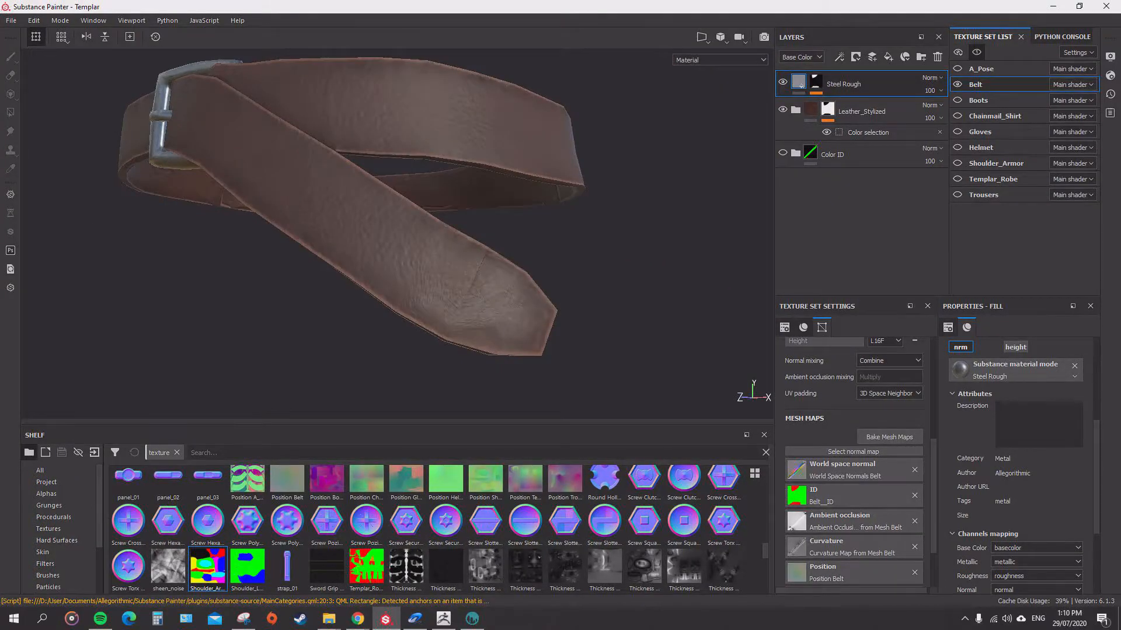
pyautogui.keyDown('alt'); pyautogui.moveTo(403, 262); pyautogui.dragTo(408, 207); pyautogui.keyUp('alt')
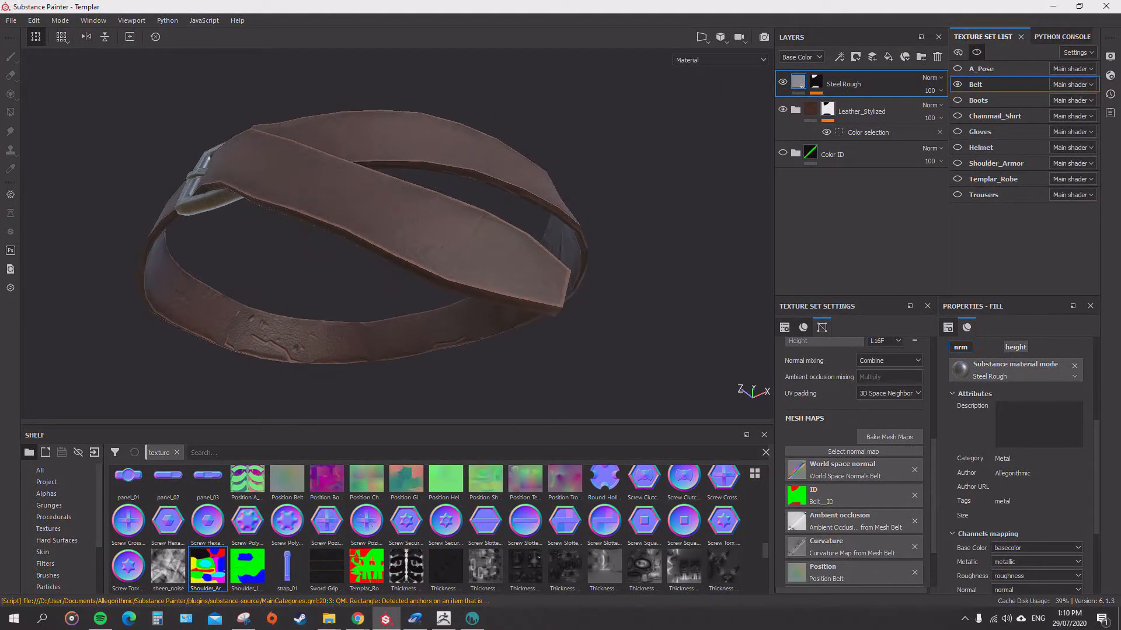
# Expand the Leather_Stylized folder and its Leatherette Damaged subfolder to review the layers inside.
pyautogui.click(795, 110)
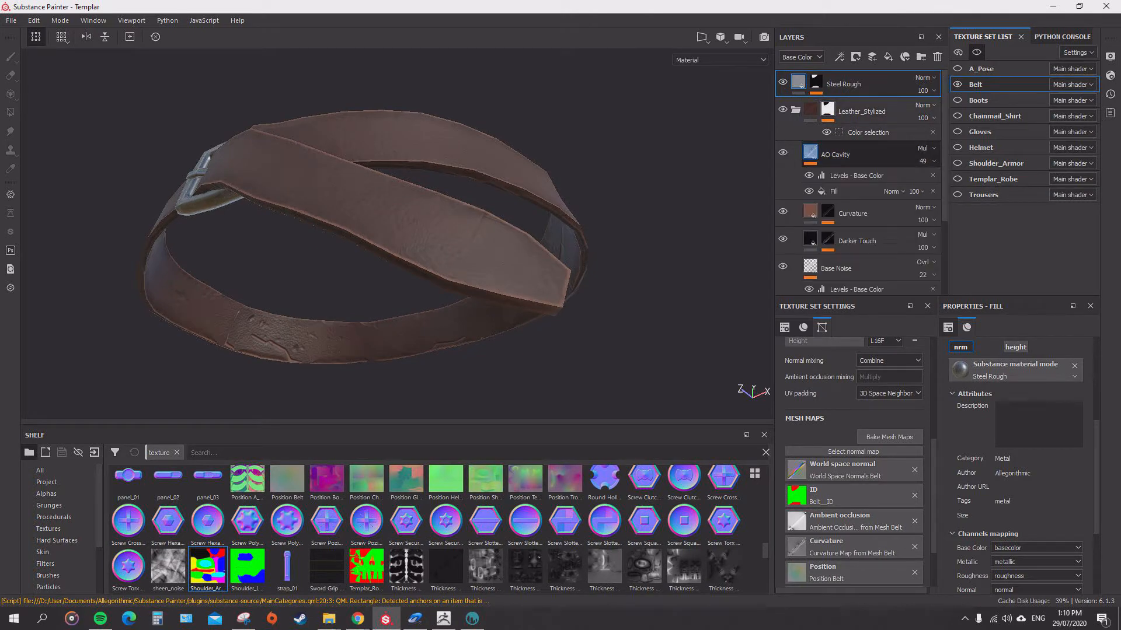
pyautogui.scroll(-3, 793, 264)
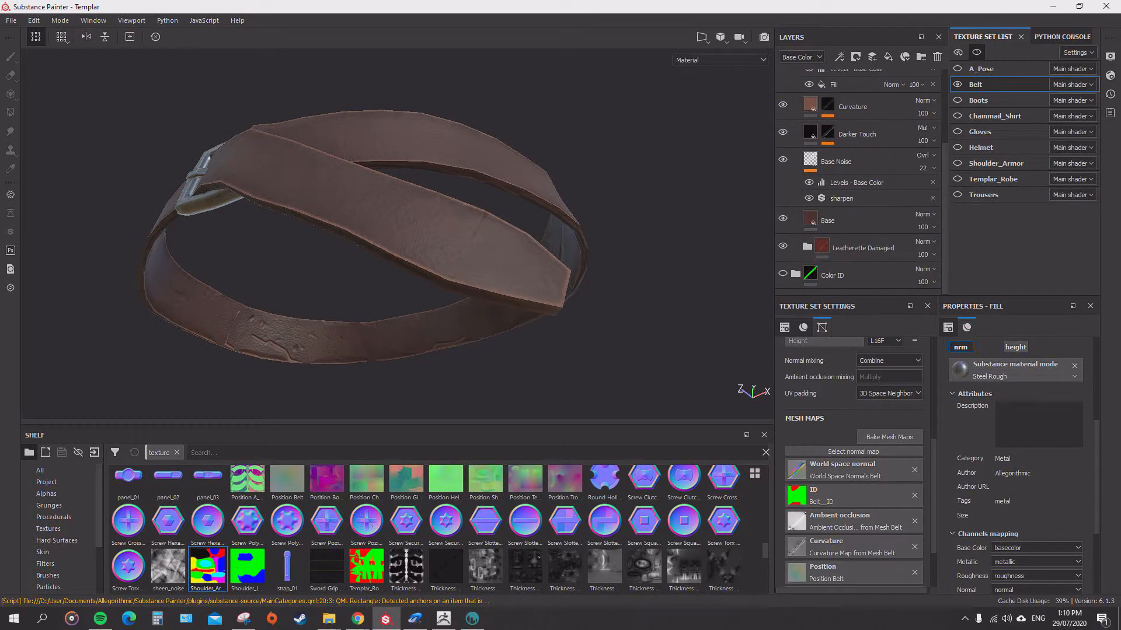
pyautogui.click(807, 247)
pyautogui.scroll(-2, 807, 247)
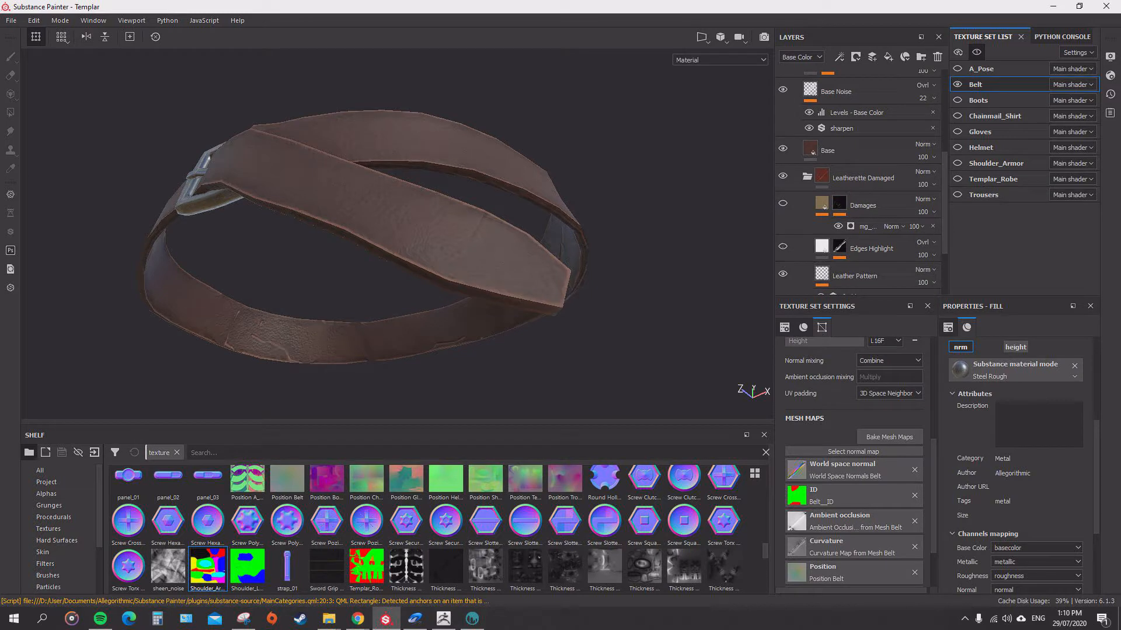
pyautogui.scroll(-2, 794, 282)
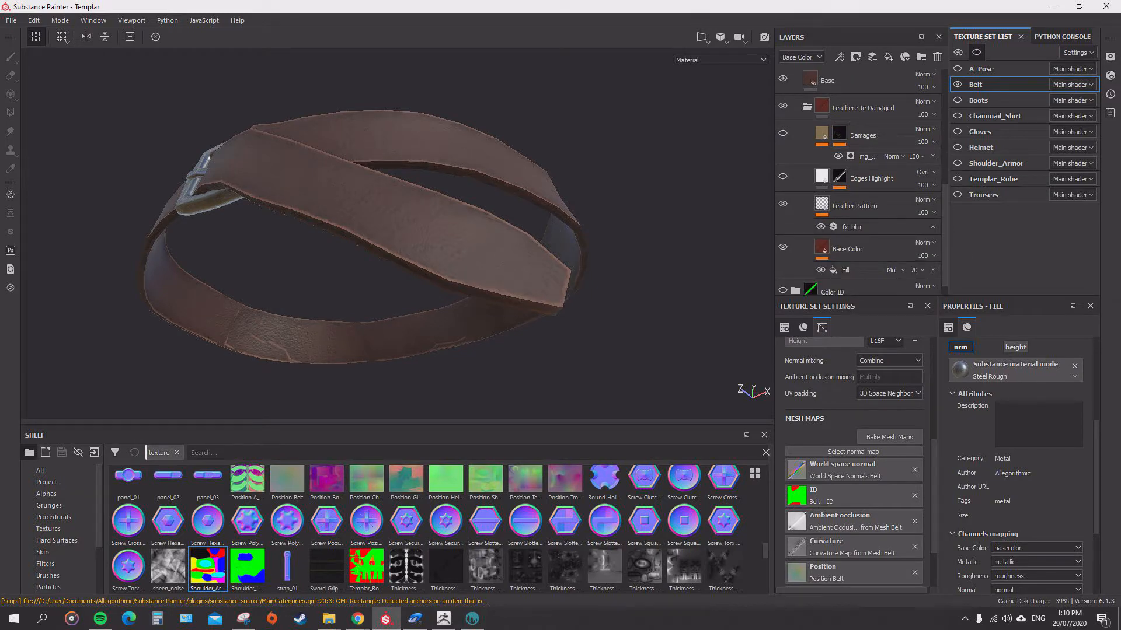
pyautogui.scroll(3, 794, 282)
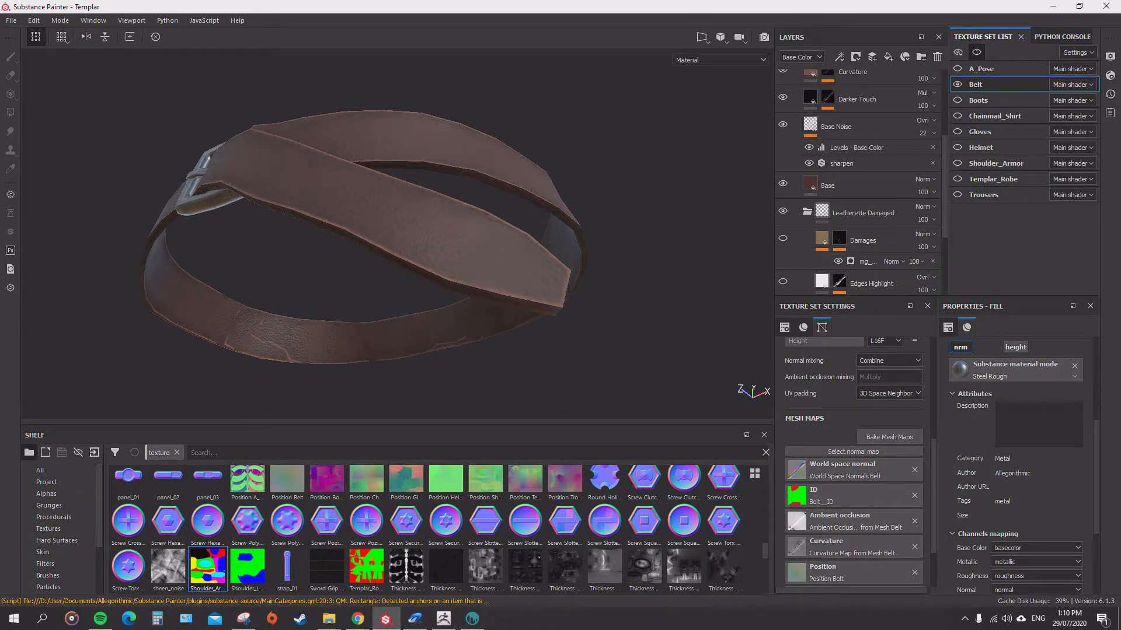
pyautogui.scroll(2, 858, 181)
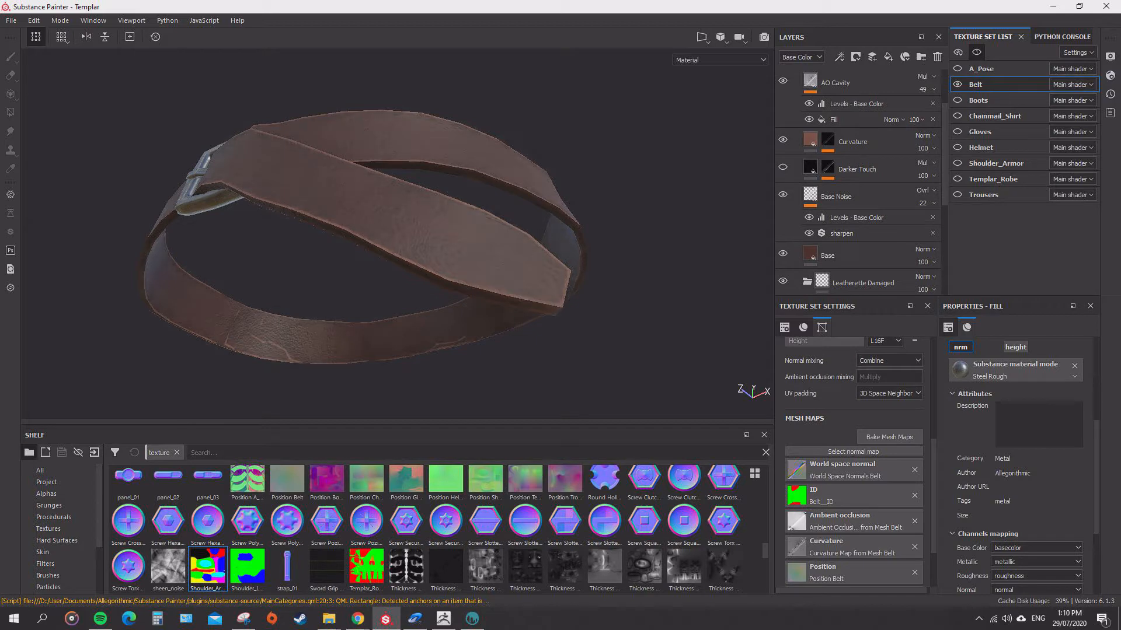
# Delete the Curvature layer from the belt's Leather_Stylized folder.
pyautogui.keyDown('alt'); pyautogui.moveTo(374, 222); pyautogui.dragTo(409, 286); pyautogui.keyUp('alt')
pyautogui.rightClick(866, 141)
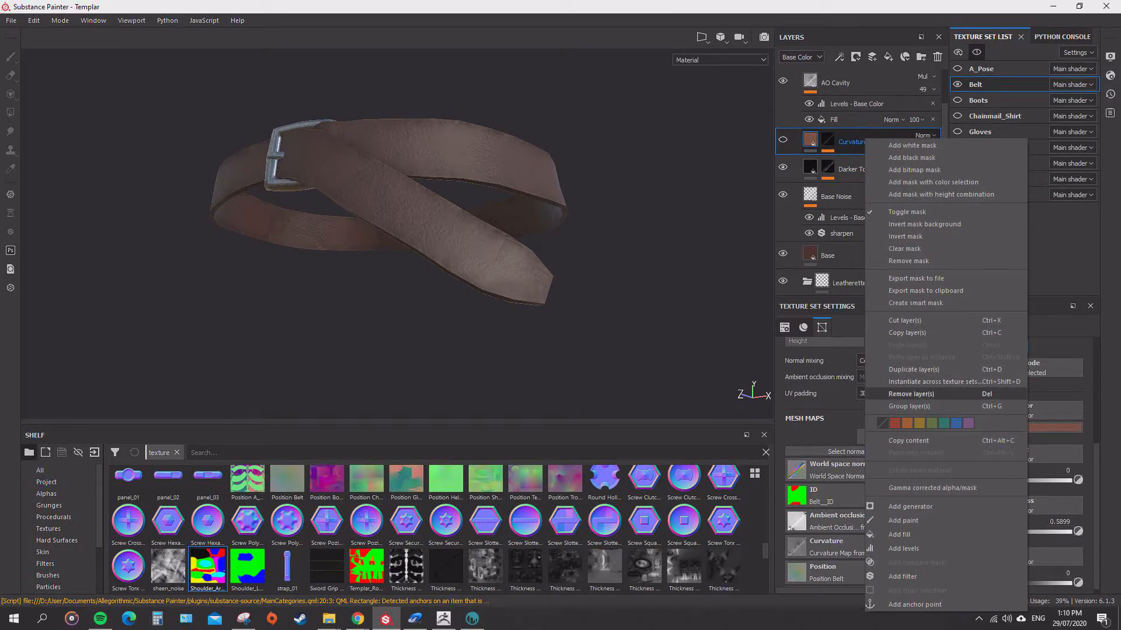
pyautogui.click(911, 394)
# Delete the Damages and Edges Highlight layers from the Leatherette Damaged folder.
pyautogui.scroll(-2, 861, 229)
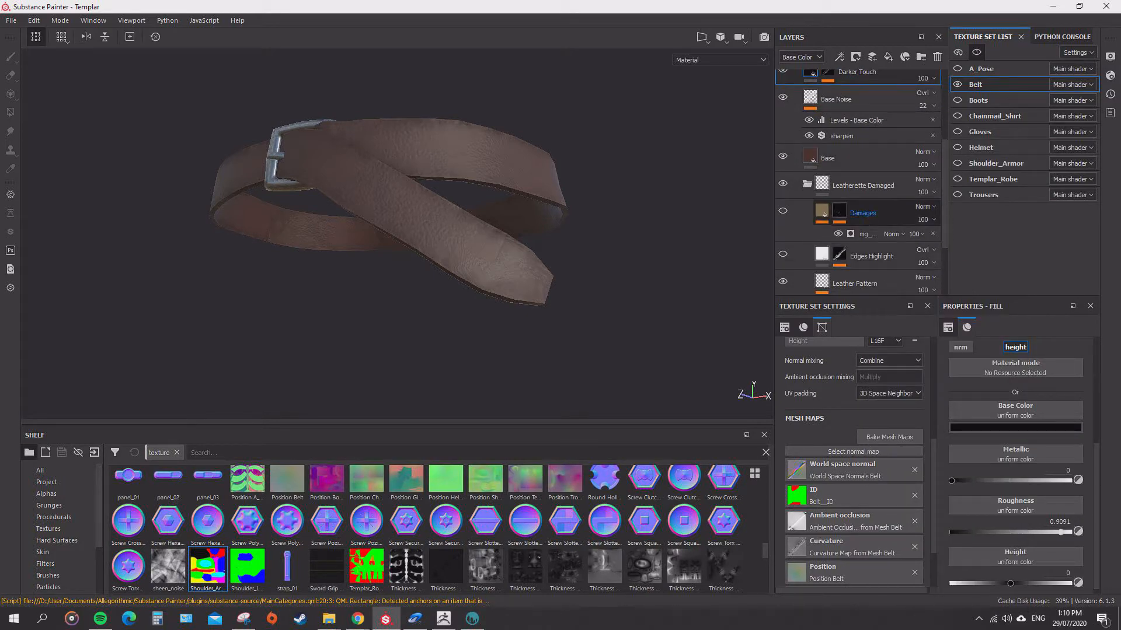
pyautogui.click(863, 213)
pyautogui.keyDown('shift'); pyautogui.click(863, 256); pyautogui.keyUp('shift')
pyautogui.rightClick(862, 252)
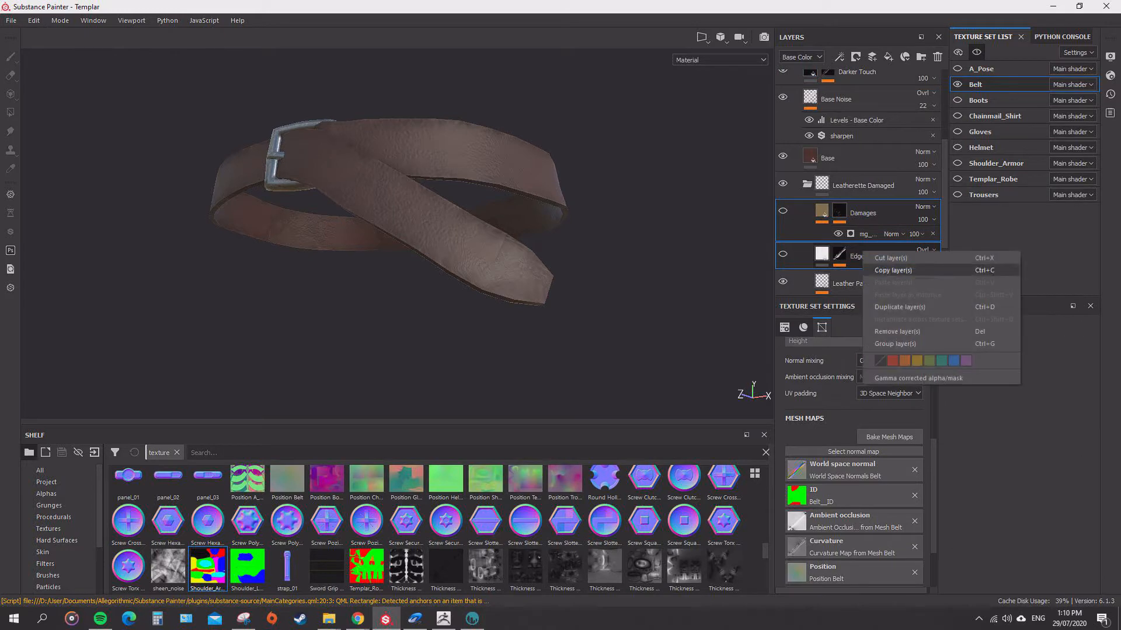
pyautogui.click(898, 331)
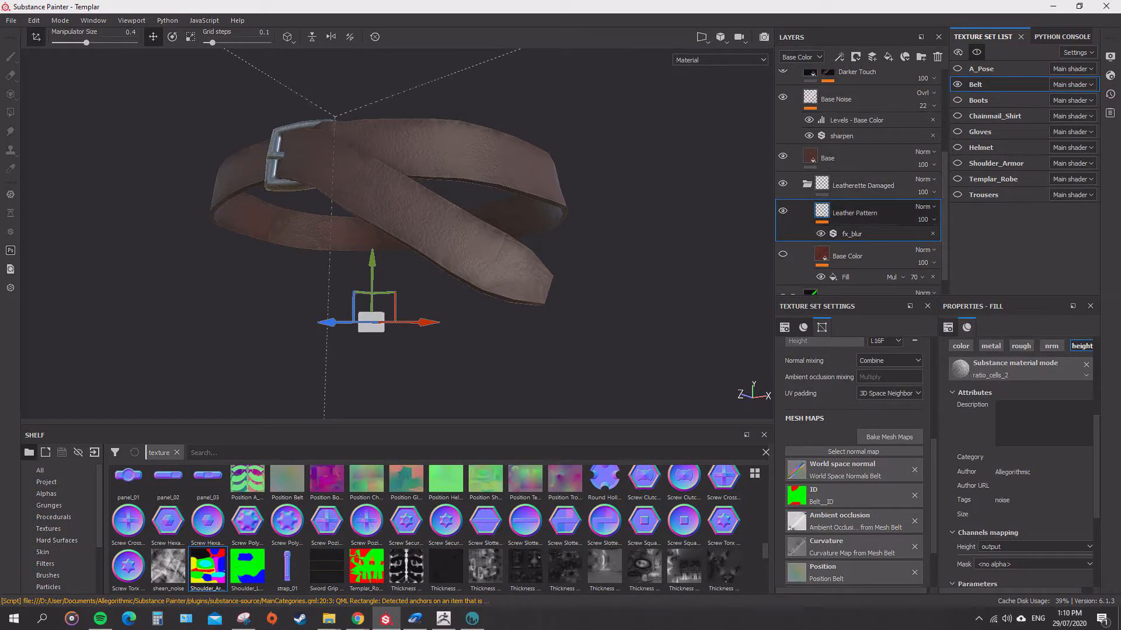
# Delete the Base Color layer from the Leatherette Damaged folder.
pyautogui.scroll(-1, 861, 245)
pyautogui.click(846, 232)
pyautogui.rightClick(862, 233)
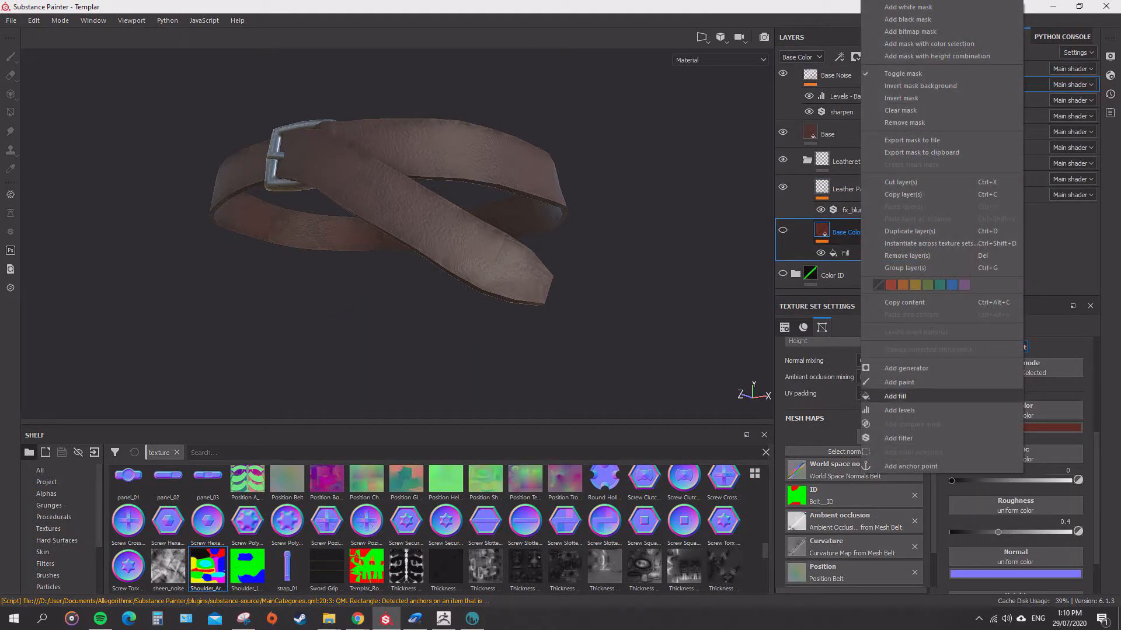
pyautogui.click(907, 256)
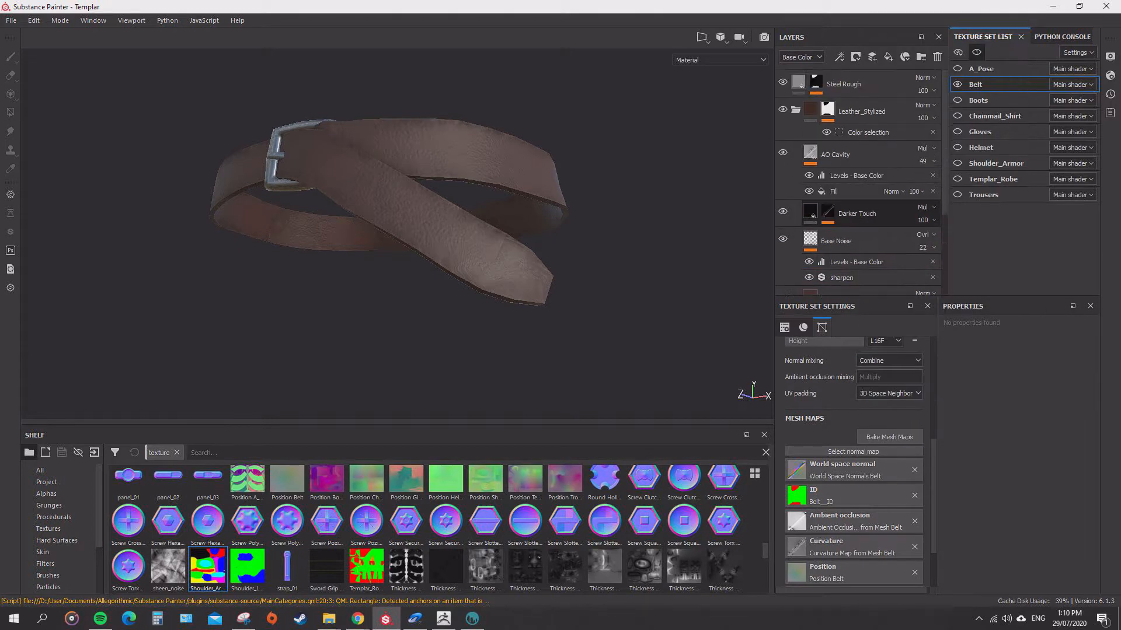
# Delete the AO Cavity layer from the belt's Leather_Stylized folder.
pyautogui.click(795, 109)
pyautogui.keyDown('alt'); pyautogui.moveTo(589, 228); pyautogui.dragTo(724, 310); pyautogui.keyUp('alt')
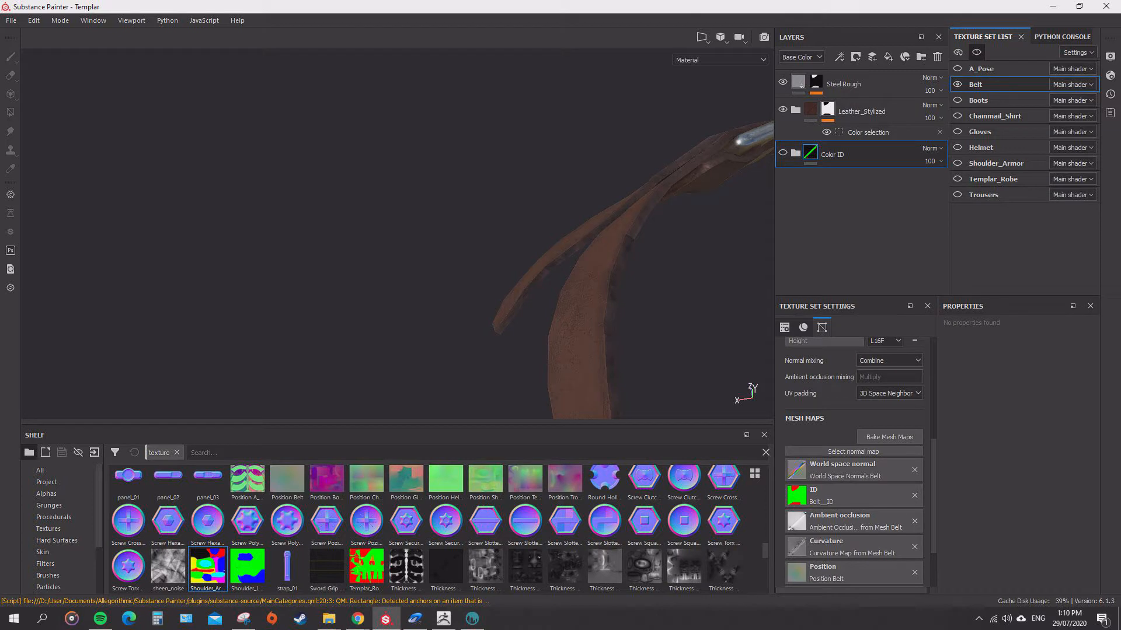
pyautogui.keyDown('alt'); pyautogui.moveTo(724, 309); pyautogui.dragTo(622, 301); pyautogui.keyUp('alt')
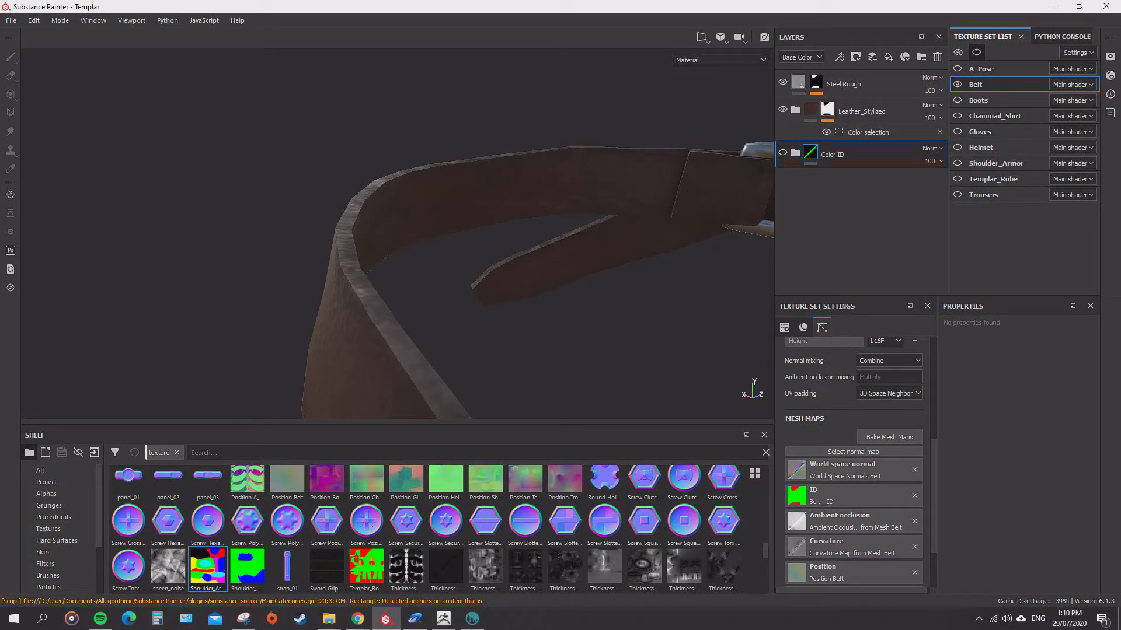
pyautogui.click(796, 110)
pyautogui.rightClick(848, 154)
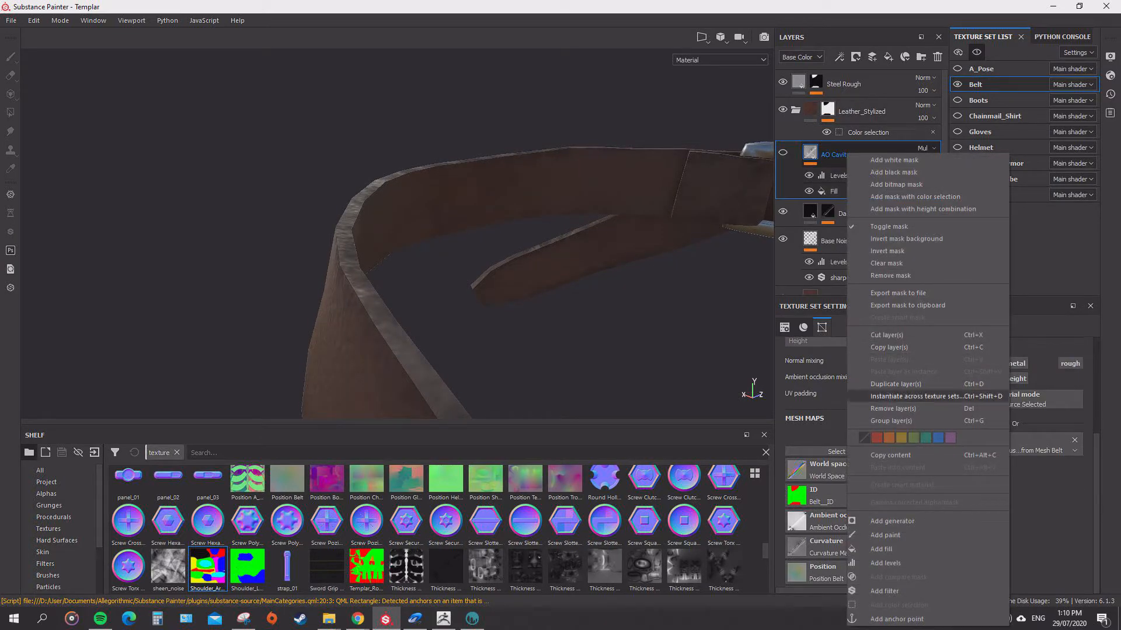
pyautogui.click(893, 409)
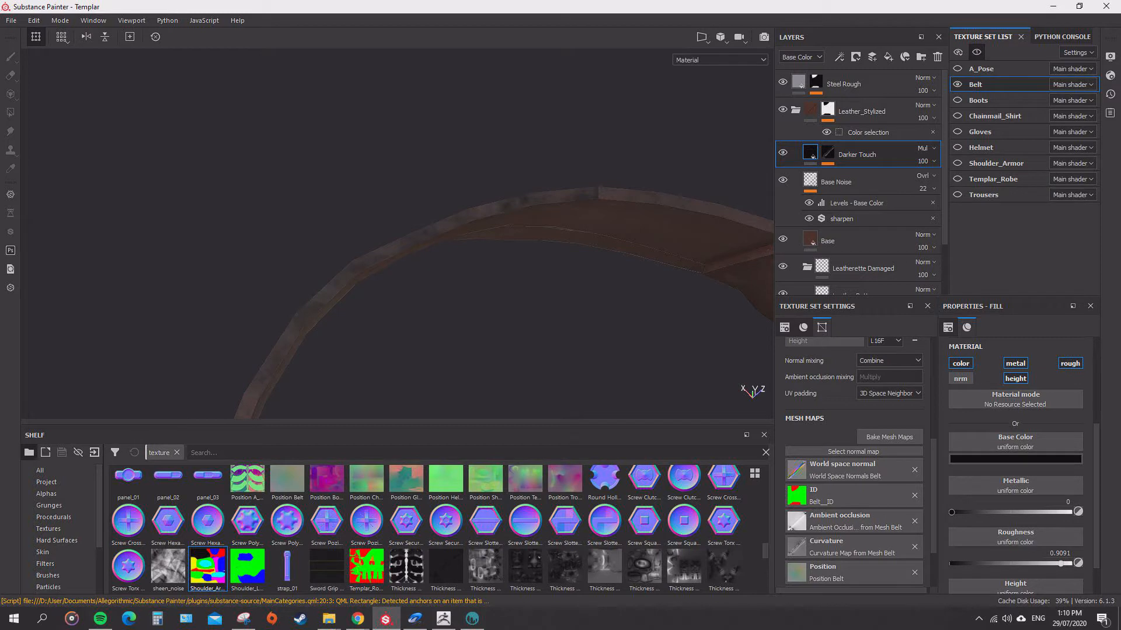
# Inspect the belt's leather surface, edges and buckle from different sides.
pyautogui.keyDown('alt'); pyautogui.moveTo(374, 222); pyautogui.dragTo(695, 274); pyautogui.keyUp('alt')
pyautogui.scroll(-4, 642, 274)
pyautogui.keyDown('alt'); pyautogui.moveTo(613, 280); pyautogui.dragTo(327, 221, button='middle'); pyautogui.keyUp('alt')
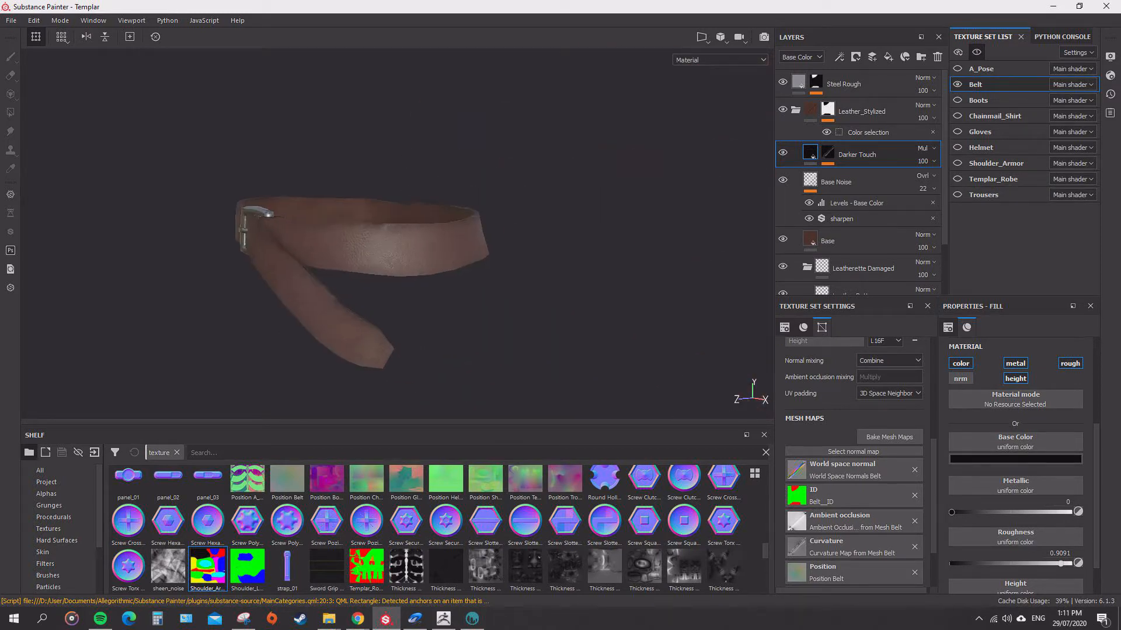
pyautogui.keyDown('alt'); pyautogui.moveTo(327, 221); pyautogui.dragTo(432, 257); pyautogui.keyUp('alt')
pyautogui.keyDown('alt'); pyautogui.moveTo(432, 257); pyautogui.dragTo(491, 246, button='middle'); pyautogui.keyUp('alt')
pyautogui.keyDown('alt'); pyautogui.moveTo(490, 246); pyautogui.dragTo(455, 236); pyautogui.keyUp('alt')
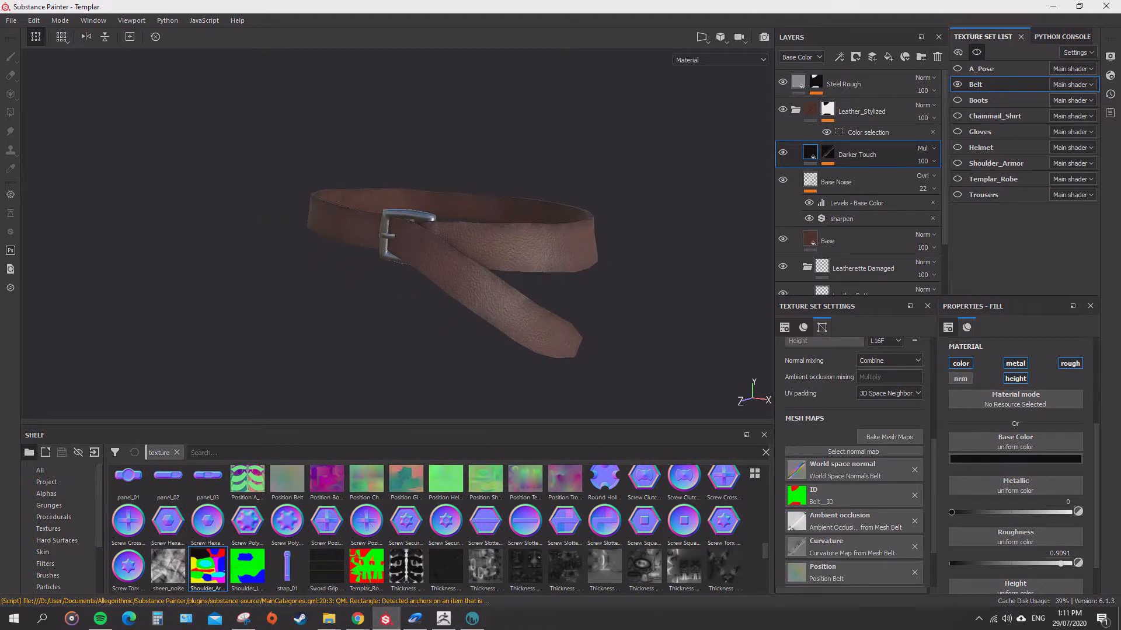
# Switch to ZBrush and make the Belt subtool of the templar model active.
pyautogui.click(444, 619)
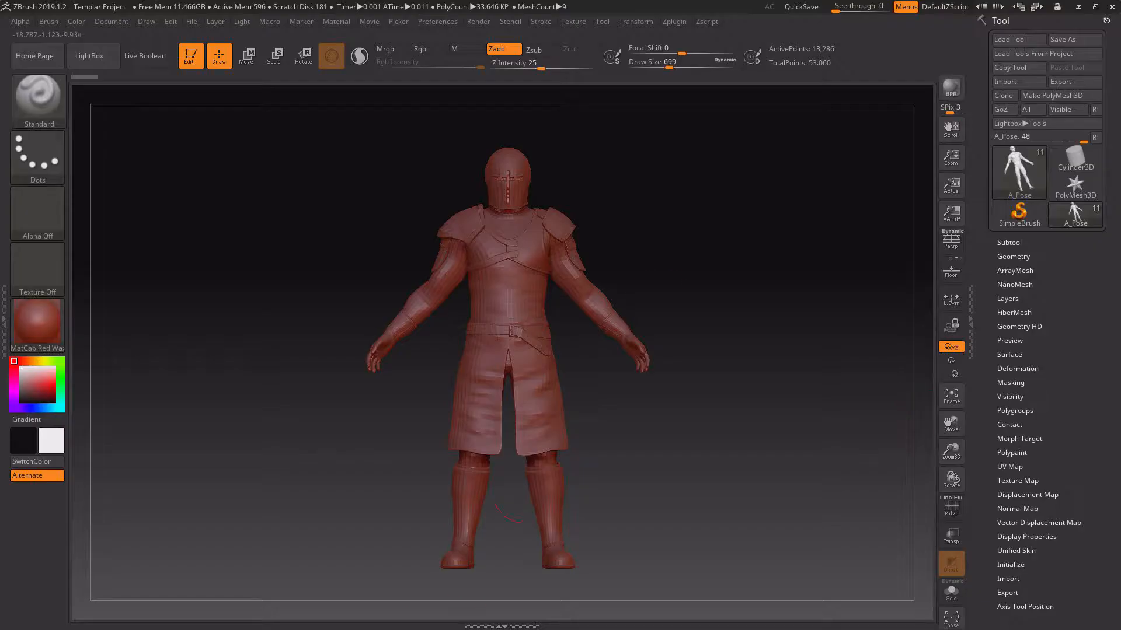
pyautogui.moveTo(662, 300); pyautogui.dragTo(898, 339)
pyautogui.click(1009, 243)
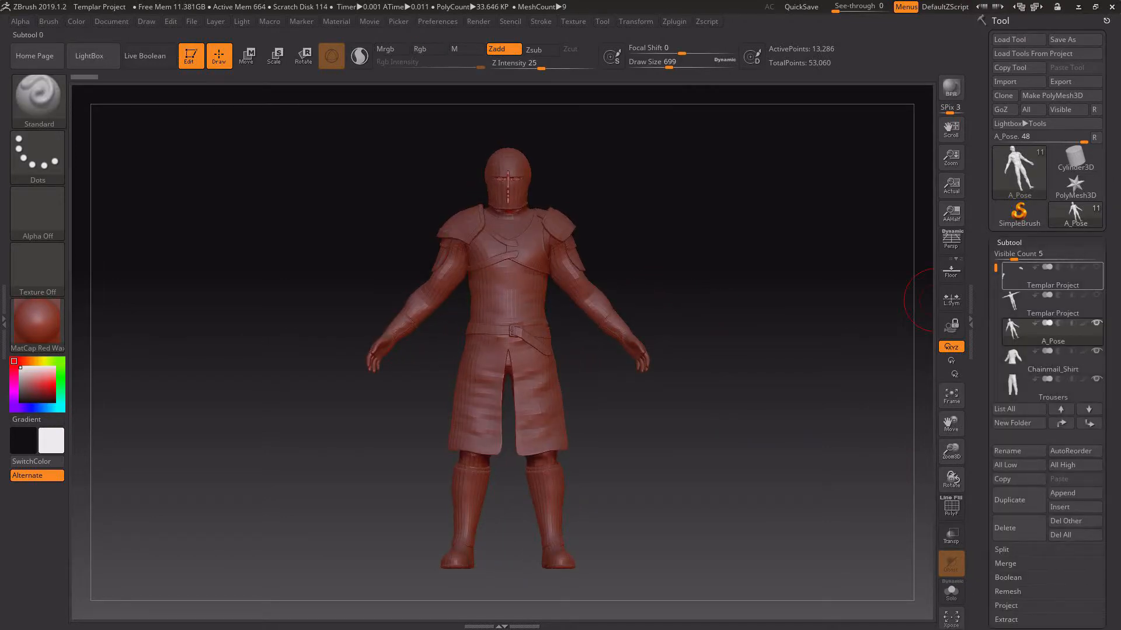
pyautogui.moveTo(995, 267); pyautogui.dragTo(995, 330)
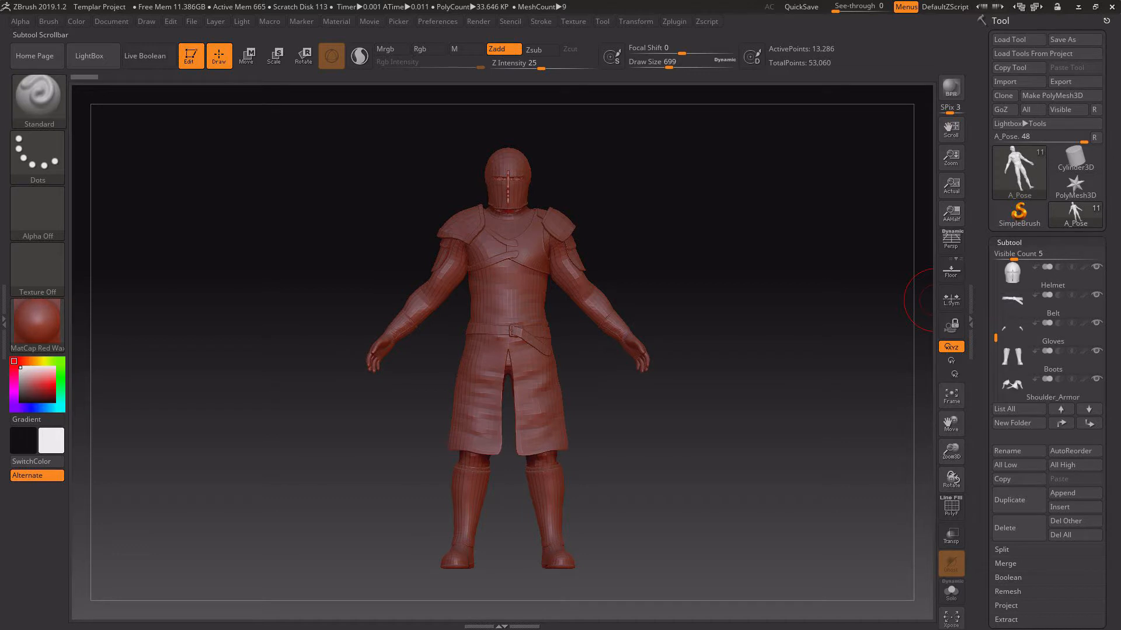
pyautogui.click(1016, 301)
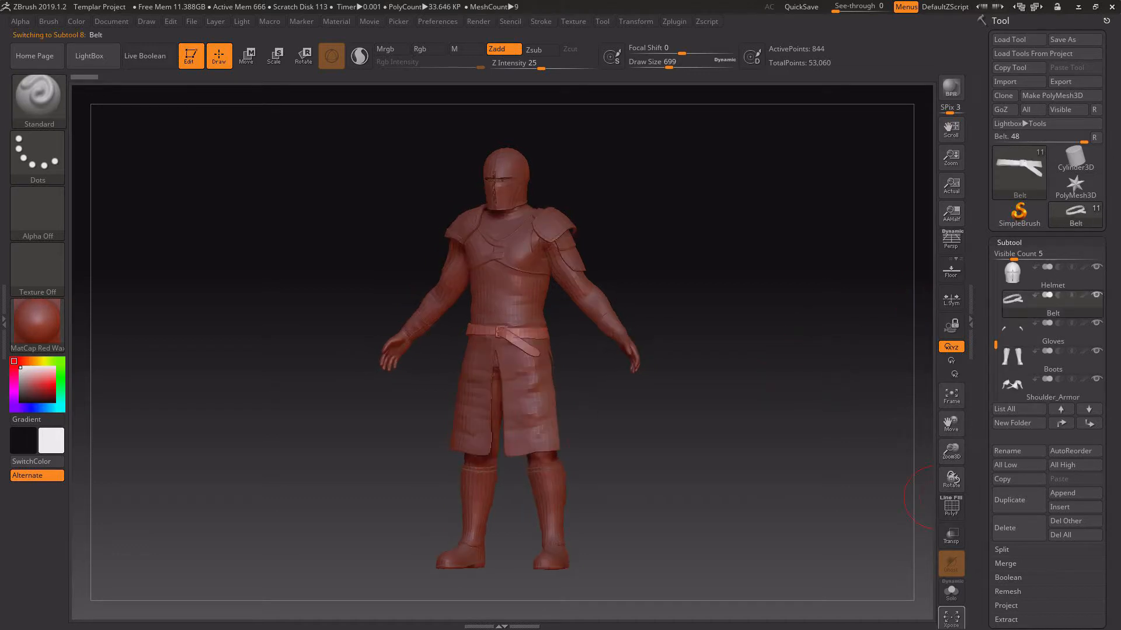
# Show only the belt with Solo and frame it in the canvas.
pyautogui.click(951, 591)
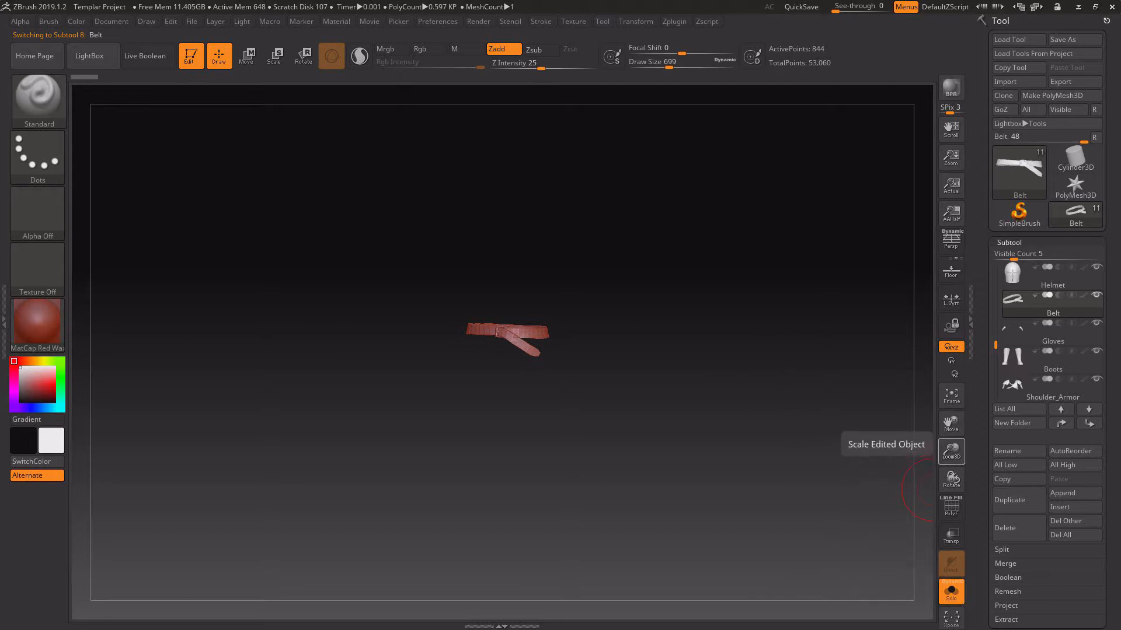
pyautogui.moveTo(951, 450); pyautogui.dragTo(82, 88)
pyautogui.press('f')
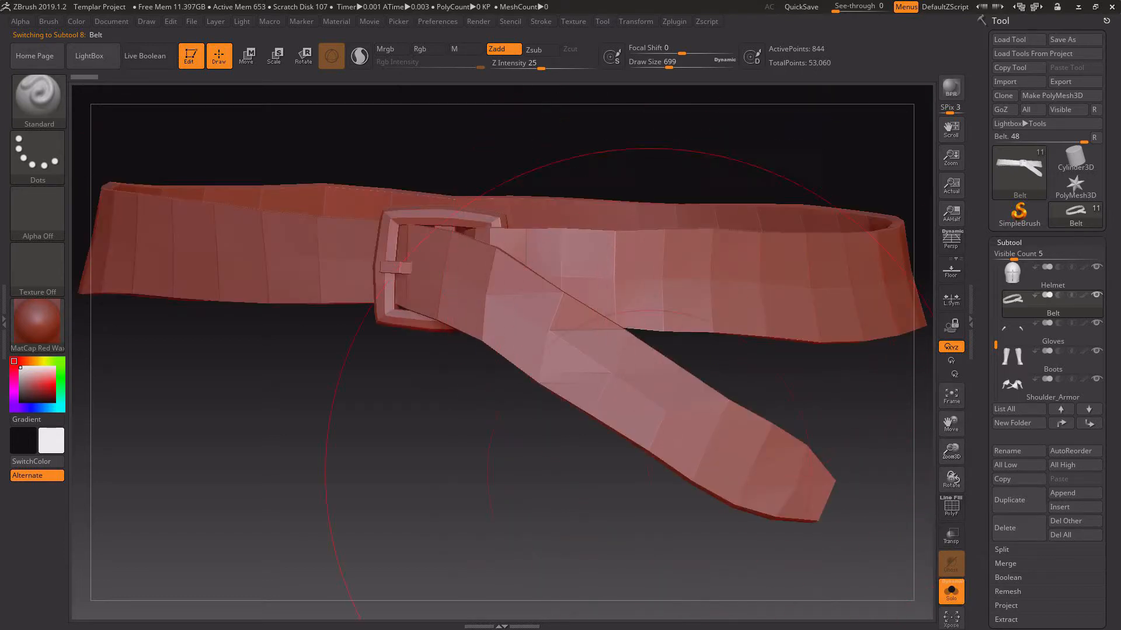
pyautogui.moveTo(649, 473)
pyautogui.mouseDown()
pyautogui.moveTo(564, 408)
pyautogui.moveTo(420, 403)
pyautogui.moveTo(648, 417)
pyautogui.moveTo(686, 461)
pyautogui.moveTo(604, 487)
pyautogui.moveTo(583, 469)
pyautogui.mouseUp()
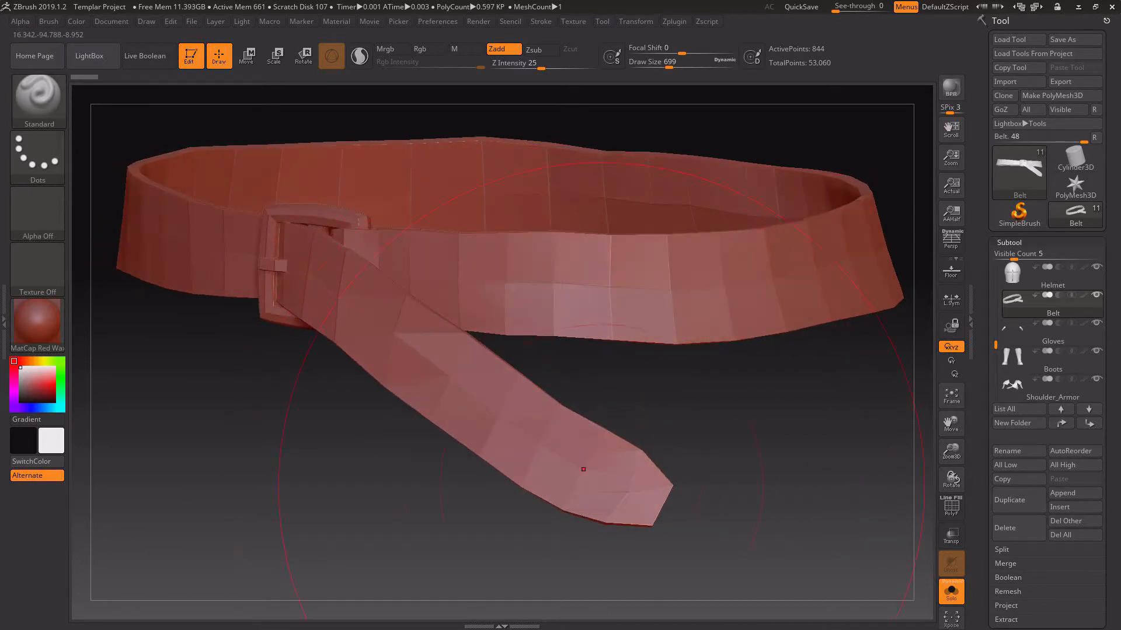
# Reduce the brush's Draw Size to 430 and turn on PolyFrame to inspect the belt's topology.
pyautogui.rightClick(757, 454)
pyautogui.moveTo(788, 425); pyautogui.dragTo(776, 425)
pyautogui.click(951, 505)
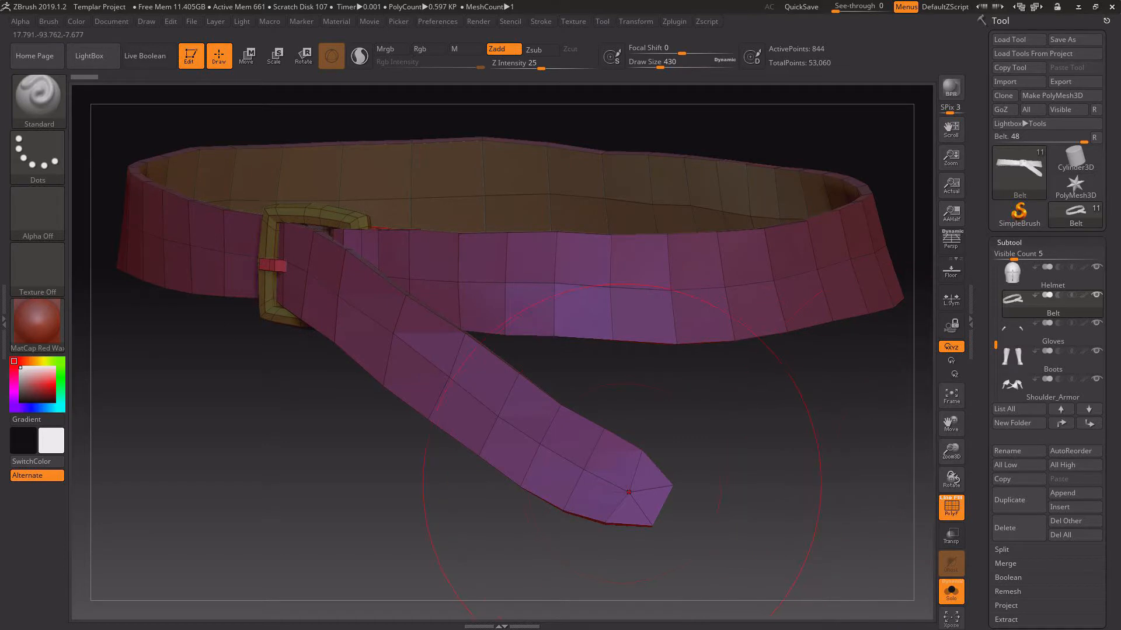
pyautogui.moveTo(826, 557); pyautogui.dragTo(829, 508)
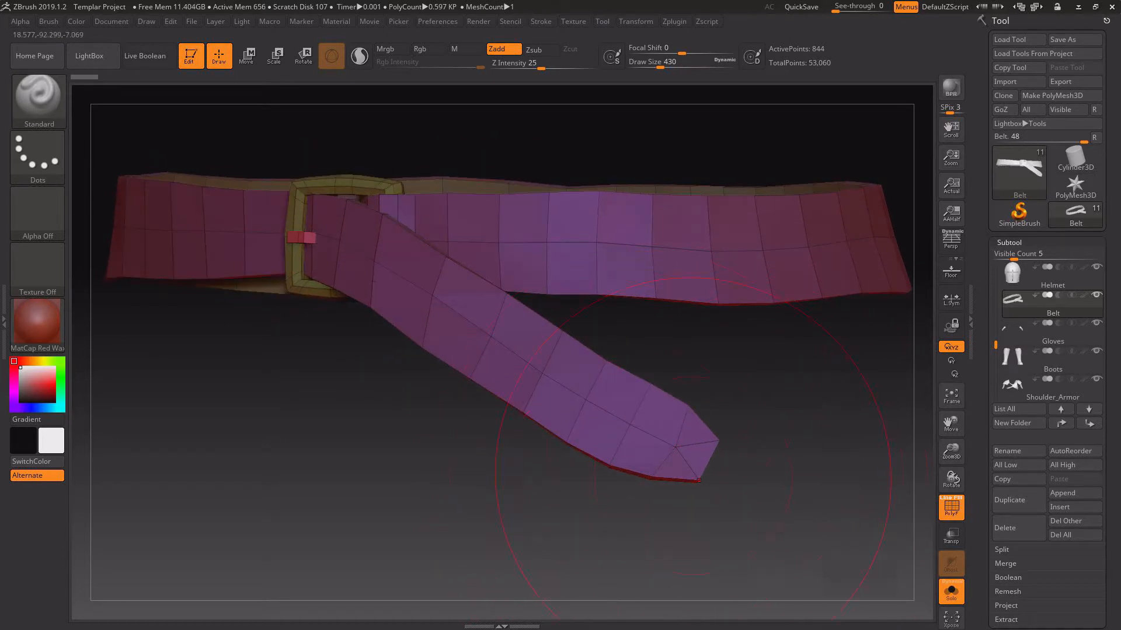
pyautogui.moveTo(647, 416); pyautogui.dragTo(478, 499, button='right')
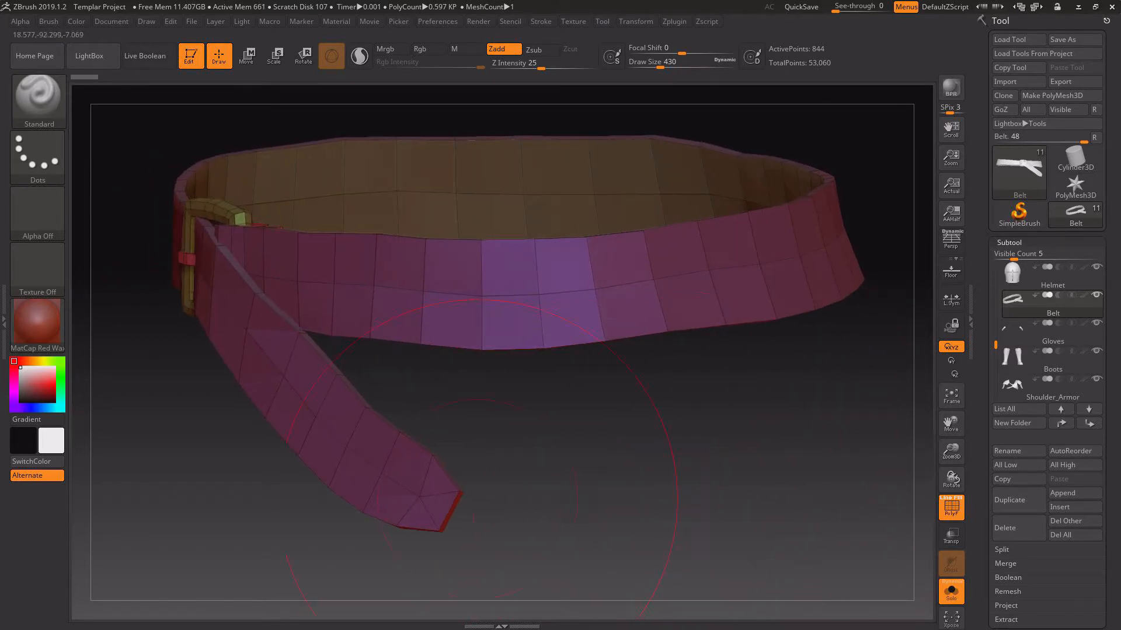
# Export the belt mesh as the OBJ file Belt in the Templar > Models > Belt folder, replacing the existing file.
pyautogui.moveTo(373, 486); pyautogui.dragTo(292, 507, button='right')
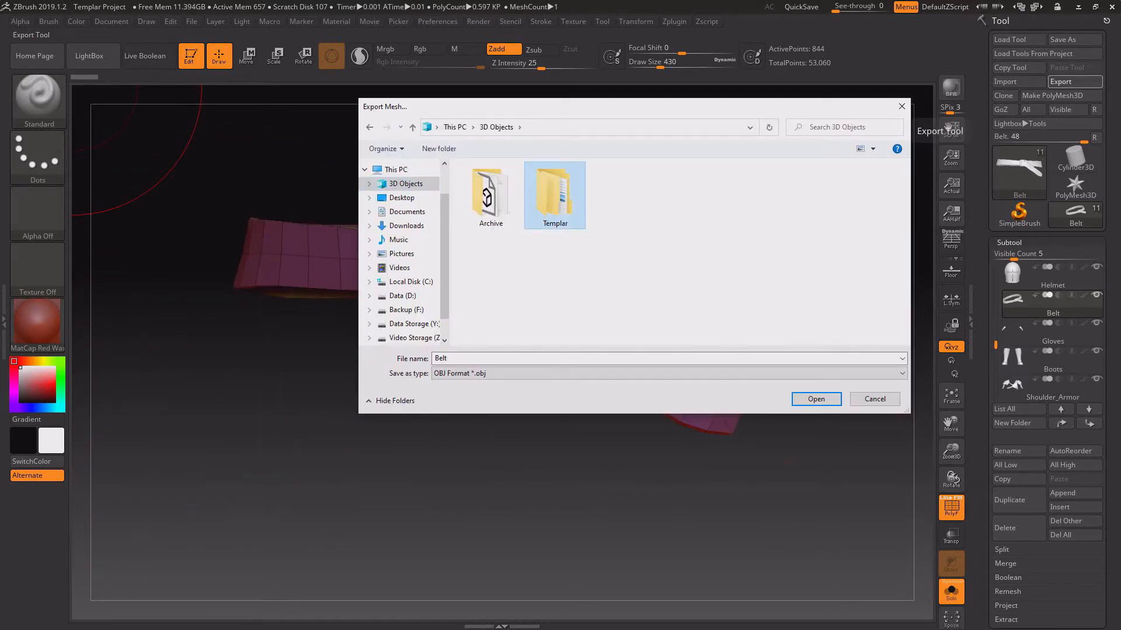
pyautogui.doubleClick(555, 196)
pyautogui.doubleClick(555, 195)
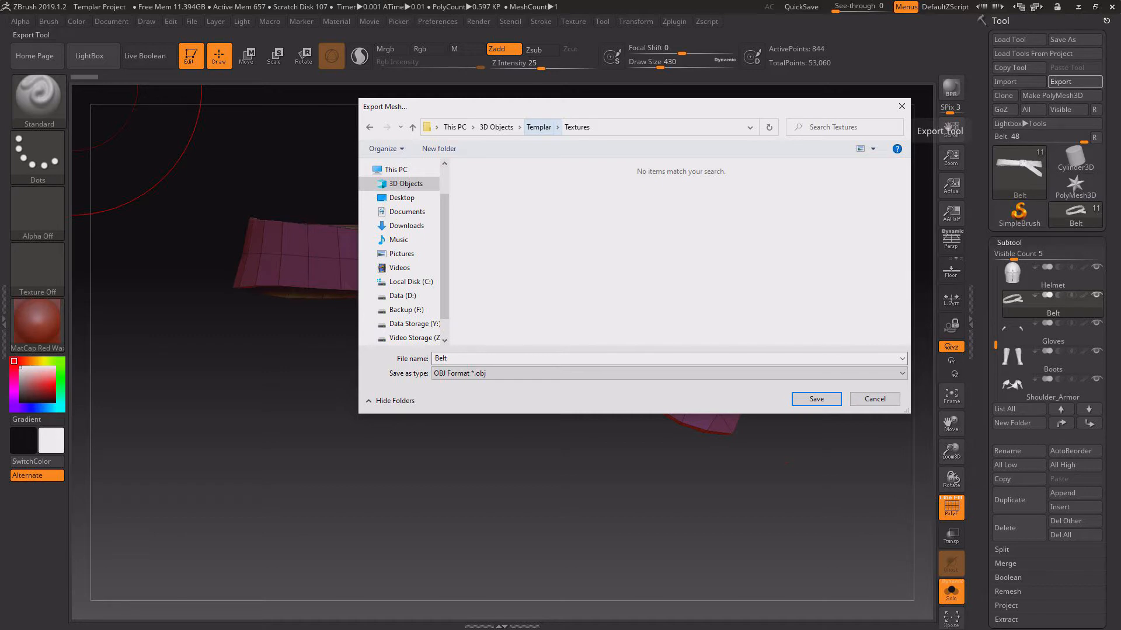
pyautogui.click(539, 127)
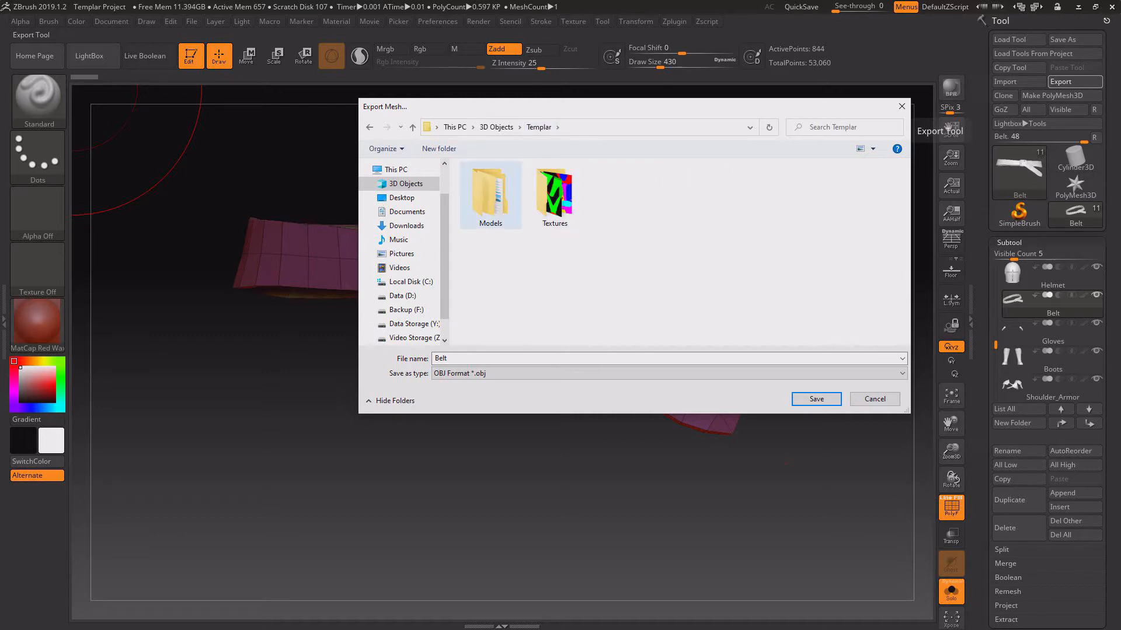
pyautogui.doubleClick(490, 195)
pyautogui.doubleClick(555, 196)
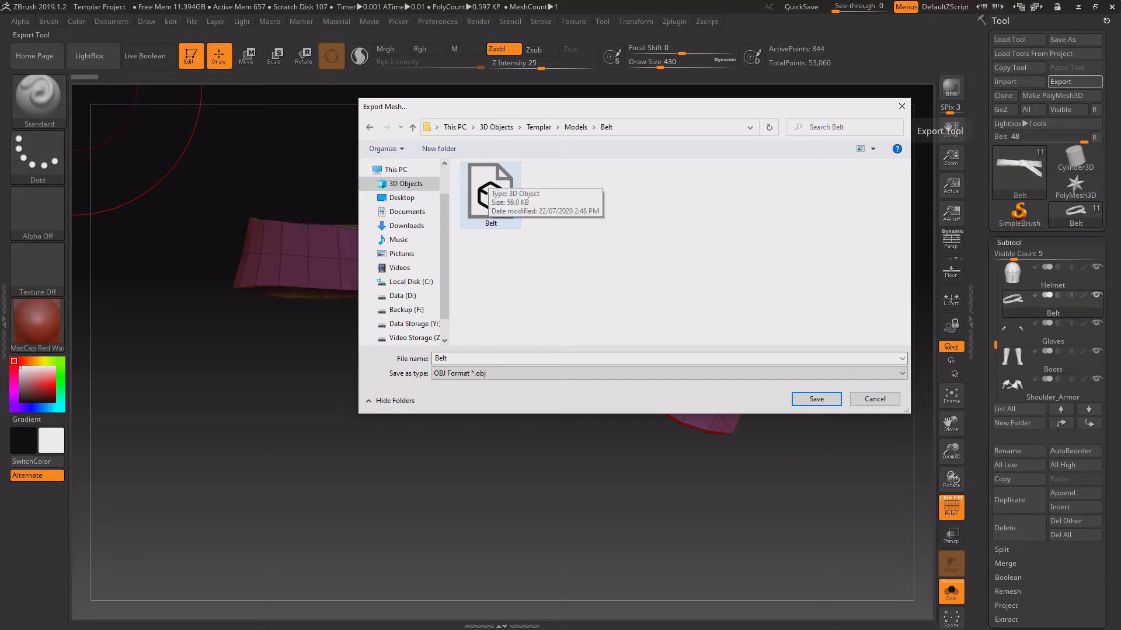
pyautogui.doubleClick(489, 180)
pyautogui.press('Return')
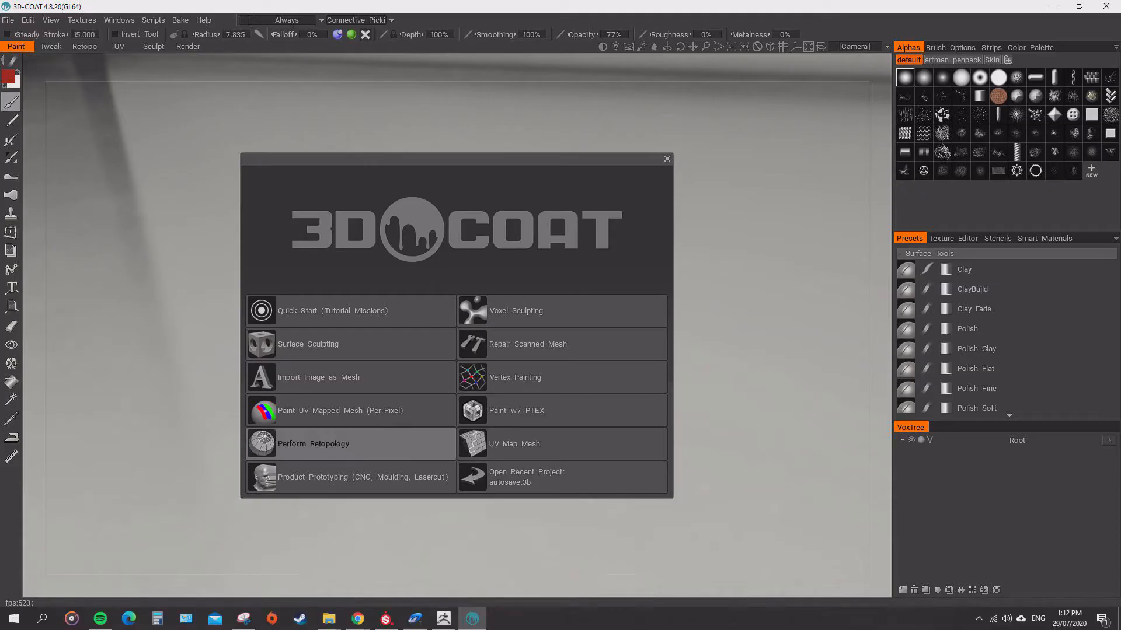
# In 3D-Coat, start a Perform Retopology project and import the Belt model from Templar > Models > Belt as the retopo mesh.
pyautogui.click(327, 444)
pyautogui.click(274, 377)
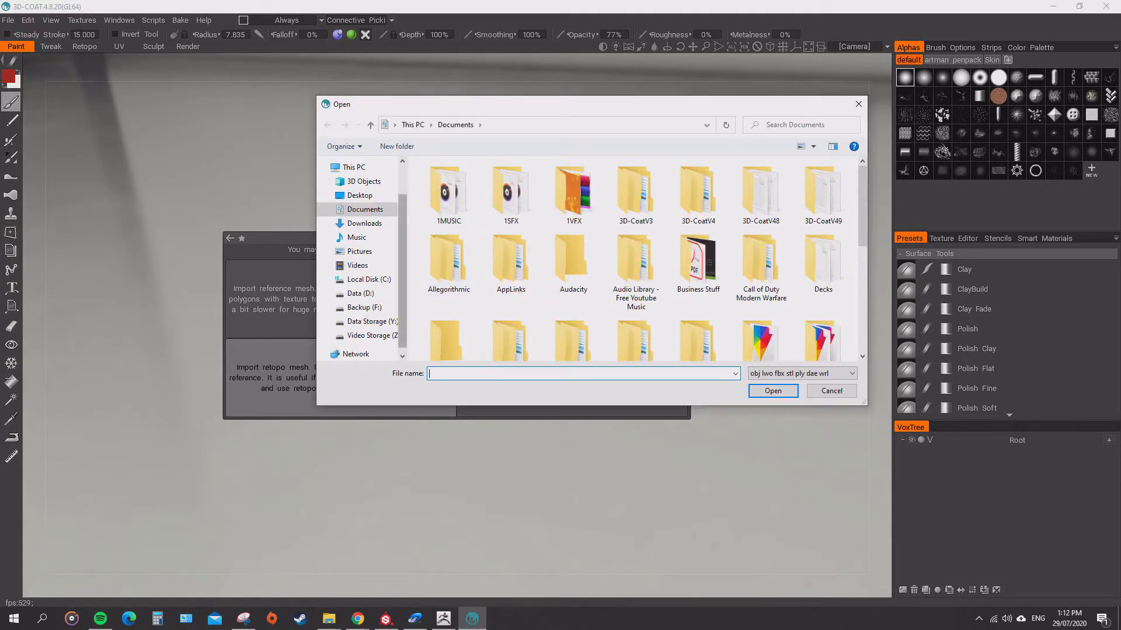
pyautogui.click(364, 182)
pyautogui.doubleClick(513, 193)
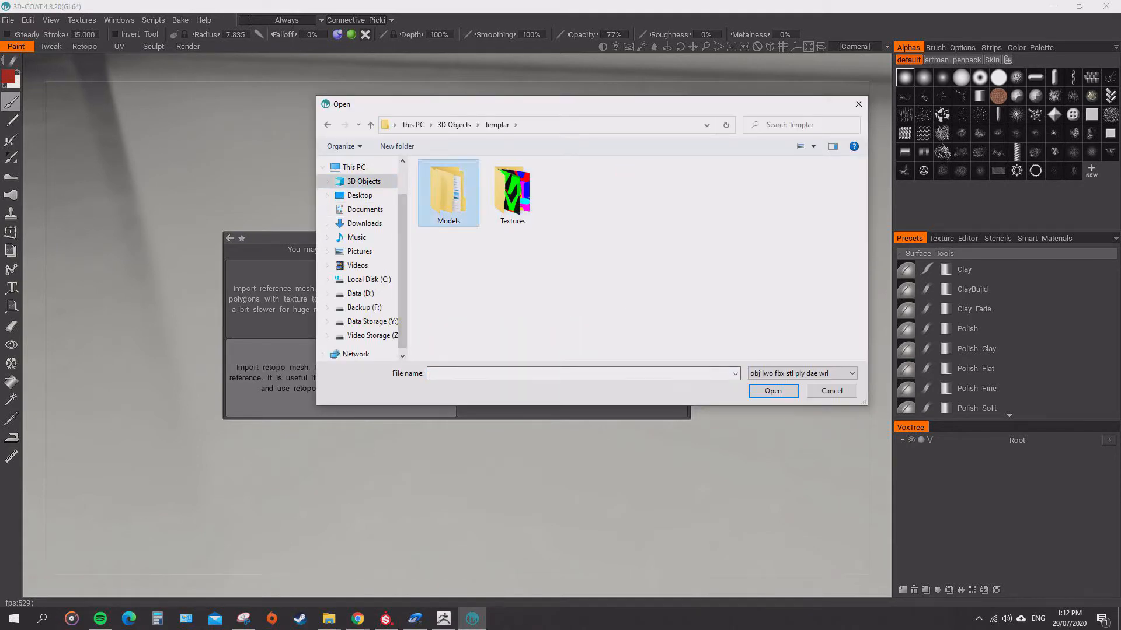
pyautogui.doubleClick(449, 192)
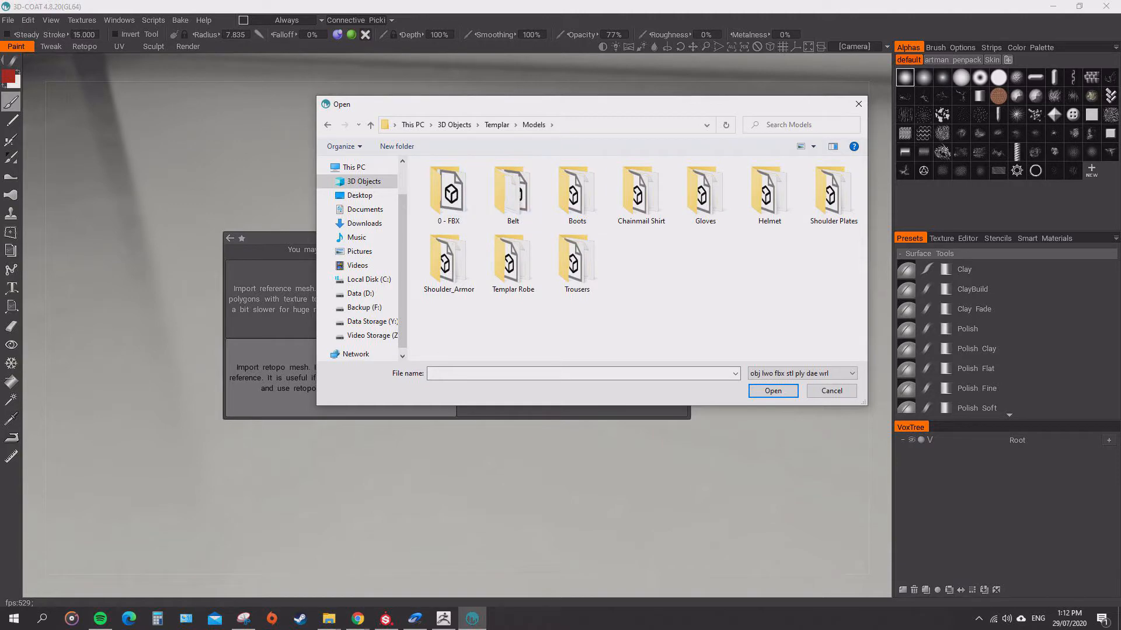
pyautogui.doubleClick(512, 192)
pyautogui.doubleClick(446, 198)
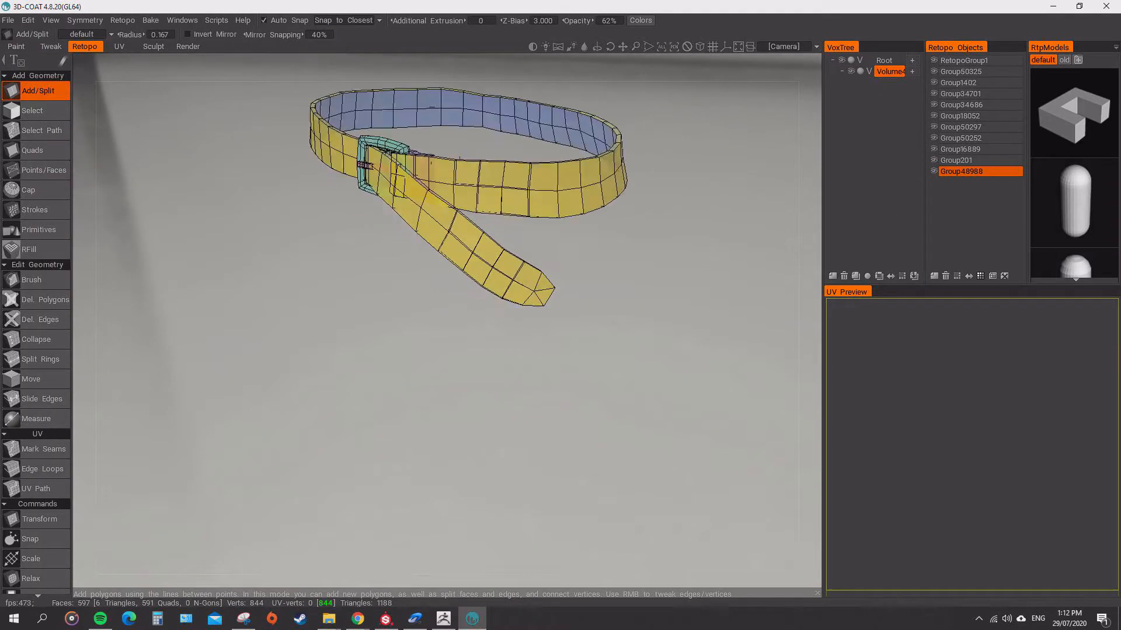
# Activate Edge Loops and unwrap the imported belt's UVs.
pyautogui.keyDown('alt'); pyautogui.moveTo(461, 327); pyautogui.dragTo(455, 429, button='middle'); pyautogui.keyUp('alt')
pyautogui.keyDown('alt'); pyautogui.moveTo(456, 374); pyautogui.dragTo(464, 274); pyautogui.keyUp('alt')
pyautogui.scroll(4, 461, 432)
pyautogui.scroll(-2, 467, 333)
pyautogui.scroll(-4, 467, 332)
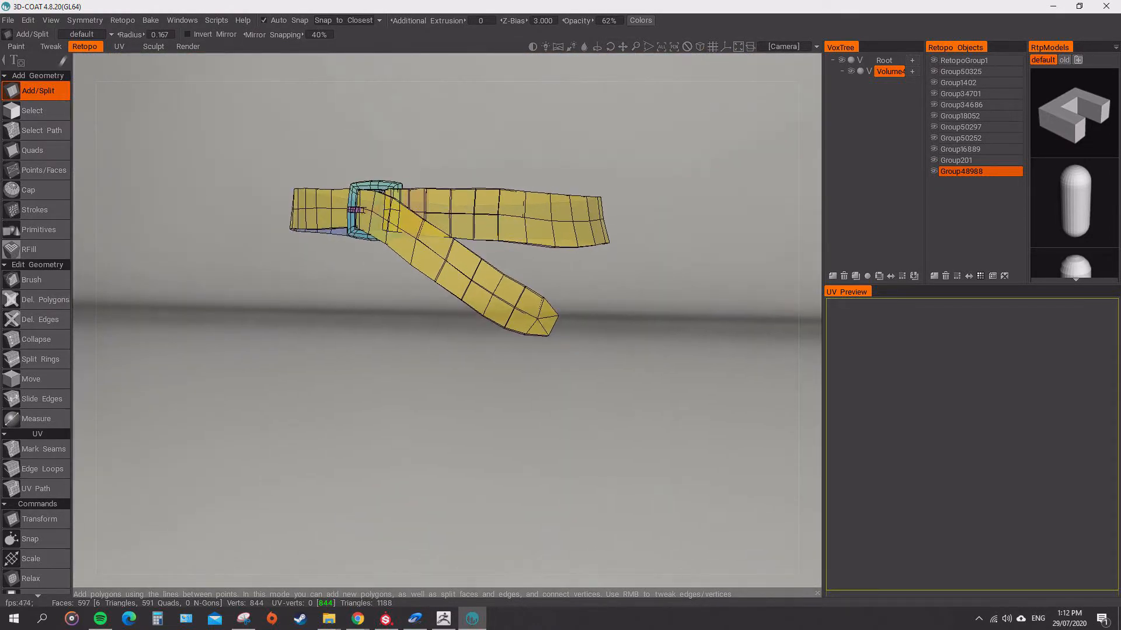
pyautogui.scroll(-2, 35, 467)
pyautogui.click(42, 394)
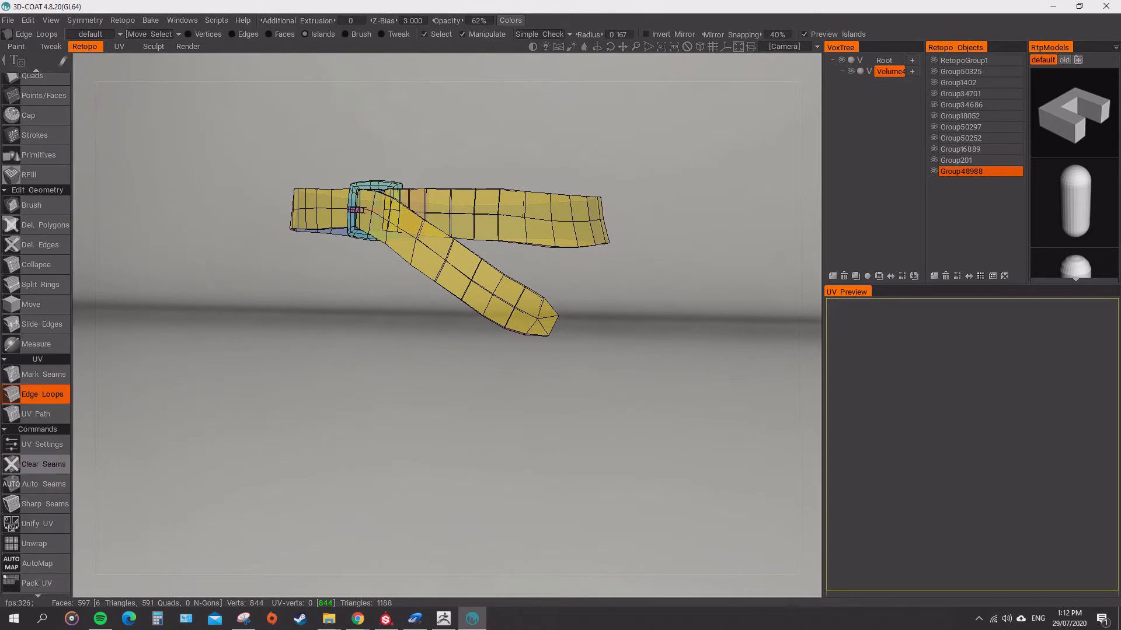
pyautogui.scroll(-1, 41, 446)
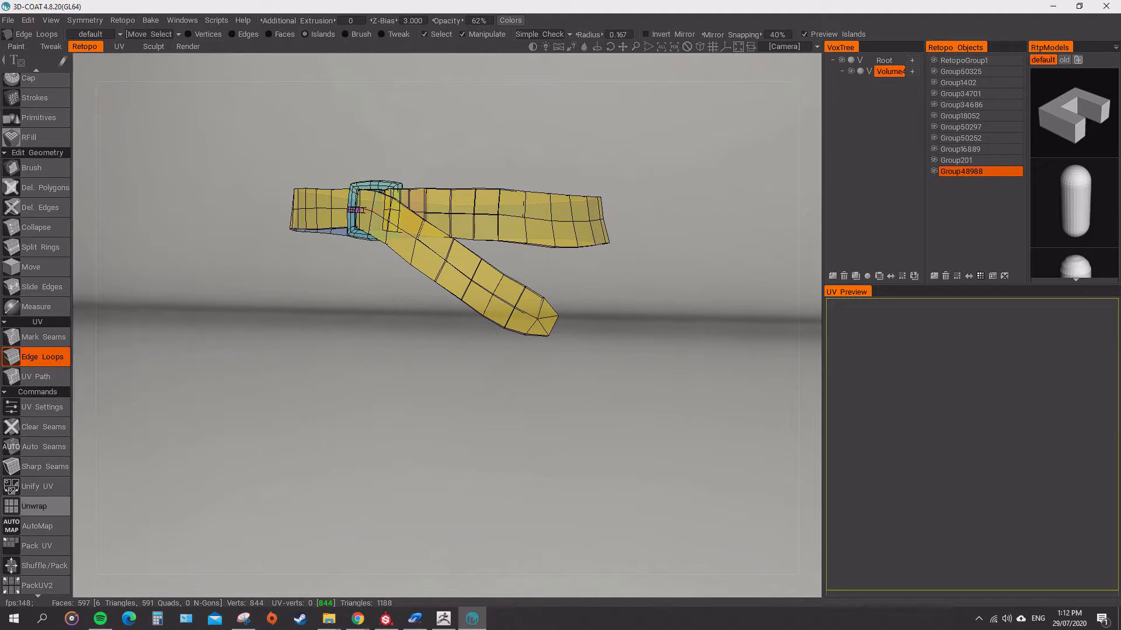
pyautogui.click(35, 507)
# Examine the checker pattern and edges of the unwrapped belt from the strap's tip around to the side.
pyautogui.scroll(6, 452, 318)
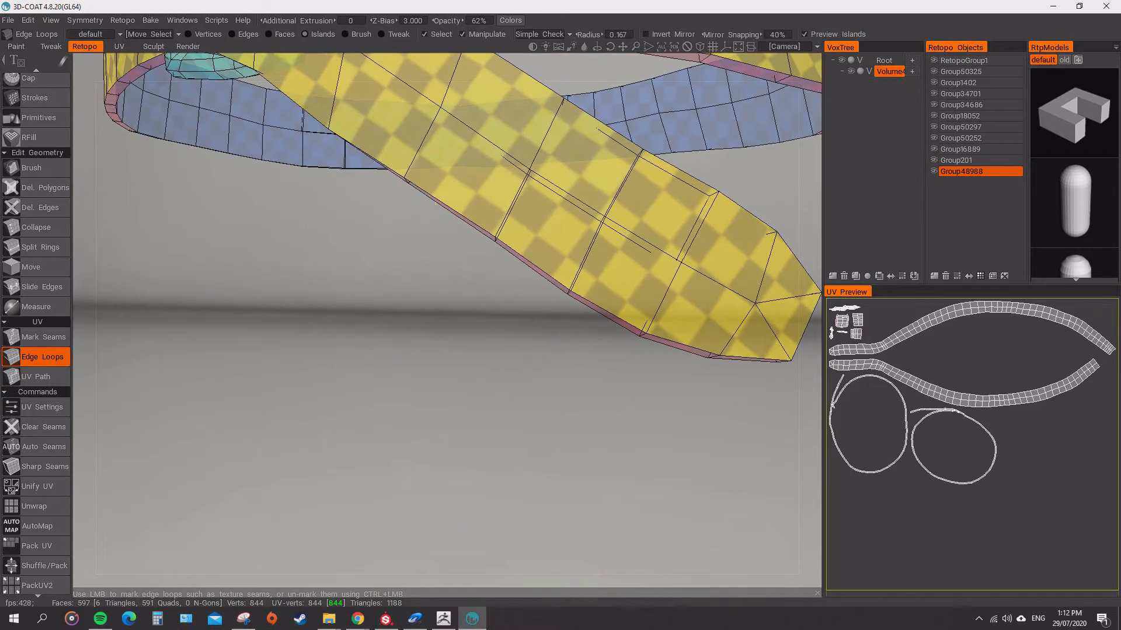
pyautogui.keyDown('alt'); pyautogui.moveTo(496, 280); pyautogui.dragTo(435, 351); pyautogui.keyUp('alt')
pyautogui.scroll(-5, 643, 350)
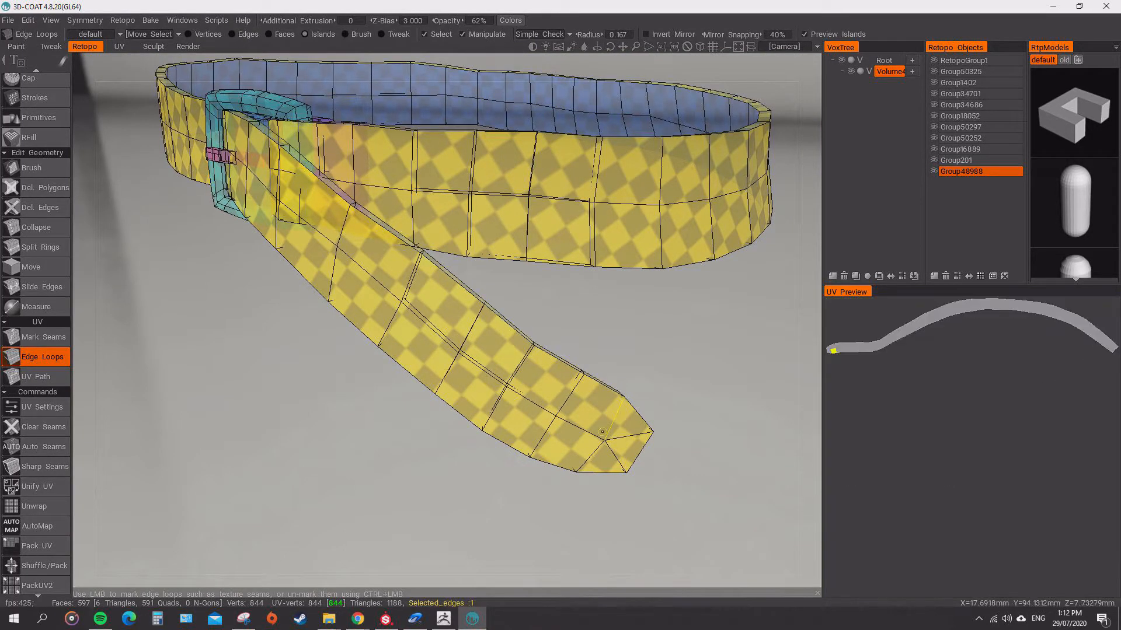
pyautogui.moveTo(583, 332); pyautogui.dragTo(362, 373)
pyautogui.scroll(-2, 452, 383)
pyautogui.scroll(-2, 362, 373)
pyautogui.moveTo(362, 373); pyautogui.dragTo(385, 412, button='middle')
pyautogui.moveTo(385, 412); pyautogui.dragTo(413, 422)
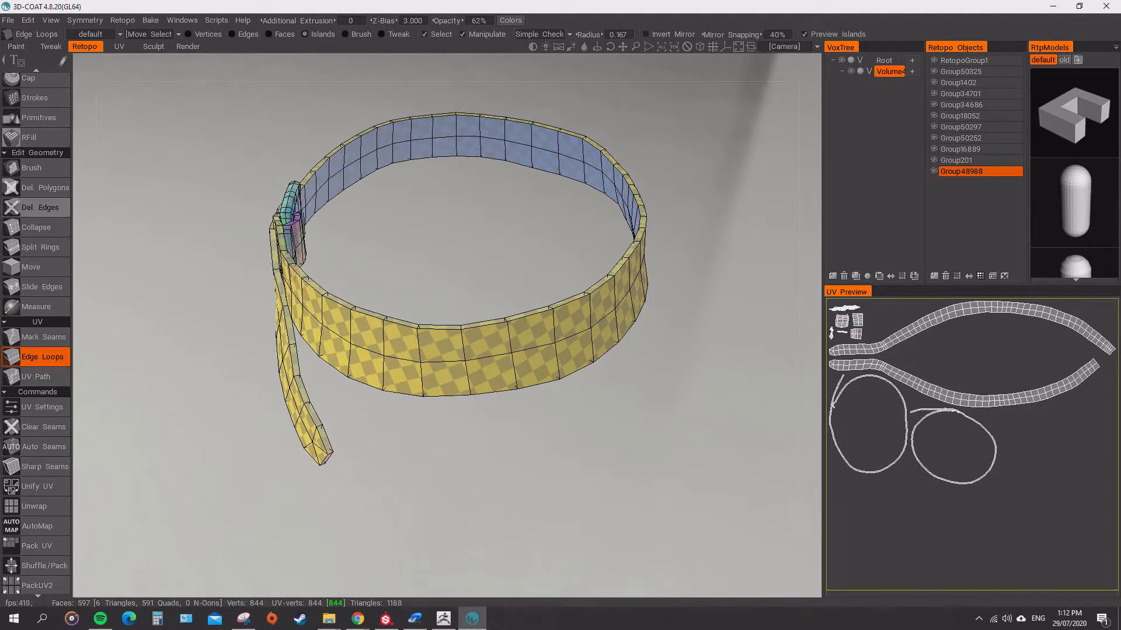
# Delete the connected set of polygons that forms the belt's inner face.
pyautogui.click(44, 188)
pyautogui.keyDown('ctrl'); pyautogui.click(422, 126); pyautogui.keyUp('ctrl')
pyautogui.moveTo(455, 251); pyautogui.dragTo(493, 178)
pyautogui.scroll(3, 552, 242)
pyautogui.scroll(-3, 552, 242)
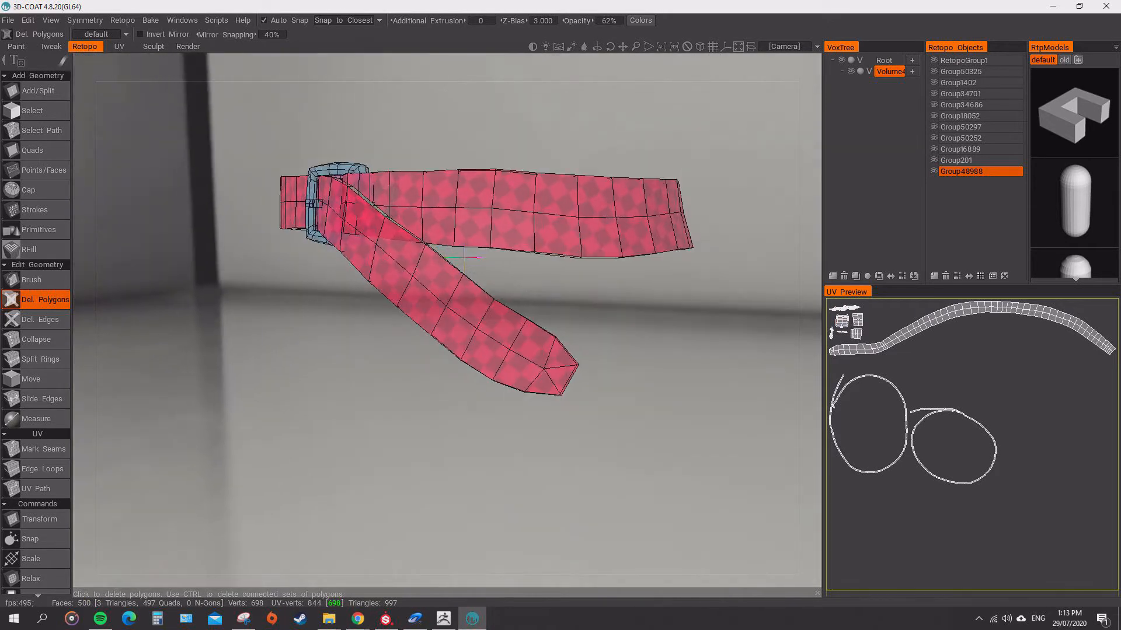
pyautogui.scroll(3, 546, 333)
pyautogui.moveTo(584, 359); pyautogui.dragTo(549, 330)
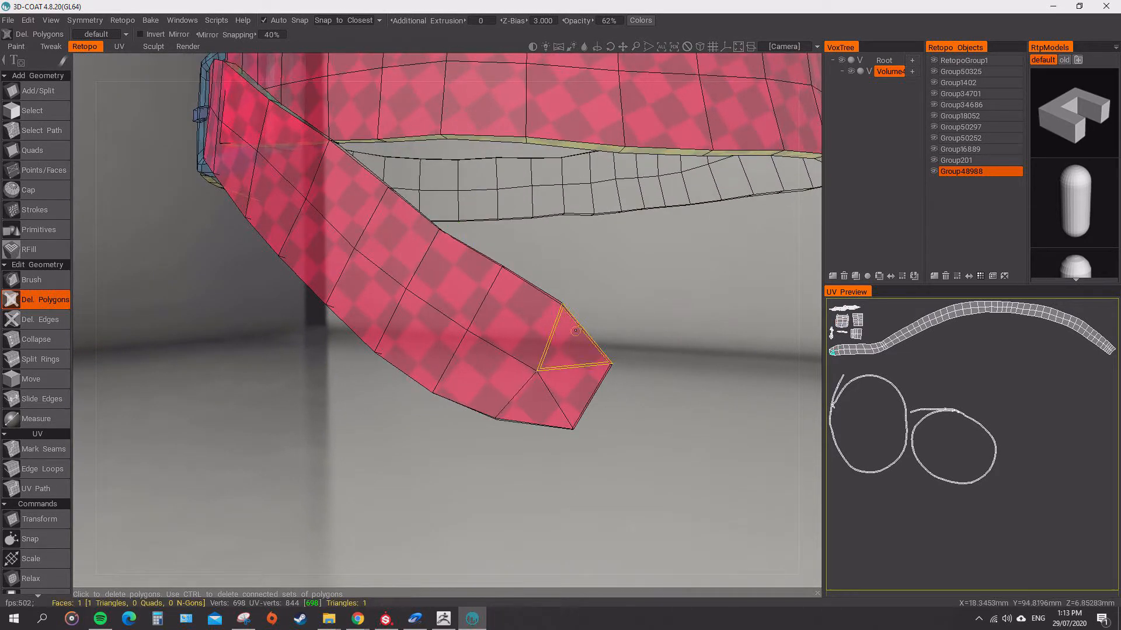
pyautogui.click(37, 90)
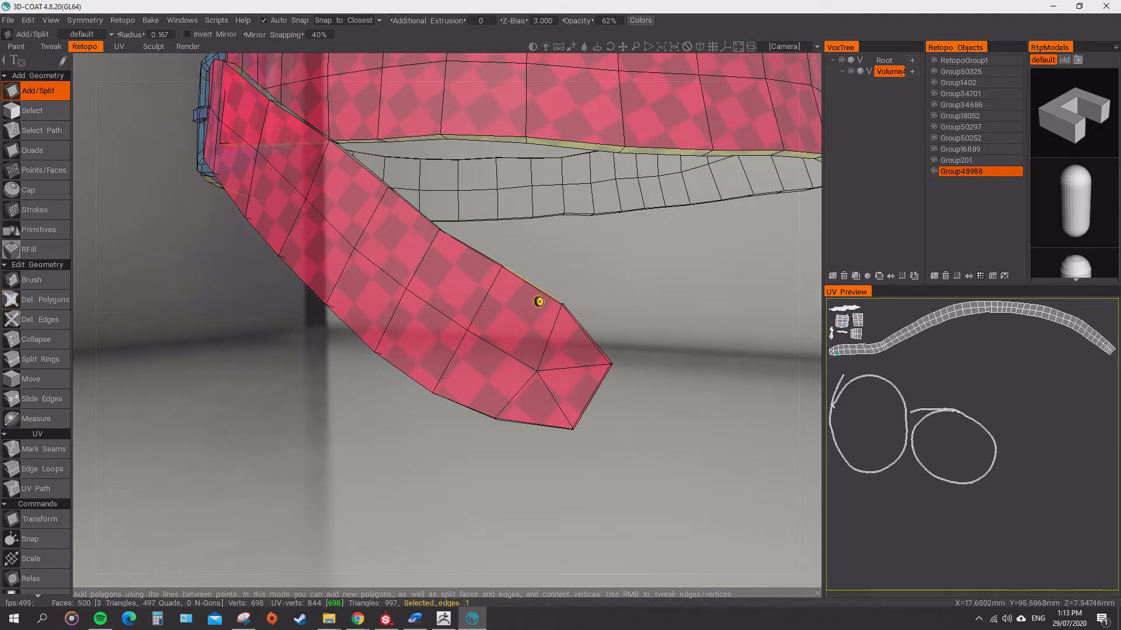
pyautogui.keyDown('alt'); pyautogui.moveTo(538, 301); pyautogui.dragTo(470, 324); pyautogui.keyUp('alt')
pyautogui.click(346, 322)
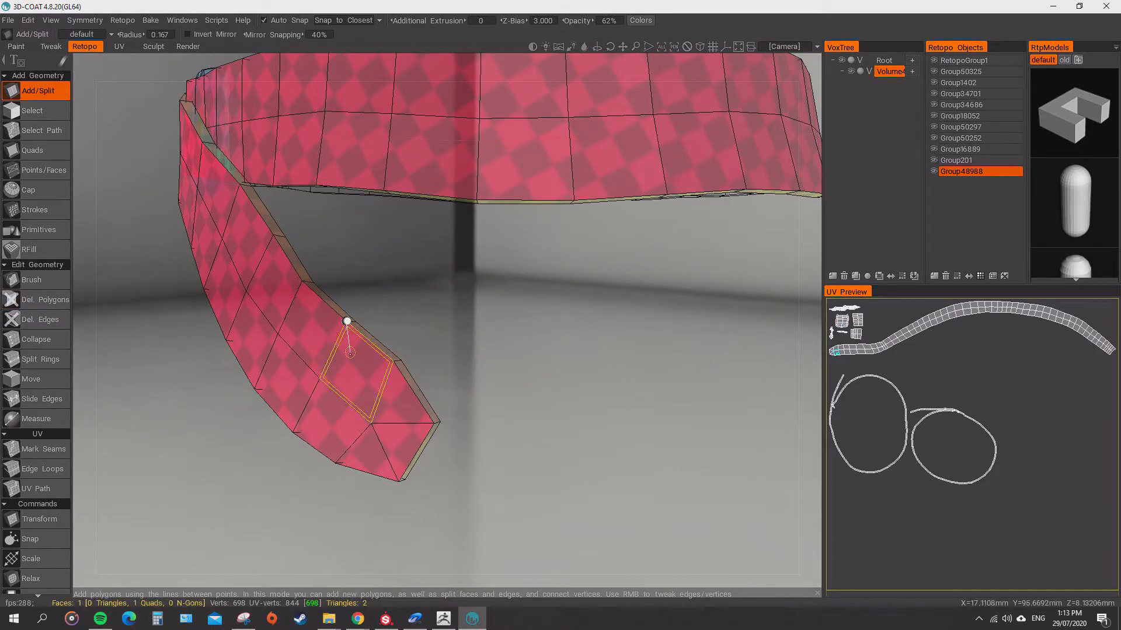
pyautogui.click(372, 424)
pyautogui.click(294, 433)
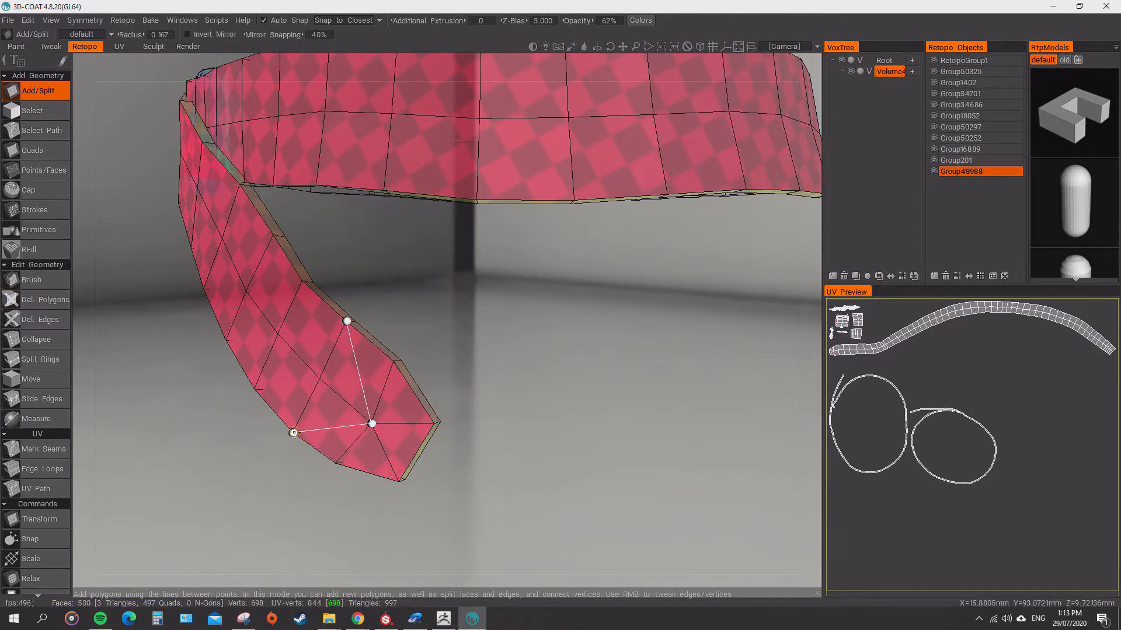
pyautogui.press('Escape')
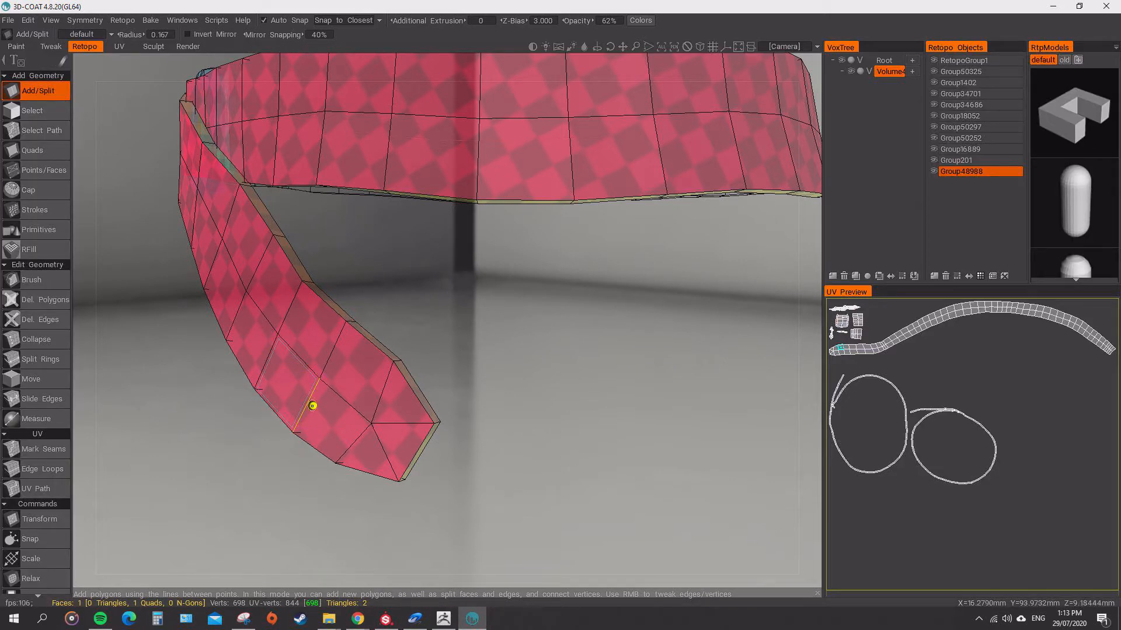
pyautogui.click(294, 433)
pyautogui.click(371, 423)
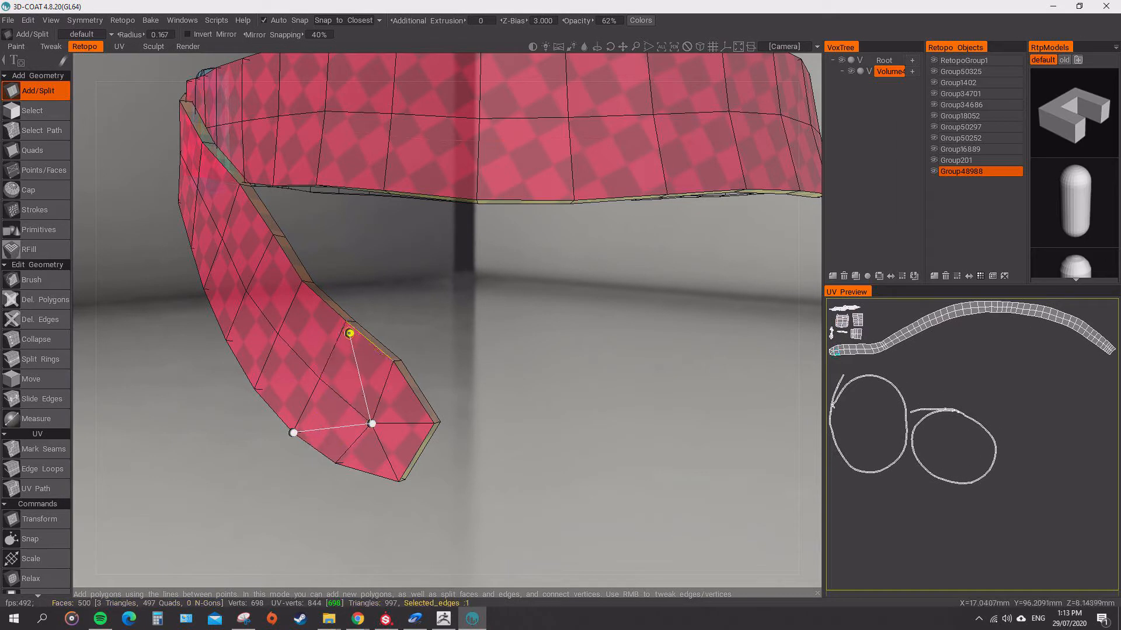
pyautogui.keyDown('alt'); pyautogui.moveTo(313, 392); pyautogui.dragTo(367, 398); pyautogui.keyUp('alt')
pyautogui.press('Escape')
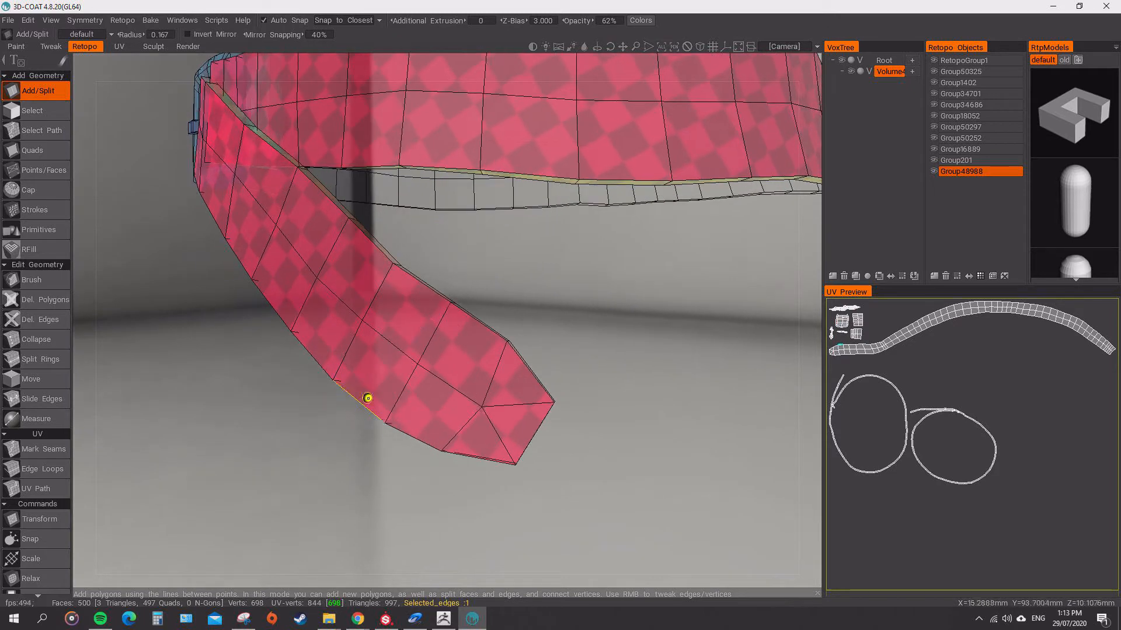
# Go through the retopo groups from Group50325 to Group48988 one by one to see which belt part each contains.
pyautogui.keyDown('alt'); pyautogui.moveTo(373, 391); pyautogui.dragTo(350, 321, button='right'); pyautogui.keyUp('alt')
pyautogui.keyDown('alt'); pyautogui.moveTo(350, 321); pyautogui.dragTo(361, 414); pyautogui.keyUp('alt')
pyautogui.keyDown('alt'); pyautogui.moveTo(362, 414); pyautogui.dragTo(295, 479, button='middle'); pyautogui.keyUp('alt')
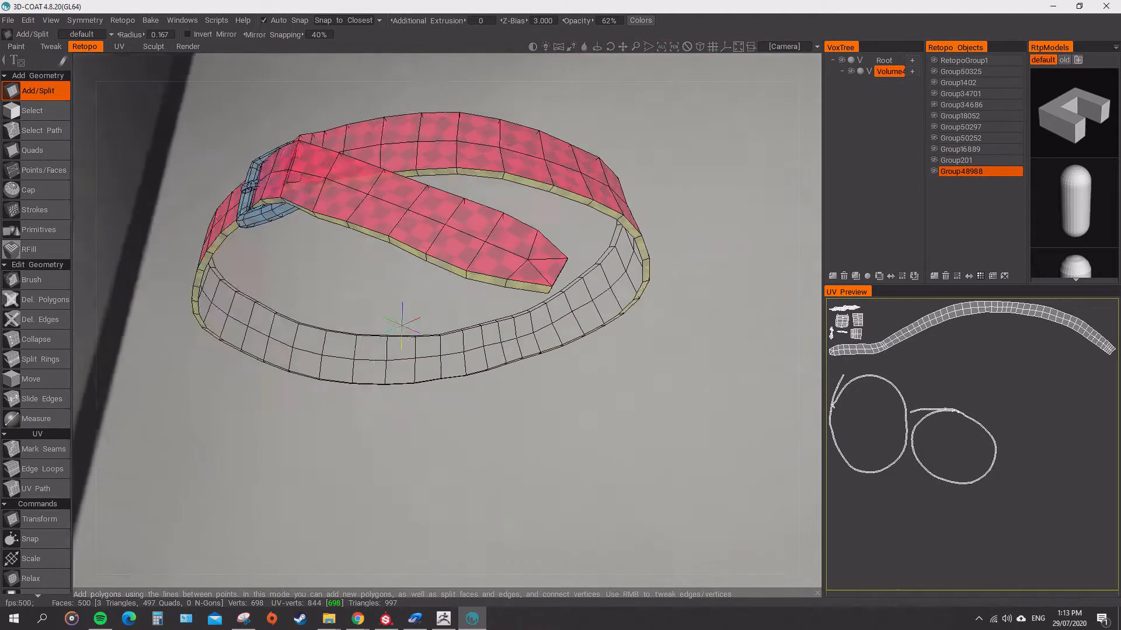
pyautogui.keyDown('alt'); pyautogui.moveTo(294, 478); pyautogui.dragTo(298, 459); pyautogui.keyUp('alt')
pyautogui.keyDown('alt'); pyautogui.moveTo(297, 458); pyautogui.dragTo(327, 496, button='right'); pyautogui.keyUp('alt')
pyautogui.click(970, 72)
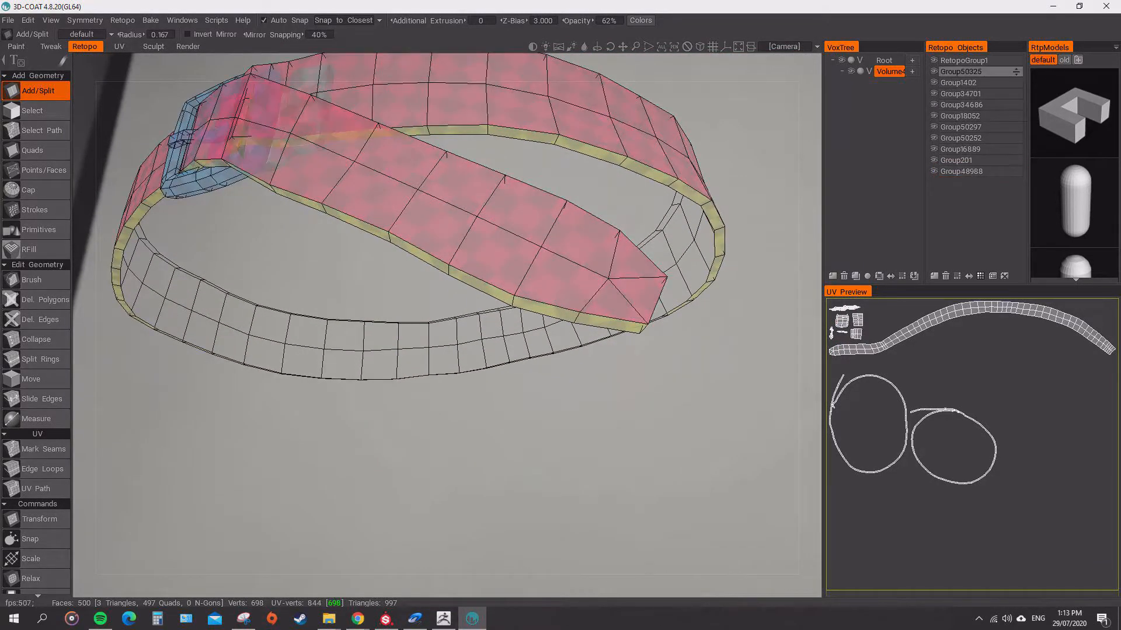
pyautogui.click(970, 83)
pyautogui.click(970, 94)
pyautogui.click(970, 105)
pyautogui.click(971, 116)
pyautogui.click(970, 128)
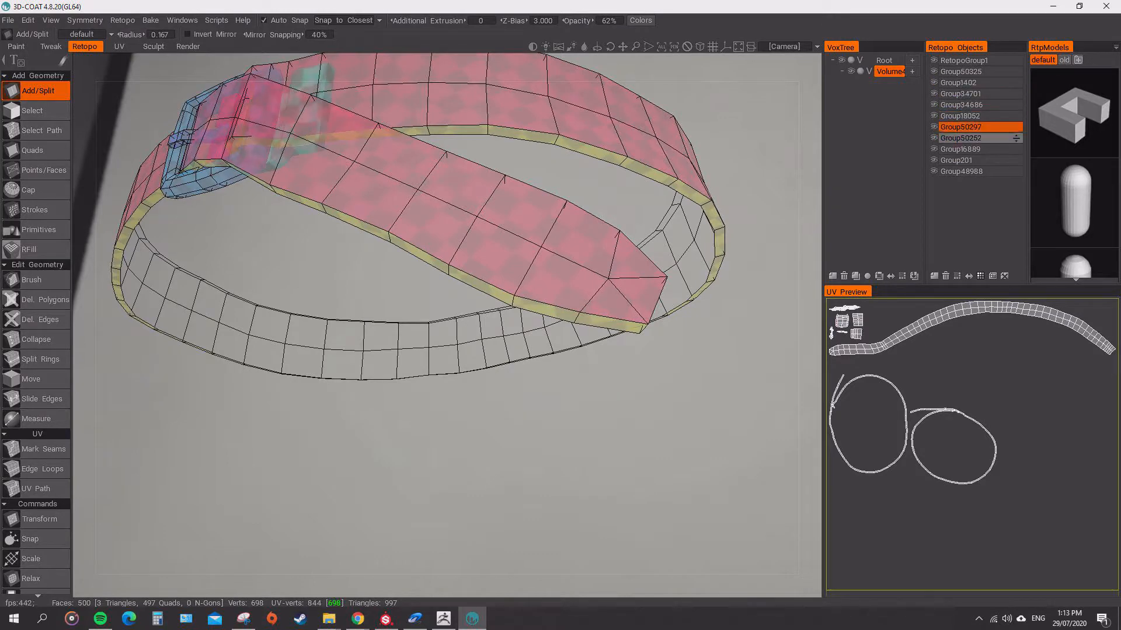
pyautogui.click(970, 139)
pyautogui.click(970, 149)
pyautogui.click(970, 161)
pyautogui.click(970, 172)
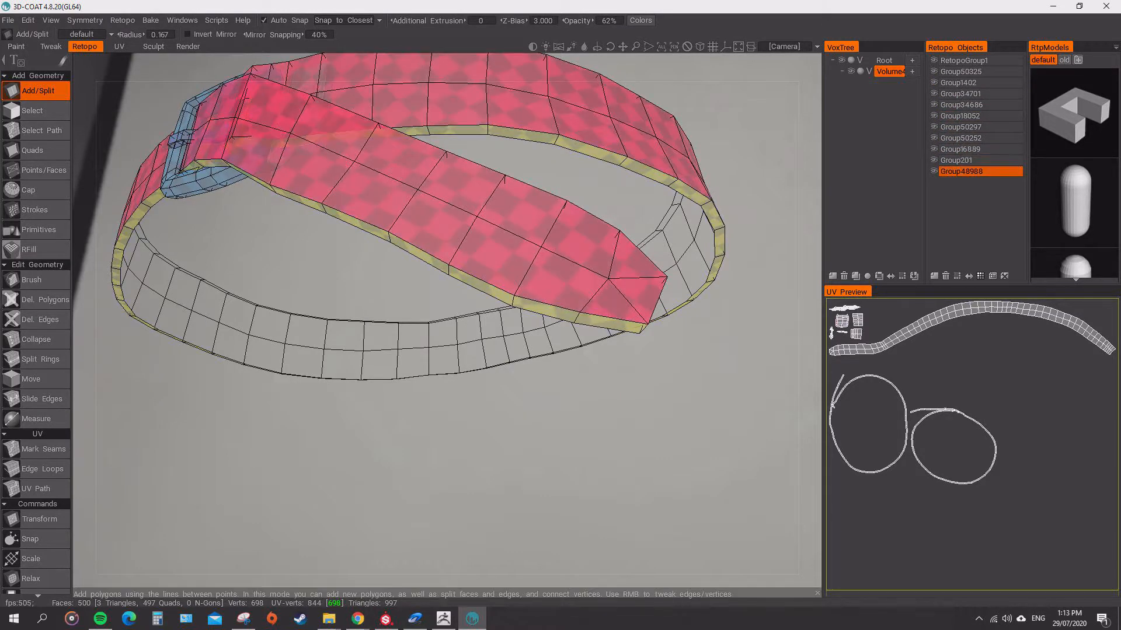
# Try to split the face beside the strap's tip diagonally with Add/Split, and undo the attempt.
pyautogui.click(542, 246)
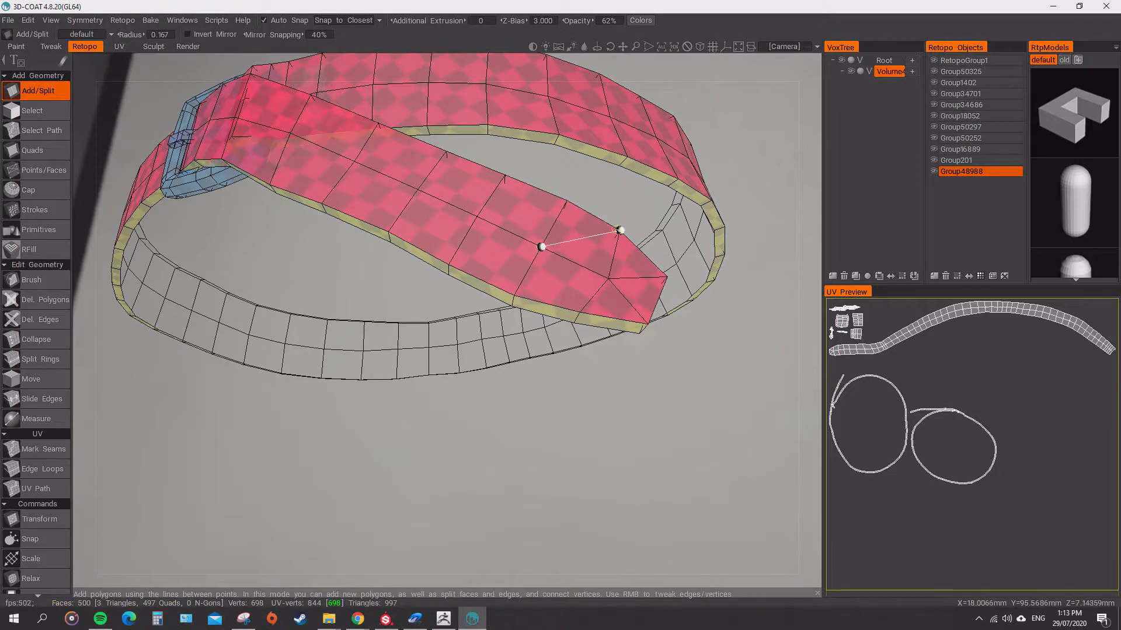
pyautogui.click(620, 230)
pyautogui.press('Delete')
pyautogui.hotkey('ctrl', 'z')
pyautogui.hotkey('ctrl', 'z')
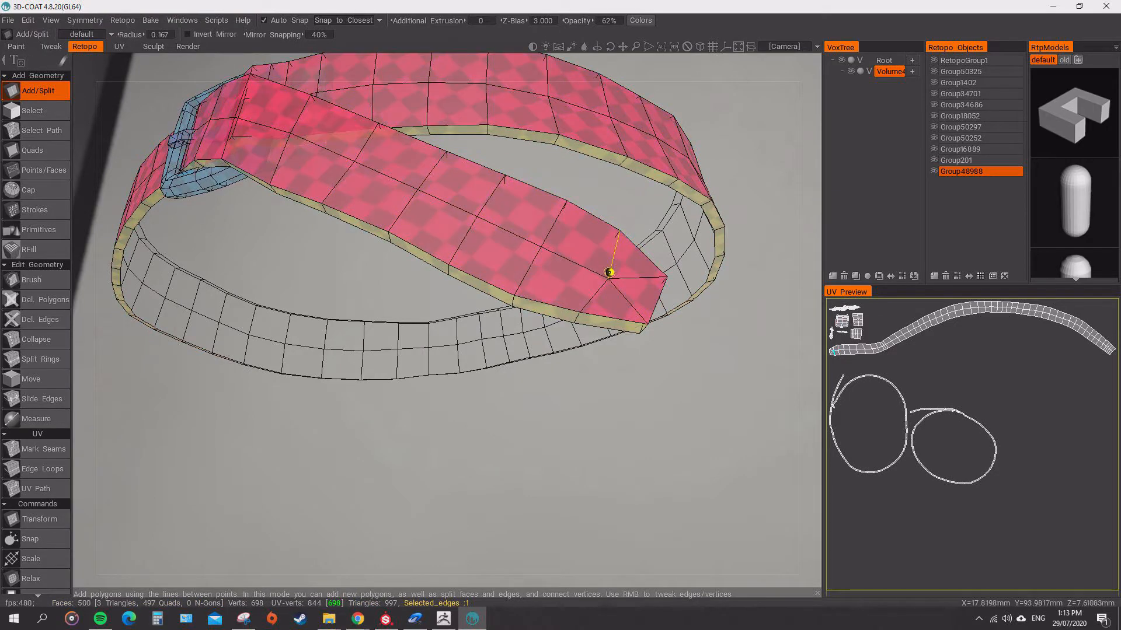
# Split the quads from the strap's tip to its middle diagonally with Add/Split, connecting the centre-line vertices to the edge vertices.
pyautogui.click(566, 210)
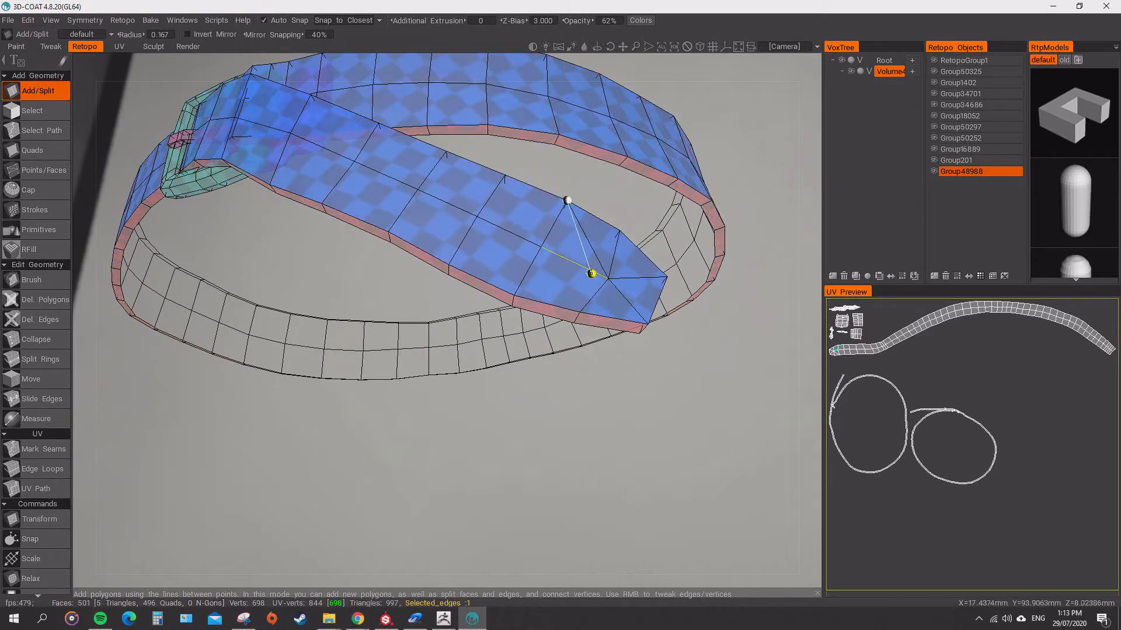
pyautogui.click(608, 280)
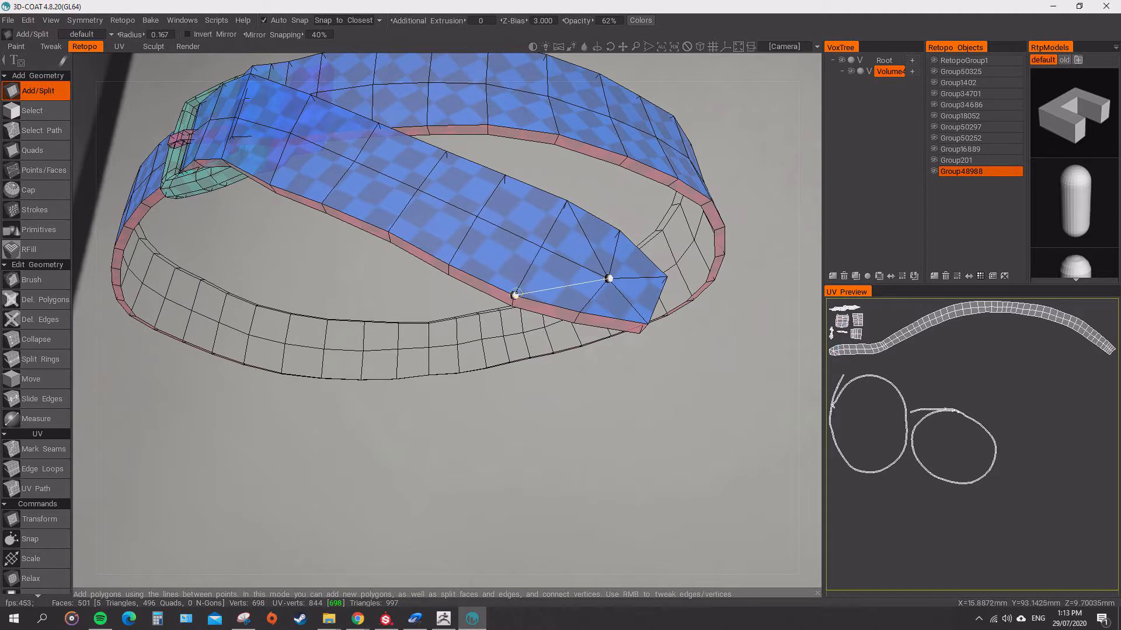
pyautogui.click(514, 296)
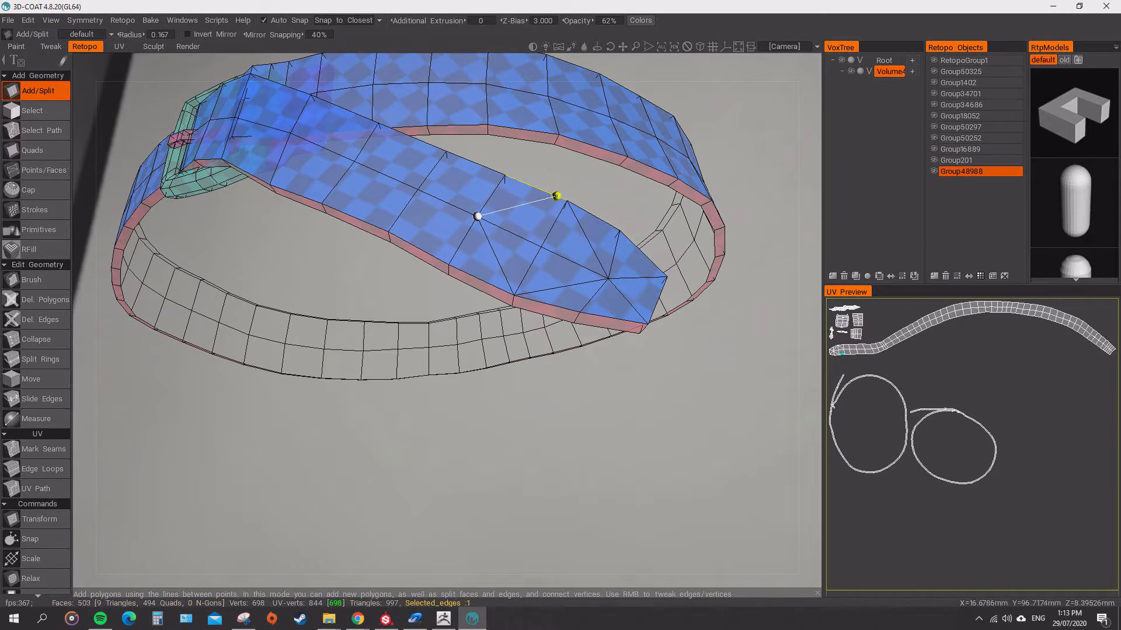
pyautogui.click(565, 199)
pyautogui.click(477, 216)
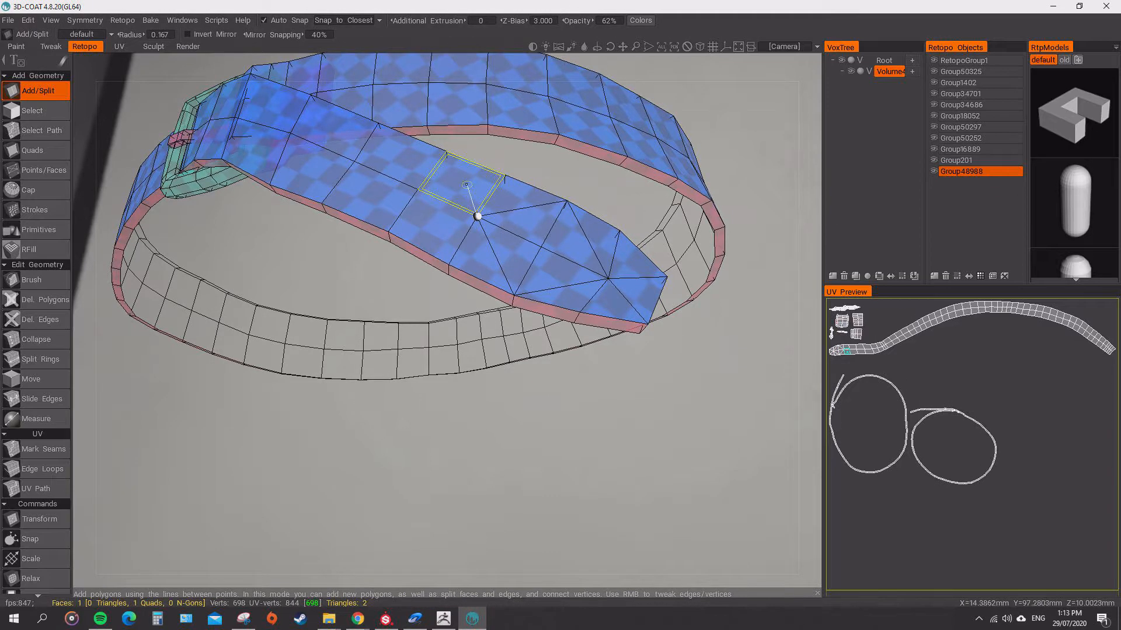
pyautogui.click(446, 151)
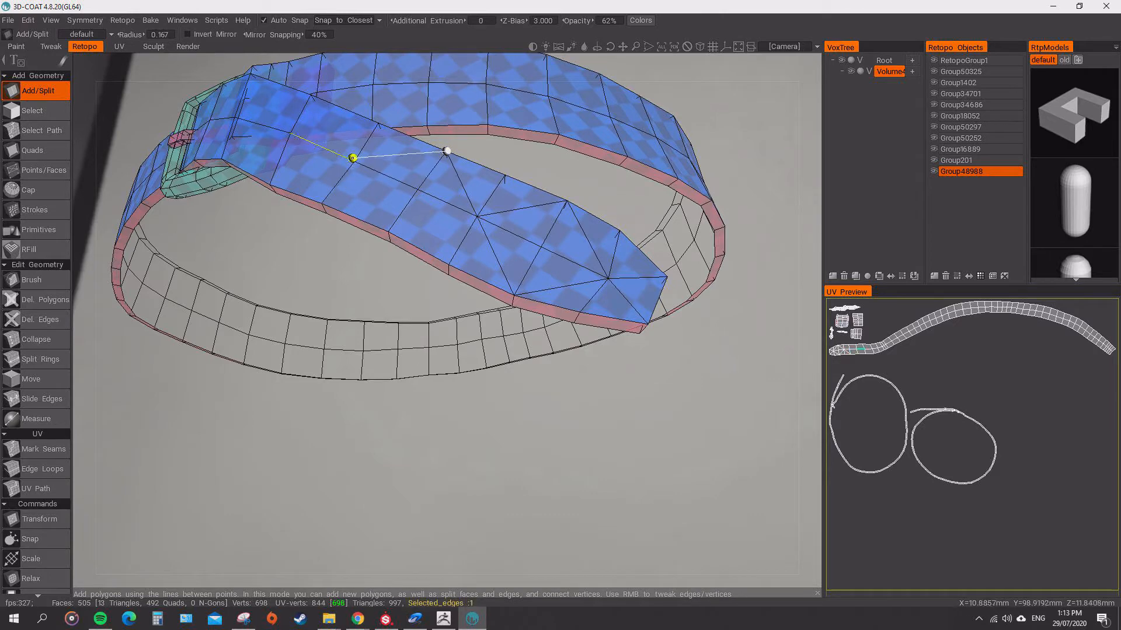
# Split the quads in the upper row of the overlapping strap diagonally from its middle up to the buckle.
pyautogui.keyDown('alt'); pyautogui.moveTo(375, 172); pyautogui.dragTo(386, 137); pyautogui.keyUp('alt')
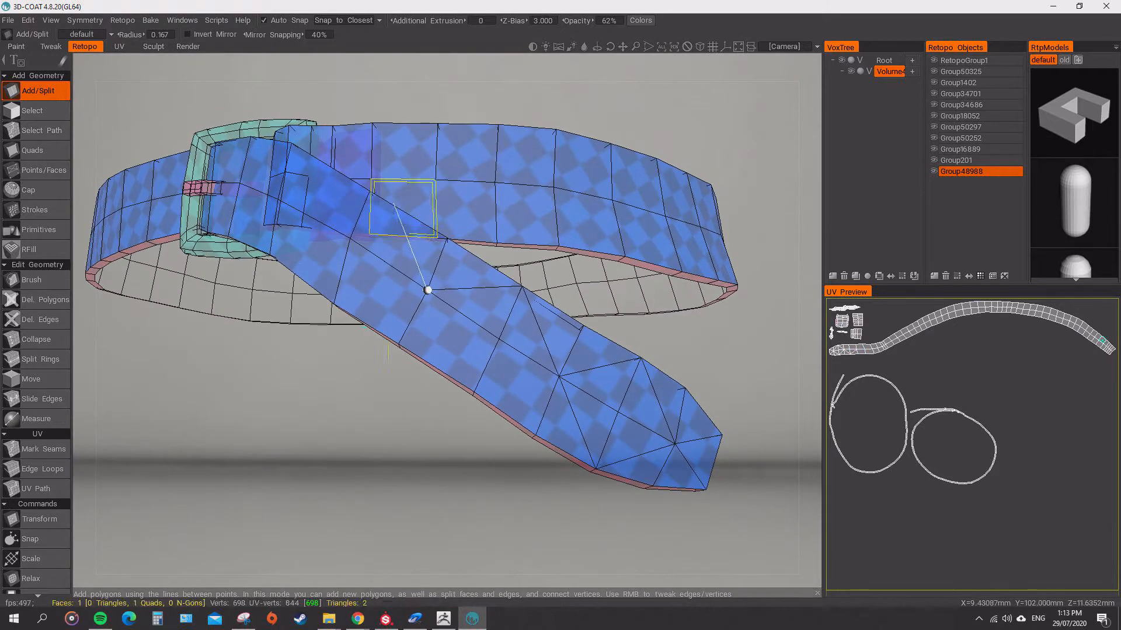
pyautogui.click(371, 191)
pyautogui.click(278, 199)
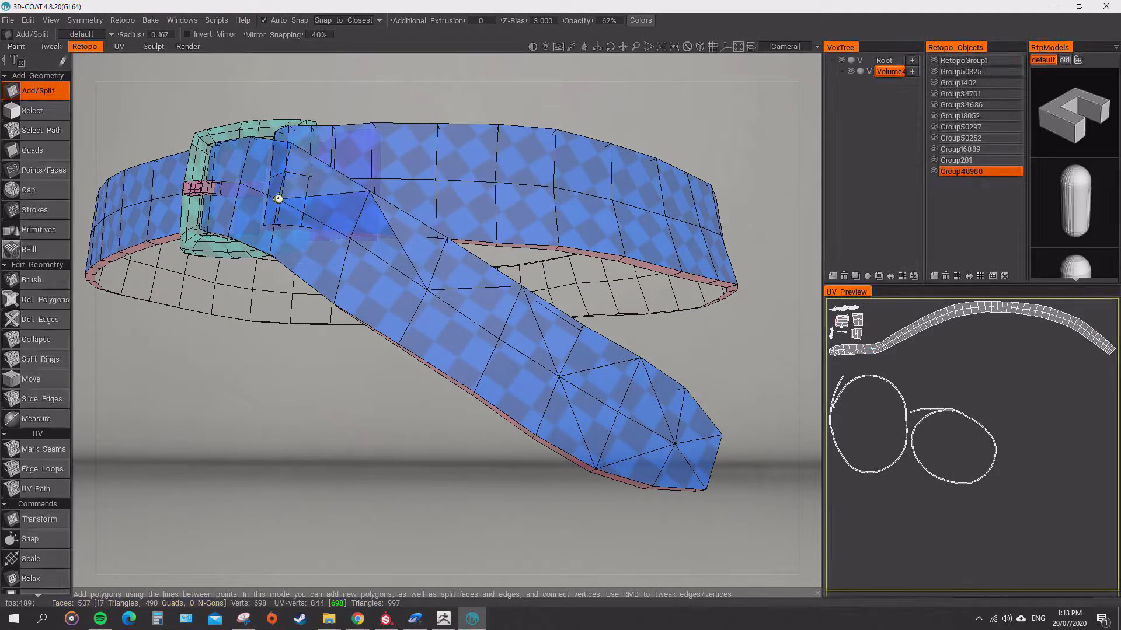
pyautogui.click(251, 136)
pyautogui.keyDown('alt'); pyautogui.moveTo(251, 136); pyautogui.dragTo(318, 195); pyautogui.keyUp('alt')
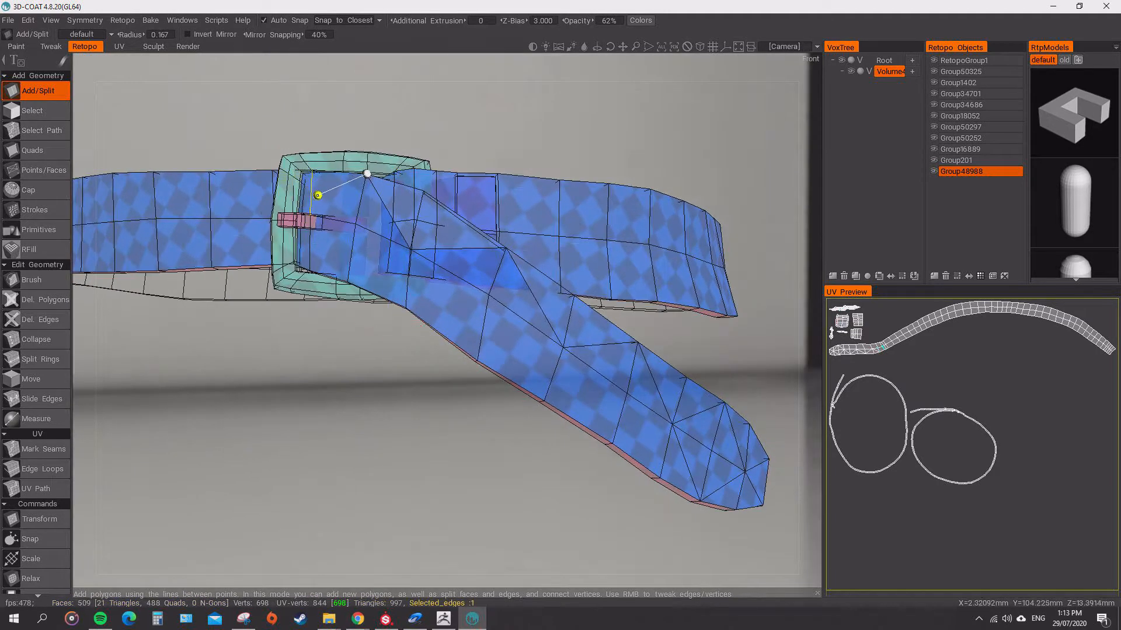
pyautogui.click(367, 173)
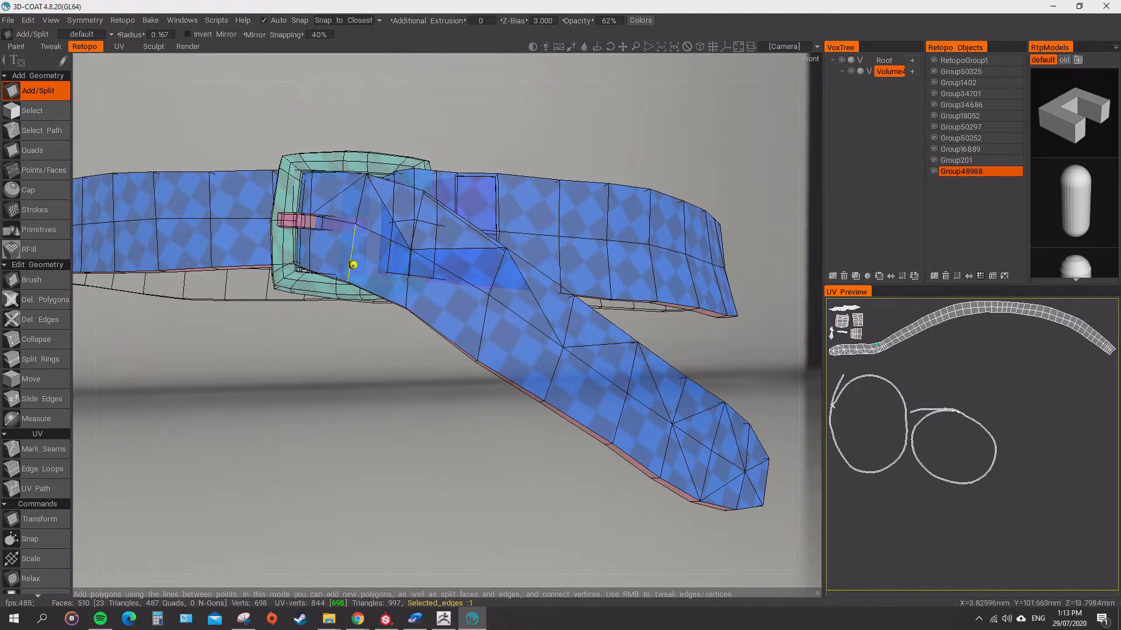
# Split the remaining quads in the lower row of the overlapping strap diagonally, from near the tip back to the buckle.
pyautogui.click(672, 425)
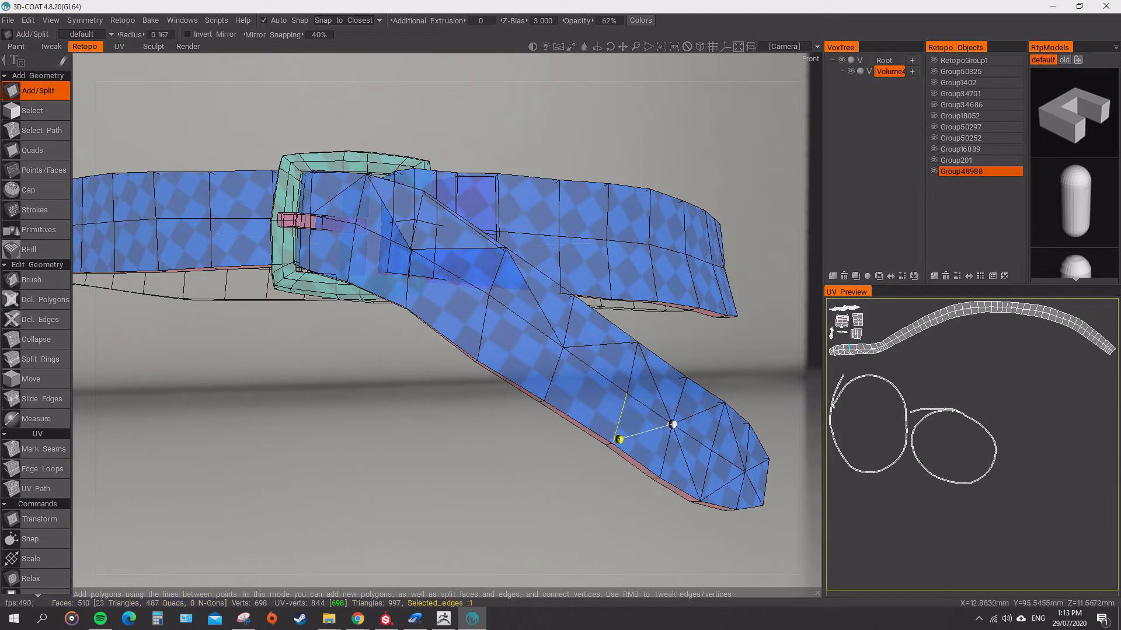
pyautogui.click(611, 443)
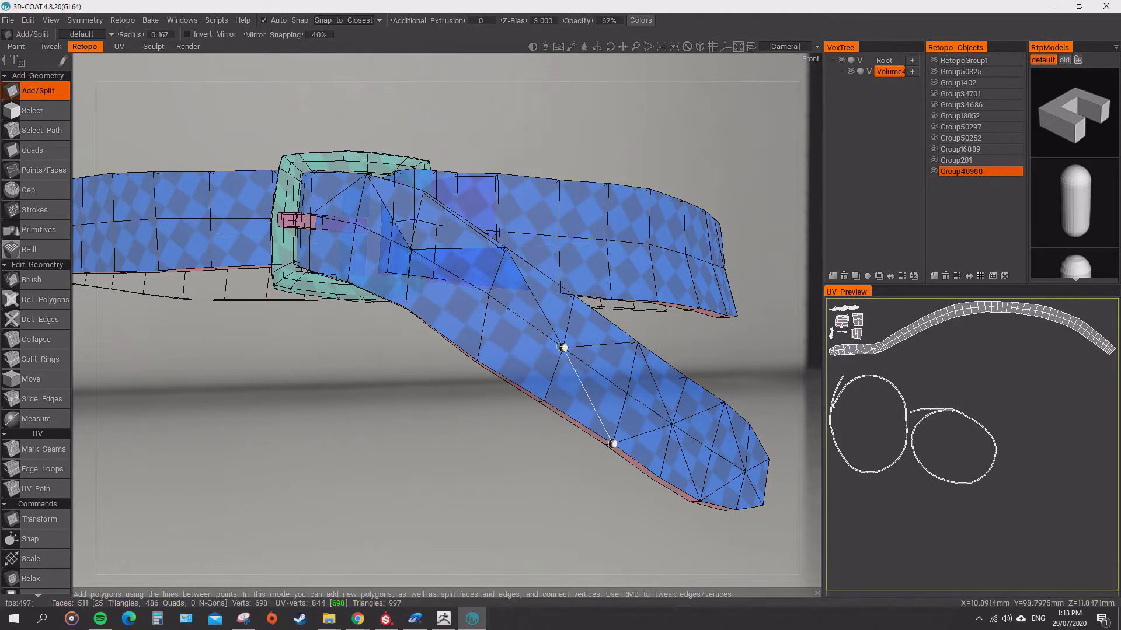
pyautogui.click(563, 347)
pyautogui.click(477, 361)
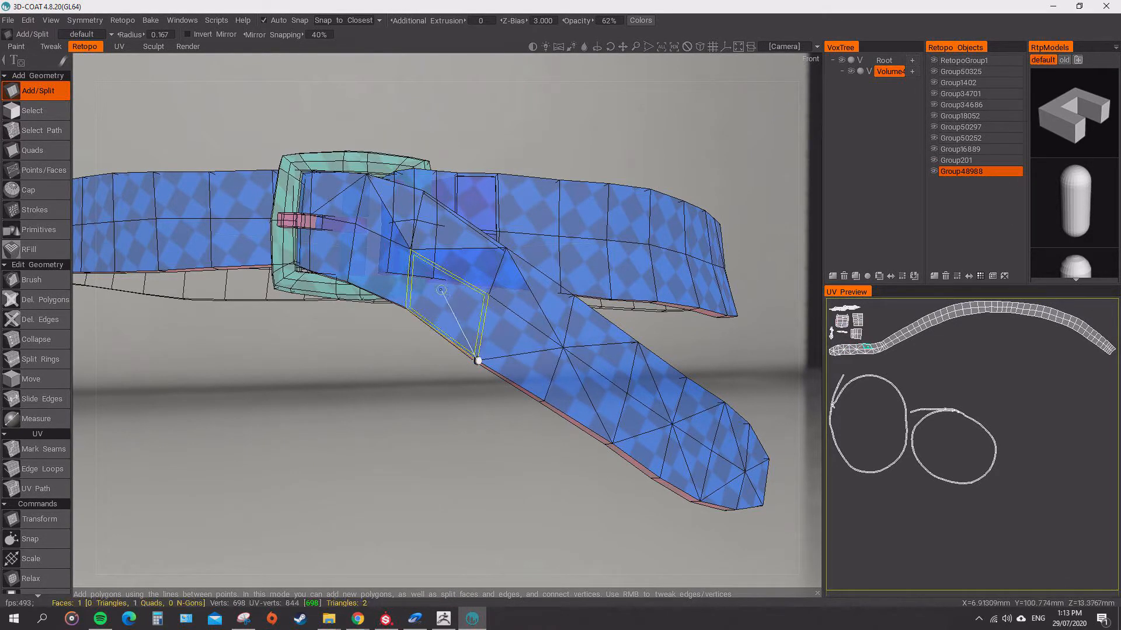
pyautogui.click(411, 250)
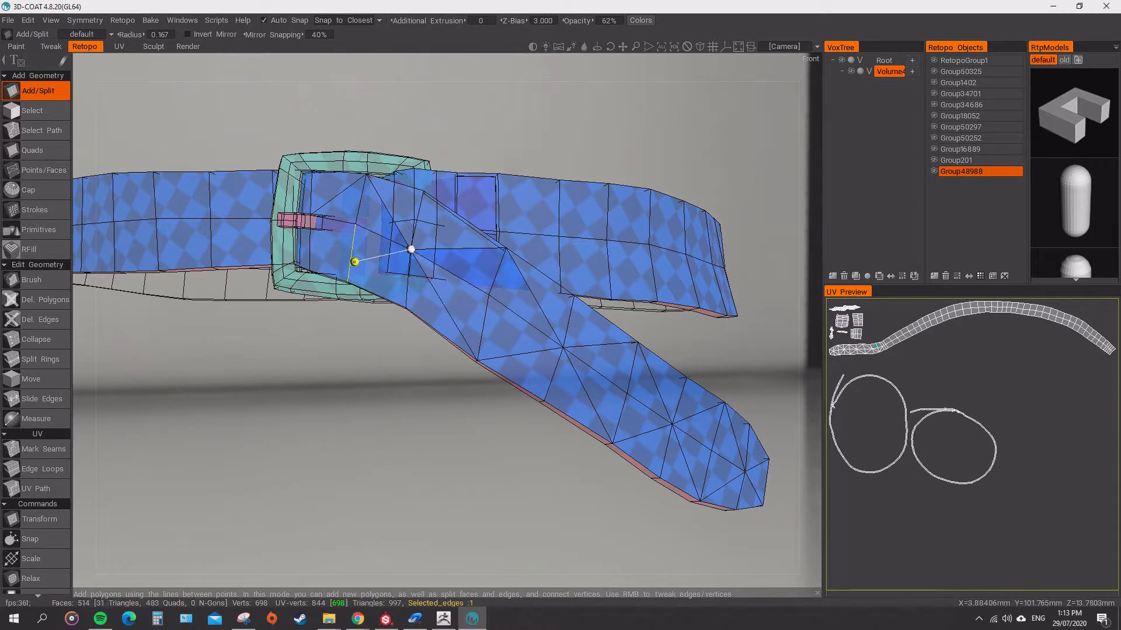
pyautogui.click(348, 281)
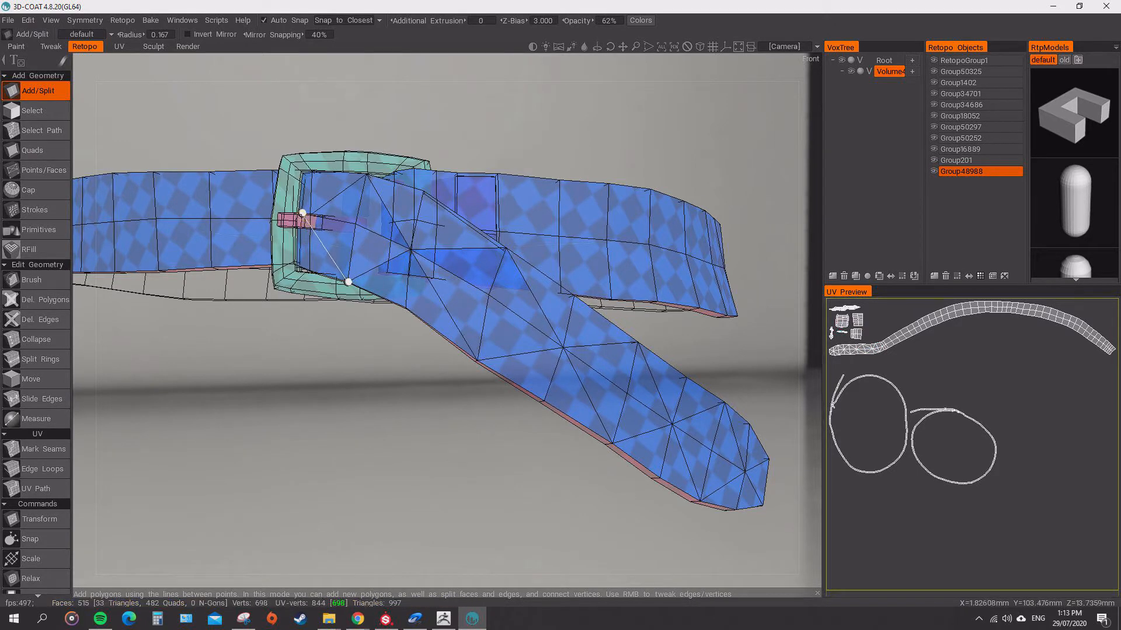
# Examine the triangulated strap and the rest of the belt's mesh from above and close up.
pyautogui.keyDown('alt'); pyautogui.moveTo(385, 335); pyautogui.dragTo(397, 484); pyautogui.keyUp('alt')
pyautogui.scroll(4, 424, 374)
pyautogui.scroll(2, 423, 374)
pyautogui.click(364, 307)
pyautogui.press('Escape')
pyautogui.scroll(-7, 515, 345)
pyautogui.scroll(-1, 493, 481)
pyautogui.scroll(-2, 493, 467)
pyautogui.scroll(5, 496, 418)
pyautogui.scroll(2, 458, 447)
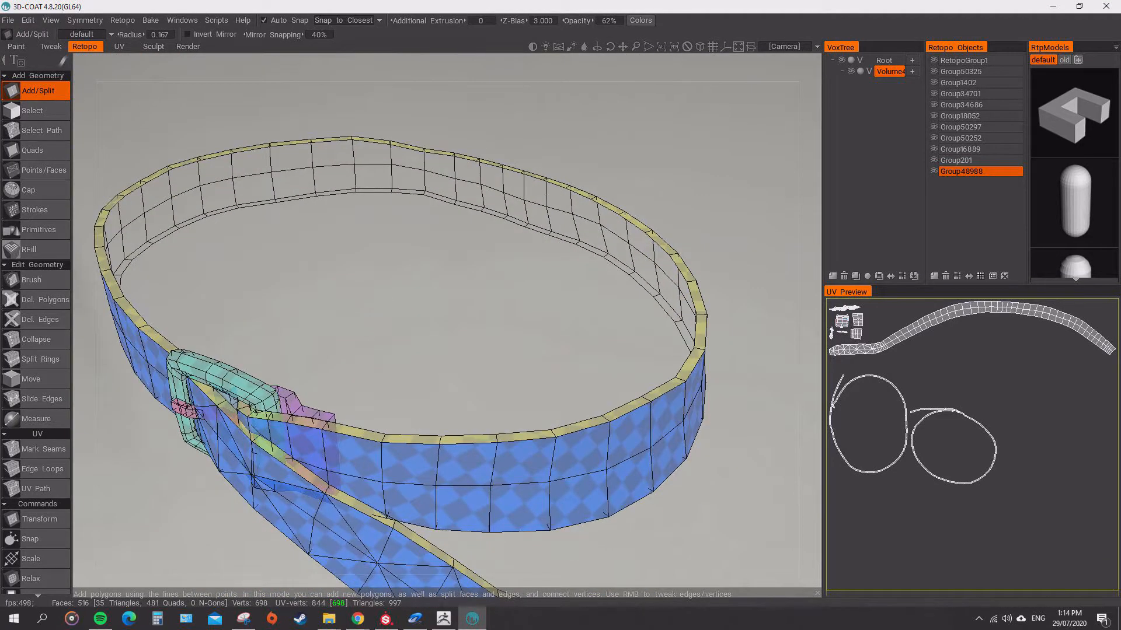
# Mark an edge loop as a UV seam on the small piece behind the strap beside the buckle, and unwrap the islands.
pyautogui.click(41, 469)
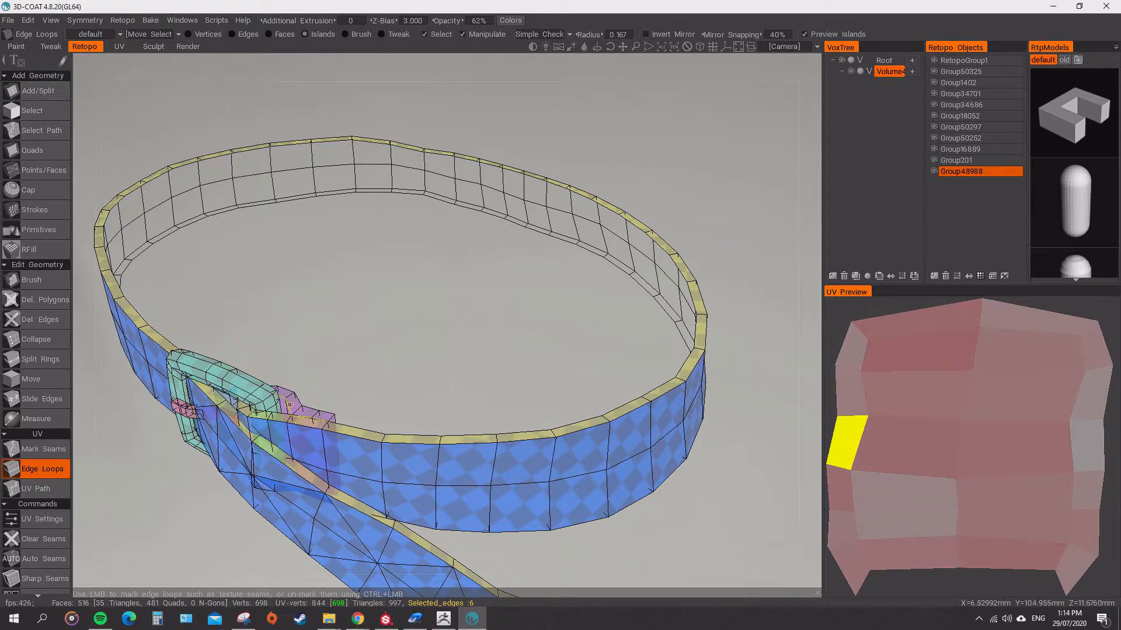
pyautogui.click(290, 405)
pyautogui.keyDown('alt'); pyautogui.moveTo(292, 401); pyautogui.dragTo(371, 336); pyautogui.keyUp('alt')
pyautogui.scroll(-5, 346, 329)
pyautogui.scroll(3, 356, 303)
pyautogui.scroll(2, 370, 365)
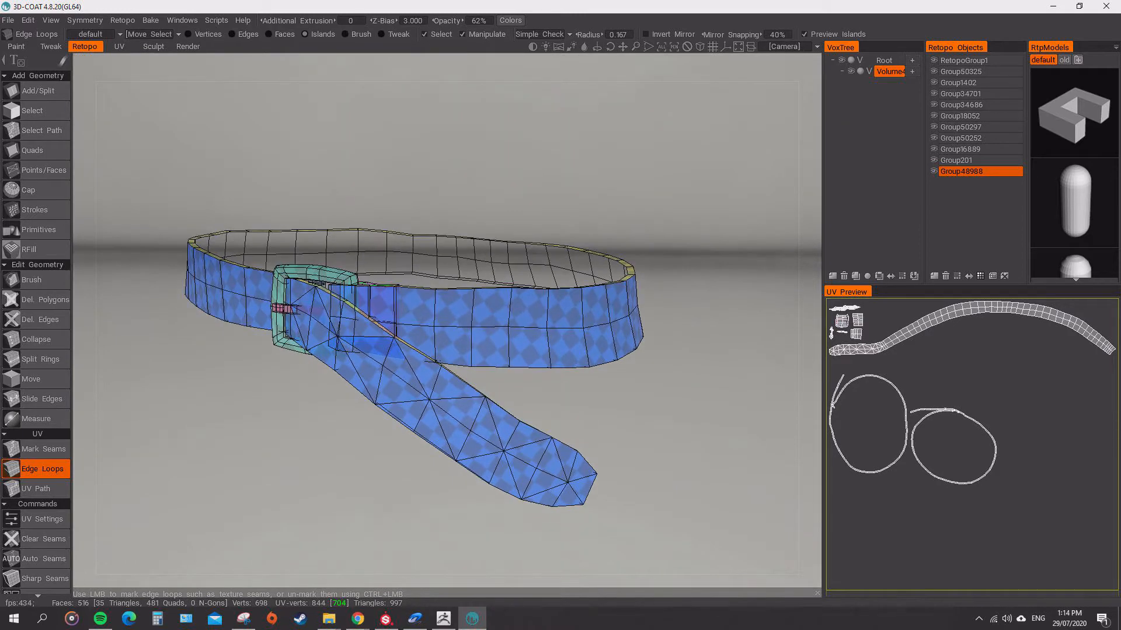
pyautogui.click(8, 21)
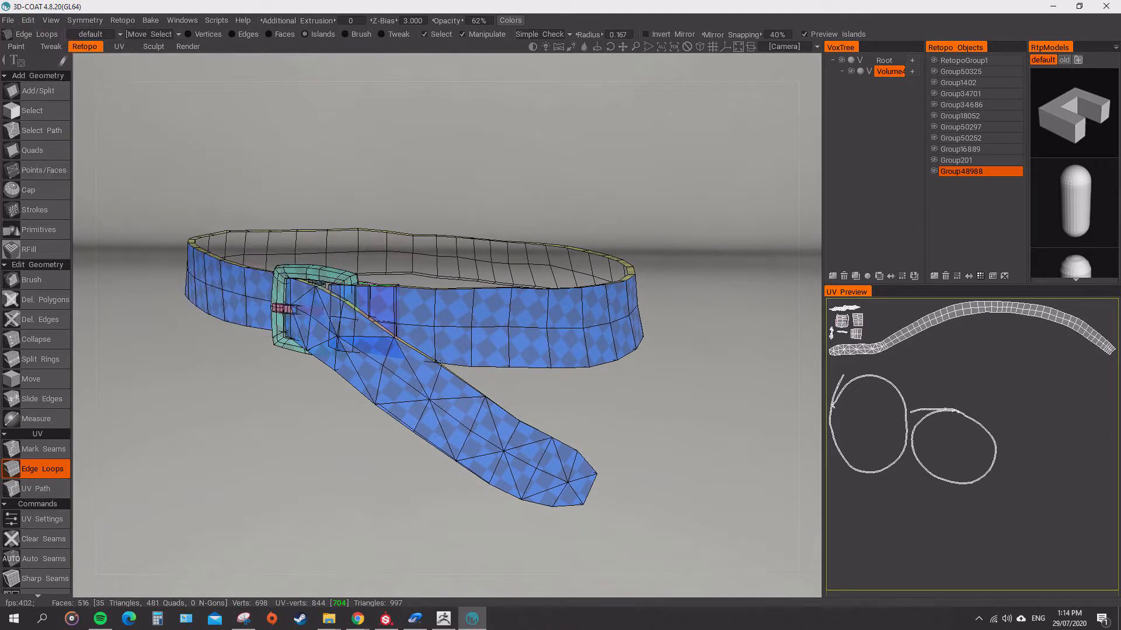
pyautogui.scroll(-3, 35, 496)
pyautogui.click(34, 432)
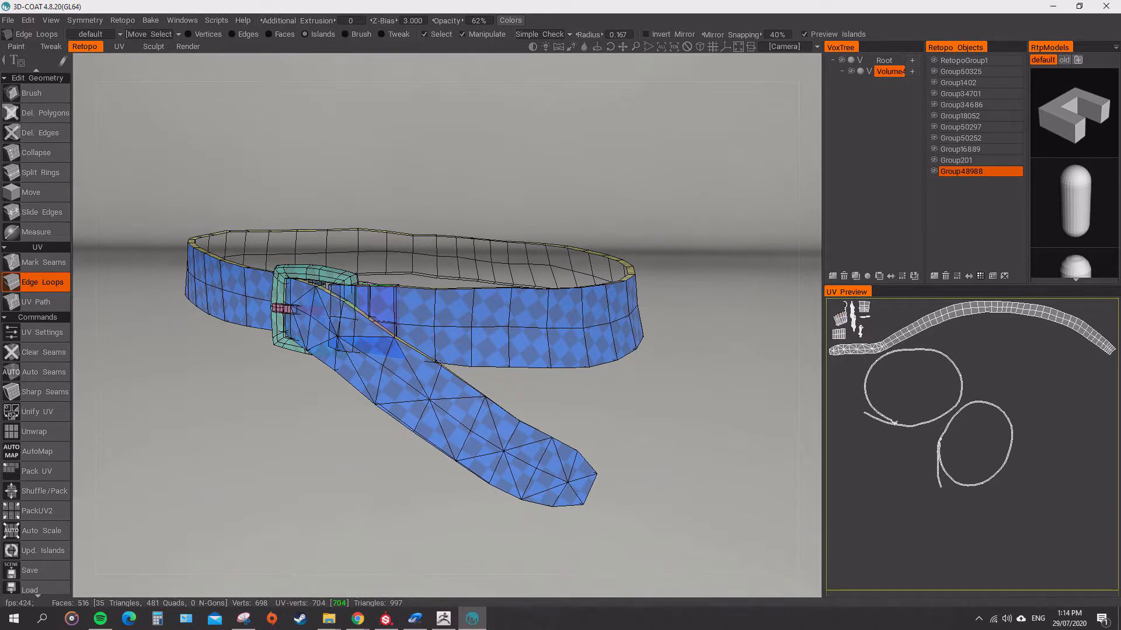
# Mark an edge loop across the buckle frame as a UV seam and unwrap the islands.
pyautogui.click(283, 308)
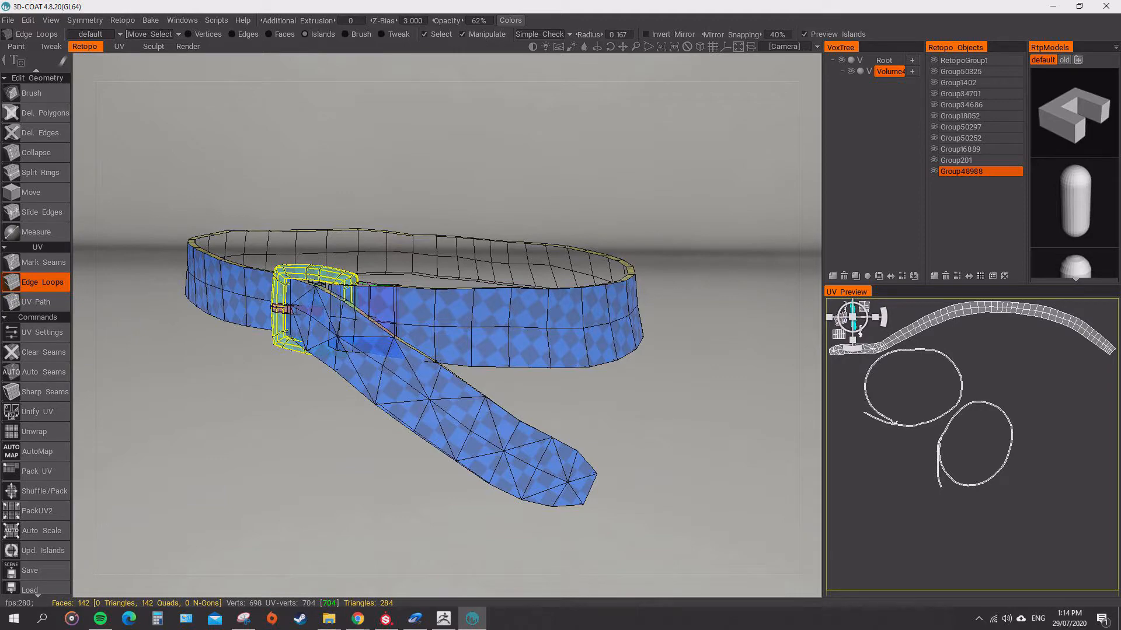
pyautogui.keyDown('alt'); pyautogui.moveTo(413, 315); pyautogui.dragTo(403, 341); pyautogui.keyUp('alt')
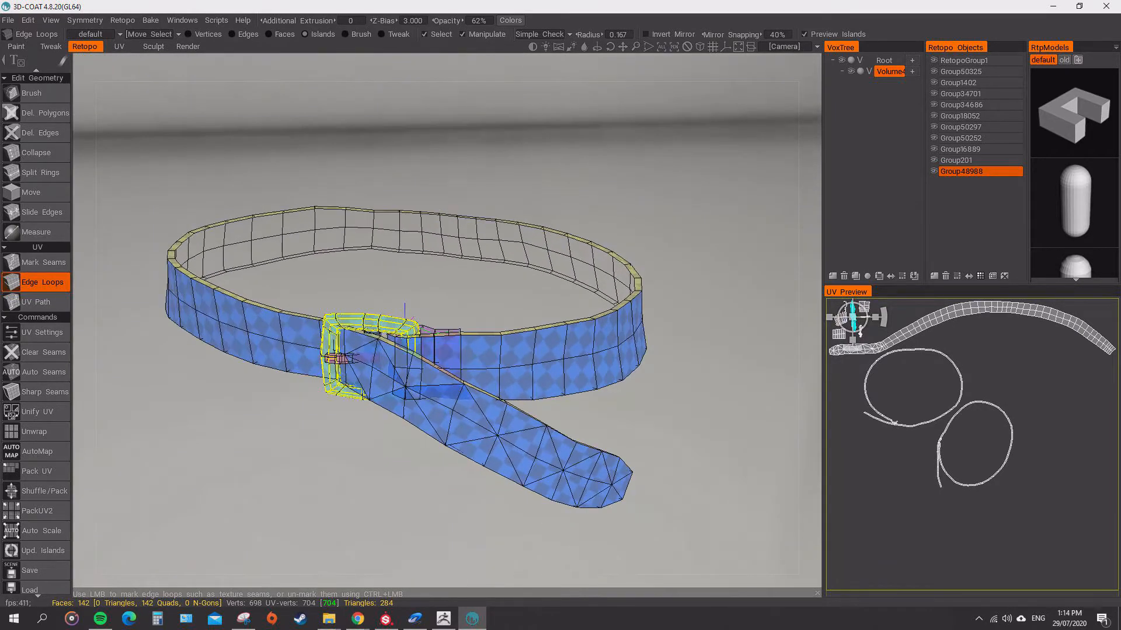
pyautogui.keyDown('alt'); pyautogui.moveTo(403, 342); pyautogui.dragTo(432, 341, button='right'); pyautogui.keyUp('alt')
pyautogui.keyDown('alt'); pyautogui.moveTo(432, 342); pyautogui.dragTo(435, 356); pyautogui.keyUp('alt')
pyautogui.keyDown('alt'); pyautogui.moveTo(435, 356); pyautogui.dragTo(493, 359, button='right'); pyautogui.keyUp('alt')
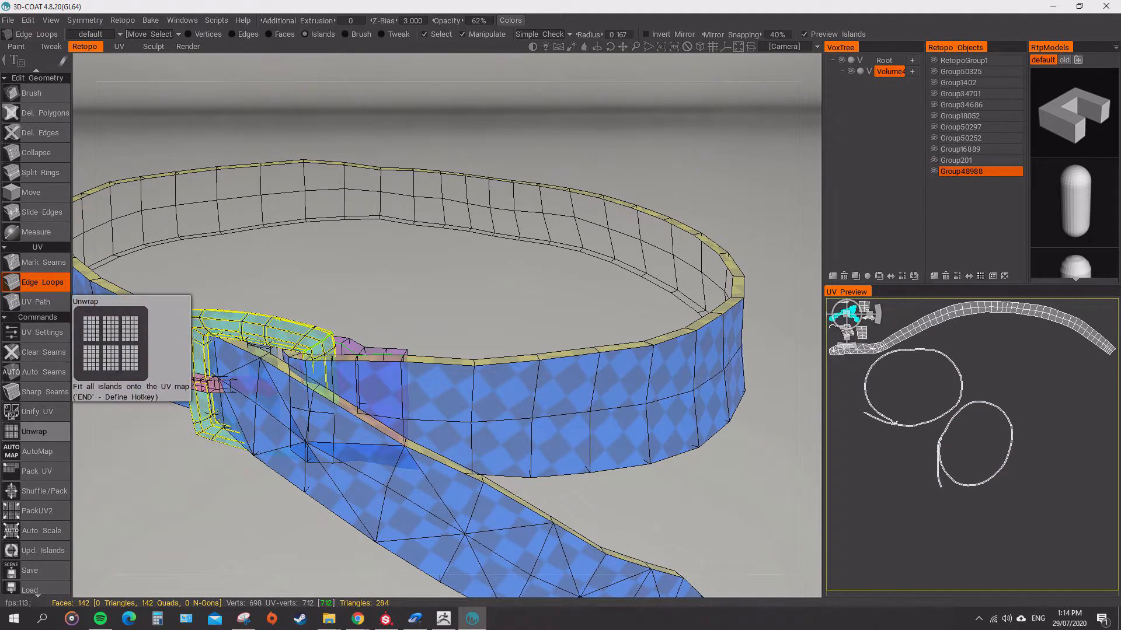
# Select the belt's long face island and the two thin rim islands in turn to check which faces each covers.
pyautogui.click(373, 467)
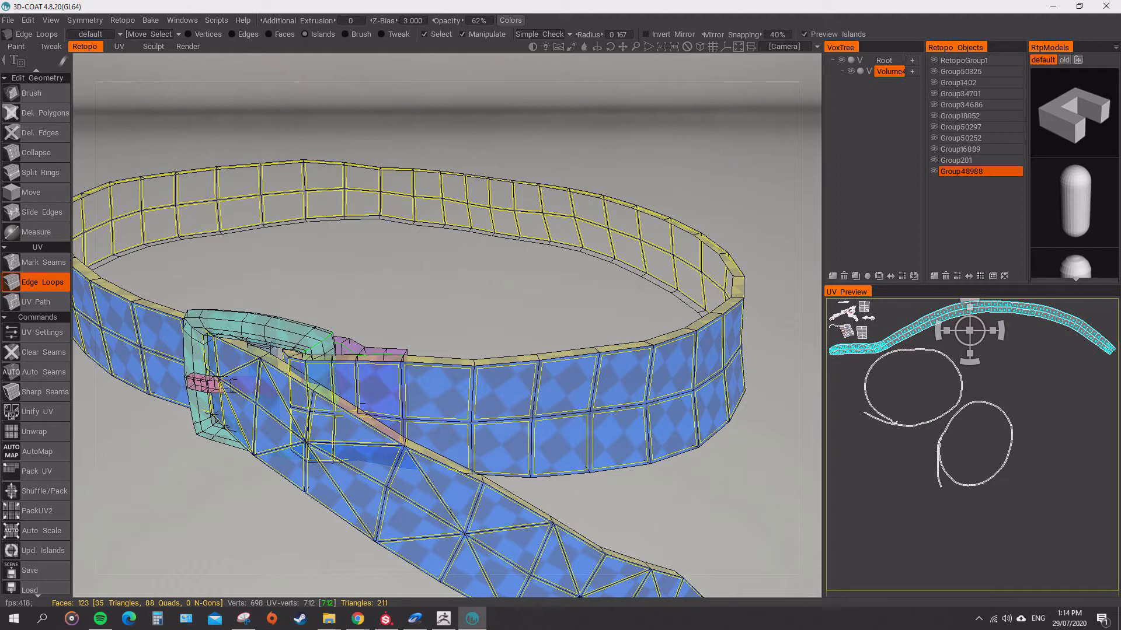
pyautogui.click(961, 385)
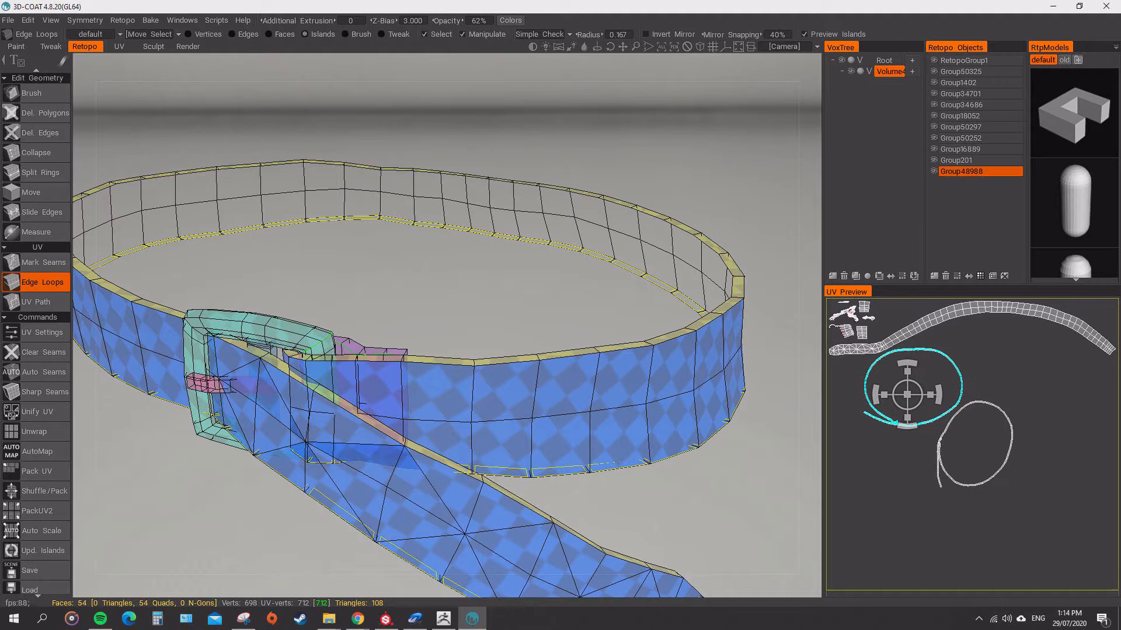
pyautogui.click(966, 403)
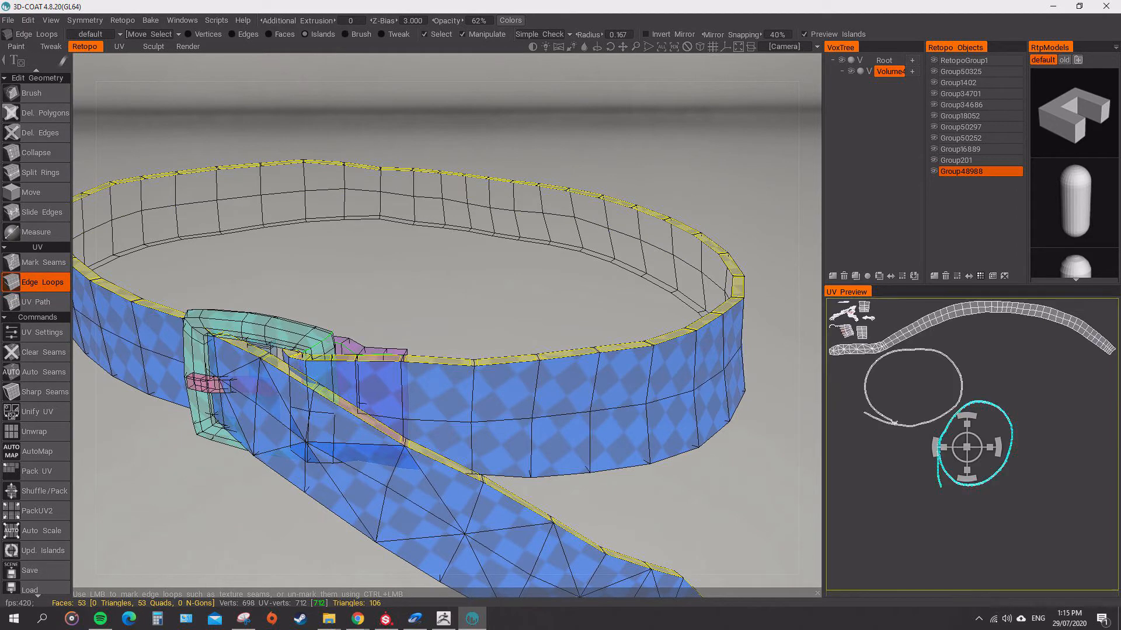
# Try to mark edge loops across the belt's side and rims as UV seams, and undo the attempts.
pyautogui.keyDown('alt'); pyautogui.moveTo(639, 357); pyautogui.dragTo(645, 383, button='right'); pyautogui.keyUp('alt')
pyautogui.moveTo(645, 382)
pyautogui.keyDown('alt'); pyautogui.mouseDown()
pyautogui.moveTo(575, 362)
pyautogui.moveTo(596, 390)
pyautogui.moveTo(576, 221)
pyautogui.mouseUp(); pyautogui.keyUp('alt')
pyautogui.click(578, 343)
pyautogui.click(596, 362)
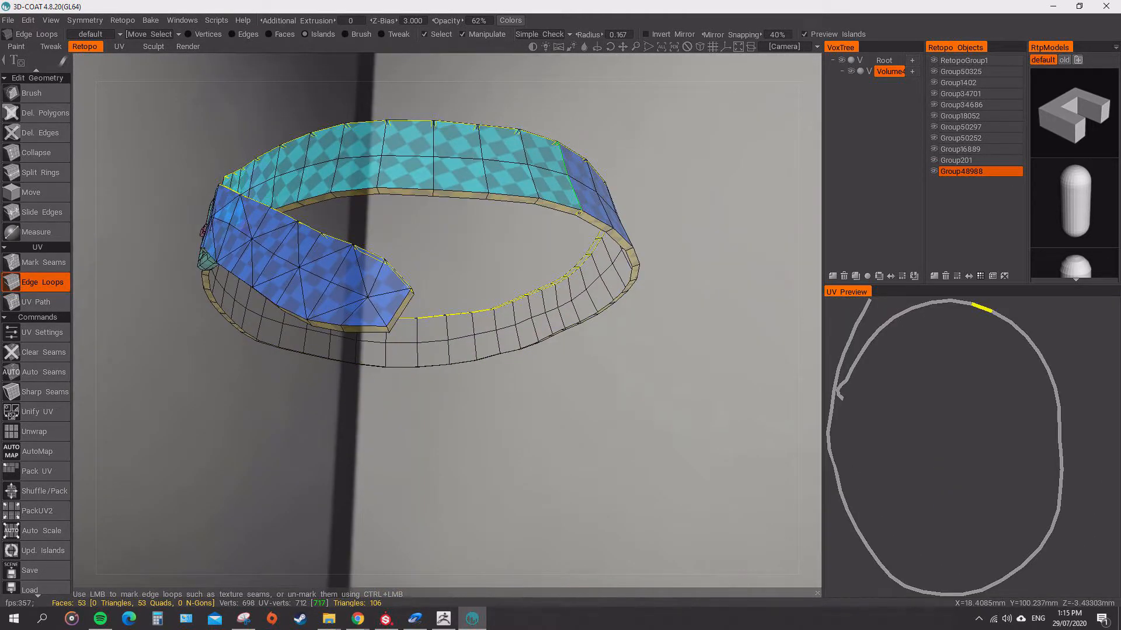
pyautogui.click(578, 213)
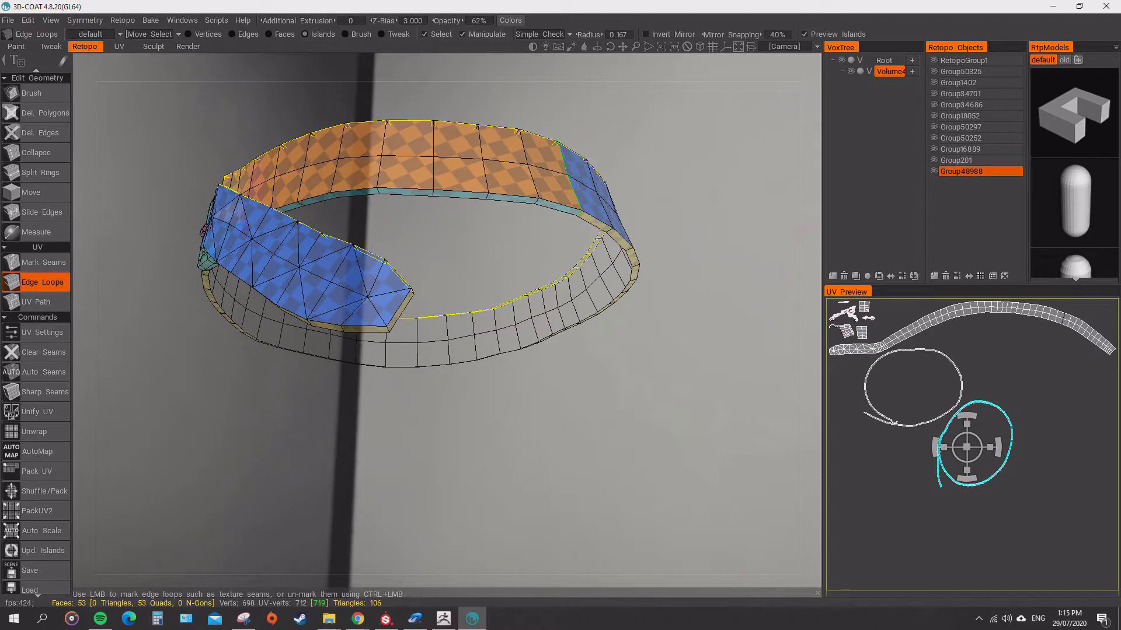
pyautogui.keyDown('alt'); pyautogui.moveTo(578, 213); pyautogui.dragTo(578, 344); pyautogui.keyUp('alt')
pyautogui.hotkey('ctrl', 'z')
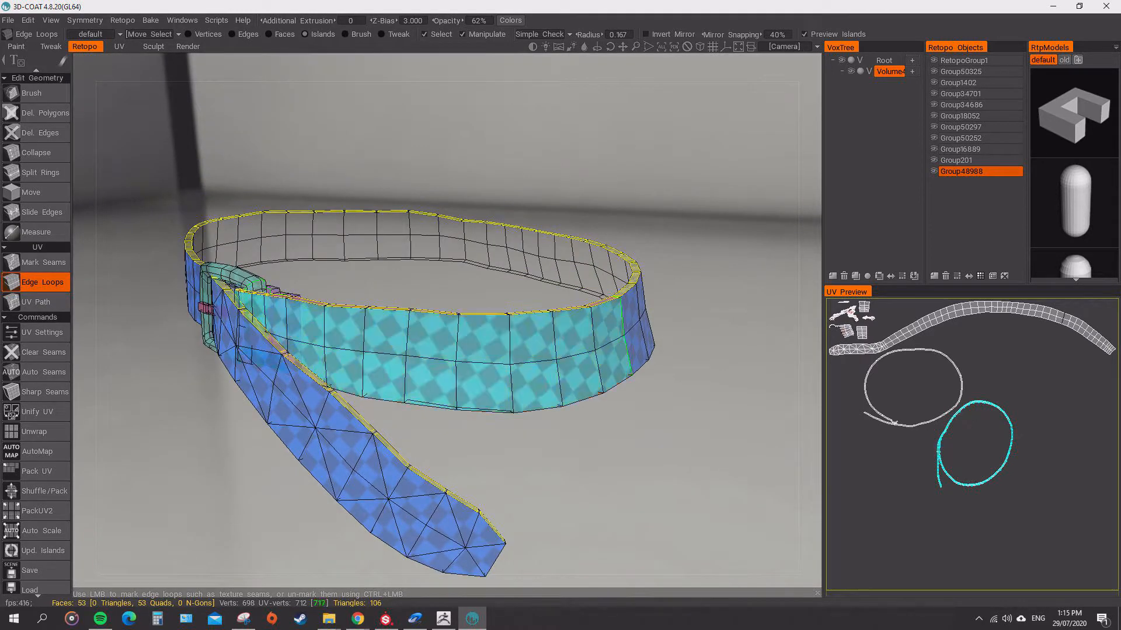
pyautogui.hotkey('ctrl', 'z')
pyautogui.hotkey('ctrl', 'z')
# Unwrap the belt's islands with the existing seams and pack the UVs.
pyautogui.keyDown('alt'); pyautogui.moveTo(400, 302); pyautogui.dragTo(429, 291); pyautogui.keyUp('alt')
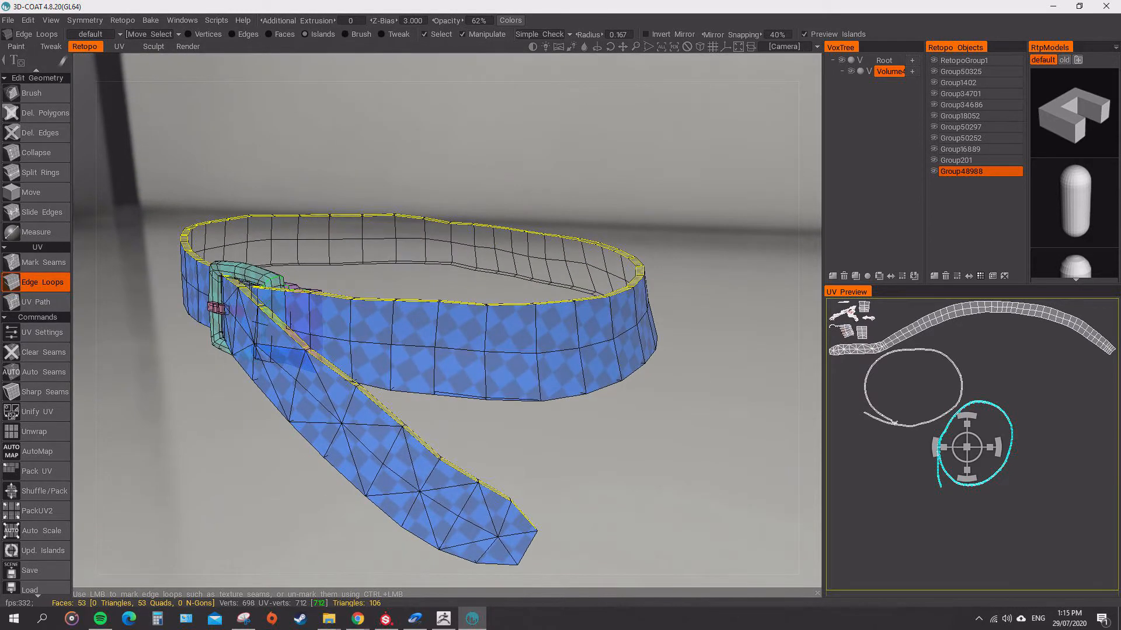
pyautogui.click(35, 432)
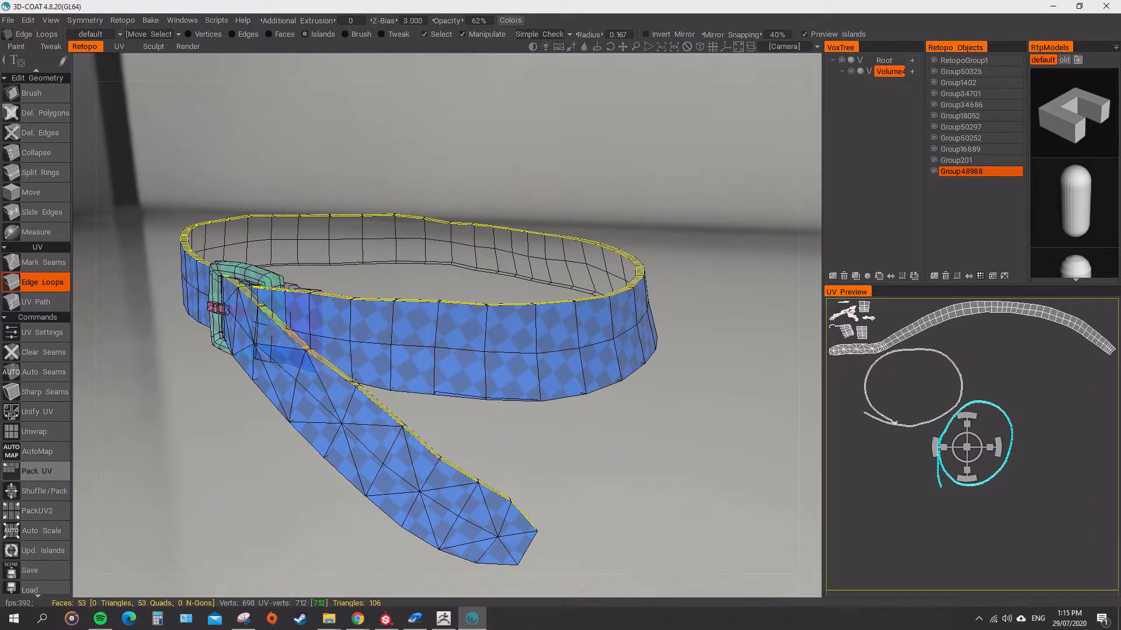
pyautogui.click(36, 471)
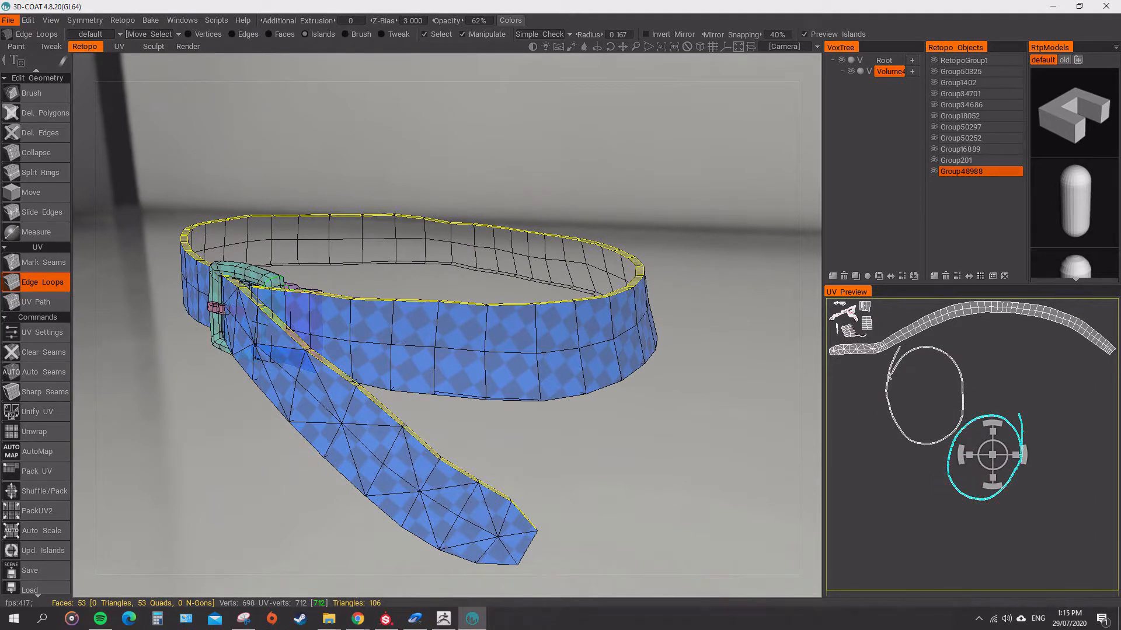
# Export the retopo mesh as a new OBJ named Belt_02 in the Belt folder, leaving the existing Belt file in place.
pyautogui.click(8, 20)
pyautogui.click(46, 190)
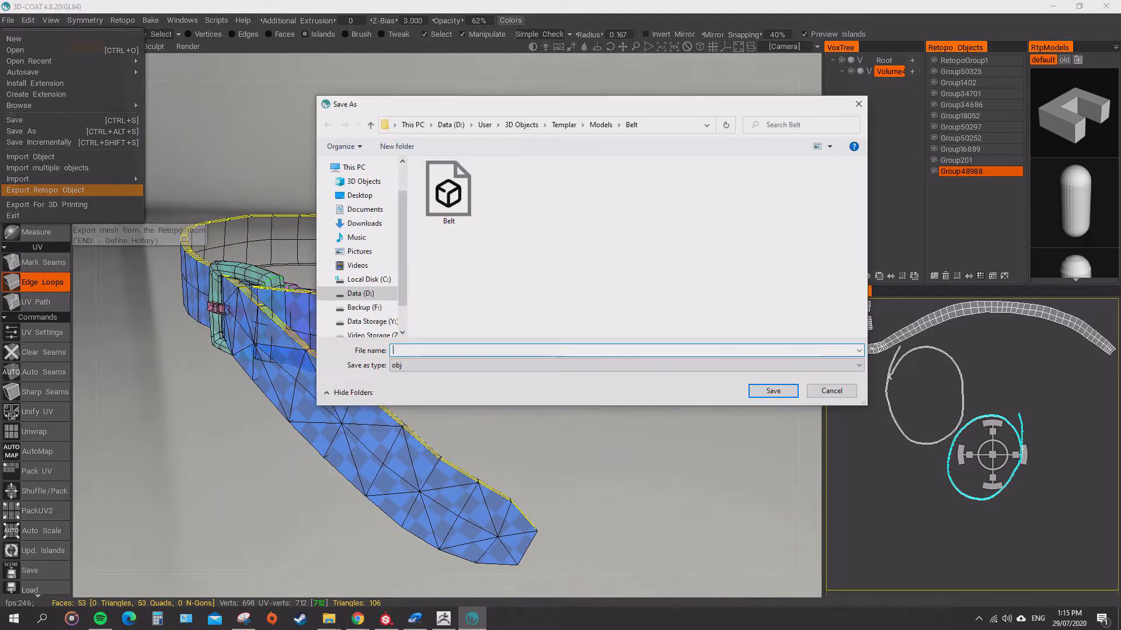
pyautogui.press('Return')
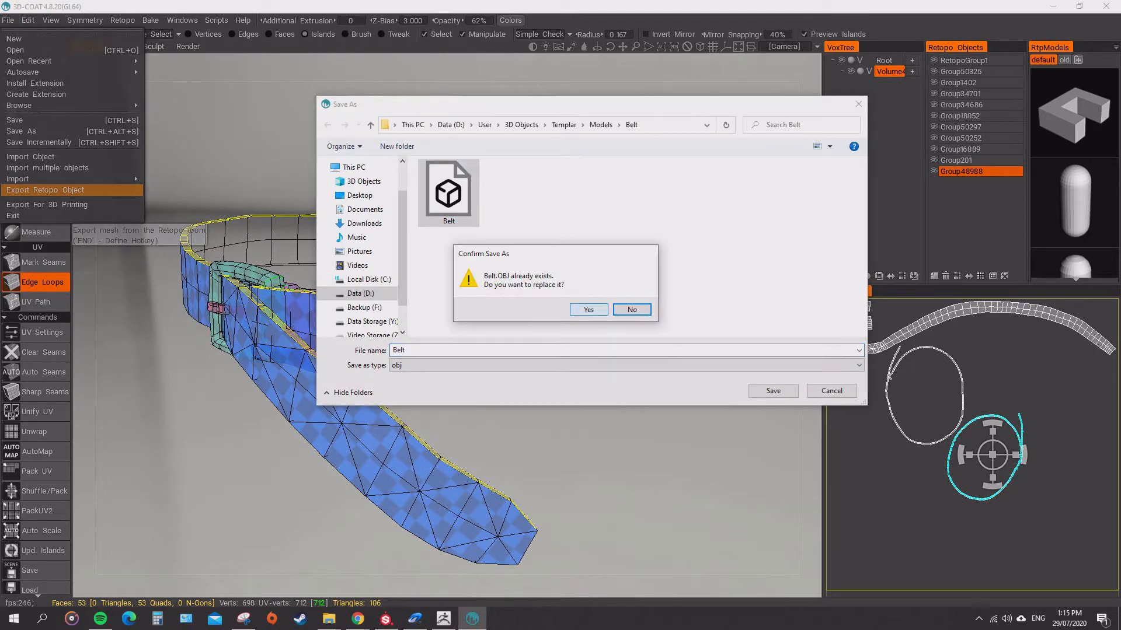
pyautogui.click(632, 310)
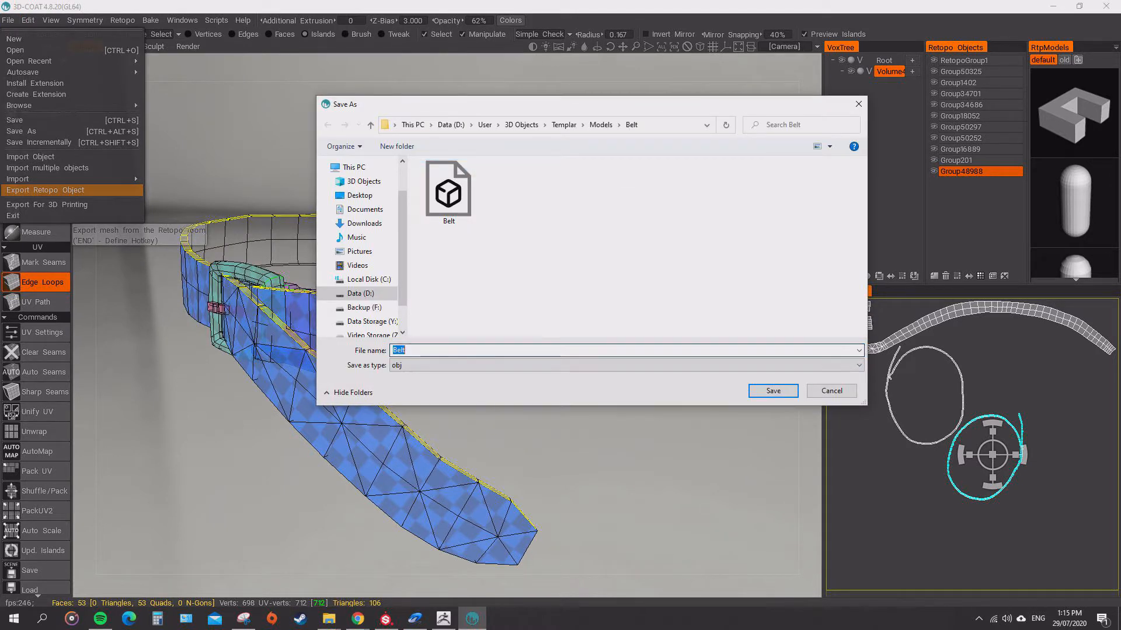
pyautogui.click(406, 350)
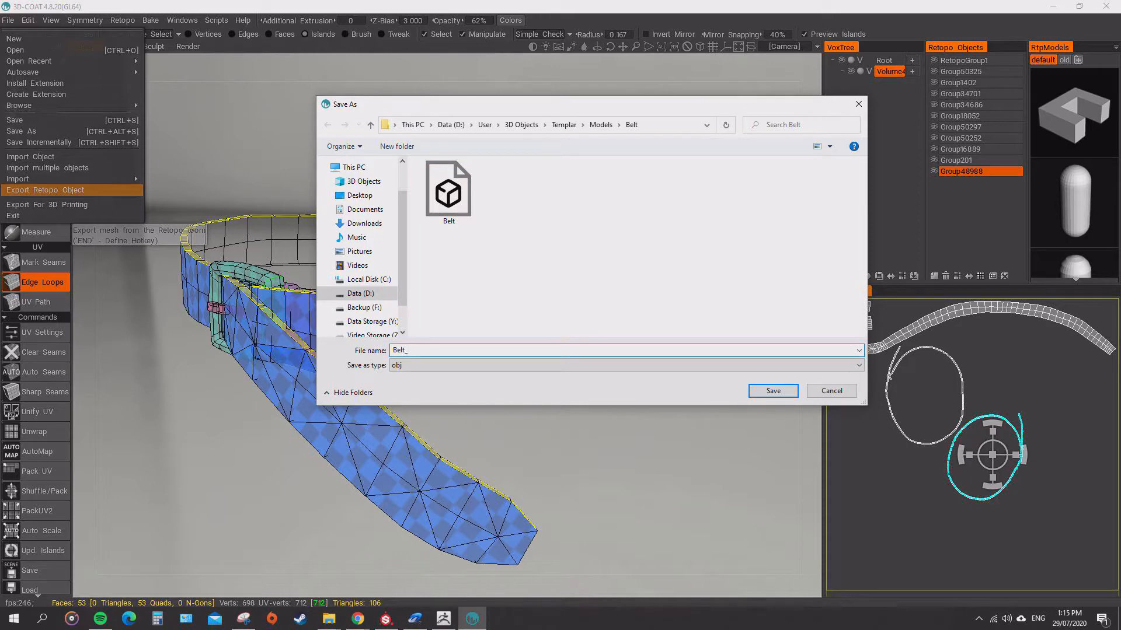
pyautogui.press('Return')
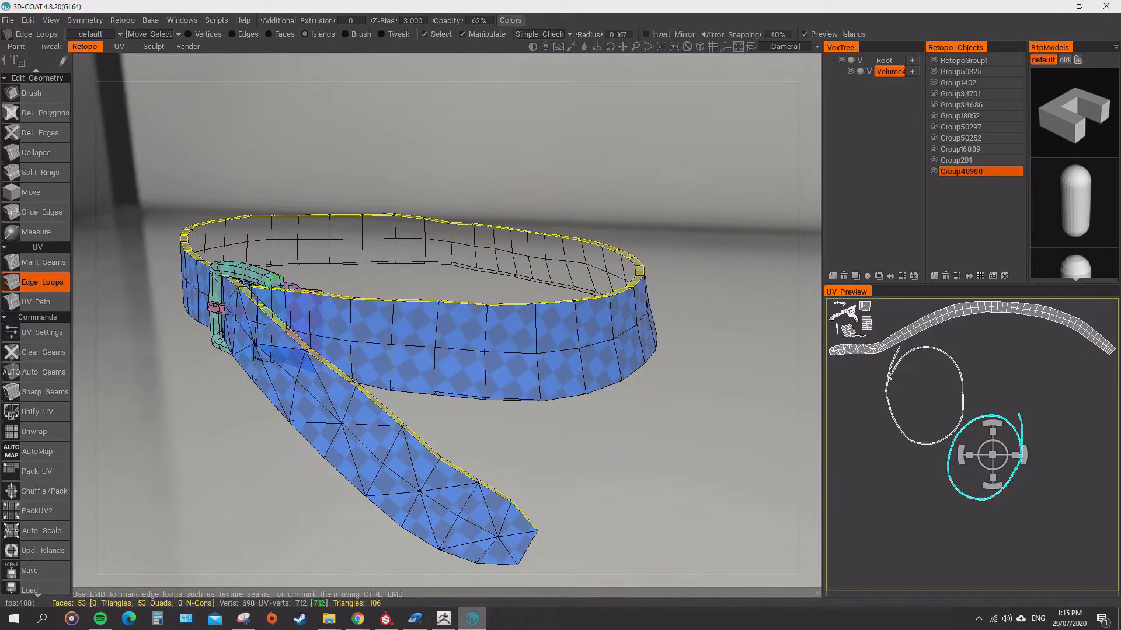
# Switch to ZBrush, duplicate the Belt subtool, and import the Belt_02 mesh into the duplicate.
pyautogui.click(443, 619)
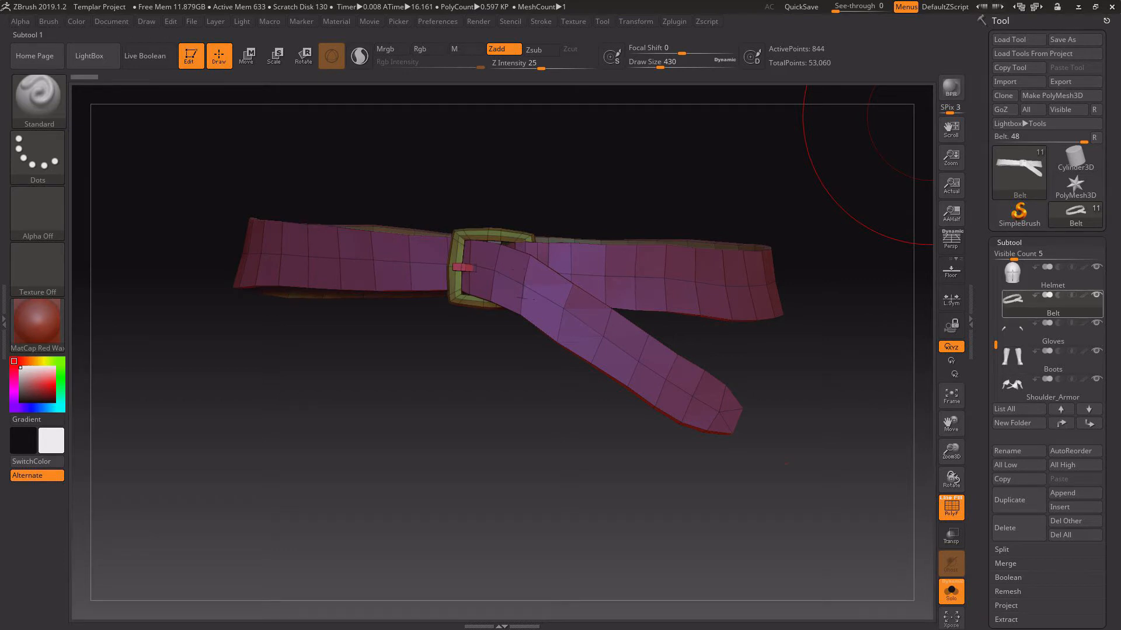
pyautogui.click(1018, 500)
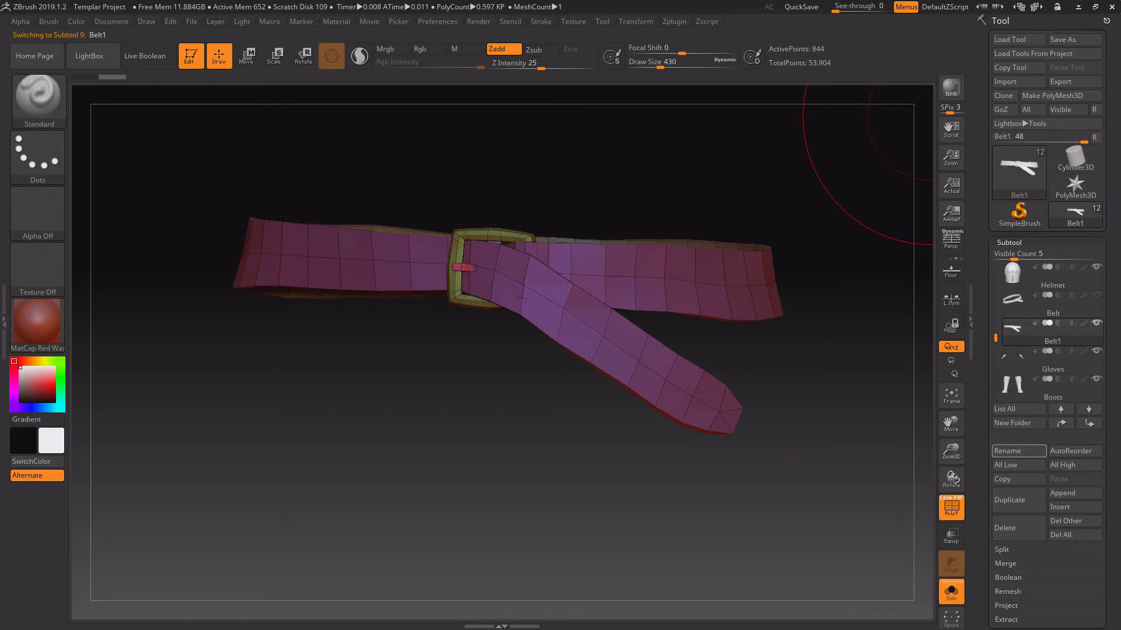
pyautogui.click(1010, 82)
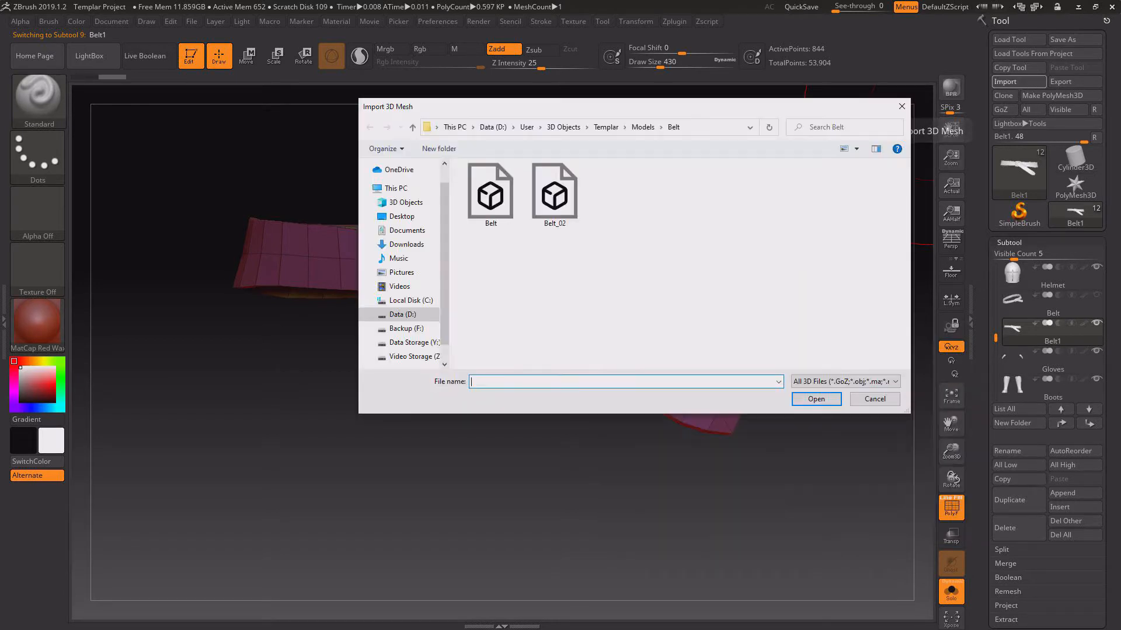
pyautogui.doubleClick(554, 192)
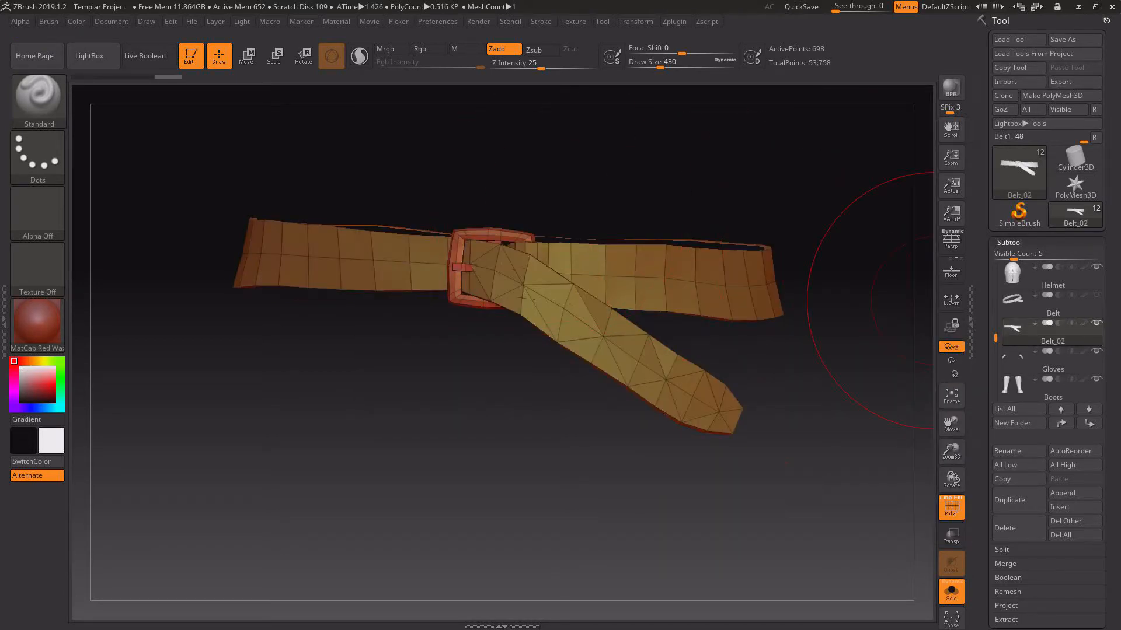
# Rename the imported subtool to Belt and move the old belt subtool to the top of the subtool list.
pyautogui.click(1019, 451)
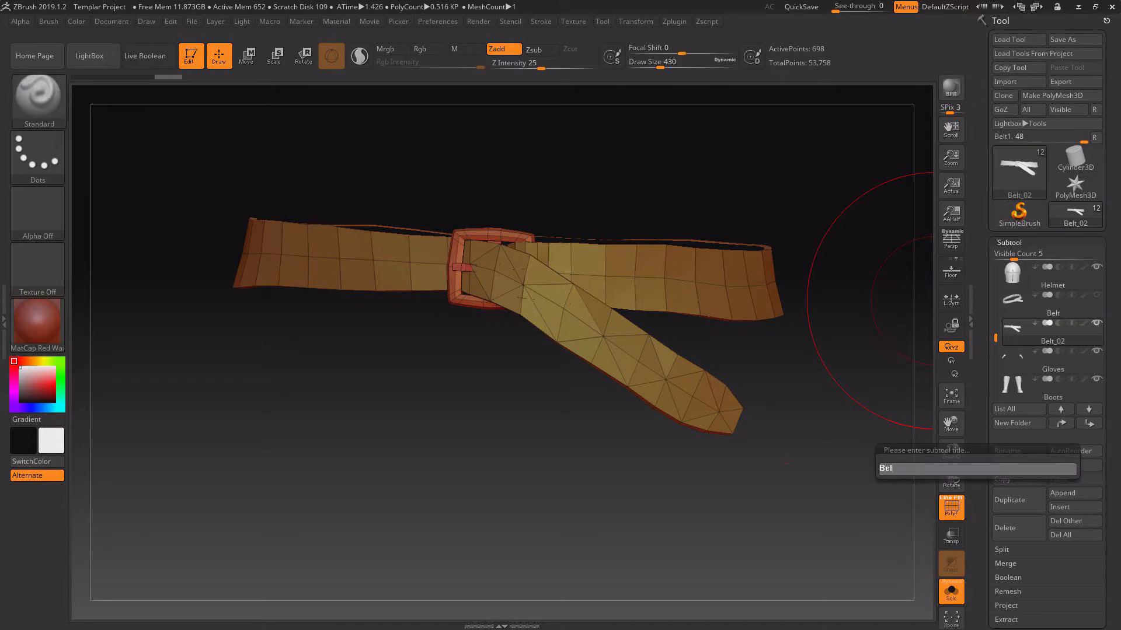
pyautogui.press('Return')
pyautogui.click(1019, 304)
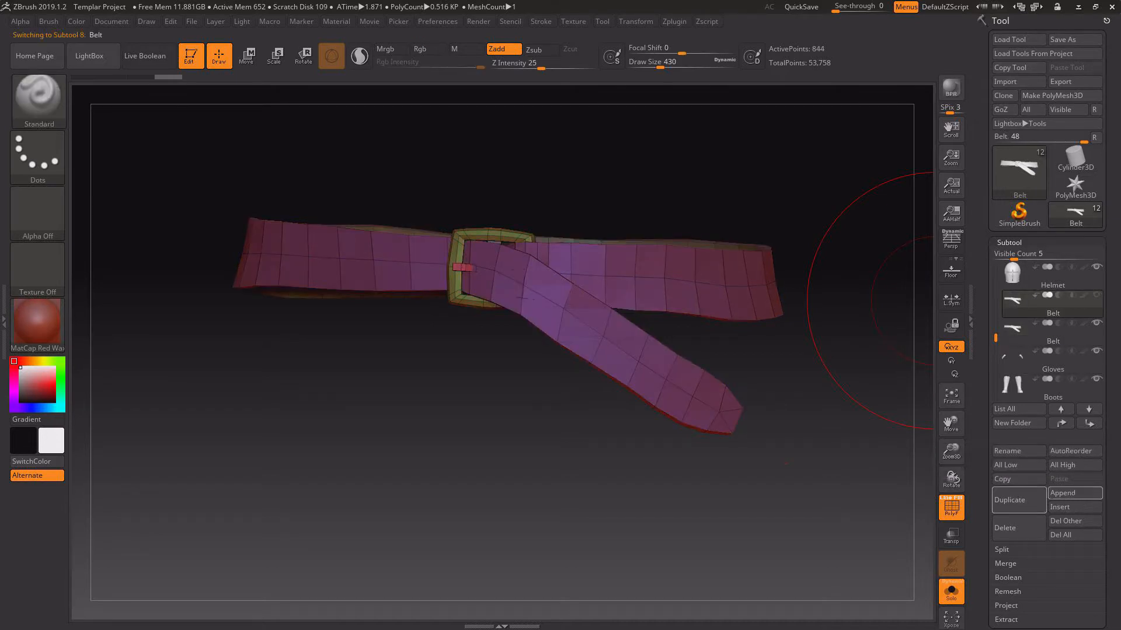
pyautogui.keyDown('shift'); pyautogui.click(1060, 409); pyautogui.keyUp('shift')
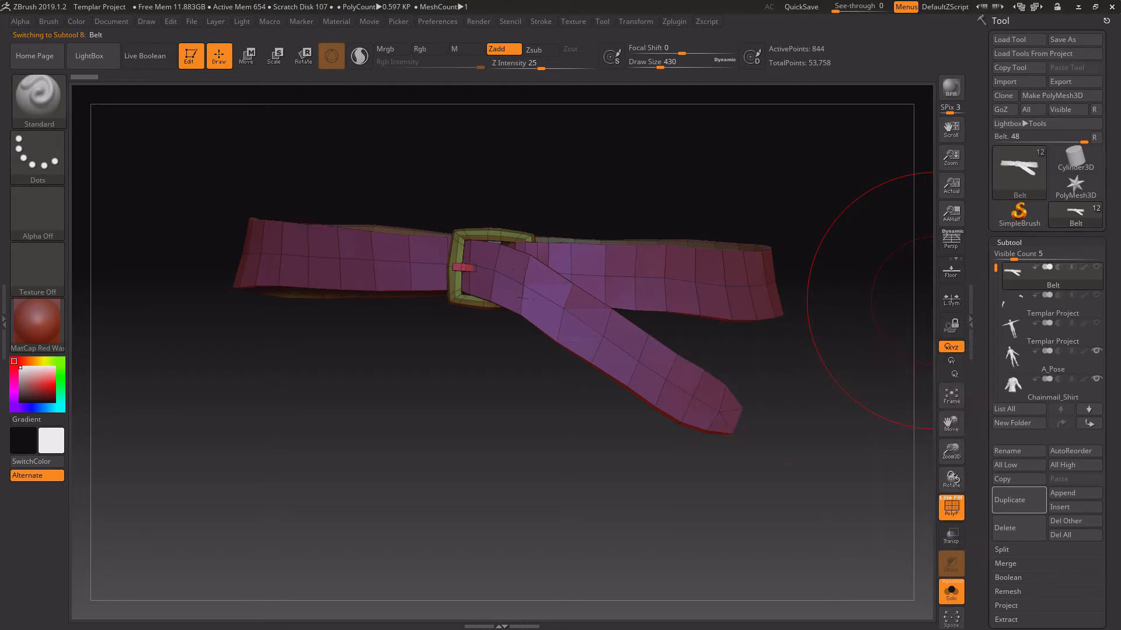
pyautogui.scroll(-6, 1027, 333)
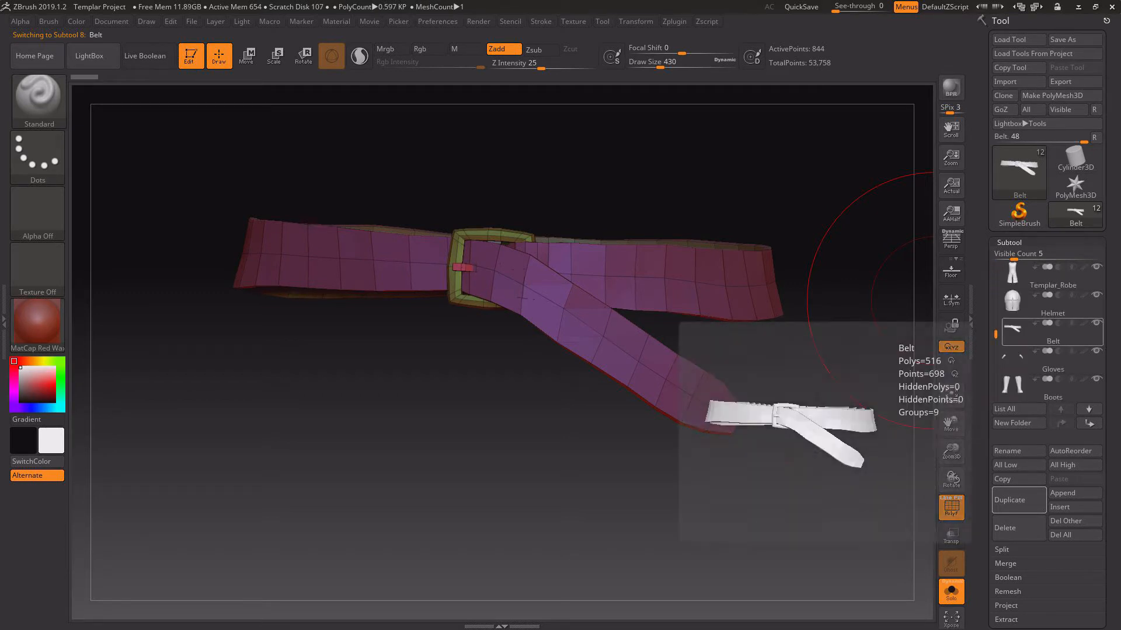
# Select the newly imported Belt subtool and regenerate its polygroups with Auto Groups.
pyautogui.click(1028, 331)
pyautogui.scroll(-1, 1027, 333)
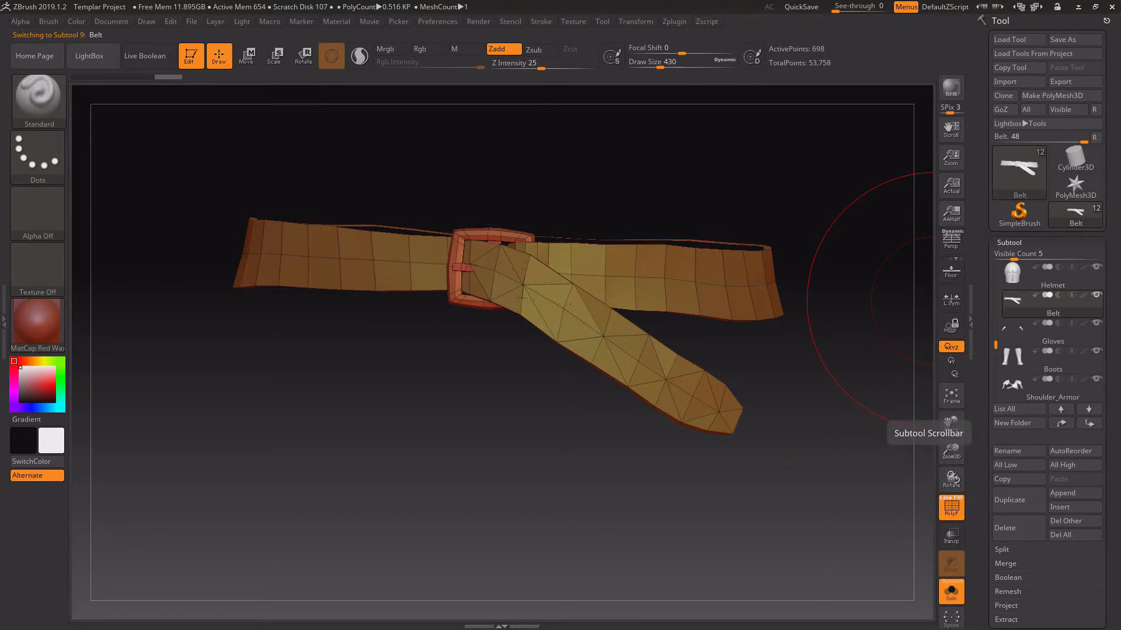
pyautogui.scroll(-1, 1027, 333)
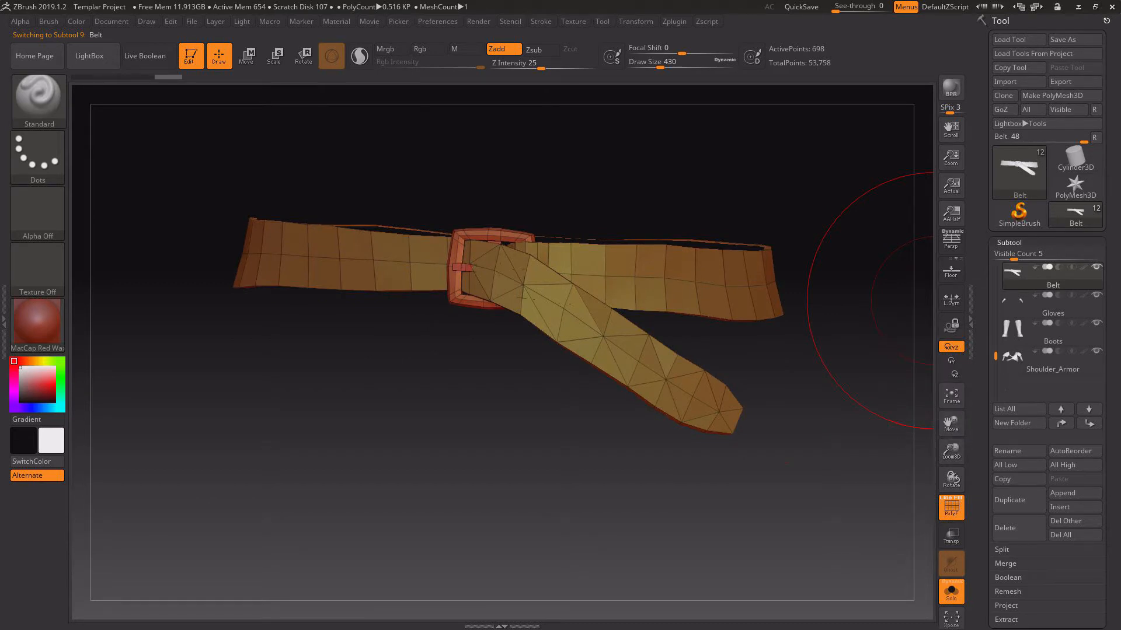
pyautogui.scroll(1, 1045, 327)
pyautogui.moveTo(951, 411); pyautogui.dragTo(935, 414)
pyautogui.click(1009, 243)
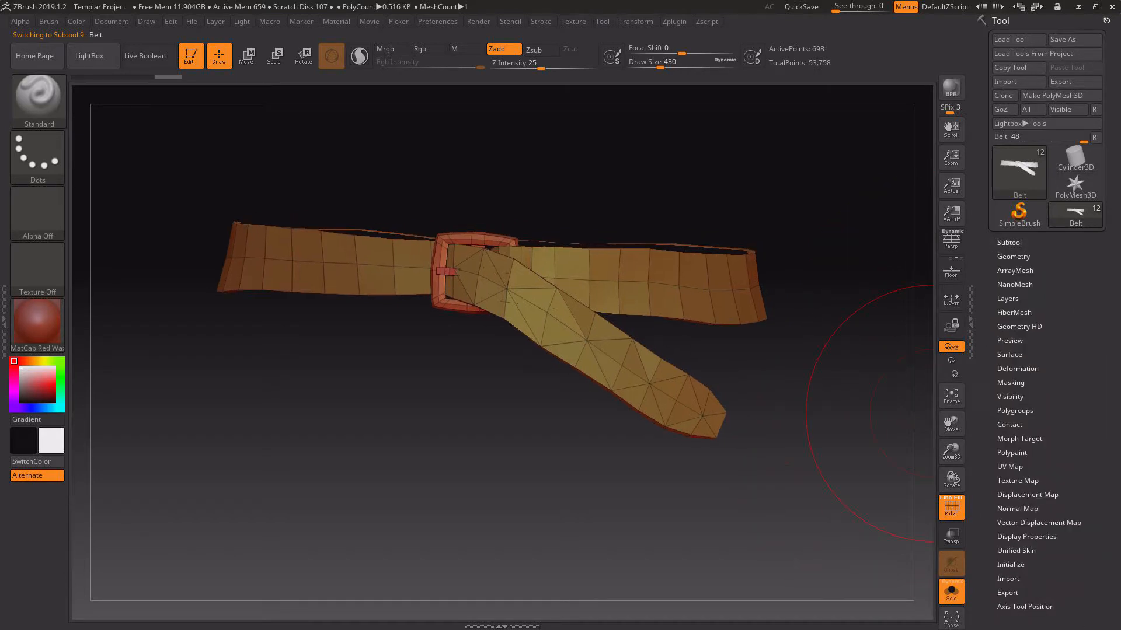
pyautogui.click(1014, 411)
pyautogui.click(1014, 422)
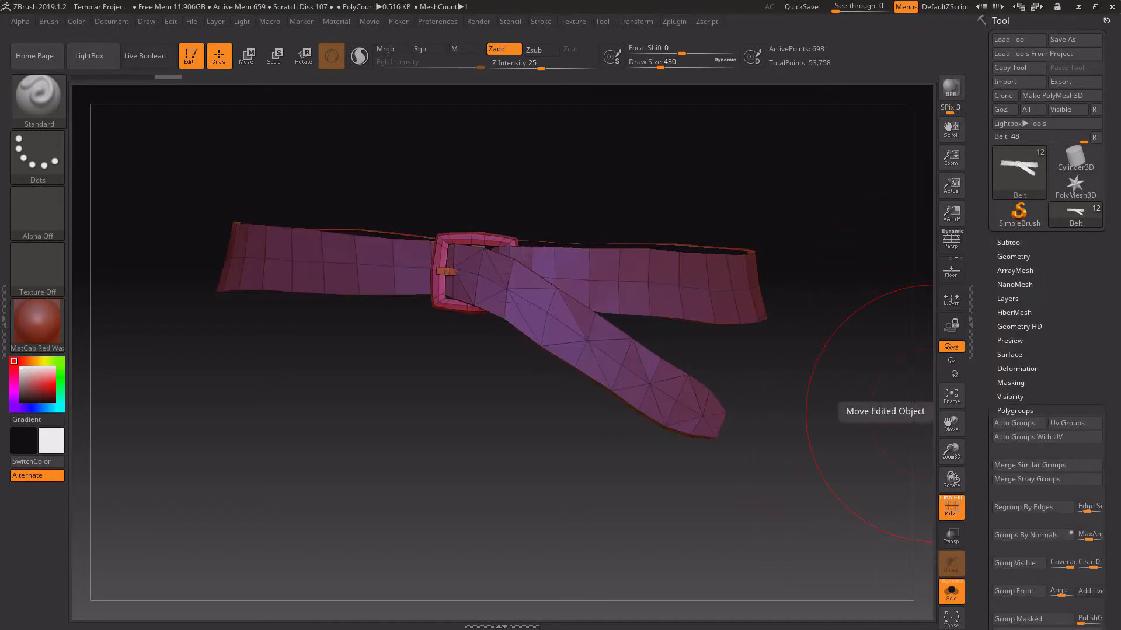
pyautogui.moveTo(830, 417); pyautogui.dragTo(910, 245)
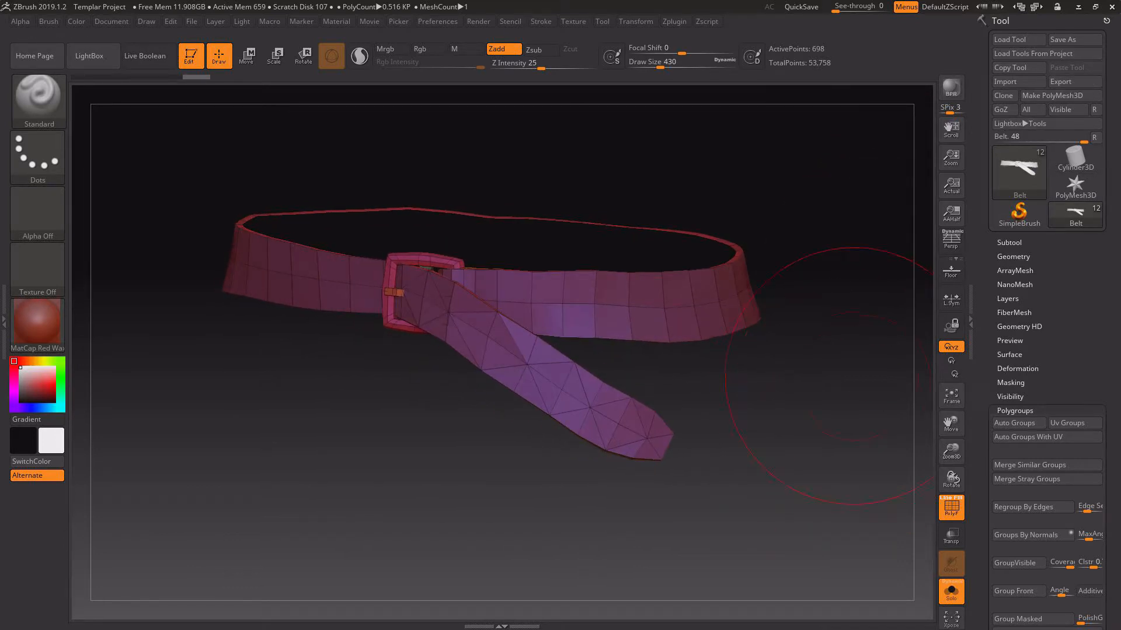
# Export the visible subtools as a binary FBX into the 0 - FBX folder under a new name beginning with Templar_b.
pyautogui.click(674, 21)
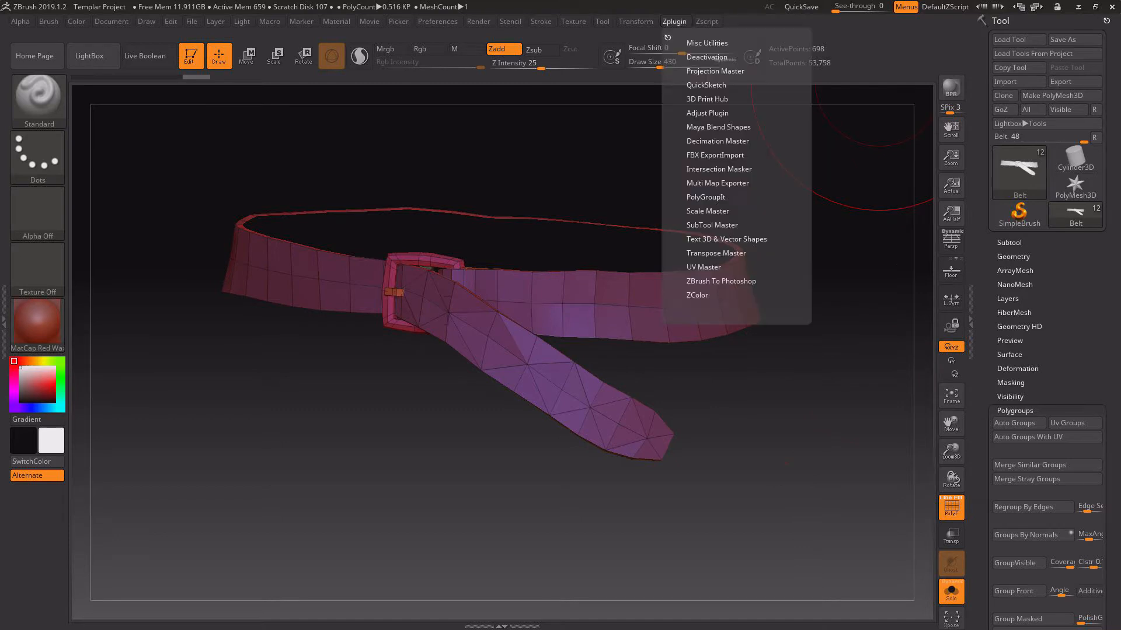
pyautogui.click(668, 37)
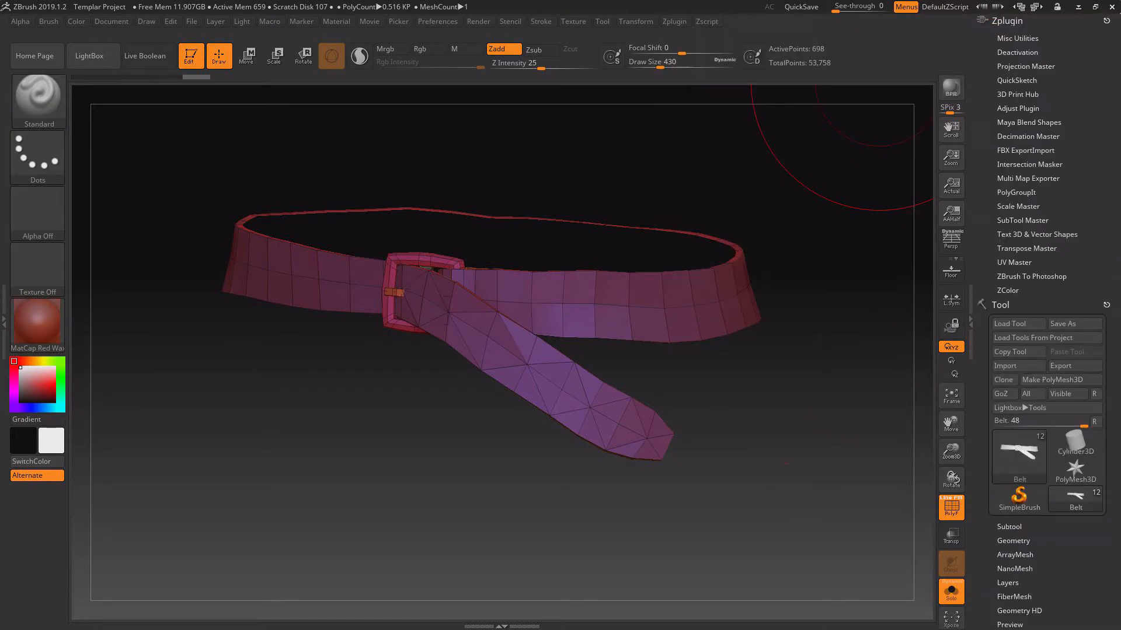
pyautogui.click(1025, 150)
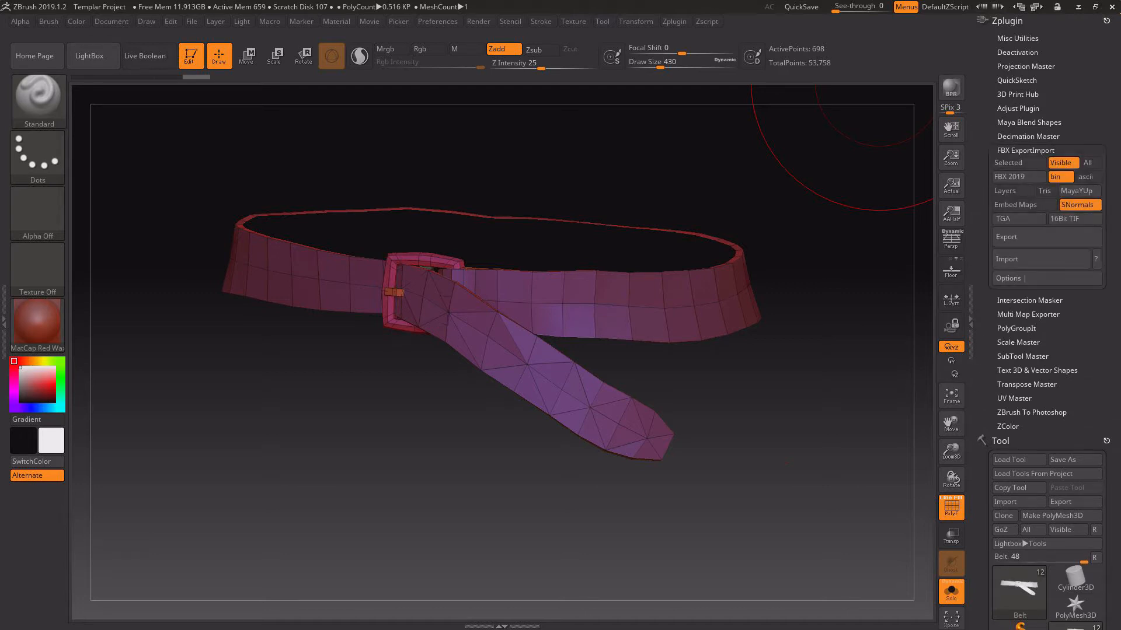
pyautogui.click(1046, 236)
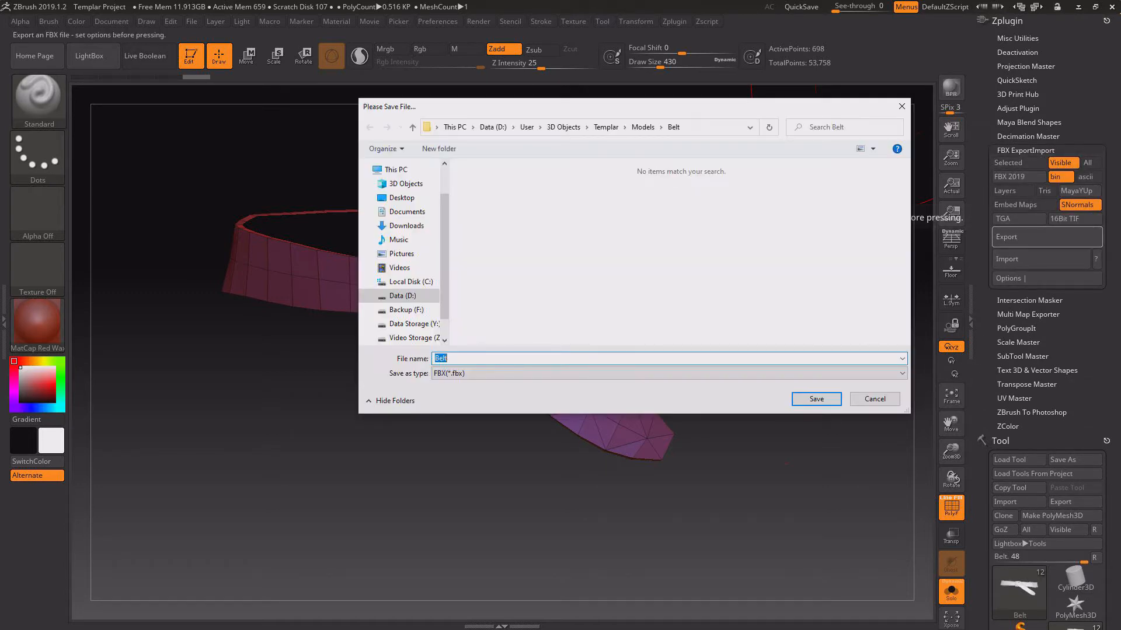
pyautogui.click(643, 127)
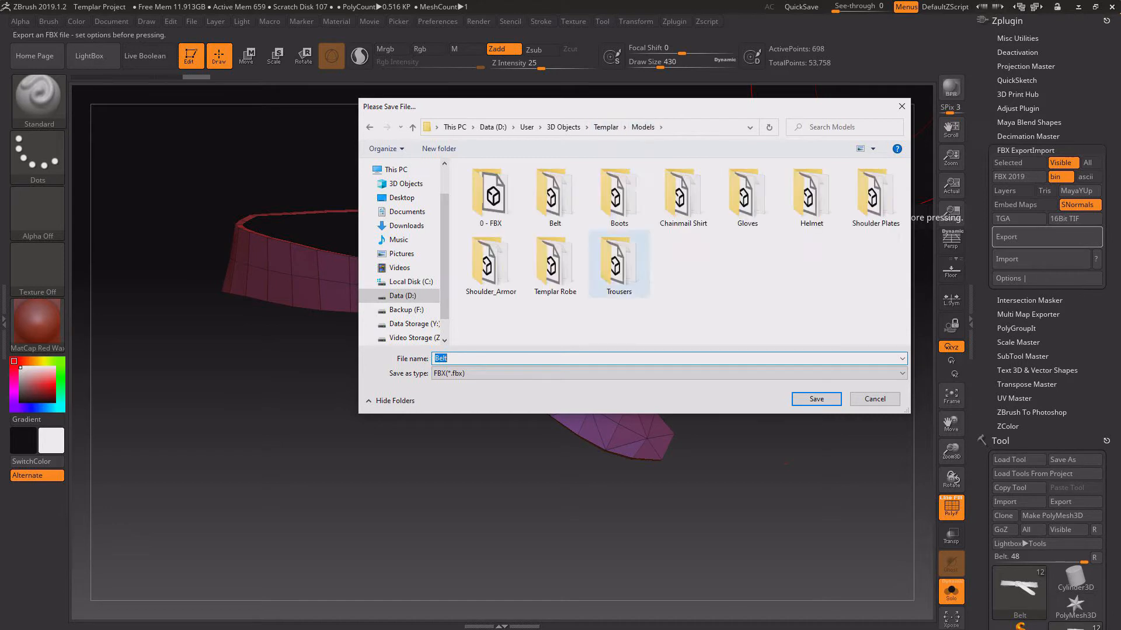
pyautogui.doubleClick(491, 195)
pyautogui.click(455, 359)
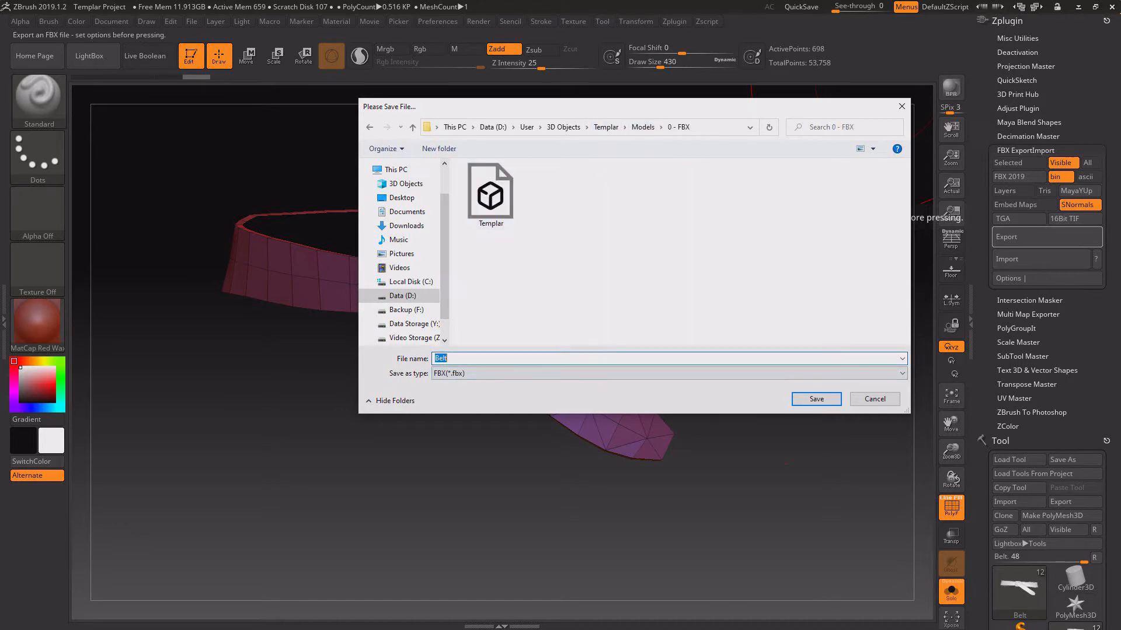
pyautogui.click(456, 359)
pyautogui.write('T')
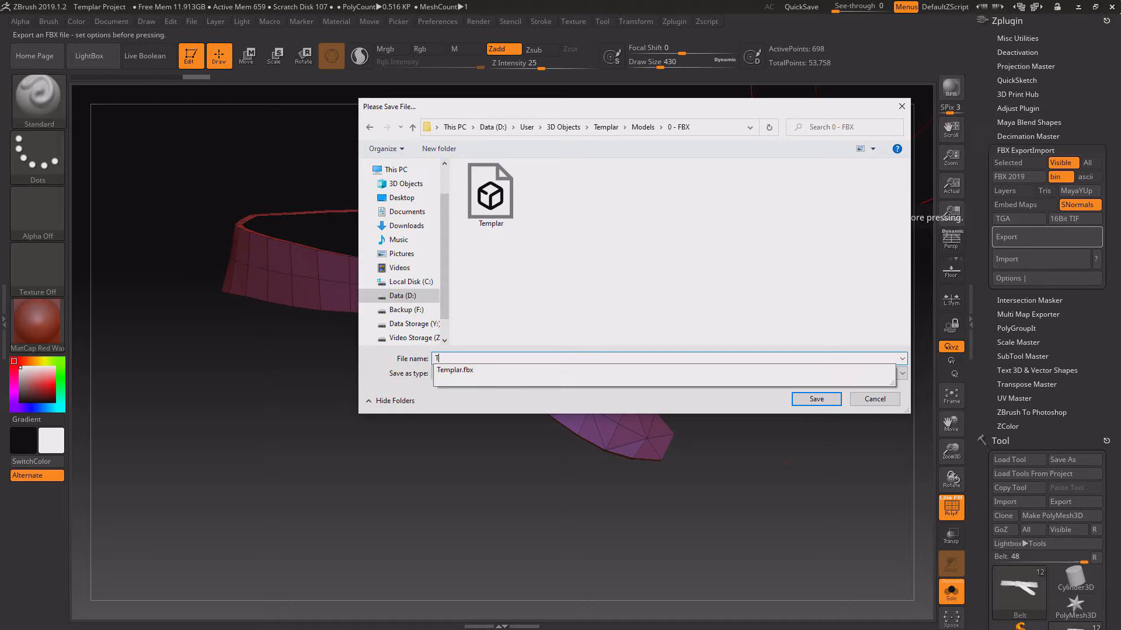
pyautogui.write('emplar_b')
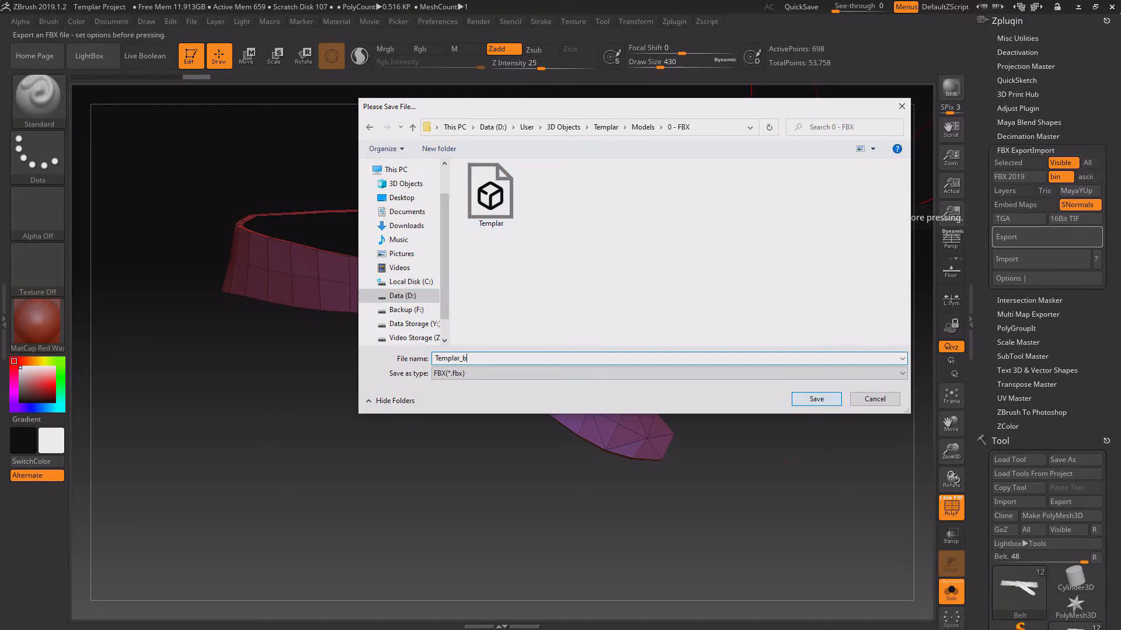
pyautogui.press('Return')
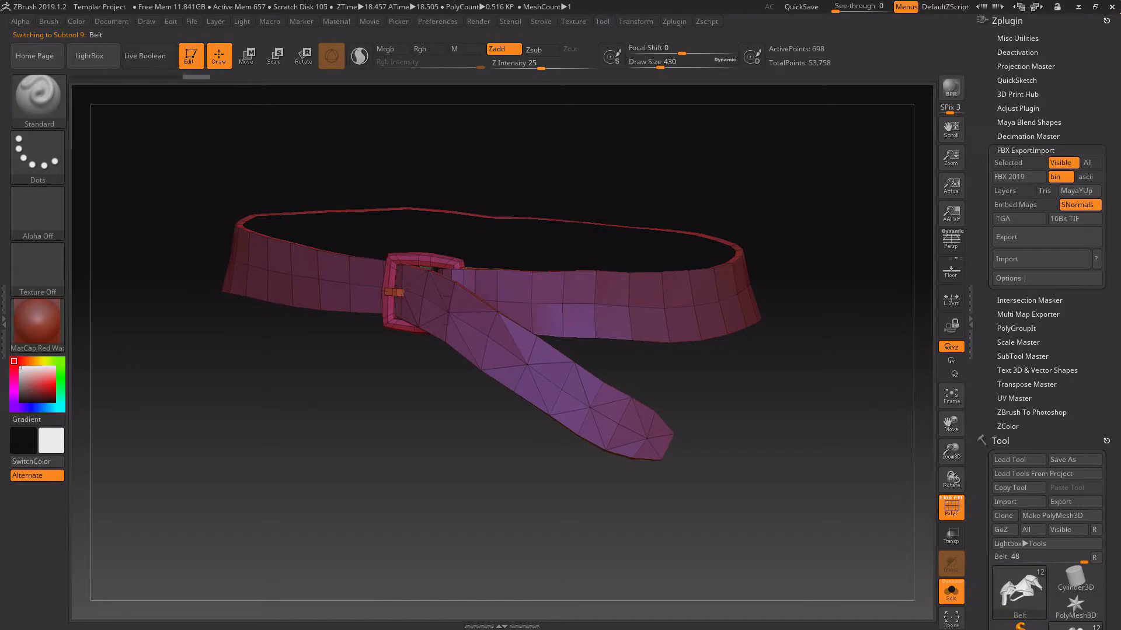
# Collapse the plugin options and show the subtool list around the new Belt again.
pyautogui.click(1007, 21)
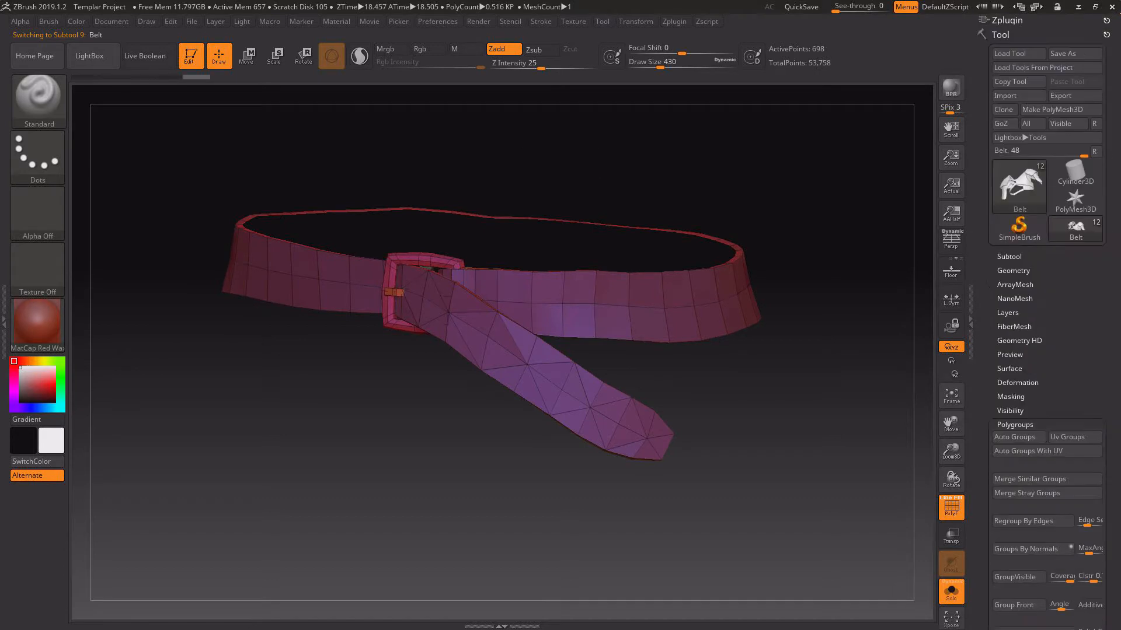
pyautogui.click(1009, 256)
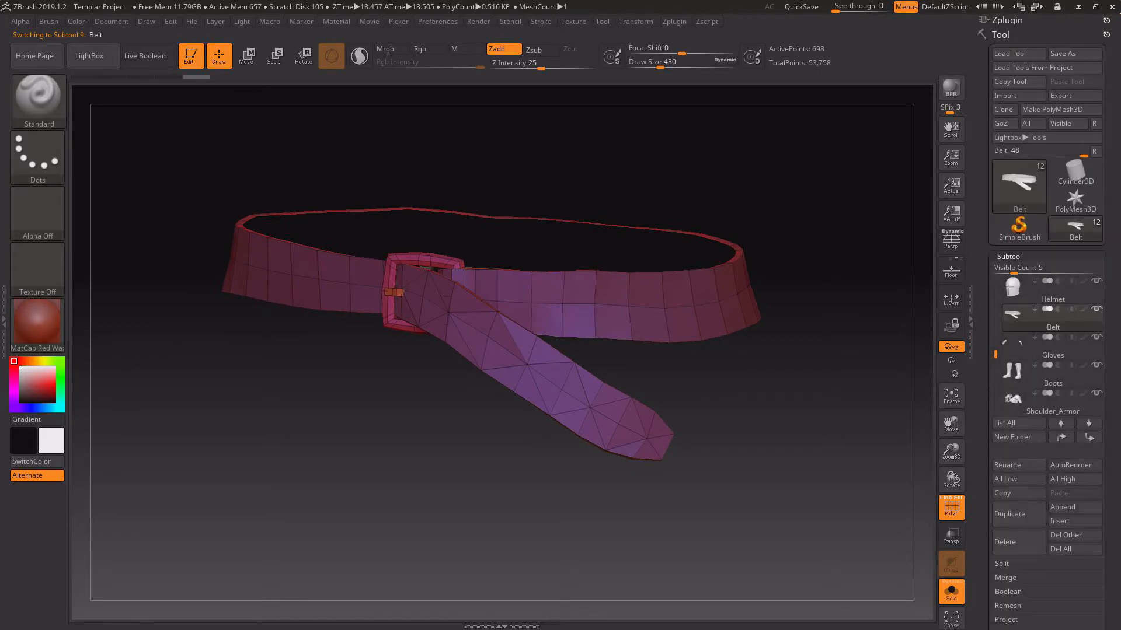
pyautogui.moveTo(1027, 319)
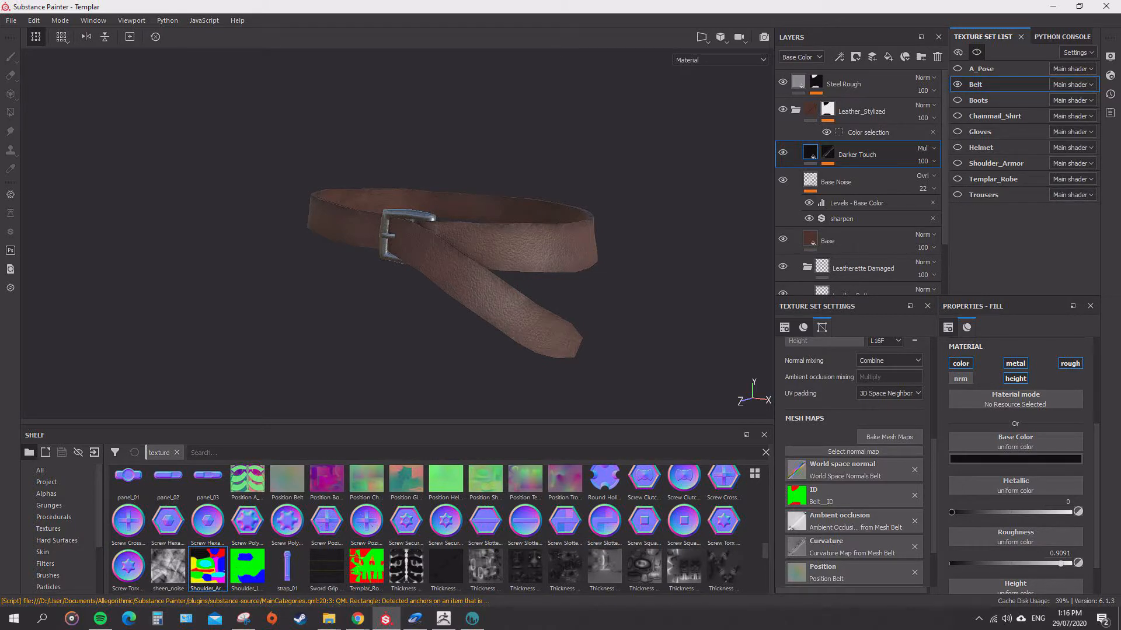
# Switch to Substance Painter, make every texture set visible, and frame the whole templar character.
pyautogui.click(957, 68)
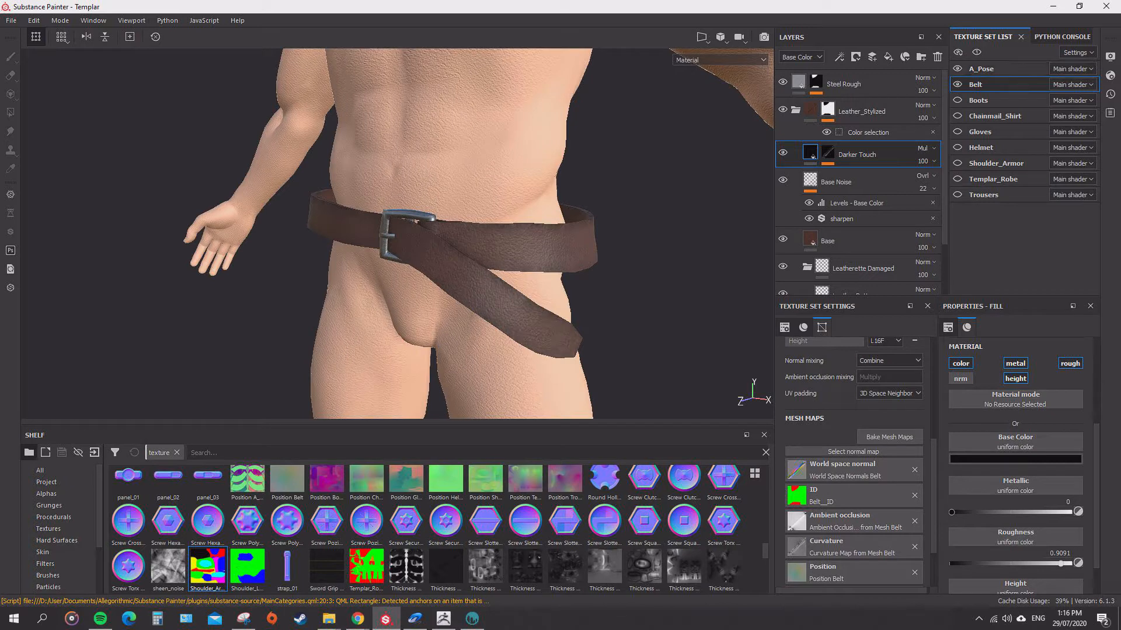
pyautogui.click(957, 68)
pyautogui.click(958, 53)
pyautogui.click(981, 68)
pyautogui.press('f')
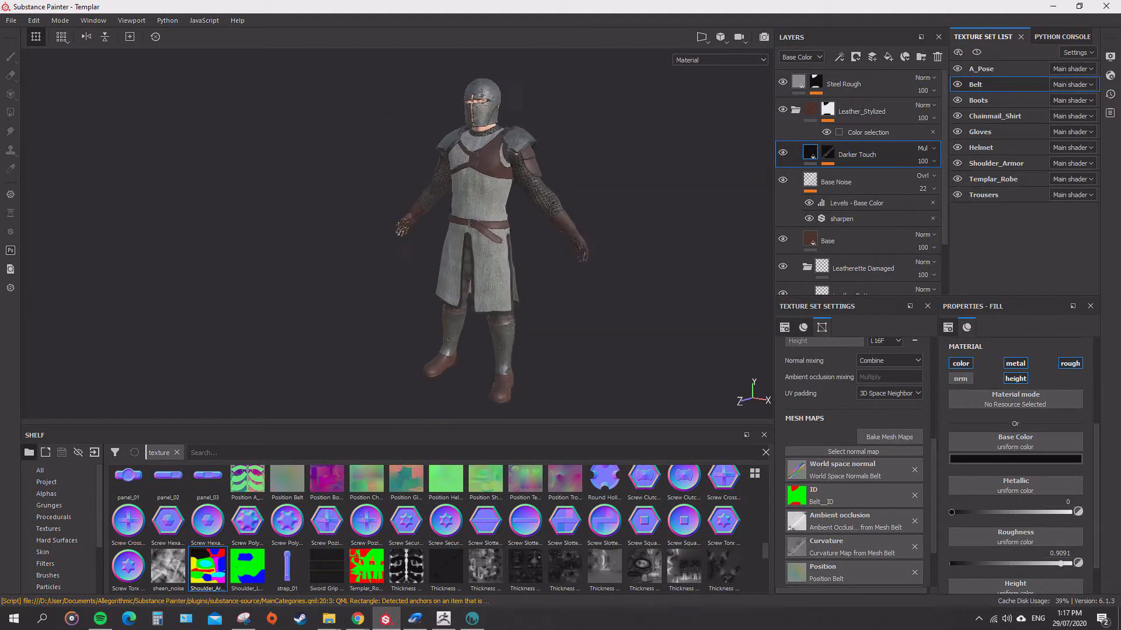
# Examine the belt and buckle up close on the character and collapse the belt's Leather_Stylized layer group.
pyautogui.scroll(10, 502, 185)
pyautogui.scroll(2, 397, 234)
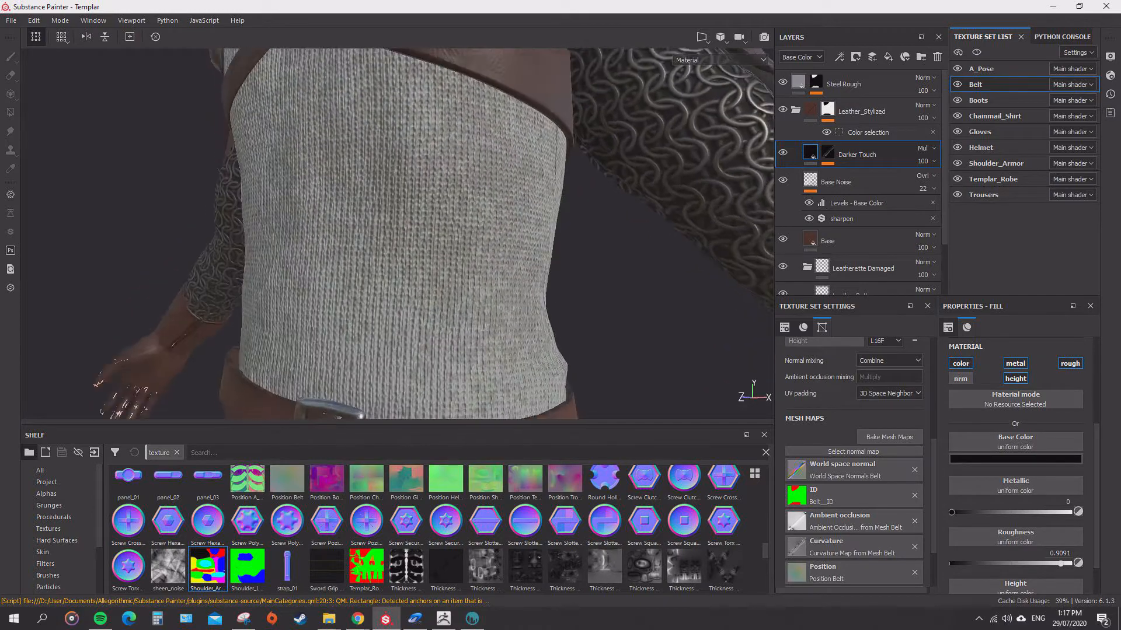
pyautogui.keyDown('alt'); pyautogui.moveTo(397, 245); pyautogui.dragTo(400, 216); pyautogui.keyUp('alt')
pyautogui.keyDown('alt'); pyautogui.moveTo(400, 350); pyautogui.dragTo(388, 135, button='middle'); pyautogui.keyUp('alt')
pyautogui.scroll(-2, 388, 175)
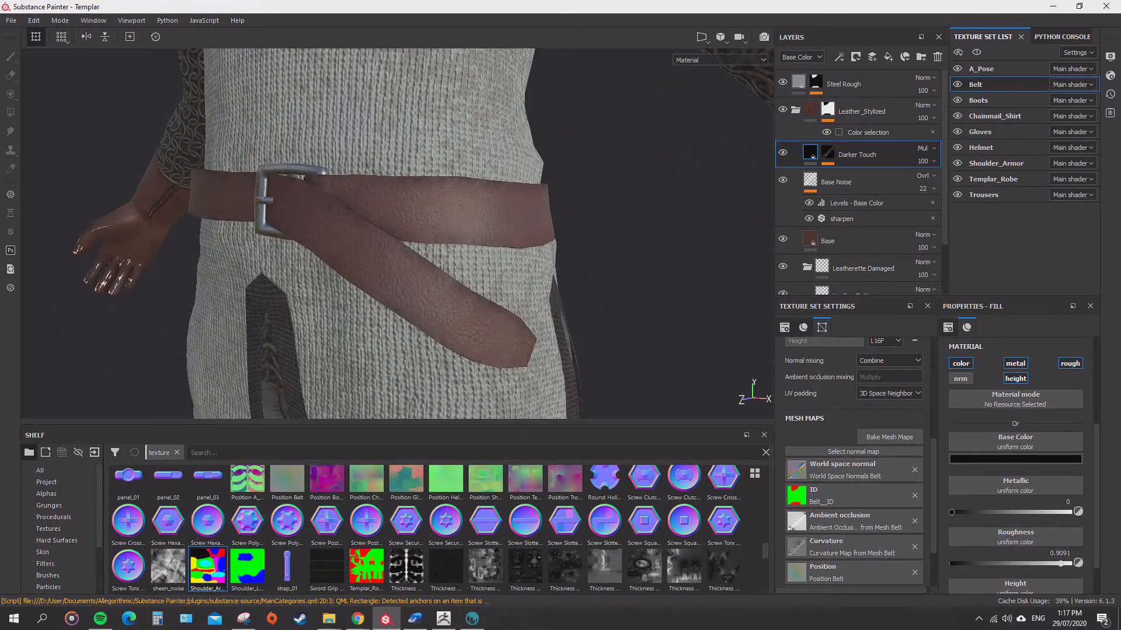
pyautogui.click(795, 110)
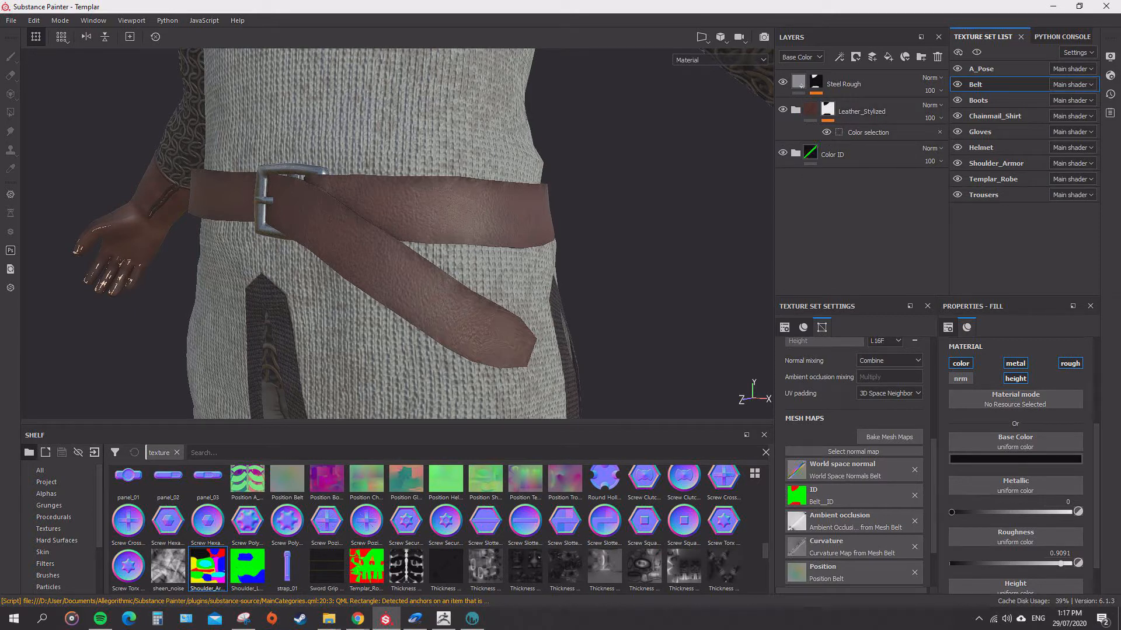
# Examine the current belt's wireframe by opening the Magenta mask in the Color ID group with Polygon Fill, and return to the Paint tool.
pyautogui.click(795, 153)
pyautogui.click(827, 181)
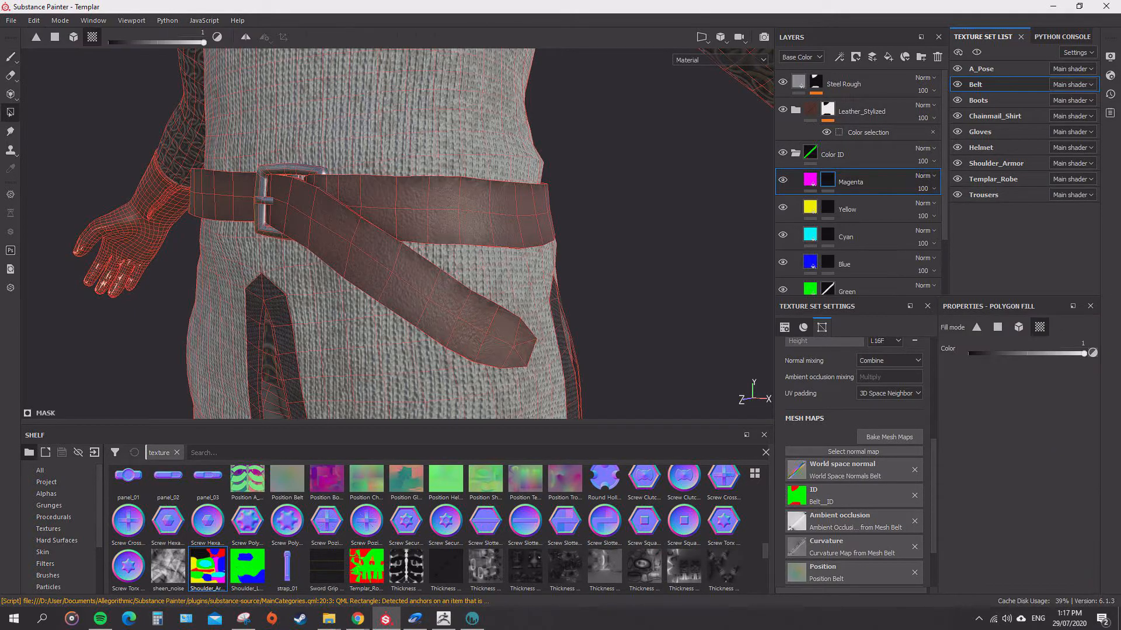
pyautogui.keyDown('alt'); pyautogui.moveTo(402, 234); pyautogui.dragTo(362, 211); pyautogui.keyUp('alt')
pyautogui.keyDown('alt'); pyautogui.moveTo(362, 210); pyautogui.dragTo(376, 211, button='right'); pyautogui.keyUp('alt')
pyautogui.keyDown('alt'); pyautogui.moveTo(376, 211); pyautogui.dragTo(377, 239, button='middle'); pyautogui.keyUp('alt')
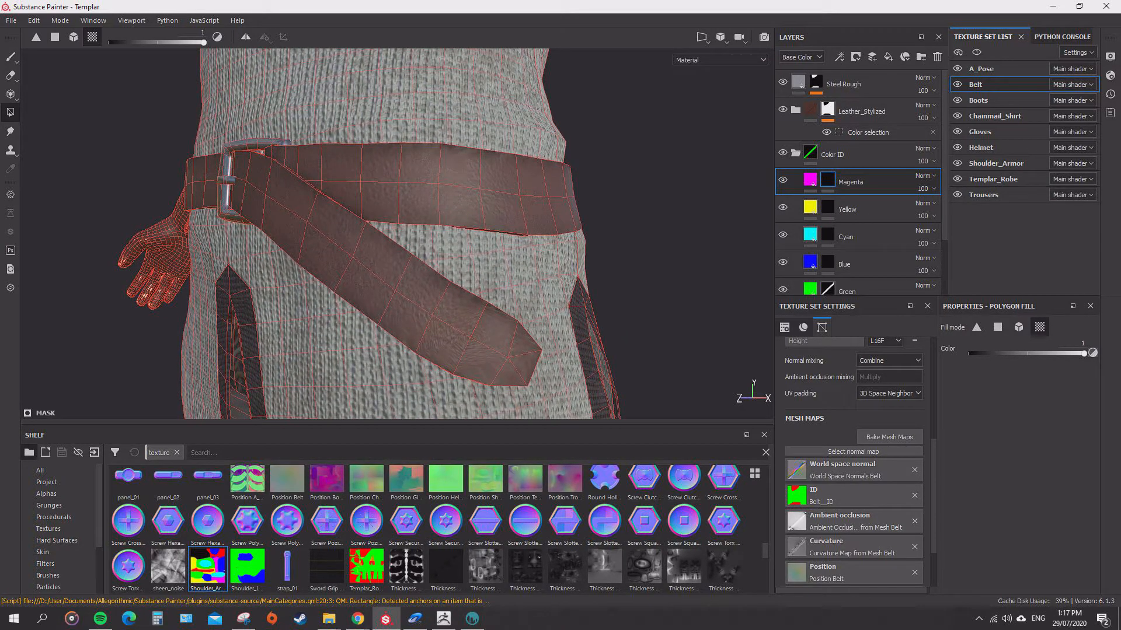
pyautogui.press('1')
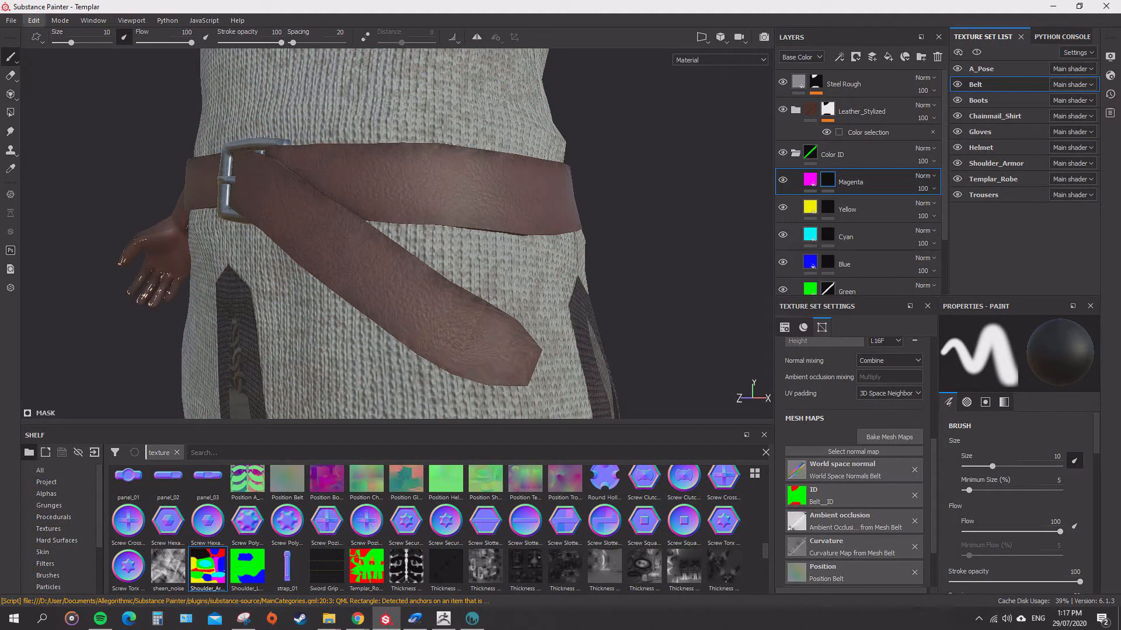
# Replace the project's mesh with Templar_b.fbx from the Models/0 - FBX folder, preserving stroke positions and keeping Auto-unwrap enabled.
pyautogui.click(34, 20)
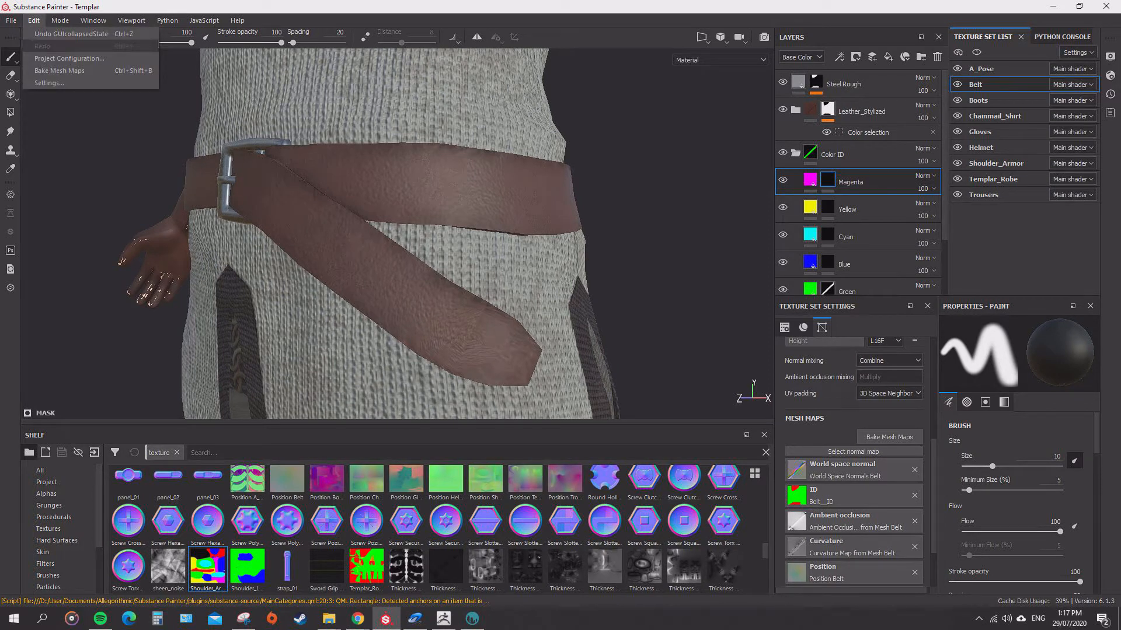
pyautogui.moveTo(12, 20)
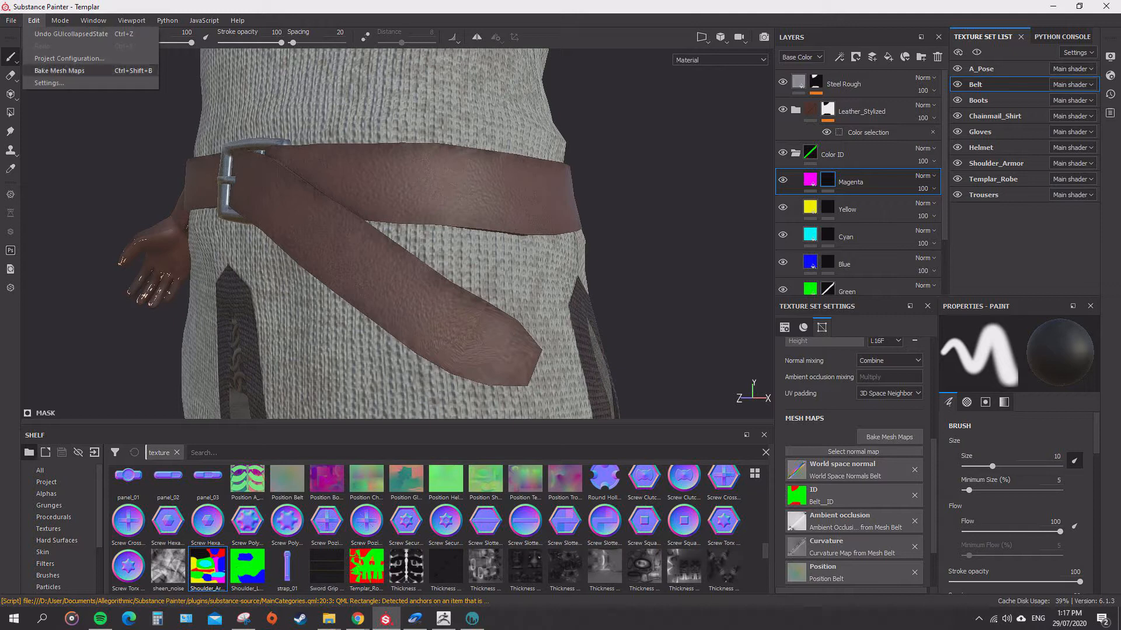
pyautogui.click(67, 58)
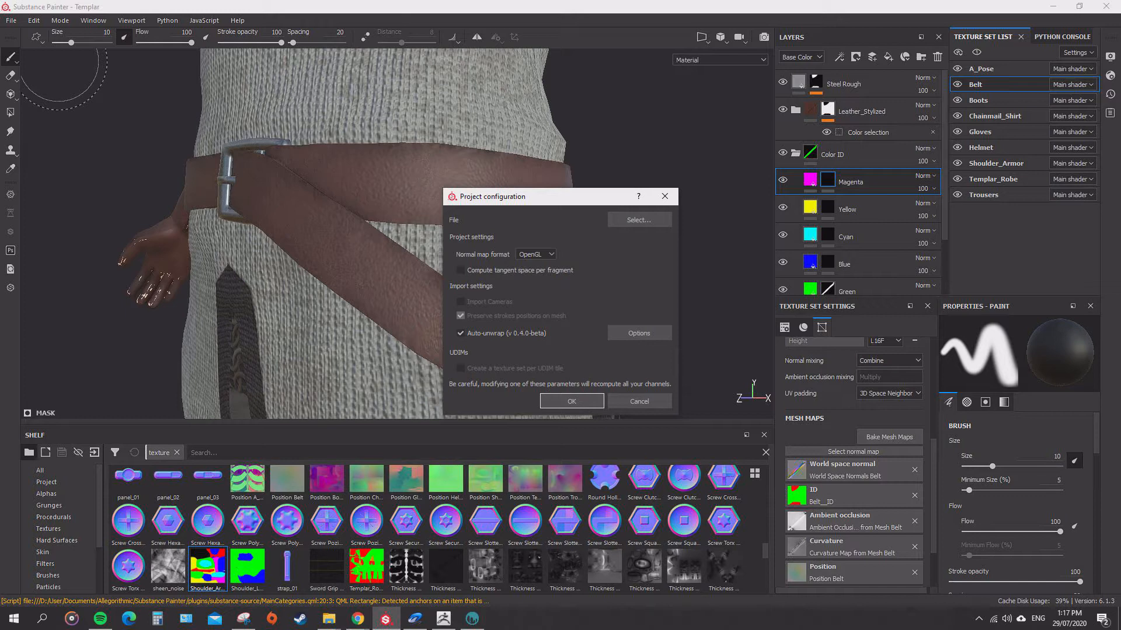
pyautogui.click(639, 220)
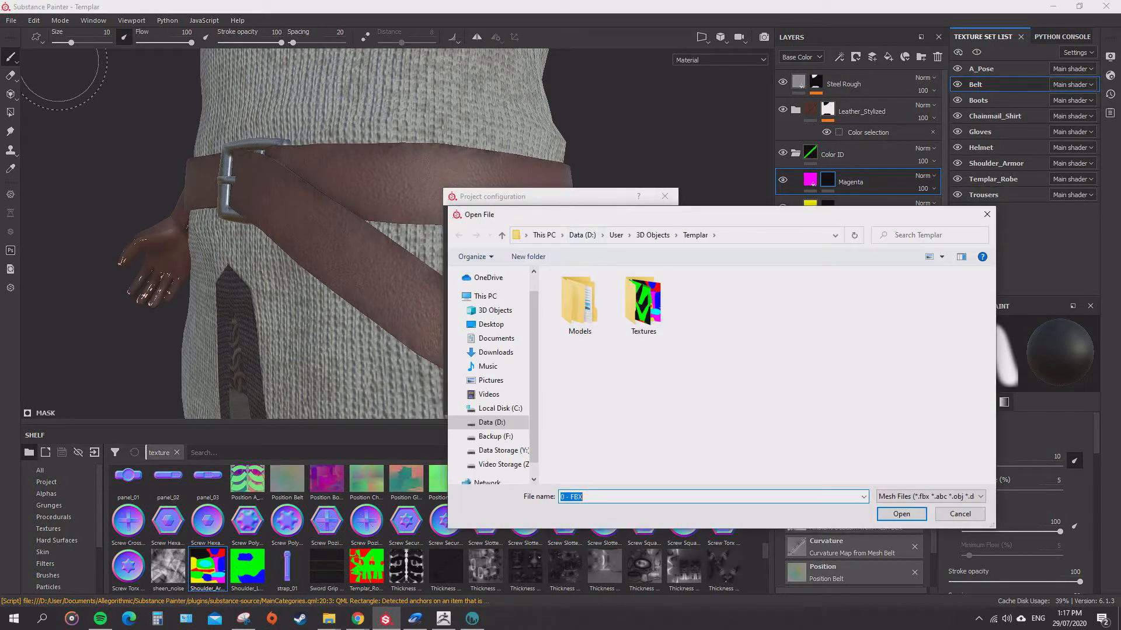
pyautogui.doubleClick(580, 301)
pyautogui.doubleClick(579, 301)
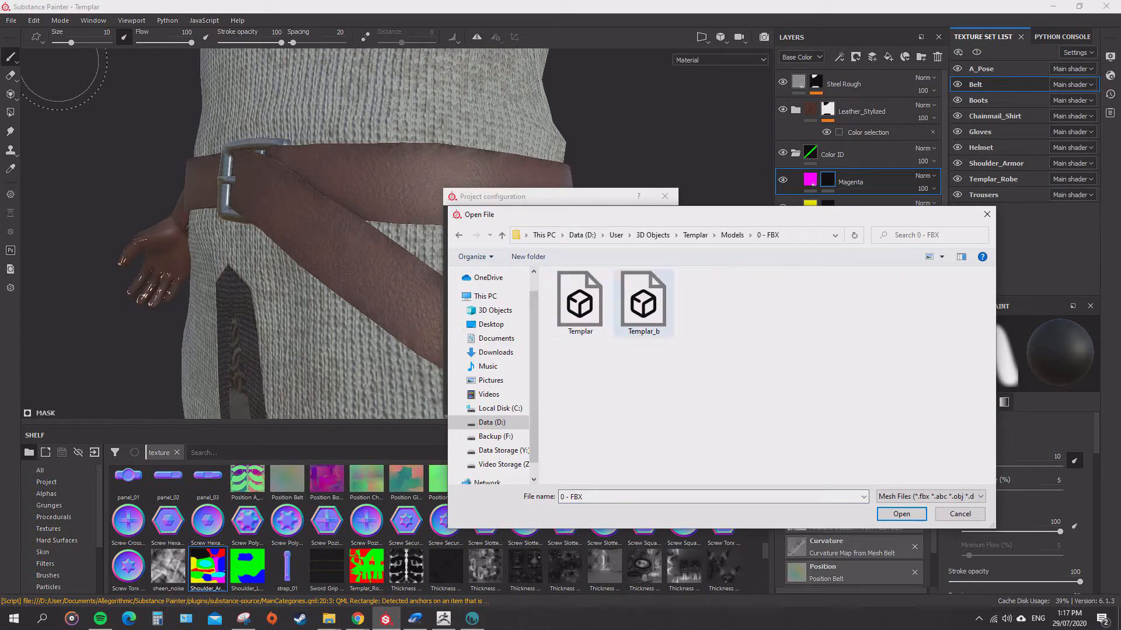
pyautogui.moveTo(649, 217); pyautogui.dragTo(620, 189)
pyautogui.doubleClick(615, 275)
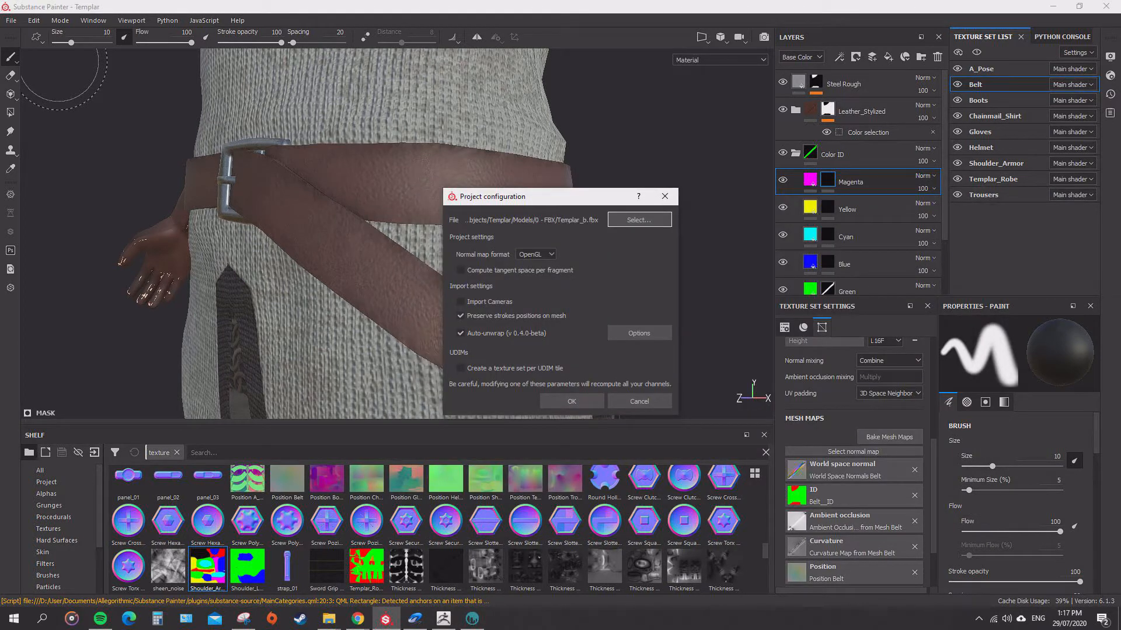
pyautogui.click(572, 401)
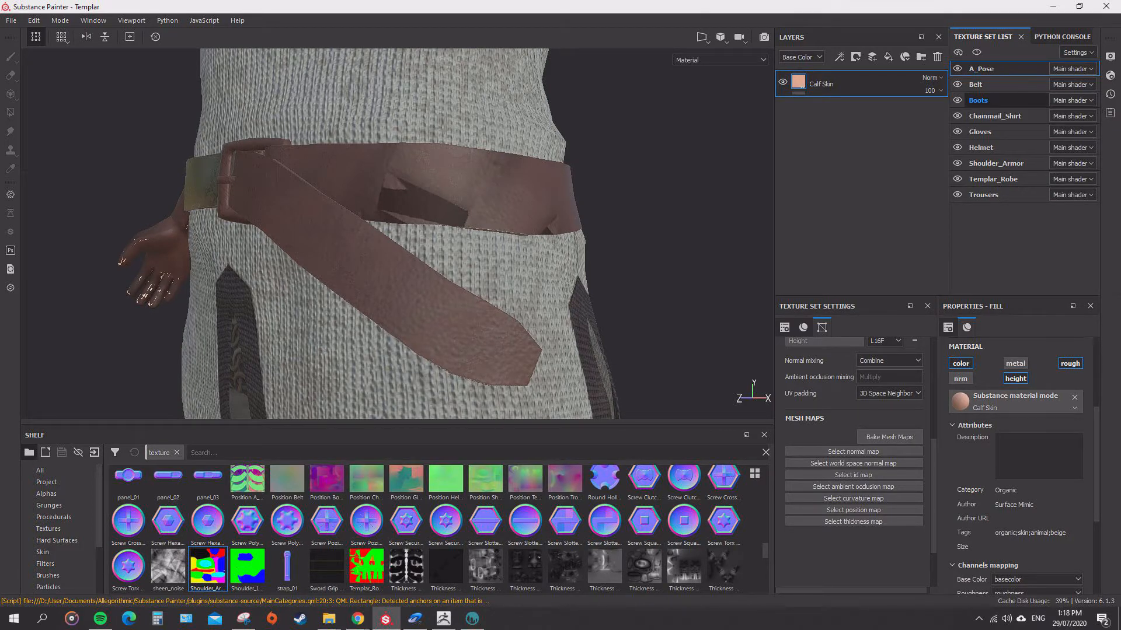
# Select the Belt texture set, collapse its Color ID group, and hide all three of its top-level layers and groups.
pyautogui.click(976, 84)
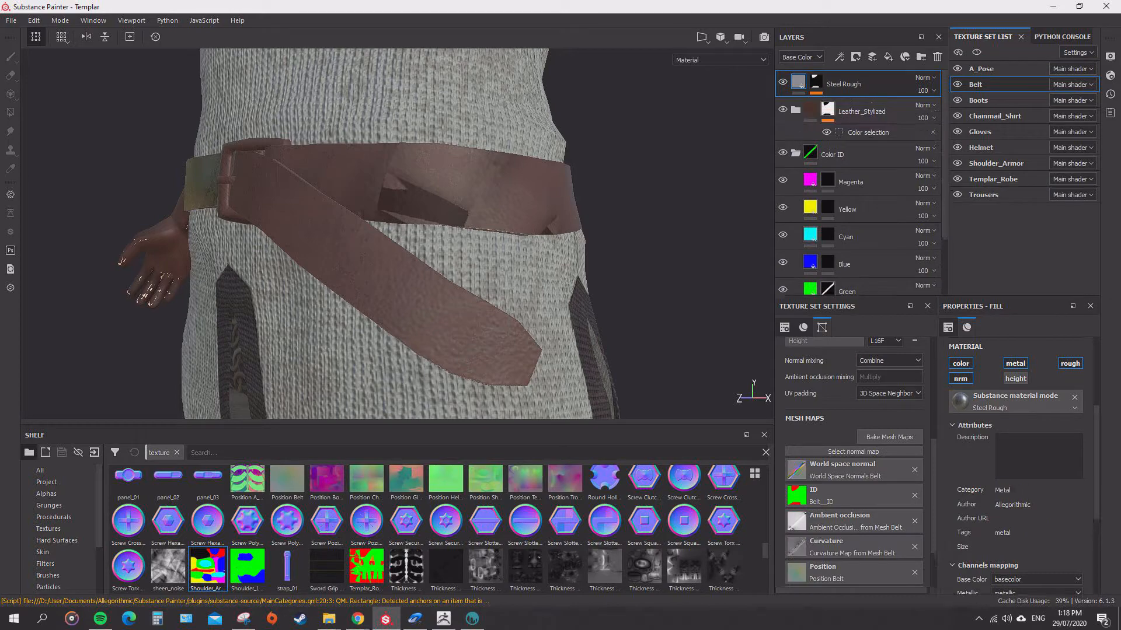
pyautogui.keyDown('alt'); pyautogui.moveTo(373, 233); pyautogui.dragTo(397, 233); pyautogui.keyUp('alt')
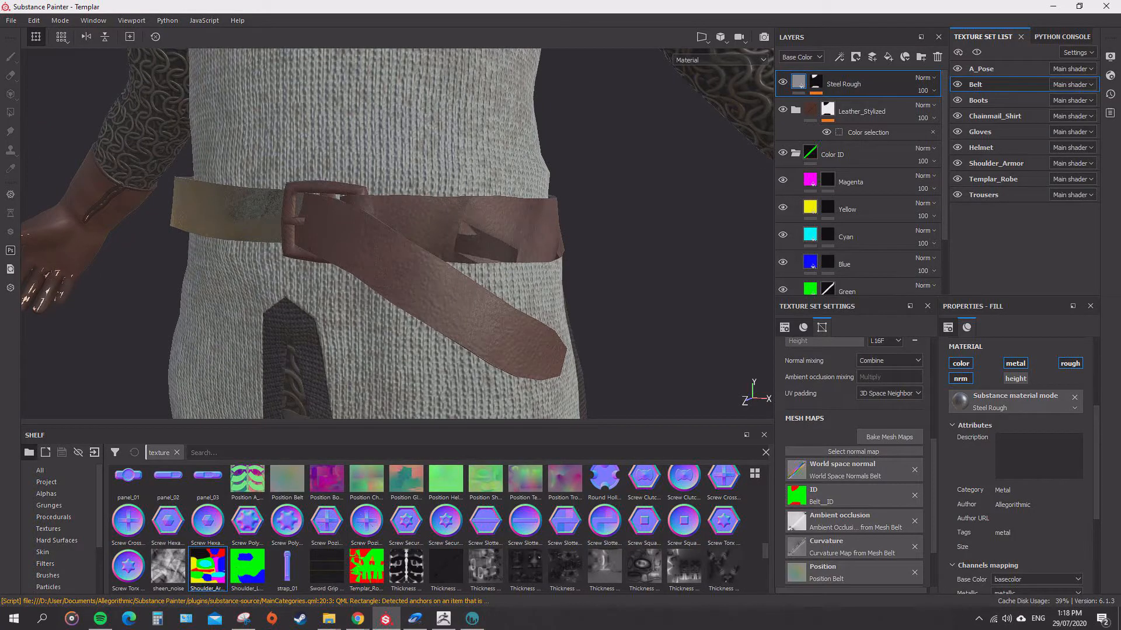
pyautogui.click(795, 153)
pyautogui.click(783, 109)
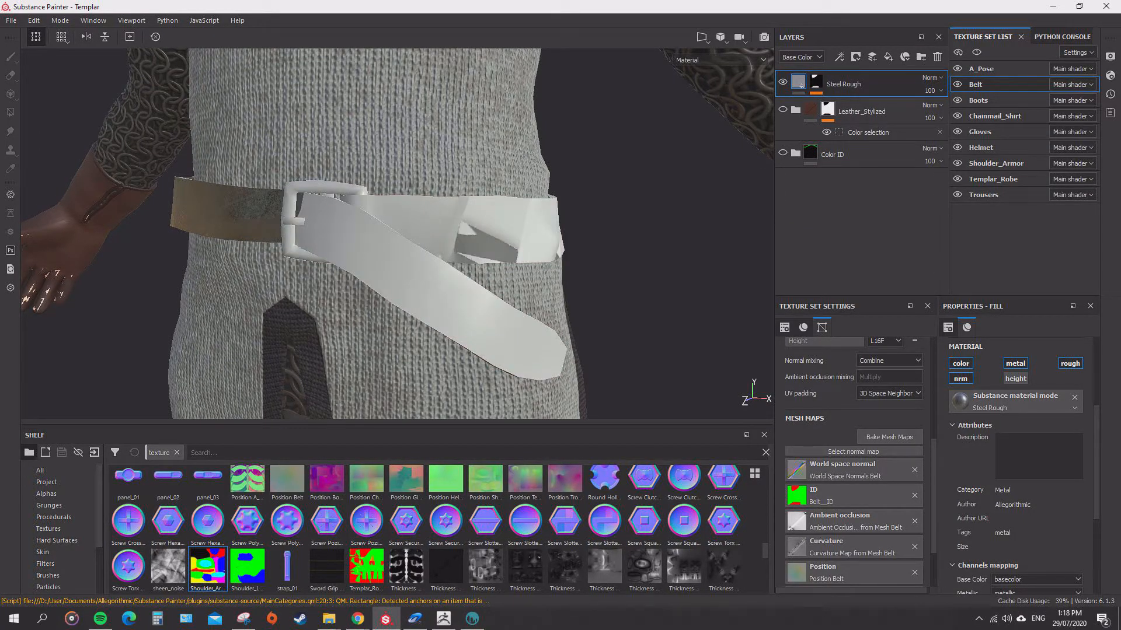
pyautogui.keyDown('alt'); pyautogui.moveTo(444, 245); pyautogui.dragTo(408, 231); pyautogui.keyUp('alt')
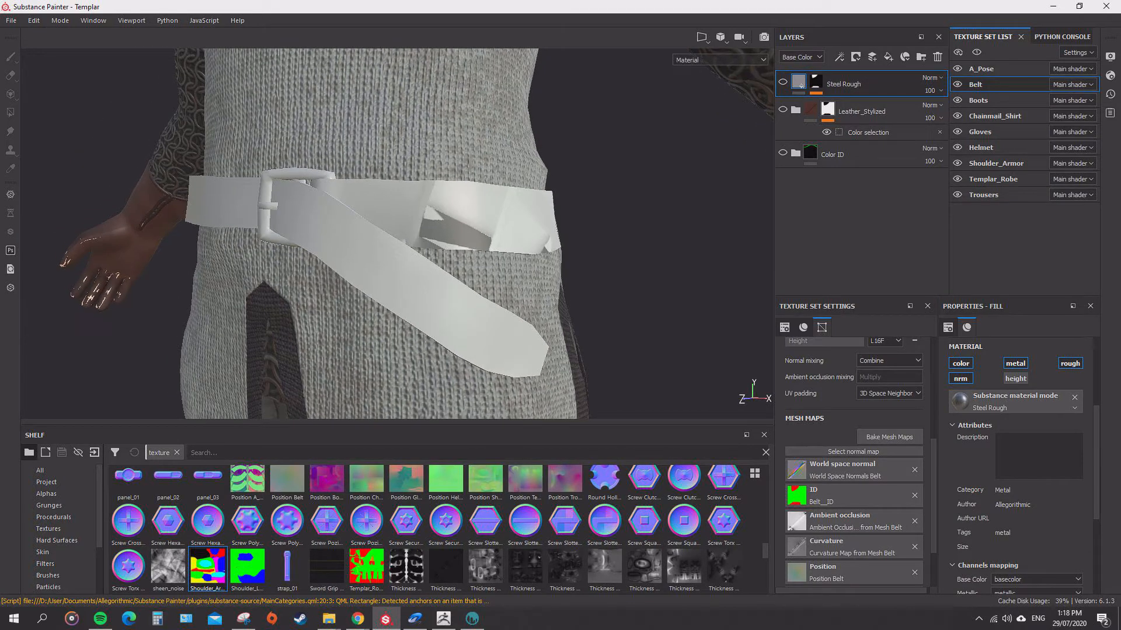
# Bake the Belt mesh maps for world space normal, ambient occlusion, curvature, position and thickness, leaving out Normal and ID.
pyautogui.click(889, 437)
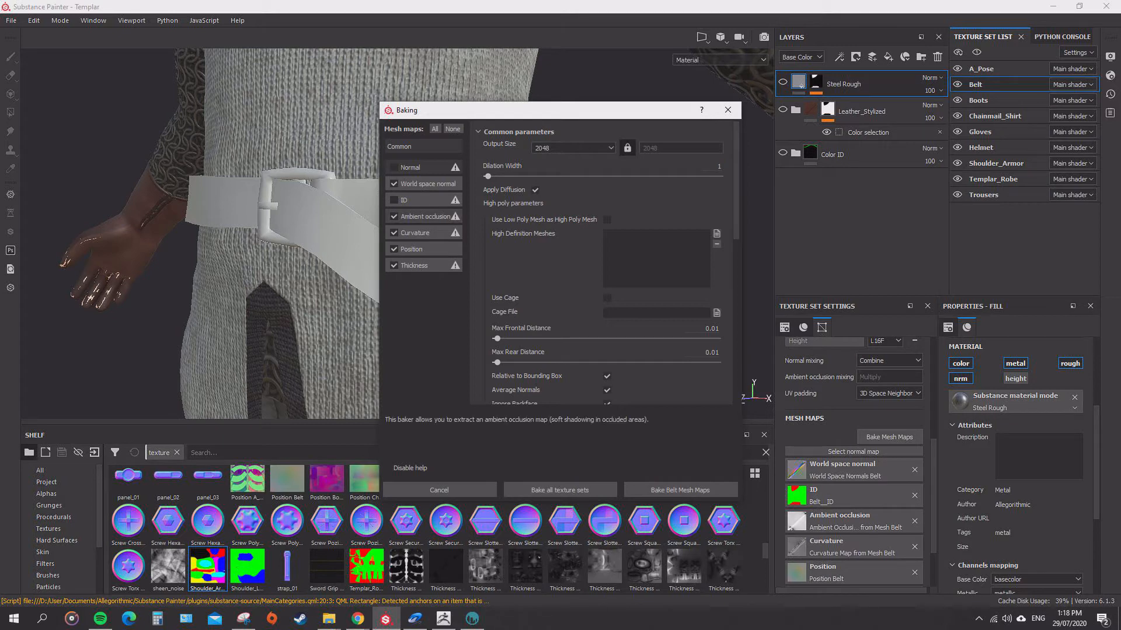
pyautogui.click(425, 217)
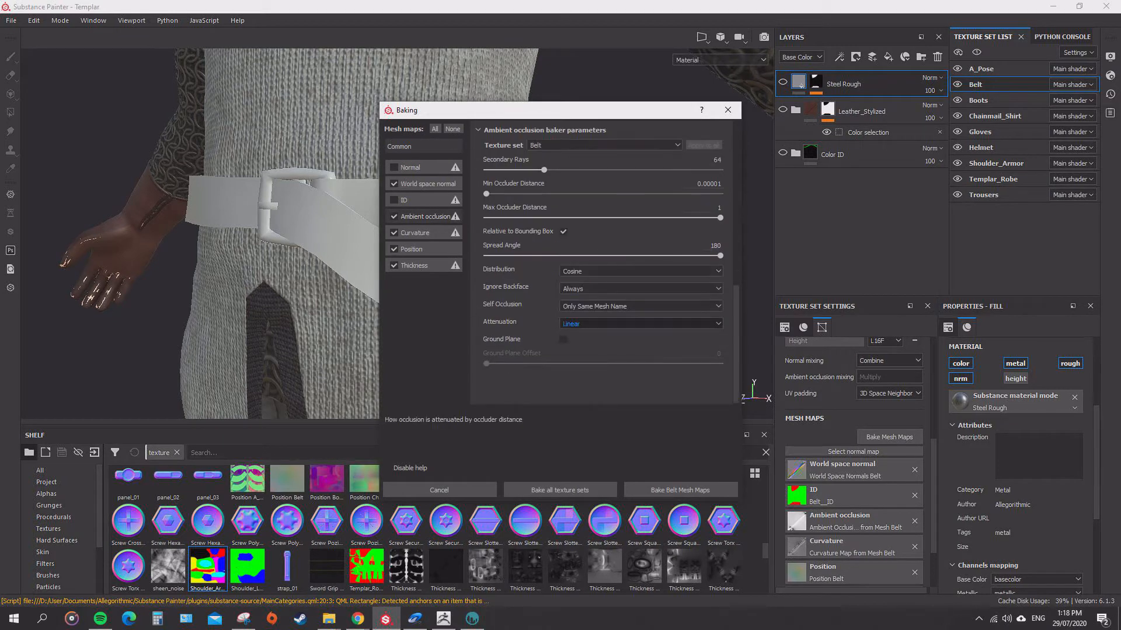
pyautogui.click(428, 184)
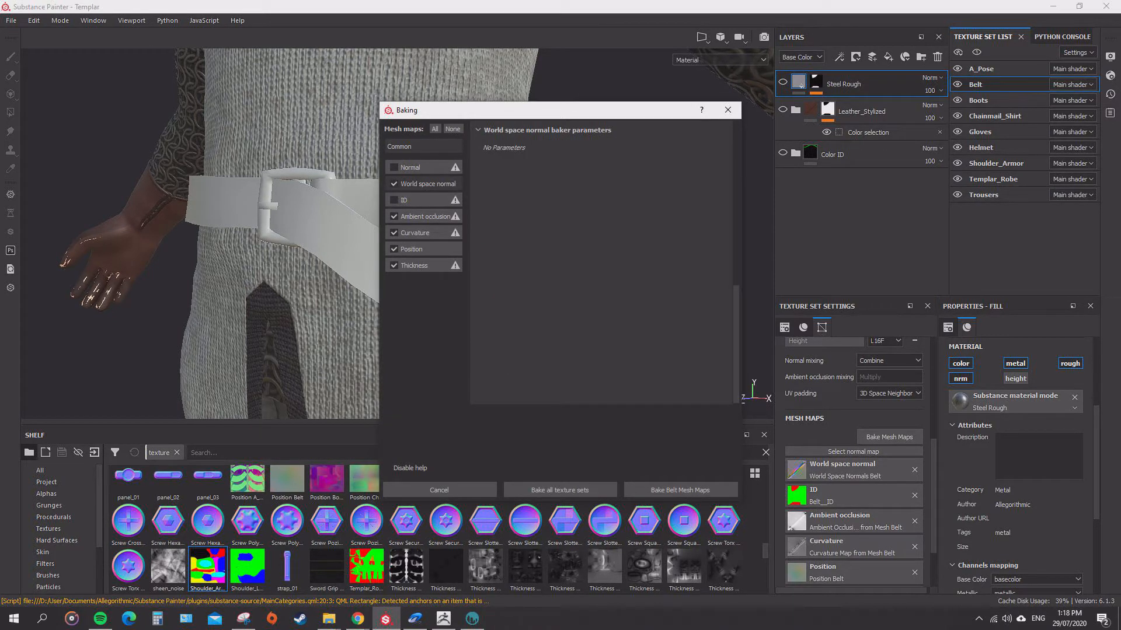
pyautogui.click(680, 490)
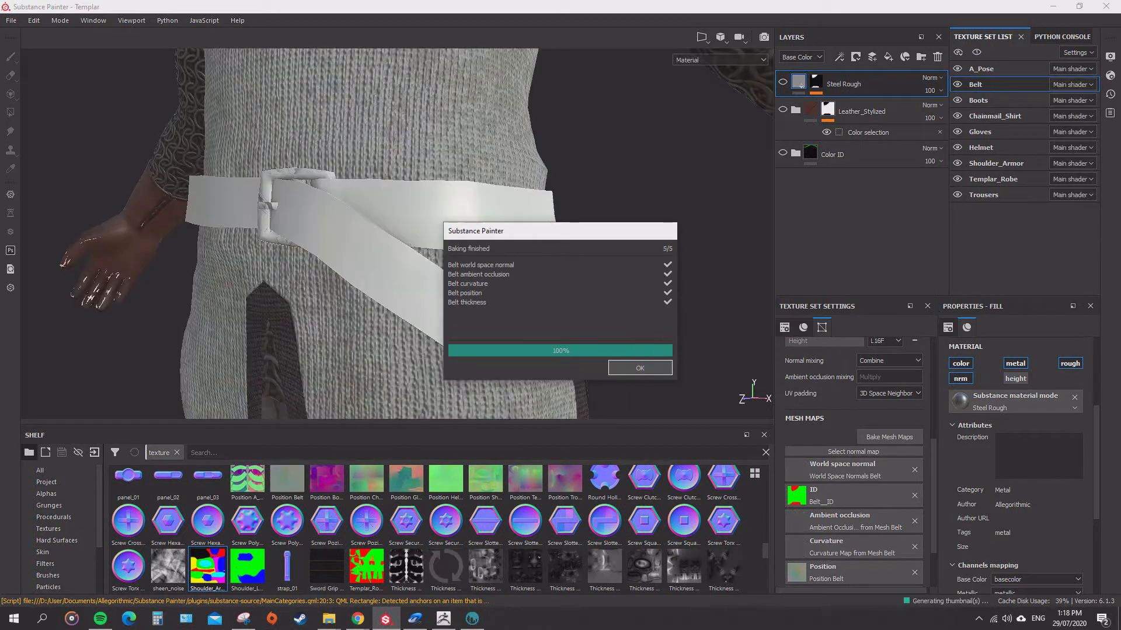
pyautogui.press('Return')
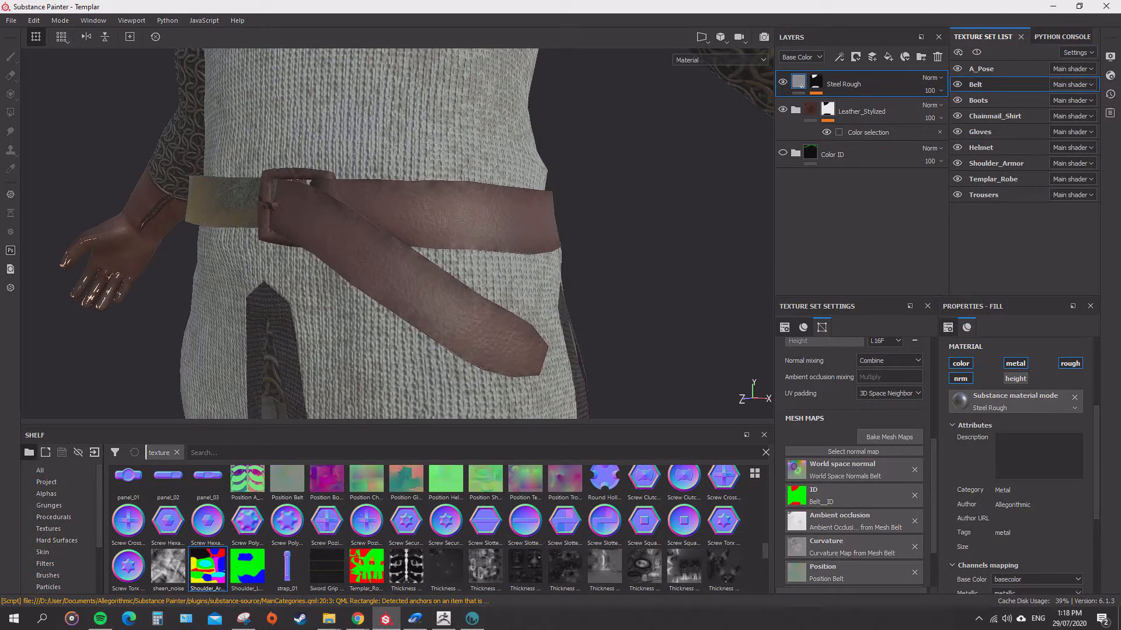
# Show only the expanded Color ID group among the belt's layers and isolate the Belt texture set in the view.
pyautogui.click(783, 110)
pyautogui.click(782, 82)
pyautogui.click(782, 153)
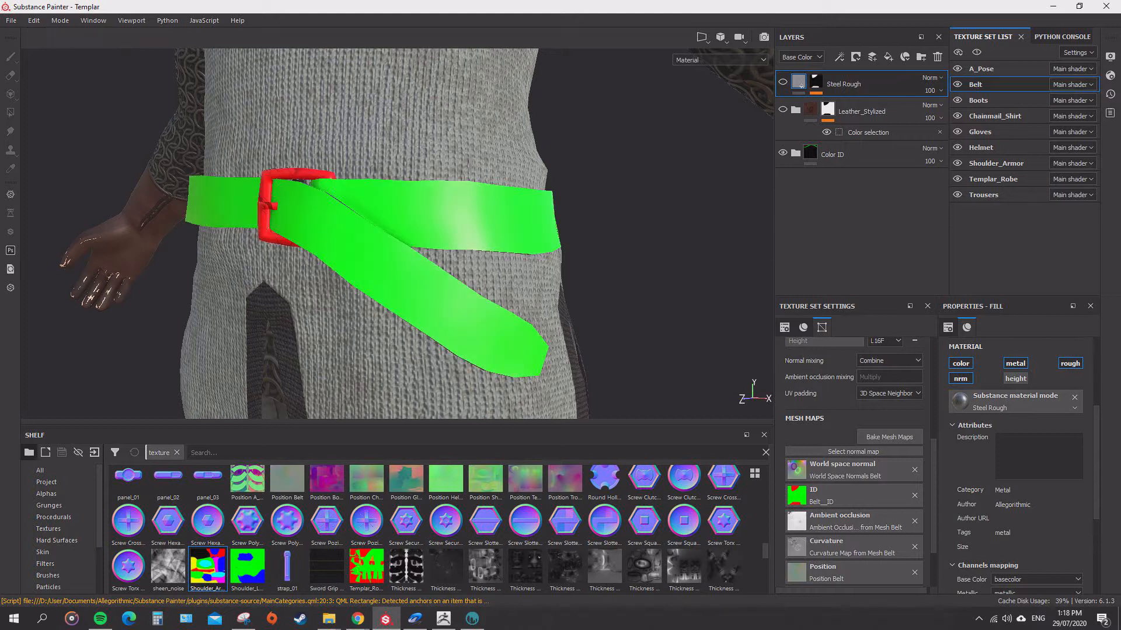
pyautogui.click(796, 154)
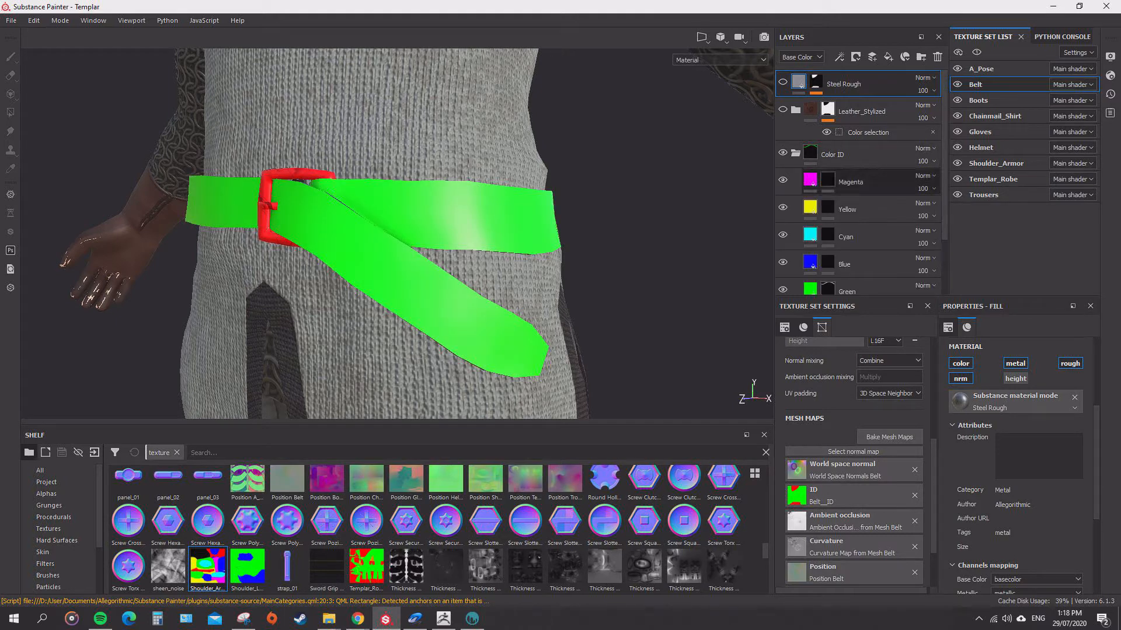
pyautogui.click(976, 52)
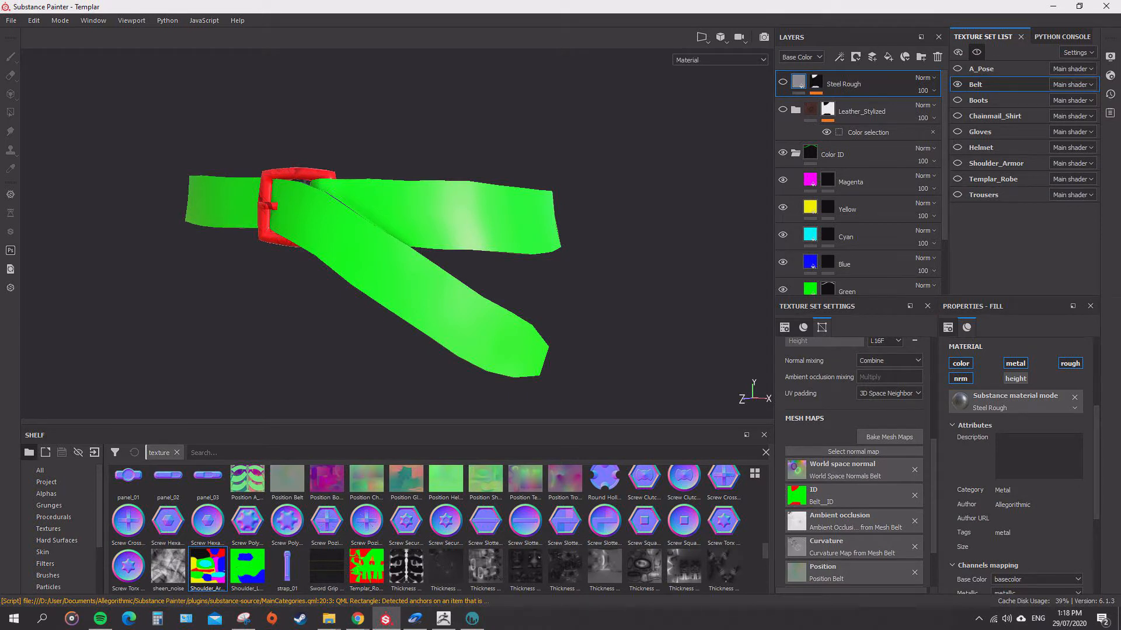
# Clear the Green and Red layers' masks across the whole belt with a Polygon Fill value of 0.
pyautogui.scroll(-1, 858, 181)
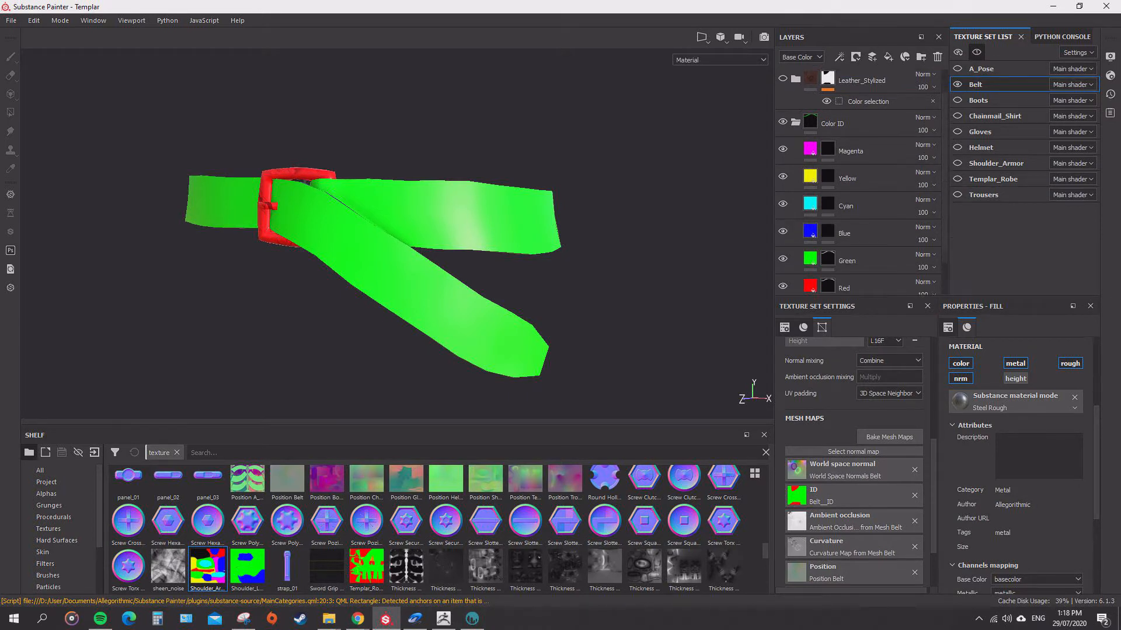
pyautogui.scroll(-2, 858, 181)
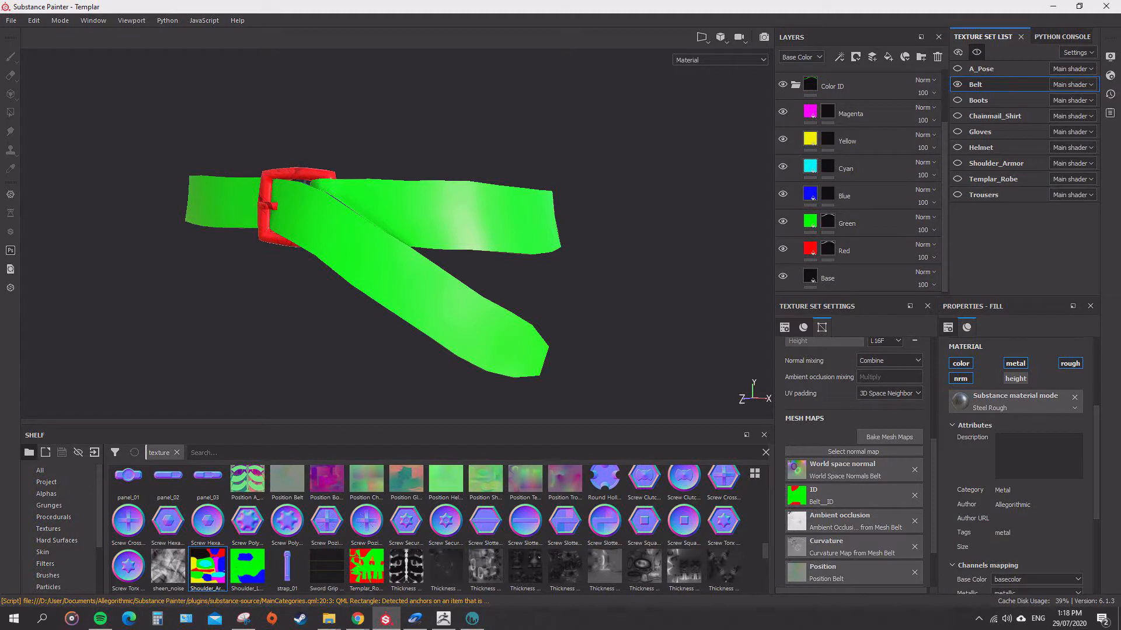
pyautogui.click(827, 222)
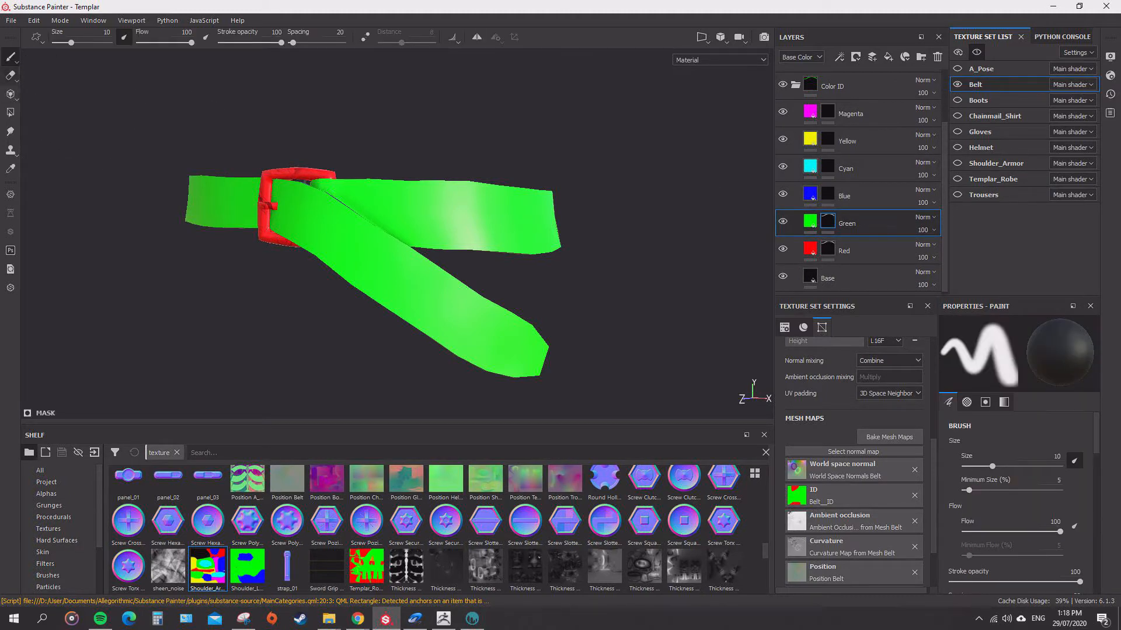
pyautogui.press('4')
pyautogui.press('x')
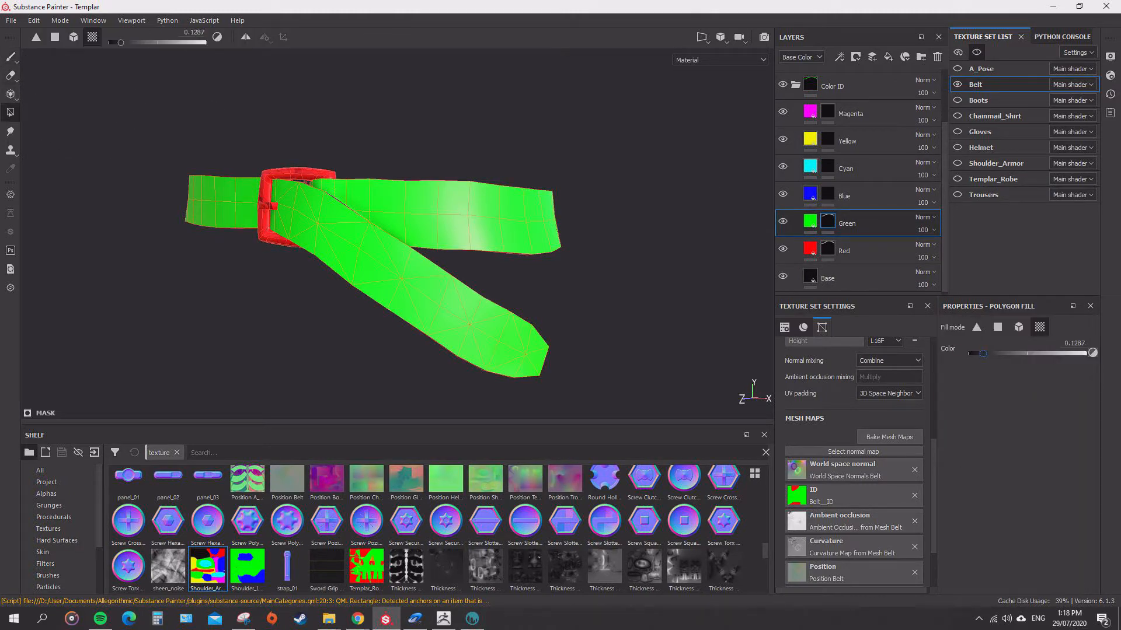
pyautogui.moveTo(108, 116); pyautogui.dragTo(772, 417)
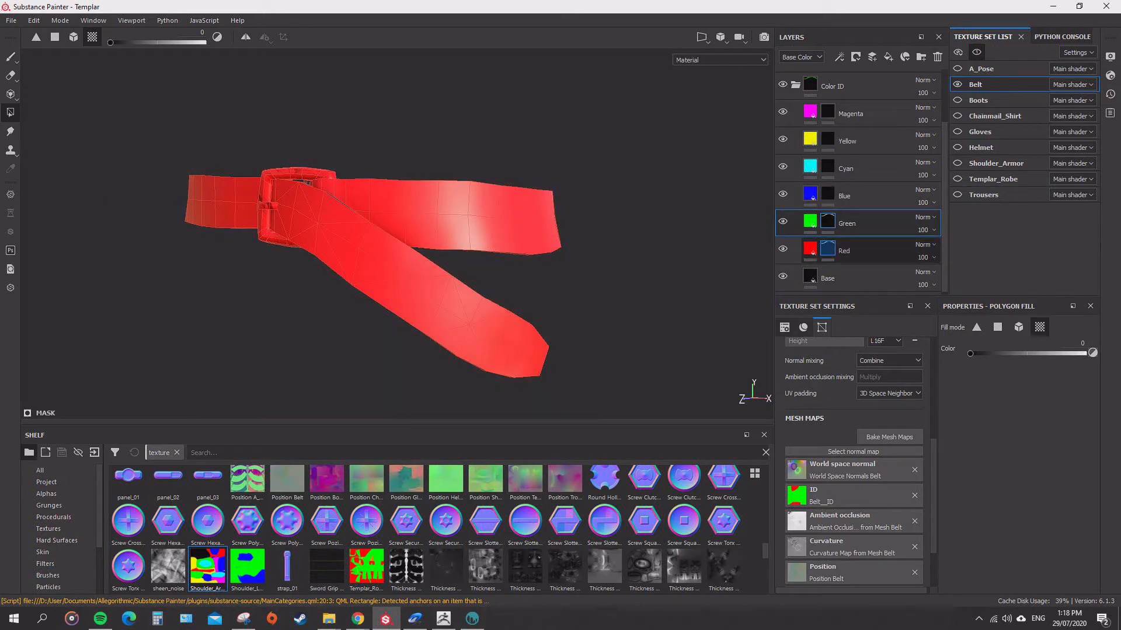
pyautogui.click(827, 249)
pyautogui.moveTo(639, 109); pyautogui.dragTo(70, 410)
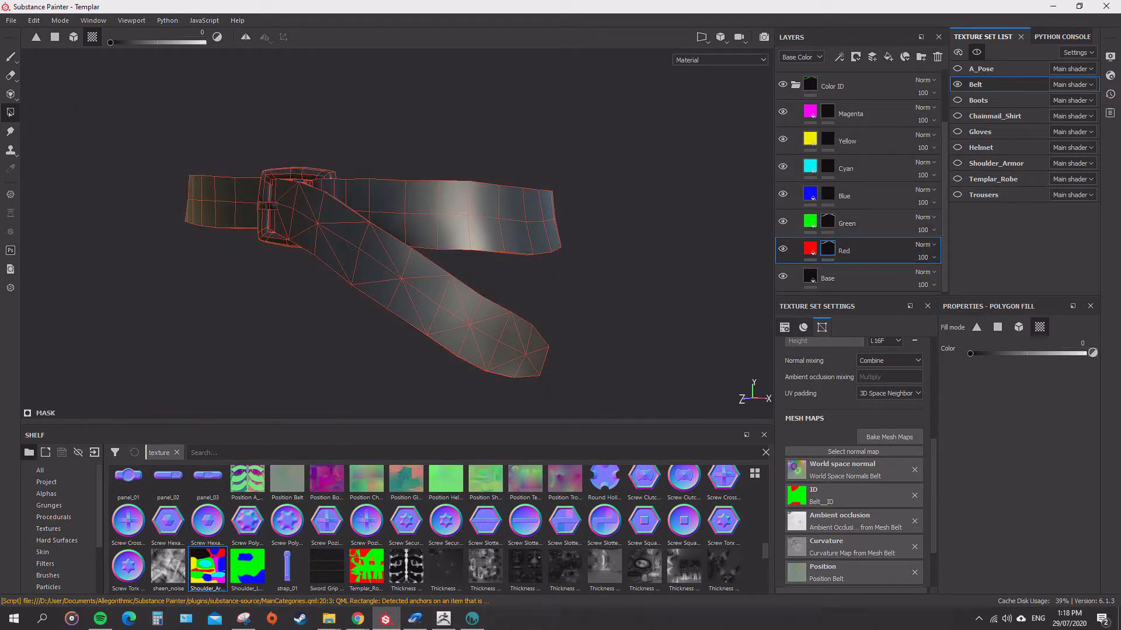
pyautogui.keyDown('alt'); pyautogui.moveTo(374, 257); pyautogui.dragTo(374, 283); pyautogui.keyUp('alt')
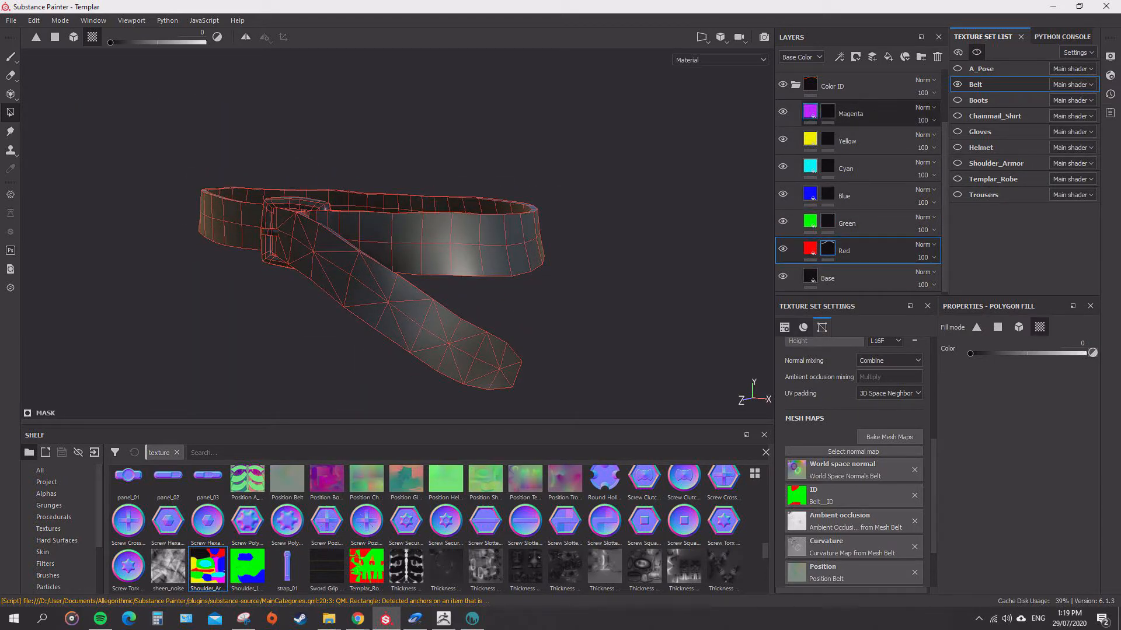
# Collapse the Color ID group and remove the ambient occlusion map from the belt's mesh maps.
pyautogui.click(795, 86)
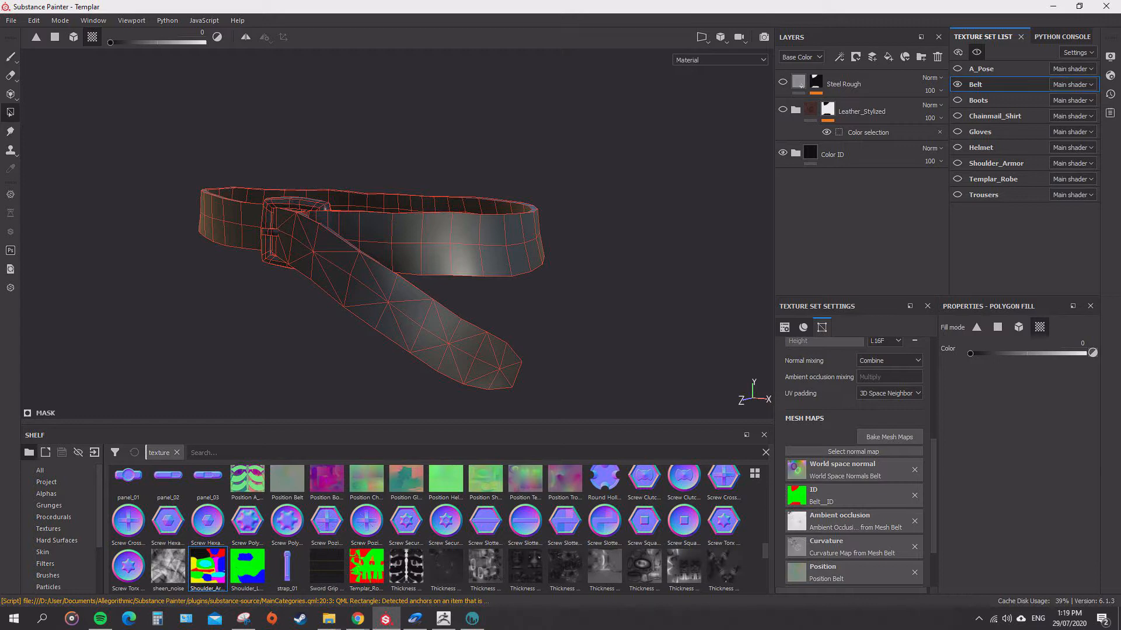
pyautogui.moveTo(374, 281)
pyautogui.keyDown('alt'); pyautogui.mouseDown()
pyautogui.moveTo(392, 309)
pyautogui.moveTo(441, 271)
pyautogui.moveTo(367, 281)
pyautogui.moveTo(434, 293)
pyautogui.moveTo(528, 287)
pyautogui.moveTo(516, 236)
pyautogui.moveTo(436, 311)
pyautogui.moveTo(546, 335)
pyautogui.moveTo(435, 265)
pyautogui.moveTo(412, 330)
pyautogui.moveTo(394, 286)
pyautogui.mouseUp(); pyautogui.keyUp('alt')
pyautogui.scroll(4, 425, 286)
pyautogui.scroll(-2, 420, 289)
pyautogui.moveTo(934, 496); pyautogui.dragTo(933, 512)
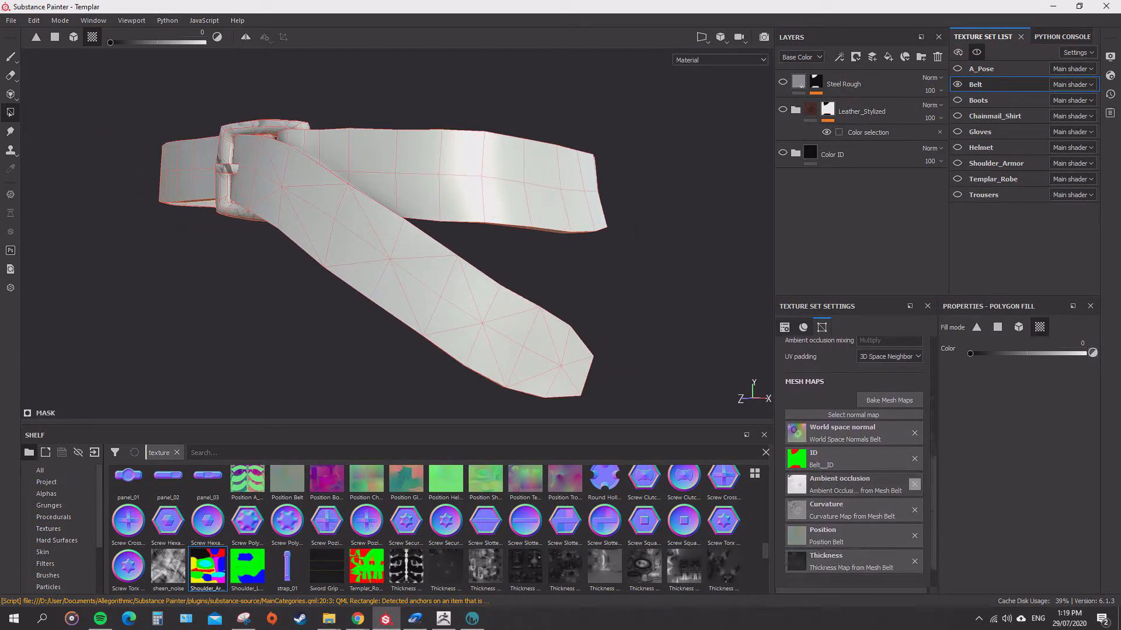
pyautogui.click(914, 485)
pyautogui.moveTo(420, 263)
pyautogui.keyDown('alt'); pyautogui.mouseDown()
pyautogui.moveTo(388, 271)
pyautogui.moveTo(382, 280)
pyautogui.moveTo(432, 265)
pyautogui.moveTo(388, 309)
pyautogui.moveTo(411, 251)
pyautogui.mouseUp(); pyautogui.keyUp('alt')
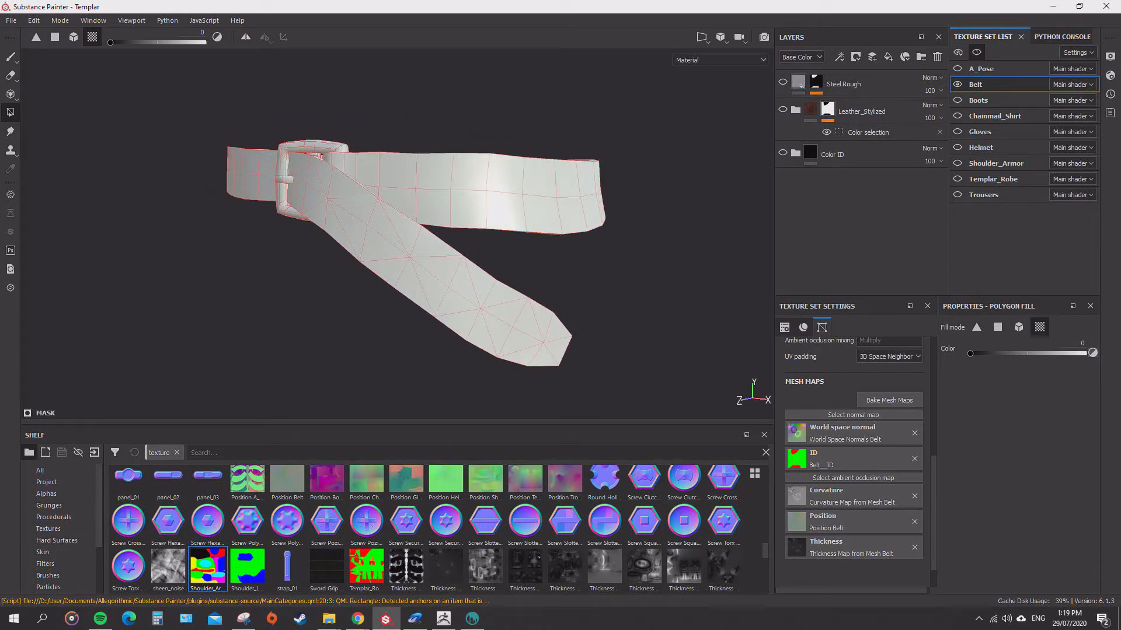
# Fill the leather strap in the Green layer's mask with a Polygon Fill value of 1, leaving out the buckle.
pyautogui.click(796, 154)
pyautogui.scroll(-2, 852, 270)
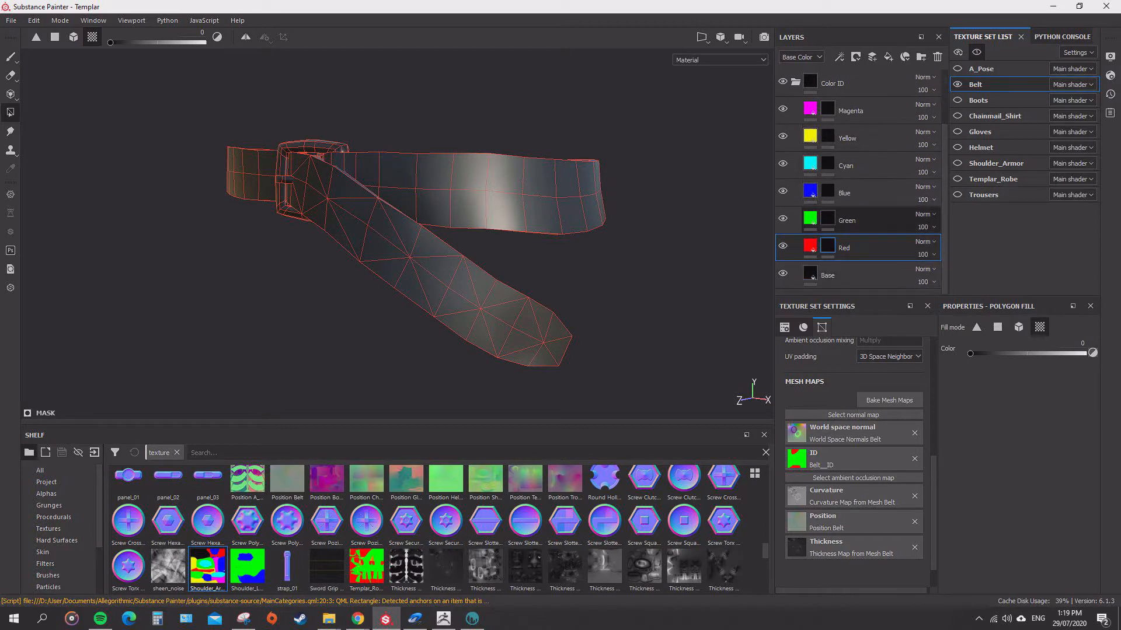
pyautogui.click(829, 219)
pyautogui.moveTo(970, 353); pyautogui.dragTo(1086, 353)
pyautogui.click(520, 312)
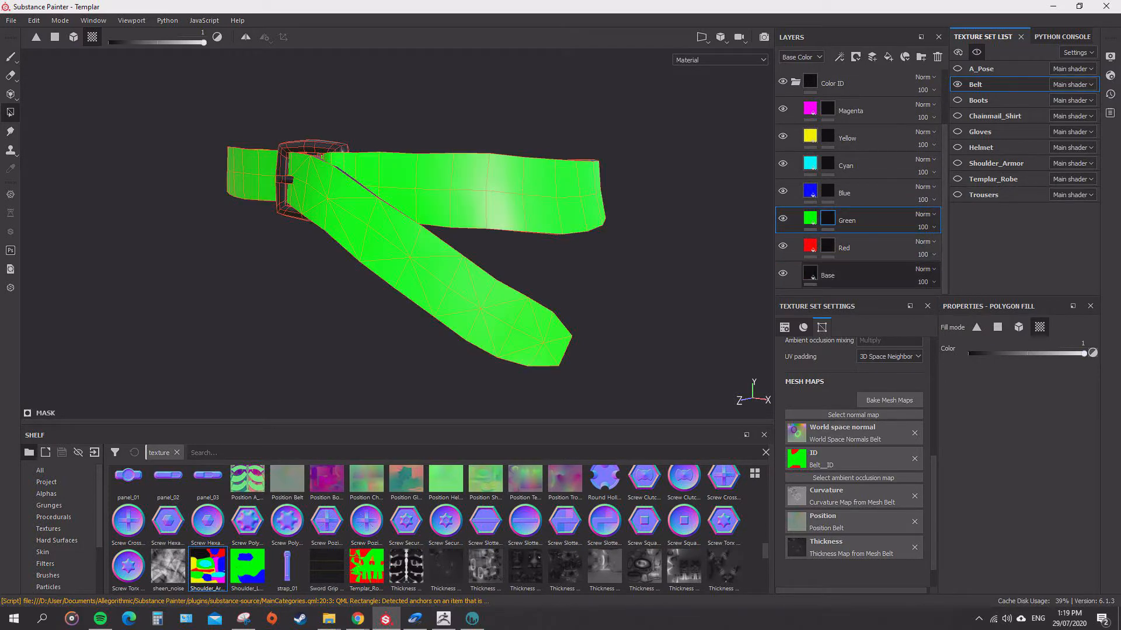
pyautogui.keyDown('alt'); pyautogui.moveTo(520, 313); pyautogui.dragTo(475, 321); pyautogui.keyUp('alt')
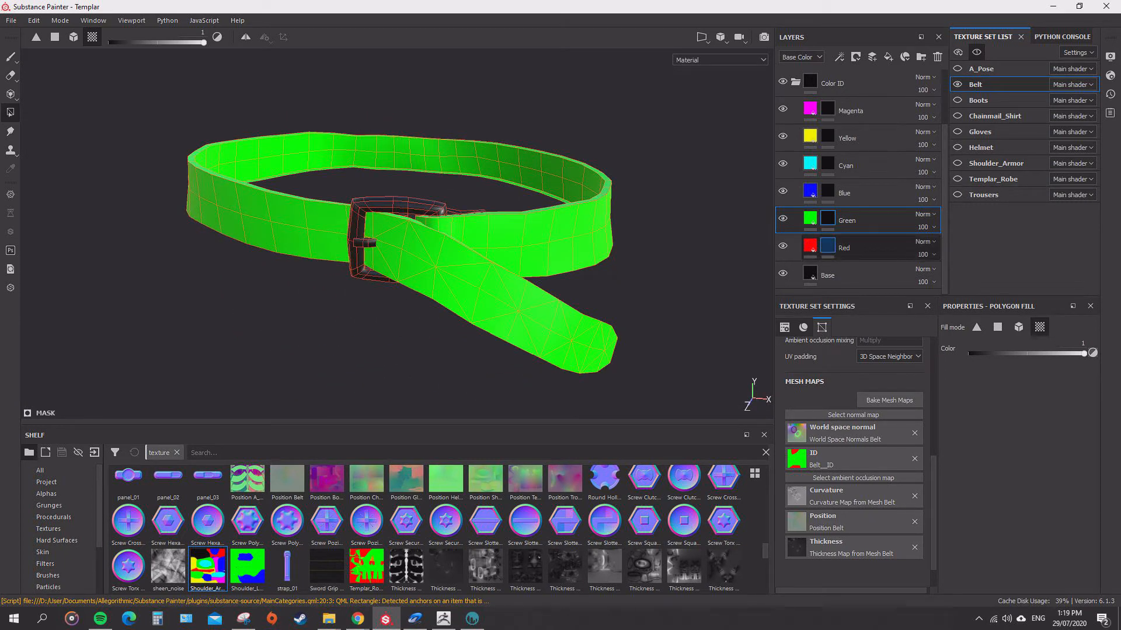
# Fill the buckle's frame, prong and centre bar in the Red layer's mask with a Polygon Fill value of 1.
pyautogui.click(828, 246)
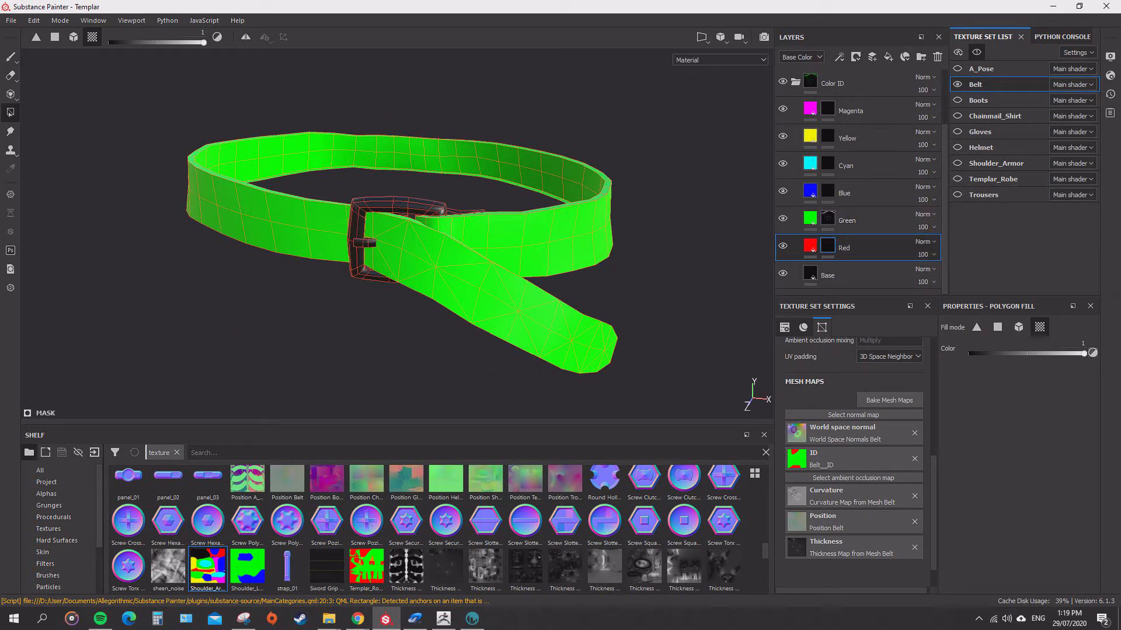
pyautogui.click(357, 256)
pyautogui.click(365, 243)
pyautogui.keyDown('alt'); pyautogui.moveTo(365, 248); pyautogui.dragTo(633, 225); pyautogui.keyUp('alt')
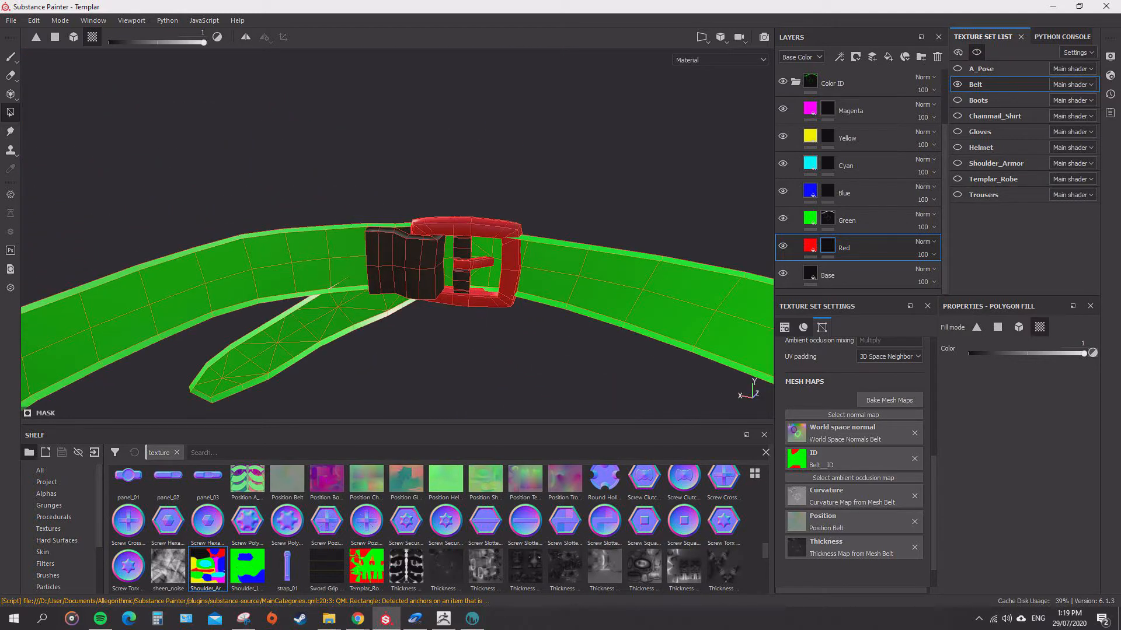
pyautogui.click(462, 250)
# Fill the folded strap end behind the buckle, including its thin edges, in the Green layer's mask.
pyautogui.click(828, 218)
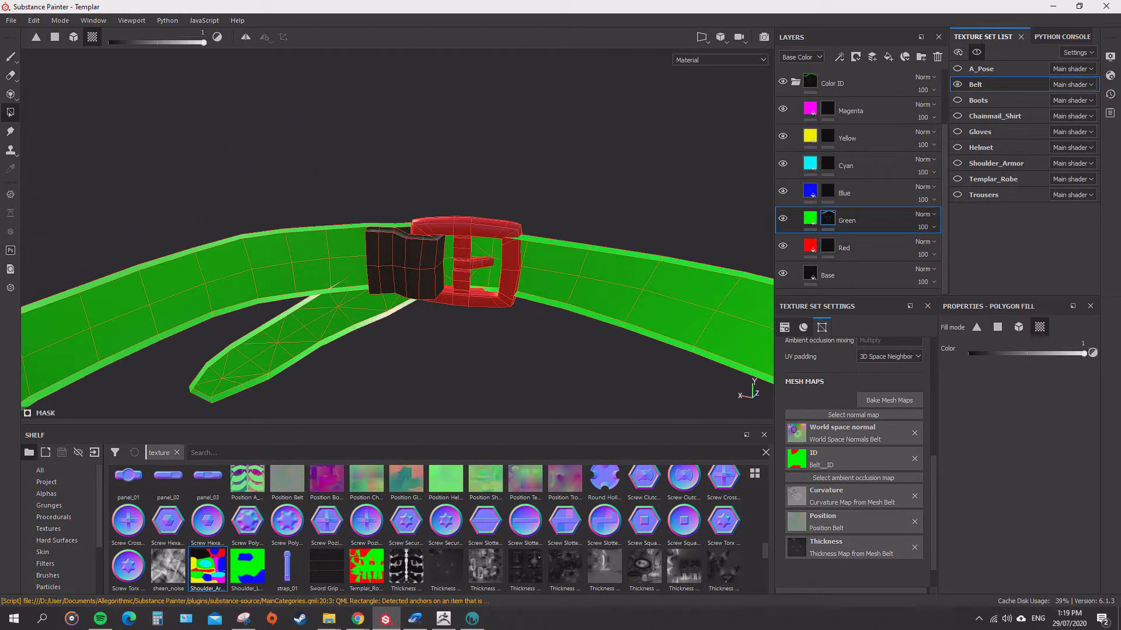
pyautogui.click(403, 263)
pyautogui.click(404, 230)
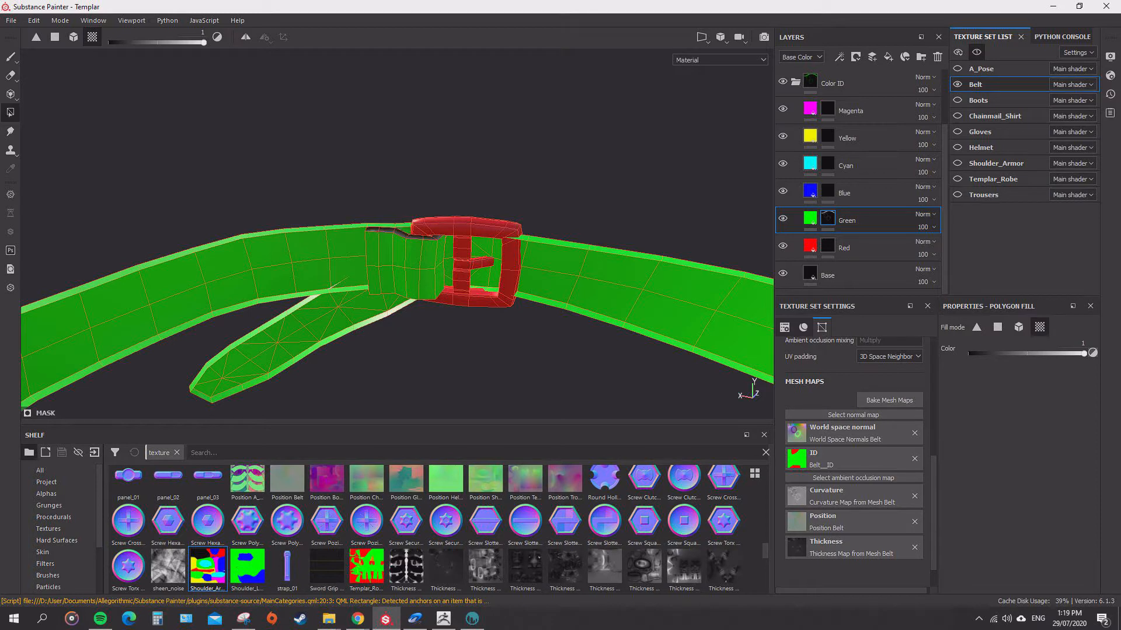
pyautogui.click(403, 234)
pyautogui.keyDown('alt'); pyautogui.moveTo(403, 245); pyautogui.dragTo(519, 251); pyautogui.keyUp('alt')
pyautogui.keyDown('alt'); pyautogui.moveTo(374, 245); pyautogui.dragTo(524, 193); pyautogui.keyUp('alt')
pyautogui.scroll(-2, 525, 193)
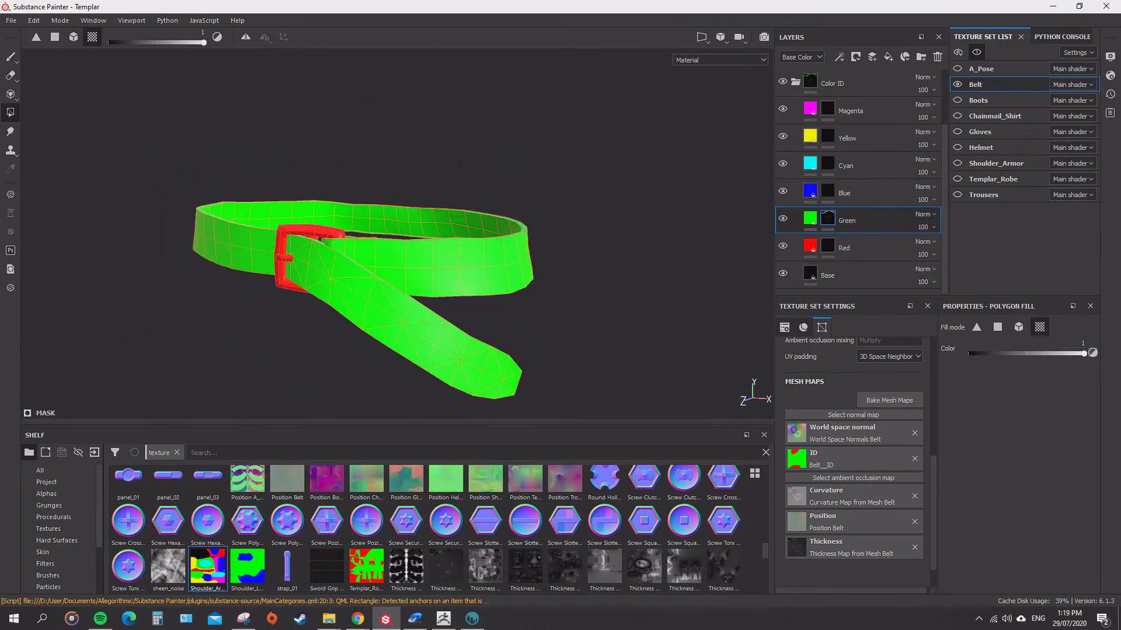
# Export the Belt set's color ID texture with the iClone_Color_ID template and bring Belt__ID into the shelf.
pyautogui.click(11, 20)
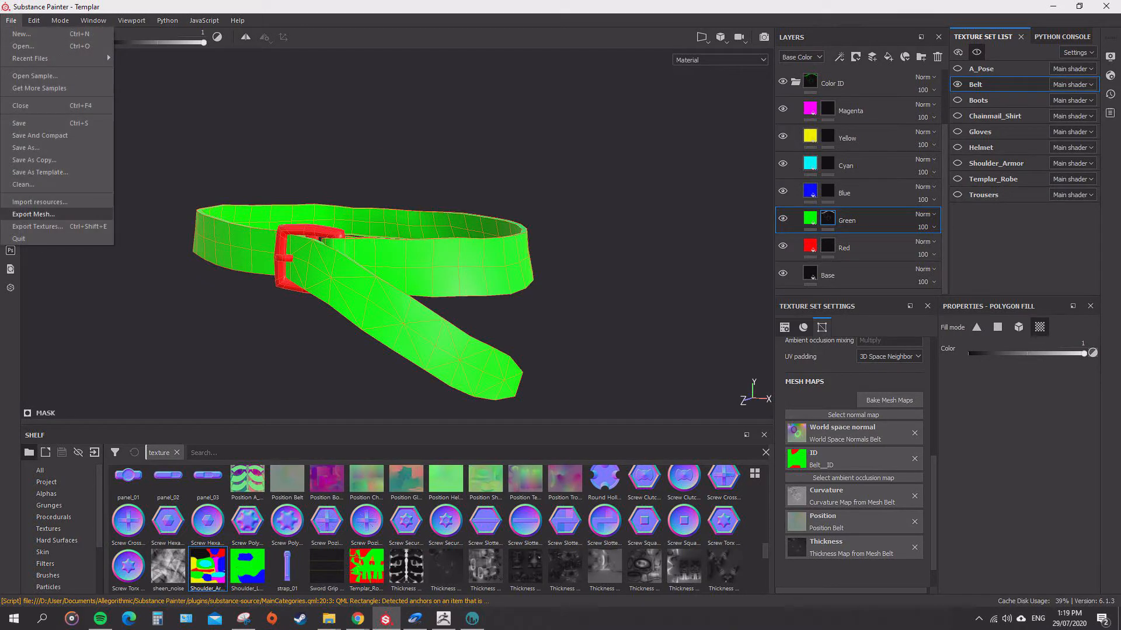
pyautogui.click(38, 226)
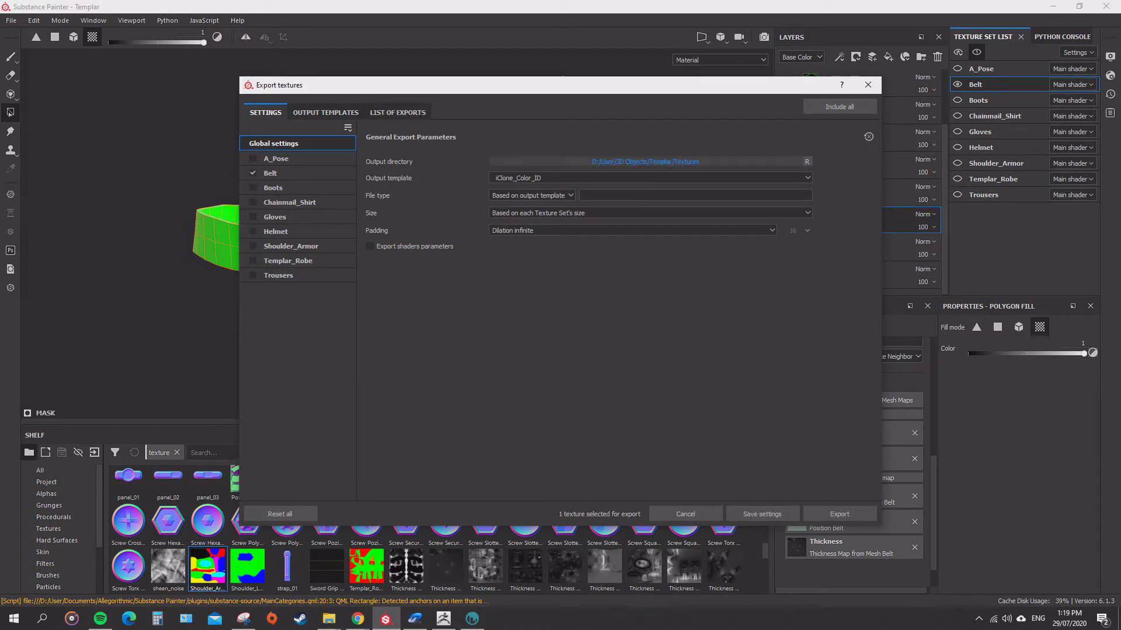
pyautogui.click(839, 514)
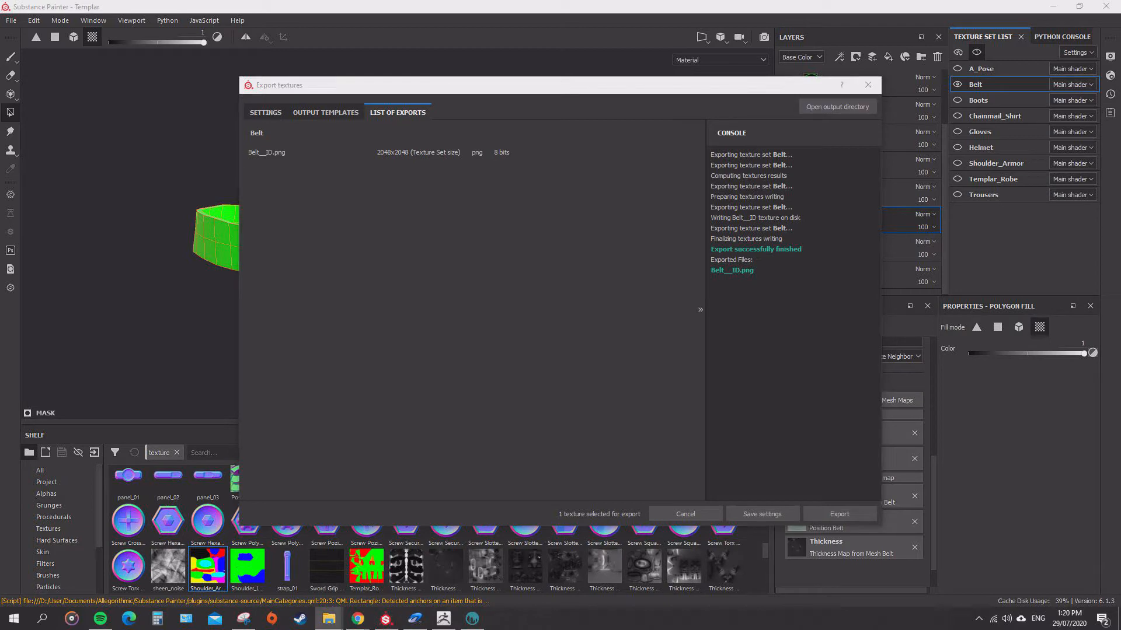
pyautogui.click(685, 514)
pyautogui.moveTo(0, 490); pyautogui.dragTo(471, 494)
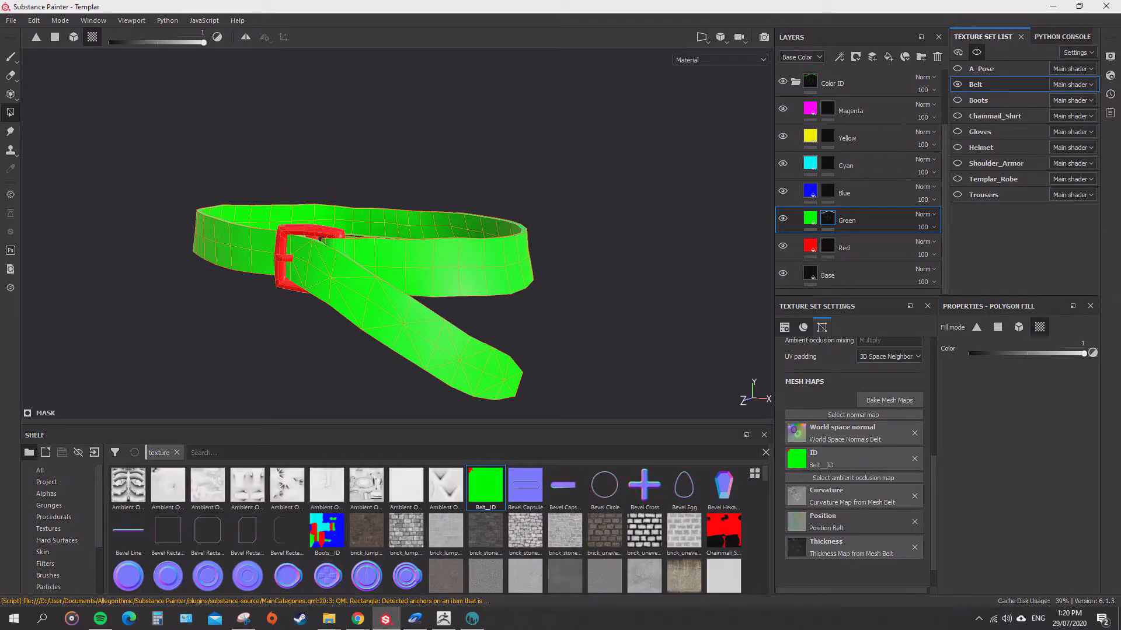
# Examine the belt's leather and steel materials from several angles with the Paint tool active and the Color ID group hidden.
pyautogui.moveTo(560, 193)
pyautogui.keyDown('alt'); pyautogui.mouseDown()
pyautogui.moveTo(569, 262)
pyautogui.moveTo(566, 187)
pyautogui.mouseUp(); pyautogui.keyUp('alt')
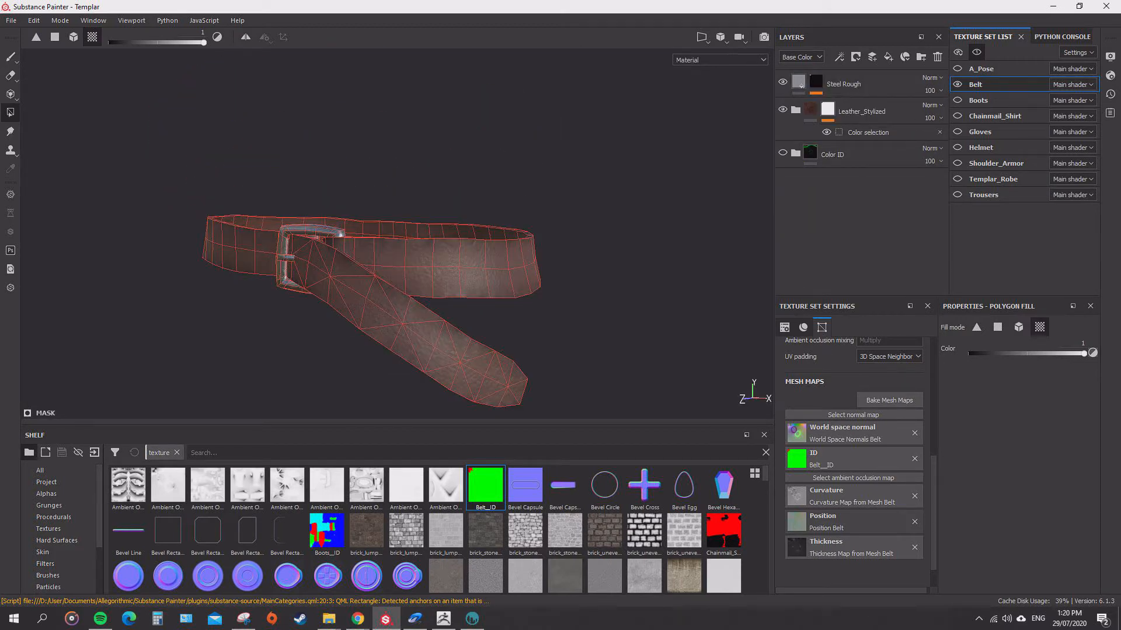
pyautogui.click(11, 58)
pyautogui.keyDown('alt'); pyautogui.moveTo(545, 227); pyautogui.dragTo(624, 190); pyautogui.keyUp('alt')
pyautogui.keyDown('alt'); pyautogui.moveTo(625, 189); pyautogui.dragTo(672, 196, button='right'); pyautogui.keyUp('alt')
pyautogui.keyDown('alt'); pyautogui.moveTo(631, 222); pyautogui.dragTo(513, 268); pyautogui.keyUp('alt')
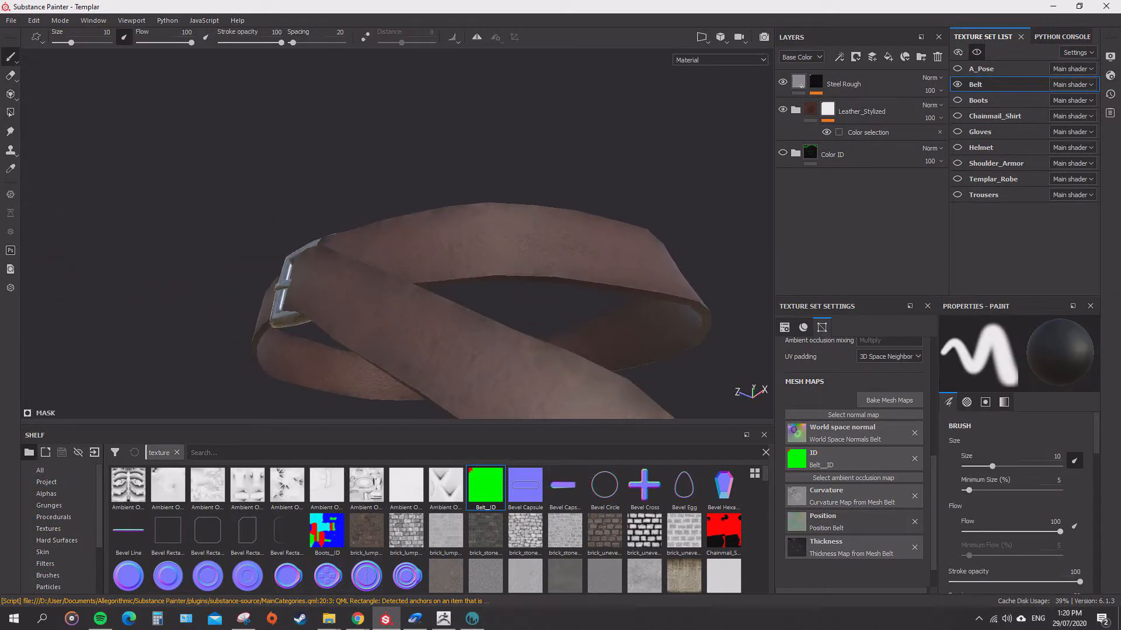
pyautogui.keyDown('alt'); pyautogui.moveTo(513, 268); pyautogui.dragTo(467, 265, button='right'); pyautogui.keyUp('alt')
pyautogui.keyDown('alt'); pyautogui.moveTo(467, 266); pyautogui.dragTo(391, 207, button='middle'); pyautogui.keyUp('alt')
pyautogui.keyDown('alt'); pyautogui.moveTo(391, 207); pyautogui.dragTo(382, 160); pyautogui.keyUp('alt')
pyautogui.keyDown('alt'); pyautogui.moveTo(382, 160); pyautogui.dragTo(429, 166, button='right'); pyautogui.keyUp('alt')
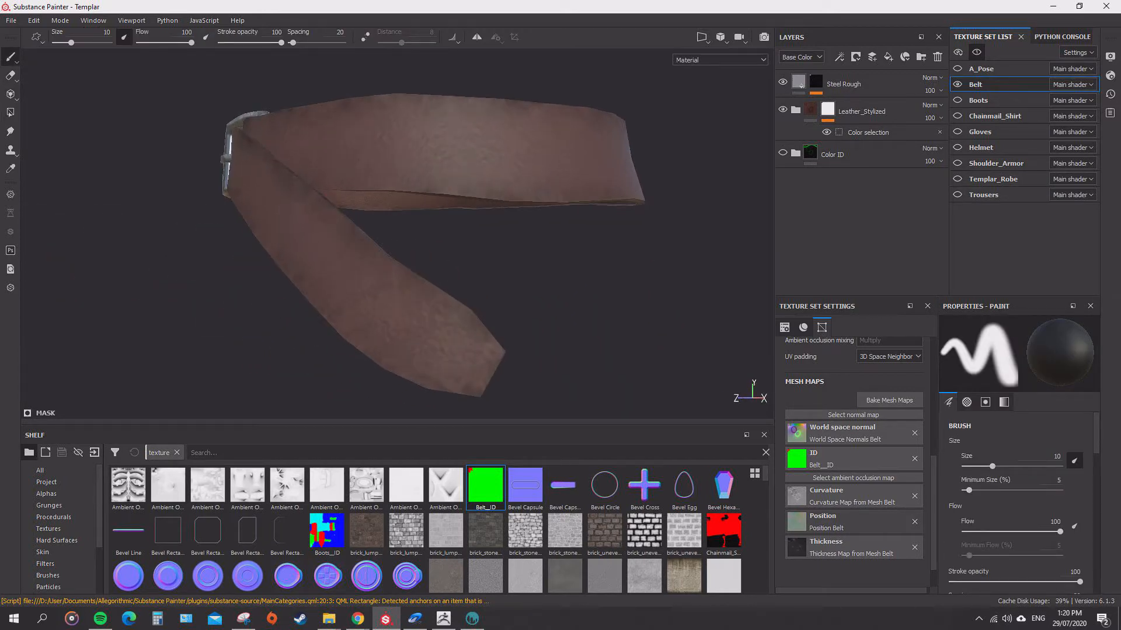
pyautogui.keyDown('alt'); pyautogui.moveTo(429, 167); pyautogui.dragTo(455, 157); pyautogui.keyUp('alt')
# Show the belt's polygon wireframe with the Polygon Fill tool and examine the strap's narrow edges.
pyautogui.click(11, 112)
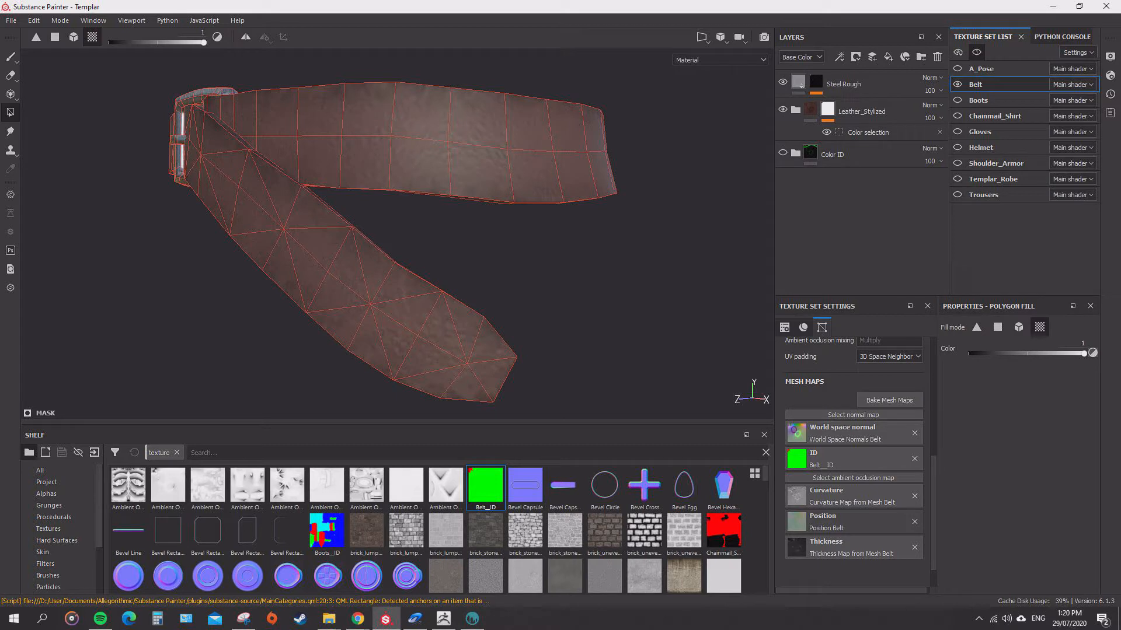
pyautogui.keyDown('alt'); pyautogui.moveTo(502, 222); pyautogui.dragTo(318, 266); pyautogui.keyUp('alt')
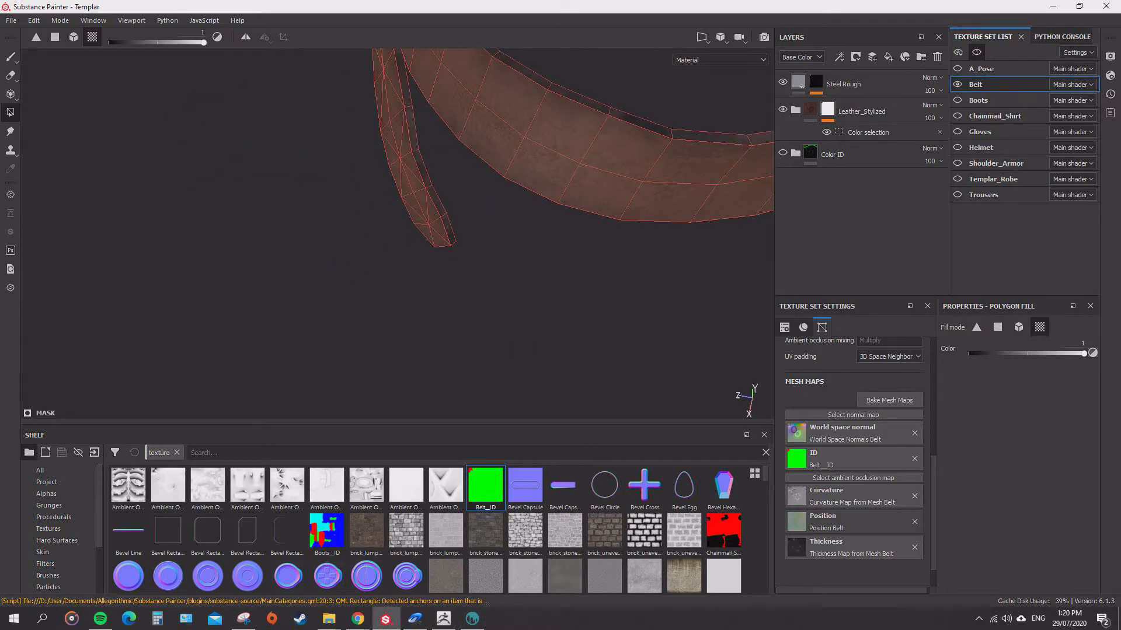
pyautogui.keyDown('alt'); pyautogui.moveTo(409, 128); pyautogui.dragTo(324, 351, button='middle'); pyautogui.keyUp('alt')
pyautogui.keyDown('alt'); pyautogui.moveTo(324, 350); pyautogui.dragTo(341, 309); pyautogui.keyUp('alt')
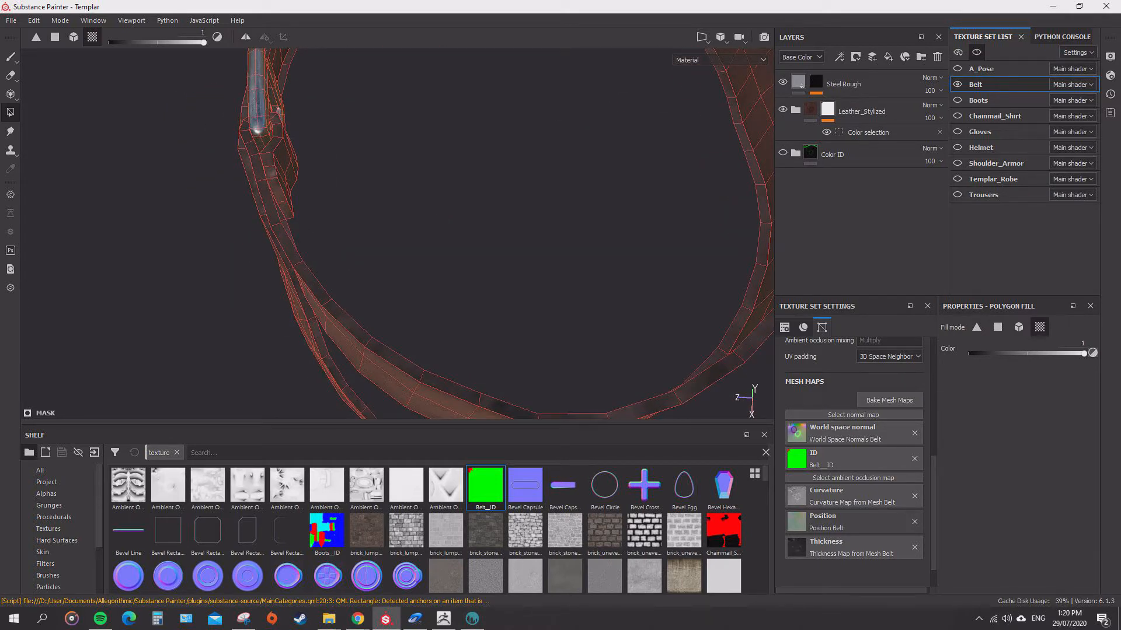
# Return to the Paint tool and examine the buckle and strap without the wireframe.
pyautogui.click(11, 57)
pyautogui.moveTo(502, 233)
pyautogui.keyDown('alt'); pyautogui.mouseDown()
pyautogui.moveTo(351, 175)
pyautogui.moveTo(421, 228)
pyautogui.moveTo(525, 251)
pyautogui.mouseUp(); pyautogui.keyUp('alt')
pyautogui.keyDown('alt'); pyautogui.moveTo(526, 251); pyautogui.dragTo(281, 286, button='middle'); pyautogui.keyUp('alt')
pyautogui.keyDown('alt'); pyautogui.moveTo(280, 286); pyautogui.dragTo(484, 251); pyautogui.keyUp('alt')
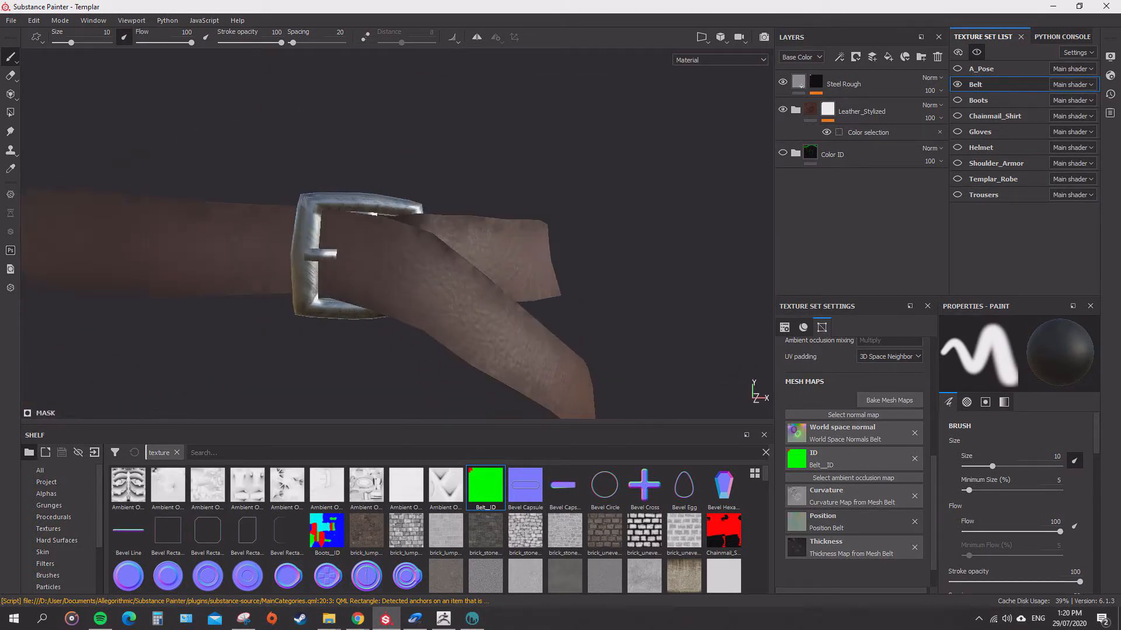
pyautogui.keyDown('alt'); pyautogui.moveTo(485, 251); pyautogui.dragTo(526, 257, button='right'); pyautogui.keyUp('alt')
pyautogui.keyDown('alt'); pyautogui.moveTo(525, 257); pyautogui.dragTo(607, 187); pyautogui.keyUp('alt')
pyautogui.keyDown('alt'); pyautogui.moveTo(409, 251); pyautogui.dragTo(269, 210); pyautogui.keyUp('alt')
pyautogui.keyDown('alt'); pyautogui.moveTo(420, 222); pyautogui.dragTo(362, 368); pyautogui.keyUp('alt')
pyautogui.keyDown('alt'); pyautogui.moveTo(374, 234); pyautogui.dragTo(356, 332); pyautogui.keyUp('alt')
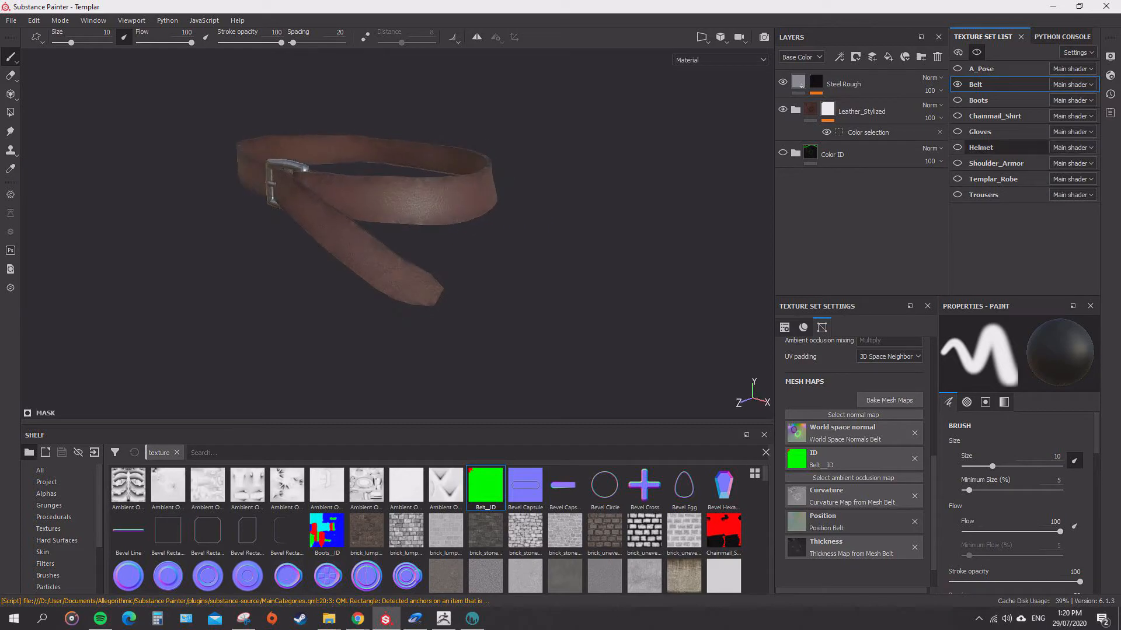
# Show all texture sets and examine how the belt and buckle look on the templar's robe.
pyautogui.click(987, 68)
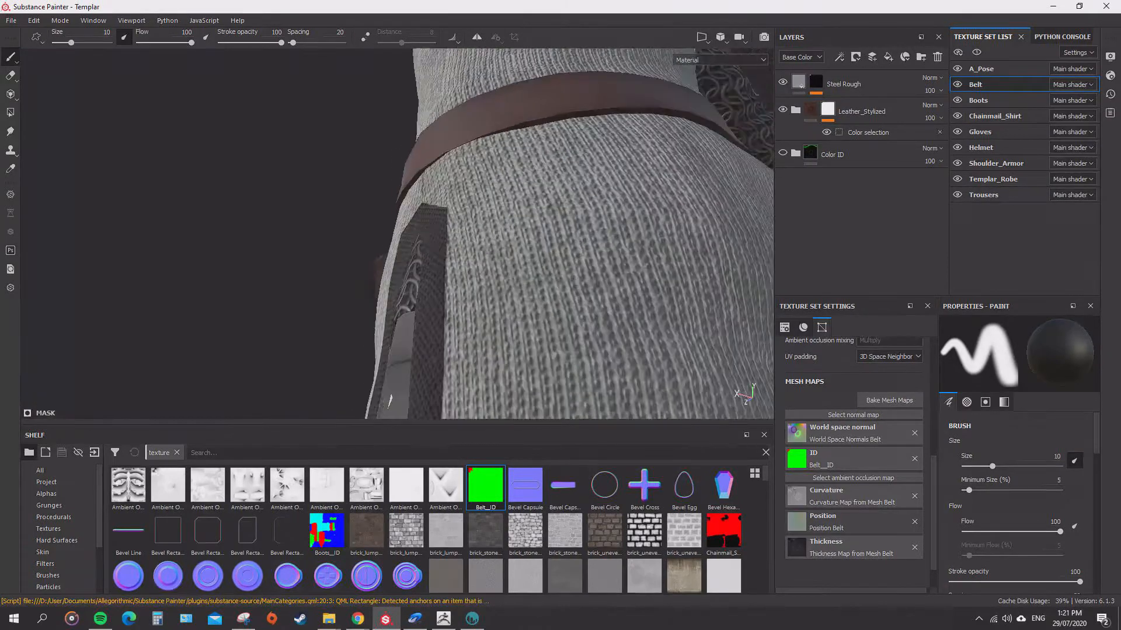
pyautogui.keyDown('alt'); pyautogui.moveTo(351, 245); pyautogui.dragTo(525, 251); pyautogui.keyUp('alt')
pyautogui.scroll(-4, 426, 251)
pyautogui.scroll(-3, 525, 251)
pyautogui.keyDown('alt'); pyautogui.moveTo(374, 246); pyautogui.dragTo(415, 230); pyautogui.keyUp('alt')
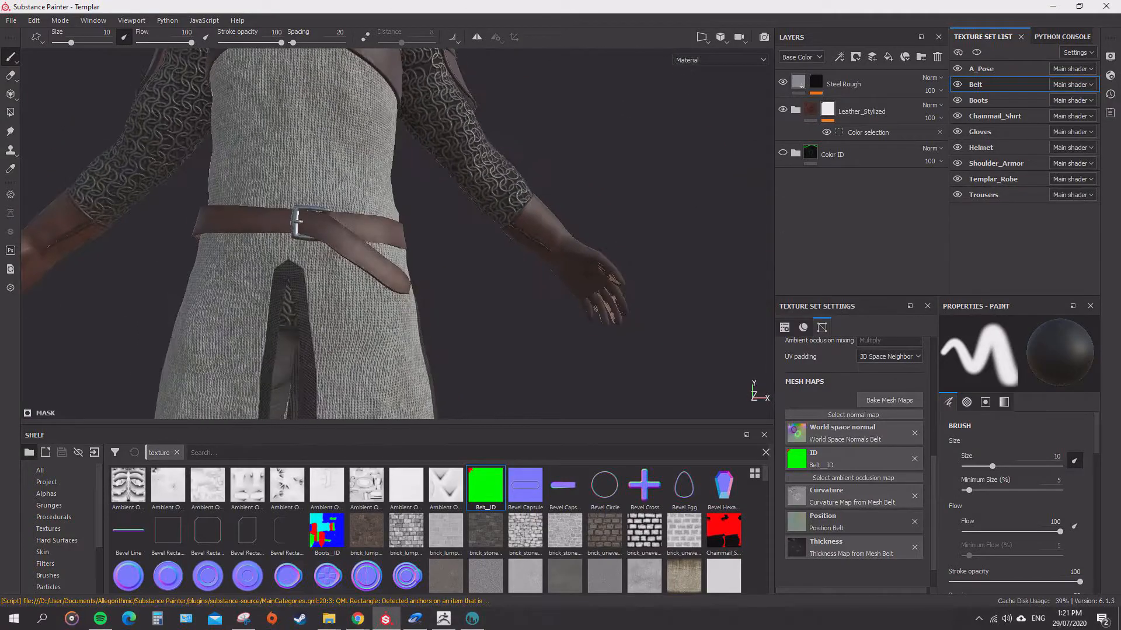
pyautogui.scroll(5, 397, 233)
pyautogui.keyDown('alt'); pyautogui.moveTo(397, 234); pyautogui.dragTo(560, 315, button='middle'); pyautogui.keyUp('alt')
pyautogui.keyDown('alt'); pyautogui.moveTo(421, 233); pyautogui.dragTo(379, 239); pyautogui.keyUp('alt')
pyautogui.scroll(-1, 379, 240)
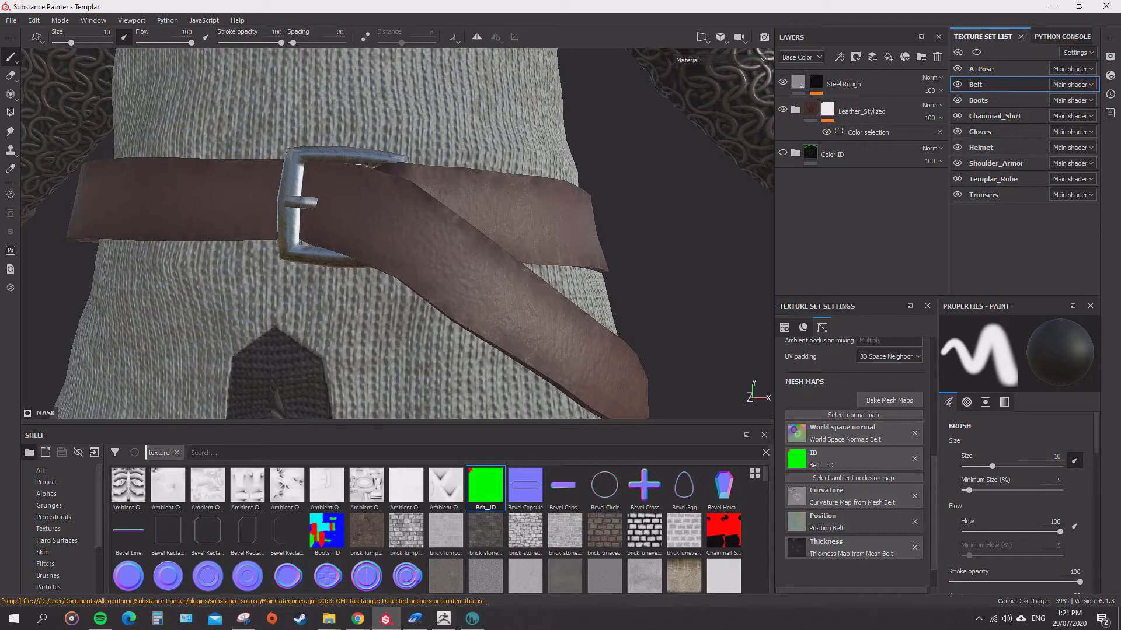
# Switch to 3D-Coat and hide the strap's retopo groups, including Group48988, Group16889, Group50252, Group50297 and Group50325, leaving only the buckle.
pyautogui.click(472, 618)
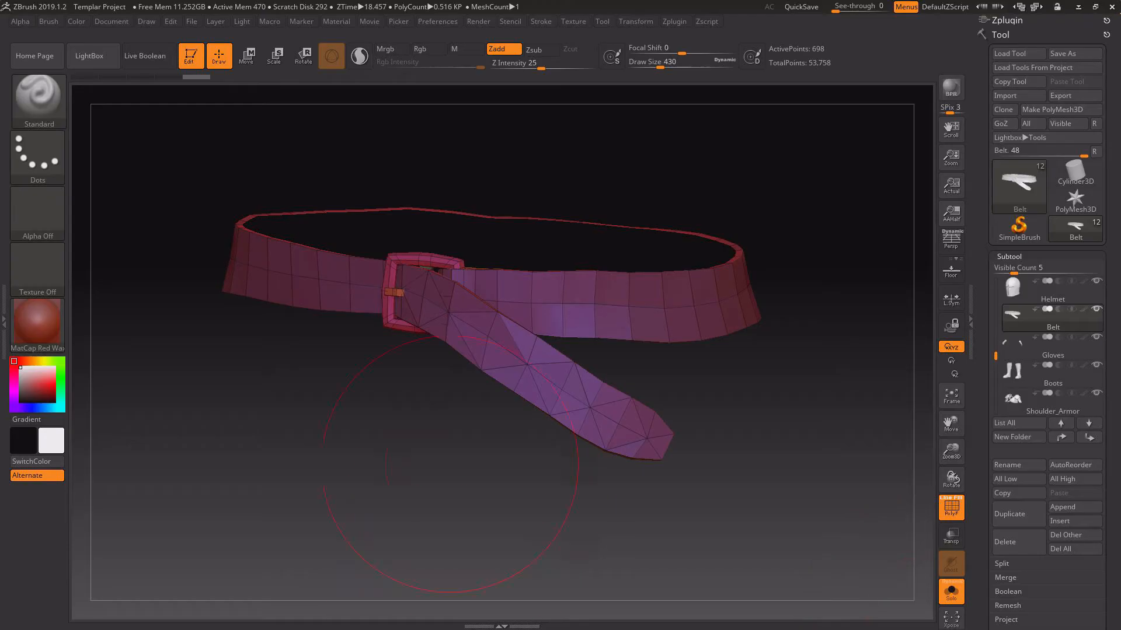
pyautogui.moveTo(401, 488); pyautogui.dragTo(494, 464)
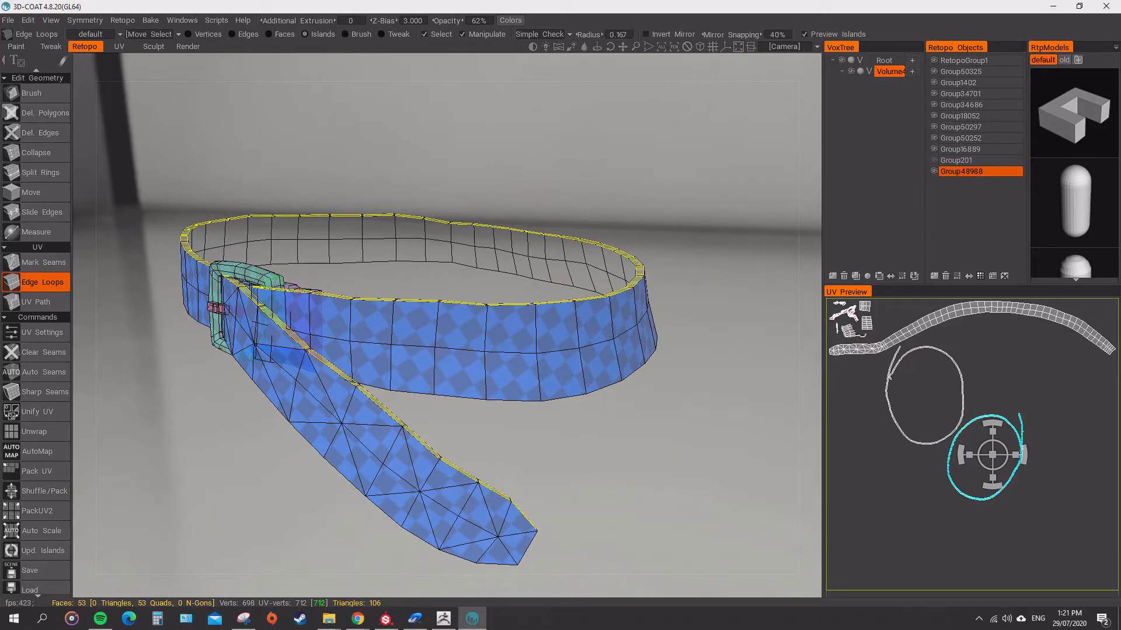
pyautogui.click(934, 171)
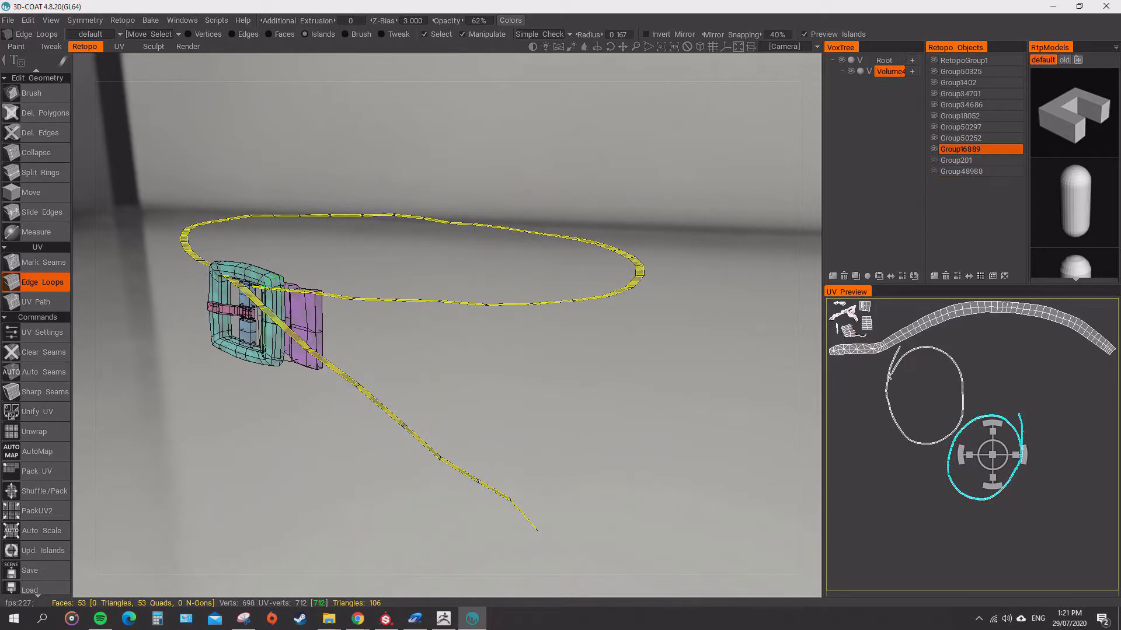
pyautogui.click(934, 149)
pyautogui.click(934, 137)
pyautogui.click(934, 127)
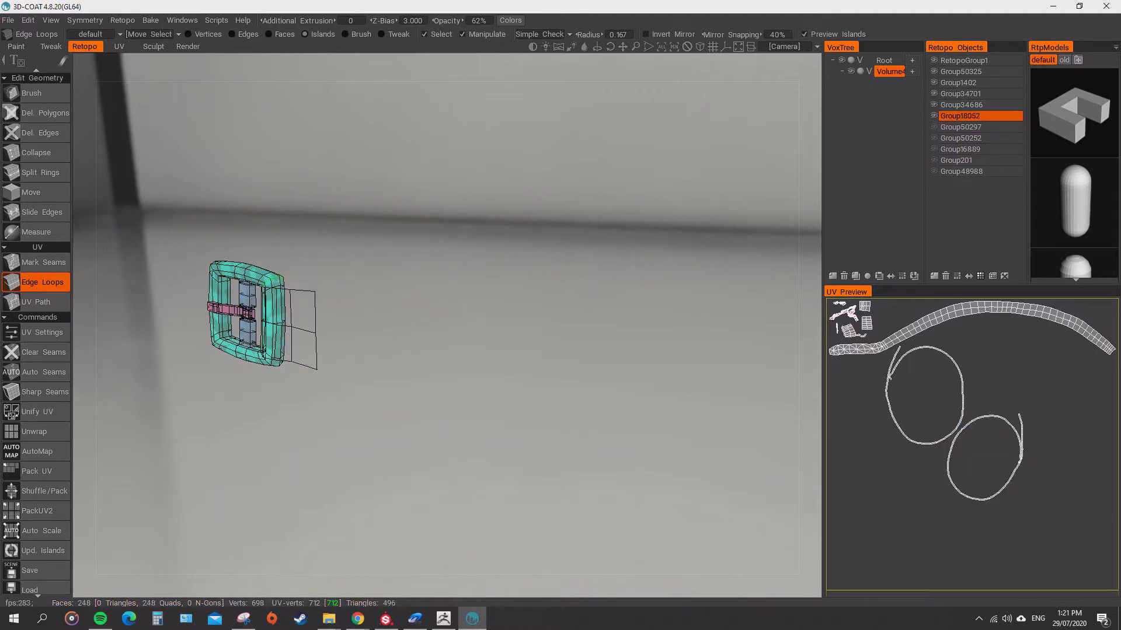
pyautogui.click(934, 115)
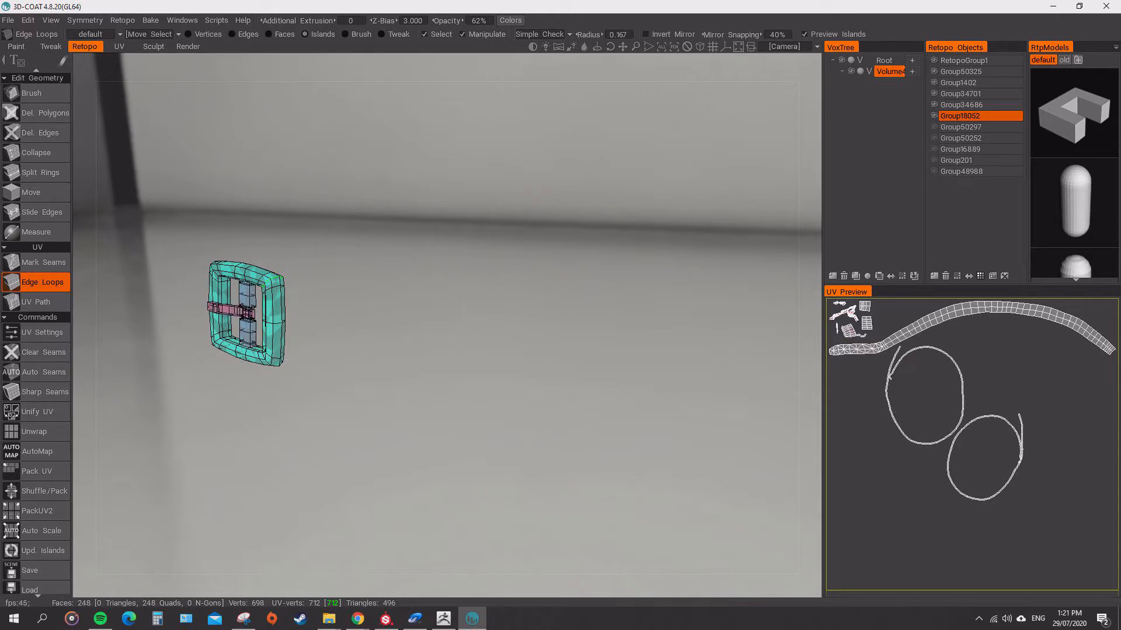
pyautogui.click(934, 71)
pyautogui.moveTo(467, 356)
pyautogui.mouseDown()
pyautogui.moveTo(292, 318)
pyautogui.moveTo(362, 318)
pyautogui.moveTo(473, 362)
pyautogui.mouseUp()
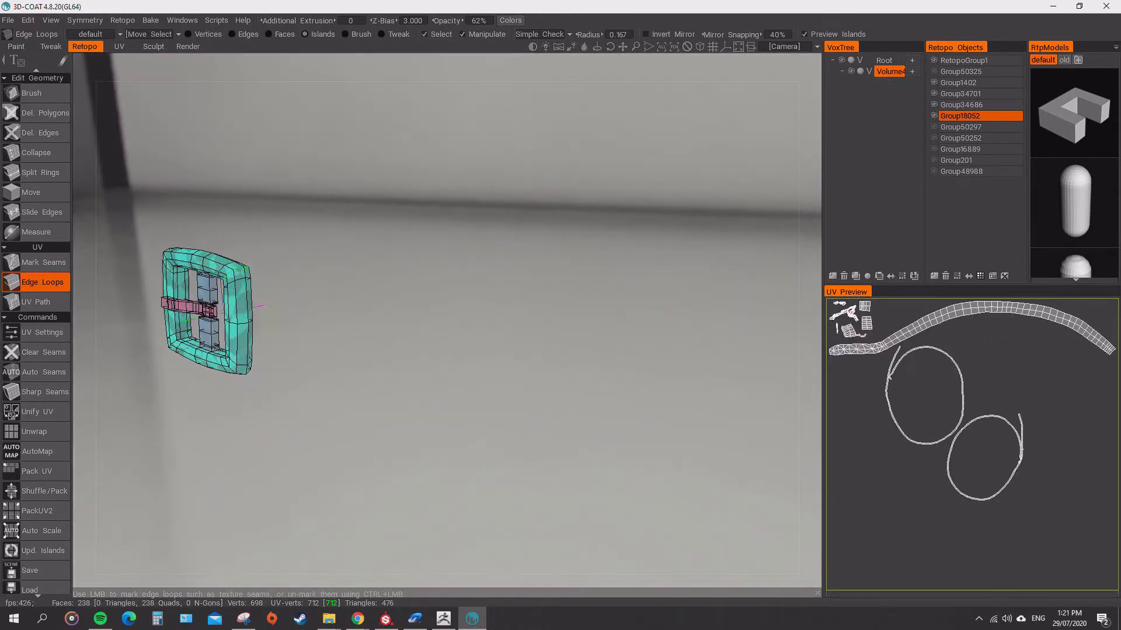
# Mark UV seams along the upper edge of the buckle's prong and at its free end with Edge Loops.
pyautogui.scroll(5, 187, 327)
pyautogui.moveTo(263, 332); pyautogui.dragTo(472, 348, button='middle')
pyautogui.moveTo(473, 347)
pyautogui.mouseDown()
pyautogui.moveTo(531, 268)
pyautogui.moveTo(461, 421)
pyautogui.moveTo(362, 345)
pyautogui.moveTo(476, 330)
pyautogui.moveTo(391, 362)
pyautogui.moveTo(496, 318)
pyautogui.moveTo(590, 330)
pyautogui.moveTo(618, 310)
pyautogui.moveTo(479, 321)
pyautogui.moveTo(519, 310)
pyautogui.moveTo(514, 356)
pyautogui.moveTo(479, 361)
pyautogui.mouseUp()
pyautogui.scroll(5, 520, 310)
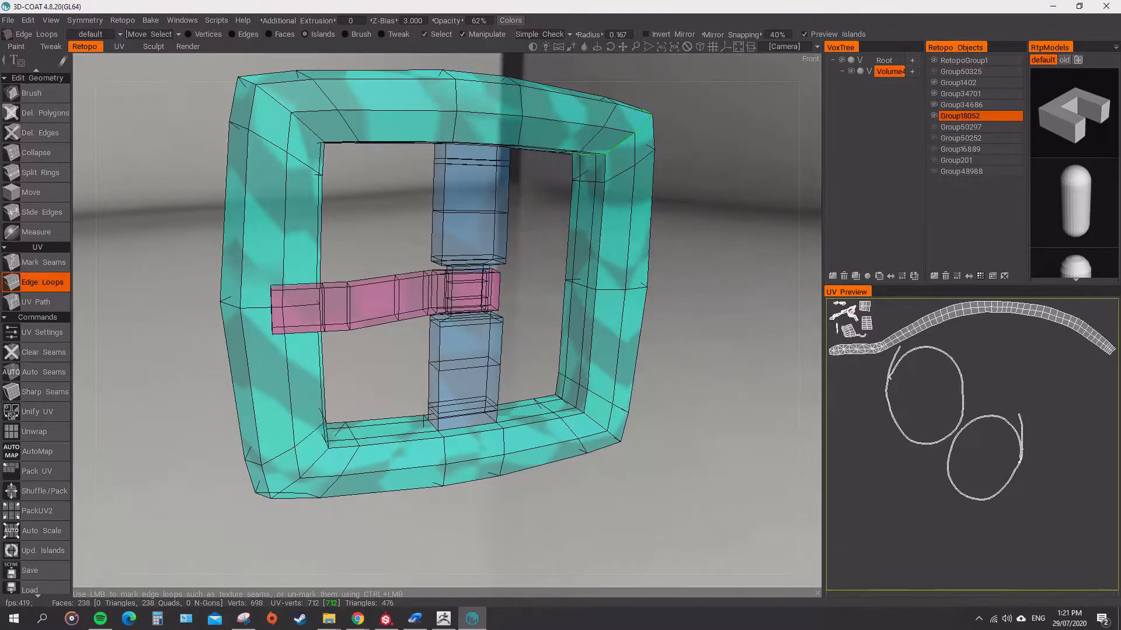
pyautogui.click(377, 289)
pyautogui.click(434, 283)
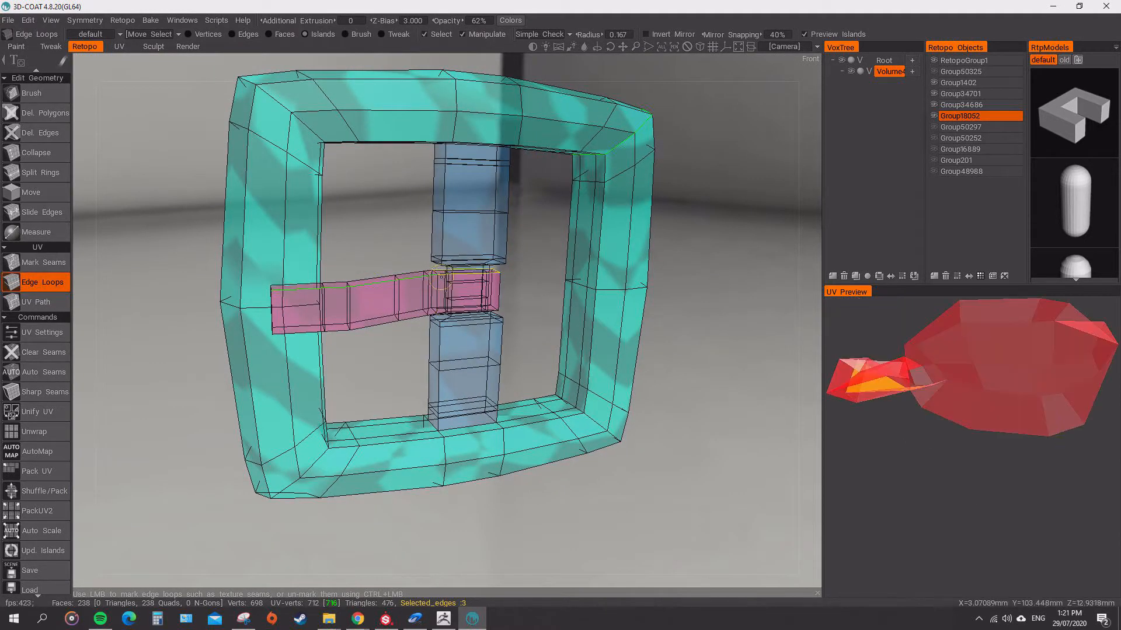
pyautogui.click(426, 274)
pyautogui.moveTo(522, 287); pyautogui.dragTo(596, 291)
pyautogui.click(354, 314)
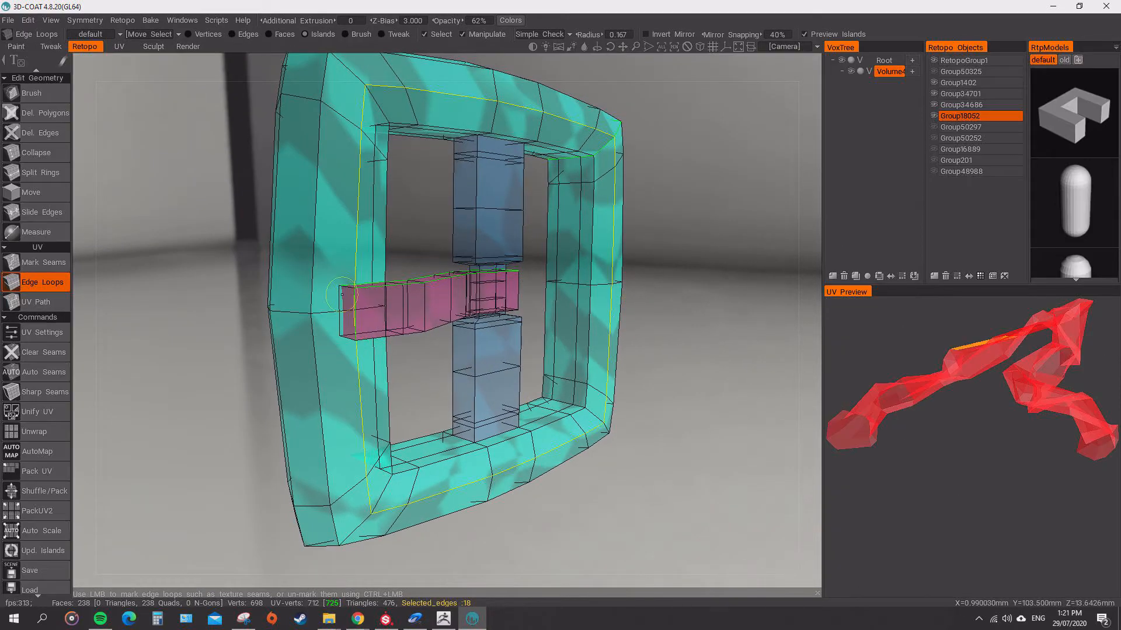
pyautogui.keyDown('alt'); pyautogui.moveTo(339, 295); pyautogui.dragTo(384, 319); pyautogui.keyUp('alt')
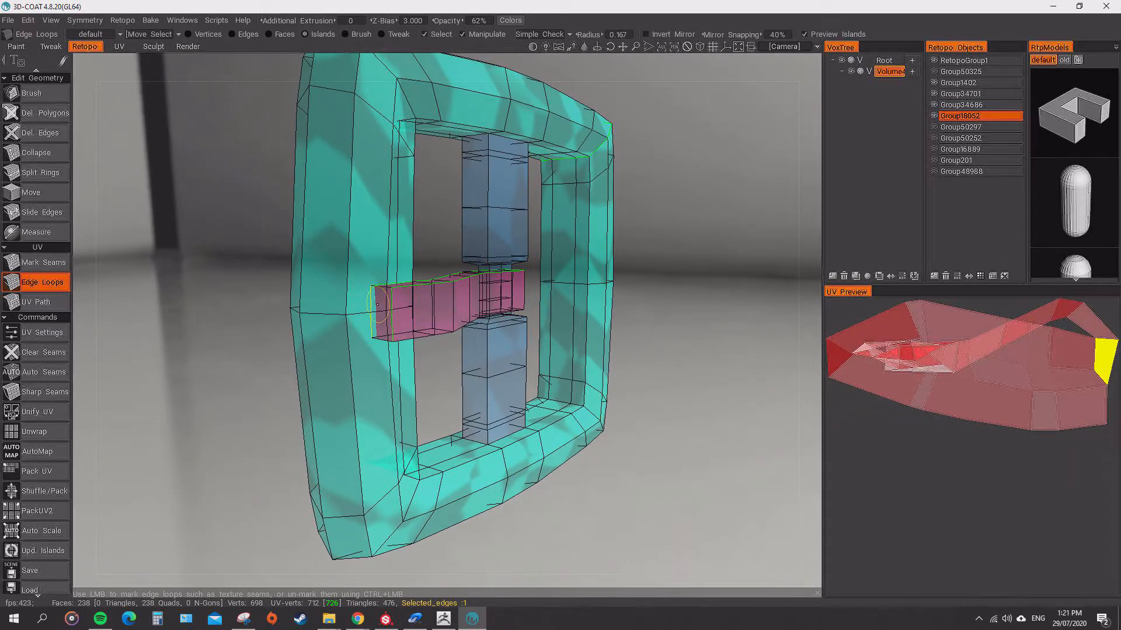
# Mark the remaining edges of the prong as UV seams, including where it wraps around the centre bar.
pyautogui.keyDown('alt'); pyautogui.moveTo(465, 380); pyautogui.dragTo(461, 290); pyautogui.keyUp('alt')
pyautogui.click(421, 229)
pyautogui.click(474, 262)
pyautogui.click(480, 282)
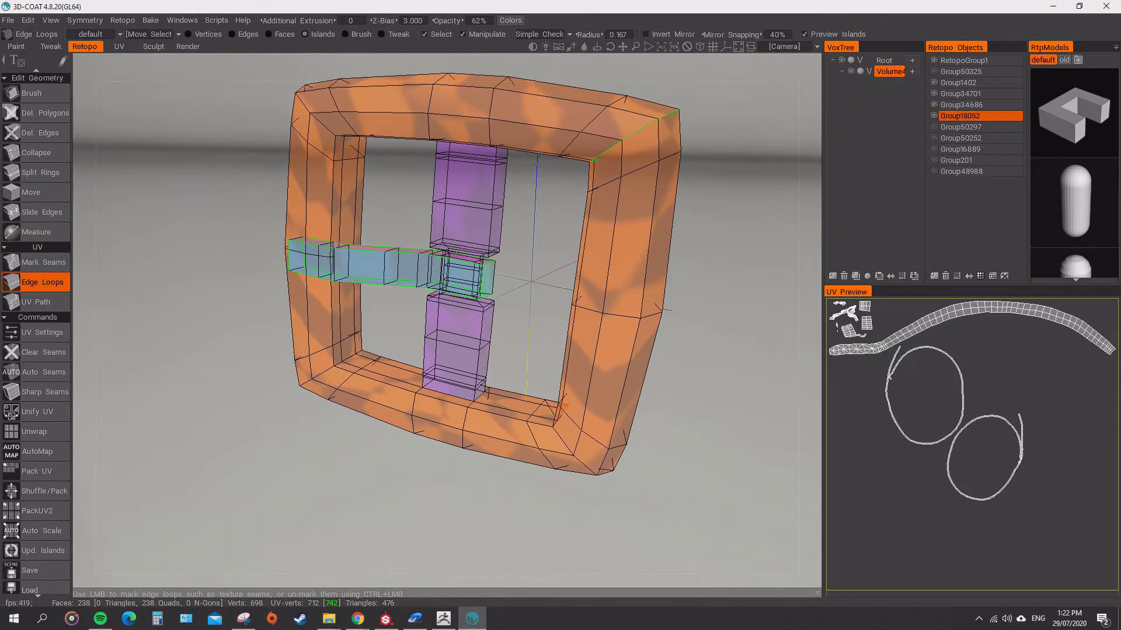
pyautogui.click(467, 283)
pyautogui.click(474, 280)
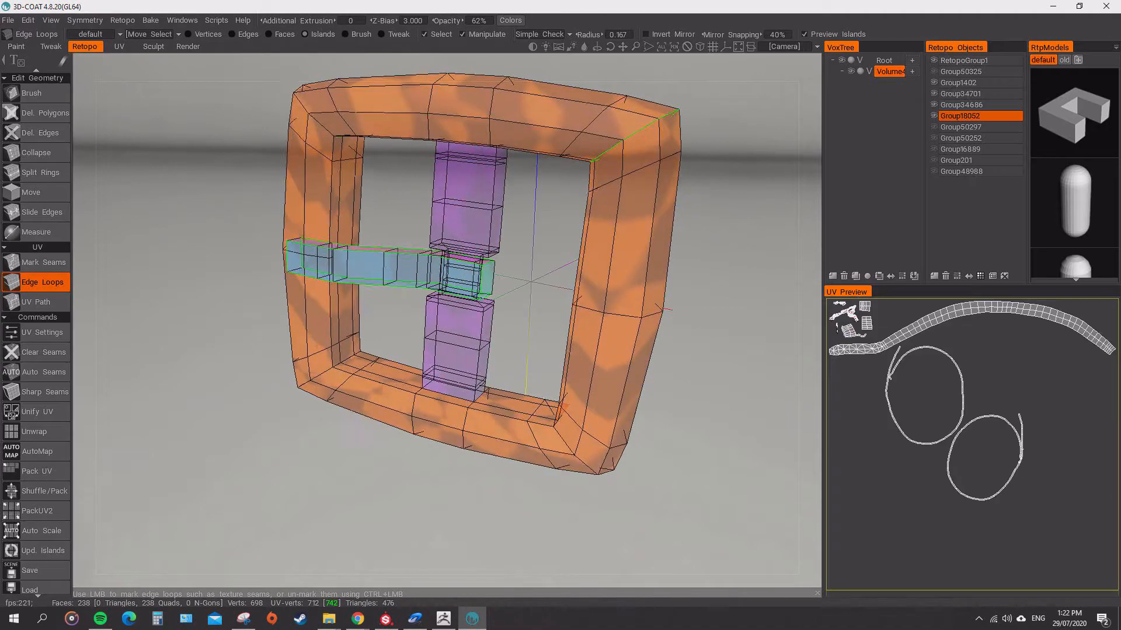
# Mark a UV seam across the buckle frame's corner diagonally opposite the existing one, splitting the frame into two islands.
pyautogui.keyDown('alt'); pyautogui.moveTo(539, 282); pyautogui.dragTo(605, 276); pyautogui.keyUp('alt')
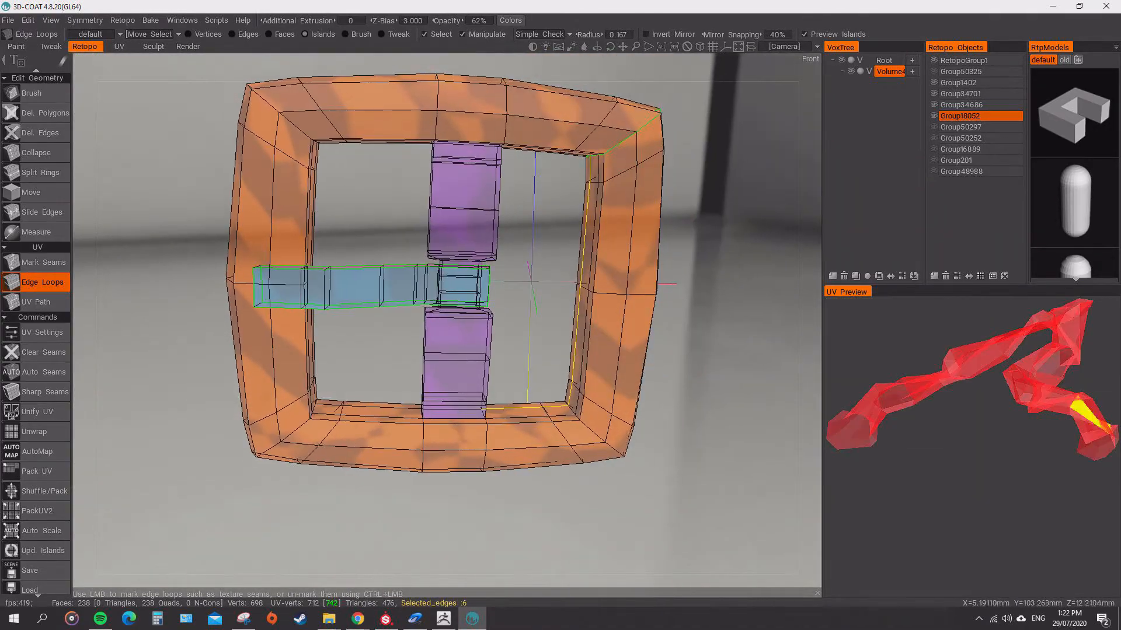
pyautogui.scroll(-3, 549, 292)
pyautogui.keyDown('alt'); pyautogui.moveTo(526, 291); pyautogui.dragTo(432, 333); pyautogui.keyUp('alt')
pyautogui.click(362, 412)
pyautogui.scroll(-4, 446, 338)
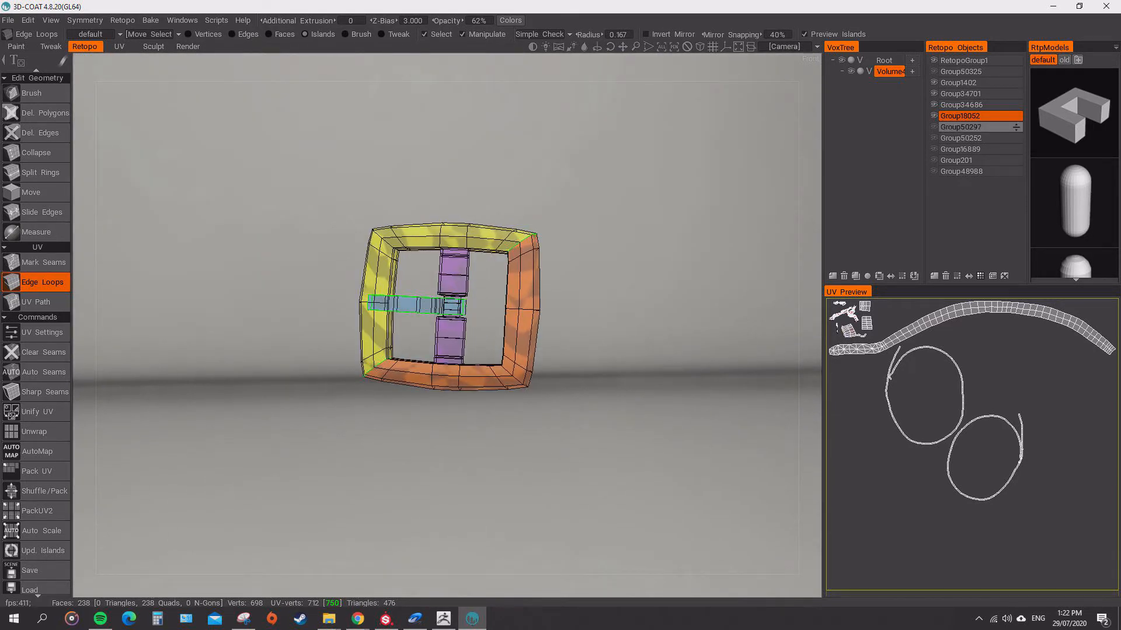
# Show the hidden strap groups again, including Group50297, Group16889, Group201 and Group48988, and select the long strap island in the UV layout.
pyautogui.click(934, 127)
pyautogui.click(934, 149)
pyautogui.click(934, 160)
pyautogui.click(934, 171)
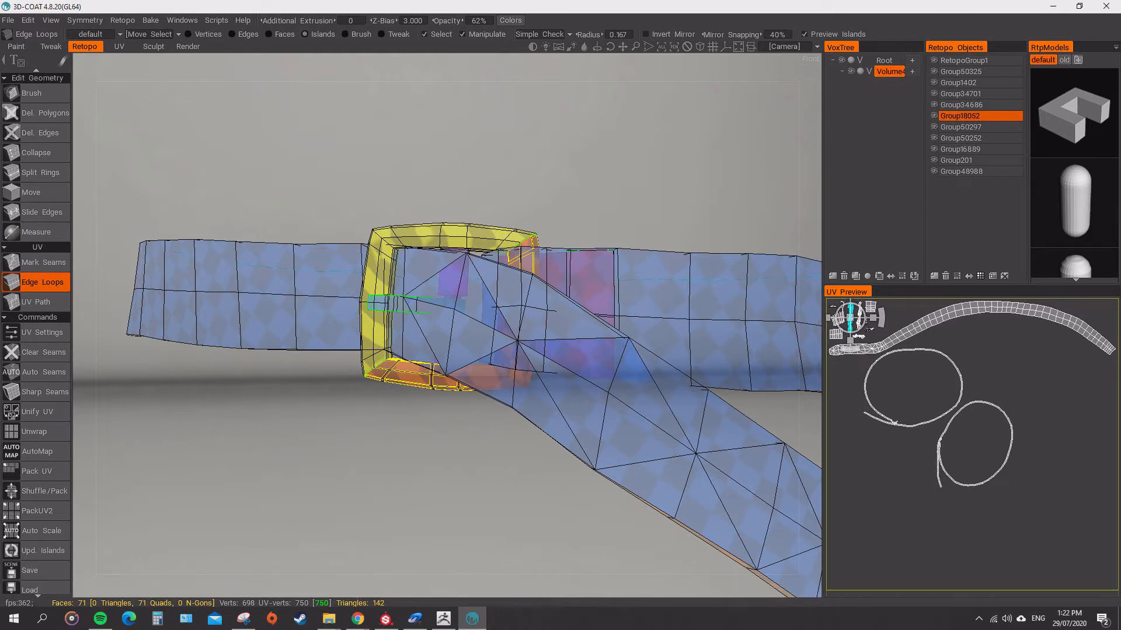
pyautogui.click(934, 318)
pyautogui.keyDown('alt'); pyautogui.moveTo(467, 315); pyautogui.dragTo(438, 294); pyautogui.keyUp('alt')
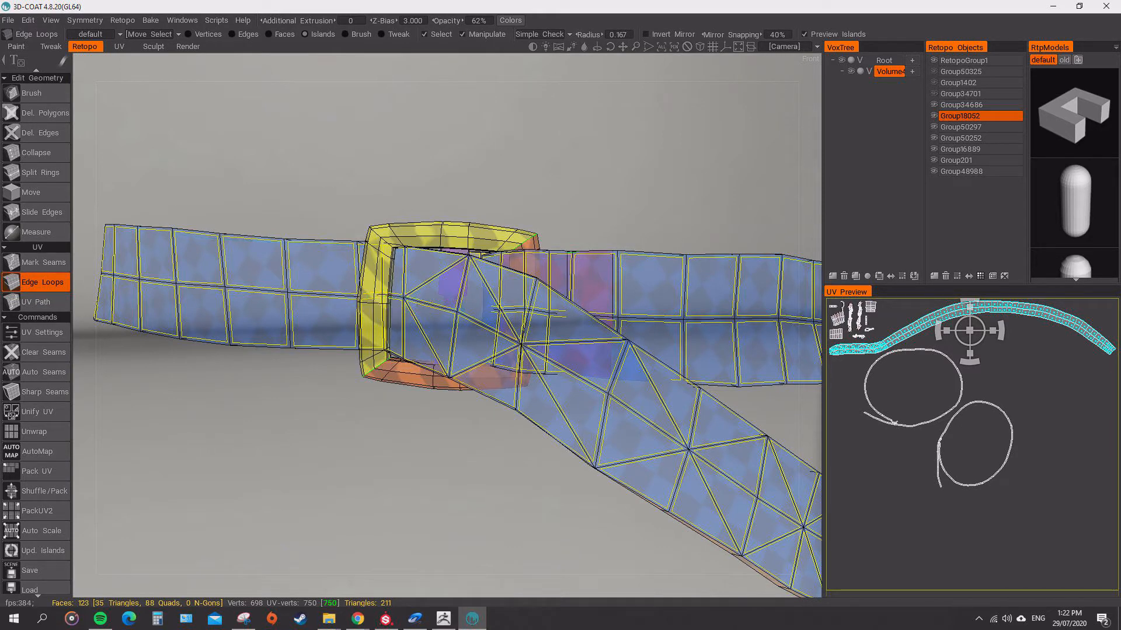
# Isolate the buckle frame, Group18052, by hiding the strap, prong and centre bar groups.
pyautogui.click(934, 116)
pyautogui.click(934, 116)
pyautogui.click(934, 104)
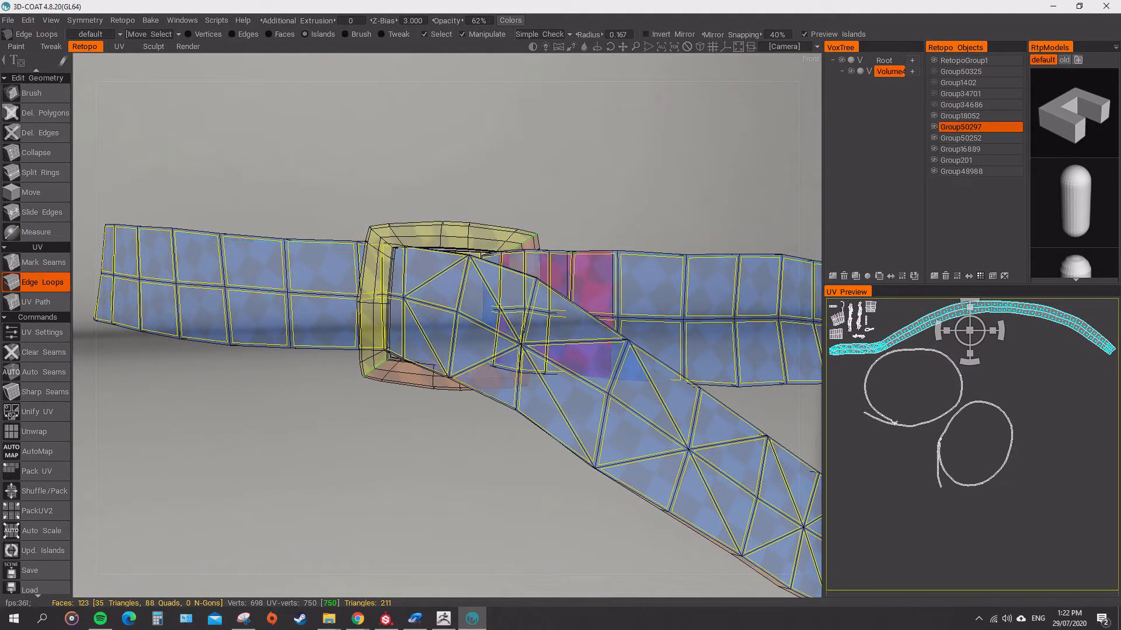
pyautogui.click(934, 126)
pyautogui.click(934, 171)
pyautogui.click(934, 160)
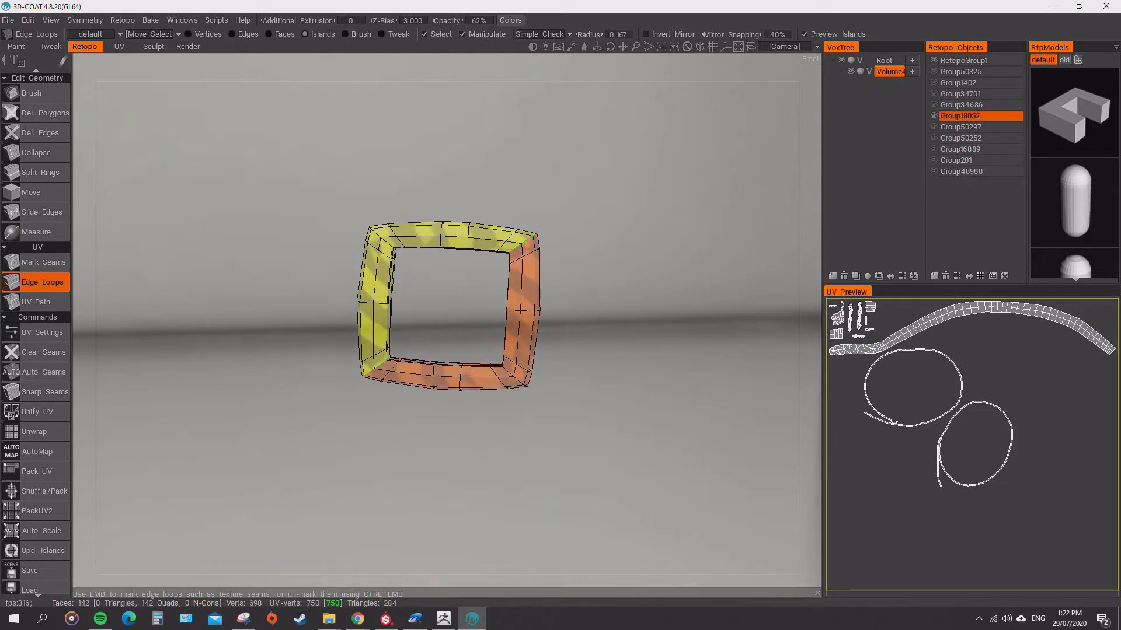
# Mark a UV seam all the way around the inner side of the buckle frame with Edge Loops.
pyautogui.keyDown('alt'); pyautogui.moveTo(467, 351); pyautogui.dragTo(554, 304); pyautogui.keyUp('alt')
pyautogui.scroll(3, 566, 292)
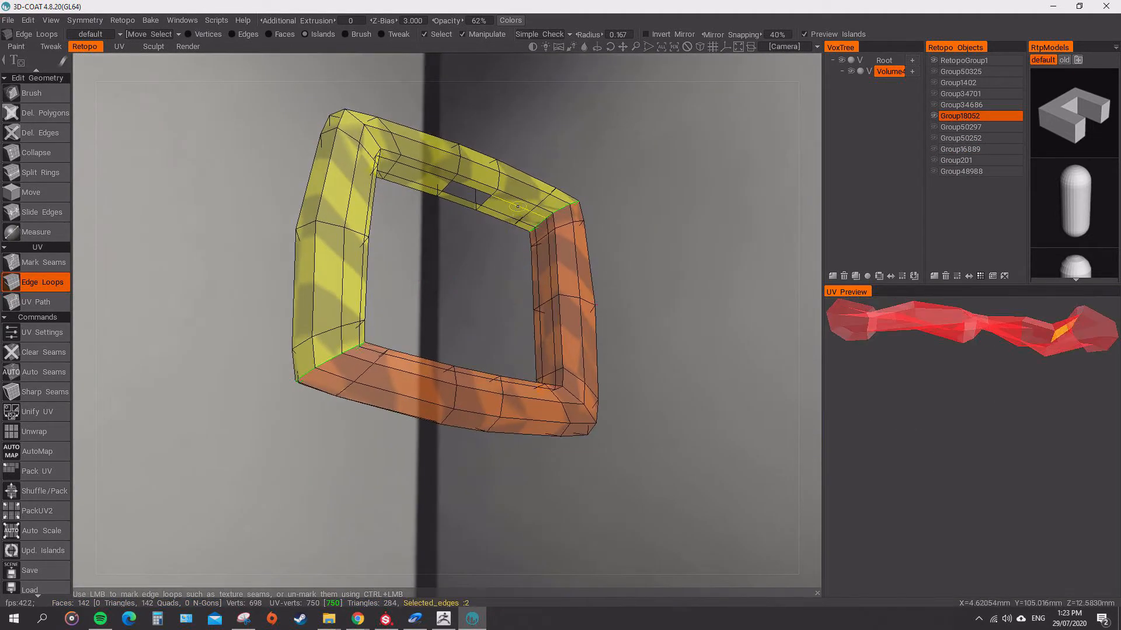
pyautogui.click(520, 205)
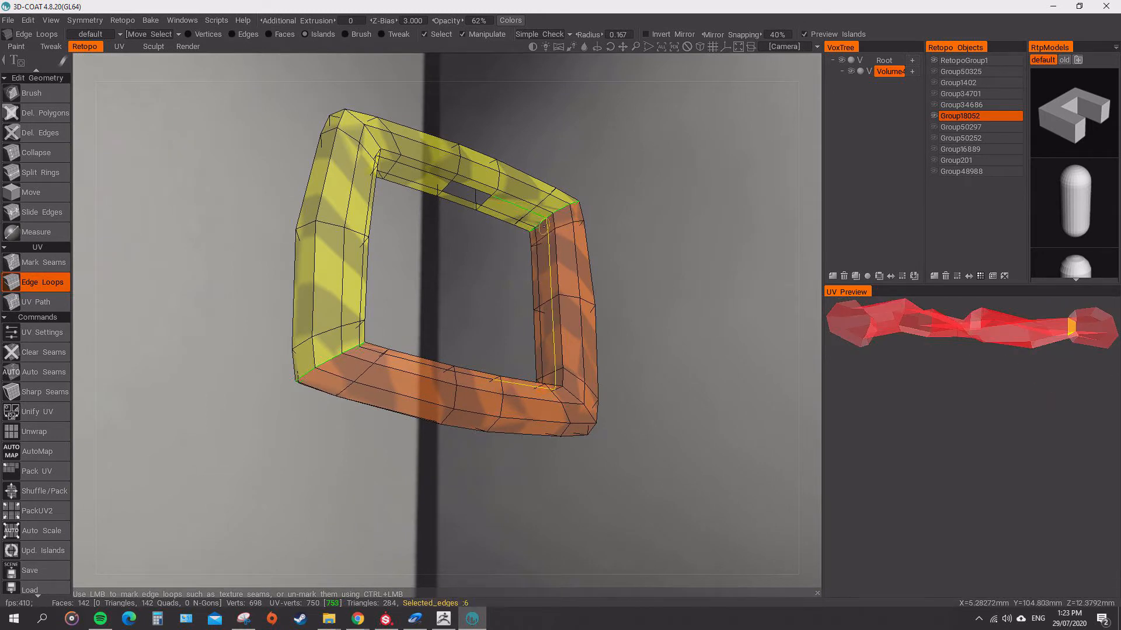
pyautogui.click(544, 227)
pyautogui.keyDown('alt'); pyautogui.moveTo(543, 245); pyautogui.dragTo(456, 339); pyautogui.keyUp('alt')
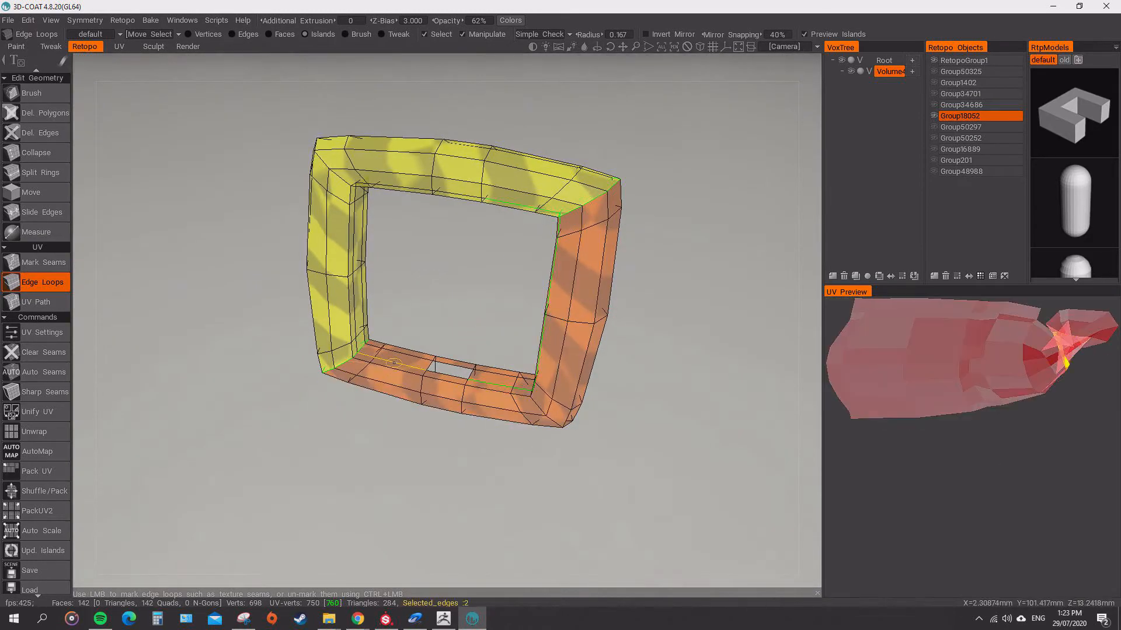
pyautogui.click(394, 362)
pyautogui.moveTo(415, 309); pyautogui.dragTo(490, 213)
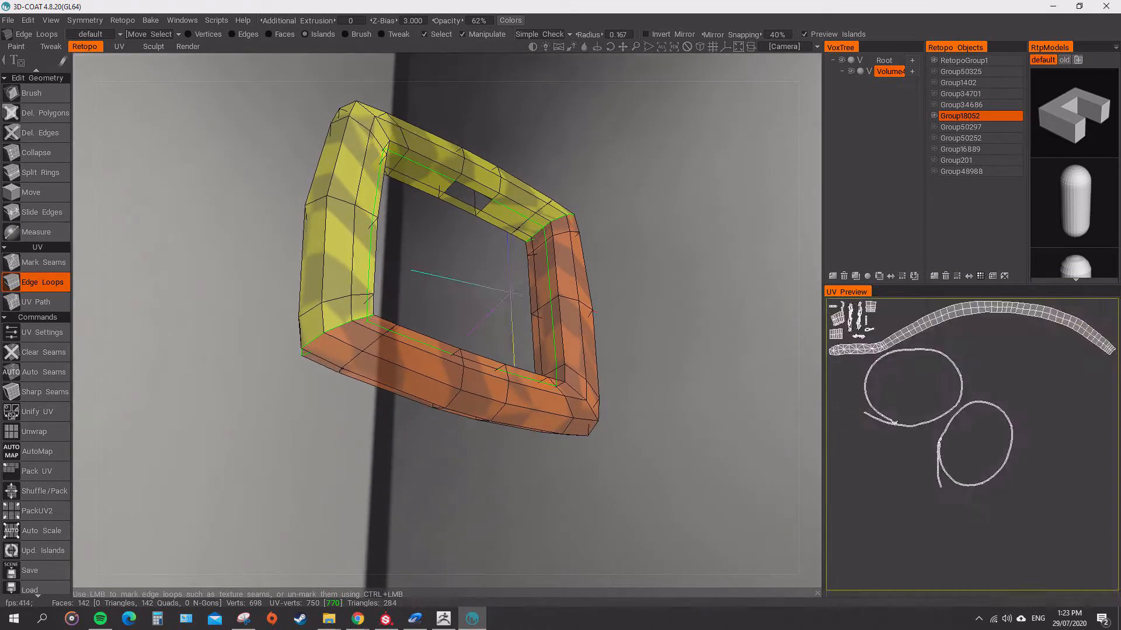
pyautogui.moveTo(474, 269); pyautogui.dragTo(521, 407)
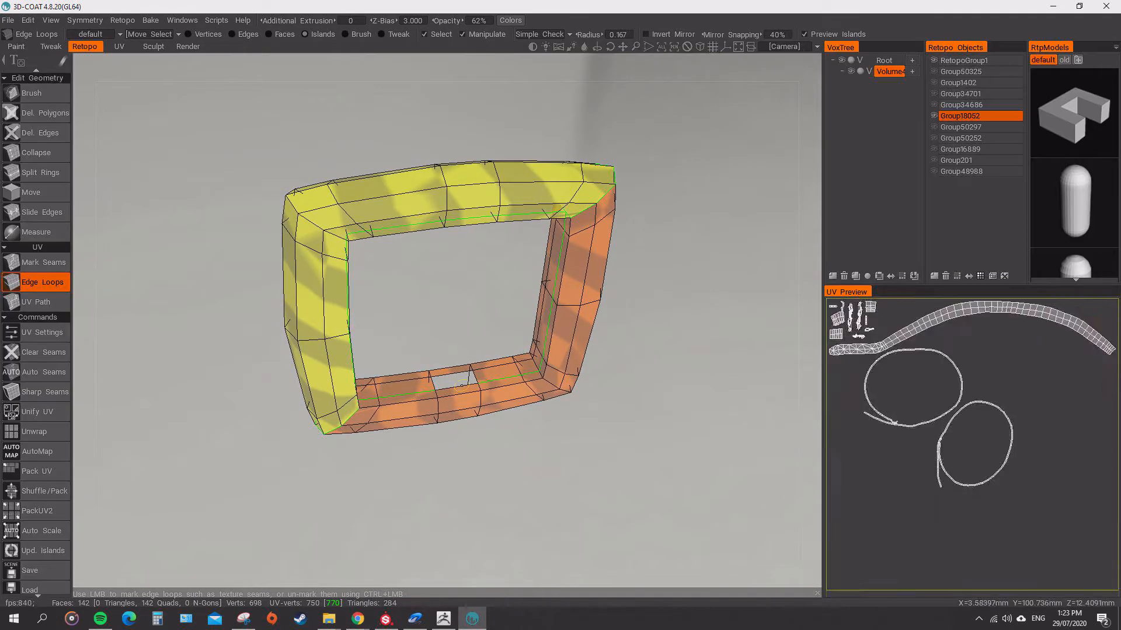
pyautogui.click(496, 389)
pyautogui.hotkey('ctrl', 'z')
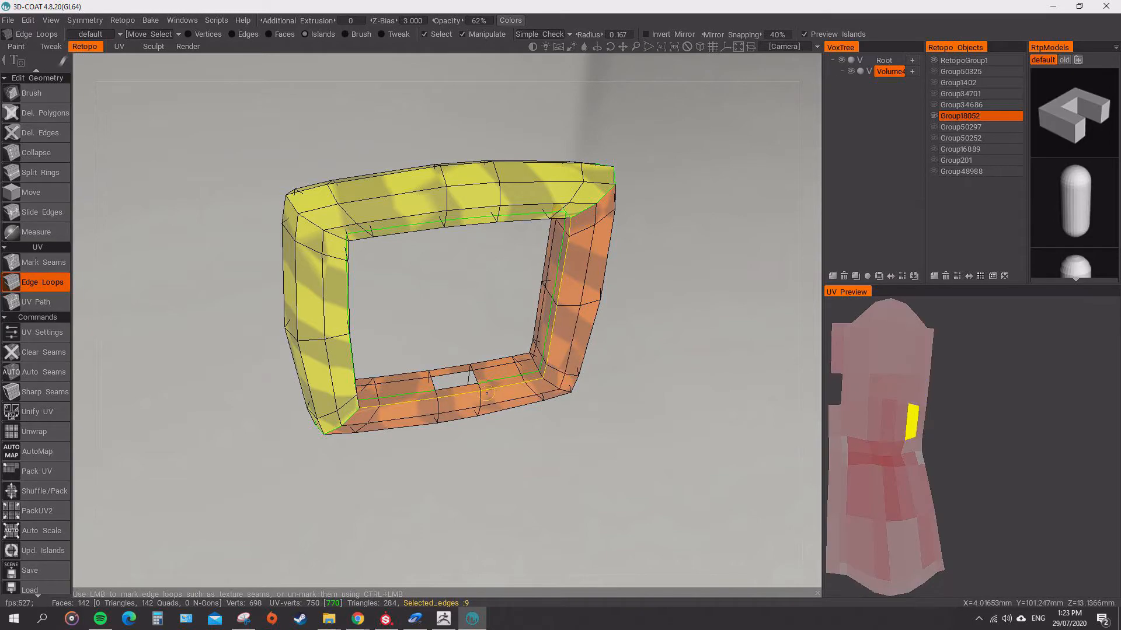
pyautogui.moveTo(514, 403); pyautogui.dragTo(508, 365)
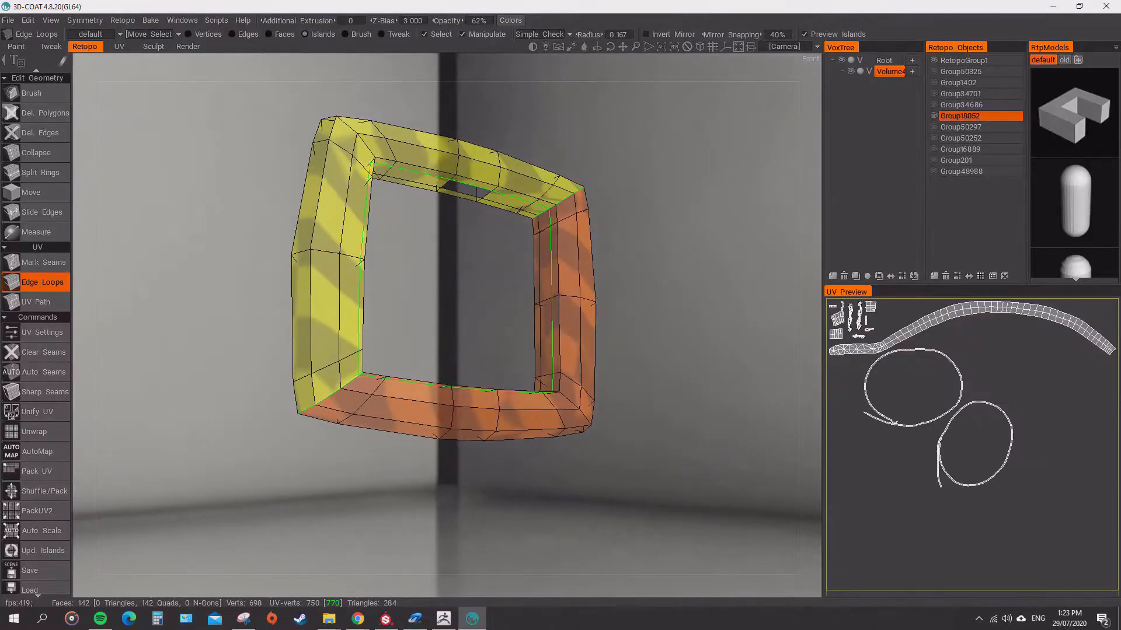
# Show all the hidden belt and buckle groups again, from Group50325 to Group48988, and make Group48988 active.
pyautogui.click(934, 106)
pyautogui.click(933, 94)
pyautogui.click(933, 83)
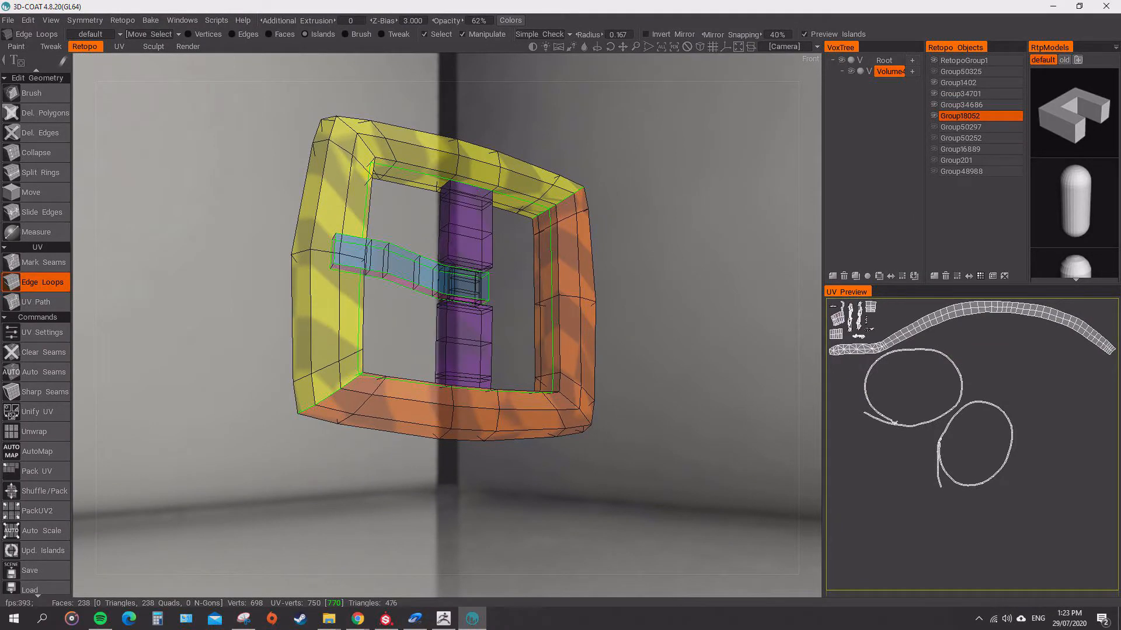
pyautogui.click(933, 72)
pyautogui.click(934, 127)
pyautogui.click(934, 137)
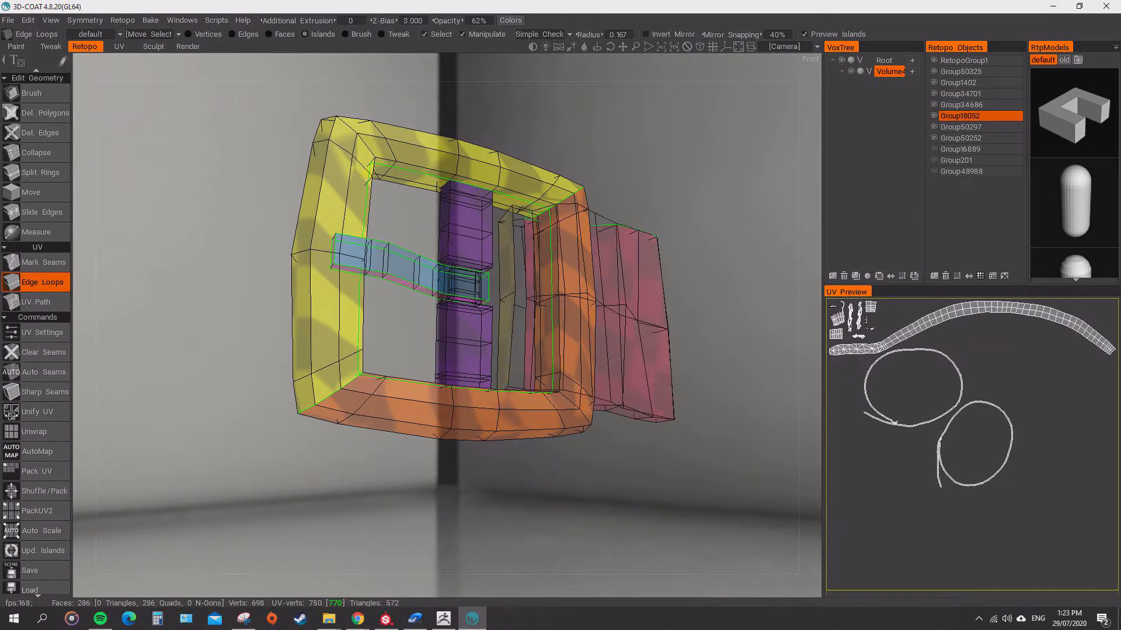
pyautogui.click(933, 149)
pyautogui.click(934, 160)
pyautogui.click(934, 171)
pyautogui.click(1017, 171)
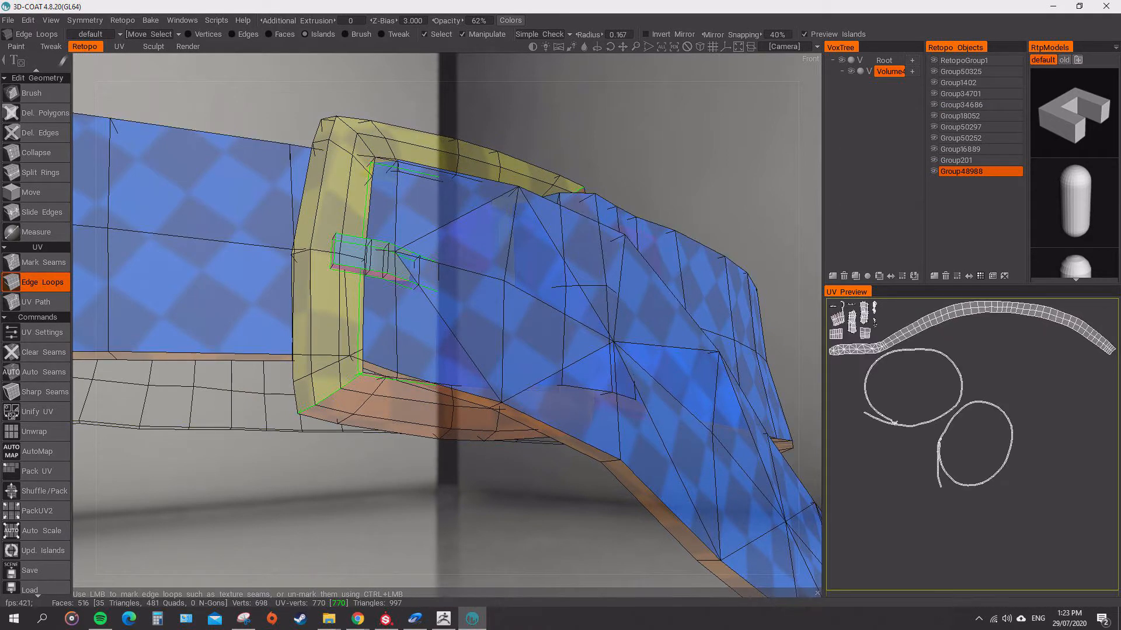
# Select the buckle frame's UV island and repack the belt's UV islands.
pyautogui.keyDown('alt'); pyautogui.moveTo(409, 496); pyautogui.dragTo(447, 569); pyautogui.keyUp('alt')
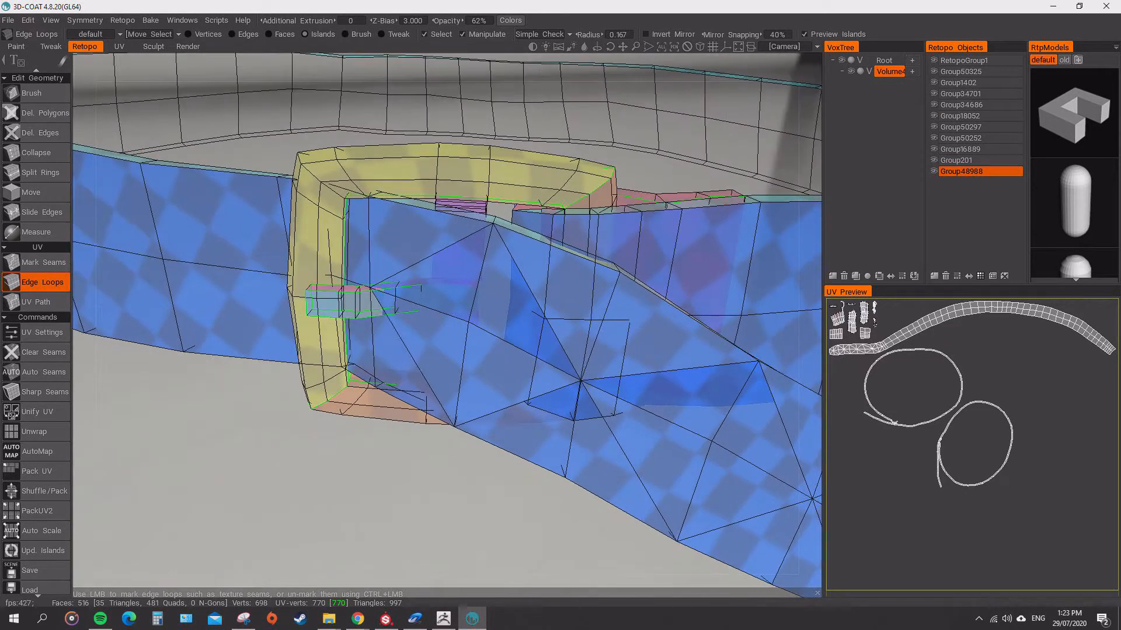
pyautogui.scroll(-2, 447, 496)
pyautogui.keyDown('alt'); pyautogui.moveTo(447, 496); pyautogui.dragTo(381, 399); pyautogui.keyUp('alt')
pyautogui.scroll(-4, 408, 403)
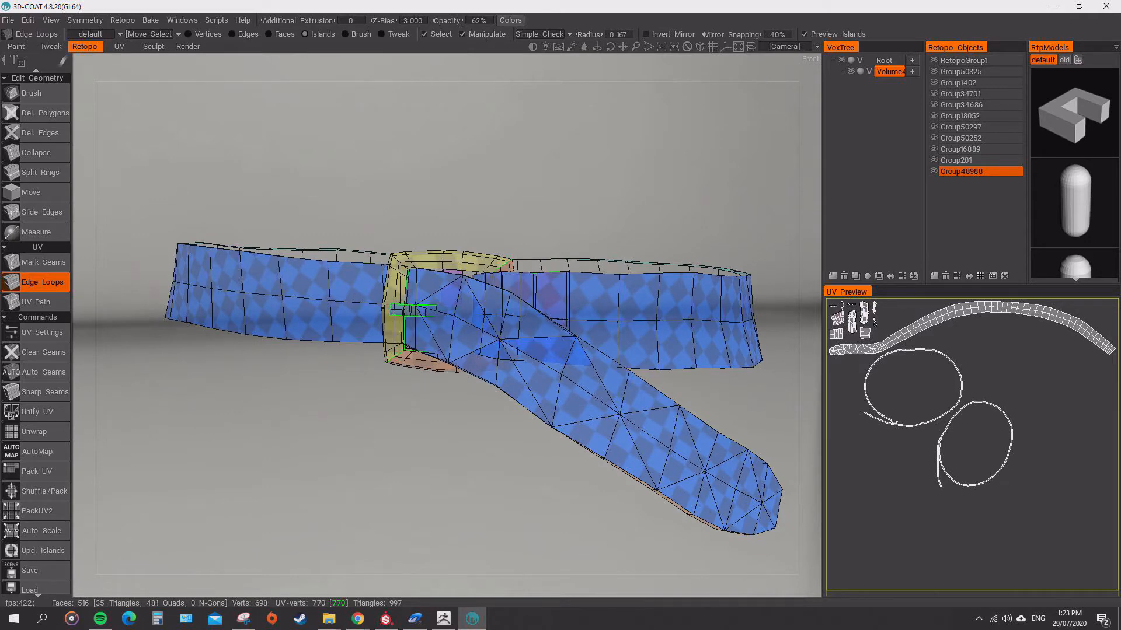
pyautogui.click(395, 288)
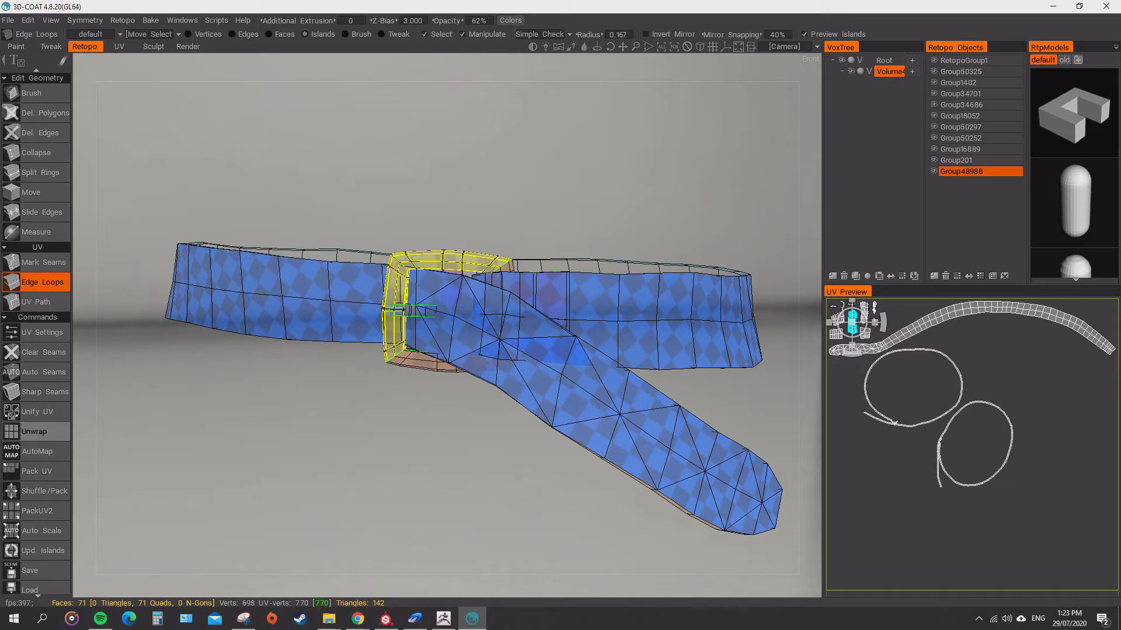
pyautogui.click(37, 471)
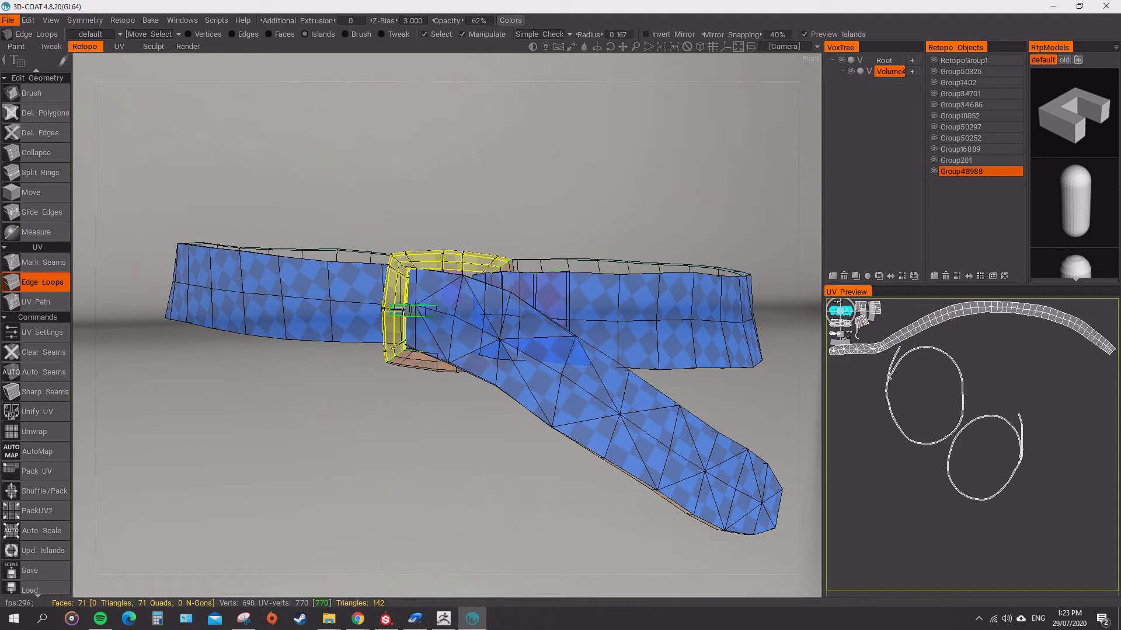
# Export the retopo object to the Belt folder, overwriting the existing Belt_02 OBJ file.
pyautogui.click(8, 20)
pyautogui.click(45, 190)
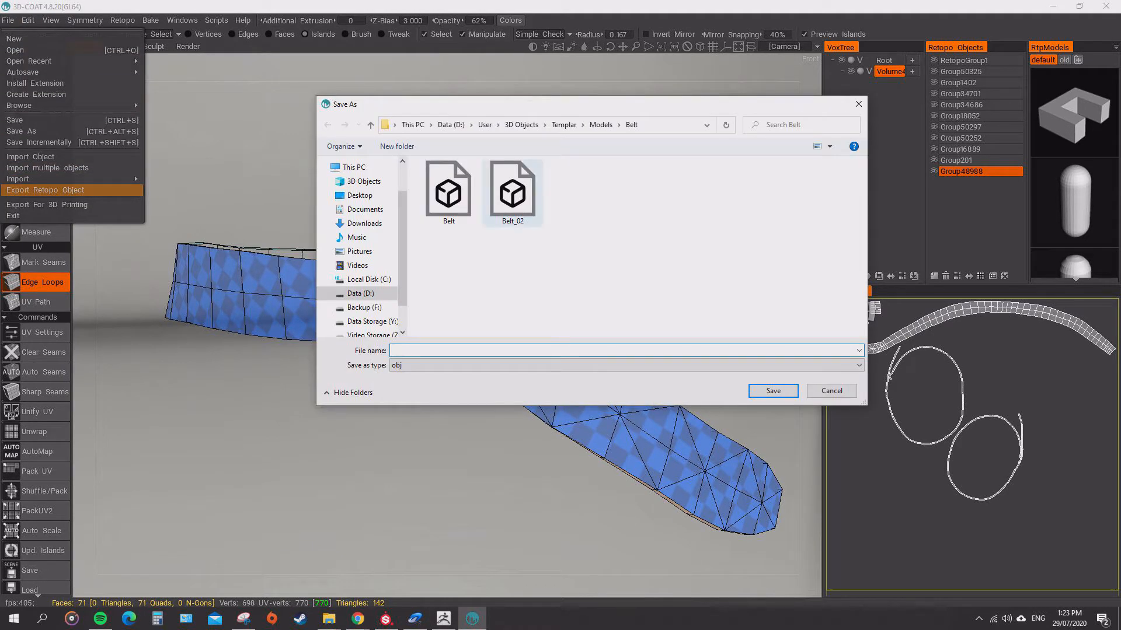
pyautogui.doubleClick(512, 193)
pyautogui.click(588, 310)
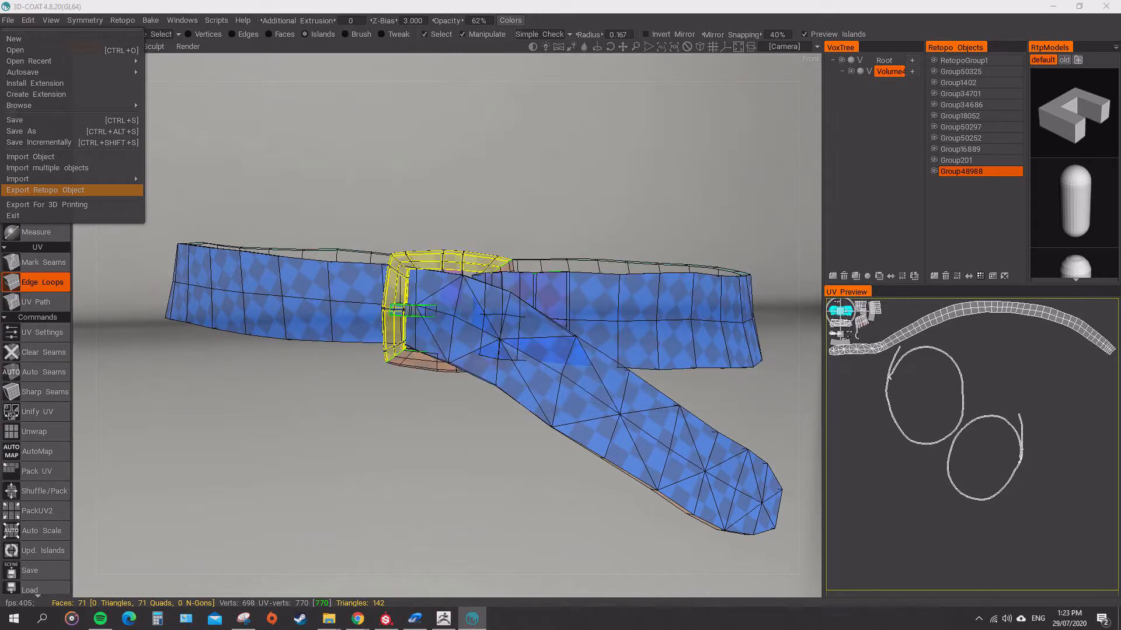
# Switch to ZBrush, import Belt_02 from the Models/Belt folder over the belt subtool, and rename that subtool Belt.
pyautogui.click(444, 619)
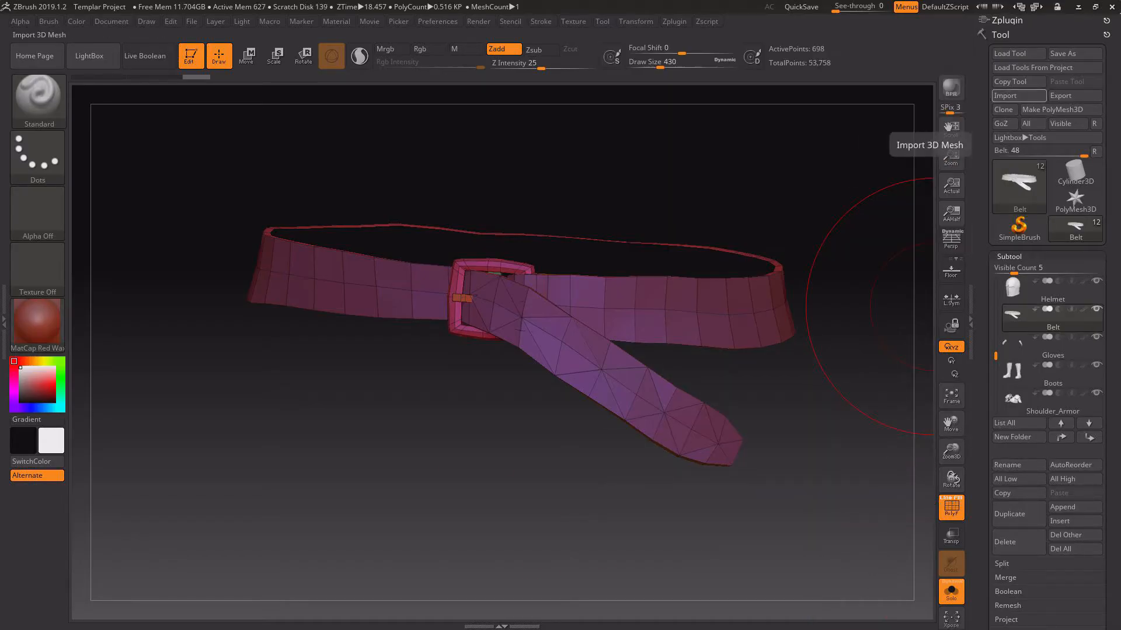
pyautogui.click(1013, 95)
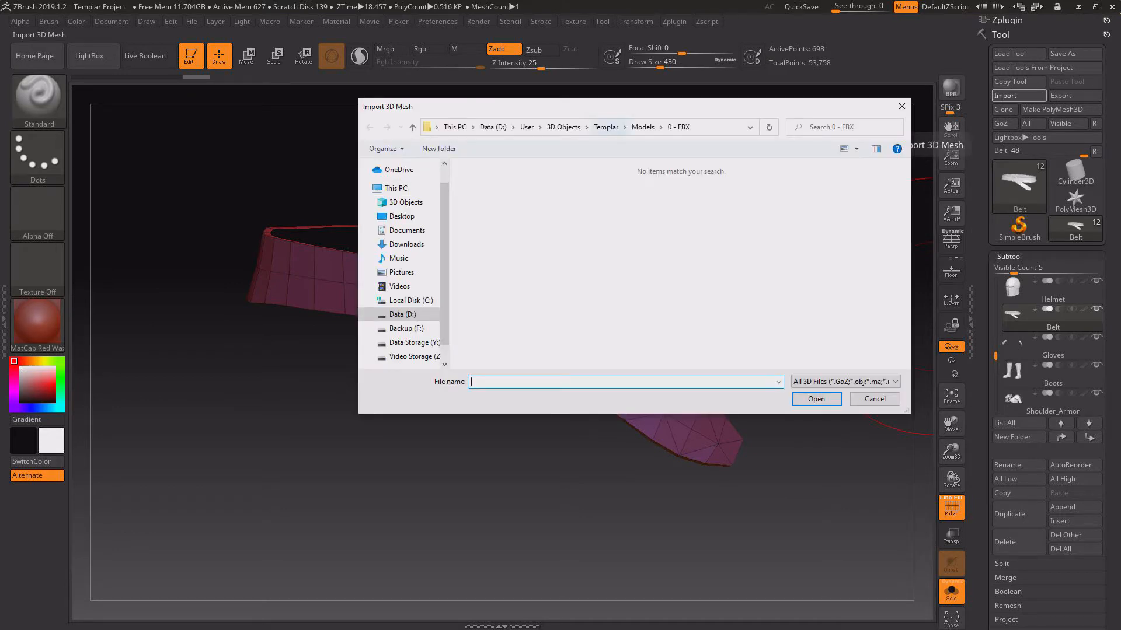
pyautogui.click(643, 126)
pyautogui.doubleClick(554, 192)
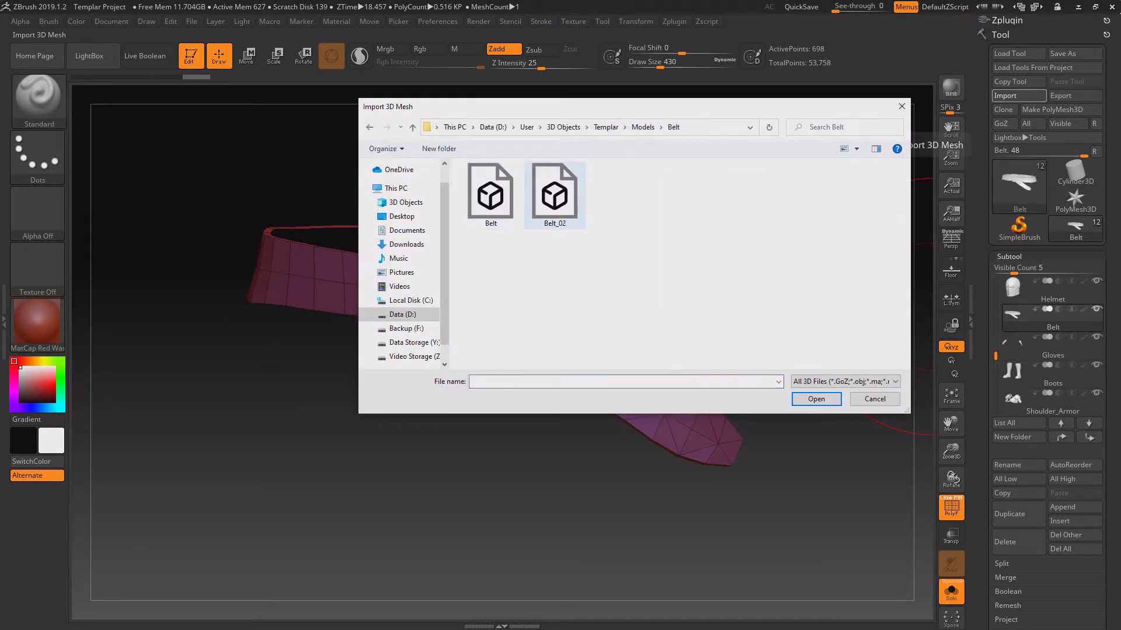
pyautogui.doubleClick(555, 195)
pyautogui.click(1018, 465)
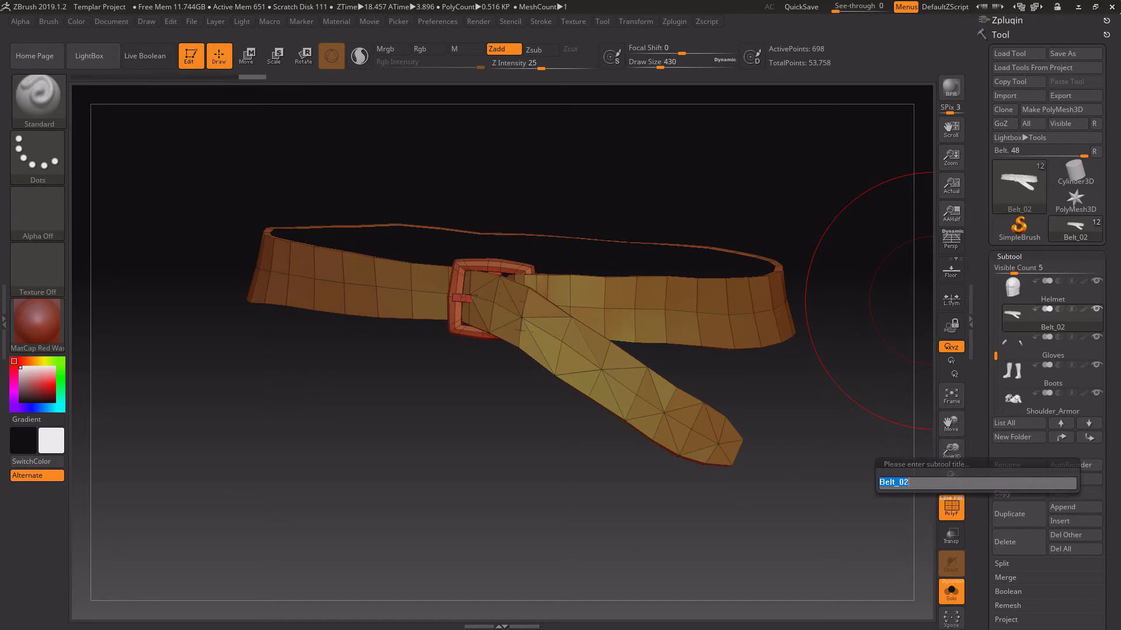
pyautogui.press('Return')
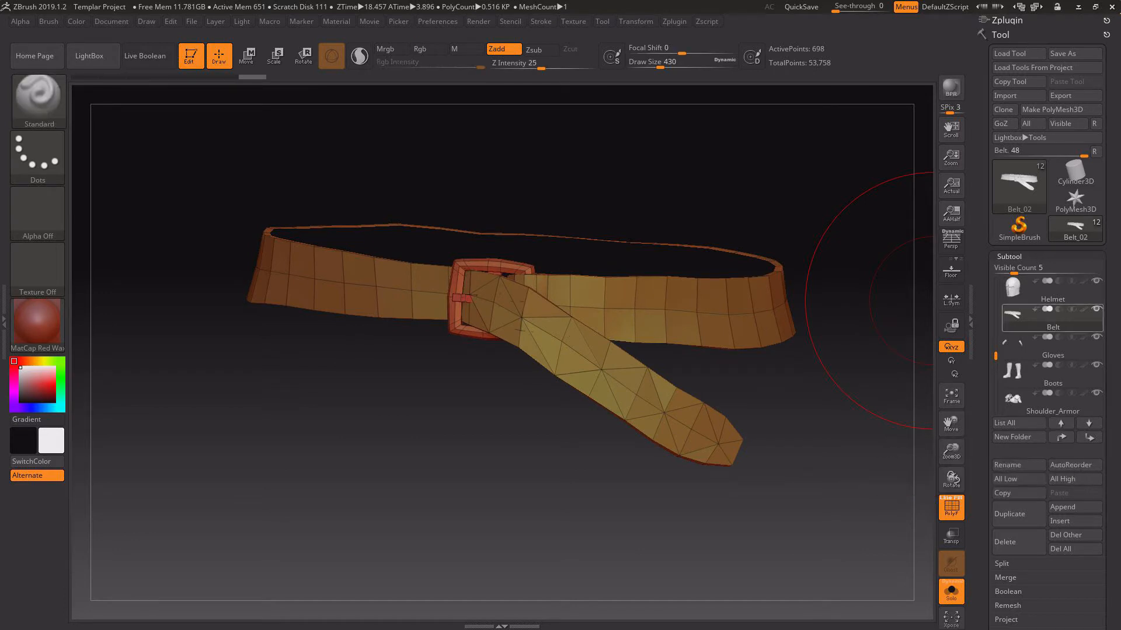
# Regroup the belt's polygroups with Auto Groups With UV and merge the similar groups.
pyautogui.click(1009, 256)
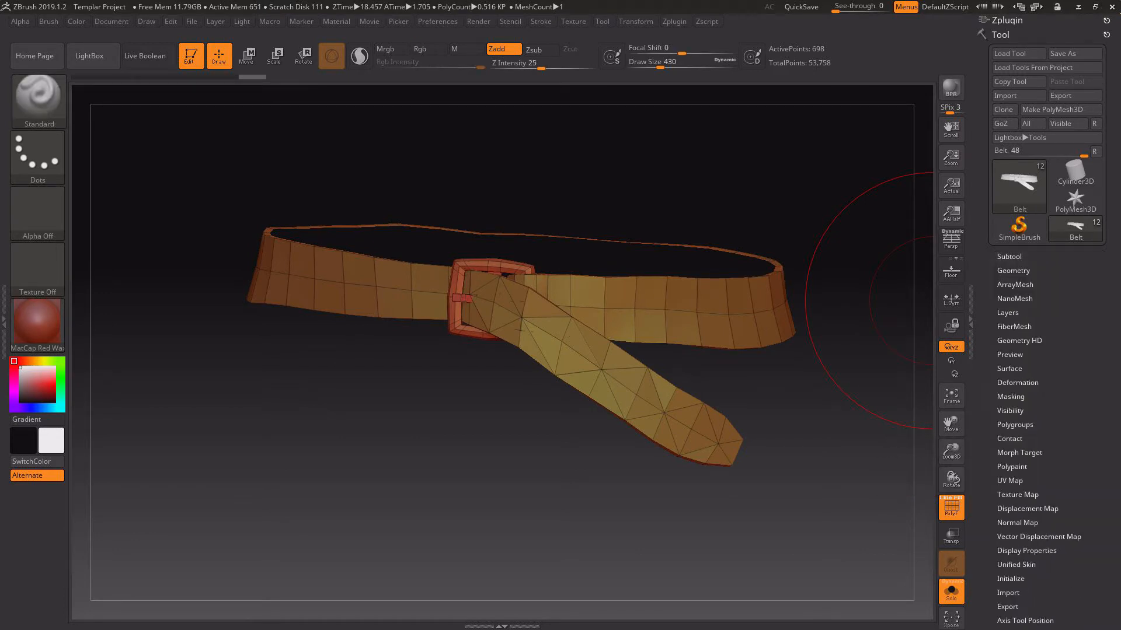
pyautogui.click(1014, 425)
pyautogui.click(1027, 451)
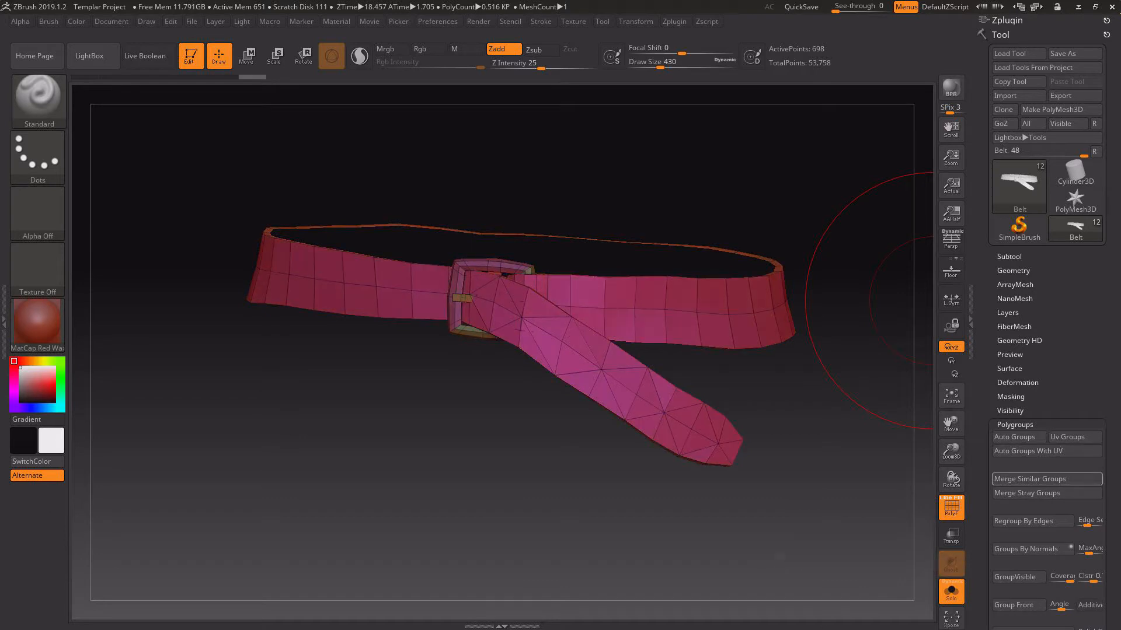
pyautogui.click(1029, 479)
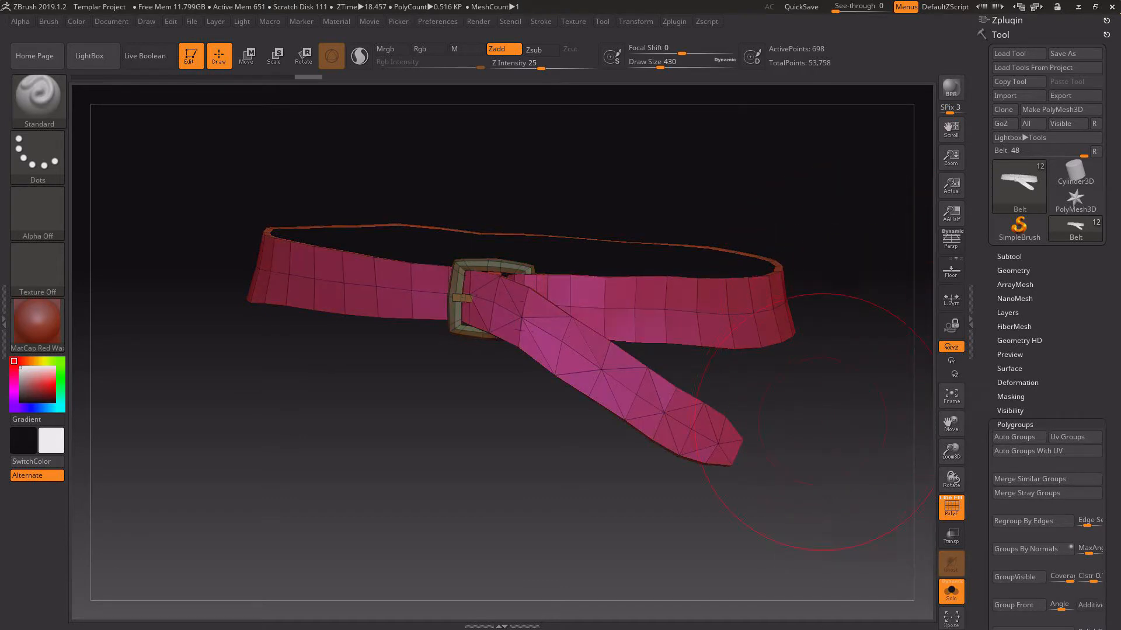
pyautogui.moveTo(820, 421); pyautogui.dragTo(736, 245)
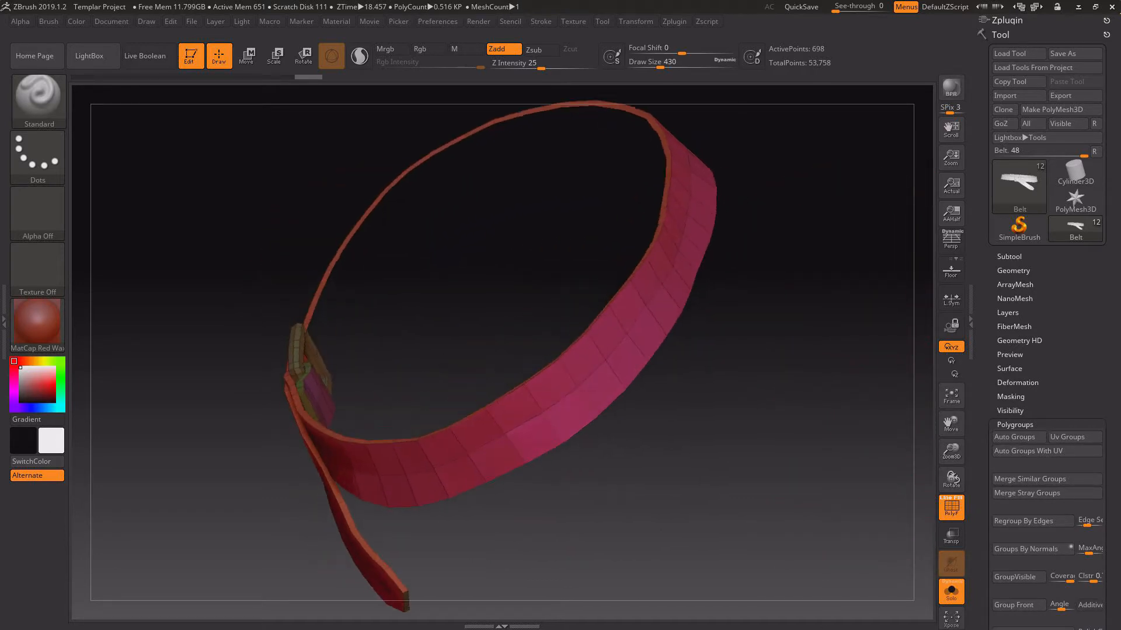
pyautogui.moveTo(397, 362); pyautogui.dragTo(527, 295)
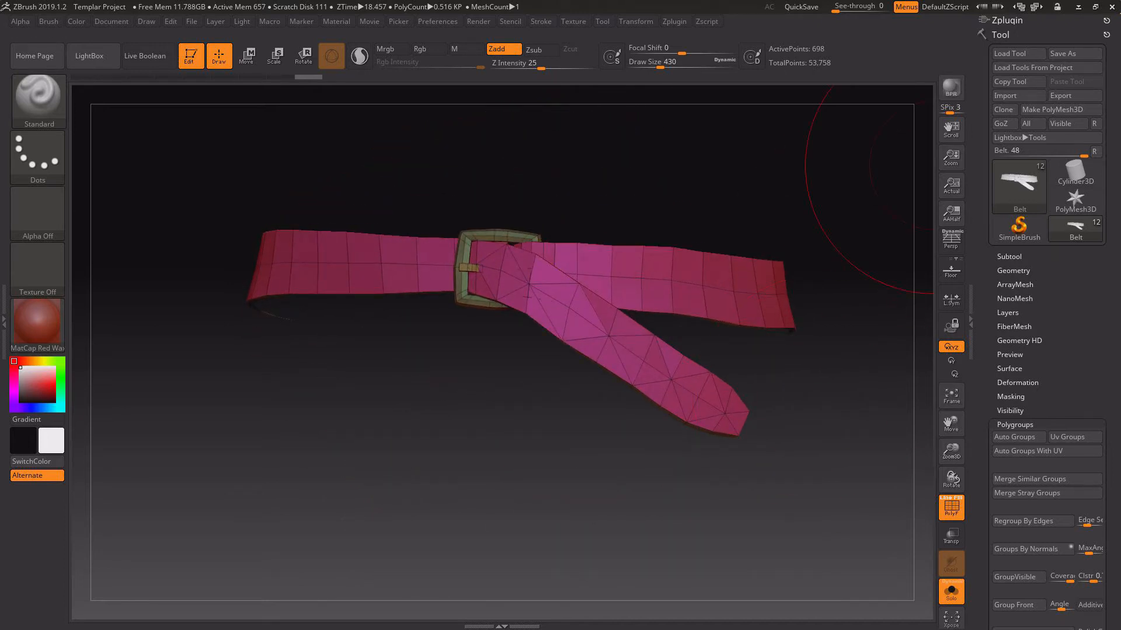
# Export the visible subtools as a binary FBX to the 0 - FBX folder, overwriting Templar_b.
pyautogui.click(1000, 20)
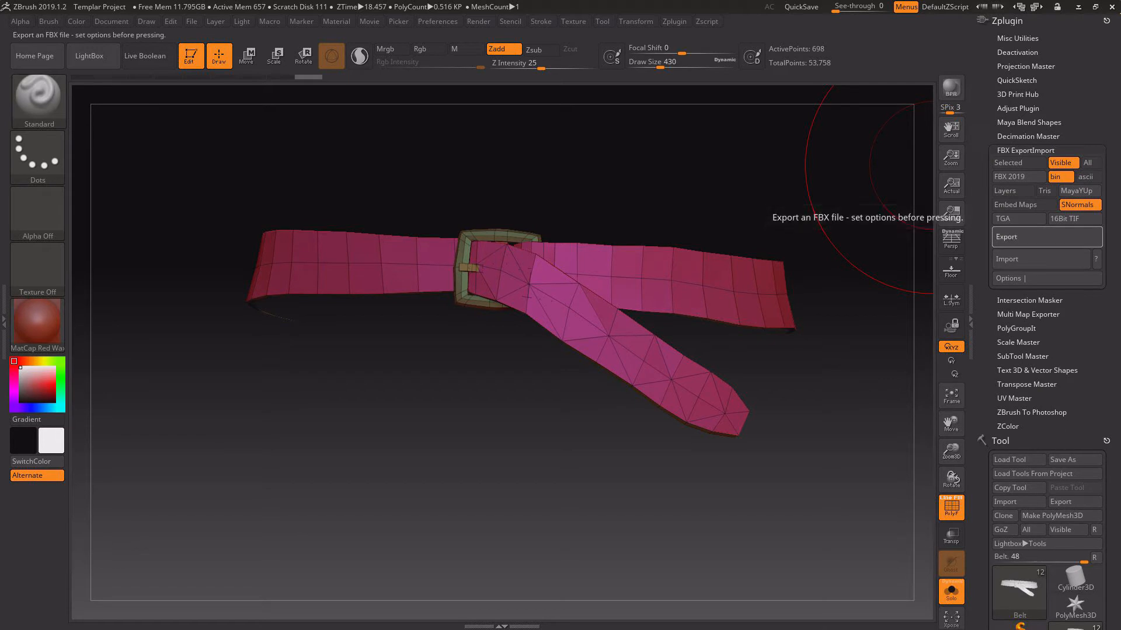
pyautogui.click(1027, 237)
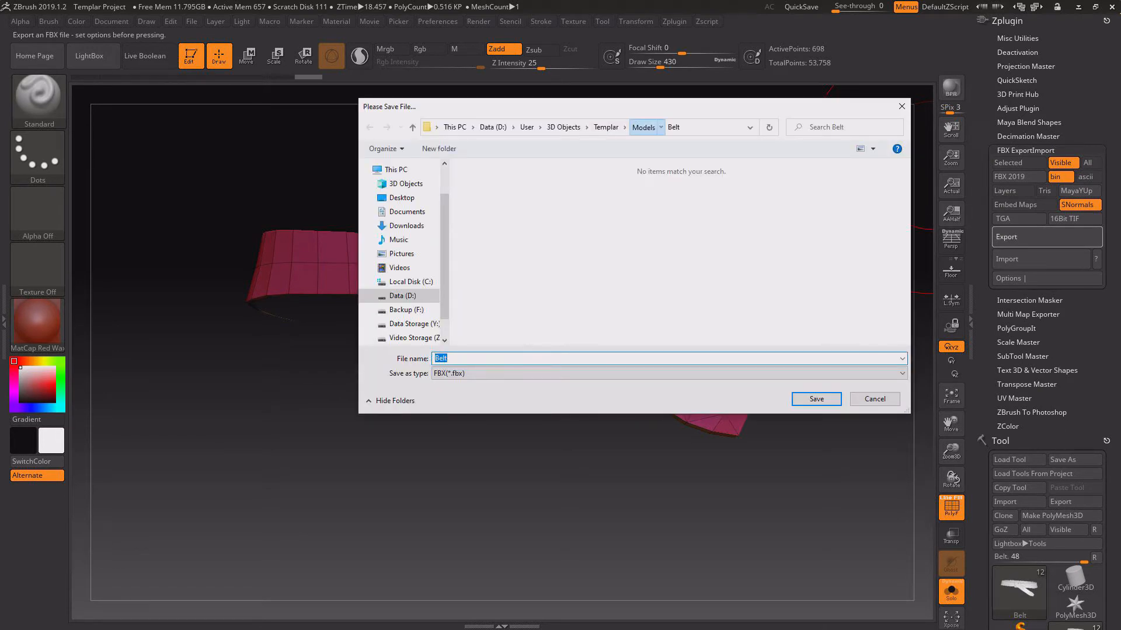
pyautogui.doubleClick(490, 196)
pyautogui.doubleClick(555, 196)
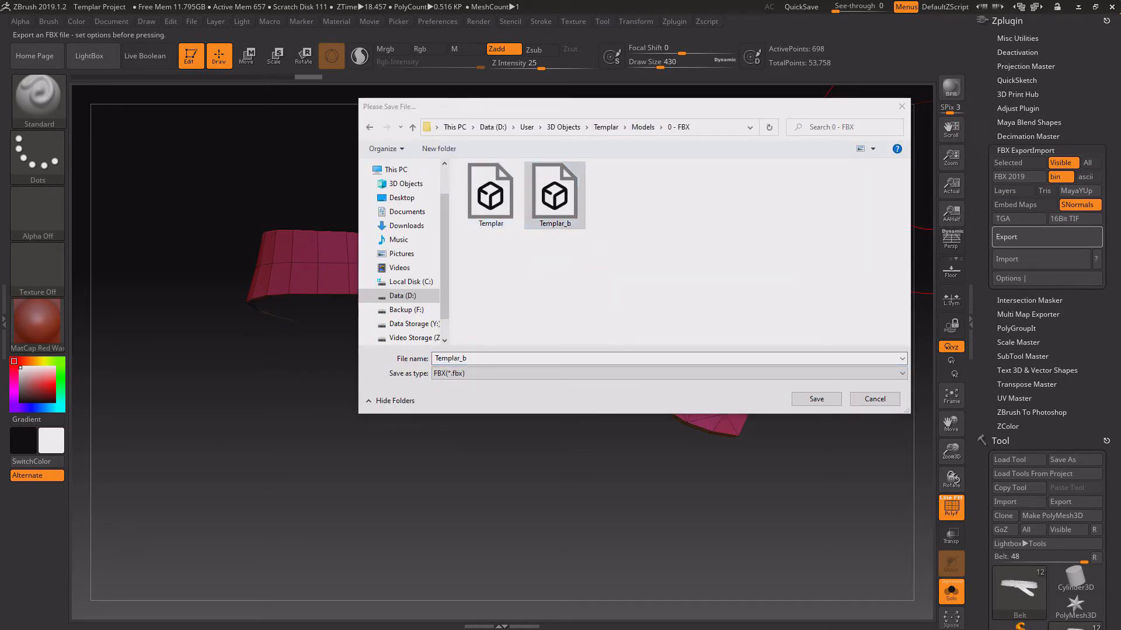
pyautogui.click(595, 313)
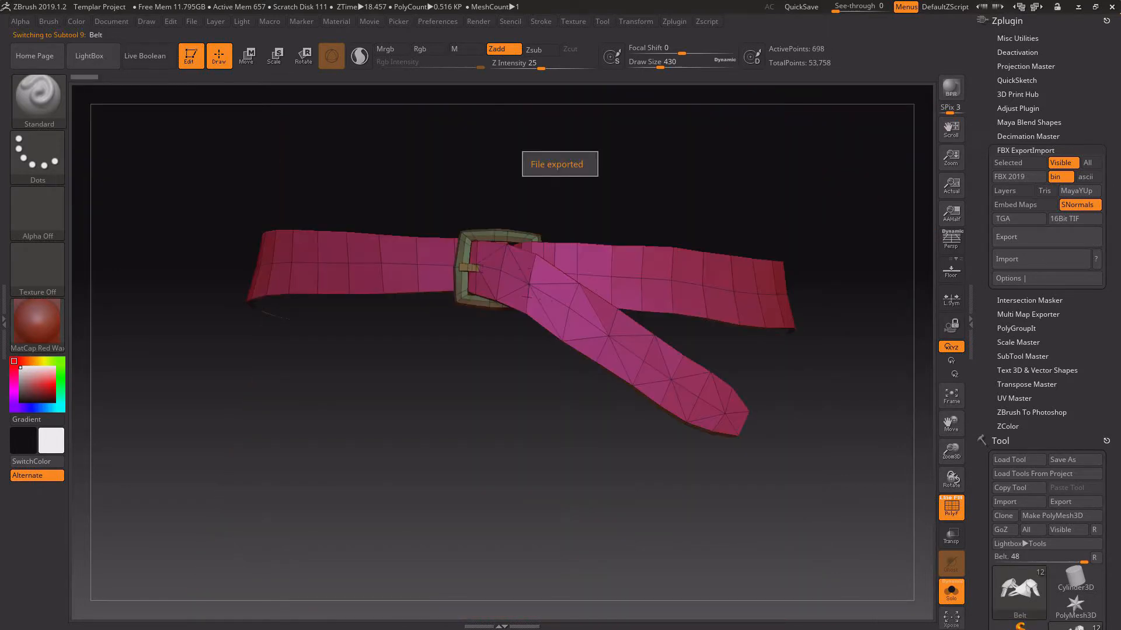
# Switch to Substance Painter and reload the project mesh from Templar_b in the project configuration.
pyautogui.hotkey('alt', 'Tab')
pyautogui.click(34, 21)
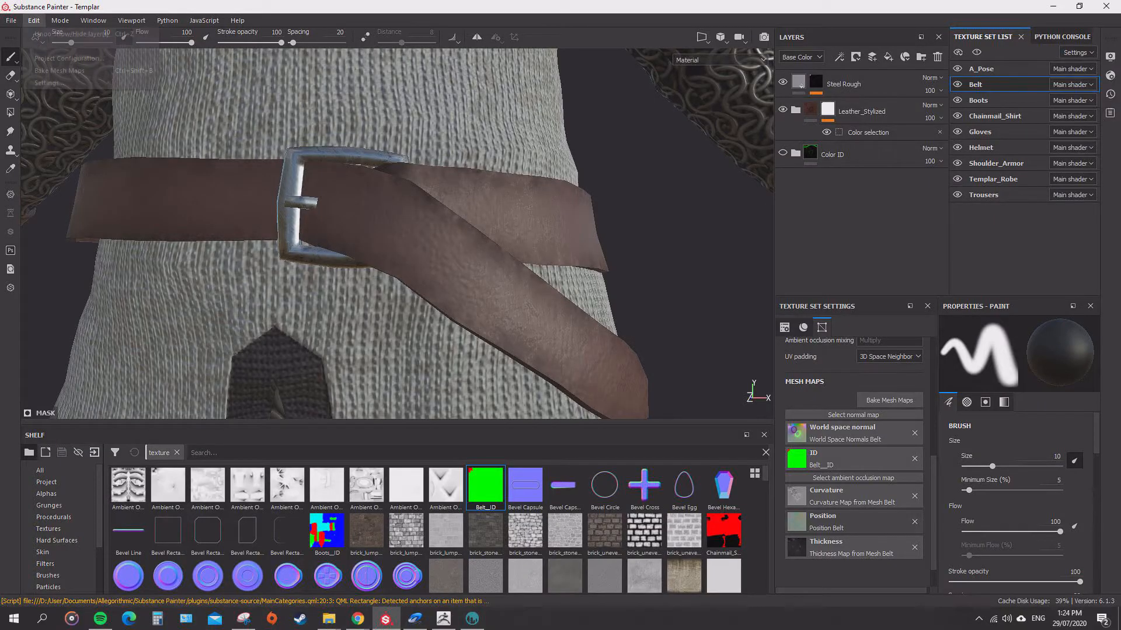
pyautogui.click(56, 58)
pyautogui.click(638, 219)
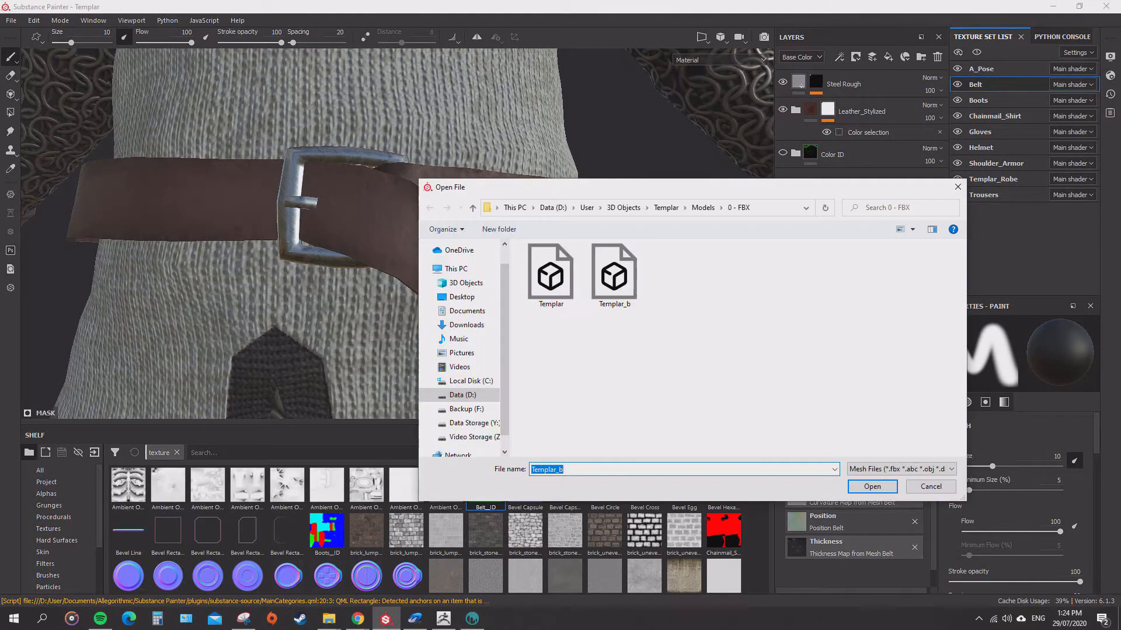
pyautogui.press('Return')
pyautogui.click(572, 402)
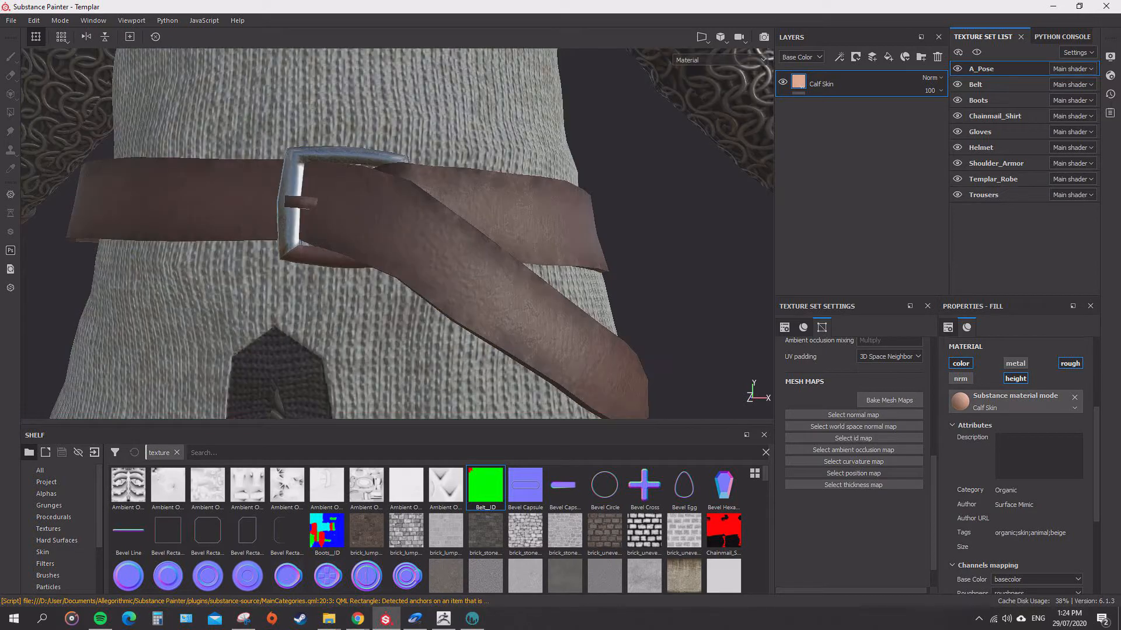
# In the Belt texture set, polygon-fill the buckle's remaining uncoloured faces on the Red layer's mask.
pyautogui.moveTo(373, 233)
pyautogui.keyDown('alt'); pyautogui.mouseDown()
pyautogui.moveTo(485, 233)
pyautogui.moveTo(356, 251)
pyautogui.moveTo(402, 232)
pyautogui.moveTo(373, 235)
pyautogui.mouseUp(); pyautogui.keyUp('alt')
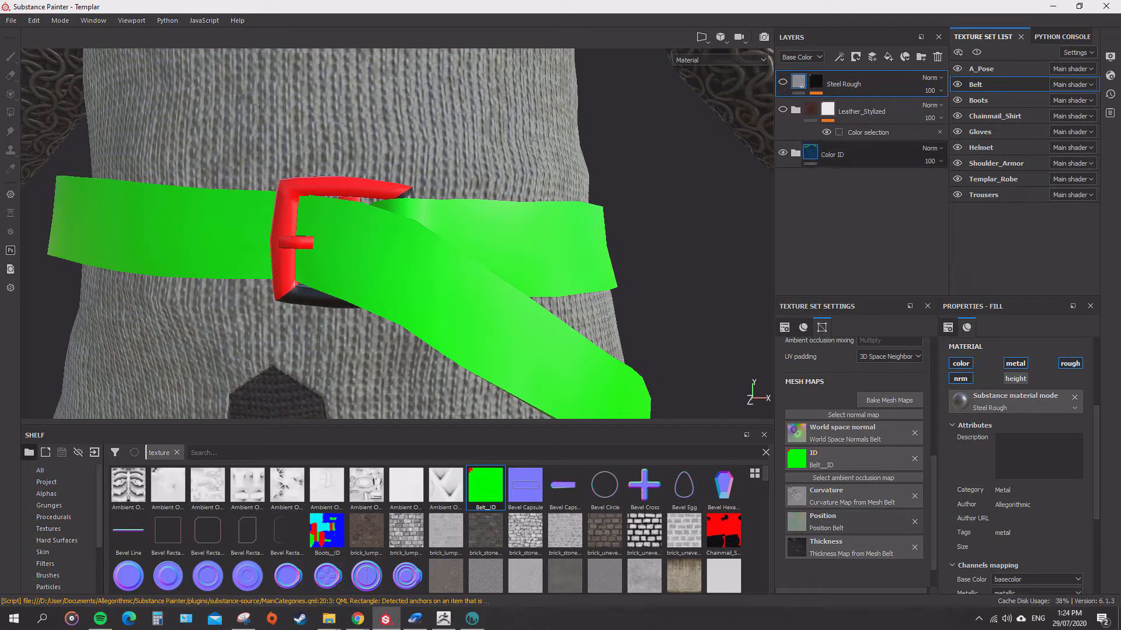
pyautogui.scroll(-3, 828, 236)
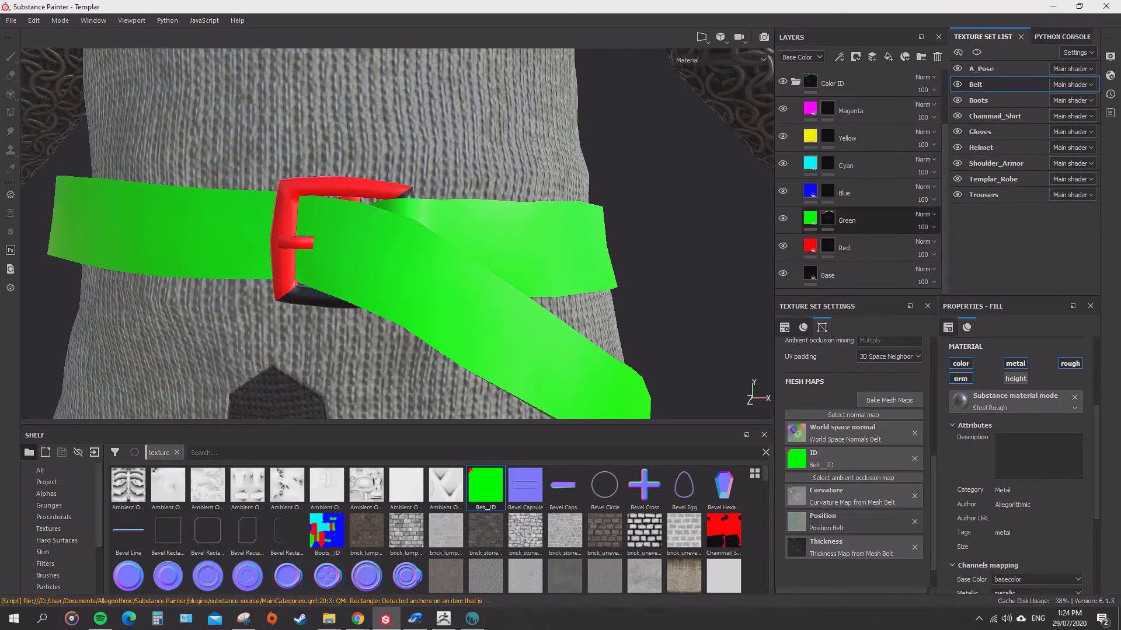
pyautogui.click(828, 246)
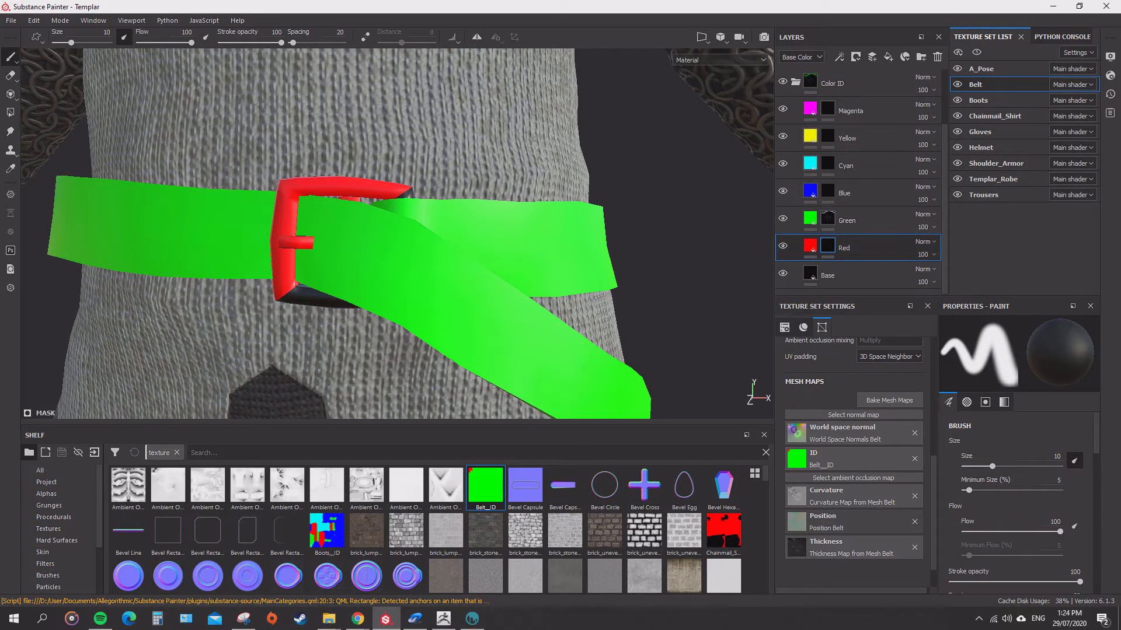
pyautogui.click(10, 112)
pyautogui.keyDown('alt'); pyautogui.moveTo(350, 204); pyautogui.dragTo(345, 234); pyautogui.keyUp('alt')
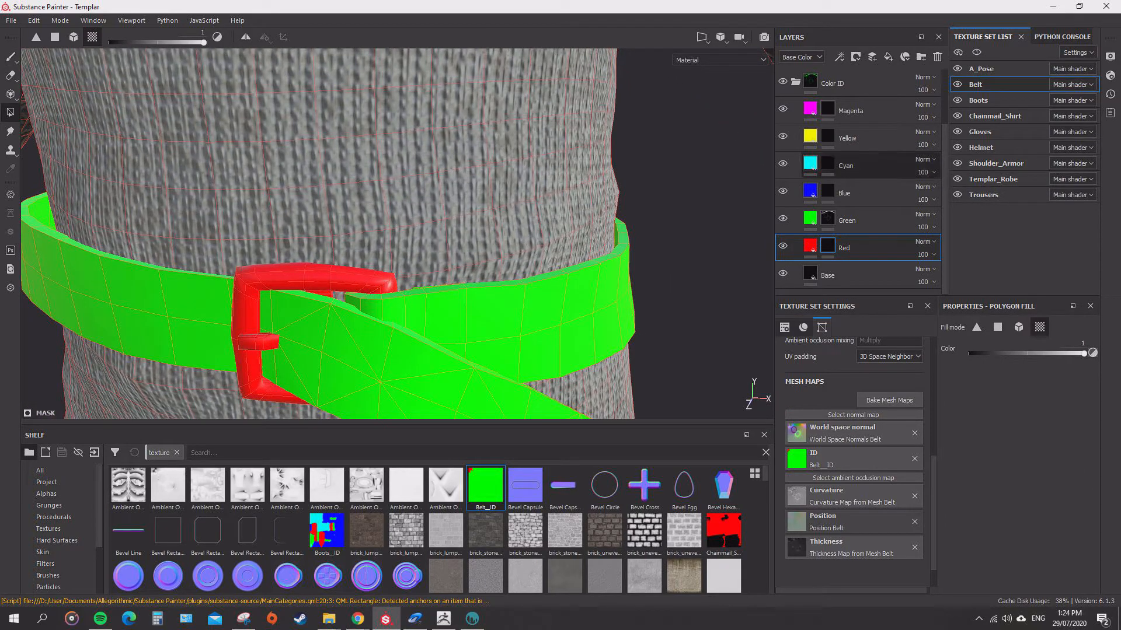
# Isolate the Belt texture set and check the colour ID fill around the belt and buckle.
pyautogui.click(976, 53)
pyautogui.keyDown('alt'); pyautogui.moveTo(409, 233); pyautogui.dragTo(572, 239); pyautogui.keyUp('alt')
pyautogui.keyDown('alt'); pyautogui.moveTo(373, 245); pyautogui.dragTo(344, 192); pyautogui.keyUp('alt')
pyautogui.scroll(-3, 373, 234)
pyautogui.keyDown('alt'); pyautogui.moveTo(374, 233); pyautogui.dragTo(310, 233); pyautogui.keyUp('alt')
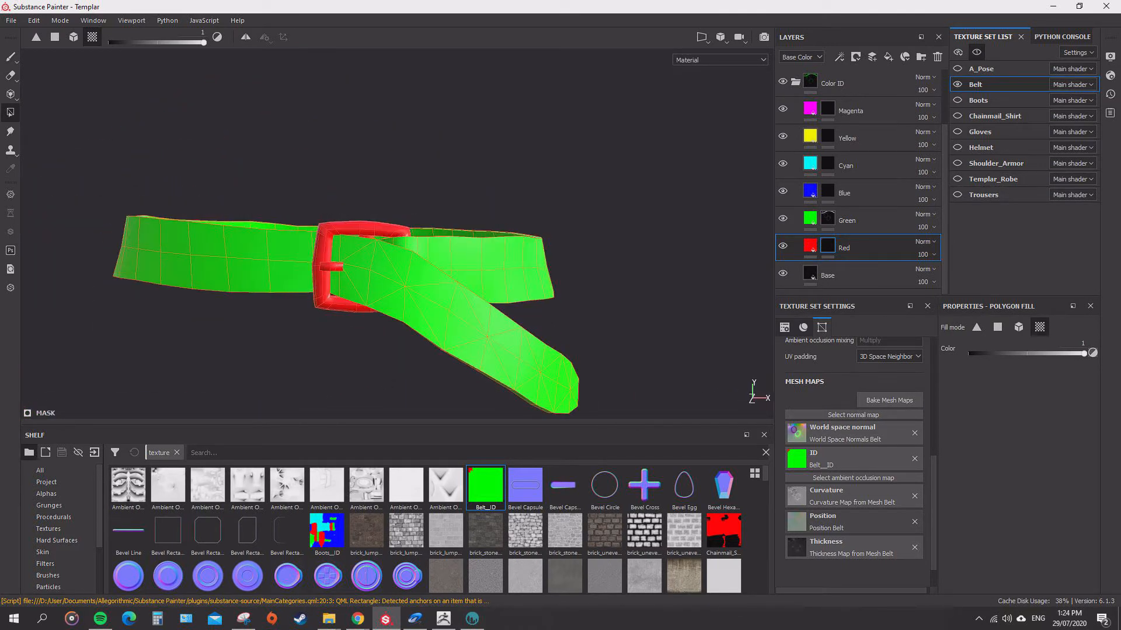
# Export the Belt texture with the iClone_Color_ID template to the Templar/Textures folder and open that output folder.
pyautogui.click(11, 21)
pyautogui.click(34, 225)
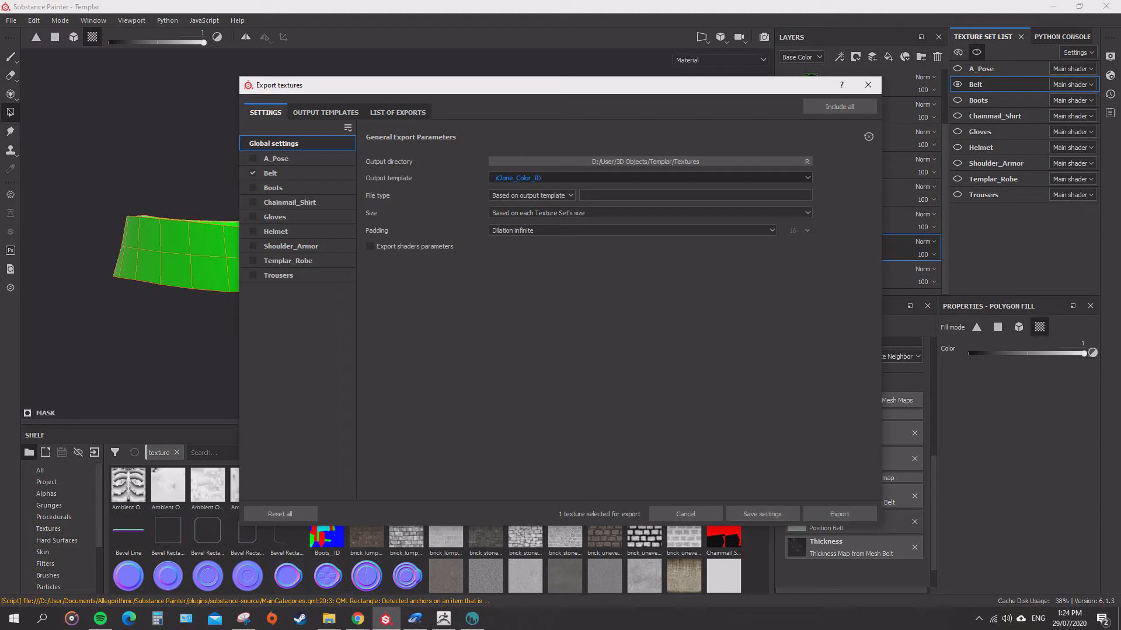
pyautogui.click(839, 513)
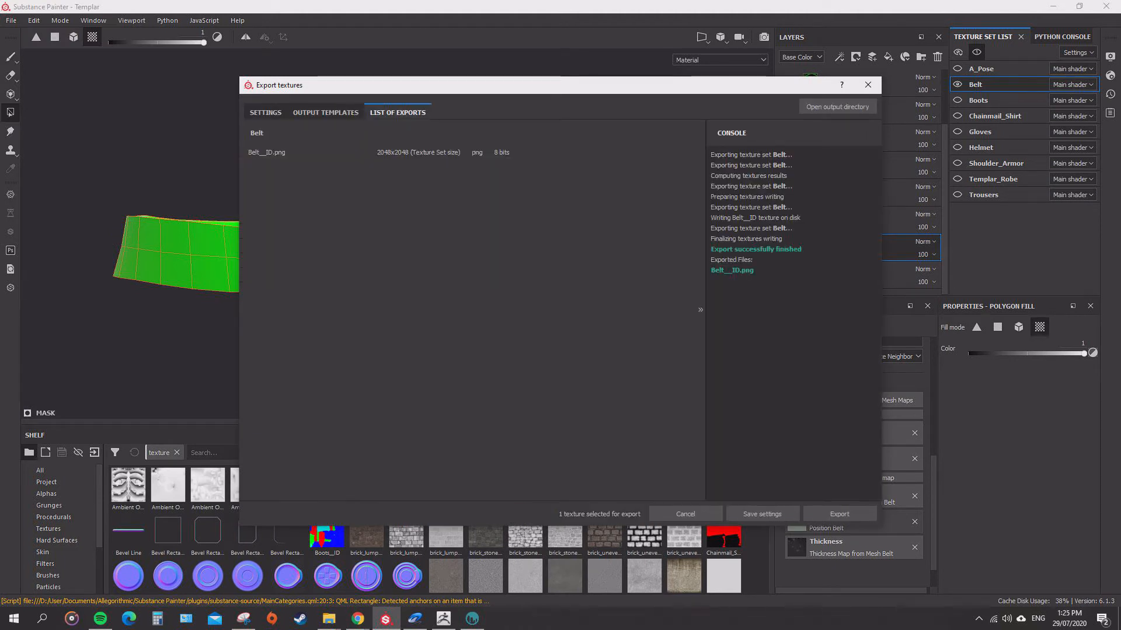
pyautogui.click(837, 107)
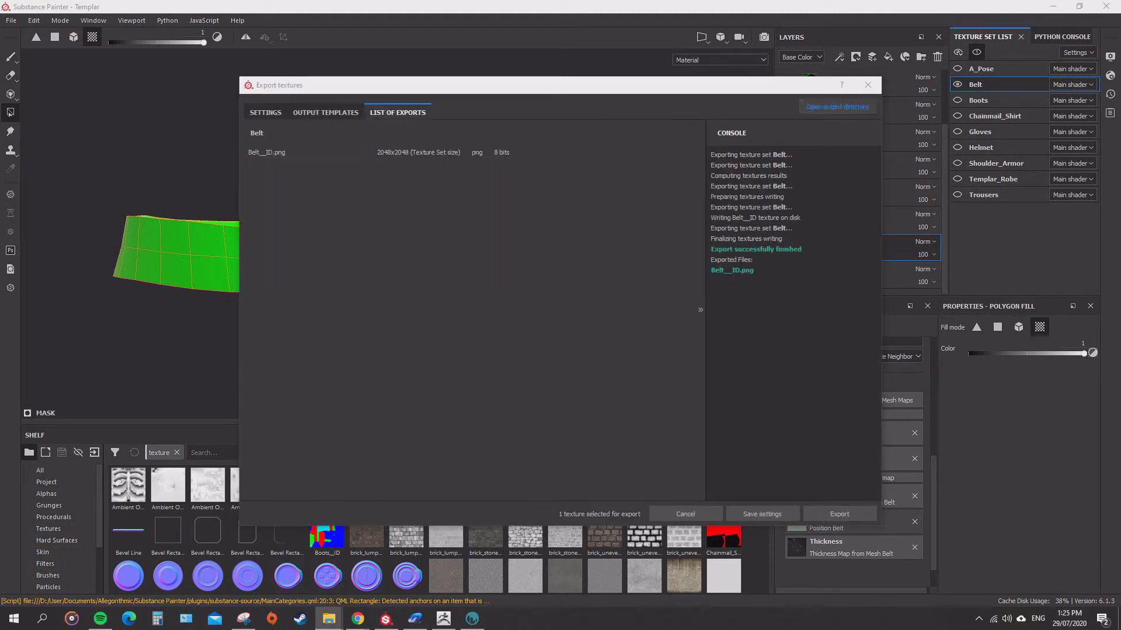
pyautogui.click(686, 514)
# Import the exported Belt__ID.png into the shelf as a texture resource.
pyautogui.moveTo(587, 629); pyautogui.dragTo(586, 536)
pyautogui.click(711, 188)
pyautogui.click(732, 231)
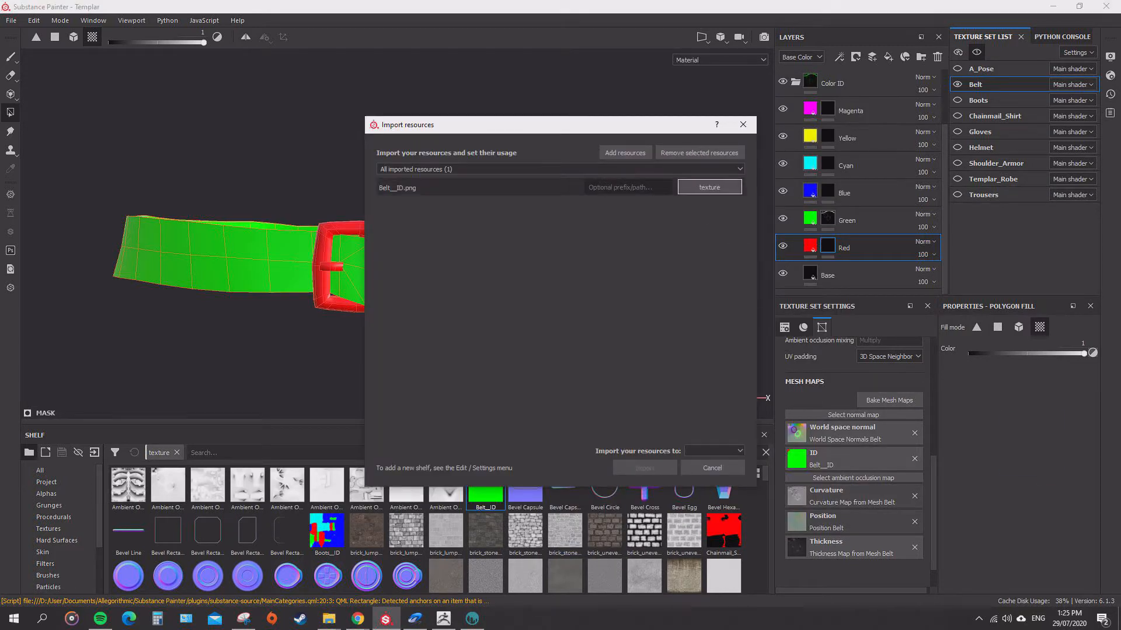
pyautogui.click(714, 451)
pyautogui.click(709, 469)
pyautogui.click(645, 468)
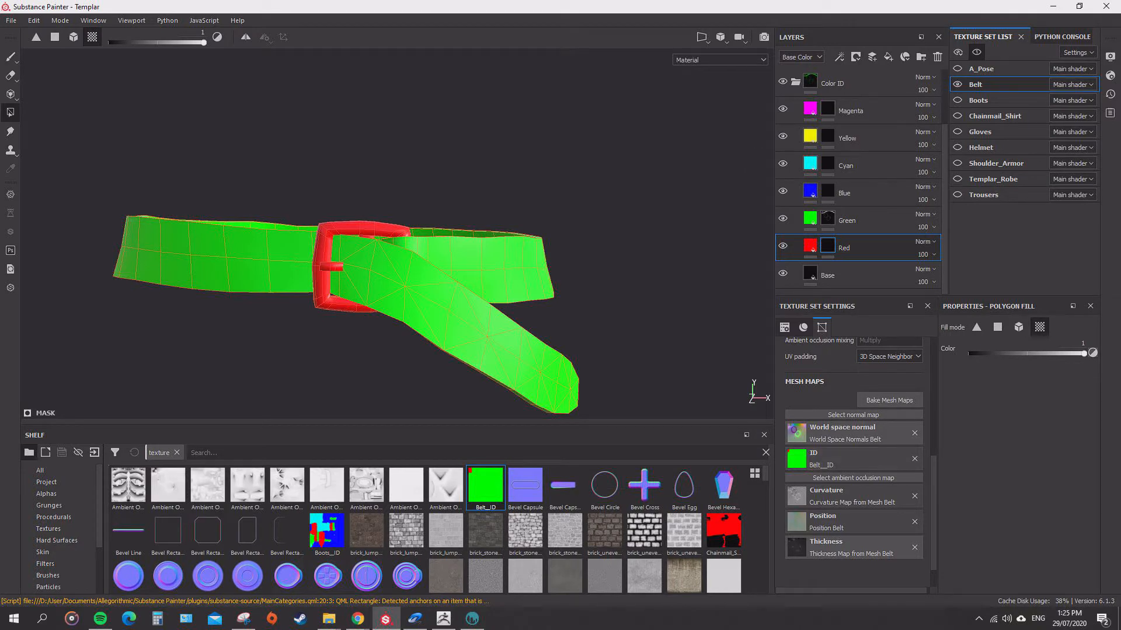
# Bake the Belt mesh maps at 2048 without Normal and ID, and show the Leather_Stylized and Steel Rough layers.
pyautogui.scroll(3, 823, 186)
pyautogui.click(796, 154)
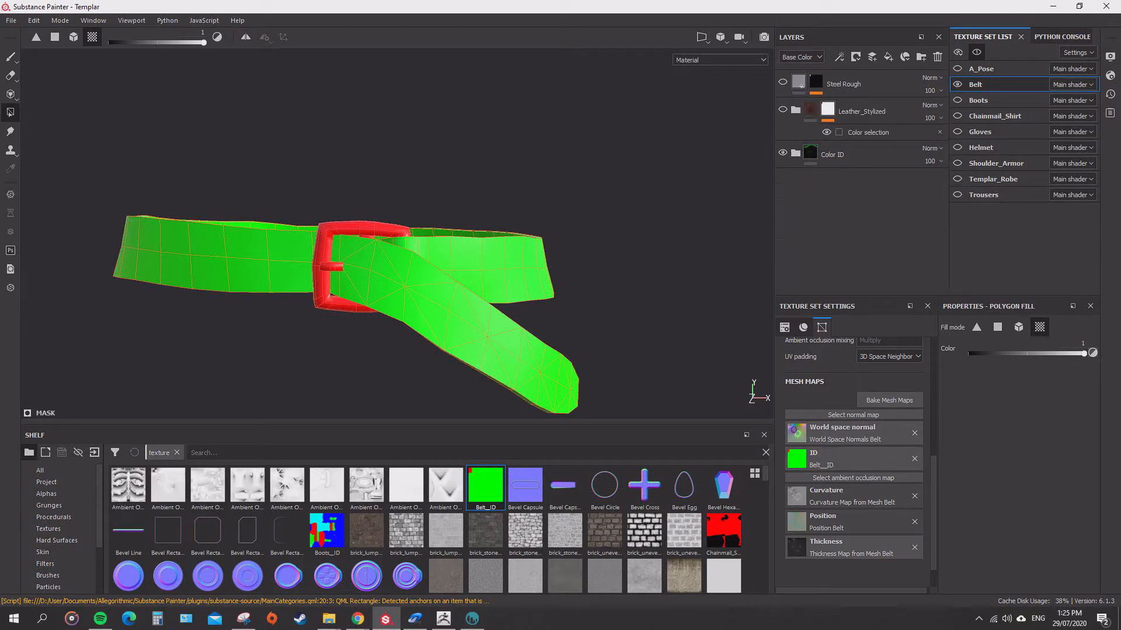
pyautogui.click(889, 400)
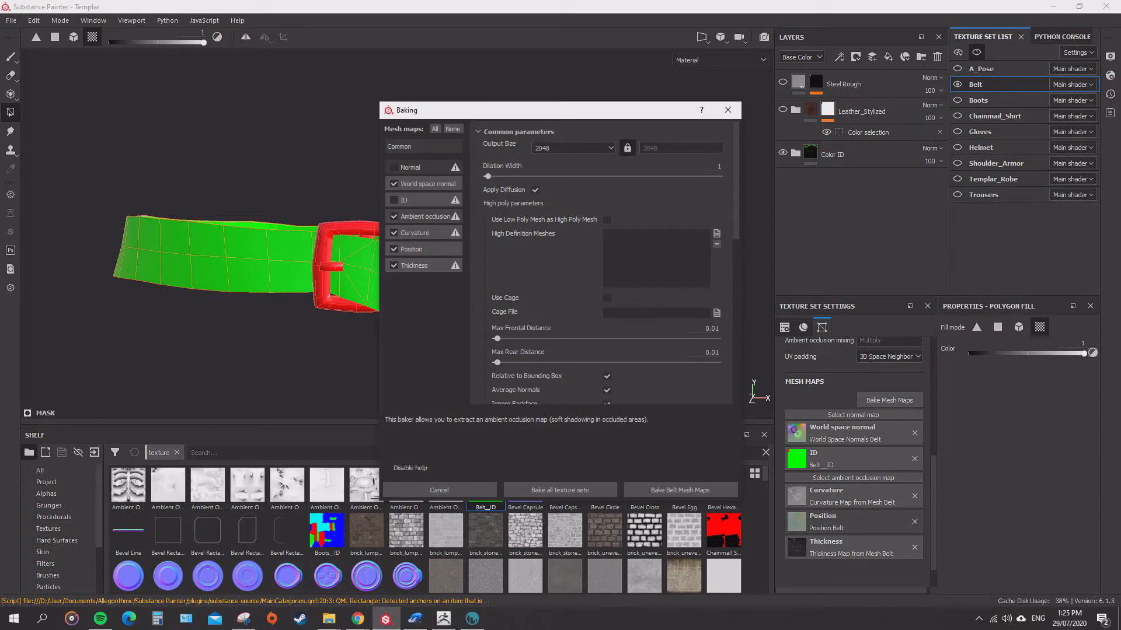
pyautogui.click(680, 491)
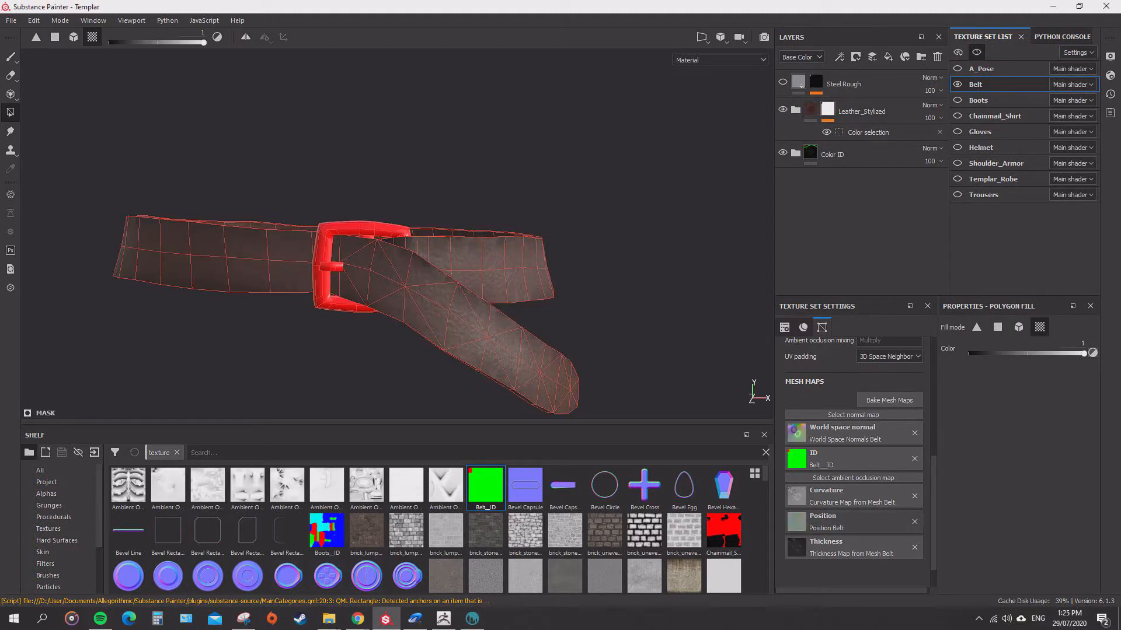
pyautogui.keyDown('alt'); pyautogui.moveTo(409, 327); pyautogui.dragTo(356, 304); pyautogui.keyUp('alt')
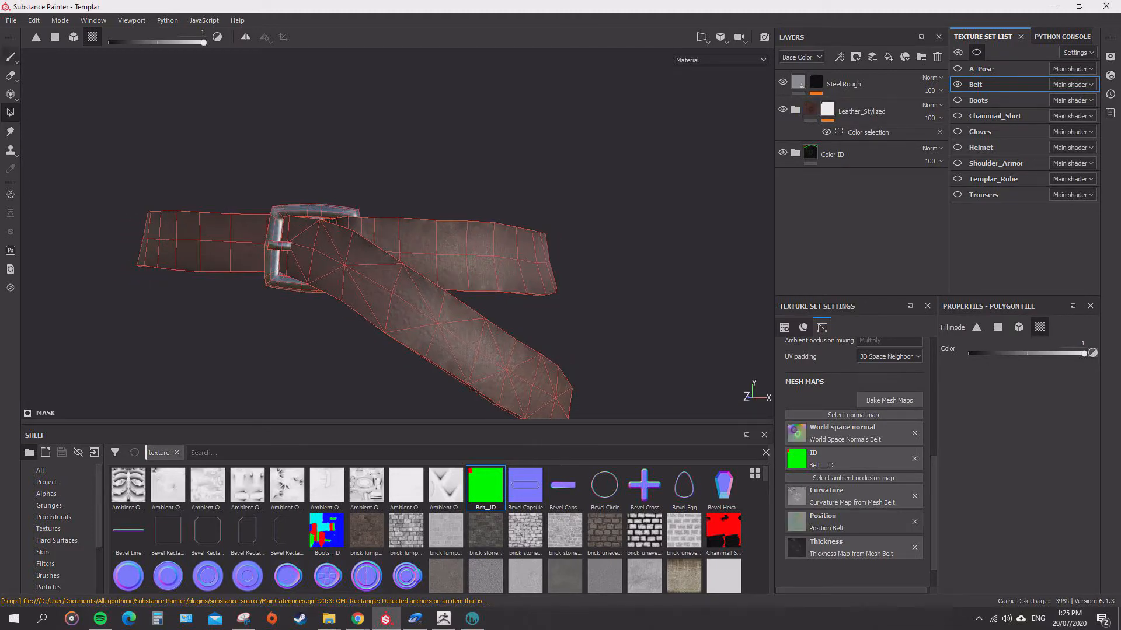
# Switch to the Paint tool and examine the isolated belt's leather and steel buckle materials from all sides.
pyautogui.click(10, 56)
pyautogui.keyDown('alt'); pyautogui.moveTo(548, 172); pyautogui.dragTo(589, 184); pyautogui.keyUp('alt')
pyautogui.keyDown('alt'); pyautogui.moveTo(589, 184); pyautogui.dragTo(648, 170, button='right'); pyautogui.keyUp('alt')
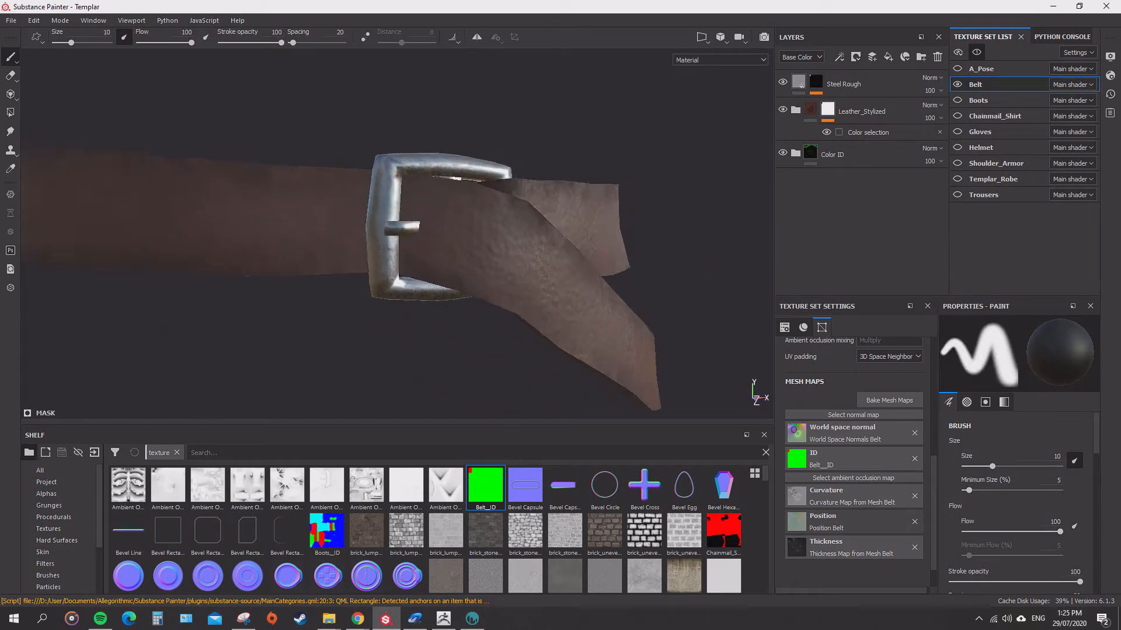
pyautogui.keyDown('alt'); pyautogui.moveTo(648, 169); pyautogui.dragTo(643, 192); pyautogui.keyUp('alt')
pyautogui.keyDown('alt'); pyautogui.moveTo(643, 193); pyautogui.dragTo(545, 150, button='right'); pyautogui.keyUp('alt')
pyautogui.moveTo(546, 150)
pyautogui.keyDown('alt'); pyautogui.mouseDown()
pyautogui.moveTo(607, 110)
pyautogui.moveTo(558, 157)
pyautogui.moveTo(496, 139)
pyautogui.moveTo(498, 181)
pyautogui.moveTo(508, 99)
pyautogui.moveTo(487, 131)
pyautogui.moveTo(493, 199)
pyautogui.moveTo(511, 153)
pyautogui.moveTo(558, 149)
pyautogui.moveTo(571, 128)
pyautogui.mouseUp(); pyautogui.keyUp('alt')
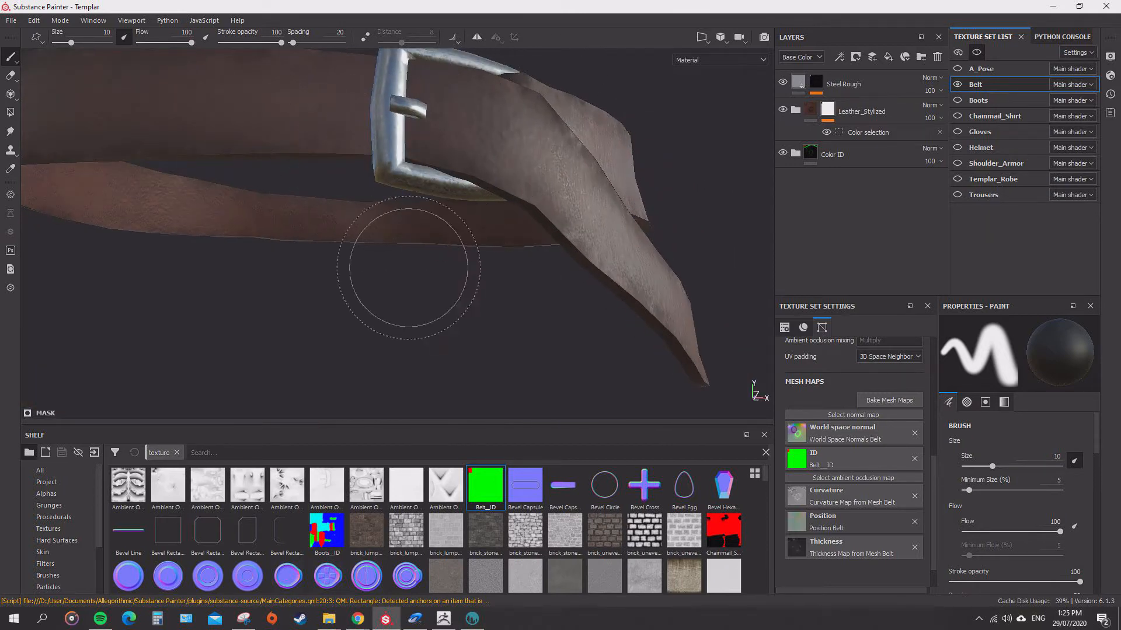
pyautogui.keyDown('alt'); pyautogui.moveTo(409, 268); pyautogui.dragTo(494, 232); pyautogui.keyUp('alt')
pyautogui.moveTo(566, 330)
pyautogui.keyDown('alt'); pyautogui.mouseDown()
pyautogui.moveTo(496, 117)
pyautogui.moveTo(265, 76)
pyautogui.moveTo(231, 189)
pyautogui.mouseUp(); pyautogui.keyUp('alt')
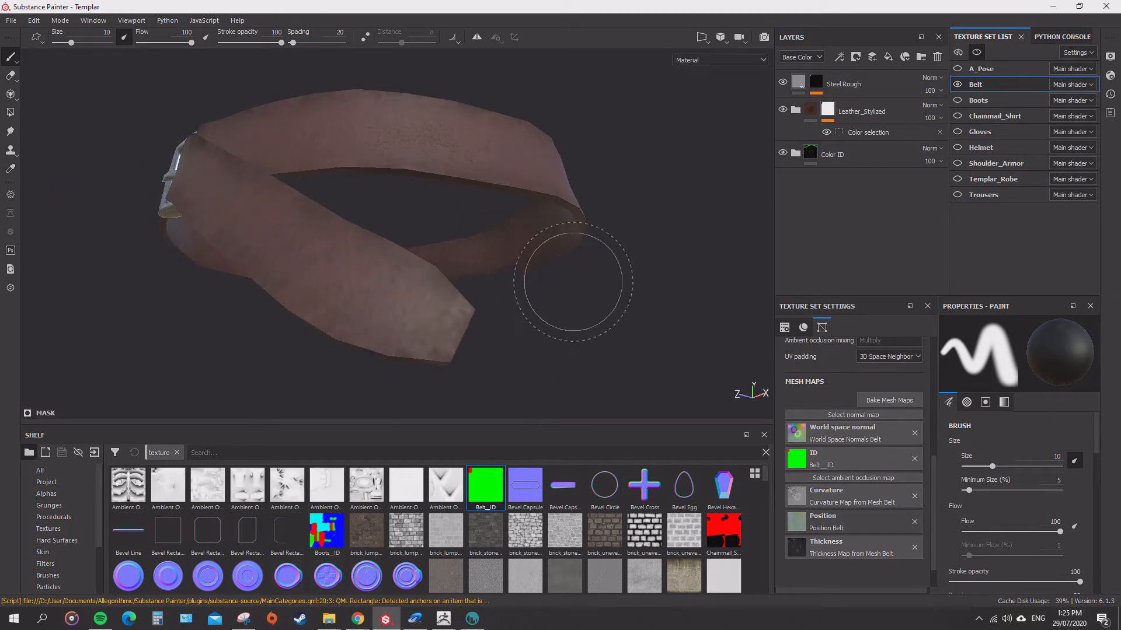
pyautogui.moveTo(573, 282)
pyautogui.keyDown('alt'); pyautogui.mouseDown()
pyautogui.moveTo(449, 205)
pyautogui.moveTo(210, 195)
pyautogui.mouseUp(); pyautogui.keyUp('alt')
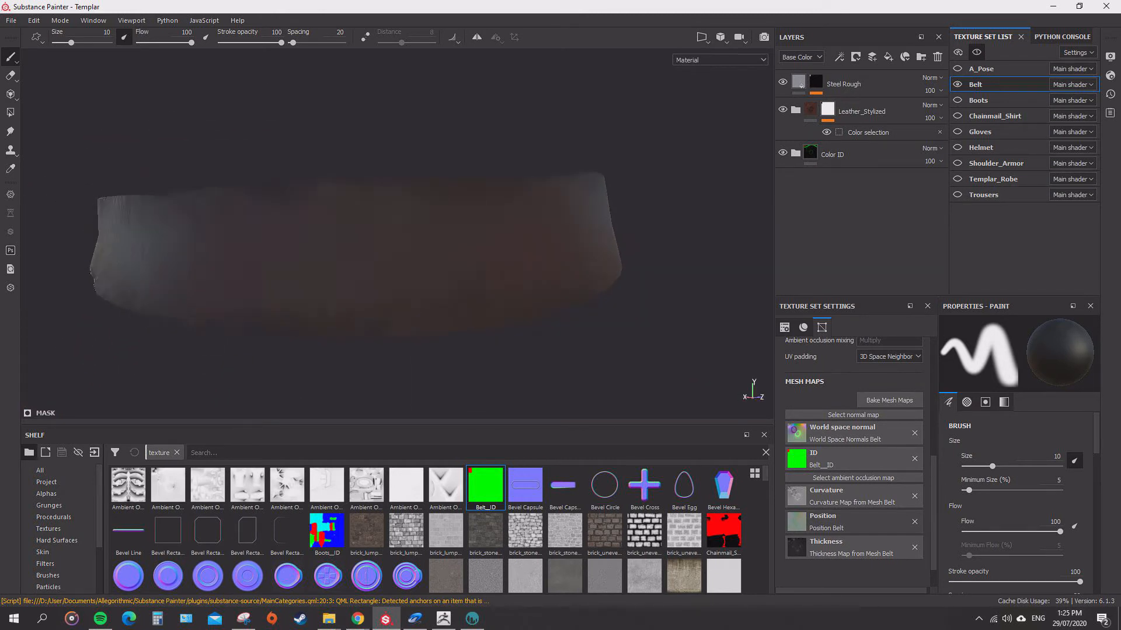
pyautogui.keyDown('alt'); pyautogui.moveTo(623, 359); pyautogui.dragTo(483, 264); pyautogui.keyUp('alt')
pyautogui.keyDown('alt'); pyautogui.moveTo(482, 265); pyautogui.dragTo(569, 298, button='right'); pyautogui.keyUp('alt')
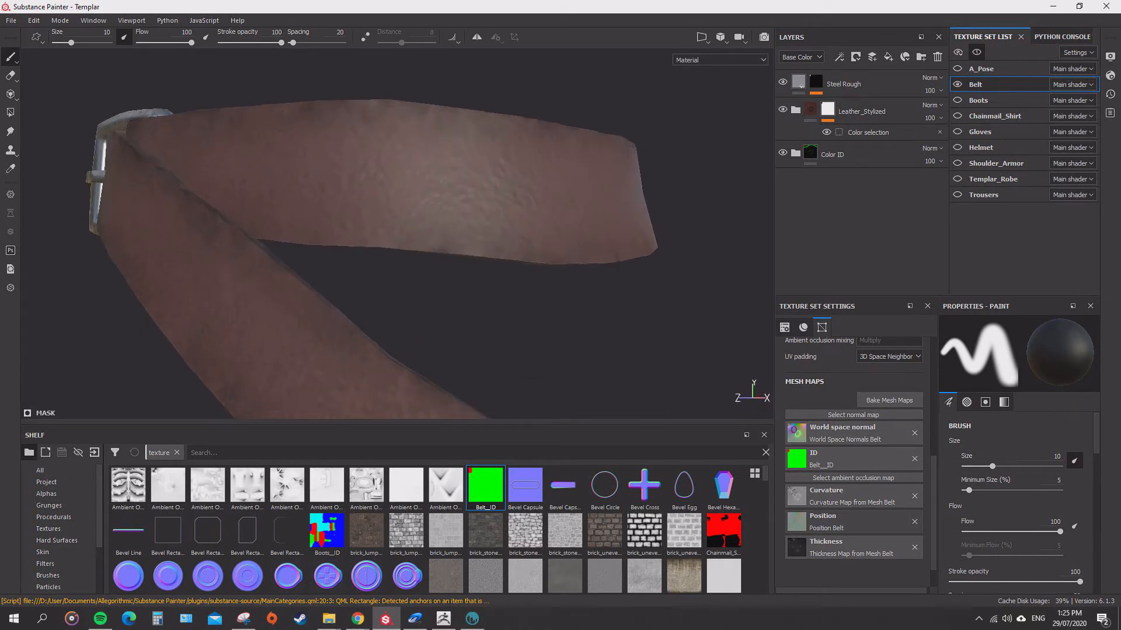
pyautogui.keyDown('alt'); pyautogui.moveTo(569, 297); pyautogui.dragTo(555, 126, button='middle'); pyautogui.keyUp('alt')
pyautogui.keyDown('alt'); pyautogui.moveTo(554, 125); pyautogui.dragTo(508, 120, button='right'); pyautogui.keyUp('alt')
pyautogui.keyDown('alt'); pyautogui.moveTo(508, 119); pyautogui.dragTo(594, 275, button='middle'); pyautogui.keyUp('alt')
pyautogui.keyDown('alt'); pyautogui.moveTo(593, 275); pyautogui.dragTo(518, 257, button='right'); pyautogui.keyUp('alt')
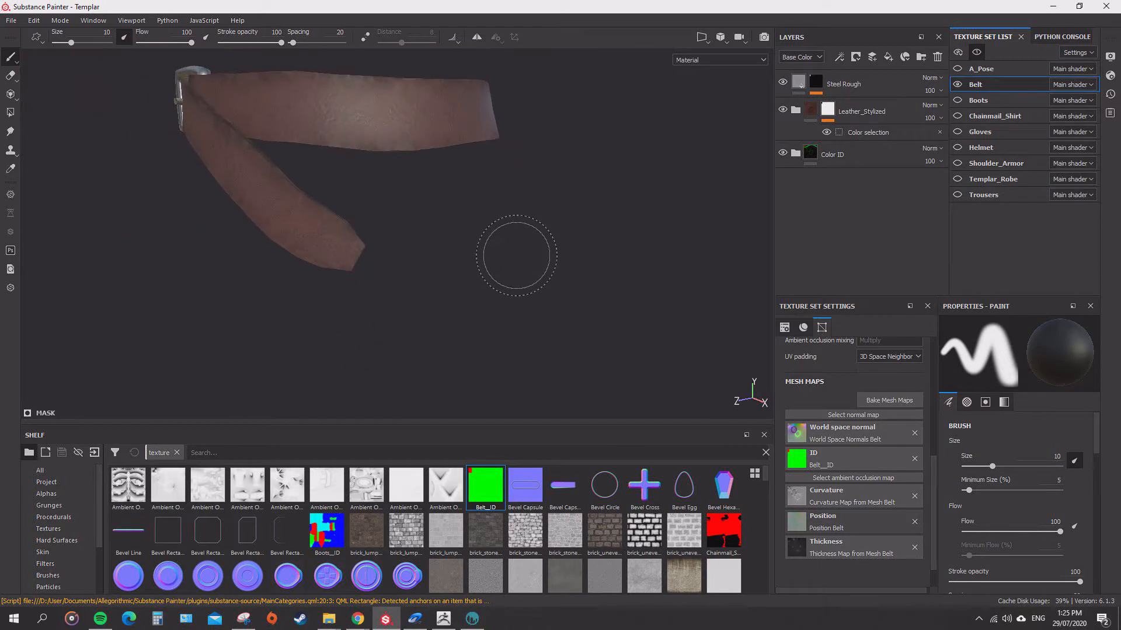
pyautogui.keyDown('alt'); pyautogui.moveTo(517, 257); pyautogui.dragTo(636, 350, button='middle'); pyautogui.keyUp('alt')
pyautogui.moveTo(636, 350)
pyautogui.keyDown('alt'); pyautogui.mouseDown()
pyautogui.moveTo(638, 371)
pyautogui.moveTo(613, 317)
pyautogui.mouseUp(); pyautogui.keyUp('alt')
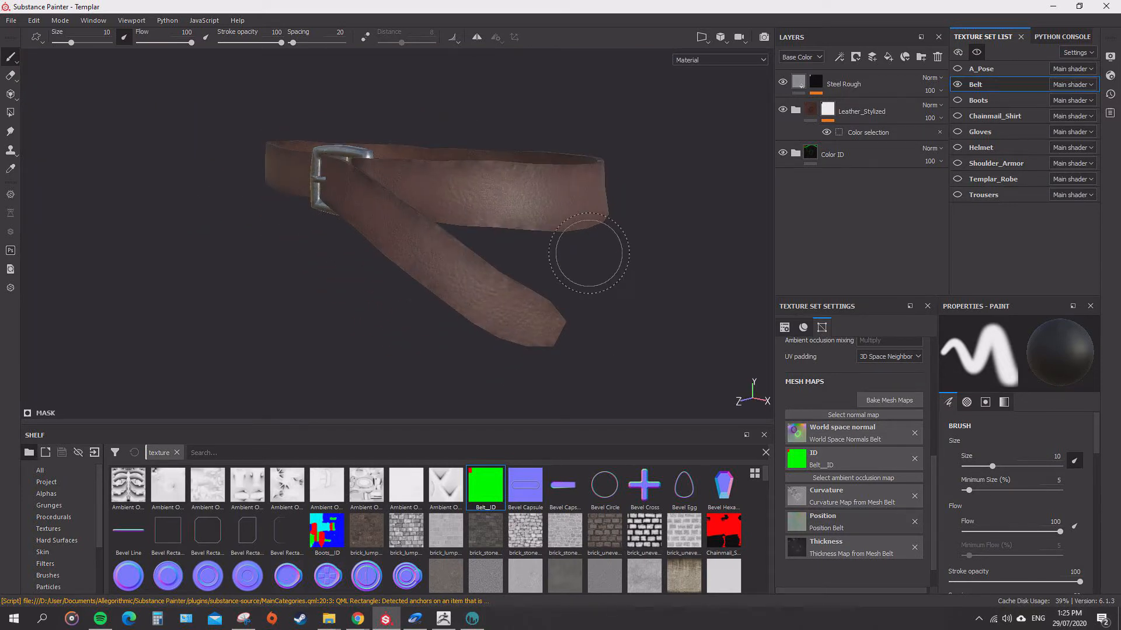
pyautogui.keyDown('alt'); pyautogui.moveTo(616, 265); pyautogui.dragTo(643, 273); pyautogui.keyUp('alt')
pyautogui.keyDown('alt'); pyautogui.moveTo(275, 287); pyautogui.dragTo(698, 268); pyautogui.keyUp('alt')
pyautogui.keyDown('alt'); pyautogui.moveTo(327, 286); pyautogui.dragTo(543, 337); pyautogui.keyUp('alt')
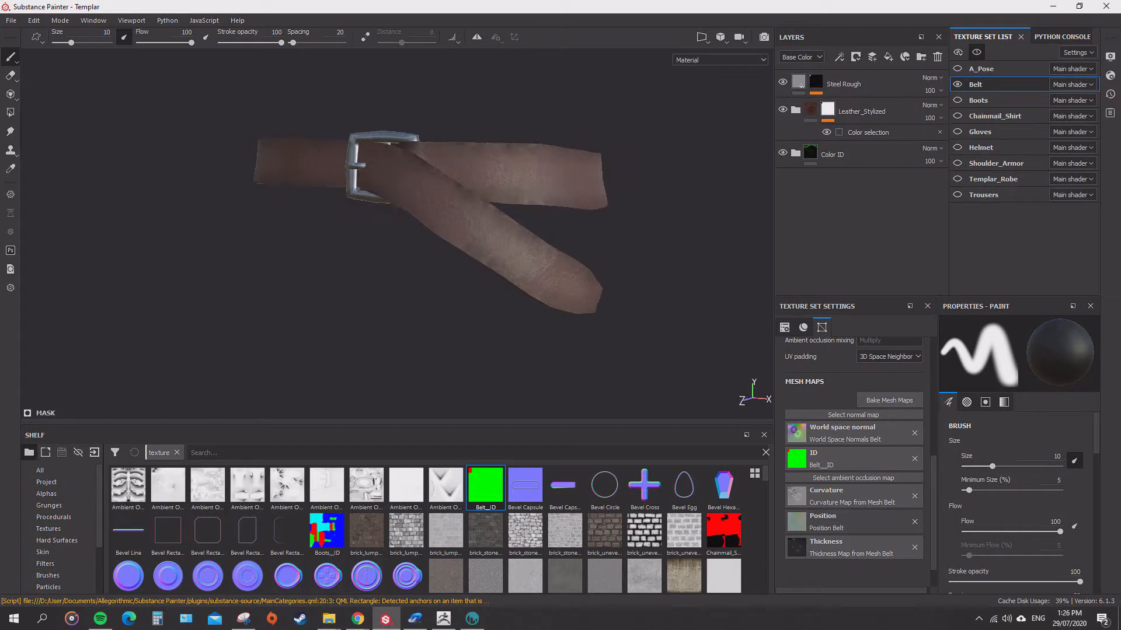
pyautogui.keyDown('alt'); pyautogui.moveTo(409, 263); pyautogui.dragTo(444, 266); pyautogui.keyUp('alt')
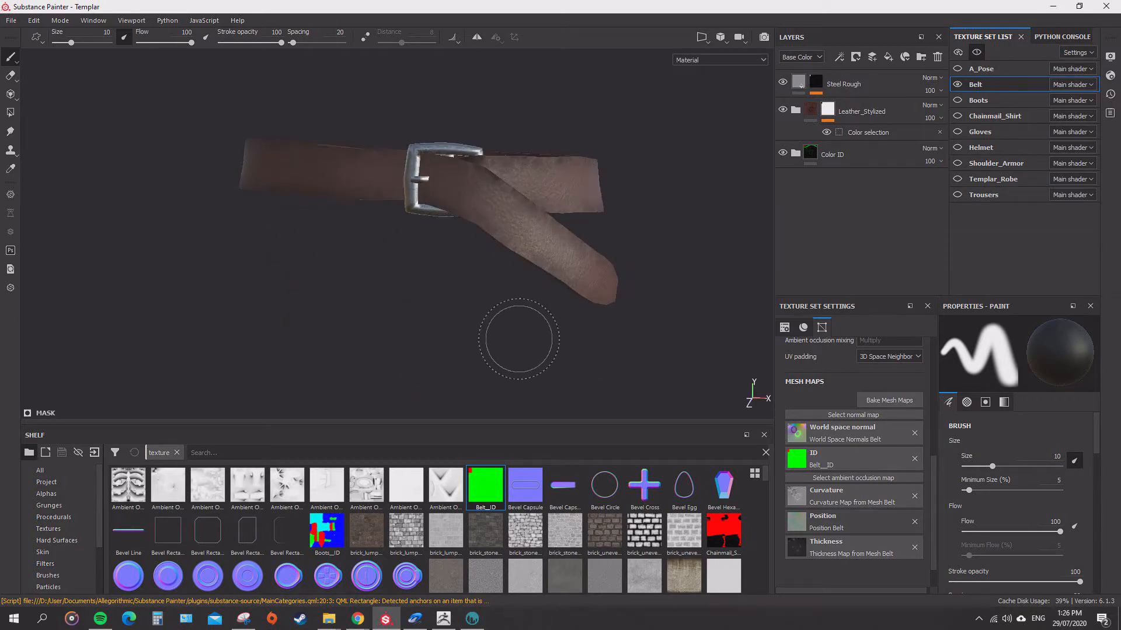
pyautogui.keyDown('alt'); pyautogui.moveTo(496, 296); pyautogui.dragTo(517, 299, button='right'); pyautogui.keyUp('alt')
pyautogui.moveTo(508, 299)
pyautogui.keyDown('alt'); pyautogui.mouseDown()
pyautogui.moveTo(531, 345)
pyautogui.moveTo(484, 327)
pyautogui.mouseUp(); pyautogui.keyUp('alt')
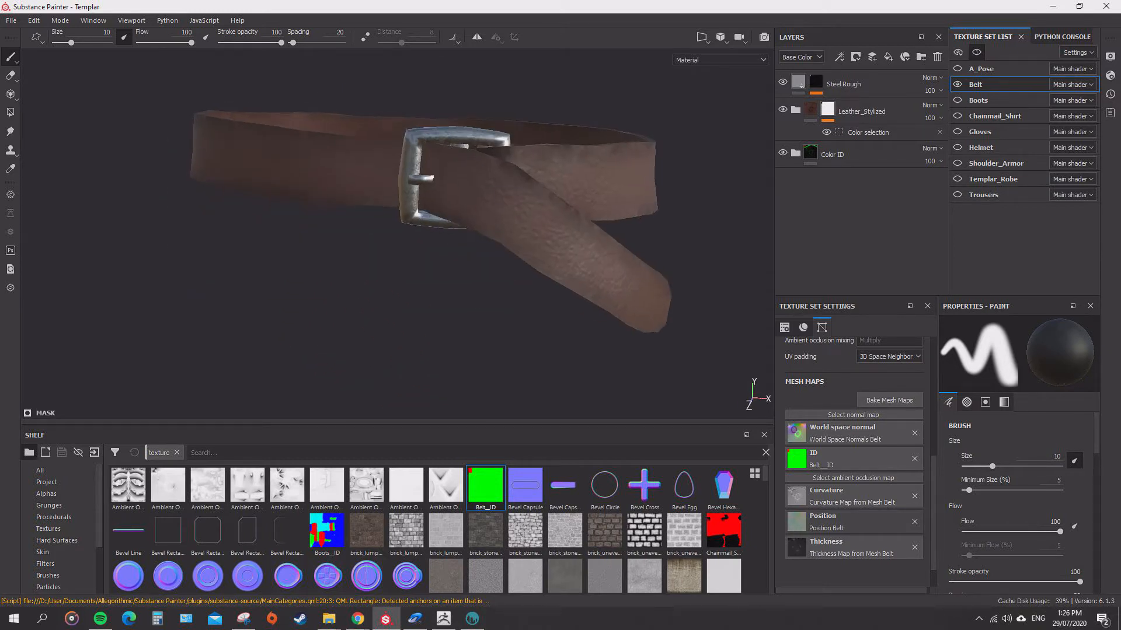
pyautogui.keyDown('alt'); pyautogui.moveTo(484, 327); pyautogui.dragTo(446, 318, button='right'); pyautogui.keyUp('alt')
pyautogui.keyDown('alt'); pyautogui.moveTo(446, 318); pyautogui.dragTo(432, 187); pyautogui.keyUp('alt')
pyautogui.moveTo(654, 204)
pyautogui.keyDown('alt'); pyautogui.mouseDown()
pyautogui.moveTo(607, 304)
pyautogui.moveTo(584, 312)
pyautogui.moveTo(557, 303)
pyautogui.moveTo(517, 326)
pyautogui.moveTo(500, 251)
pyautogui.mouseUp(); pyautogui.keyUp('alt')
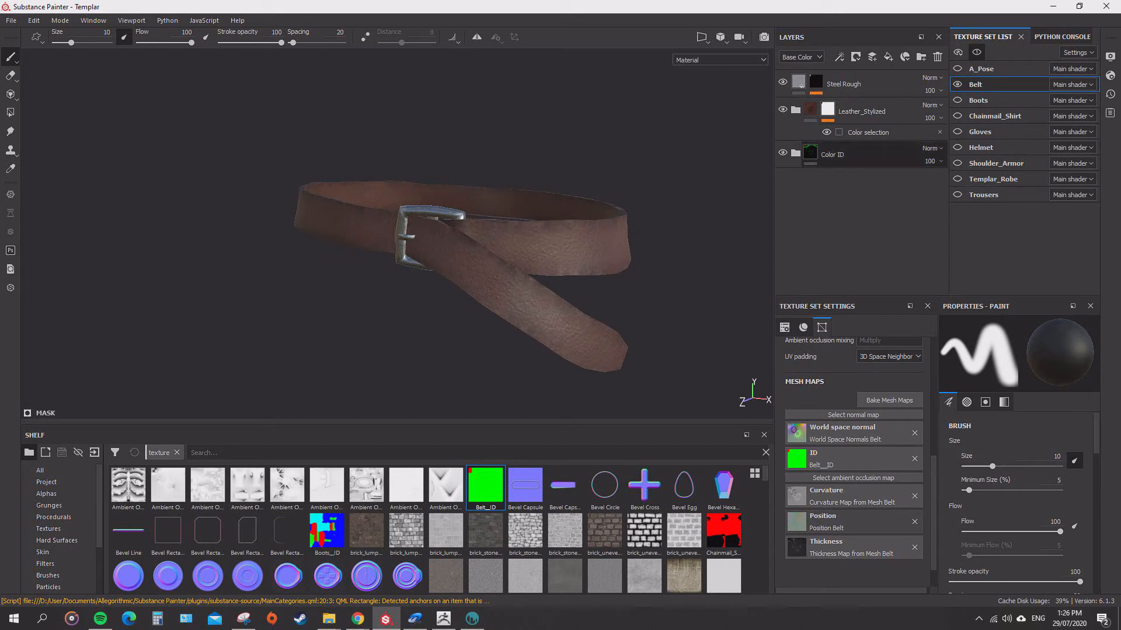
# Show all texture sets again and hide Fill layer 1 in the Templar_Robe texture set.
pyautogui.hotkey('alt', 'q')
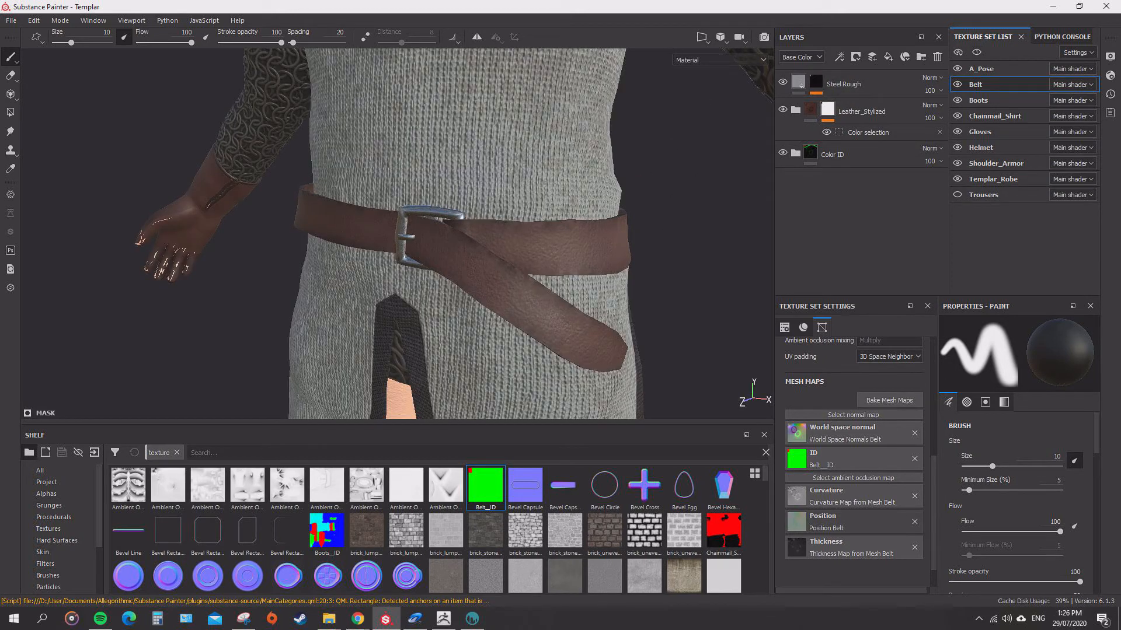
pyautogui.scroll(-3, 506, 251)
pyautogui.keyDown('alt'); pyautogui.moveTo(534, 269); pyautogui.dragTo(506, 215); pyautogui.keyUp('alt')
pyautogui.keyDown('alt'); pyautogui.moveTo(506, 215); pyautogui.dragTo(619, 281, button='right'); pyautogui.keyUp('alt')
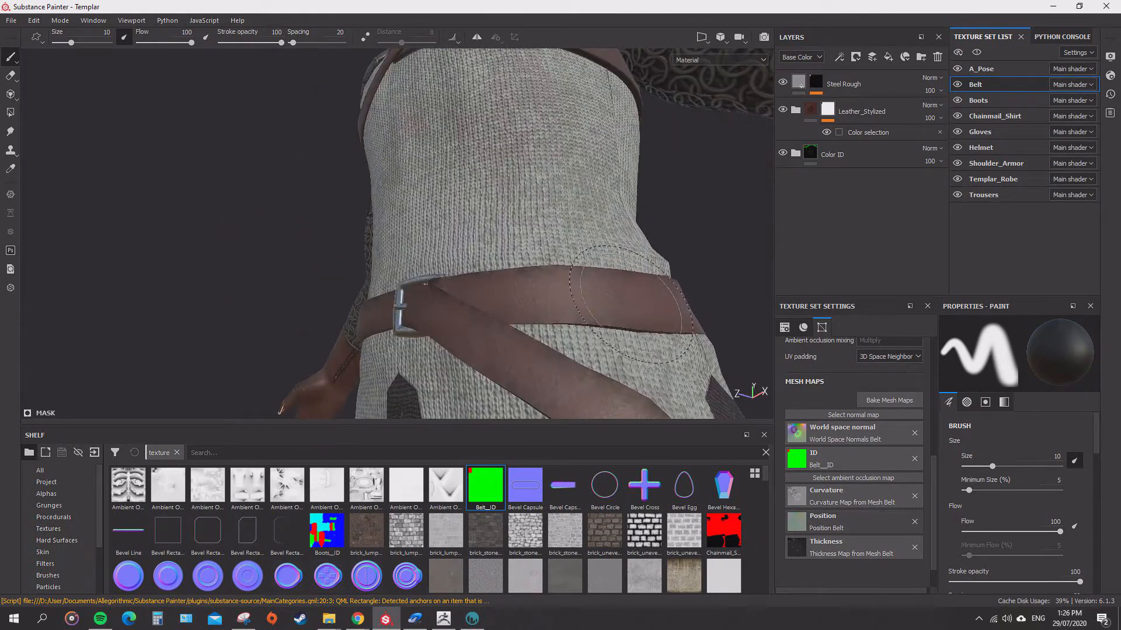
pyautogui.keyDown('alt'); pyautogui.moveTo(619, 280); pyautogui.dragTo(631, 338); pyautogui.keyUp('alt')
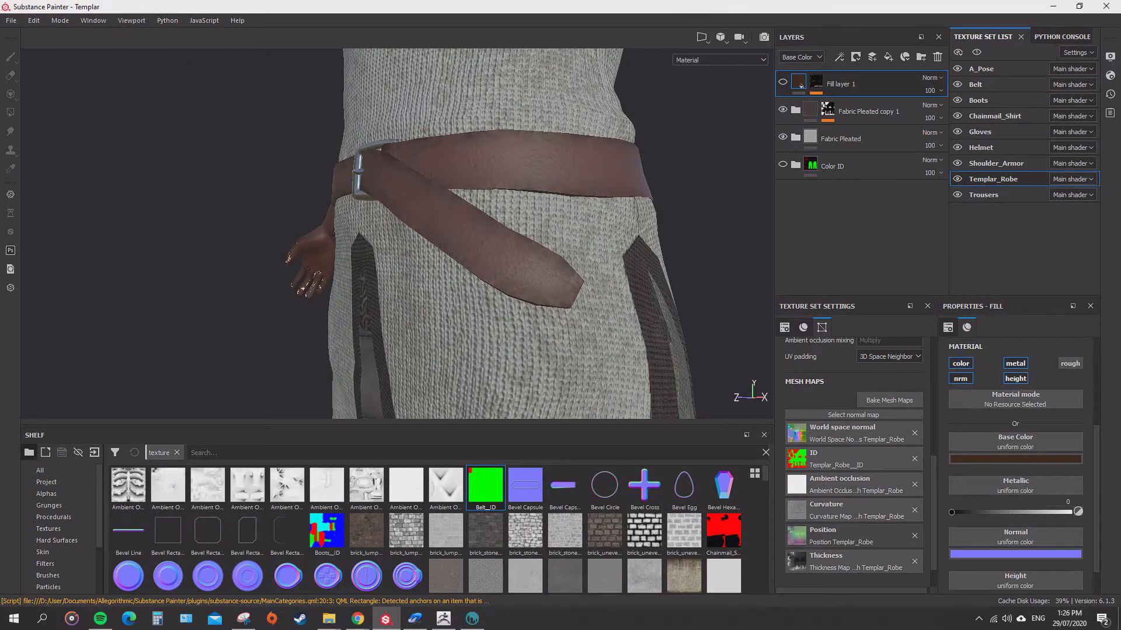
# Examine the updated belt on the templar and view the full character from several angles.
pyautogui.scroll(-4, 437, 200)
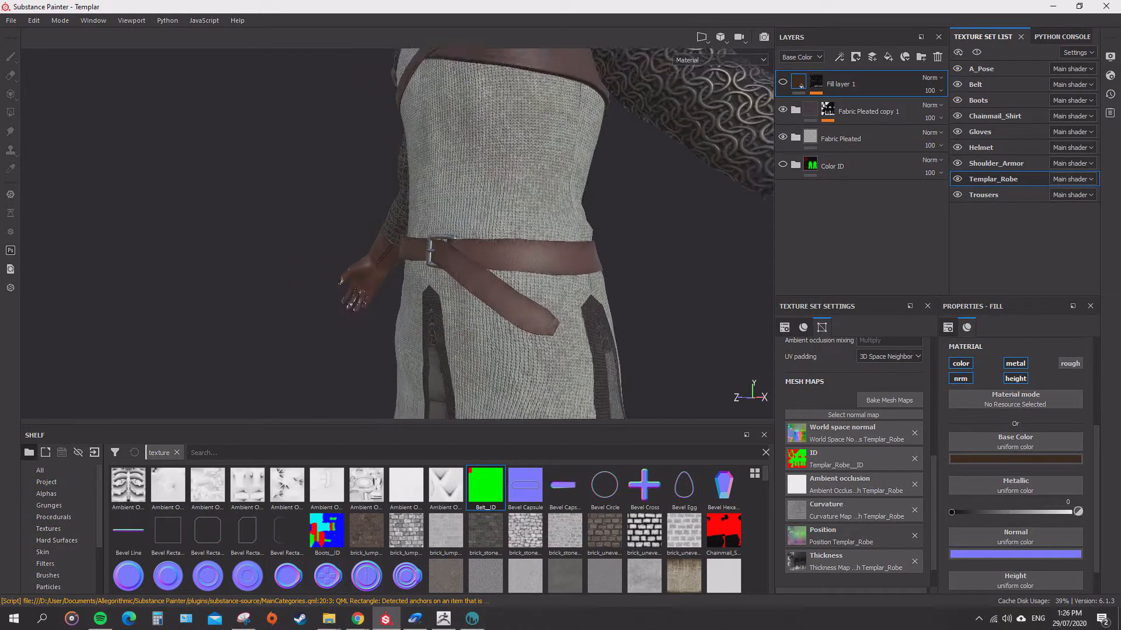
pyautogui.keyDown('alt'); pyautogui.moveTo(437, 200); pyautogui.dragTo(441, 278, button='middle'); pyautogui.keyUp('alt')
pyautogui.keyDown('alt'); pyautogui.moveTo(440, 277); pyautogui.dragTo(403, 274); pyautogui.keyUp('alt')
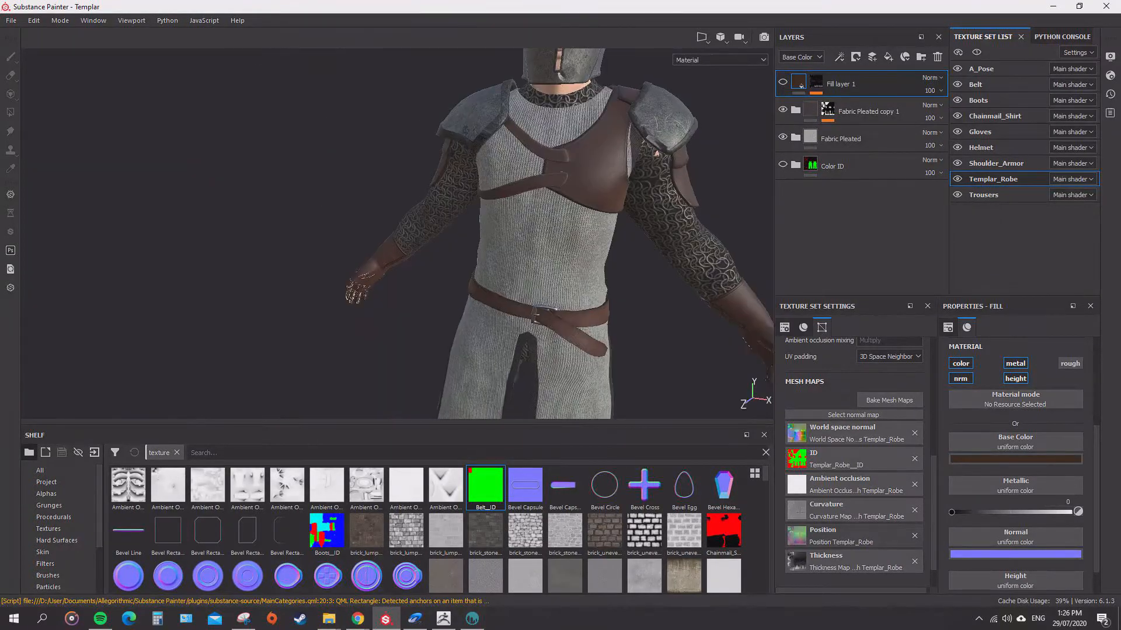
pyautogui.scroll(-4, 402, 274)
pyautogui.keyDown('alt'); pyautogui.moveTo(402, 274); pyautogui.dragTo(370, 236, button='middle'); pyautogui.keyUp('alt')
pyautogui.keyDown('alt'); pyautogui.moveTo(371, 236); pyautogui.dragTo(368, 207); pyautogui.keyUp('alt')
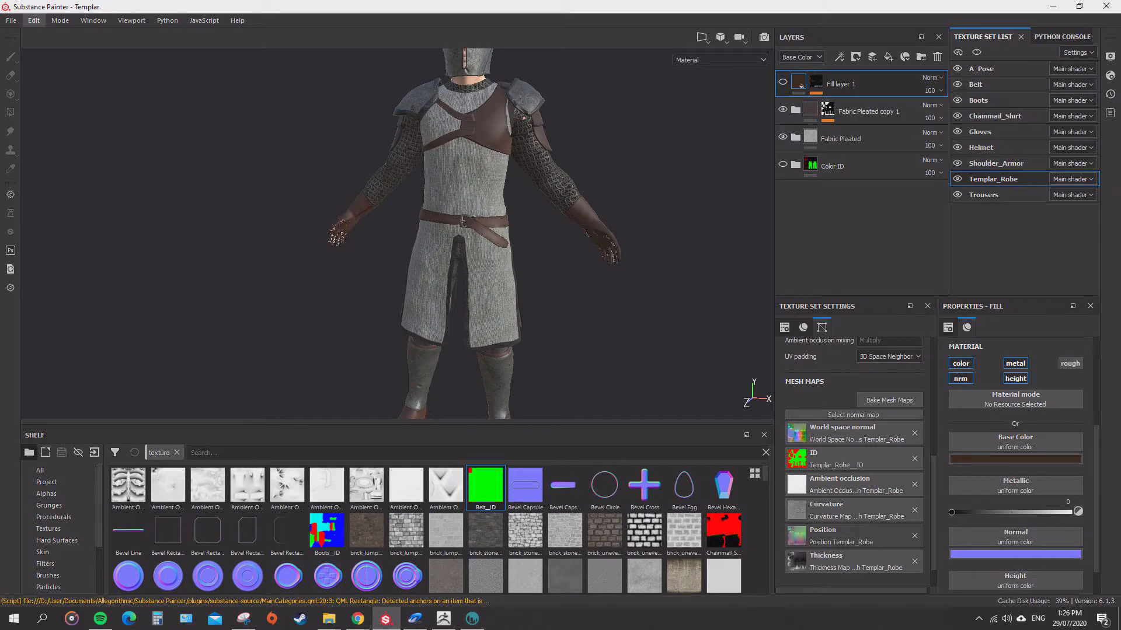
pyautogui.click(34, 20)
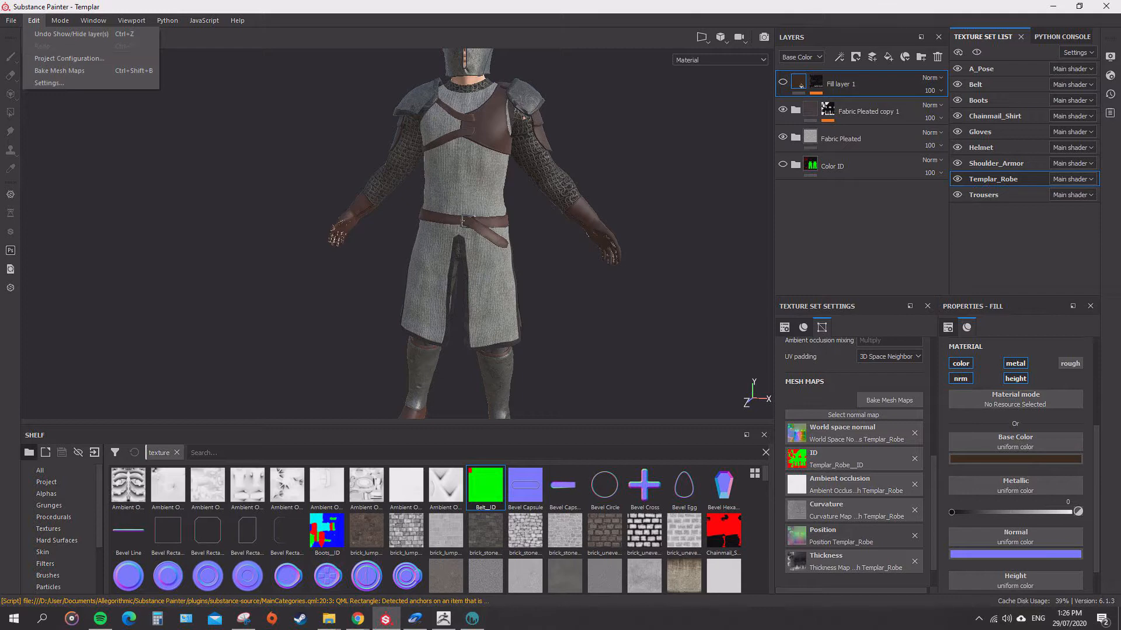
pyautogui.scroll(-2, 397, 245)
pyautogui.keyDown('alt'); pyautogui.moveTo(397, 245); pyautogui.dragTo(327, 242); pyautogui.keyUp('alt')
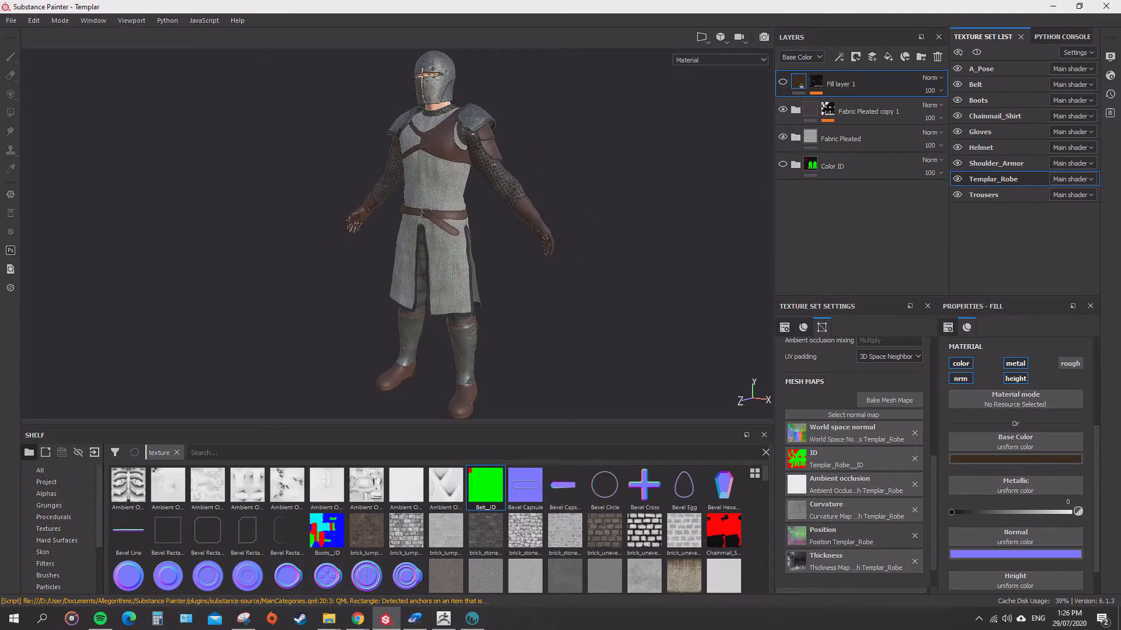
pyautogui.moveTo(326, 242)
pyautogui.keyDown('alt'); pyautogui.mouseDown()
pyautogui.moveTo(403, 187)
pyautogui.moveTo(345, 238)
pyautogui.mouseUp(); pyautogui.keyUp('alt')
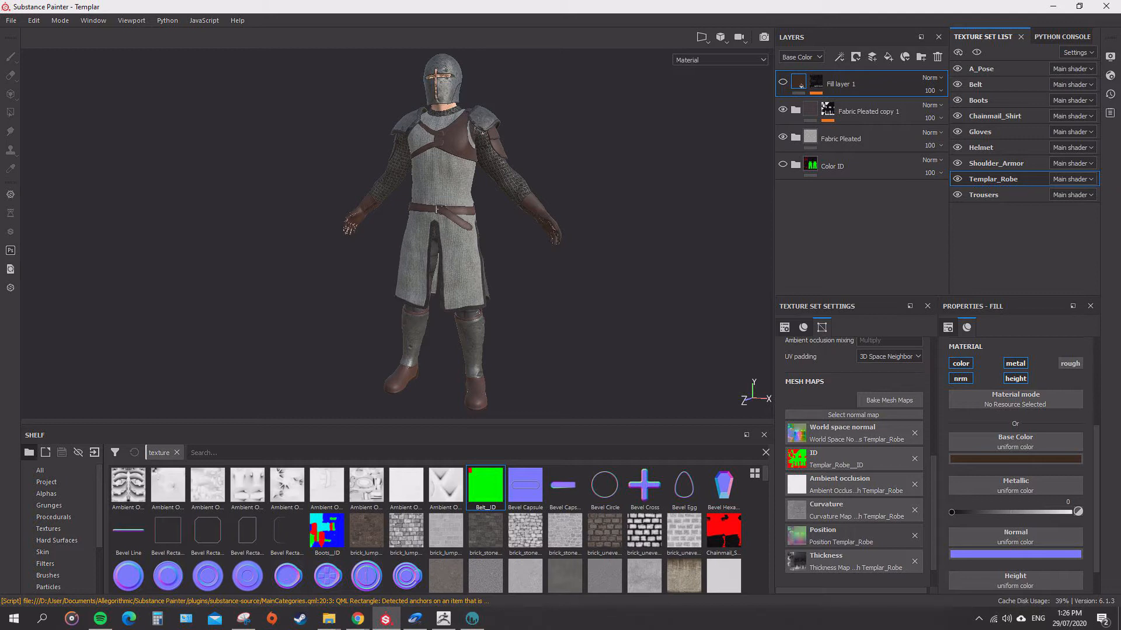
pyautogui.moveTo(466, 234)
pyautogui.keyDown('alt'); pyautogui.mouseDown()
pyautogui.moveTo(251, 248)
pyautogui.moveTo(464, 248)
pyautogui.mouseUp(); pyautogui.keyUp('alt')
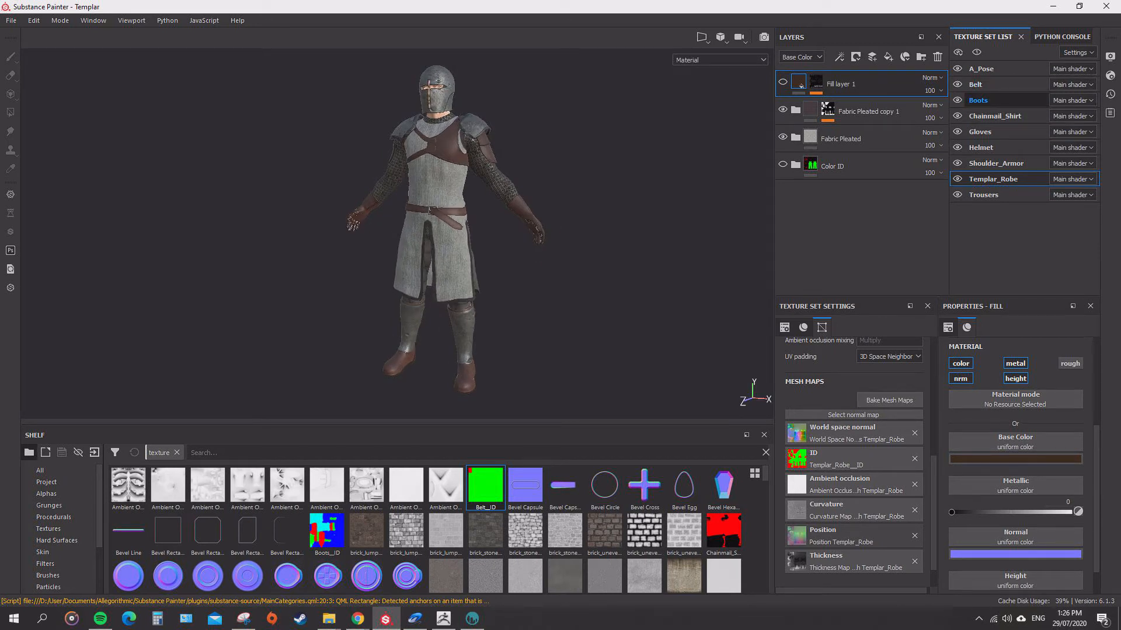
# Review the layer stacks of the Boots, Chainmail_Shirt, Gloves, Helmet and Trousers texture sets.
pyautogui.click(978, 99)
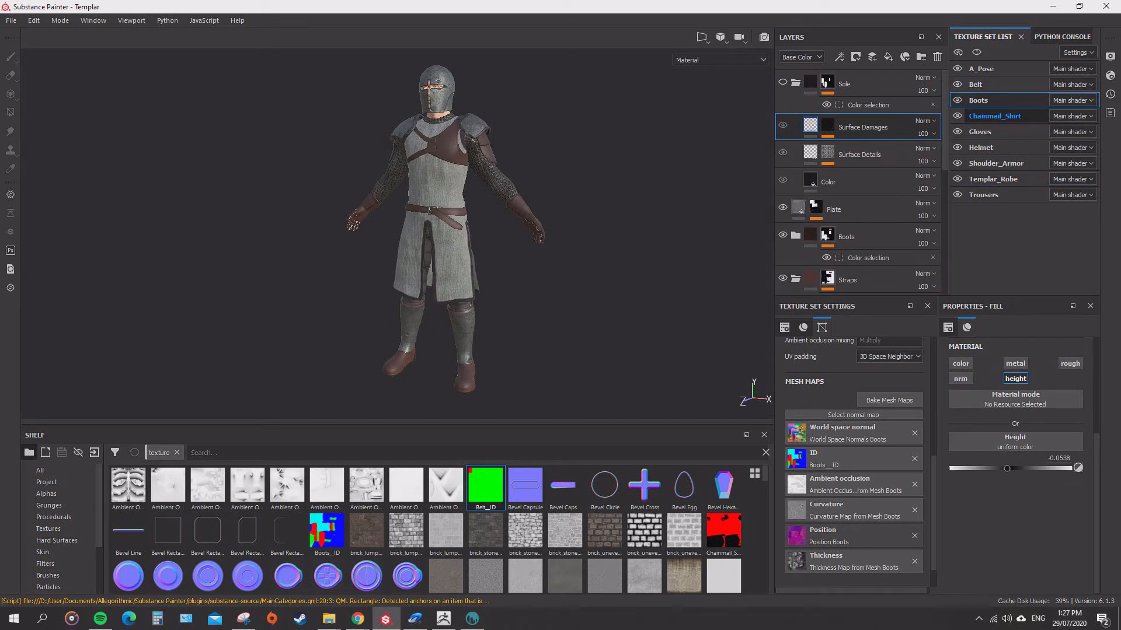
pyautogui.click(994, 115)
pyautogui.click(980, 132)
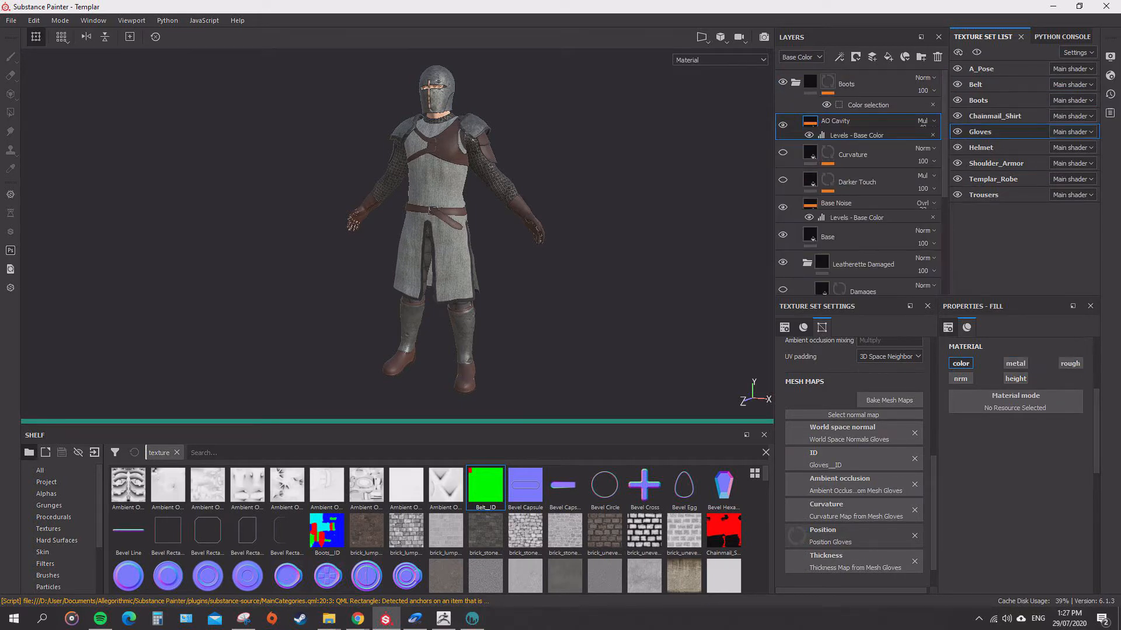
pyautogui.click(980, 148)
pyautogui.click(984, 195)
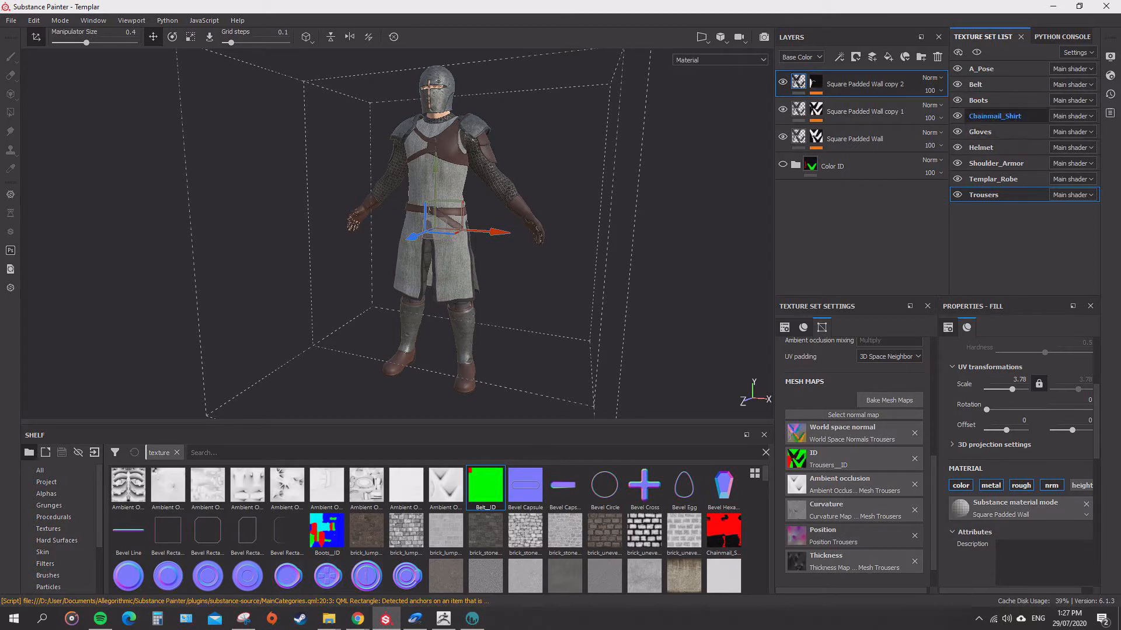
# Select the Chainmail_Shirt texture set and examine the chainmail around the sleeves, neck and shoulder up close.
pyautogui.click(994, 116)
pyautogui.scroll(5, 409, 198)
pyautogui.keyDown('alt'); pyautogui.moveTo(490, 204); pyautogui.dragTo(467, 327, button='middle'); pyautogui.keyUp('alt')
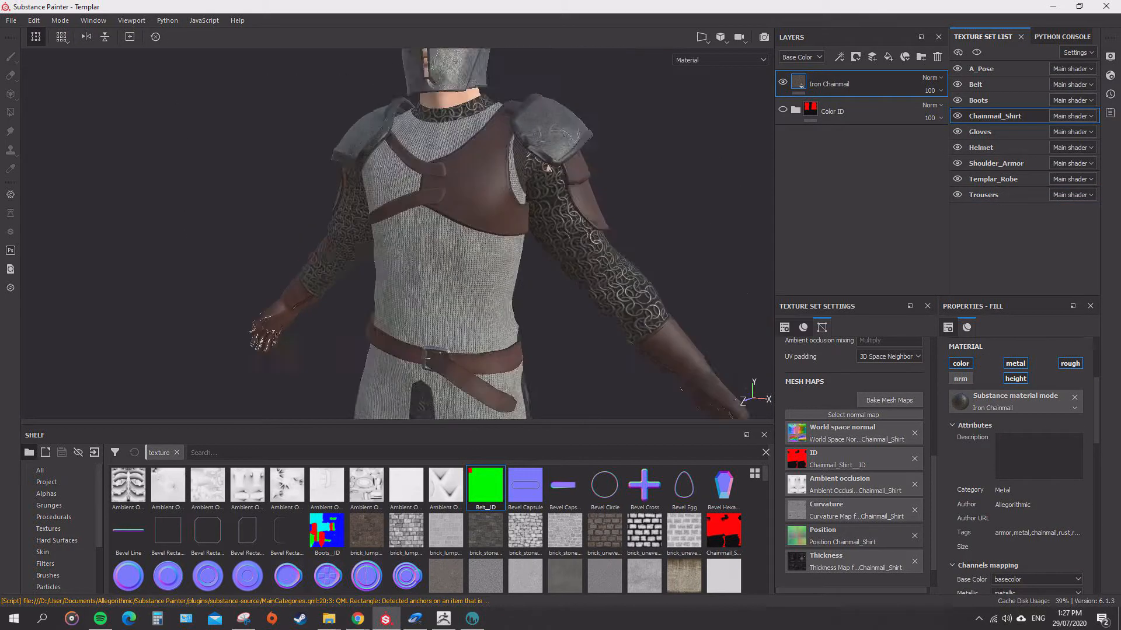
pyautogui.keyDown('alt'); pyautogui.moveTo(467, 262); pyautogui.dragTo(537, 262); pyautogui.keyUp('alt')
pyautogui.scroll(1, 408, 234)
pyautogui.scroll(-2, 409, 233)
pyautogui.keyDown('alt'); pyautogui.moveTo(455, 234); pyautogui.dragTo(476, 274, button='middle'); pyautogui.keyUp('alt')
pyautogui.keyDown('alt'); pyautogui.moveTo(476, 275); pyautogui.dragTo(414, 256); pyautogui.keyUp('alt')
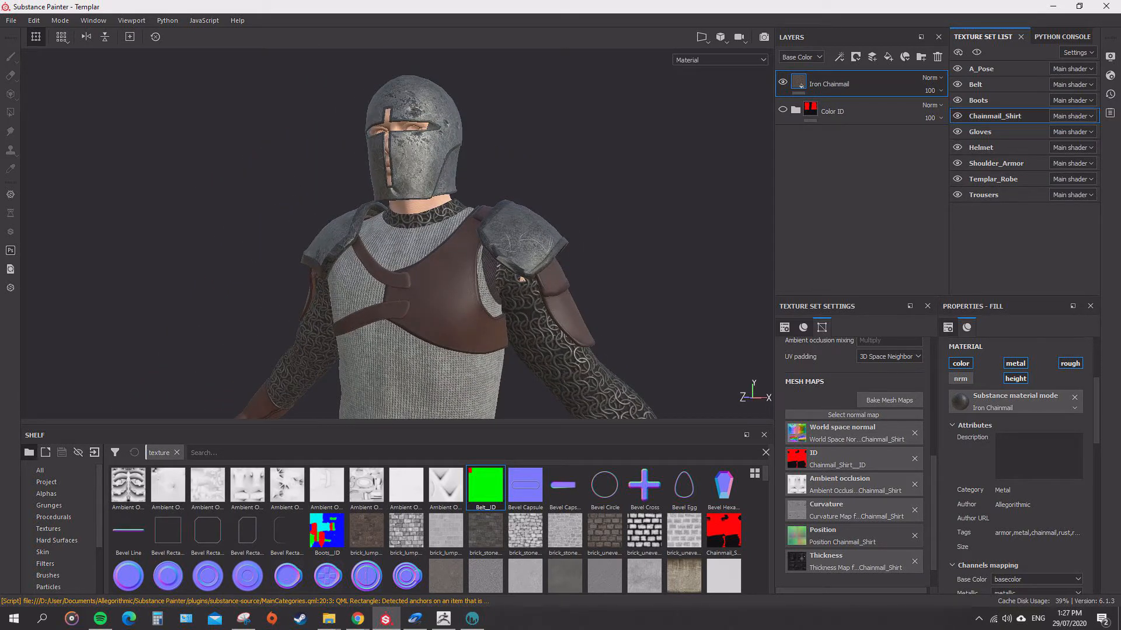
pyautogui.scroll(5, 572, 359)
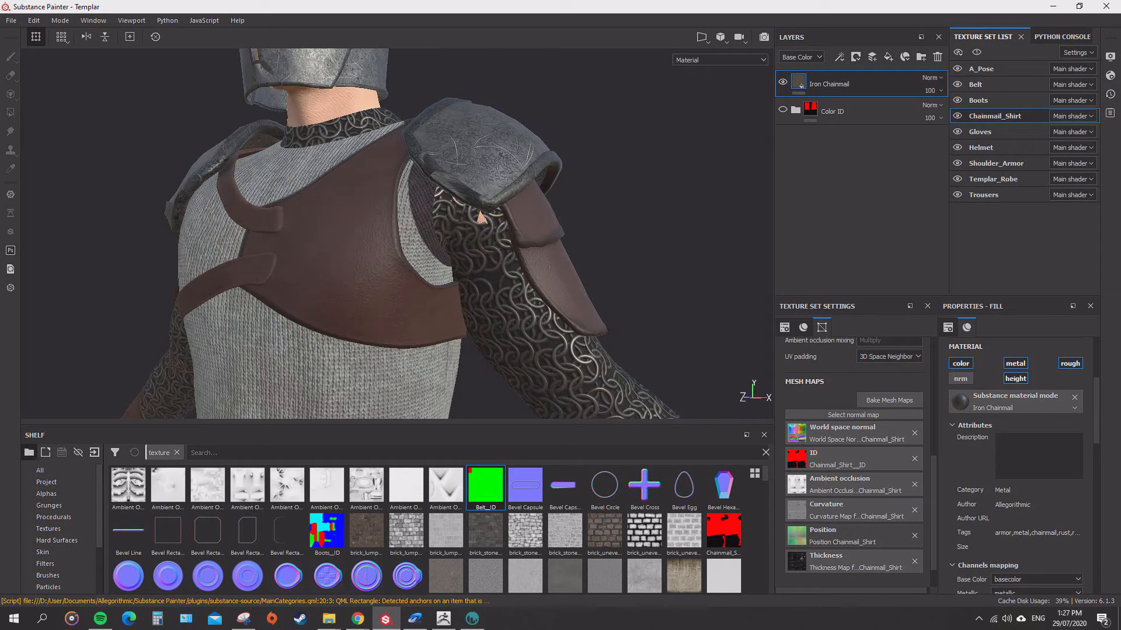
pyautogui.keyDown('alt'); pyautogui.moveTo(514, 234); pyautogui.dragTo(443, 240); pyautogui.keyUp('alt')
pyautogui.scroll(2, 374, 233)
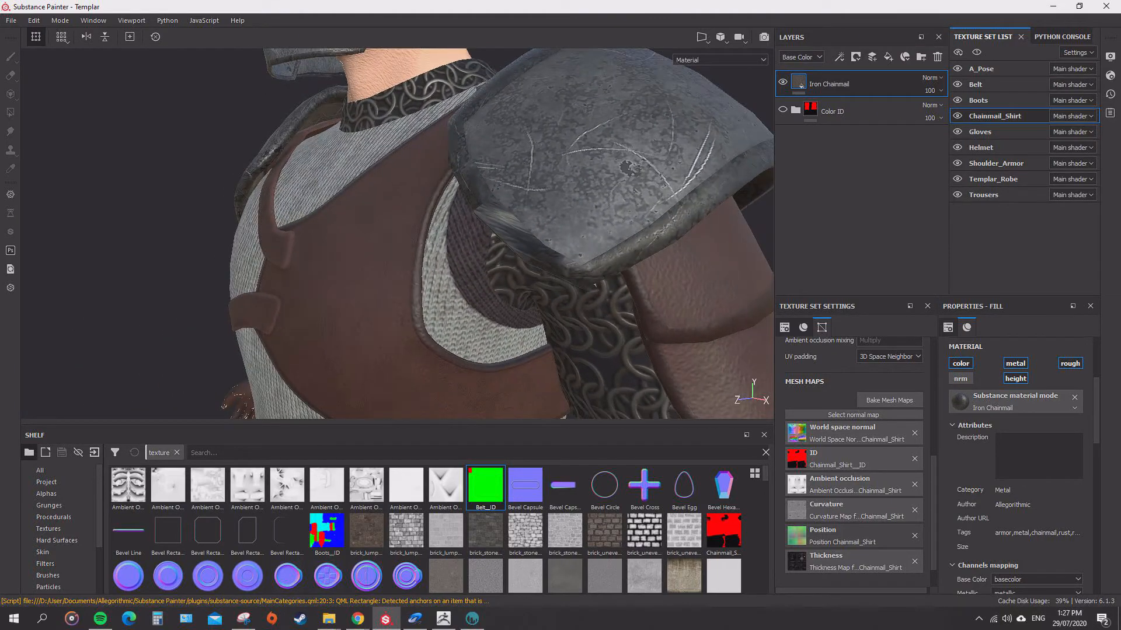
# Switch to the Shoulder_Armor texture set and examine the scratched shoulder plate, followed by the templar's lower body.
pyautogui.keyDown('alt'); pyautogui.moveTo(444, 239); pyautogui.dragTo(656, 233); pyautogui.keyUp('alt')
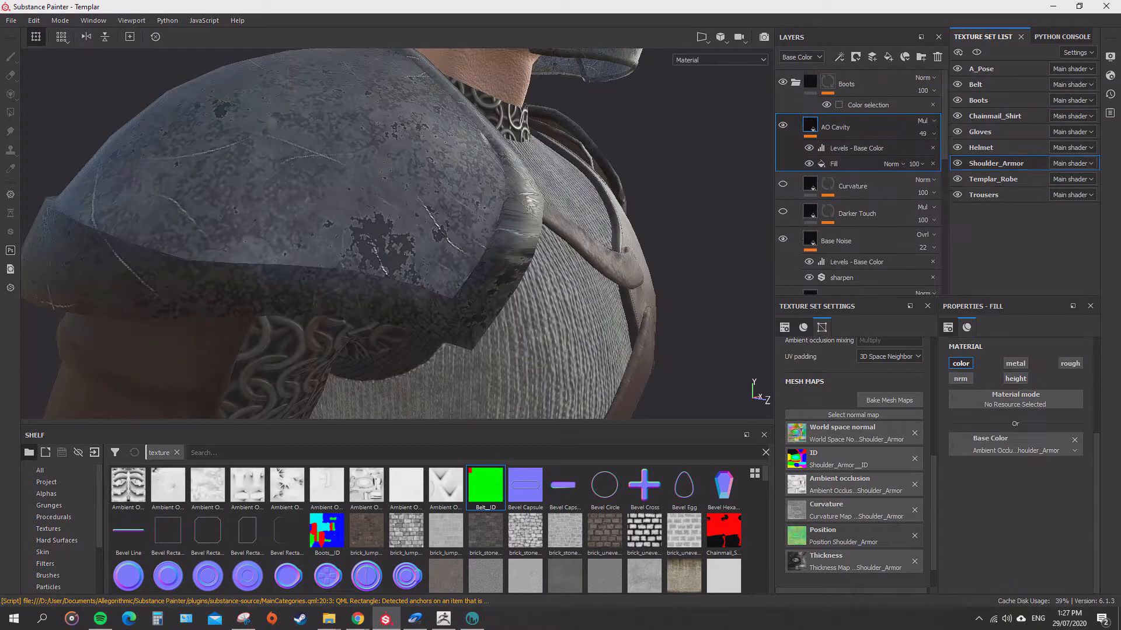
pyautogui.keyDown('alt'); pyautogui.moveTo(502, 233); pyautogui.dragTo(373, 233); pyautogui.keyUp('alt')
pyautogui.scroll(-8, 409, 234)
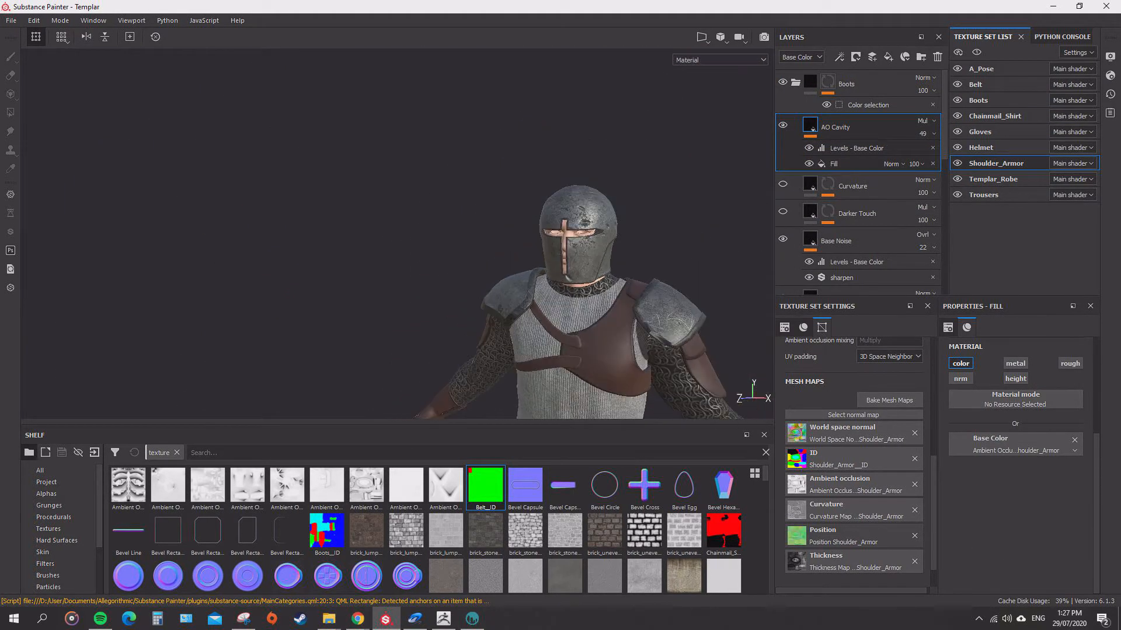
pyautogui.keyDown('alt'); pyautogui.moveTo(502, 280); pyautogui.dragTo(403, 150, button='middle'); pyautogui.keyUp('alt')
pyautogui.keyDown('alt'); pyautogui.moveTo(409, 245); pyautogui.dragTo(402, 158, button='middle'); pyautogui.keyUp('alt')
pyautogui.scroll(-3, 408, 204)
pyautogui.keyDown('alt'); pyautogui.moveTo(409, 204); pyautogui.dragTo(403, 157, button='middle'); pyautogui.keyUp('alt')
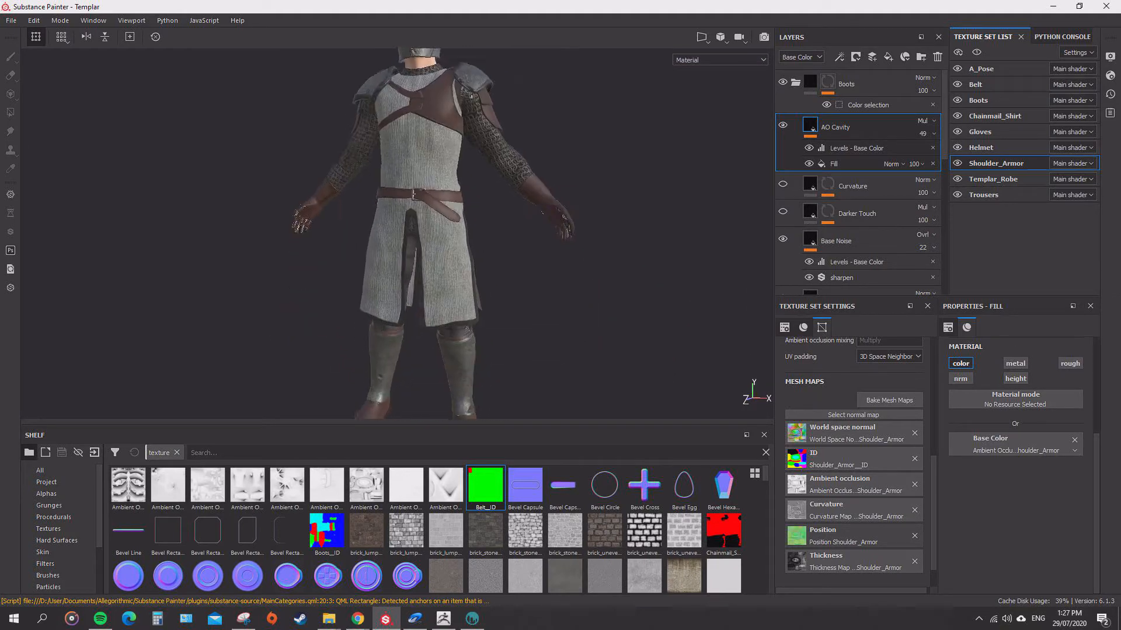
pyautogui.keyDown('alt'); pyautogui.moveTo(403, 175); pyautogui.dragTo(374, 169); pyautogui.keyUp('alt')
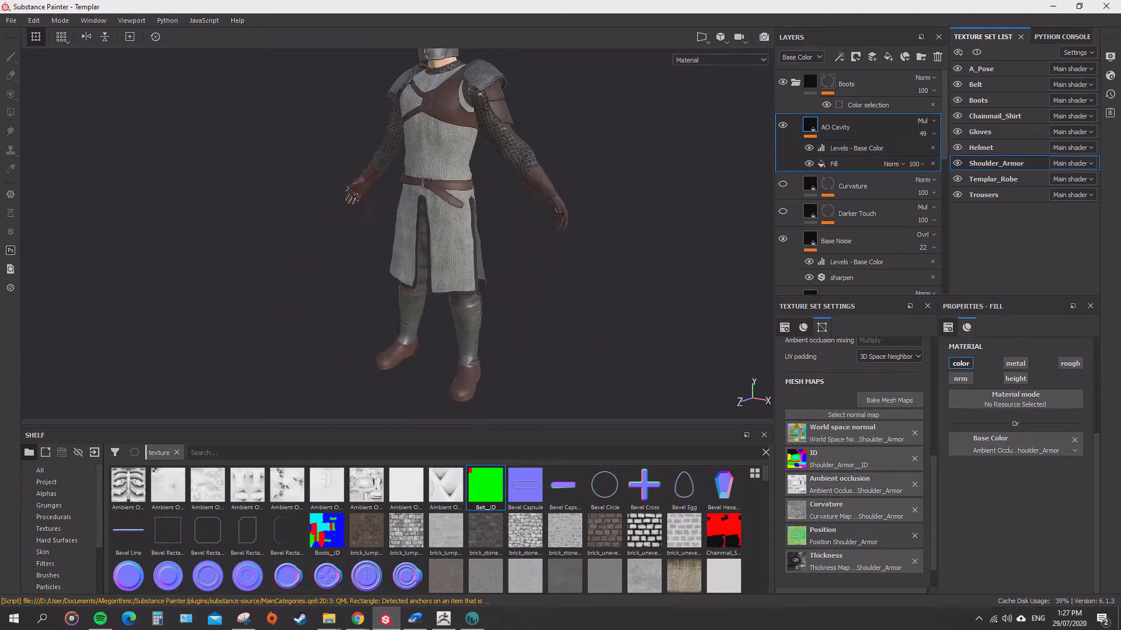
# Examine the chest straps, chainmail sleeve, helmet and leather belt with its buckle in close-up.
pyautogui.scroll(10, 444, 192)
pyautogui.keyDown('alt'); pyautogui.moveTo(444, 192); pyautogui.dragTo(429, 351, button='middle'); pyautogui.keyUp('alt')
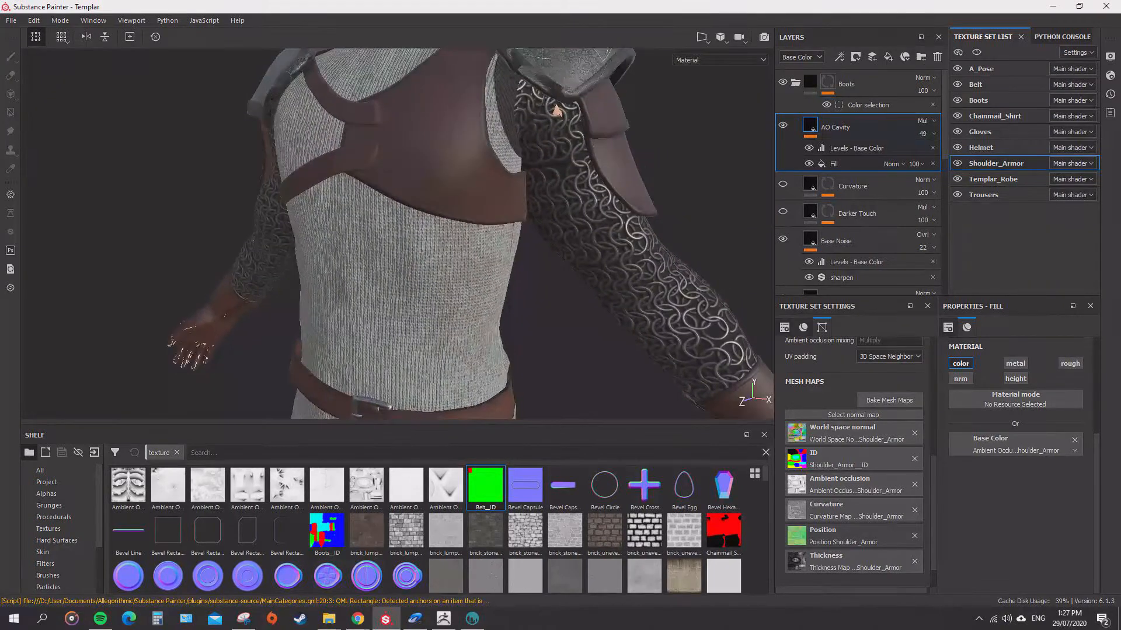
pyautogui.keyDown('alt'); pyautogui.moveTo(429, 234); pyautogui.dragTo(484, 233); pyautogui.keyUp('alt')
pyautogui.keyDown('alt'); pyautogui.moveTo(455, 187); pyautogui.dragTo(470, 356, button='middle'); pyautogui.keyUp('alt')
pyautogui.keyDown('alt'); pyautogui.moveTo(467, 233); pyautogui.dragTo(374, 233); pyautogui.keyUp('alt')
pyautogui.scroll(-4, 397, 234)
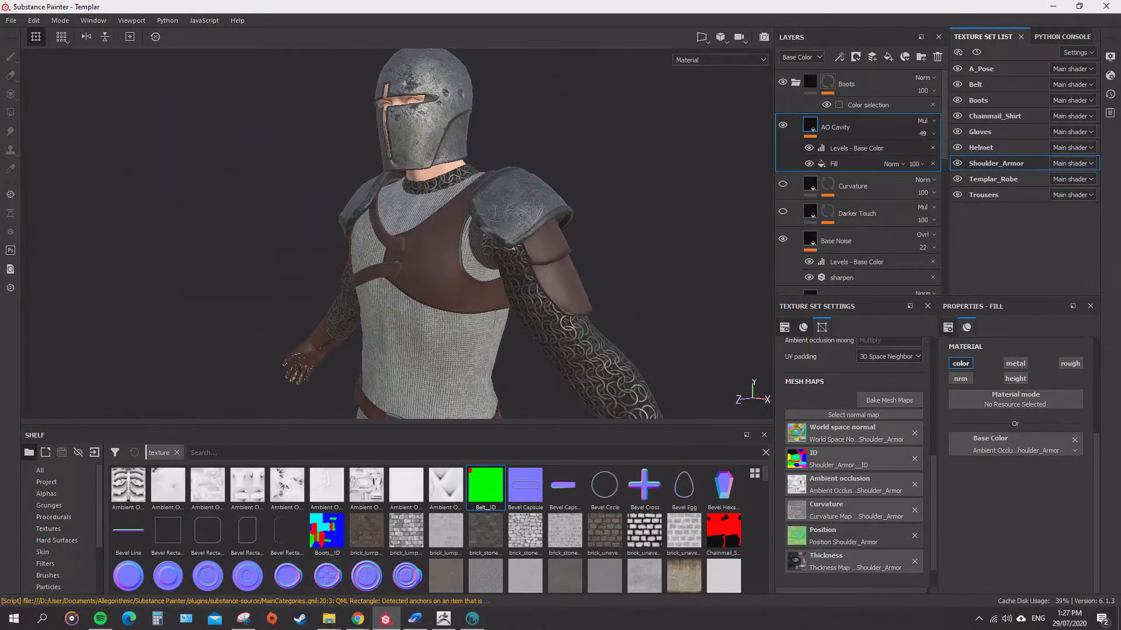
pyautogui.keyDown('alt'); pyautogui.moveTo(373, 339); pyautogui.dragTo(461, 140, button='middle'); pyautogui.keyUp('alt')
pyautogui.scroll(7, 409, 234)
pyautogui.keyDown('alt'); pyautogui.moveTo(432, 210); pyautogui.dragTo(476, 207, button='middle'); pyautogui.keyUp('alt')
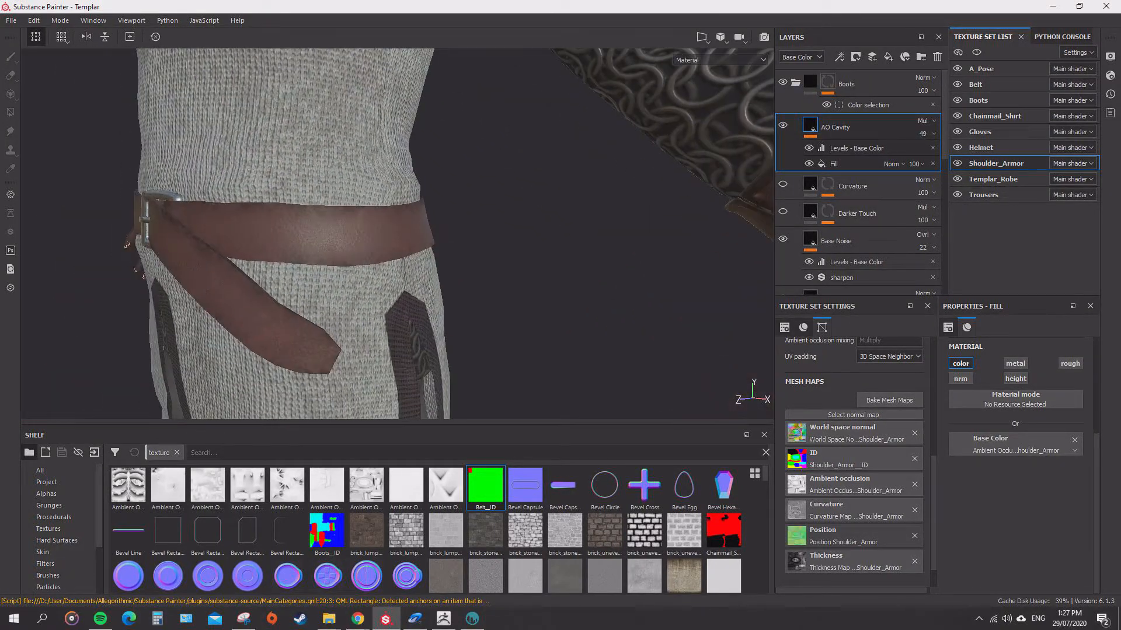
pyautogui.keyDown('alt'); pyautogui.moveTo(292, 263); pyautogui.dragTo(502, 146, button='middle'); pyautogui.keyUp('alt')
pyautogui.scroll(-7, 443, 204)
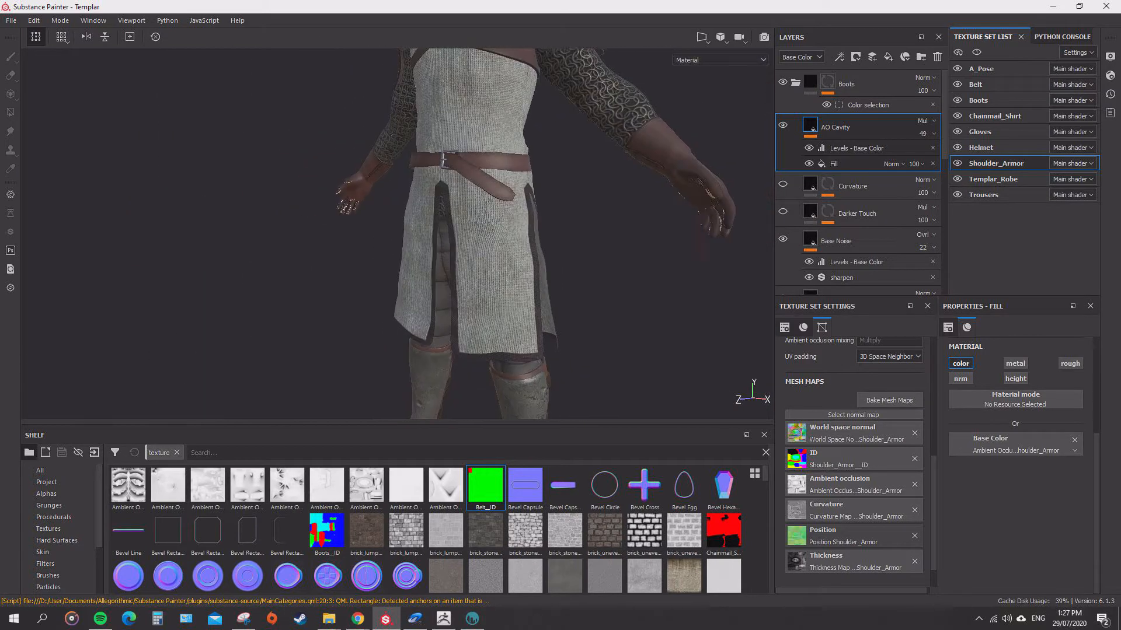
# Examine the complete textured templar from several angles and distances.
pyautogui.keyDown('alt'); pyautogui.moveTo(443, 204); pyautogui.dragTo(453, 219); pyautogui.keyUp('alt')
pyautogui.keyDown('alt'); pyautogui.moveTo(452, 204); pyautogui.dragTo(419, 248, button='middle'); pyautogui.keyUp('alt')
pyautogui.scroll(-2, 419, 248)
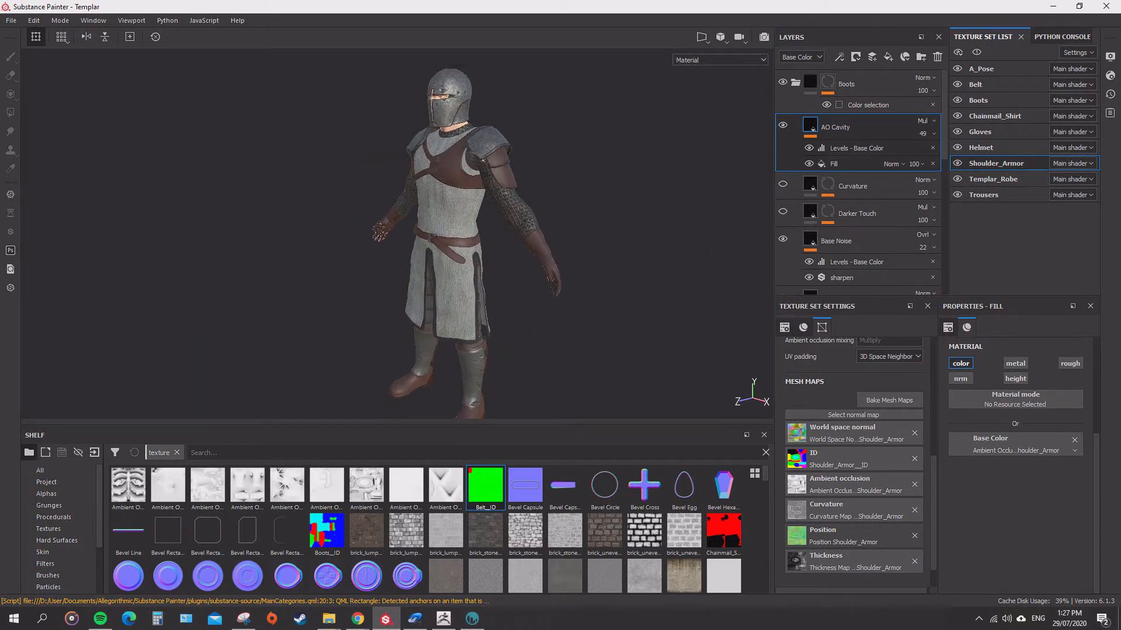
pyautogui.keyDown('alt'); pyautogui.moveTo(419, 248); pyautogui.dragTo(438, 245); pyautogui.keyUp('alt')
pyautogui.keyDown('alt'); pyautogui.moveTo(437, 245); pyautogui.dragTo(426, 231, button='middle'); pyautogui.keyUp('alt')
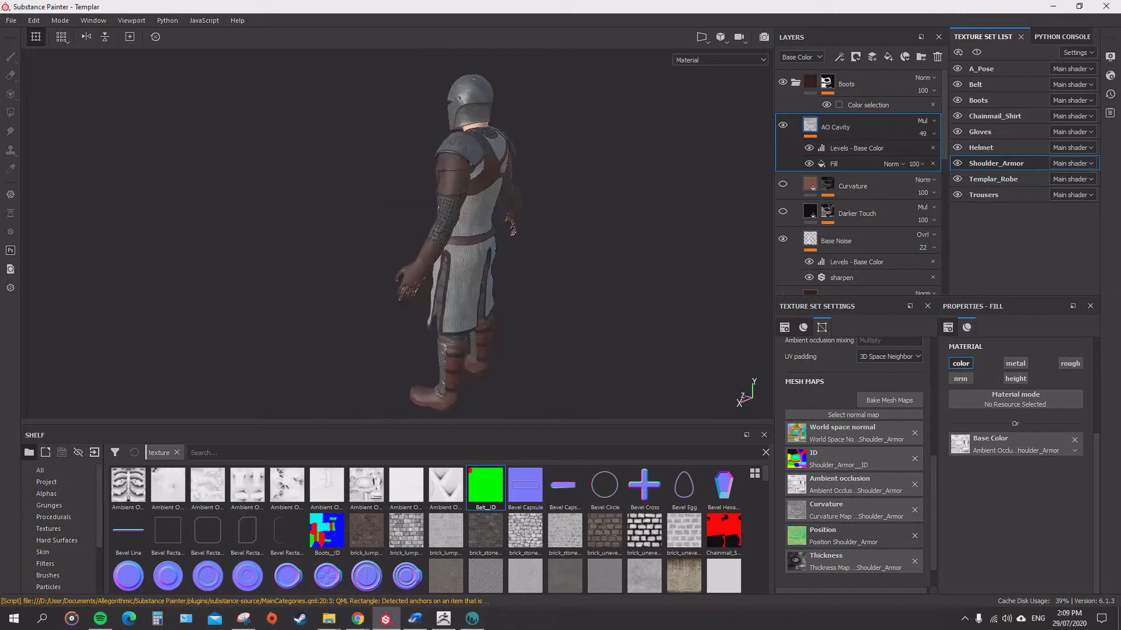
pyautogui.keyDown('alt'); pyautogui.moveTo(350, 234); pyautogui.dragTo(502, 239); pyautogui.keyUp('alt')
pyautogui.scroll(-2, 502, 239)
pyautogui.scroll(3, 502, 240)
pyautogui.keyDown('alt'); pyautogui.moveTo(502, 239); pyautogui.dragTo(478, 312, button='middle'); pyautogui.keyUp('alt')
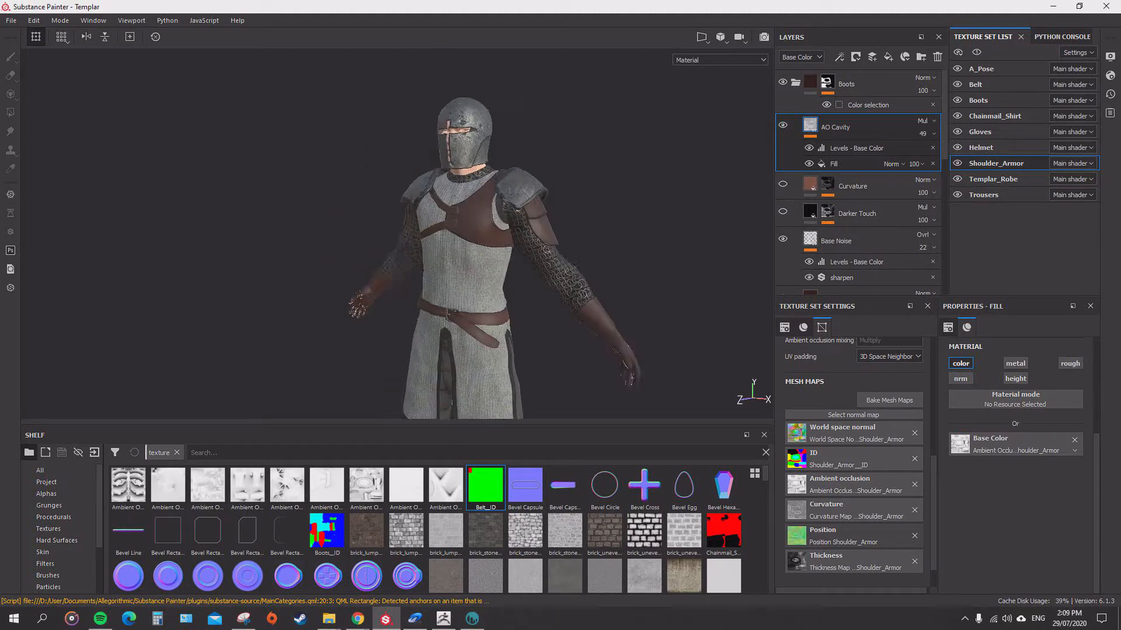
pyautogui.keyDown('alt'); pyautogui.moveTo(478, 313); pyautogui.dragTo(491, 312); pyautogui.keyUp('alt')
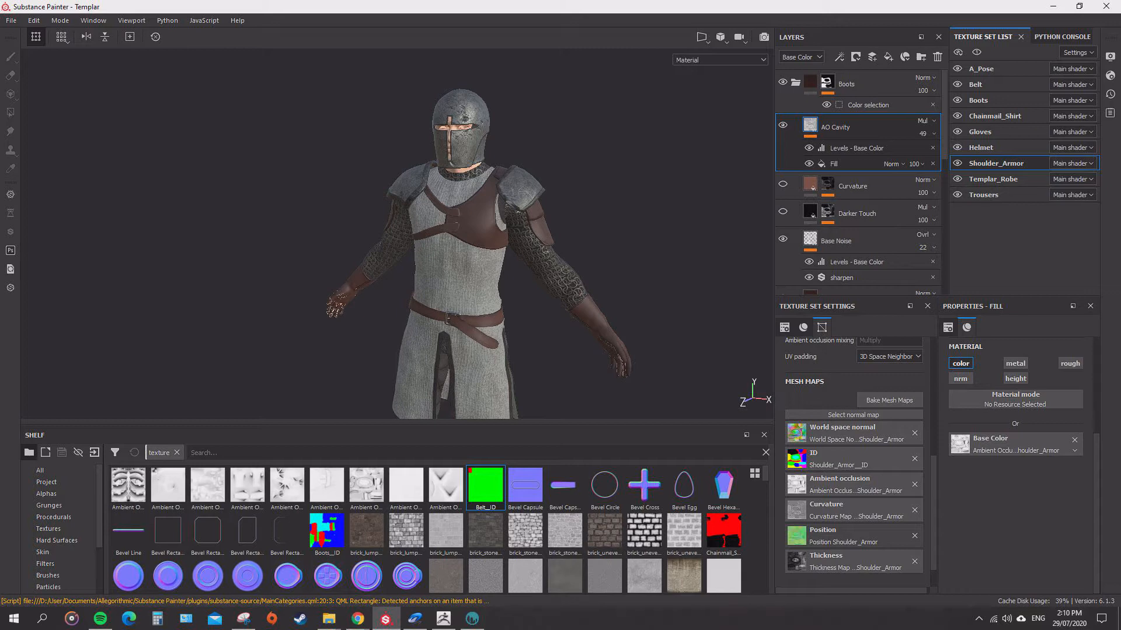
# Select the Chainmail_Shirt texture set, then switch to ZBrush and select and frame the Shoulder_Armor subtool.
pyautogui.scroll(5, 396, 233)
pyautogui.click(994, 116)
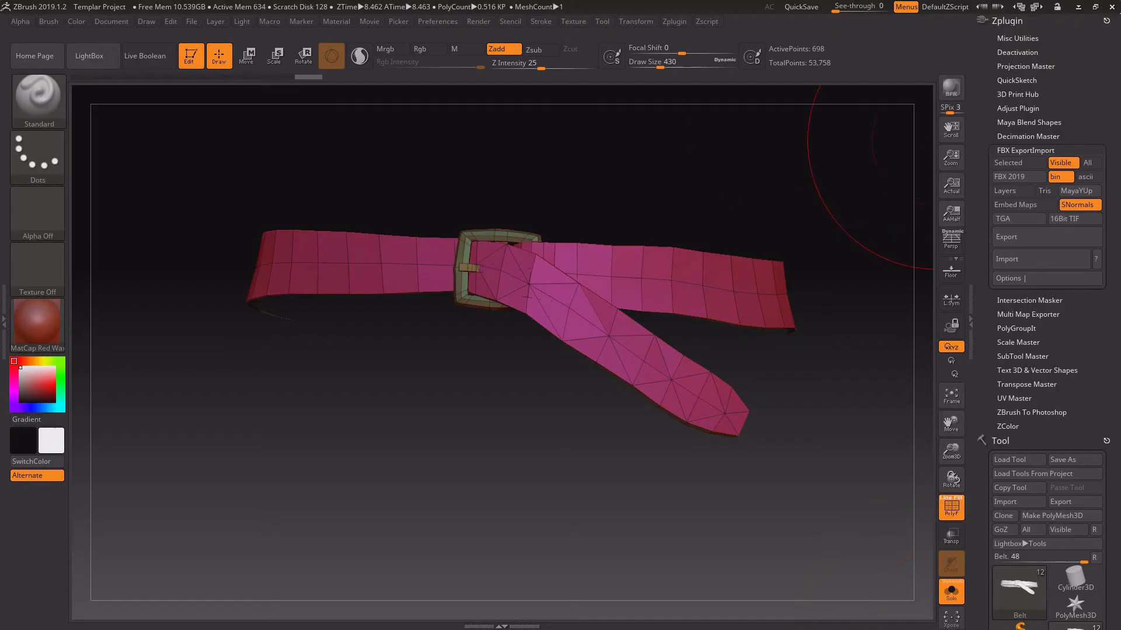
pyautogui.click(1007, 21)
pyautogui.click(1009, 257)
pyautogui.moveTo(996, 358); pyautogui.dragTo(996, 388)
pyautogui.click(1022, 349)
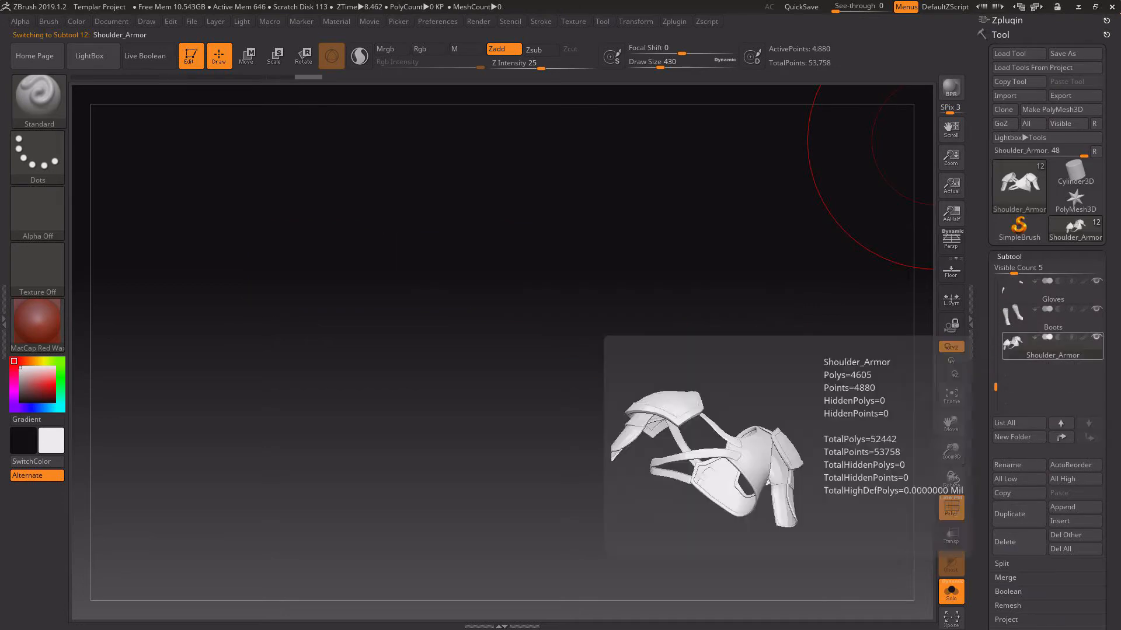
pyautogui.press('f')
pyautogui.keyDown('alt'); pyautogui.moveTo(877, 322); pyautogui.dragTo(1044, 228); pyautogui.keyUp('alt')
pyautogui.press('f')
pyautogui.moveTo(689, 462); pyautogui.dragTo(707, 403)
# Export the Shoulder_Armor subtool as an OBJ file.
pyautogui.click(1062, 96)
pyautogui.click(642, 127)
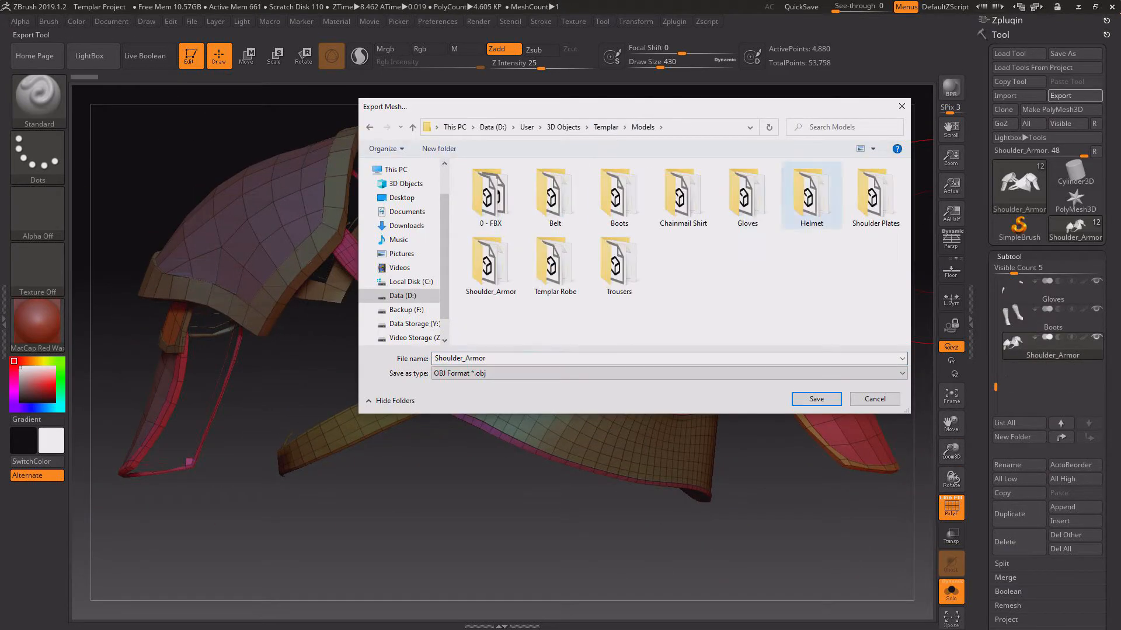
pyautogui.doubleClick(875, 195)
pyautogui.press('Return')
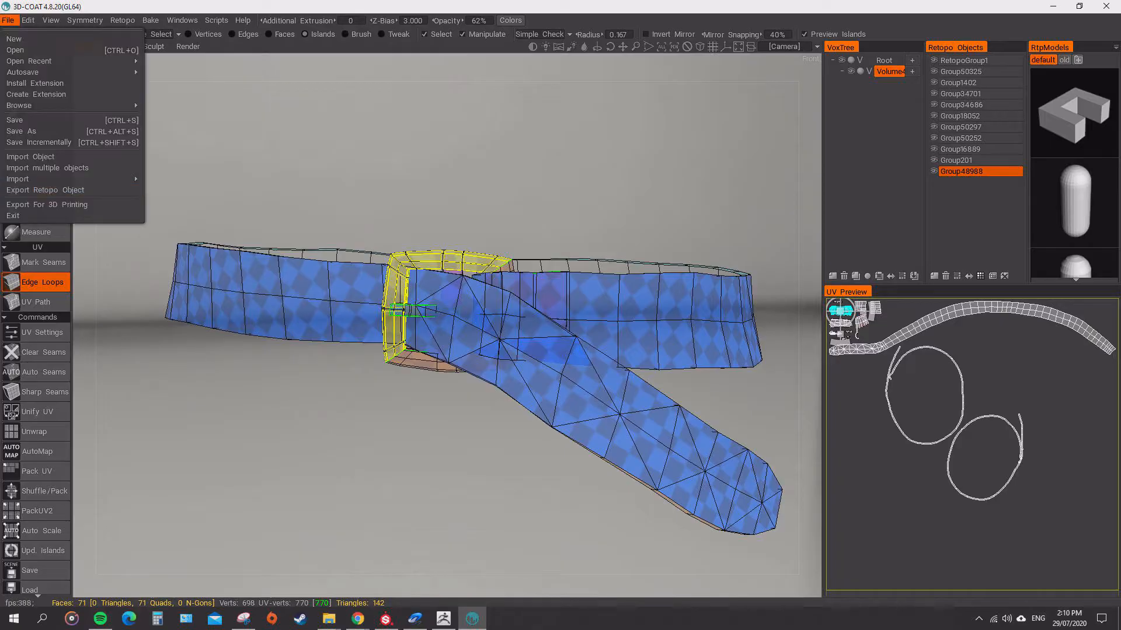
# Switch to 3D-Coat and import the Shoulder_Armor OBJ from the Models folder as a retopo mesh.
pyautogui.click(14, 39)
pyautogui.click(446, 409)
pyautogui.click(315, 443)
pyautogui.click(341, 379)
pyautogui.click(602, 125)
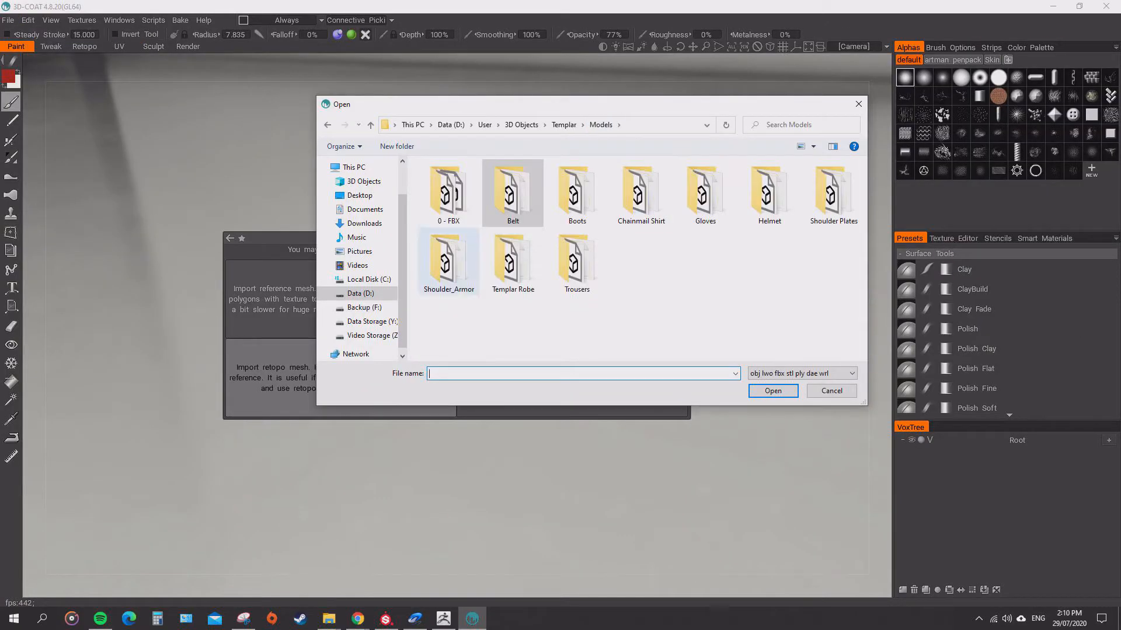
pyautogui.doubleClick(450, 260)
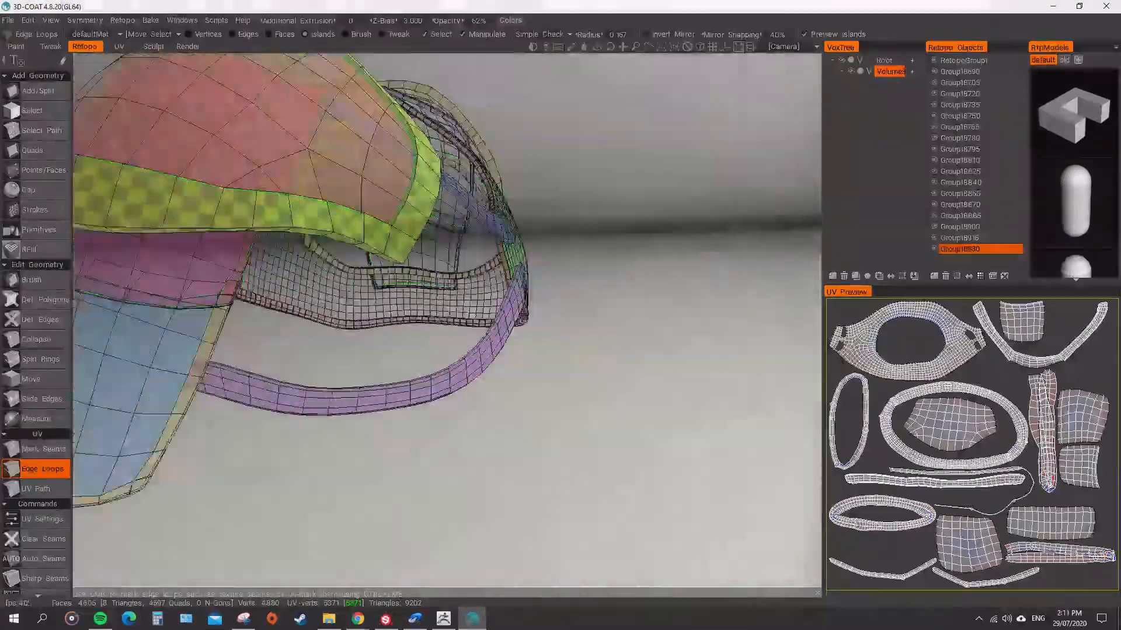
# Mark an additional UV seam on the rim of the shoulder plate with the Edge Loops tool.
pyautogui.keyDown('alt'); pyautogui.moveTo(327, 362); pyautogui.dragTo(677, 339); pyautogui.keyUp('alt')
pyautogui.keyDown('alt'); pyautogui.moveTo(374, 350); pyautogui.dragTo(389, 385); pyautogui.keyUp('alt')
pyautogui.click(297, 415)
pyautogui.scroll(-10, 444, 316)
pyautogui.scroll(8, 444, 315)
pyautogui.keyDown('alt'); pyautogui.moveTo(373, 327); pyautogui.dragTo(583, 327); pyautogui.keyUp('alt')
pyautogui.scroll(5, 572, 379)
pyautogui.click(583, 385)
pyautogui.scroll(-10, 444, 327)
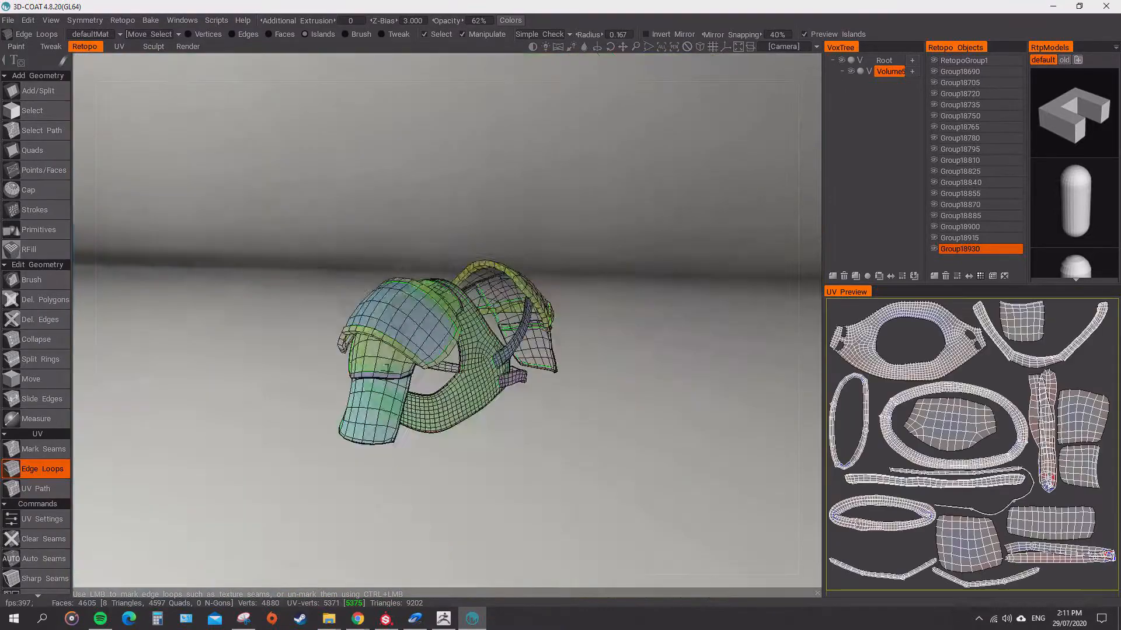
pyautogui.keyDown('alt'); pyautogui.moveTo(374, 327); pyautogui.dragTo(423, 309); pyautogui.keyUp('alt')
pyautogui.scroll(-5, 36, 491)
# Unwrap the shoulder armor with the new seam and select the UV island of the re-cut shoulder plate rim.
pyautogui.click(1046, 431)
pyautogui.click(1060, 554)
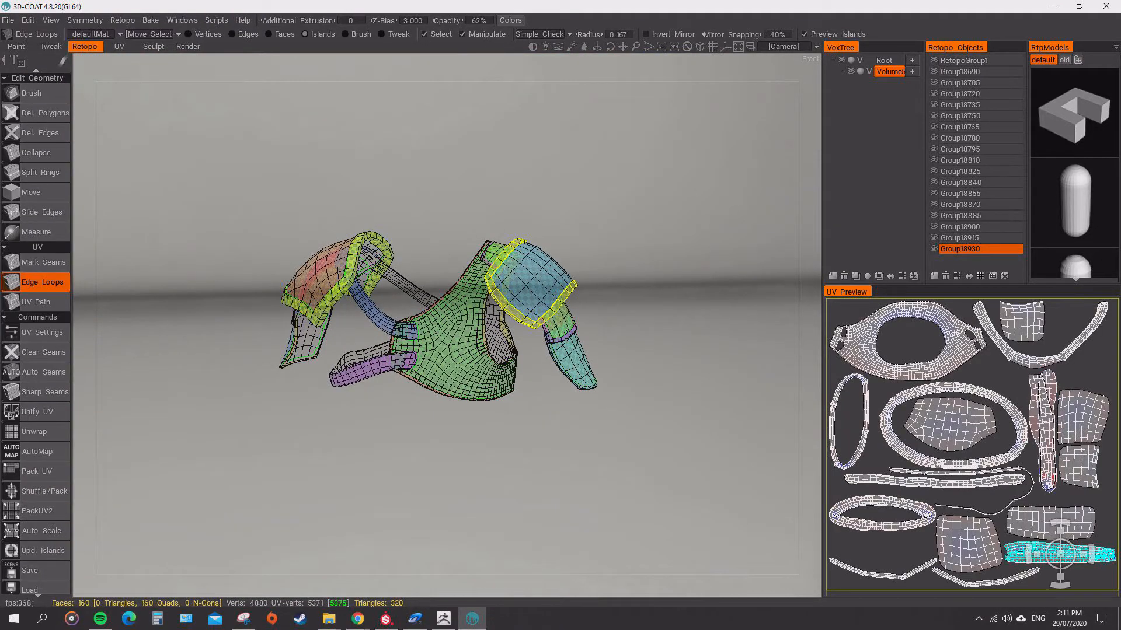
pyautogui.click(1045, 432)
pyautogui.click(35, 432)
pyautogui.click(983, 528)
pyautogui.click(963, 460)
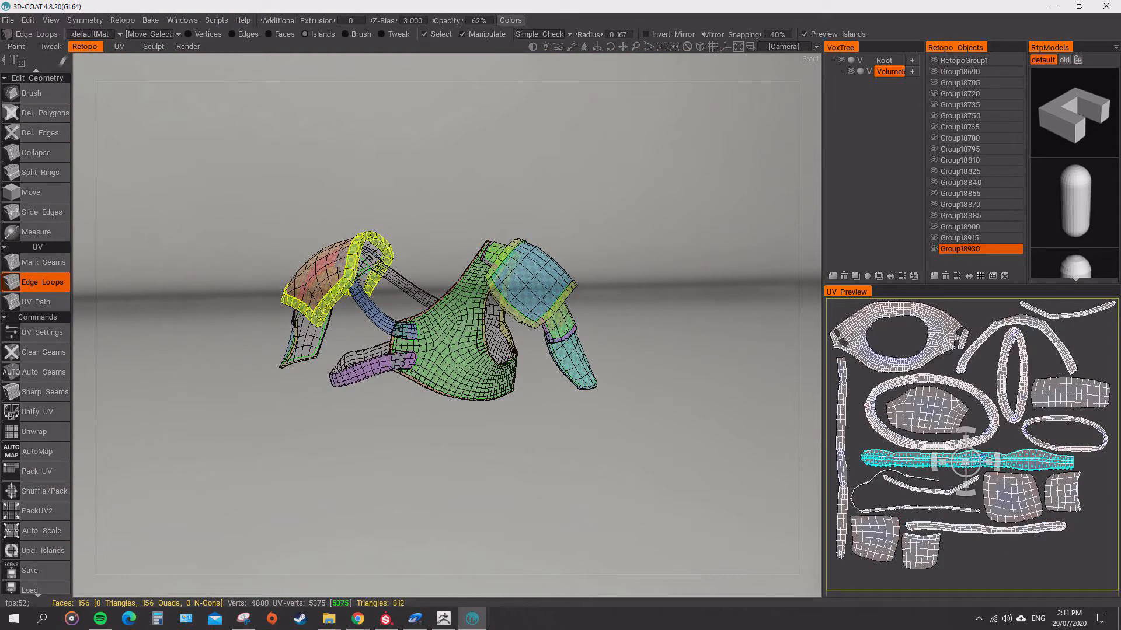
# Check the shoulder plate rim on the model and repack all the UV islands.
pyautogui.scroll(5, 391, 293)
pyautogui.keyDown('alt'); pyautogui.moveTo(315, 310); pyautogui.dragTo(362, 297); pyautogui.keyUp('alt')
pyautogui.scroll(-3, 391, 293)
pyautogui.click(36, 471)
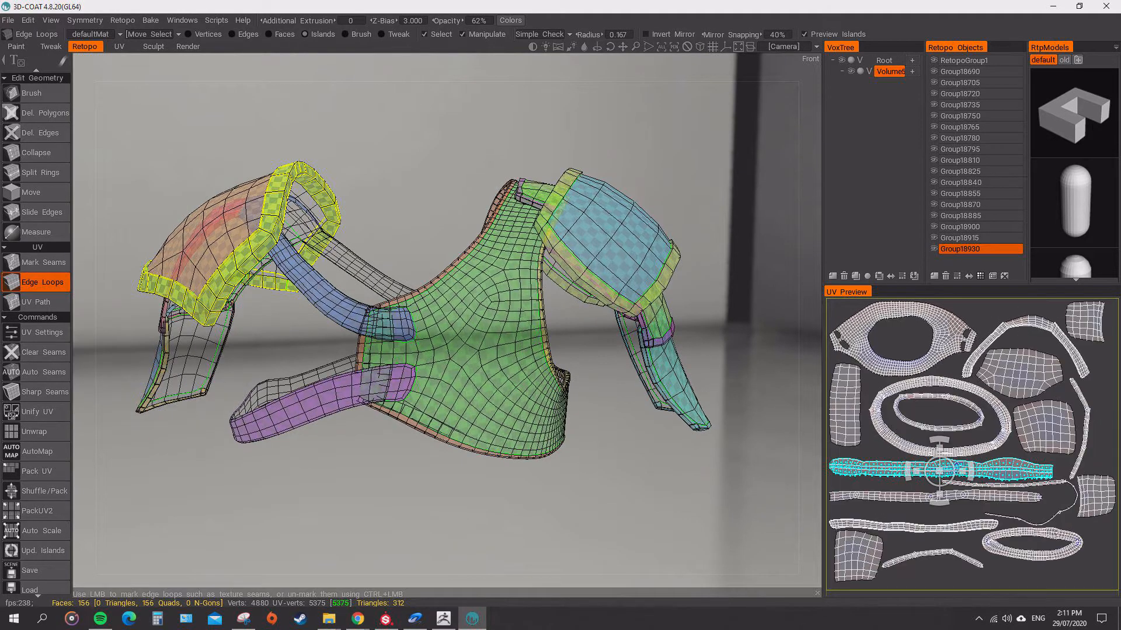
# Export the re-unwrapped mesh, import it into the ZBrush Shoulder_Armor subtool and regroup it with Auto Groups With UV.
pyautogui.click(9, 20)
pyautogui.click(41, 220)
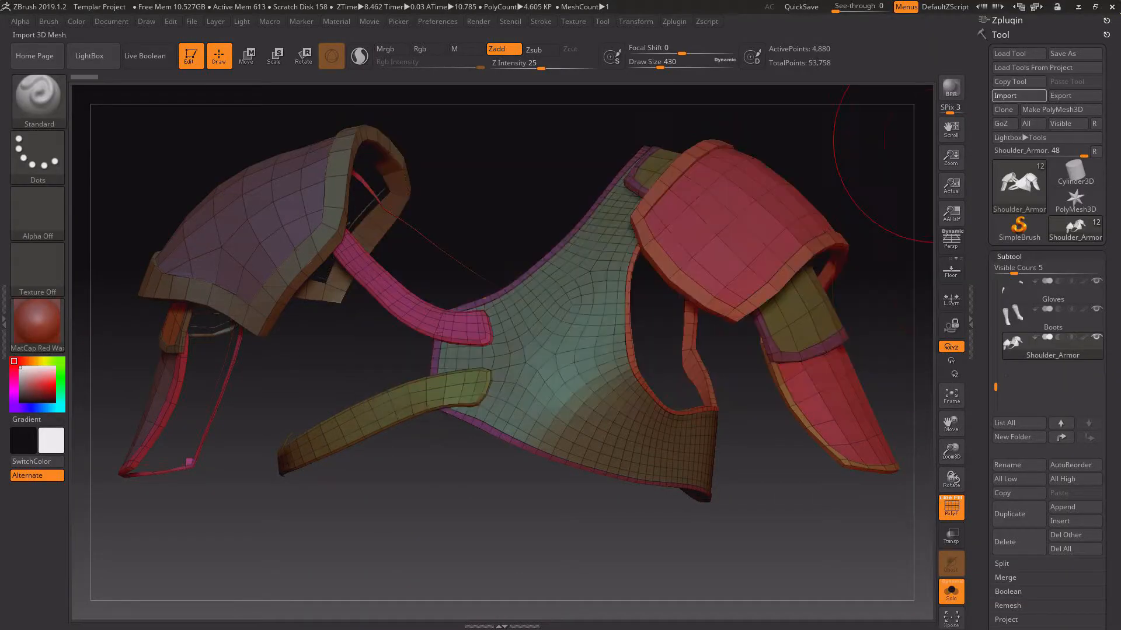
pyautogui.click(1009, 257)
pyautogui.click(1014, 425)
pyautogui.click(1028, 451)
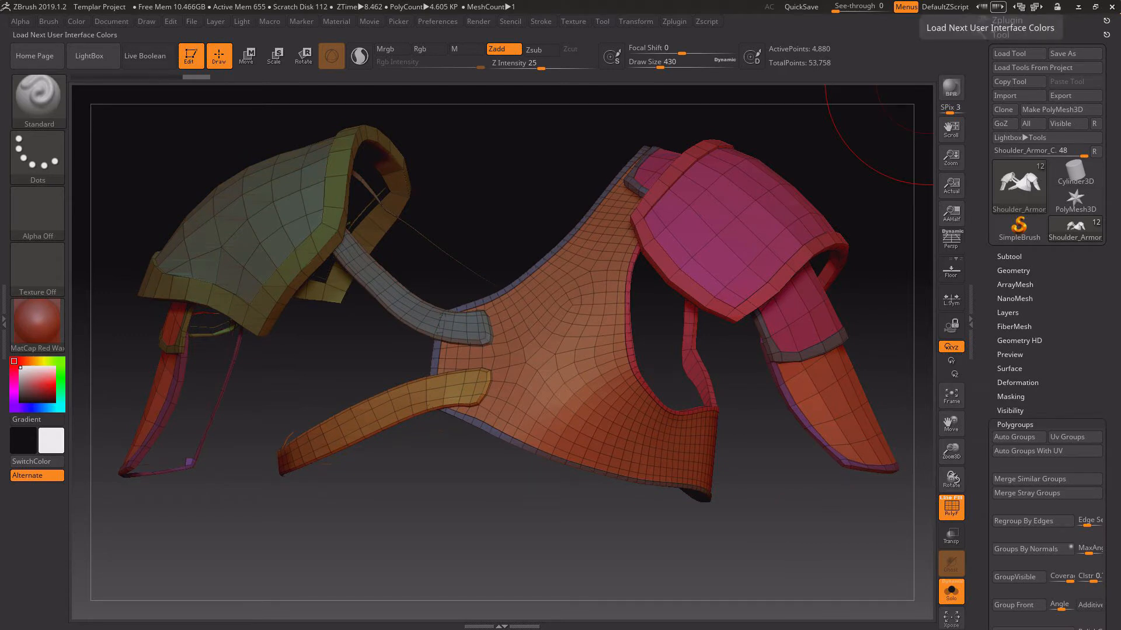
# Export the visible subtools as FBX and reload that mesh through the Substance Painter project configuration.
pyautogui.click(1007, 21)
pyautogui.click(1047, 236)
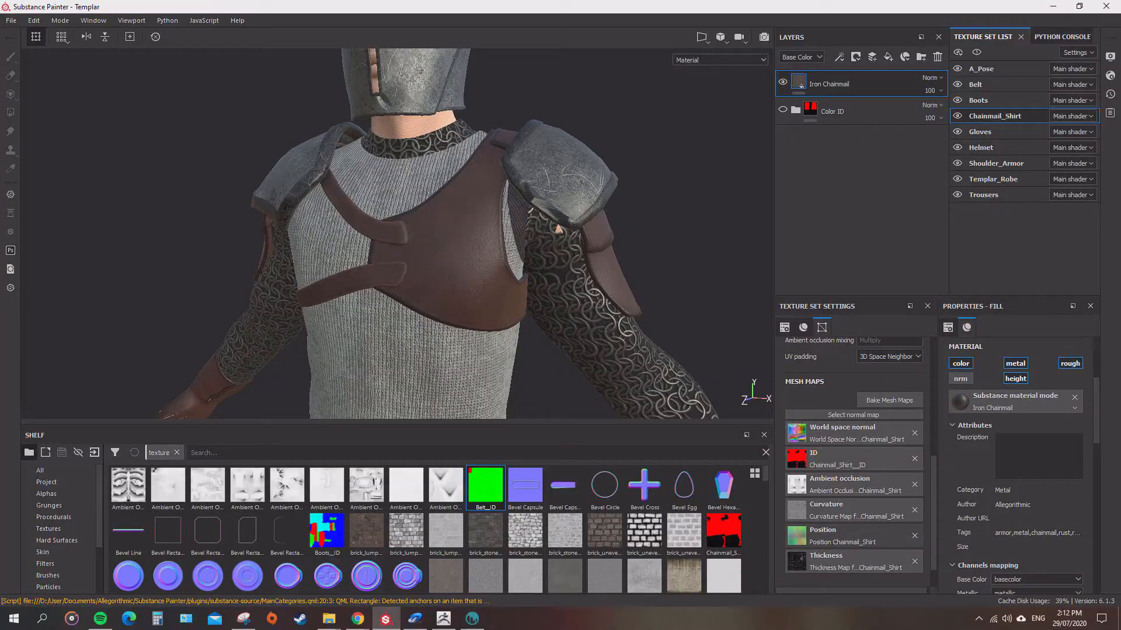
pyautogui.keyDown('alt'); pyautogui.moveTo(397, 222); pyautogui.dragTo(385, 303); pyautogui.keyUp('alt')
pyautogui.scroll(3, 397, 233)
pyautogui.click(11, 21)
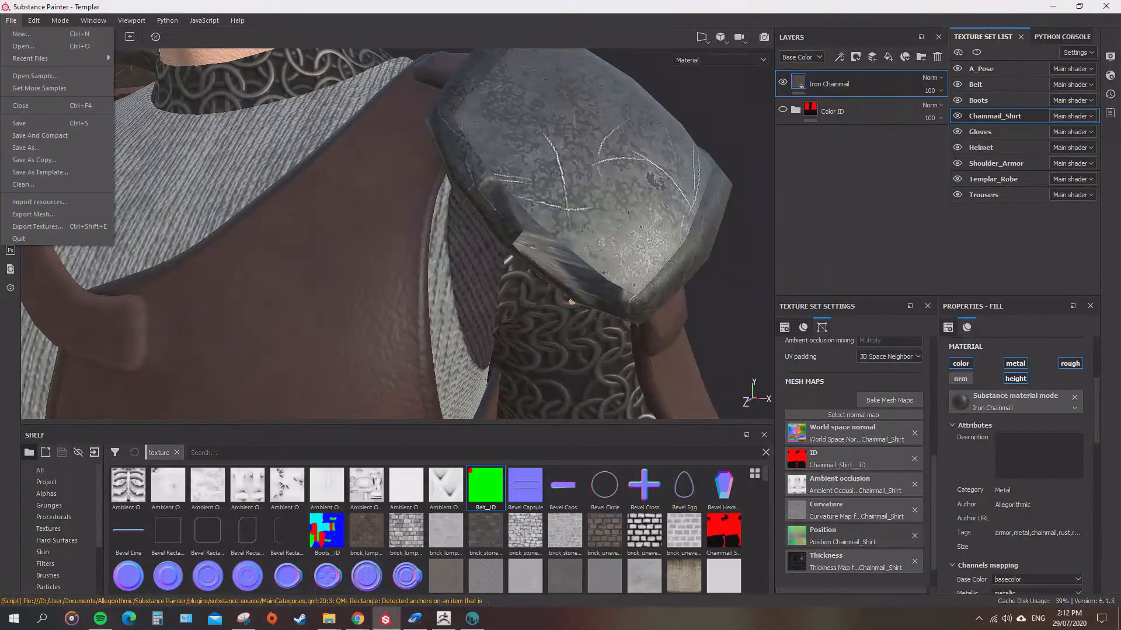
pyautogui.moveTo(34, 21)
pyautogui.click(69, 59)
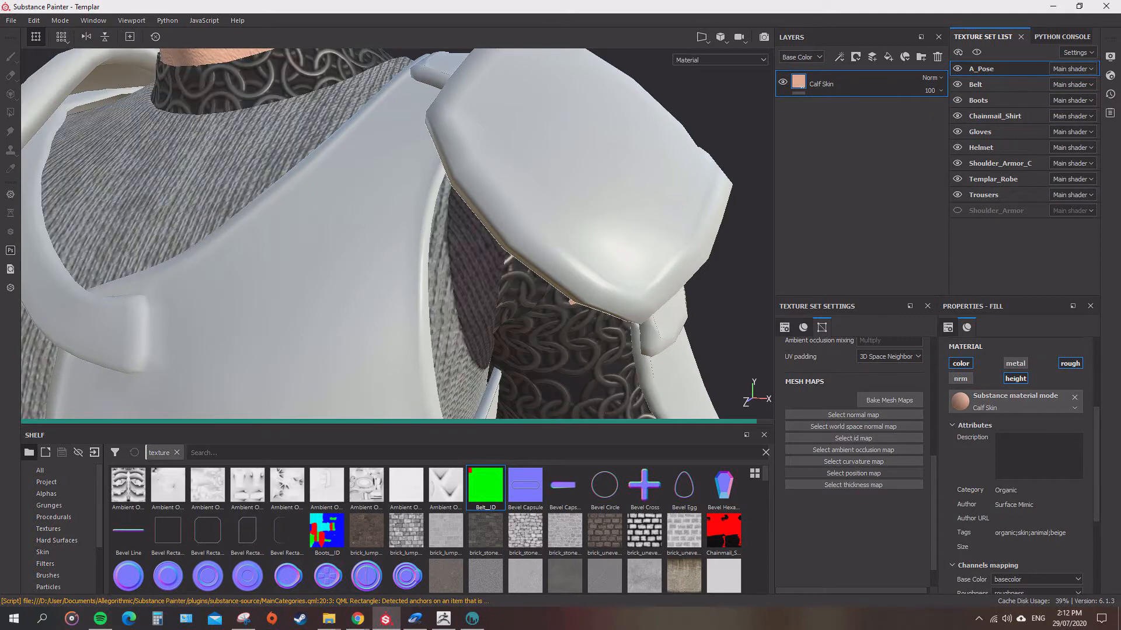
# Select the Shoulder_Armor_C texture set and examine the untextured shoulder armor and the texture set options.
pyautogui.scroll(-4, 610, 350)
pyautogui.click(1000, 164)
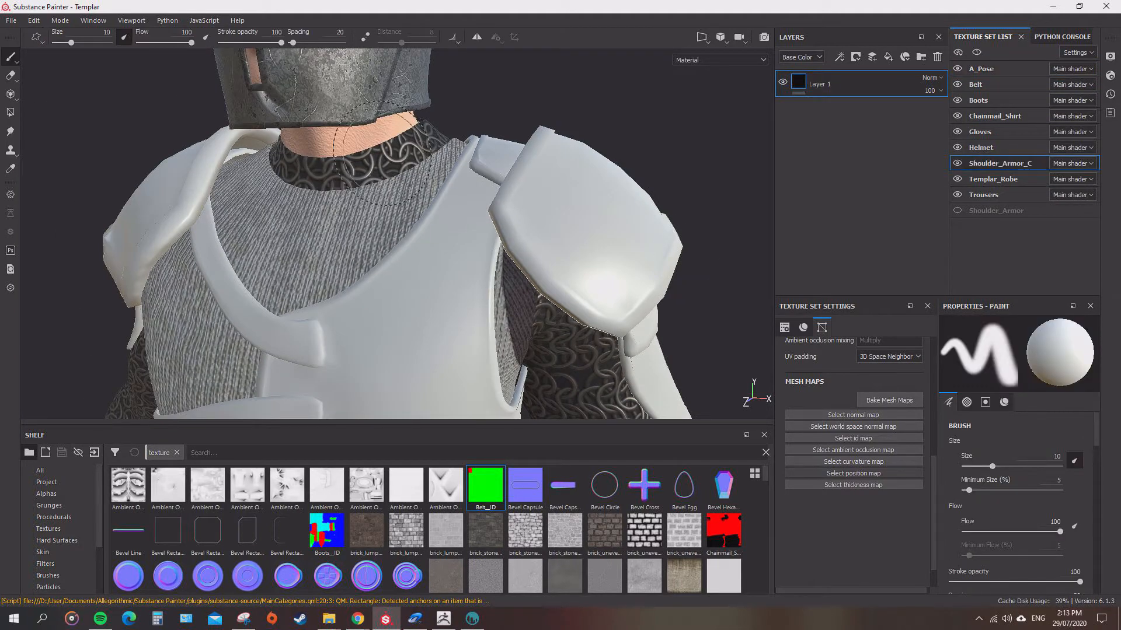
pyautogui.keyDown('alt'); pyautogui.moveTo(613, 151); pyautogui.dragTo(564, 117); pyautogui.keyUp('alt')
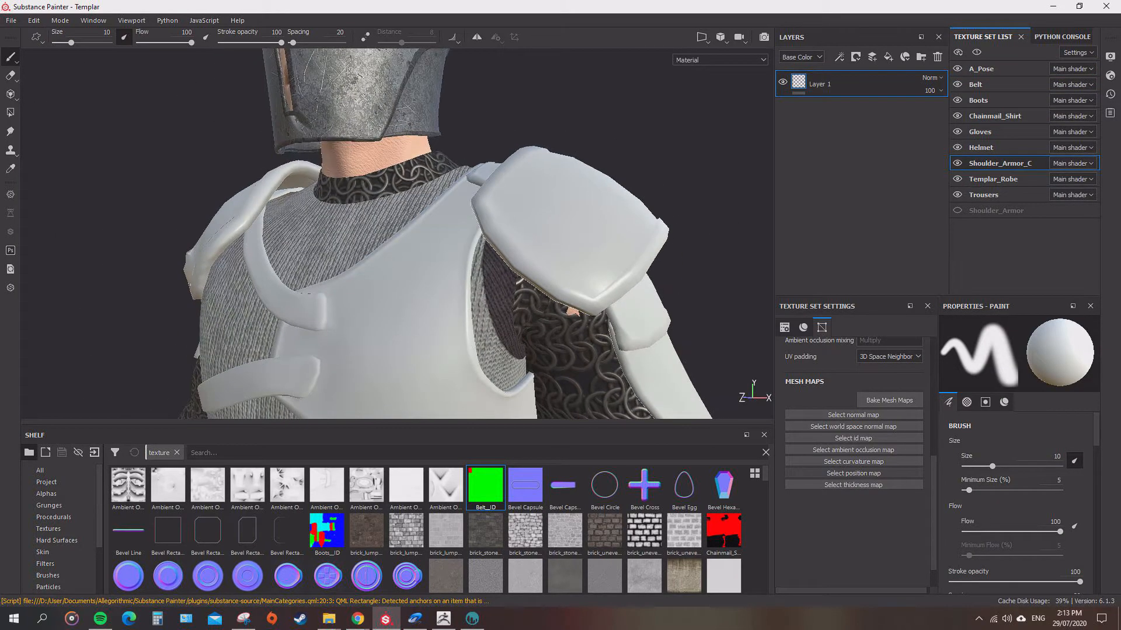
pyautogui.click(1075, 52)
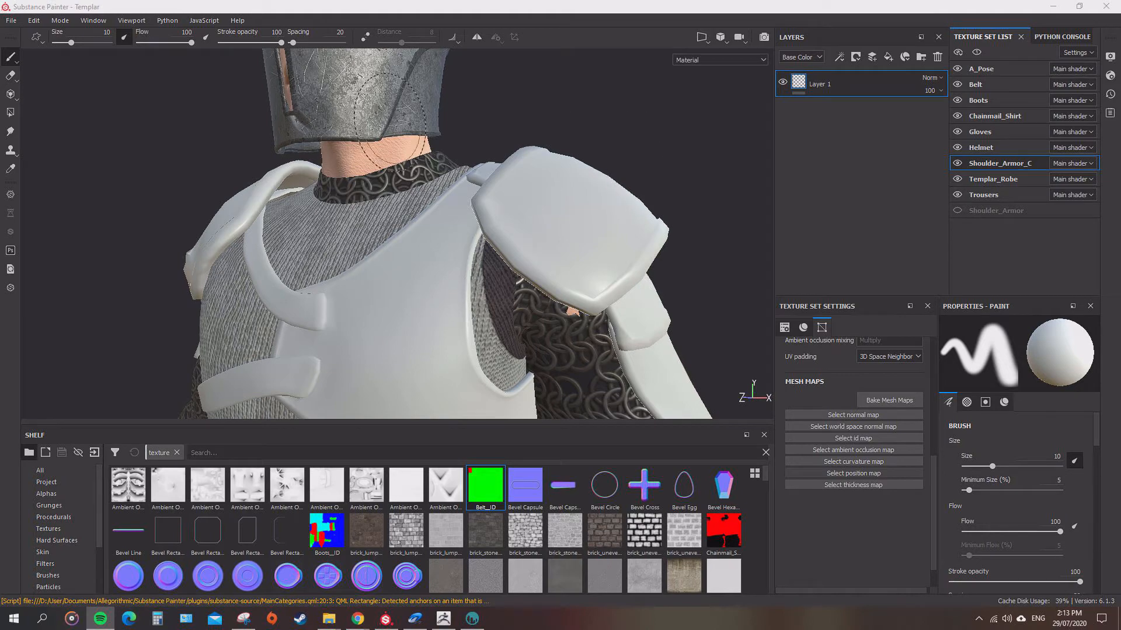
pyautogui.moveTo(680, 160)
pyautogui.keyDown('alt'); pyautogui.mouseDown()
pyautogui.moveTo(660, 160)
pyautogui.moveTo(689, 162)
pyautogui.mouseUp(); pyautogui.keyUp('alt')
pyautogui.keyDown('alt'); pyautogui.moveTo(689, 162); pyautogui.dragTo(543, 96, button='right'); pyautogui.keyUp('alt')
pyautogui.keyDown('alt'); pyautogui.moveTo(543, 96); pyautogui.dragTo(539, 135, button='middle'); pyautogui.keyUp('alt')
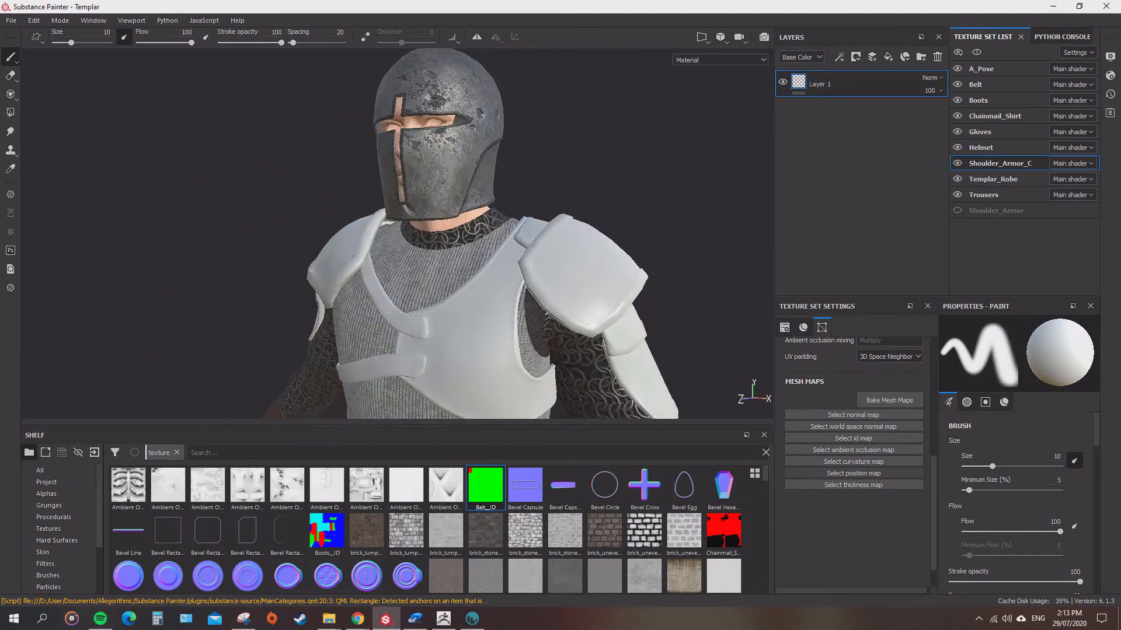
pyautogui.scroll(5, 397, 234)
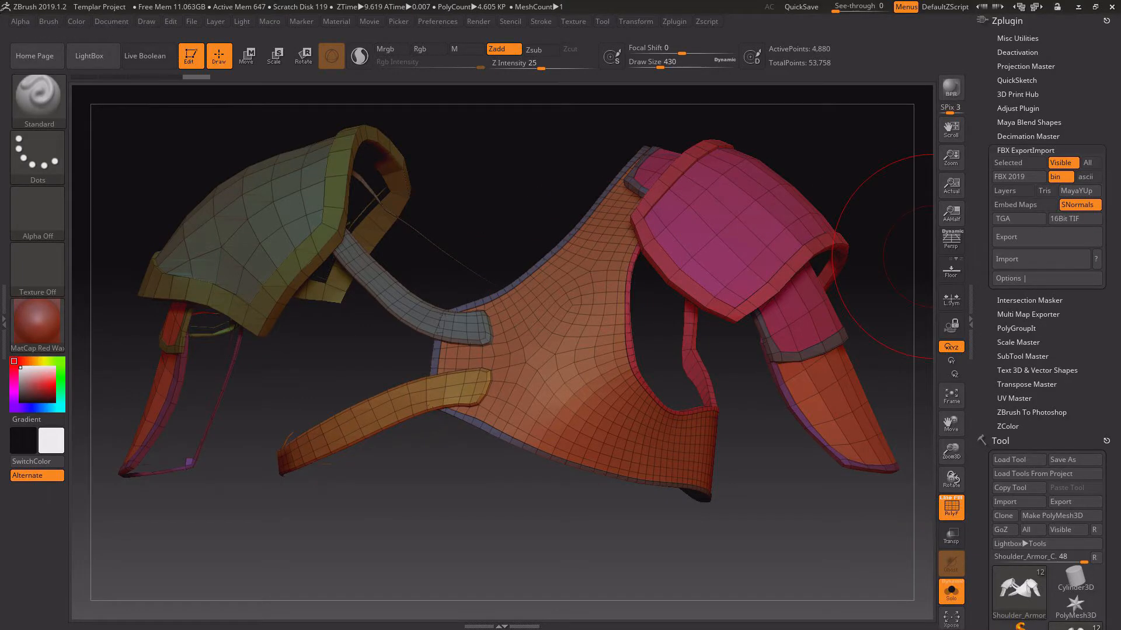
# Switch to ZBrush and rename the Shoulder_Armor_C subtool as Shoulder_Armor.
pyautogui.click(1007, 21)
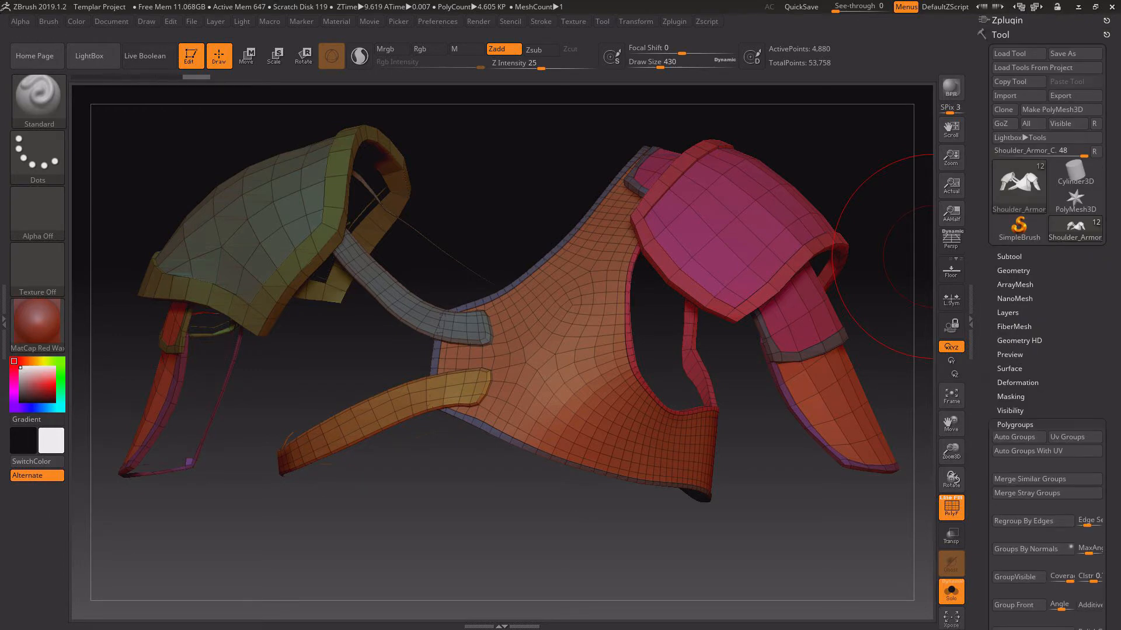
pyautogui.click(1008, 257)
pyautogui.click(1019, 465)
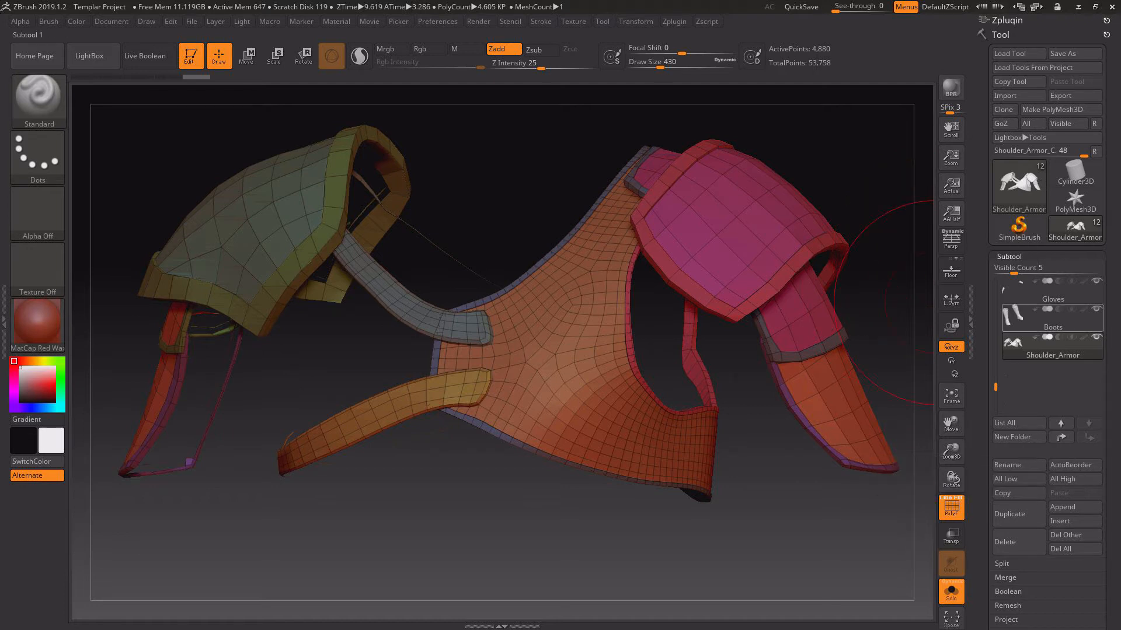
pyautogui.moveTo(1020, 347)
# Export the visible subtools as FBX, overwriting the Templar_b file in the 0 - FBX folder.
pyautogui.click(1000, 19)
pyautogui.click(1007, 236)
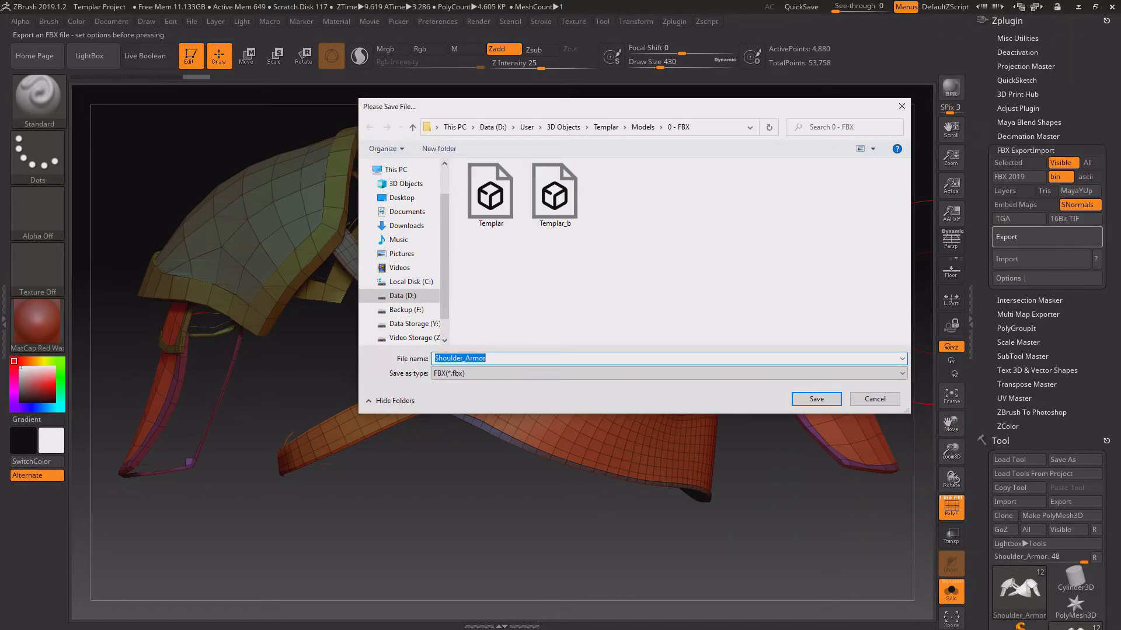
pyautogui.doubleClick(555, 192)
pyautogui.click(593, 313)
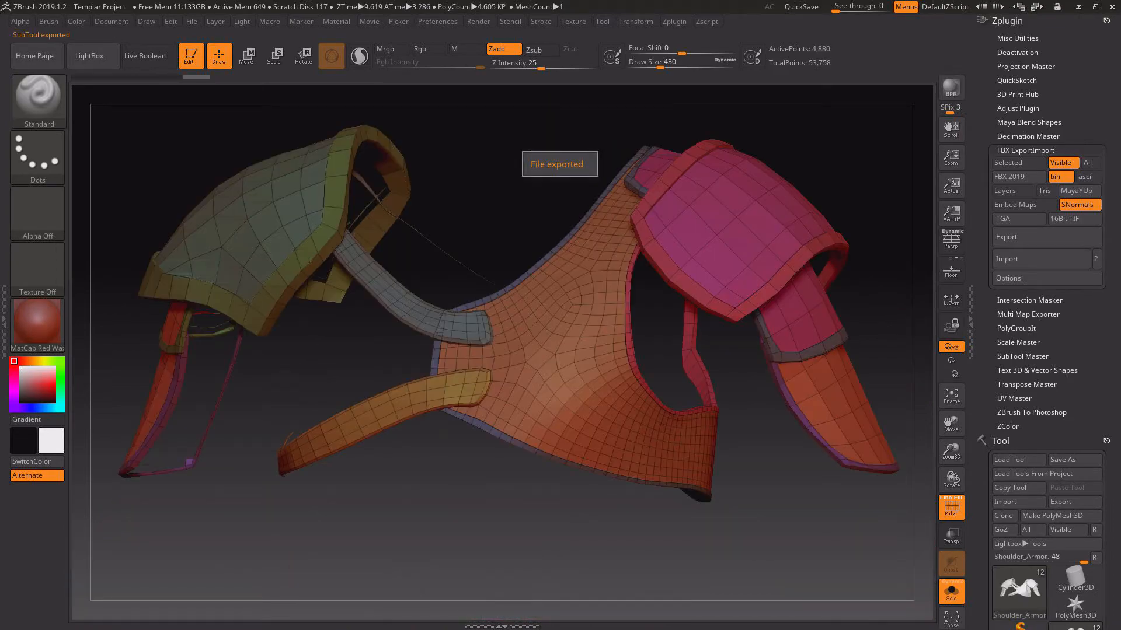
pyautogui.click(1078, 7)
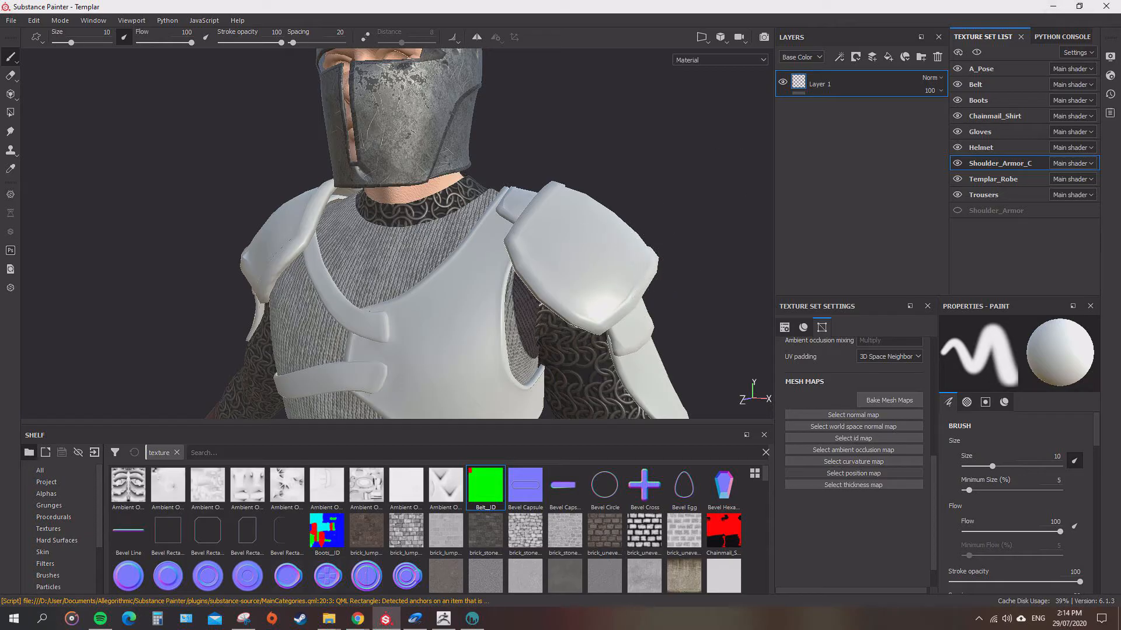
# Reload the Templar_b mesh in the Substance Painter project configuration.
pyautogui.click(11, 20)
pyautogui.moveTo(34, 21)
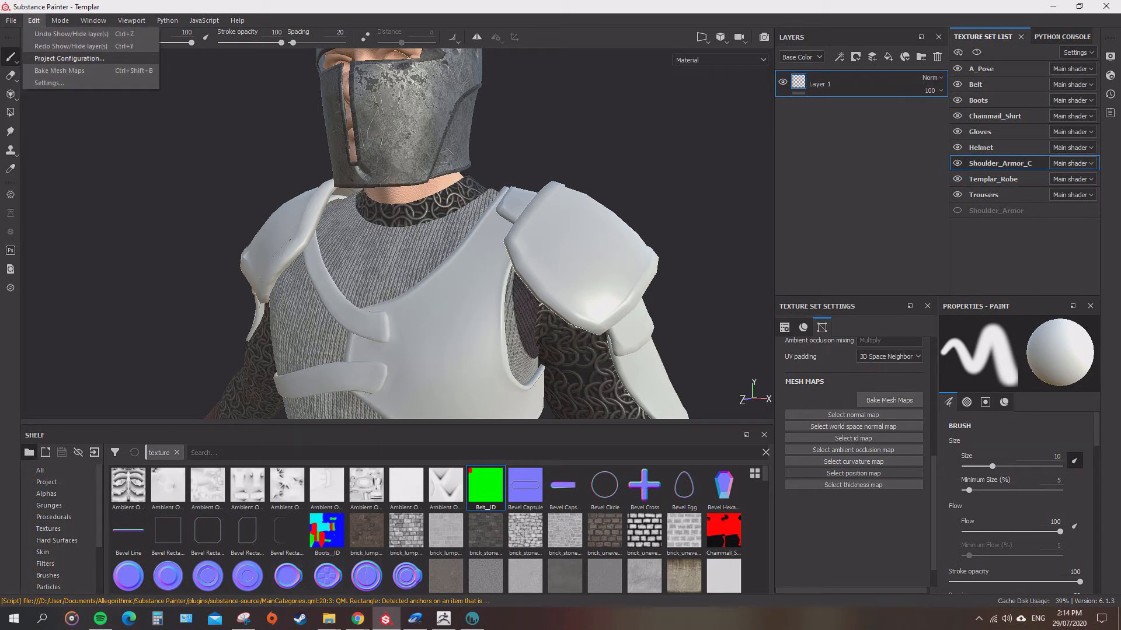
pyautogui.click(69, 58)
pyautogui.click(640, 220)
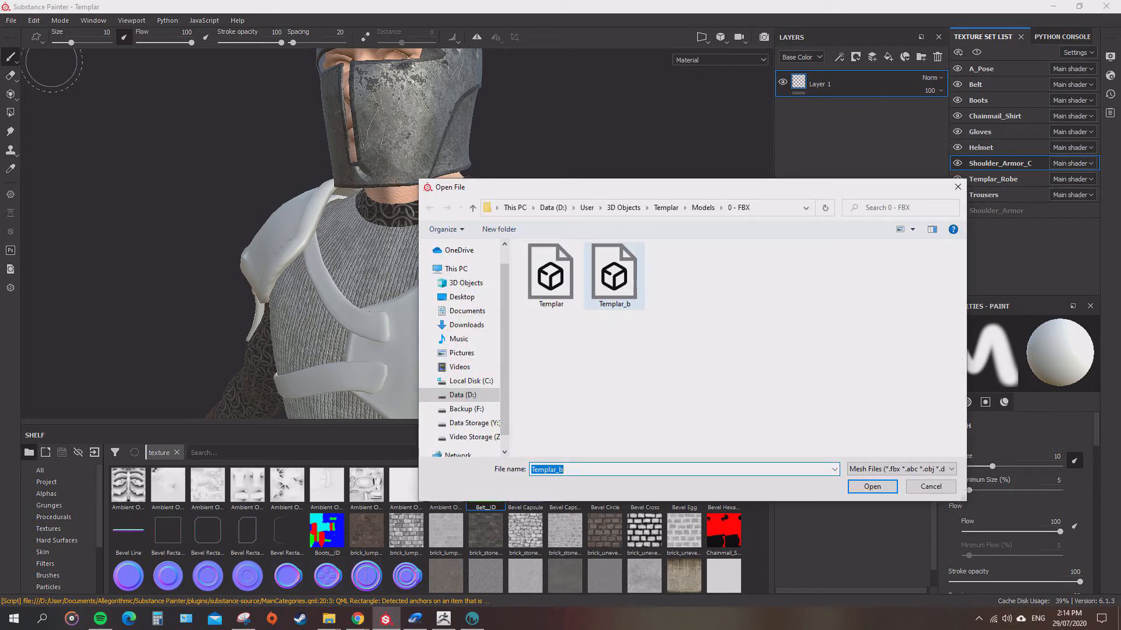
pyautogui.doubleClick(614, 274)
pyautogui.click(574, 401)
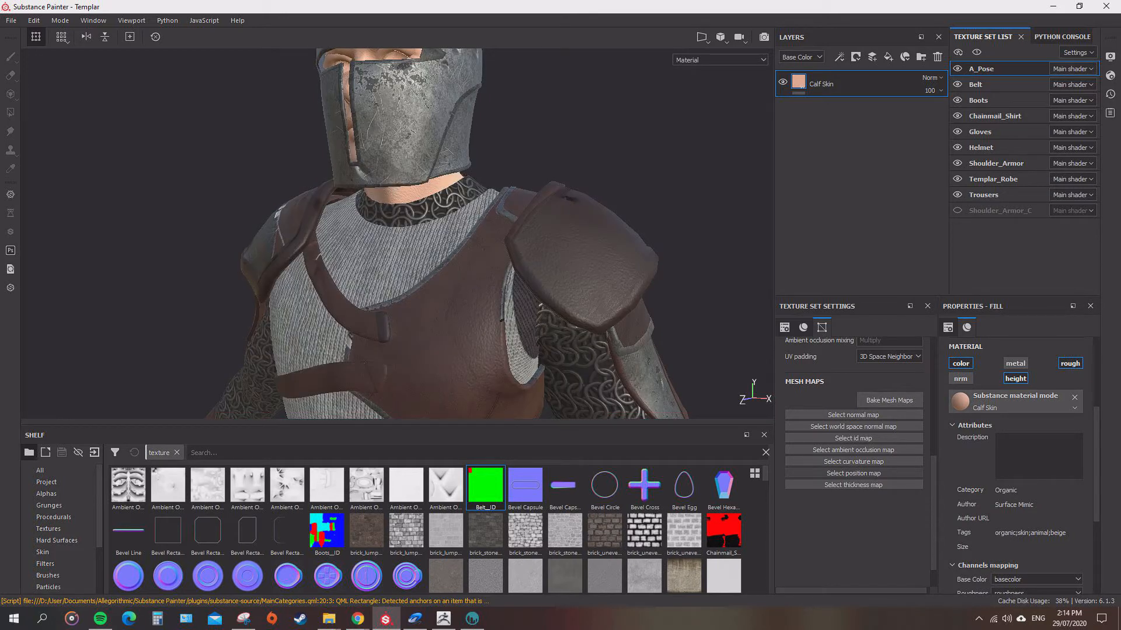
# Examine the leather and metal on the reloaded shoulder armor and select the Shoulder_Armor texture set.
pyautogui.keyDown('alt'); pyautogui.moveTo(421, 257); pyautogui.dragTo(388, 241); pyautogui.keyUp('alt')
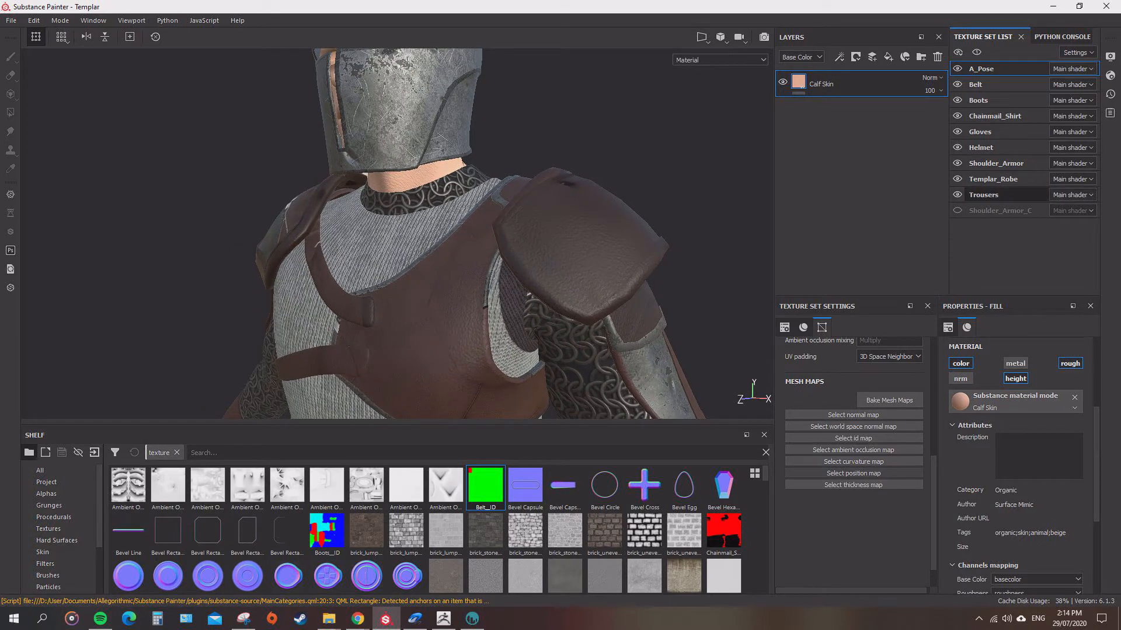
pyautogui.click(993, 195)
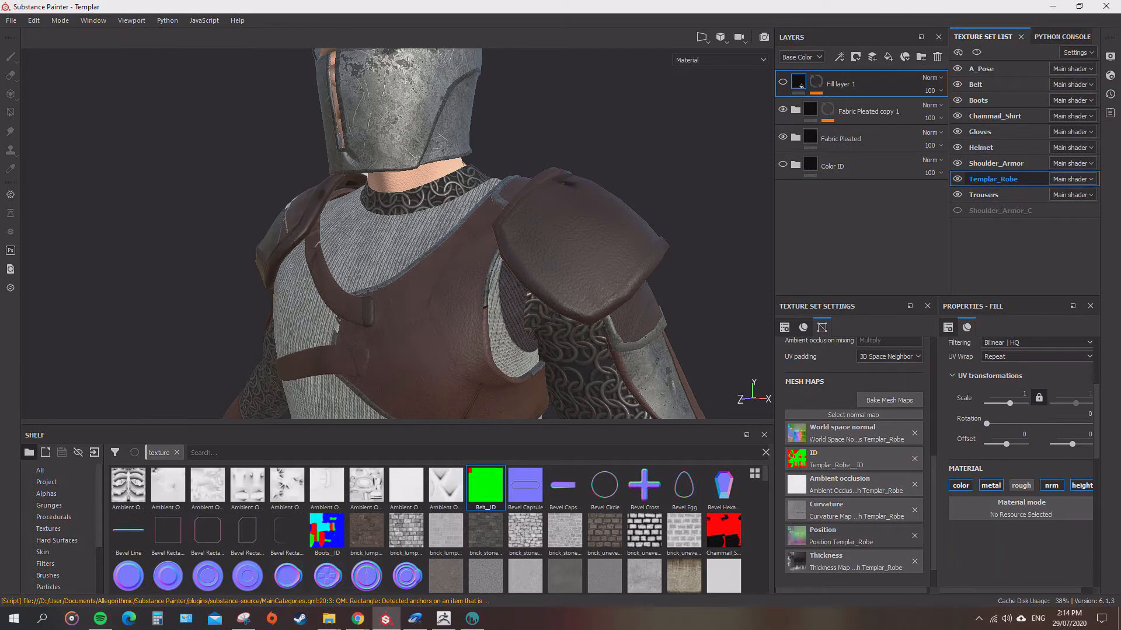
pyautogui.click(996, 164)
# Delete the disabled Shoulder_Armor_C texture set through Texture Sets Reassignment and apply the change.
pyautogui.click(1075, 52)
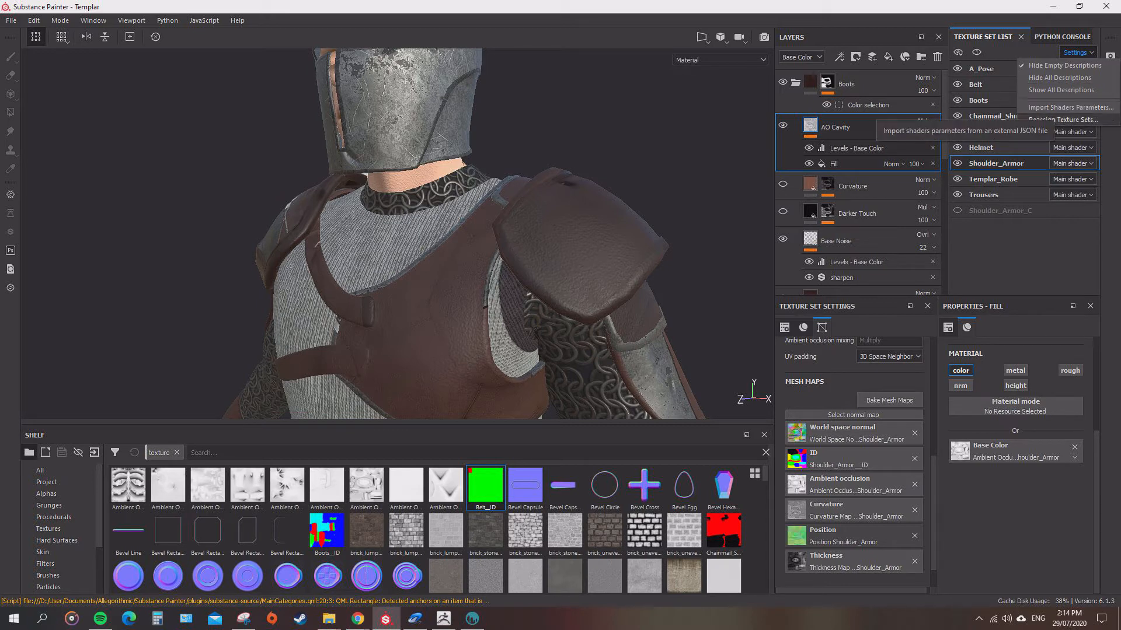
pyautogui.click(1057, 120)
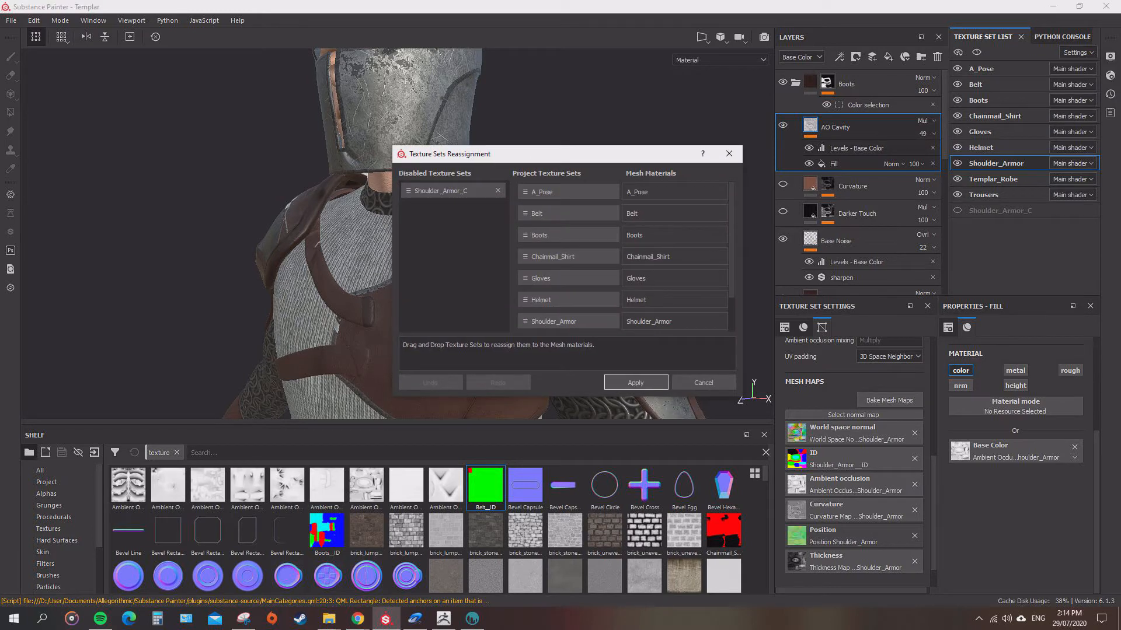
pyautogui.click(497, 191)
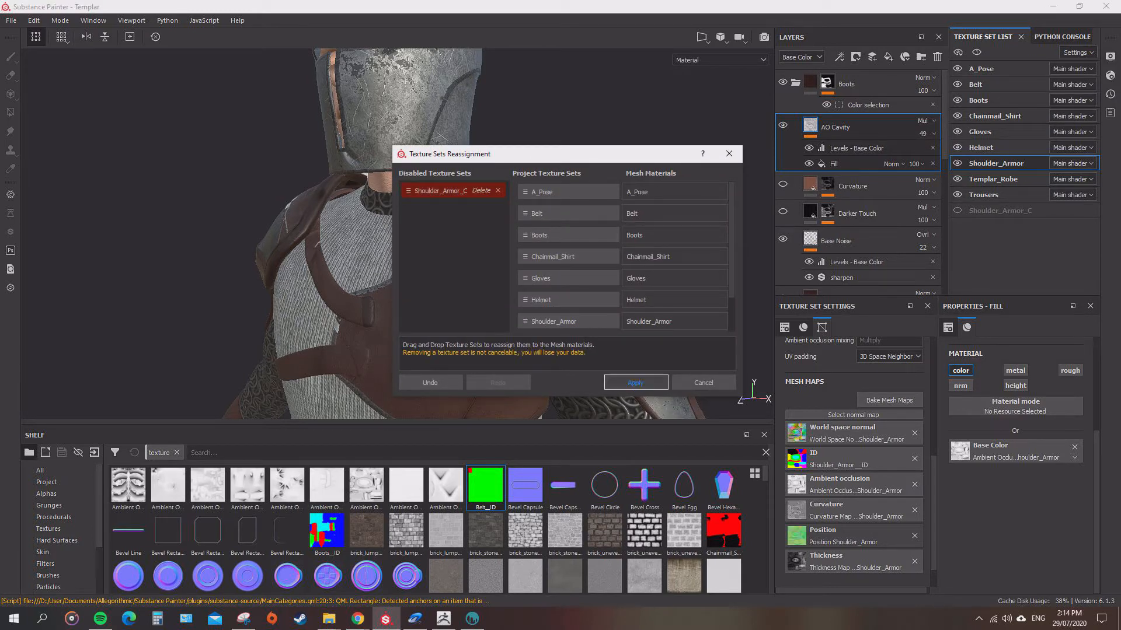
pyautogui.click(635, 383)
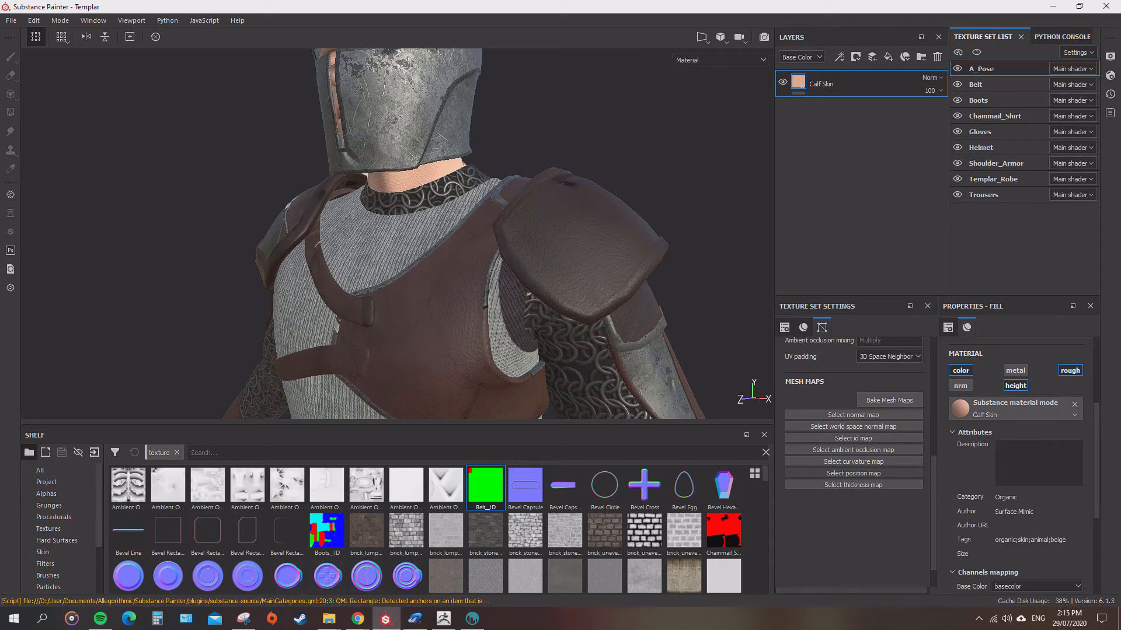
# Examine the material placement on the shoulder plates and chest straps from the front.
pyautogui.moveTo(350, 233)
pyautogui.keyDown('alt'); pyautogui.mouseDown()
pyautogui.moveTo(438, 239)
pyautogui.moveTo(356, 233)
pyautogui.mouseUp(); pyautogui.keyUp('alt')
pyautogui.scroll(-1, 359, 298)
pyautogui.keyDown('alt'); pyautogui.moveTo(357, 233); pyautogui.dragTo(382, 173, button='middle'); pyautogui.keyUp('alt')
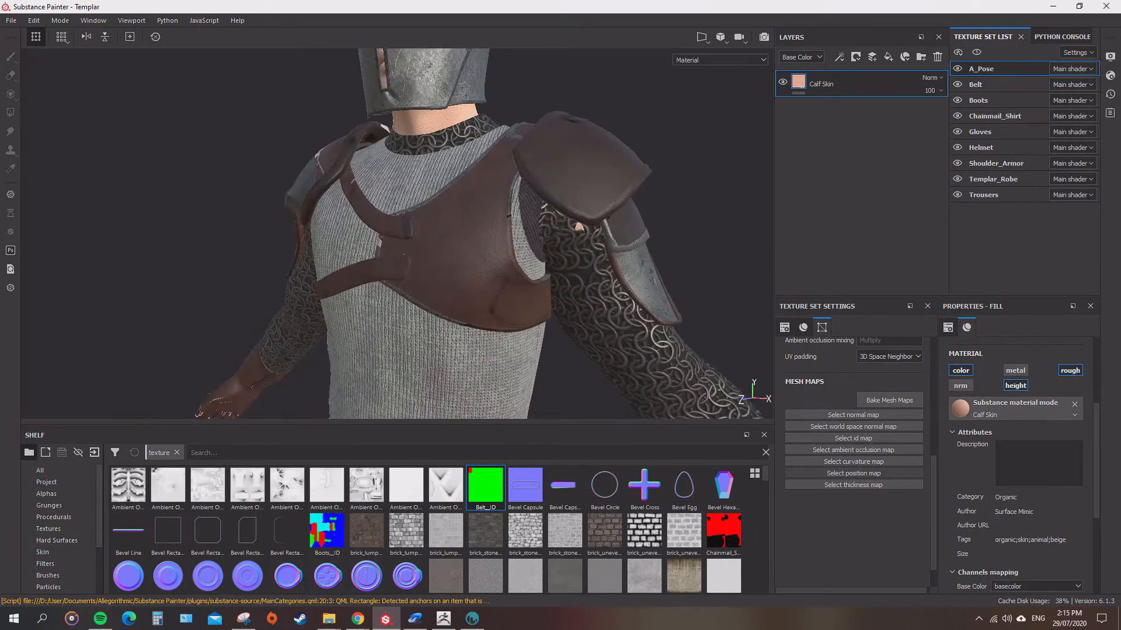
pyautogui.keyDown('alt'); pyautogui.moveTo(382, 172); pyautogui.dragTo(421, 175); pyautogui.keyUp('alt')
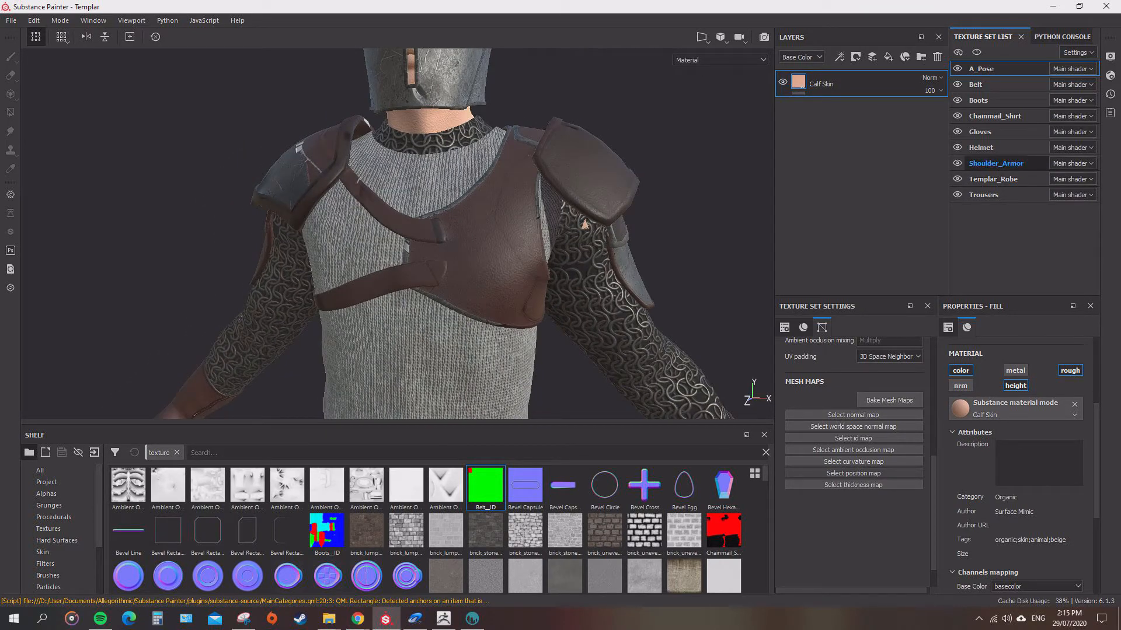
# Select the Shoulder_Armor texture set and hide its Boots, Leather-Light and Dented Old Steel layers.
pyautogui.click(996, 163)
pyautogui.keyDown('alt'); pyautogui.moveTo(572, 198); pyautogui.dragTo(479, 201); pyautogui.keyUp('alt')
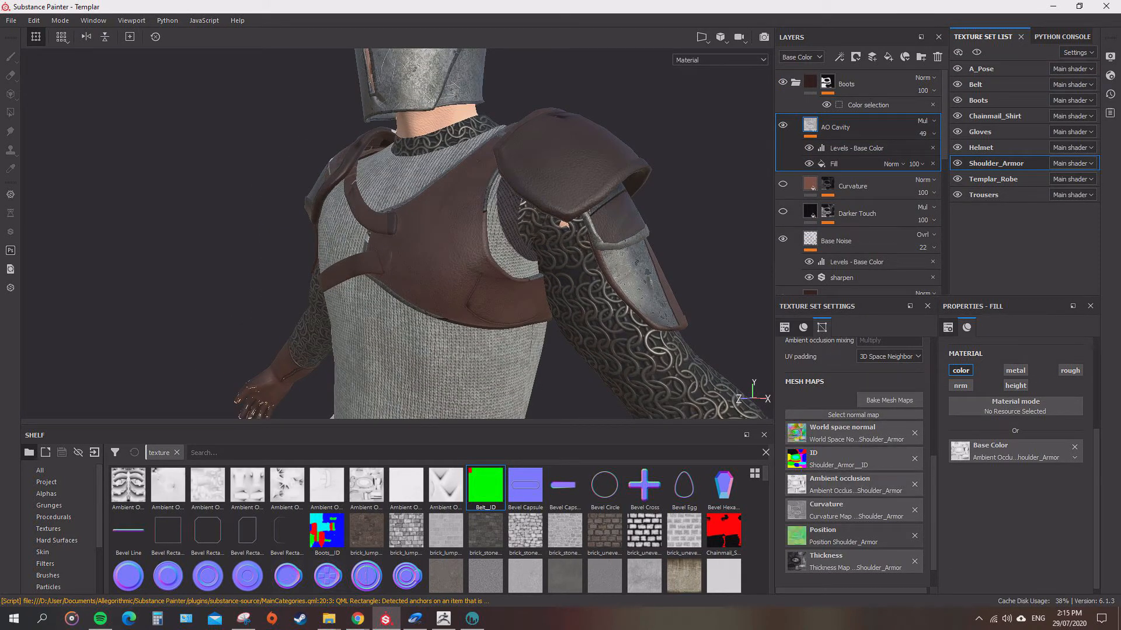
pyautogui.click(795, 82)
pyautogui.click(783, 82)
pyautogui.click(782, 124)
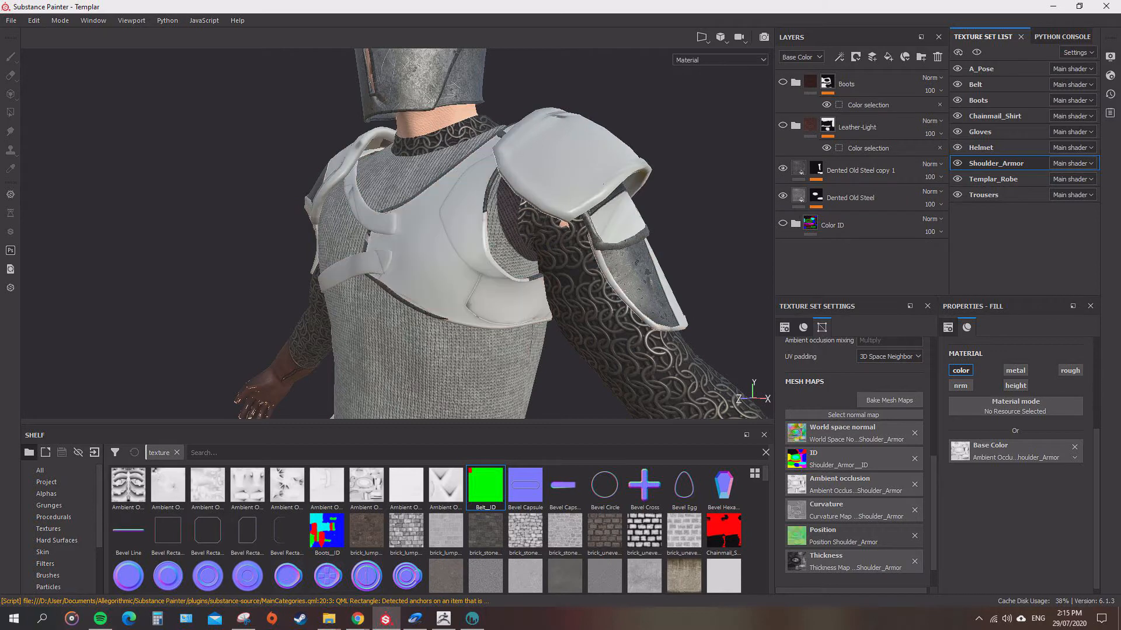
pyautogui.click(783, 168)
# Bake the Shoulder_Armor world space normal, ambient occlusion, curvature, position and thickness maps at 2048.
pyautogui.click(889, 400)
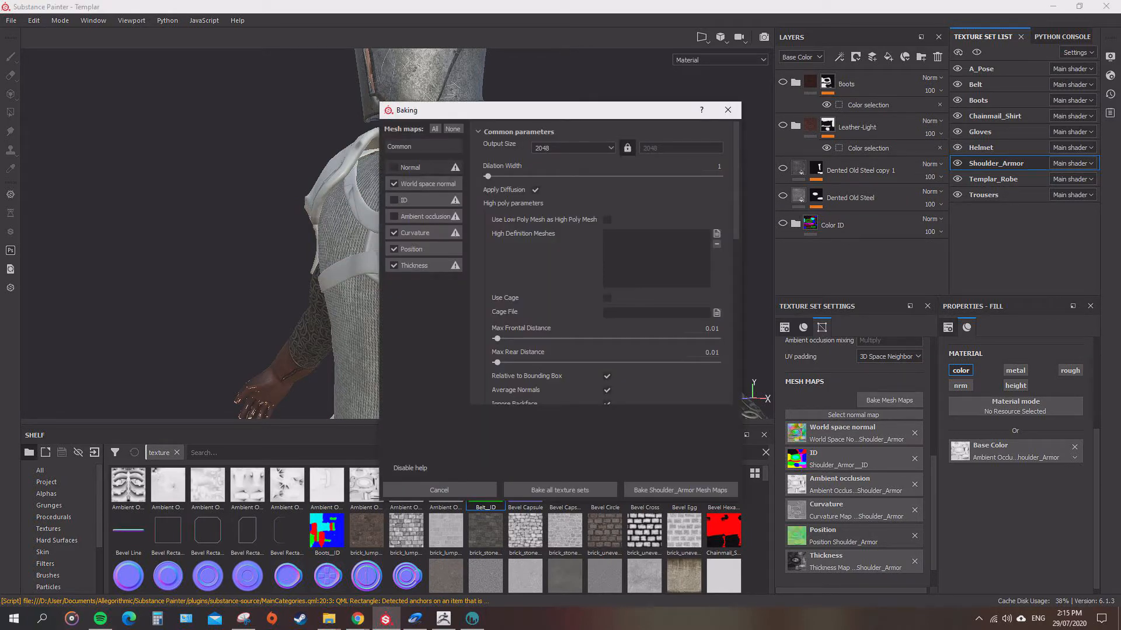
pyautogui.click(681, 491)
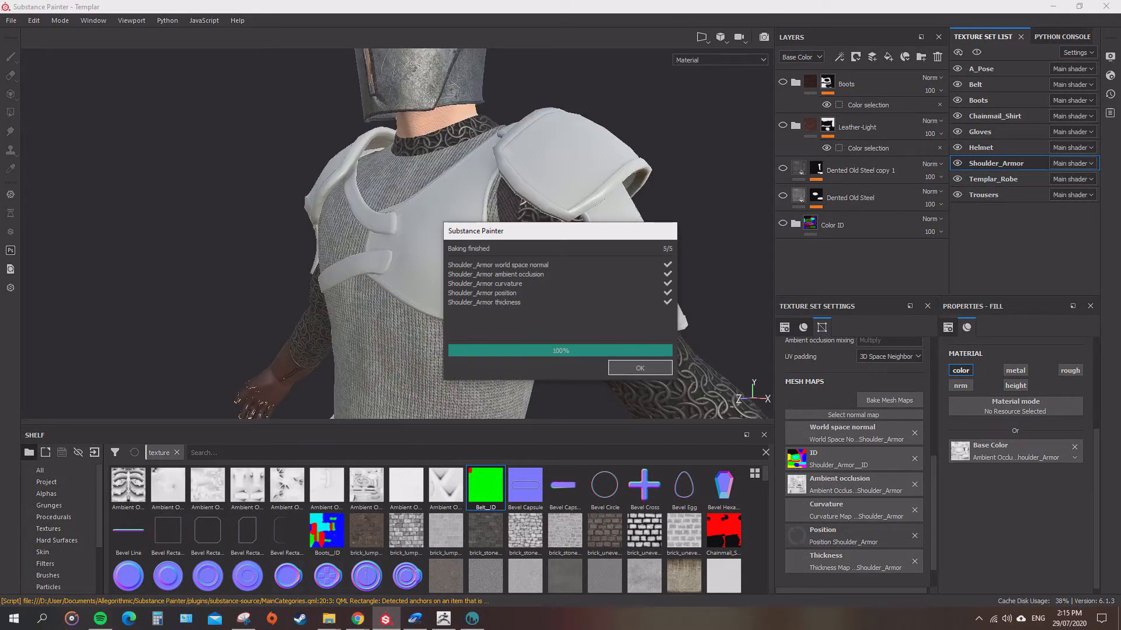
pyautogui.press('Return')
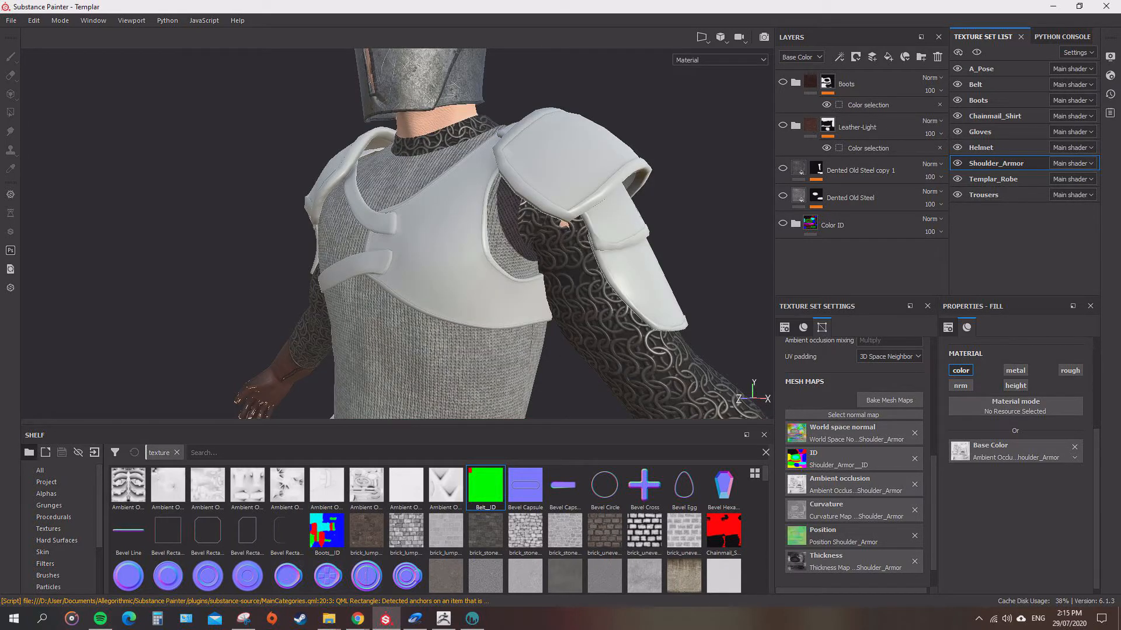
# Show and expand the Color ID folder, select the Magenta mask and check the color regions on the armor from several angles.
pyautogui.click(783, 223)
pyautogui.click(795, 223)
pyautogui.scroll(-2, 806, 219)
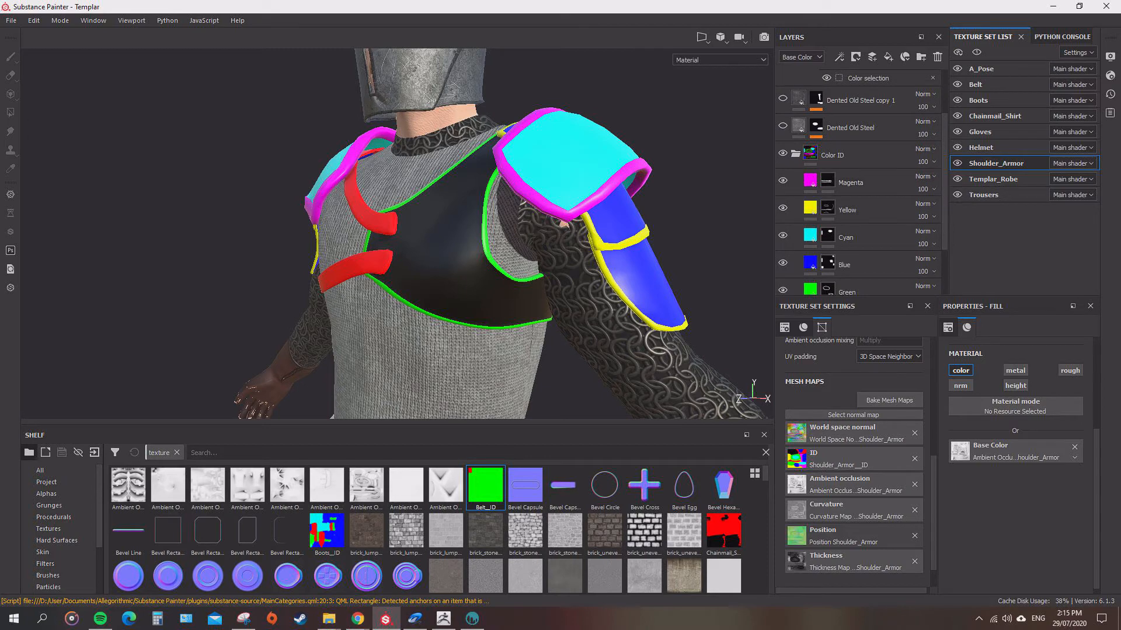
pyautogui.click(827, 181)
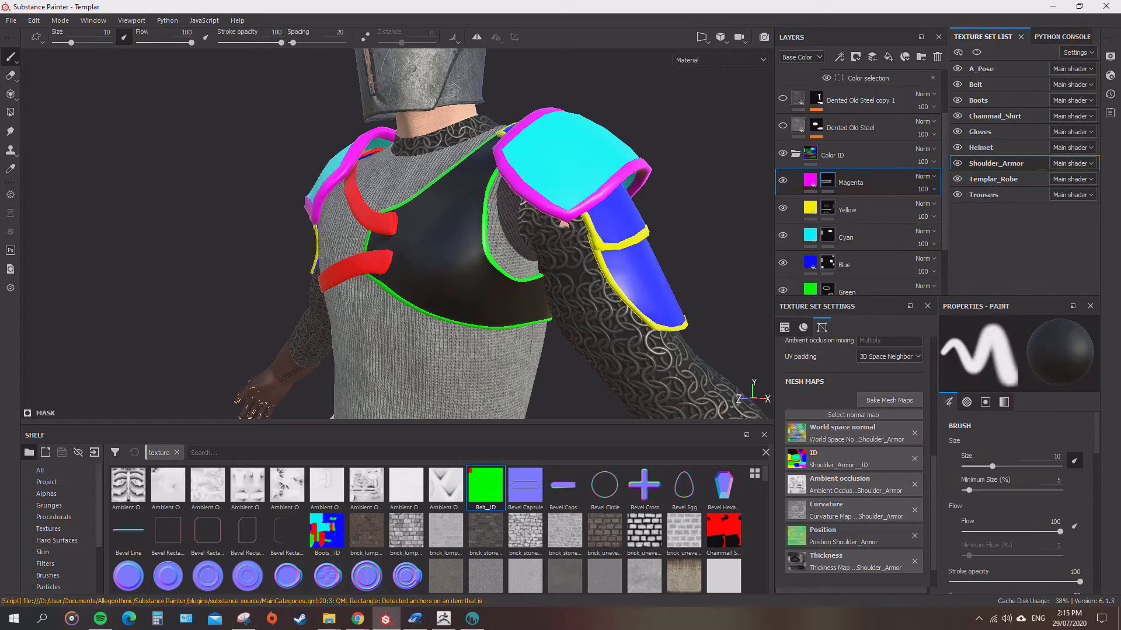
pyautogui.keyDown('alt'); pyautogui.moveTo(177, 204); pyautogui.dragTo(665, 205); pyautogui.keyUp('alt')
pyautogui.keyDown('alt'); pyautogui.moveTo(841, 205); pyautogui.dragTo(604, 206); pyautogui.keyUp('alt')
pyautogui.moveTo(678, 240)
pyautogui.keyDown('alt'); pyautogui.mouseDown()
pyautogui.moveTo(592, 227)
pyautogui.moveTo(603, 247)
pyautogui.moveTo(660, 201)
pyautogui.moveTo(705, 270)
pyautogui.moveTo(601, 292)
pyautogui.moveTo(586, 309)
pyautogui.mouseUp(); pyautogui.keyUp('alt')
pyautogui.moveTo(616, 362)
pyautogui.keyDown('alt'); pyautogui.mouseDown()
pyautogui.moveTo(636, 344)
pyautogui.moveTo(568, 321)
pyautogui.mouseUp(); pyautogui.keyUp('alt')
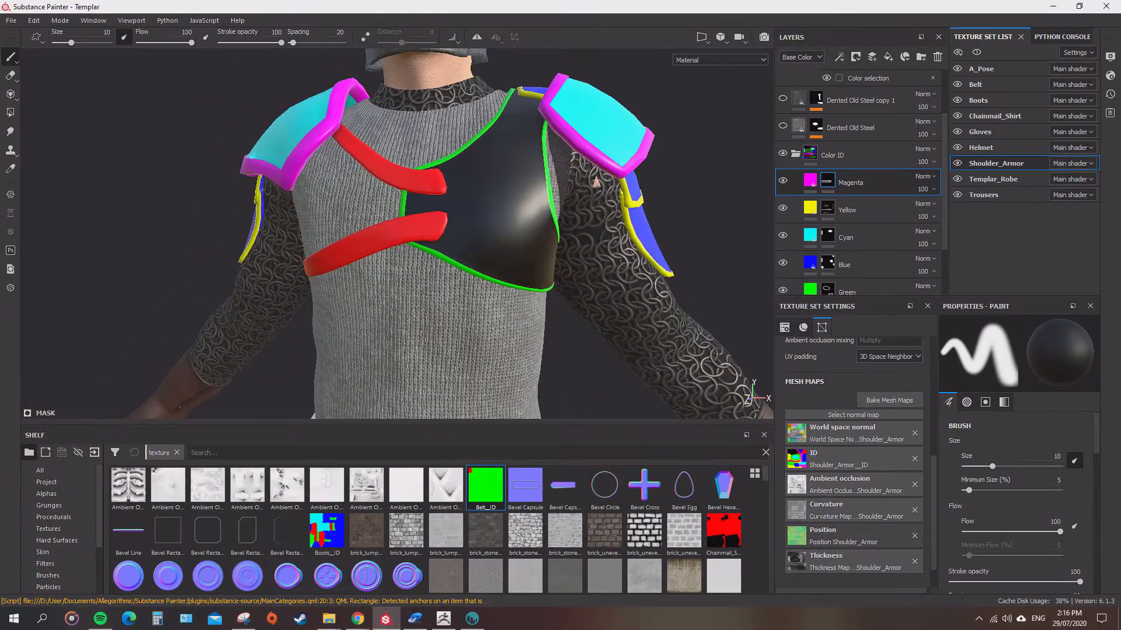
pyautogui.moveTo(731, 193)
pyautogui.keyDown('alt'); pyautogui.mouseDown()
pyautogui.moveTo(648, 204)
pyautogui.moveTo(730, 209)
pyautogui.mouseUp(); pyautogui.keyUp('alt')
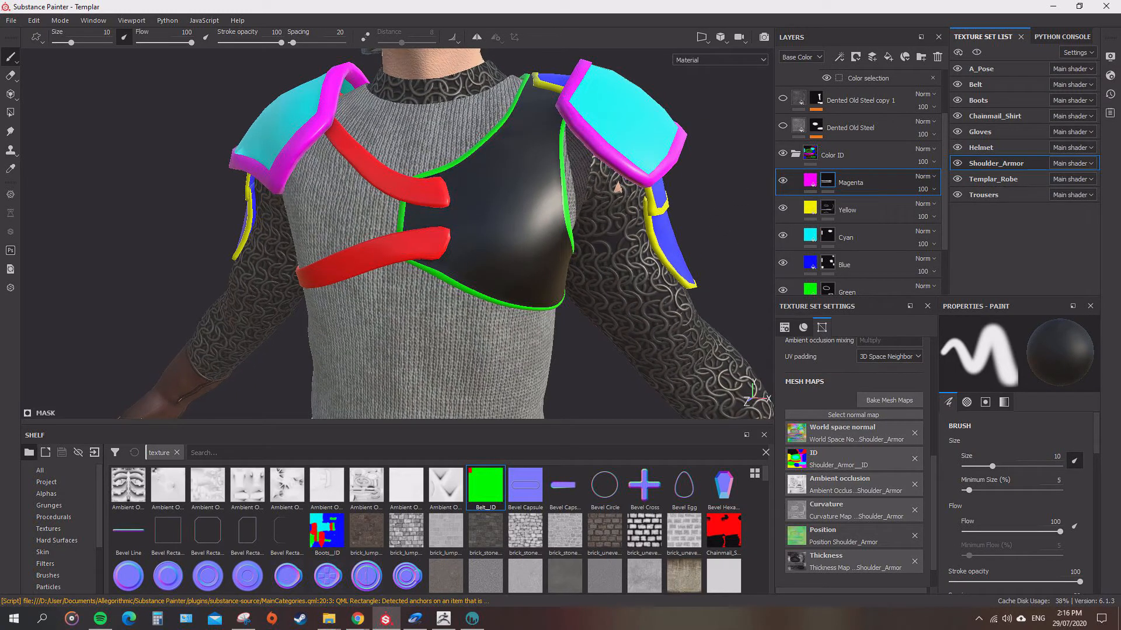
# Collapse the Color ID folder and remove the ID map from the Shoulder_Armor mesh maps.
pyautogui.click(12, 19)
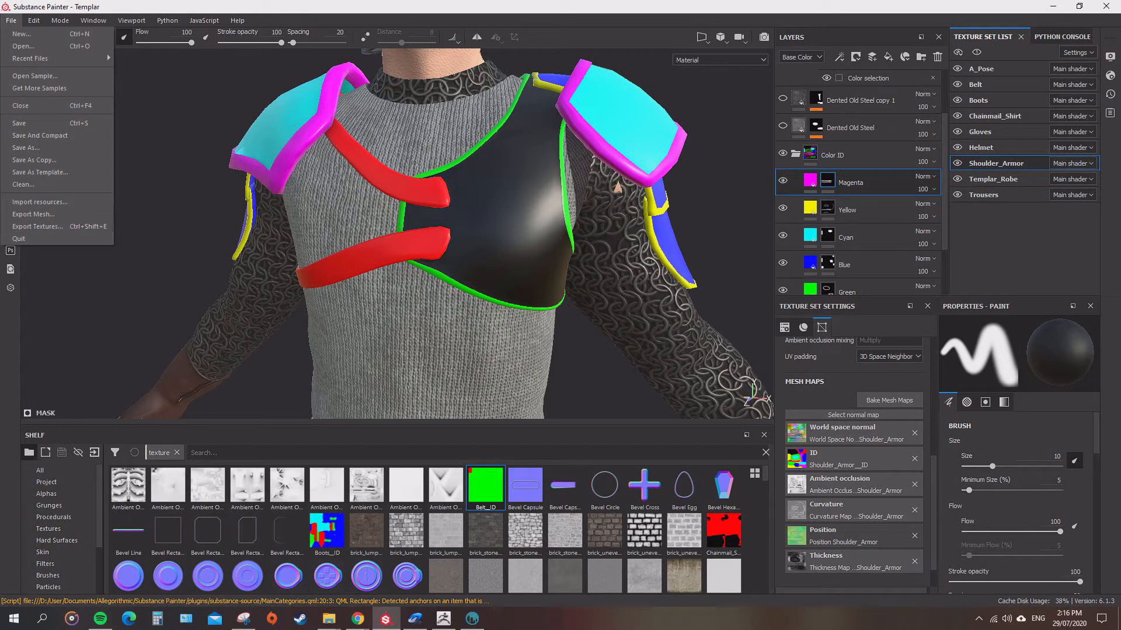
pyautogui.click(782, 126)
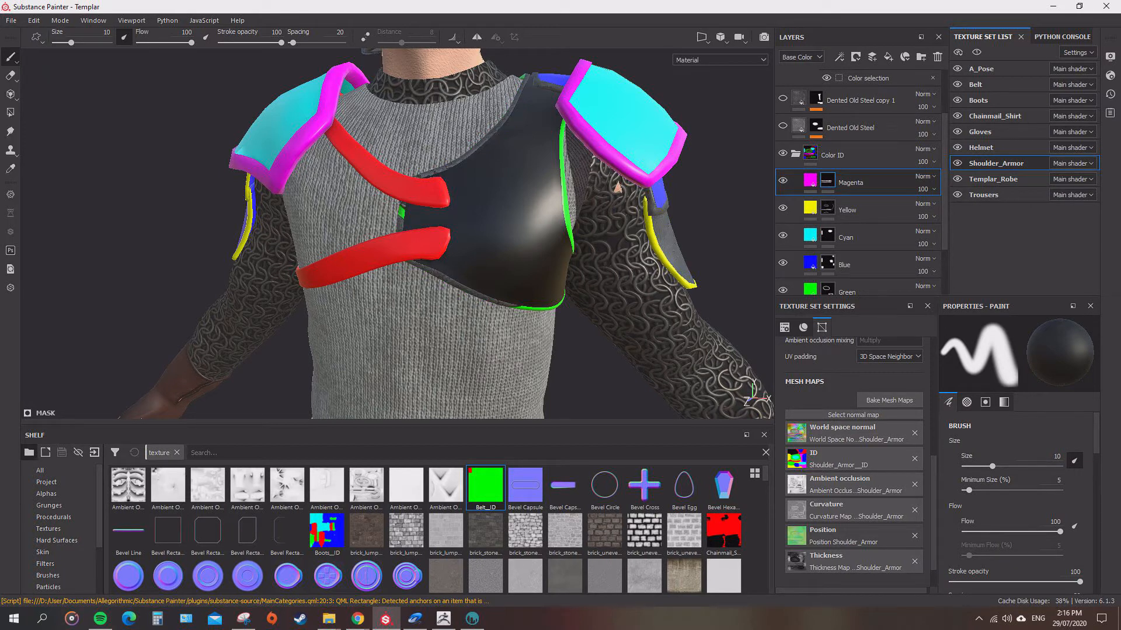
pyautogui.click(795, 154)
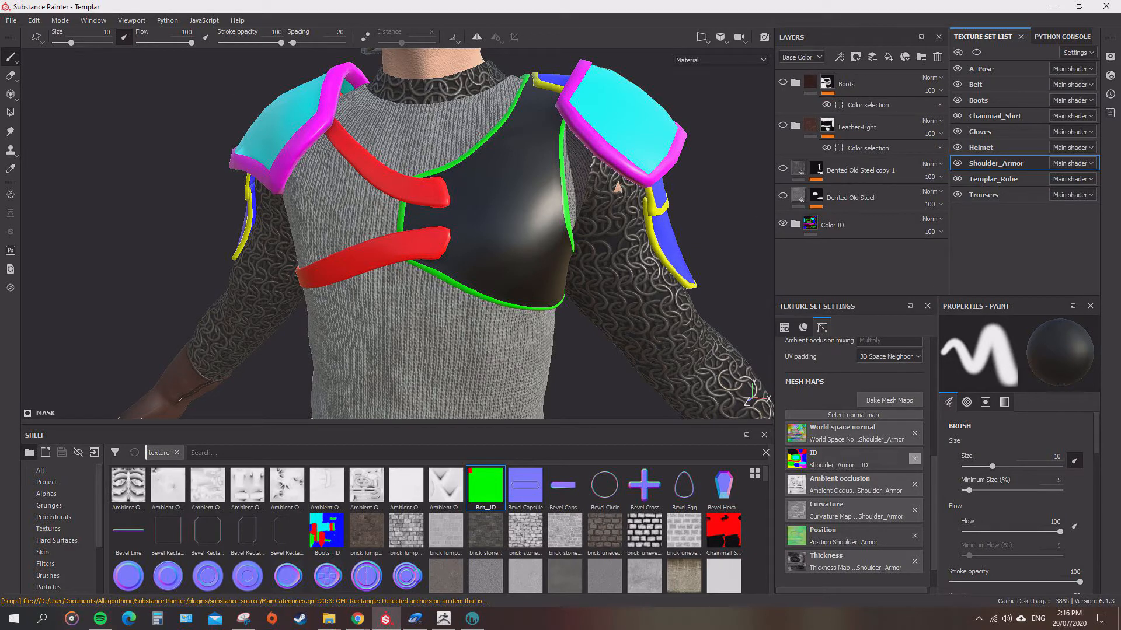
pyautogui.click(914, 459)
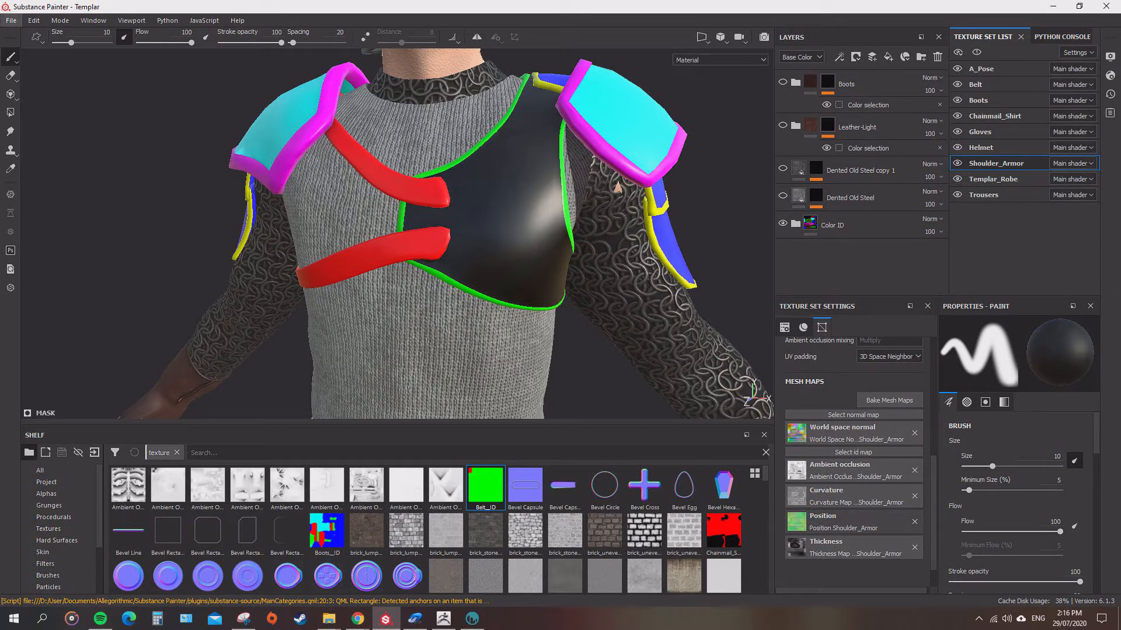
# Export only the Shoulder_Armor texture set with the iClone_Color_ID output template to the Templar/Textures folder.
pyautogui.click(11, 20)
pyautogui.click(37, 227)
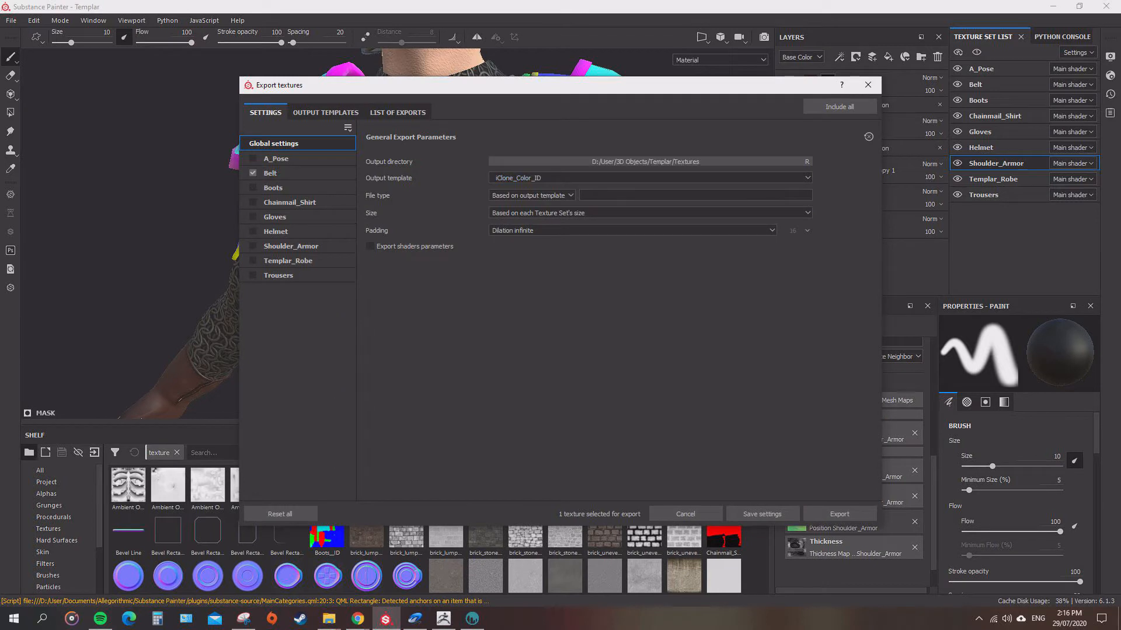
pyautogui.click(253, 173)
pyautogui.click(839, 514)
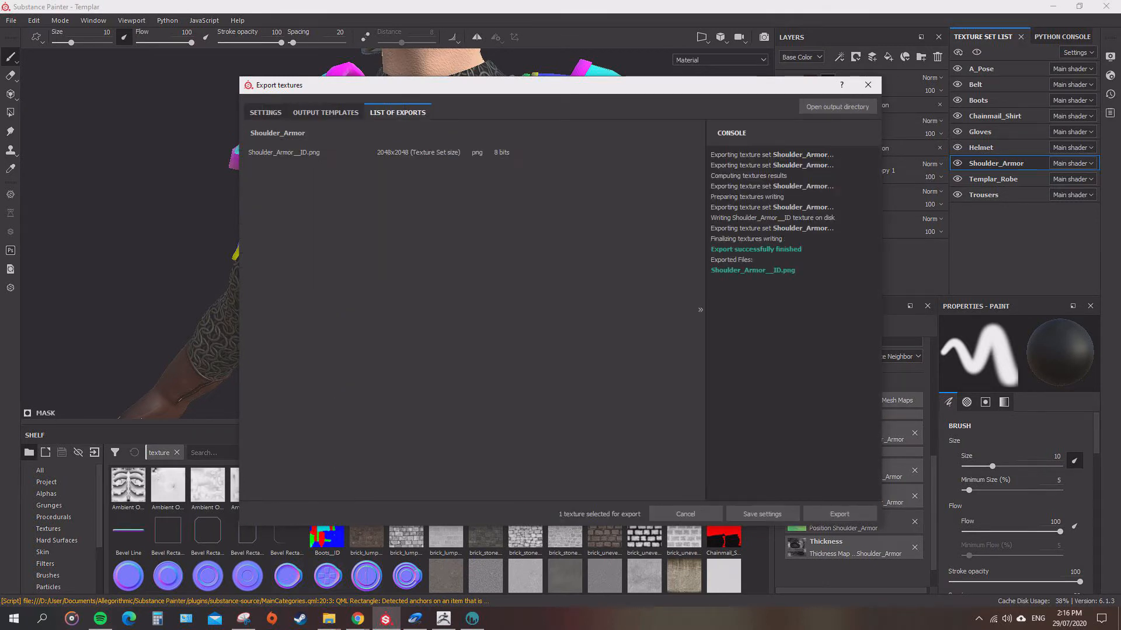
pyautogui.click(685, 513)
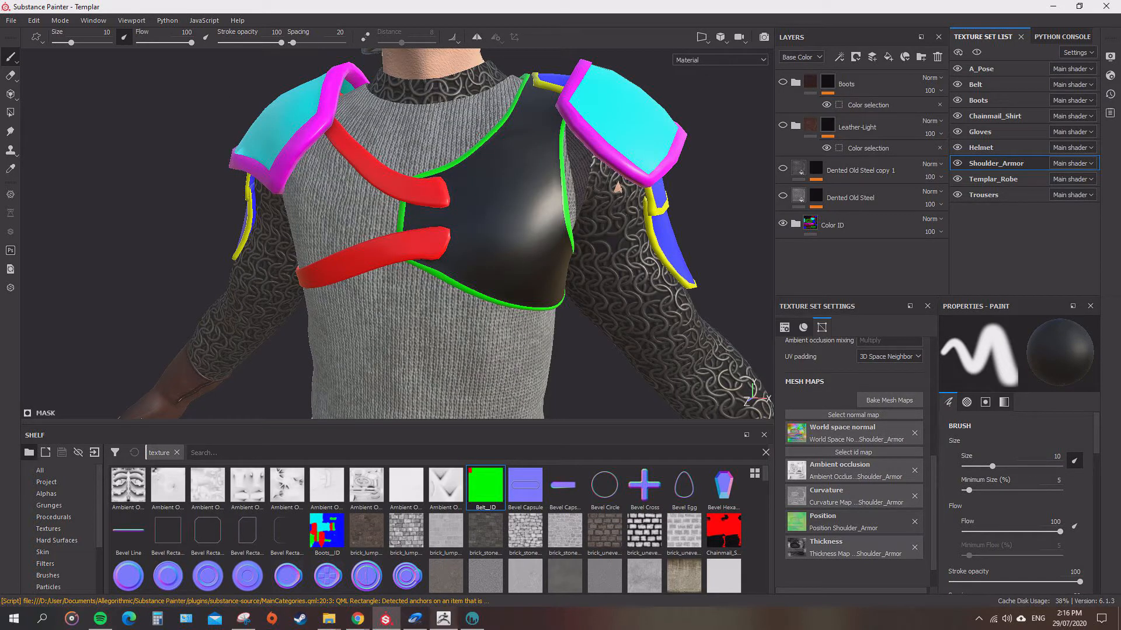
# Check the exported Shoulder_Armor__ID.png image and import it into the shelf as a texture resource.
pyautogui.moveTo(329, 618)
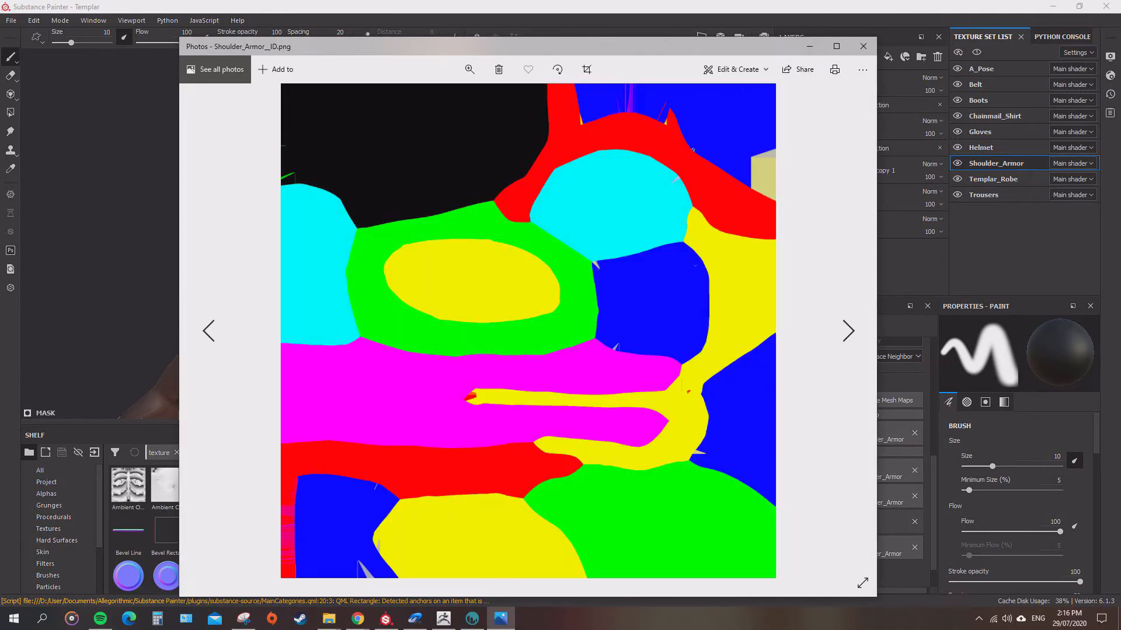
pyautogui.click(864, 45)
pyautogui.moveTo(1120, 350); pyautogui.dragTo(567, 540)
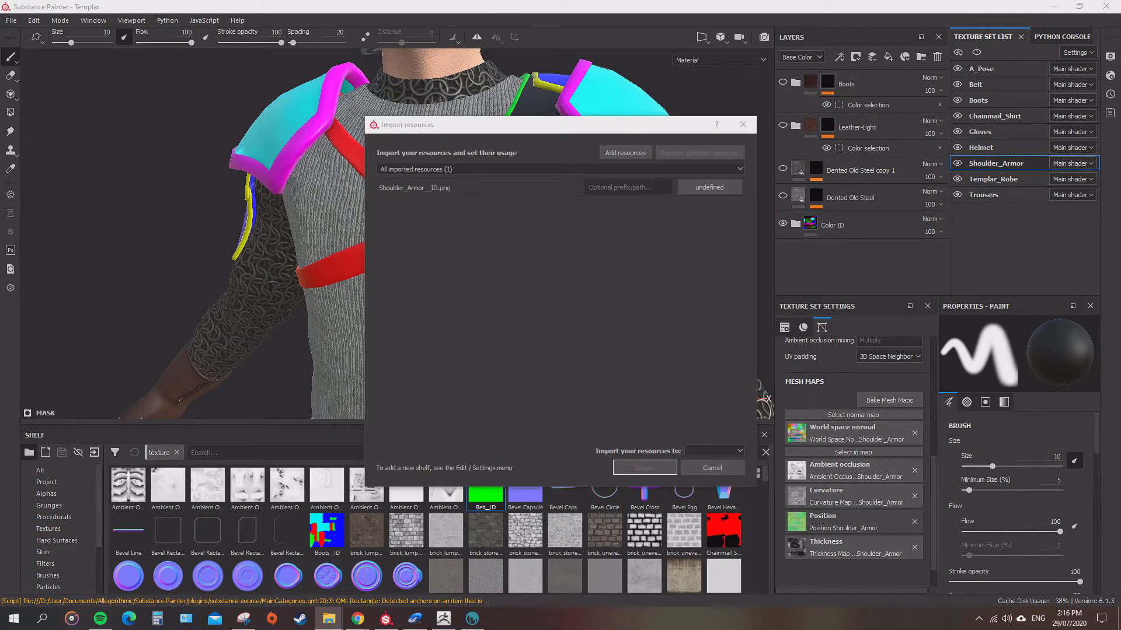
pyautogui.click(734, 183)
pyautogui.click(757, 226)
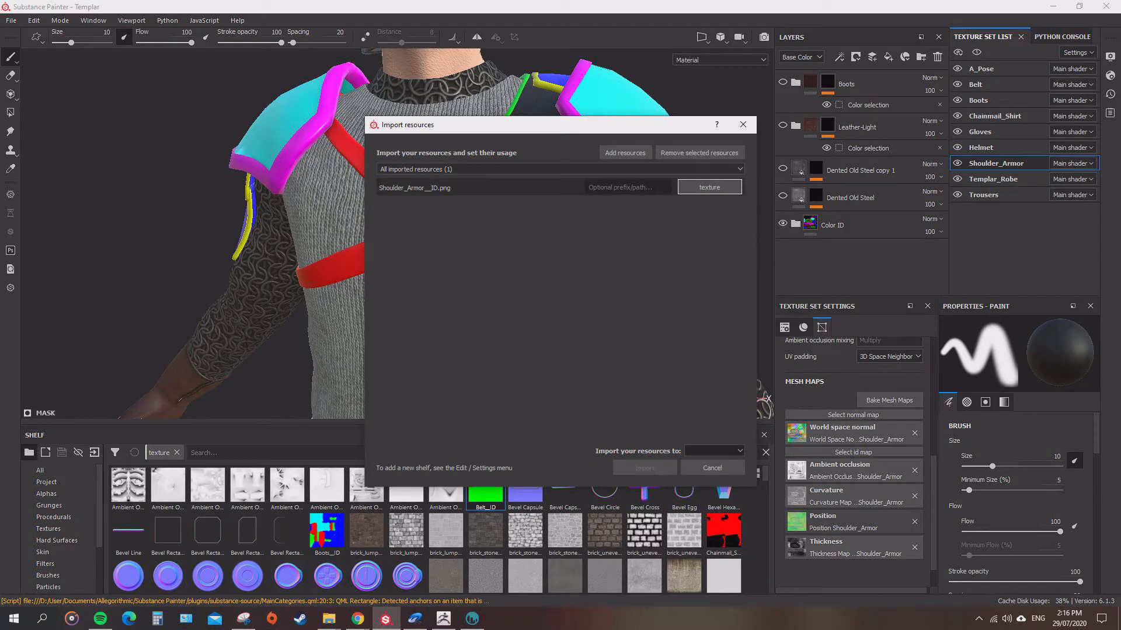
pyautogui.click(713, 451)
pyautogui.click(714, 476)
pyautogui.click(645, 468)
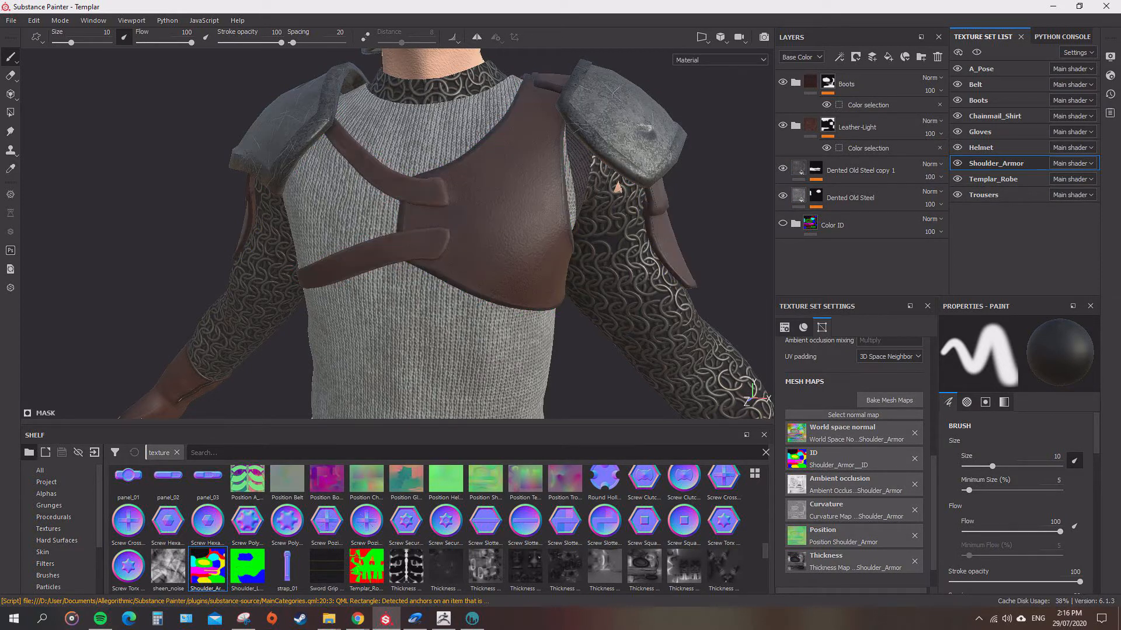
# Examine the steel and leather on the chest piece and the dented shoulder plate from the front and side.
pyautogui.keyDown('alt'); pyautogui.moveTo(749, 283); pyautogui.dragTo(659, 263, button='right'); pyautogui.keyUp('alt')
pyautogui.keyDown('alt'); pyautogui.moveTo(659, 263); pyautogui.dragTo(589, 257); pyautogui.keyUp('alt')
pyautogui.keyDown('alt'); pyautogui.moveTo(590, 256); pyautogui.dragTo(659, 269, button='right'); pyautogui.keyUp('alt')
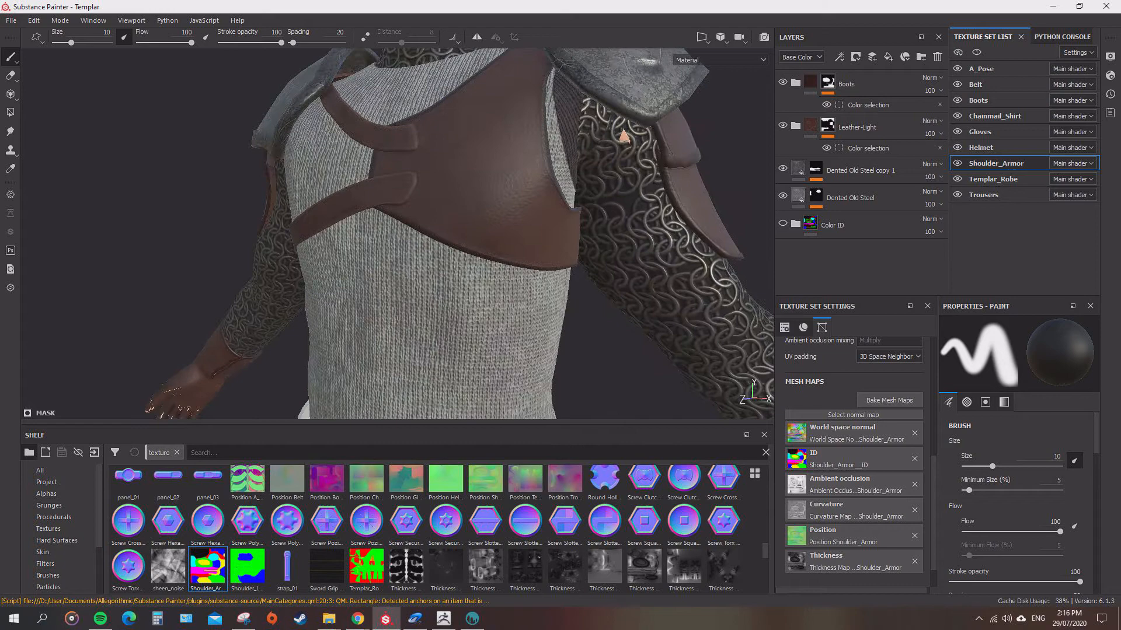
pyautogui.keyDown('alt'); pyautogui.moveTo(584, 233); pyautogui.dragTo(519, 216, button='right'); pyautogui.keyUp('alt')
pyautogui.keyDown('alt'); pyautogui.moveTo(519, 216); pyautogui.dragTo(461, 239); pyautogui.keyUp('alt')
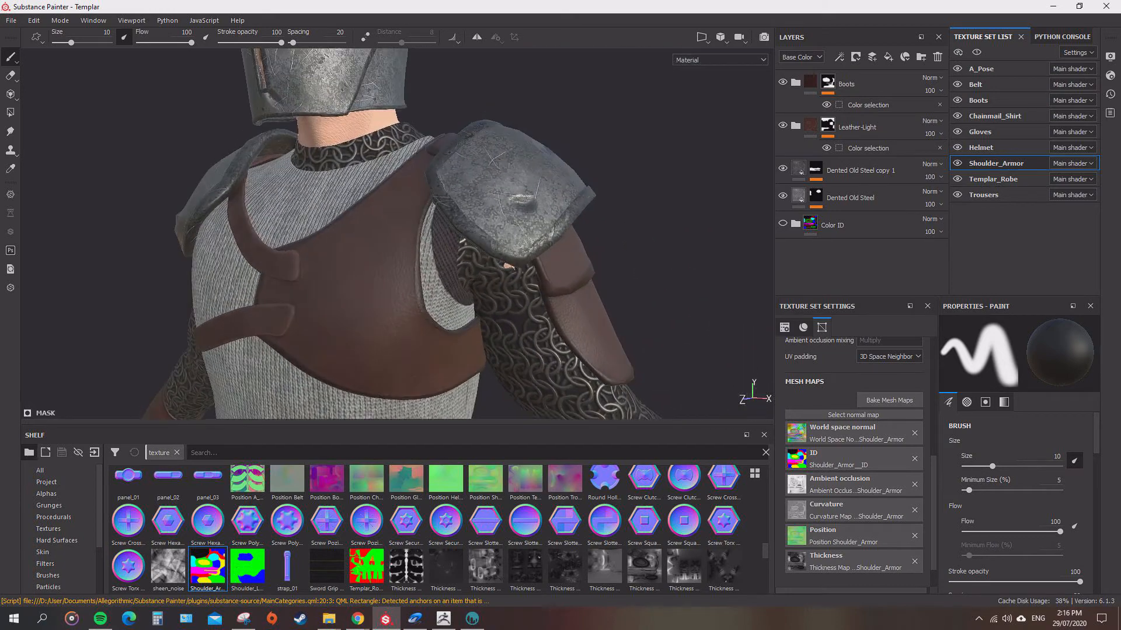
pyautogui.keyDown('alt'); pyautogui.moveTo(461, 239); pyautogui.dragTo(525, 222, button='right'); pyautogui.keyUp('alt')
pyautogui.keyDown('alt'); pyautogui.moveTo(496, 193); pyautogui.dragTo(543, 187); pyautogui.keyUp('alt')
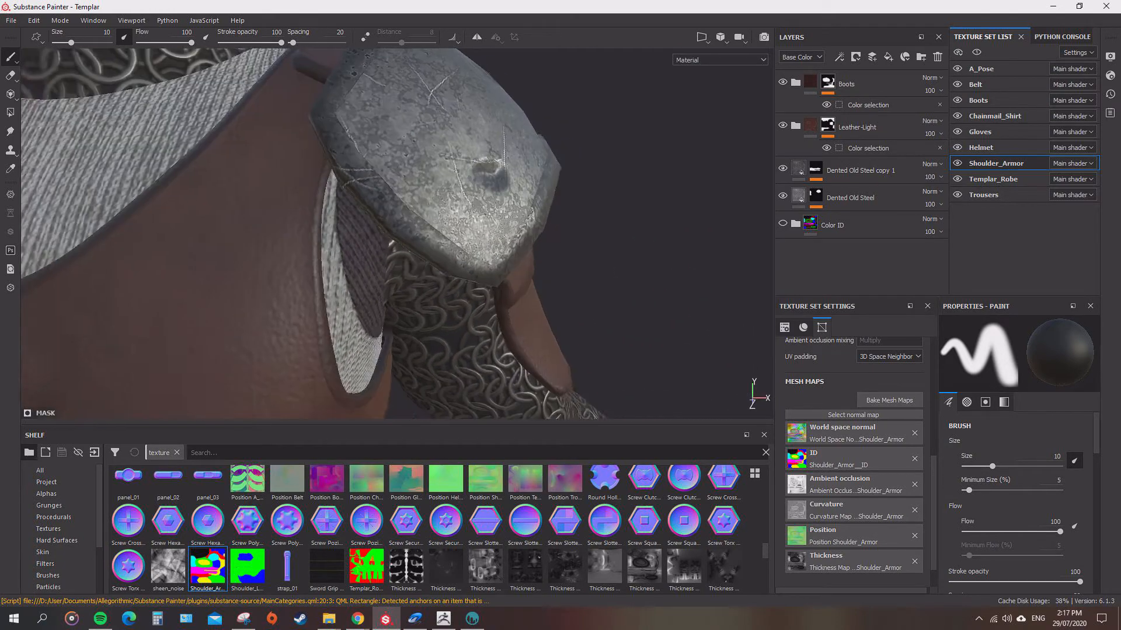
pyautogui.keyDown('alt'); pyautogui.moveTo(543, 187); pyautogui.dragTo(491, 205, button='right'); pyautogui.keyUp('alt')
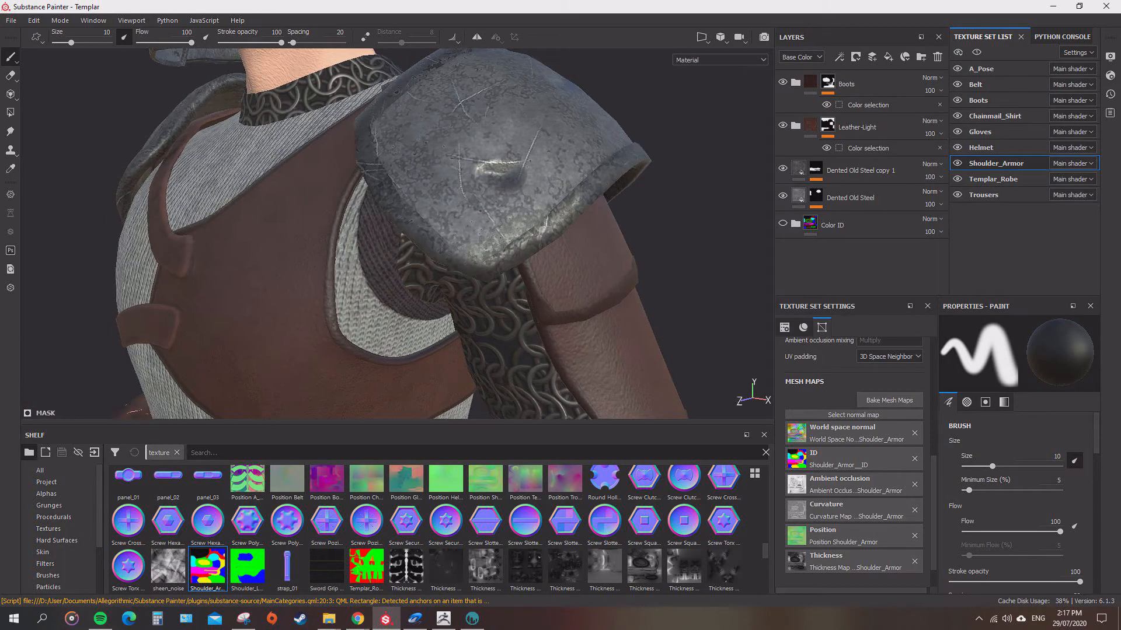
pyautogui.keyDown('alt'); pyautogui.moveTo(490, 205); pyautogui.dragTo(450, 195); pyautogui.keyUp('alt')
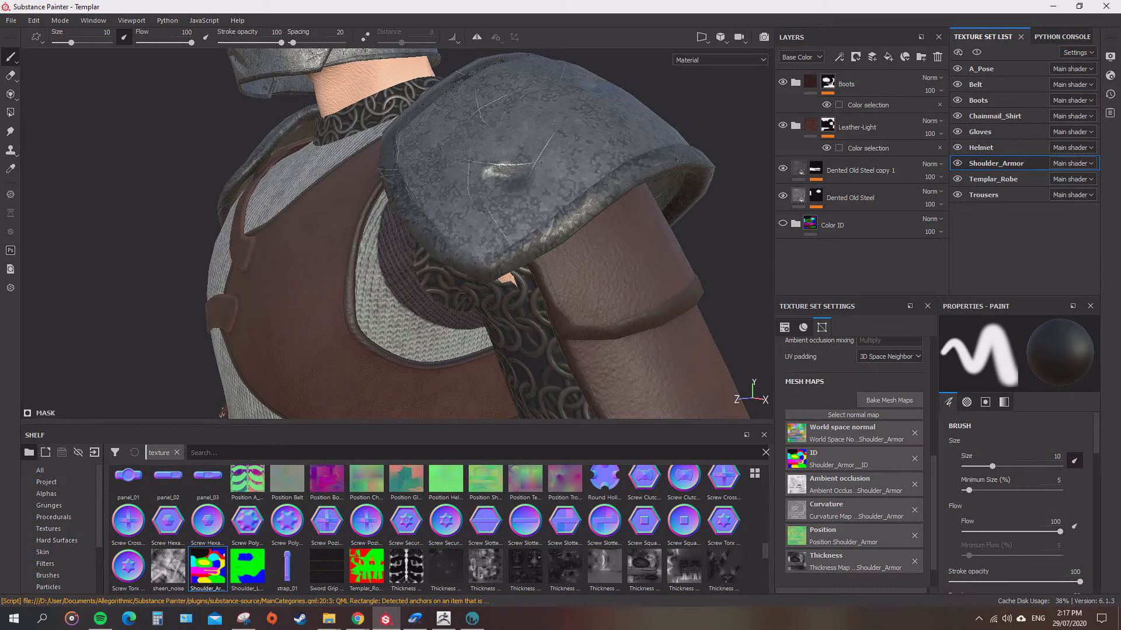
# Examine the opposite shoulder plate, its upper-arm leather and the straps from the side and back.
pyautogui.keyDown('alt'); pyautogui.moveTo(449, 196); pyautogui.dragTo(520, 202); pyautogui.keyUp('alt')
pyautogui.keyDown('alt'); pyautogui.moveTo(520, 202); pyautogui.dragTo(467, 210, button='right'); pyautogui.keyUp('alt')
pyautogui.keyDown('alt'); pyautogui.moveTo(467, 210); pyautogui.dragTo(560, 216); pyautogui.keyUp('alt')
pyautogui.keyDown('alt'); pyautogui.moveTo(560, 216); pyautogui.dragTo(513, 216, button='right'); pyautogui.keyUp('alt')
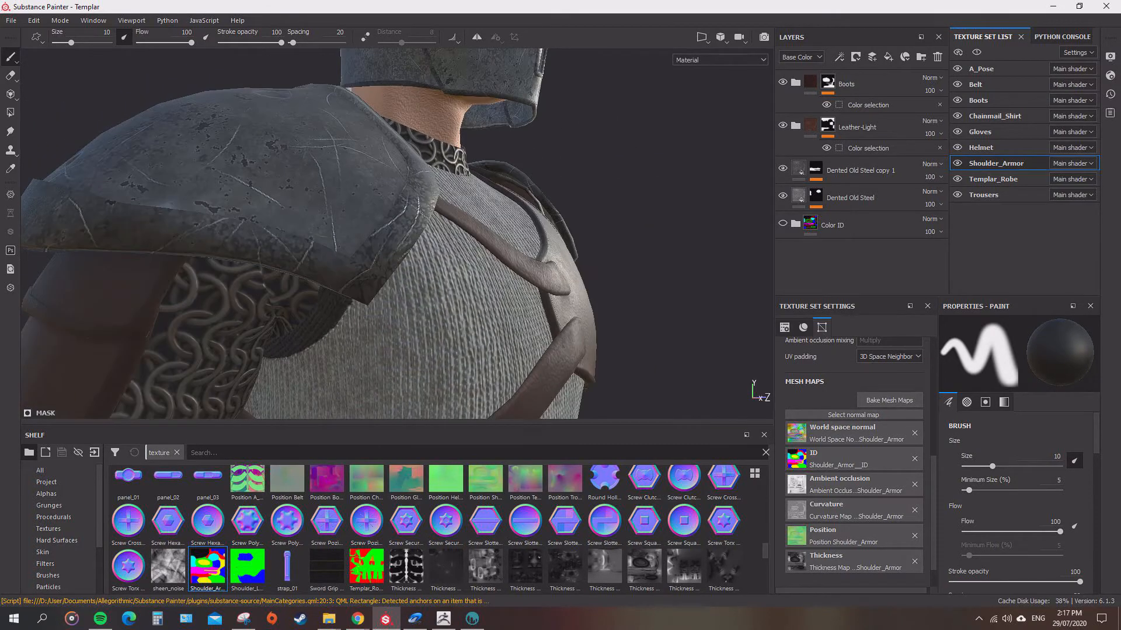
pyautogui.keyDown('alt'); pyautogui.moveTo(514, 216); pyautogui.dragTo(554, 205); pyautogui.keyUp('alt')
pyautogui.keyDown('alt'); pyautogui.moveTo(525, 210); pyautogui.dragTo(485, 210, button='right'); pyautogui.keyUp('alt')
pyautogui.keyDown('alt'); pyautogui.moveTo(484, 210); pyautogui.dragTo(543, 205); pyautogui.keyUp('alt')
pyautogui.keyDown('alt'); pyautogui.moveTo(543, 205); pyautogui.dragTo(502, 207, button='right'); pyautogui.keyUp('alt')
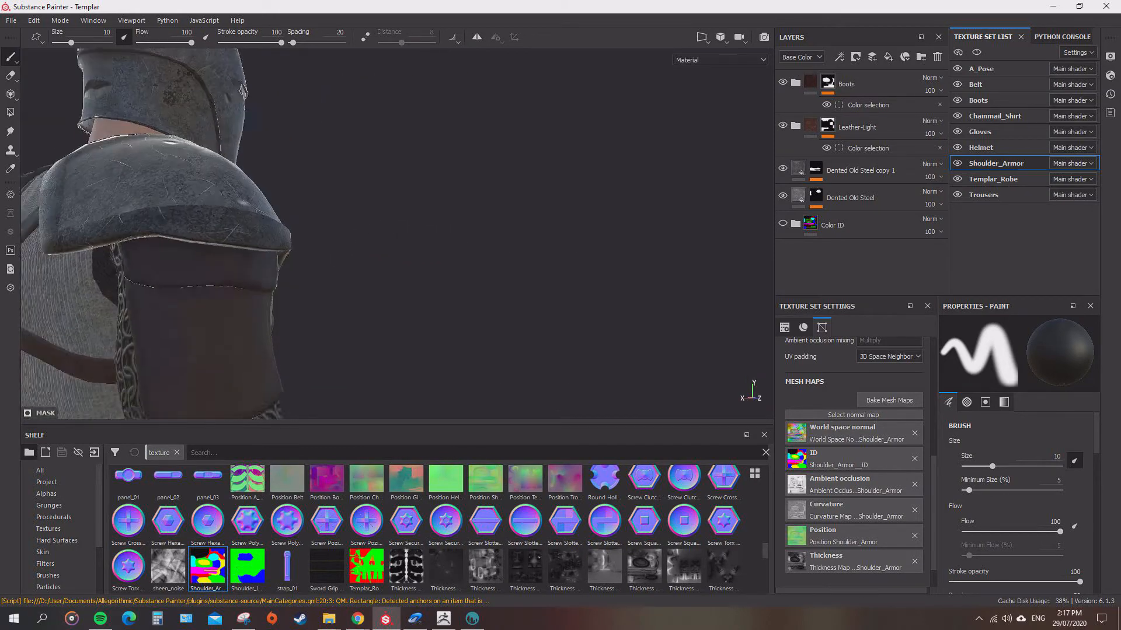
pyautogui.keyDown('alt'); pyautogui.moveTo(502, 208); pyautogui.dragTo(578, 204); pyautogui.keyUp('alt')
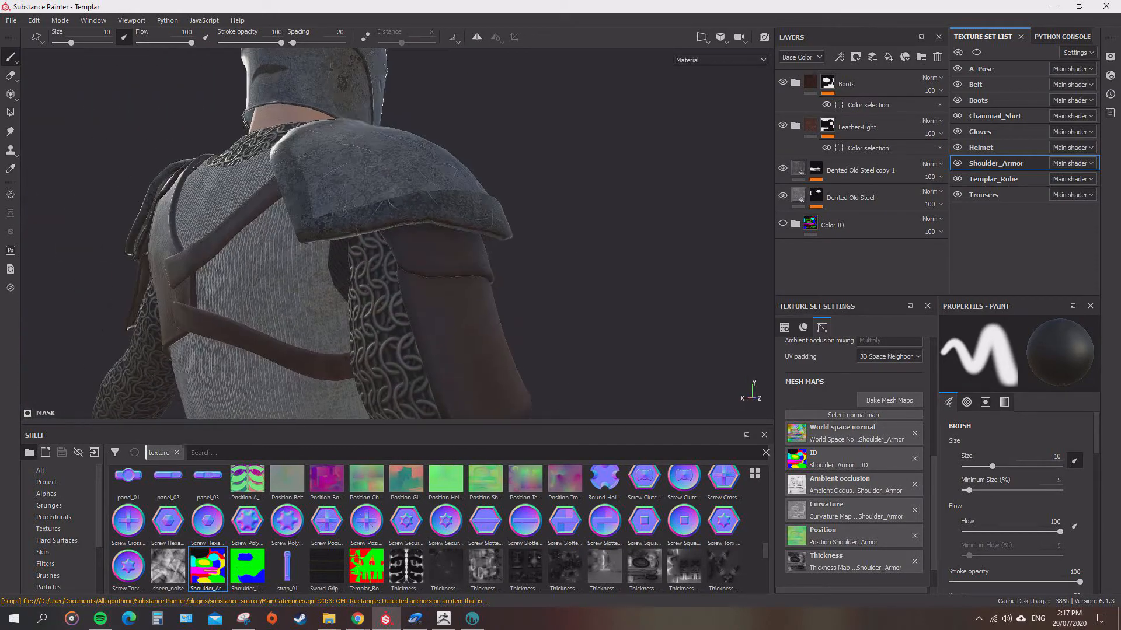
pyautogui.keyDown('alt'); pyautogui.moveTo(478, 210); pyautogui.dragTo(526, 210, button='right'); pyautogui.keyUp('alt')
pyautogui.keyDown('alt'); pyautogui.moveTo(525, 210); pyautogui.dragTo(508, 219); pyautogui.keyUp('alt')
pyautogui.keyDown('alt'); pyautogui.moveTo(508, 218); pyautogui.dragTo(455, 216, button='right'); pyautogui.keyUp('alt')
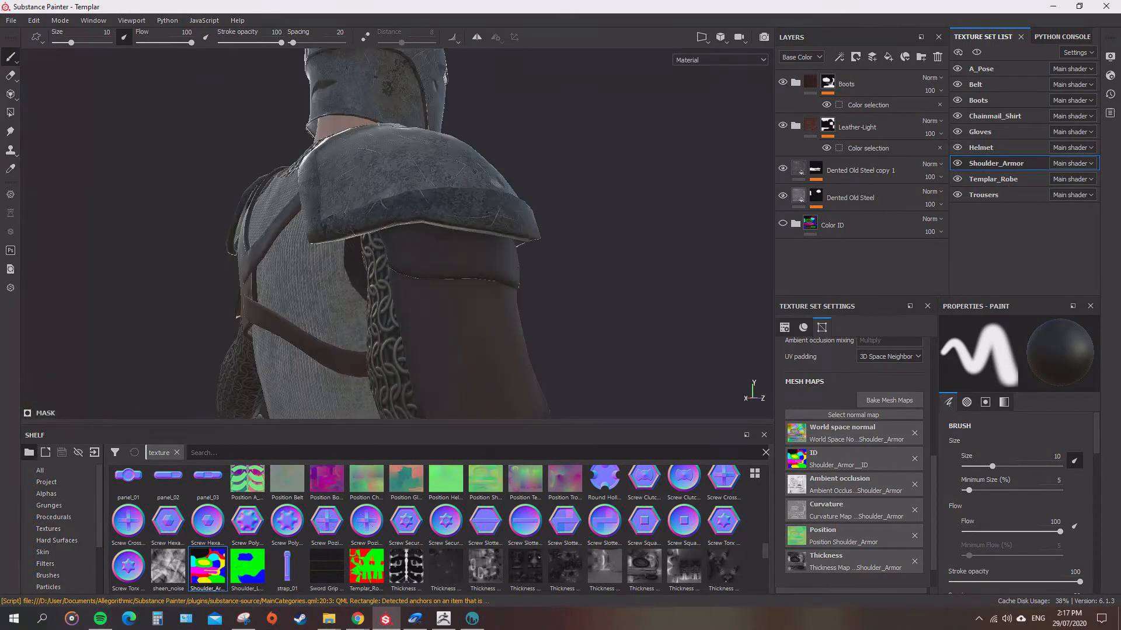
pyautogui.keyDown('alt'); pyautogui.moveTo(455, 216); pyautogui.dragTo(368, 210); pyautogui.keyUp('alt')
pyautogui.keyDown('alt'); pyautogui.moveTo(543, 216); pyautogui.dragTo(312, 213); pyautogui.keyUp('alt')
pyautogui.keyDown('alt'); pyautogui.moveTo(373, 245); pyautogui.dragTo(563, 222); pyautogui.keyUp('alt')
pyautogui.scroll(-7, 508, 292)
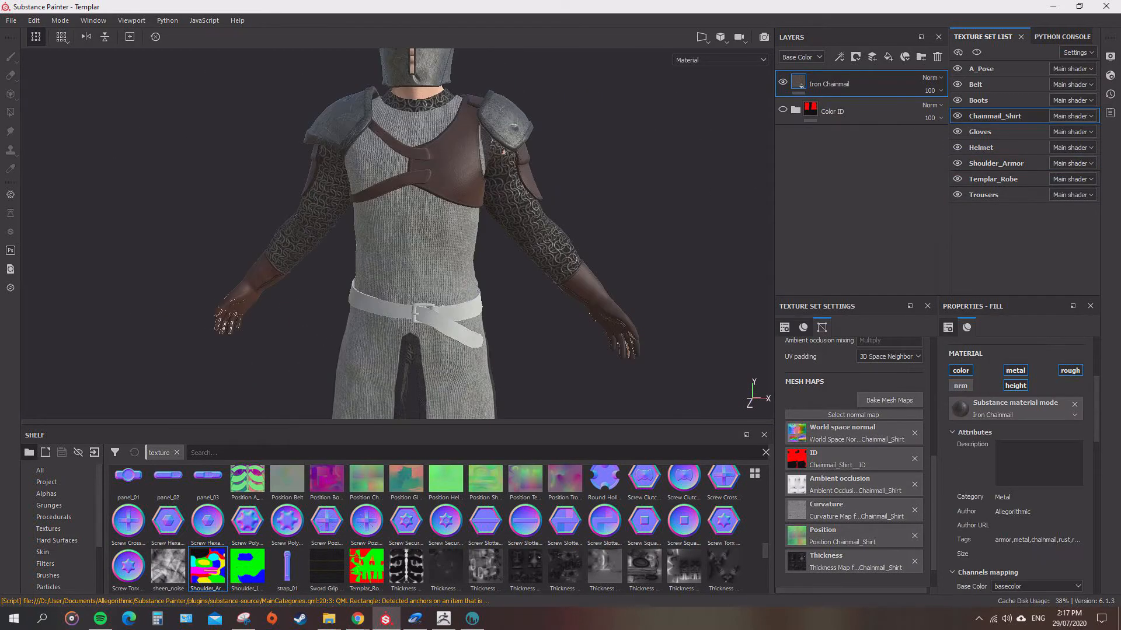
# Examine the textured character as a whole, including the shoulder armor, helmet and belt up close.
pyautogui.keyDown('alt'); pyautogui.moveTo(502, 233); pyautogui.dragTo(438, 233); pyautogui.keyUp('alt')
pyautogui.scroll(-3, 456, 245)
pyautogui.keyDown('alt'); pyautogui.moveTo(455, 233); pyautogui.dragTo(455, 277, button='middle'); pyautogui.keyUp('alt')
pyautogui.keyDown('alt'); pyautogui.moveTo(456, 263); pyautogui.dragTo(466, 264); pyautogui.keyUp('alt')
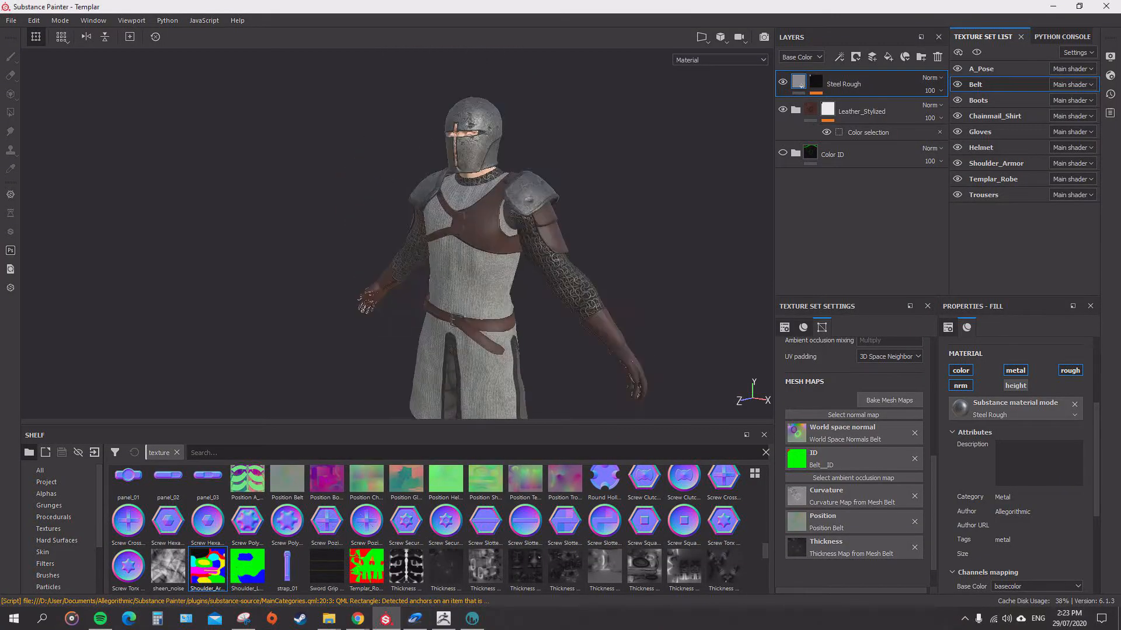
pyautogui.scroll(5, 397, 233)
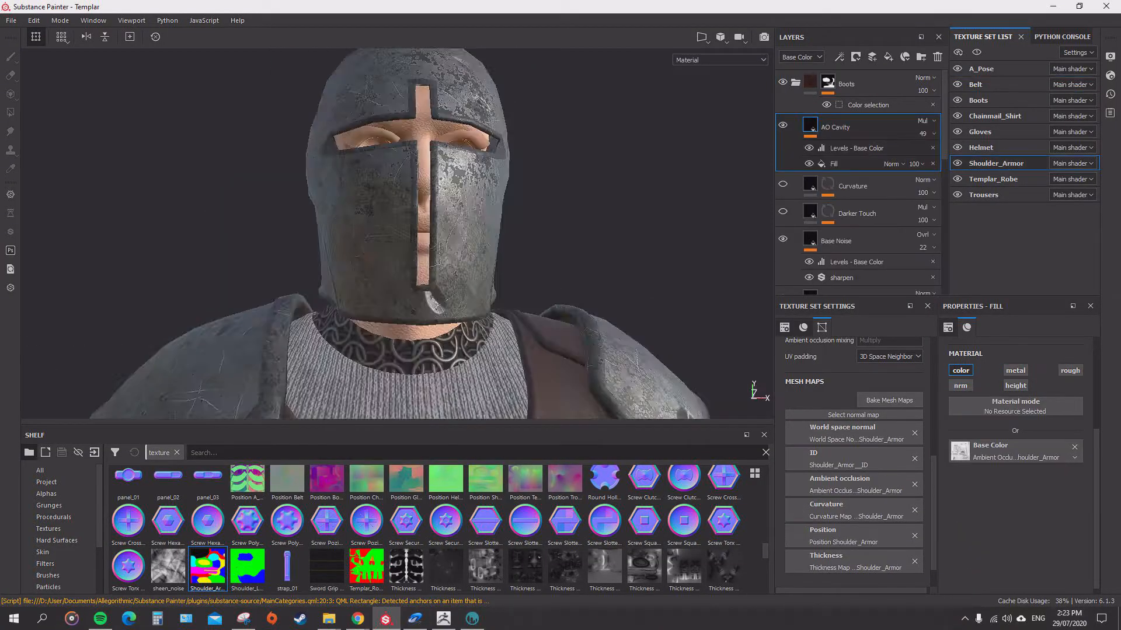
pyautogui.keyDown('alt'); pyautogui.moveTo(397, 233); pyautogui.dragTo(350, 233); pyautogui.keyUp('alt')
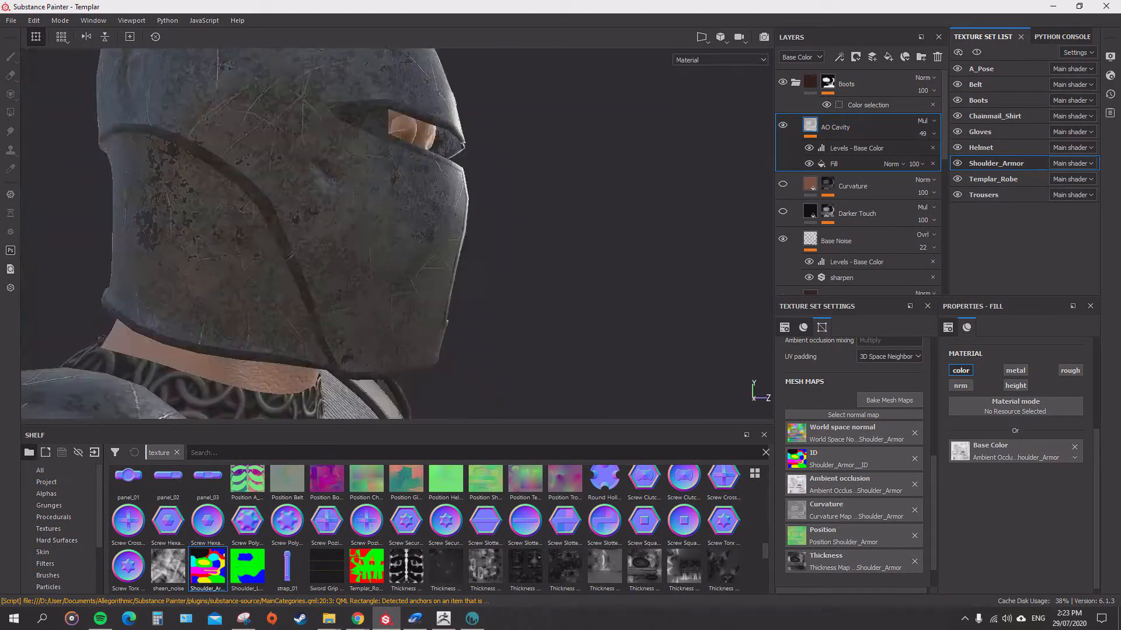
pyautogui.keyDown('alt'); pyautogui.moveTo(396, 262); pyautogui.dragTo(373, 129, button='middle'); pyautogui.keyUp('alt')
pyautogui.keyDown('alt'); pyautogui.moveTo(397, 233); pyautogui.dragTo(561, 239); pyautogui.keyUp('alt')
pyautogui.scroll(-5, 397, 234)
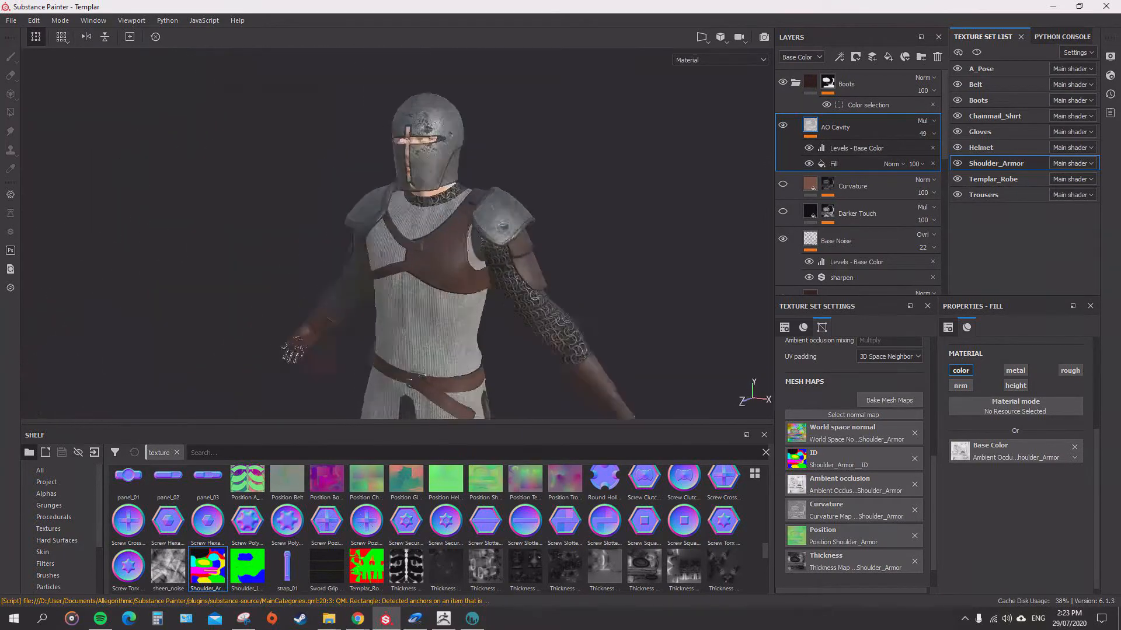
pyautogui.scroll(-3, 397, 233)
pyautogui.moveTo(443, 233)
pyautogui.keyDown('alt'); pyautogui.mouseDown()
pyautogui.moveTo(397, 234)
pyautogui.moveTo(444, 234)
pyautogui.mouseUp(); pyautogui.keyUp('alt')
# Hide the Templar_Robe and A_Pose texture sets and inspect the armor and clothing without them.
pyautogui.click(957, 180)
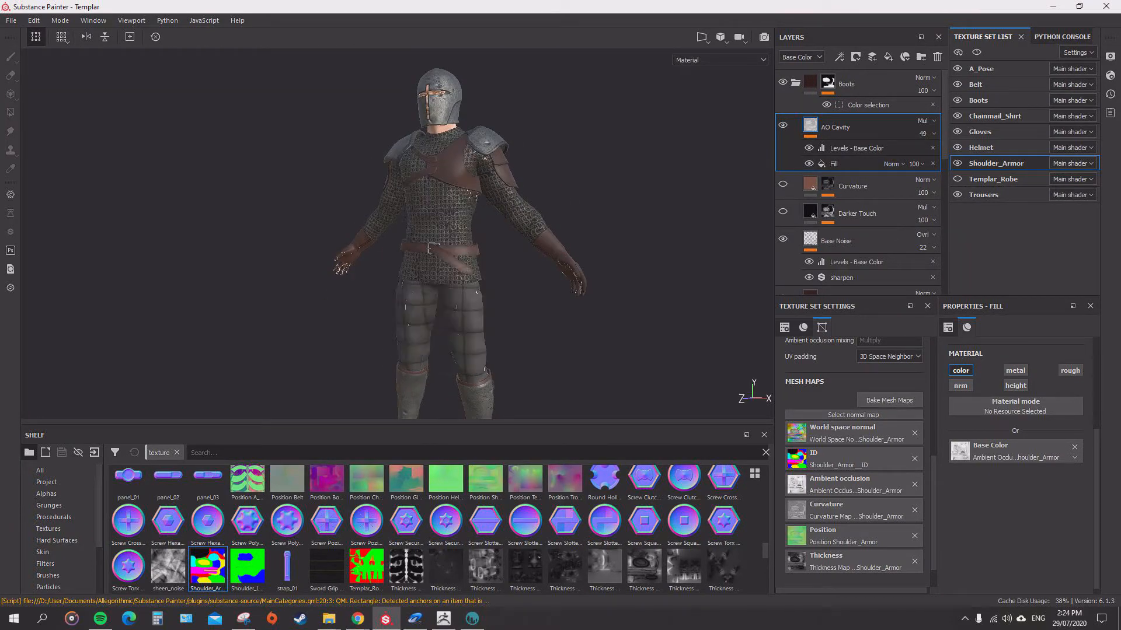
pyautogui.scroll(-3, 556, 265)
pyautogui.keyDown('alt'); pyautogui.moveTo(526, 262); pyautogui.dragTo(560, 245); pyautogui.keyUp('alt')
pyautogui.click(957, 69)
pyautogui.scroll(2, 561, 245)
# Switch to ZBrush, select the Chainmail_Shirt subtool, turn off solo display, and duplicate the A_Pose subtool.
pyautogui.click(443, 618)
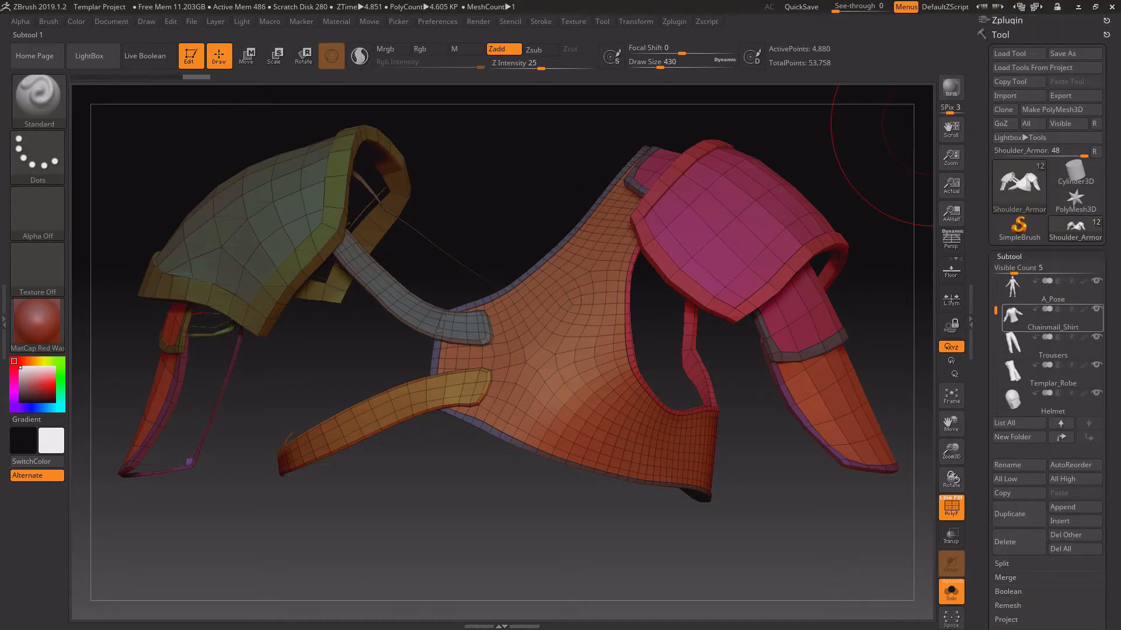
pyautogui.click(1043, 319)
pyautogui.press('f')
pyautogui.press('f')
pyautogui.click(951, 592)
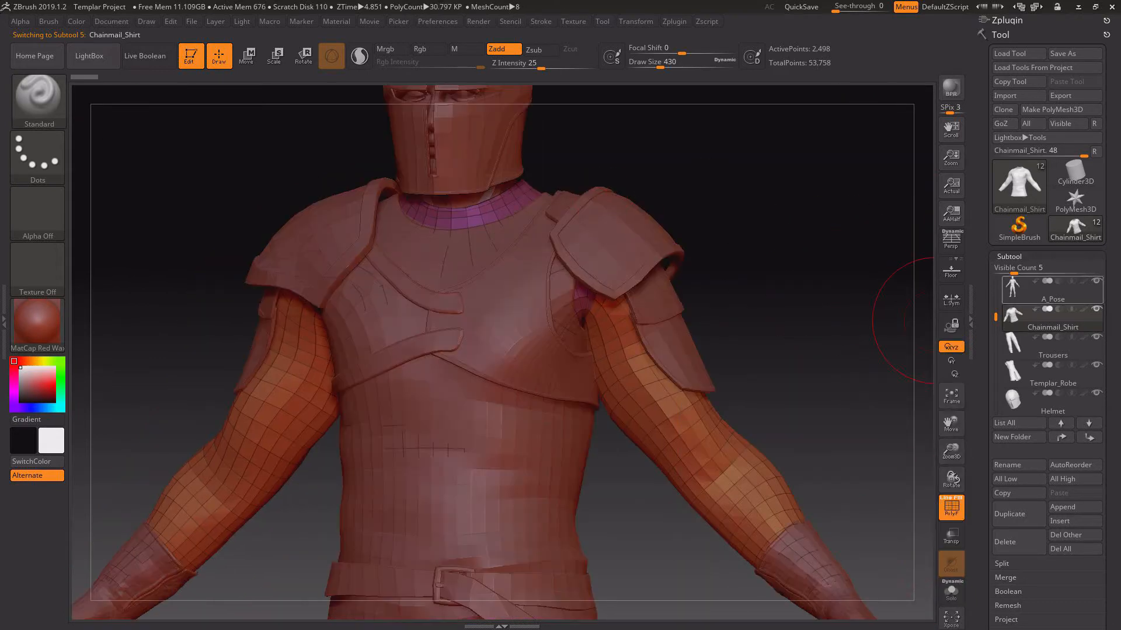
pyautogui.click(1051, 288)
pyautogui.click(1019, 514)
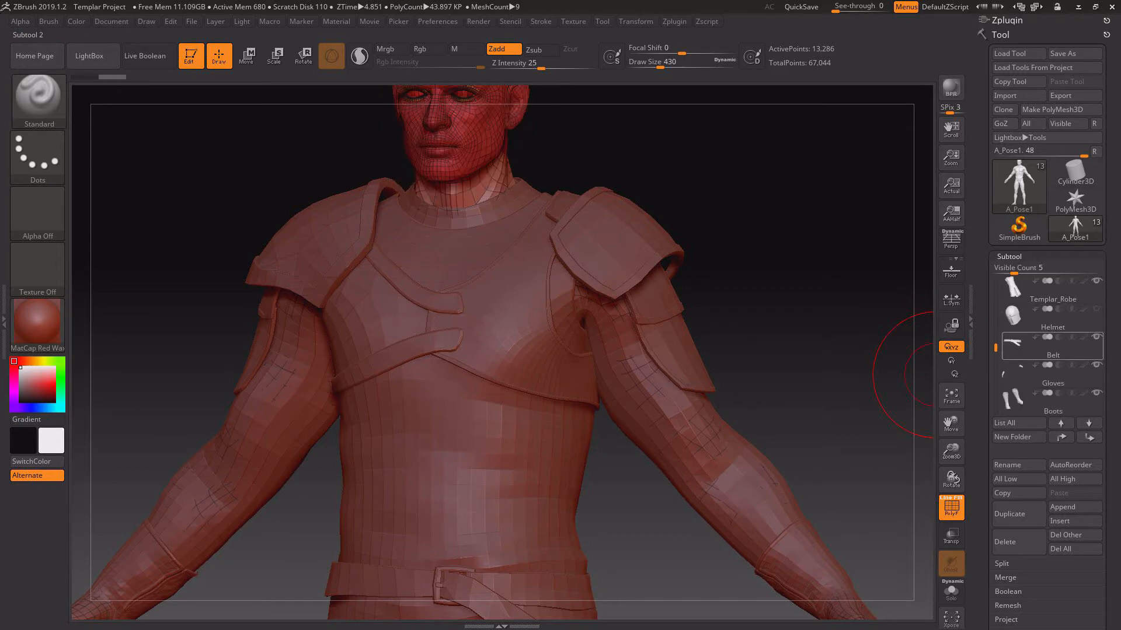
# Isolate the torso and neck of the duplicated A_Pose1 body and delete its remaining geometry.
pyautogui.scroll(2, 1050, 347)
pyautogui.keyDown('alt'); pyautogui.moveTo(888, 318); pyautogui.dragTo(799, 344); pyautogui.keyUp('alt')
pyautogui.click(1009, 257)
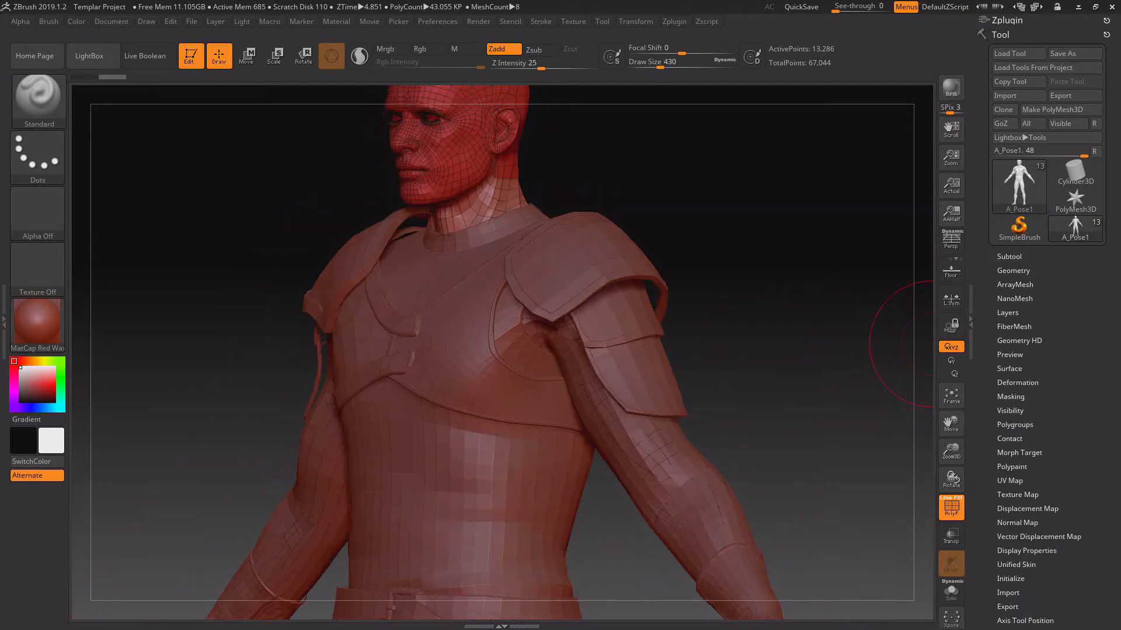
pyautogui.moveTo(930, 344); pyautogui.dragTo(565, 177)
pyautogui.moveTo(656, 198); pyautogui.dragTo(447, 202)
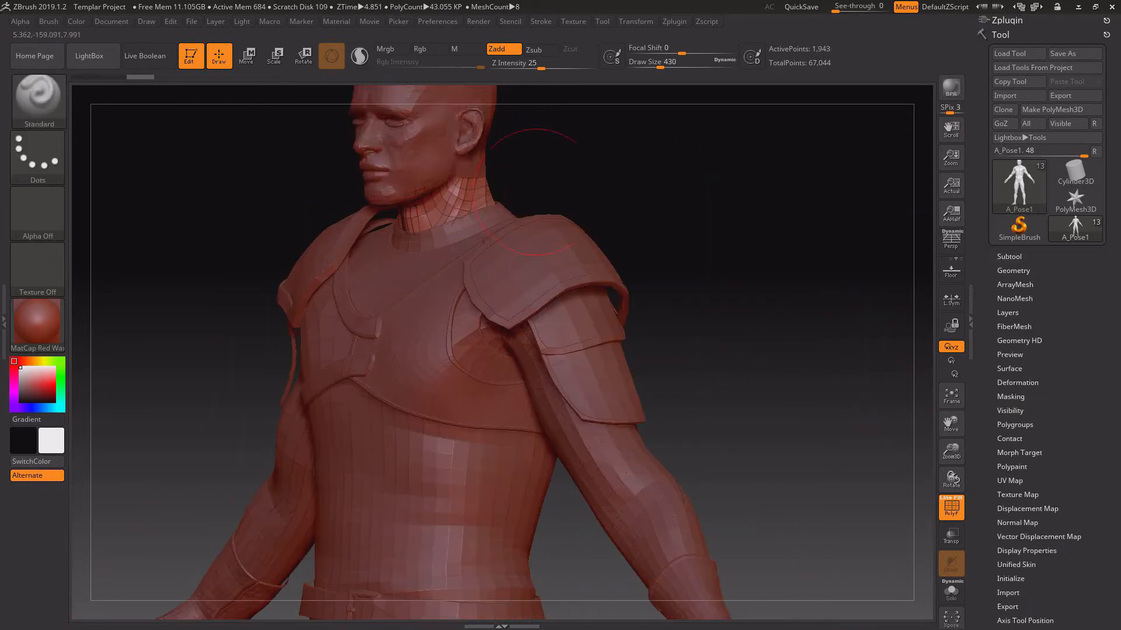
pyautogui.moveTo(533, 191); pyautogui.dragTo(932, 283)
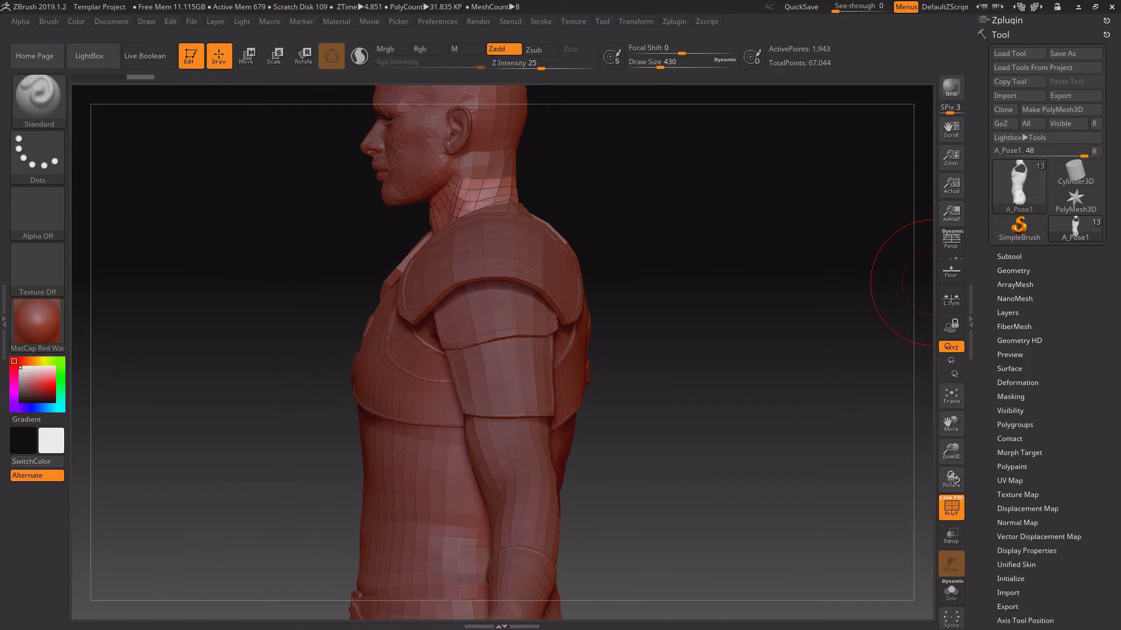
# Remesh the duplicated torso with ZRemesher at half its polygon count.
pyautogui.click(1013, 270)
pyautogui.click(1022, 507)
pyautogui.click(1013, 511)
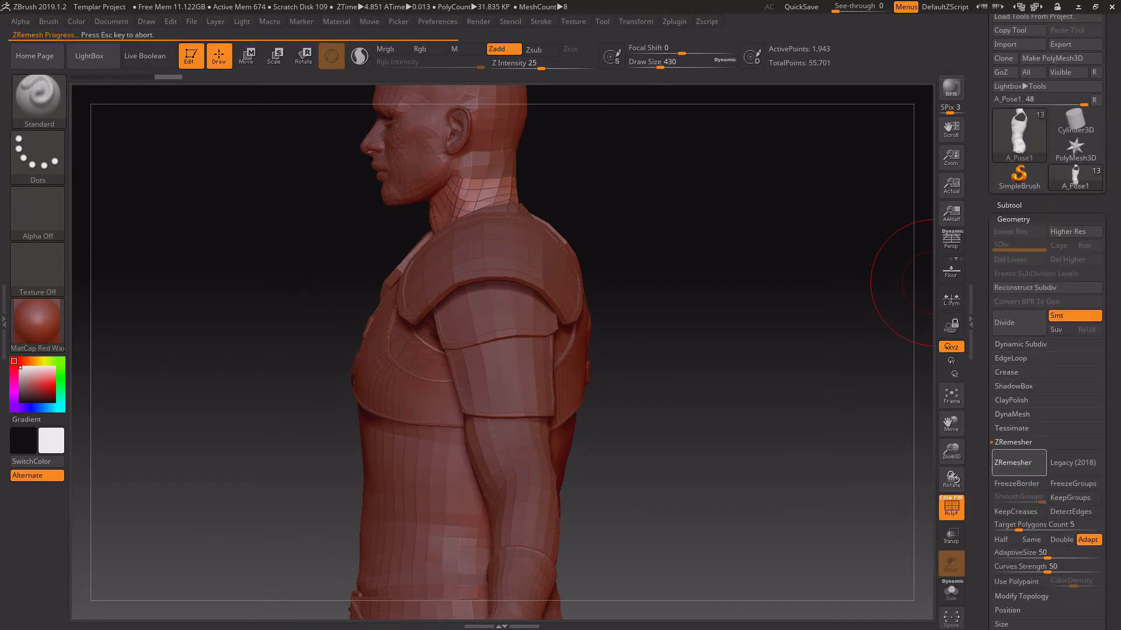
pyautogui.moveTo(737, 398); pyautogui.dragTo(776, 423)
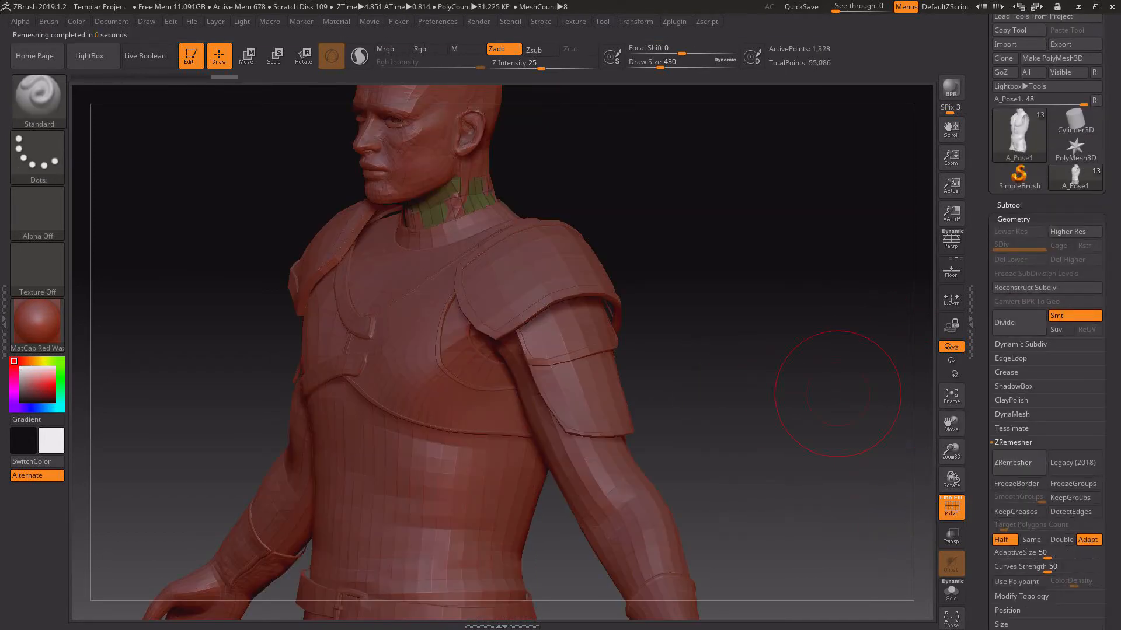
pyautogui.moveTo(837, 394); pyautogui.dragTo(936, 462)
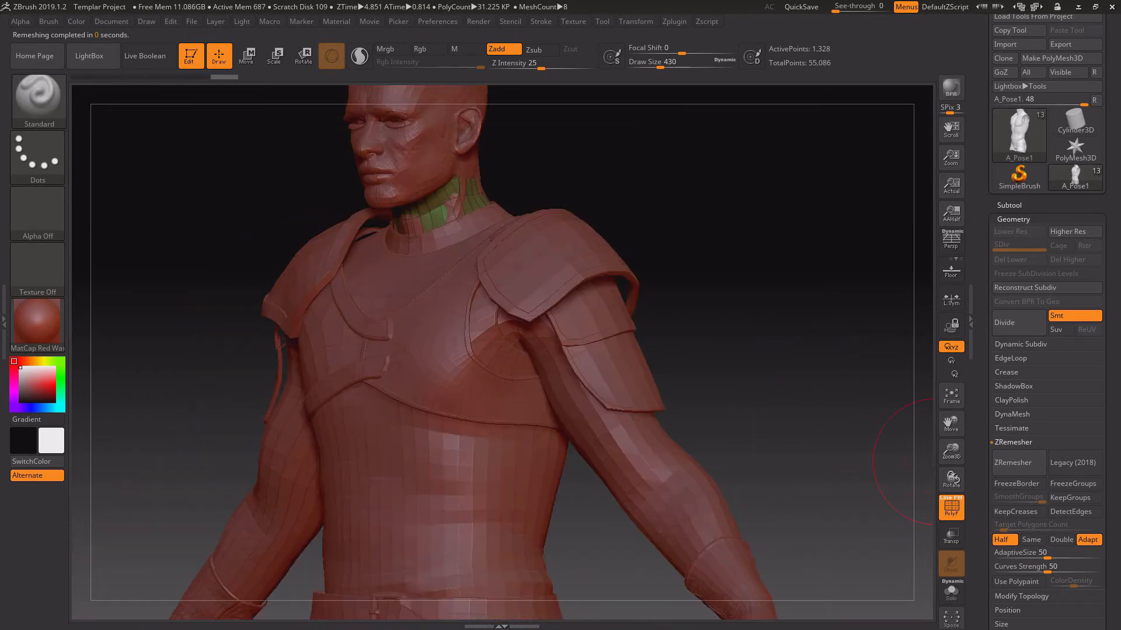
# Show the remeshed torso alone and cut away a band of polygons around the base of the neck.
pyautogui.click(951, 592)
pyautogui.keyDown('ctrl'); pyautogui.keyDown('shift'); pyautogui.click(39, 101); pyautogui.keyUp('shift'); pyautogui.keyUp('ctrl')
pyautogui.keyDown('ctrl'); pyautogui.keyDown('shift'); pyautogui.click(339, 176); pyautogui.keyUp('shift'); pyautogui.keyUp('ctrl')
pyautogui.moveTo(735, 338); pyautogui.dragTo(631, 339)
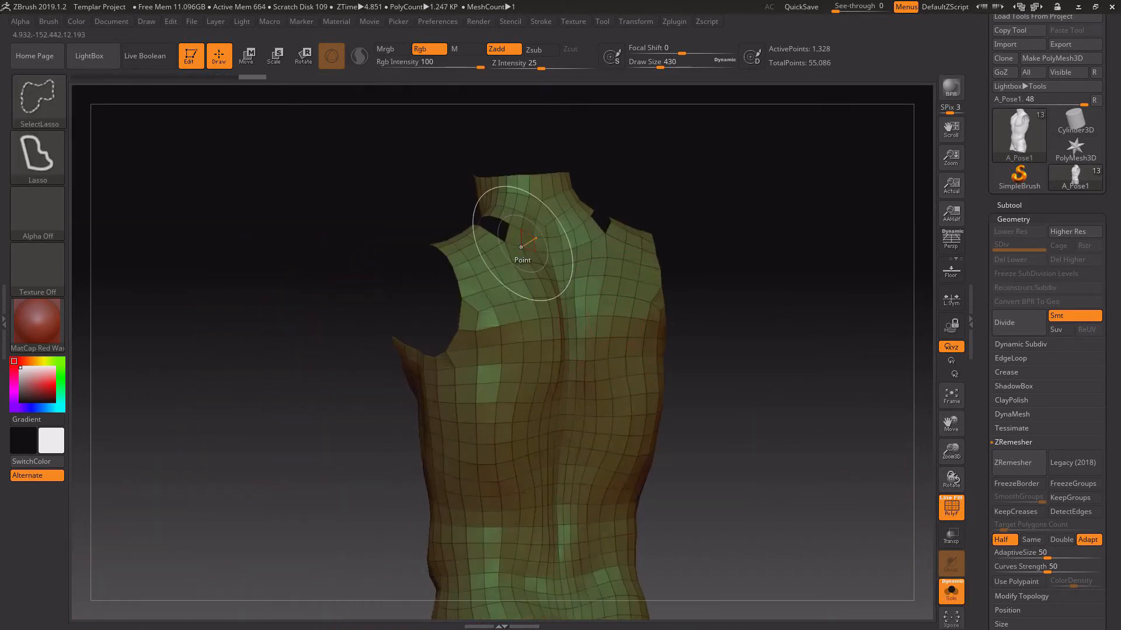
pyautogui.keyDown('ctrl'); pyautogui.keyDown('shift'); pyautogui.click(525, 248); pyautogui.keyUp('shift'); pyautogui.keyUp('ctrl')
pyautogui.moveTo(817, 374)
pyautogui.mouseDown()
pyautogui.moveTo(759, 373)
pyautogui.moveTo(833, 371)
pyautogui.moveTo(800, 354)
pyautogui.moveTo(701, 359)
pyautogui.mouseUp()
# Remesh the trimmed torso again and assign automatic polygroups to its separate pieces.
pyautogui.click(1017, 462)
pyautogui.click(1013, 219)
pyautogui.click(1012, 415)
pyautogui.click(1015, 373)
pyautogui.click(1017, 386)
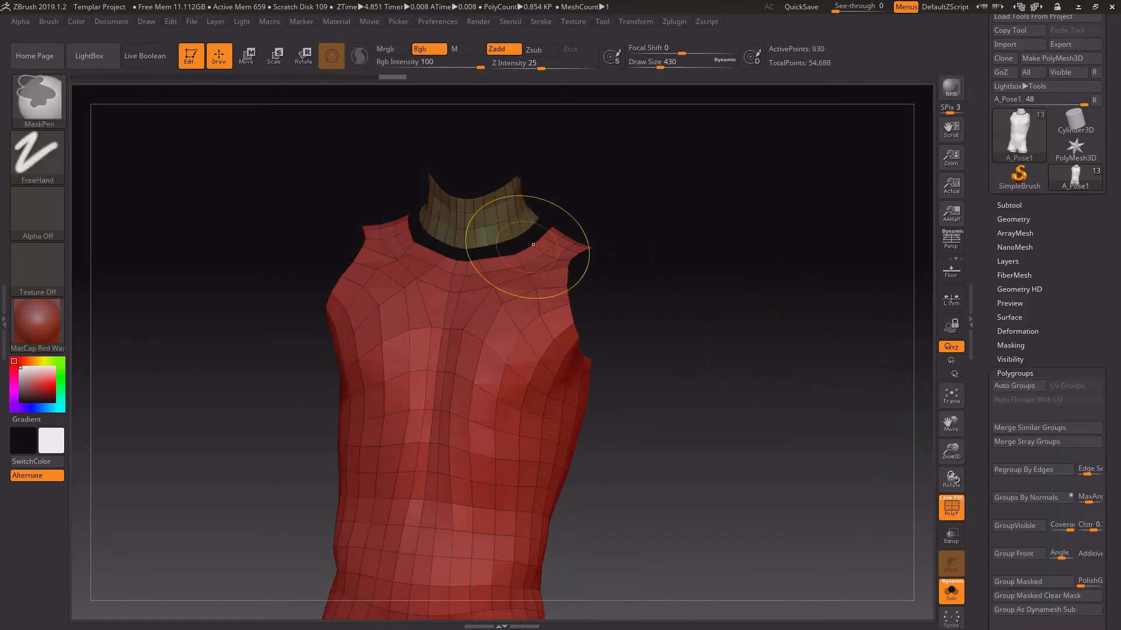
# Keep only the neck piece of A_Pose1, deleting the torso, and inspect its fit with the armor and helmet shown.
pyautogui.keyDown('ctrl'); pyautogui.keyDown('shift'); pyautogui.click(520, 230); pyautogui.keyUp('shift'); pyautogui.keyUp('ctrl')
pyautogui.click(1013, 220)
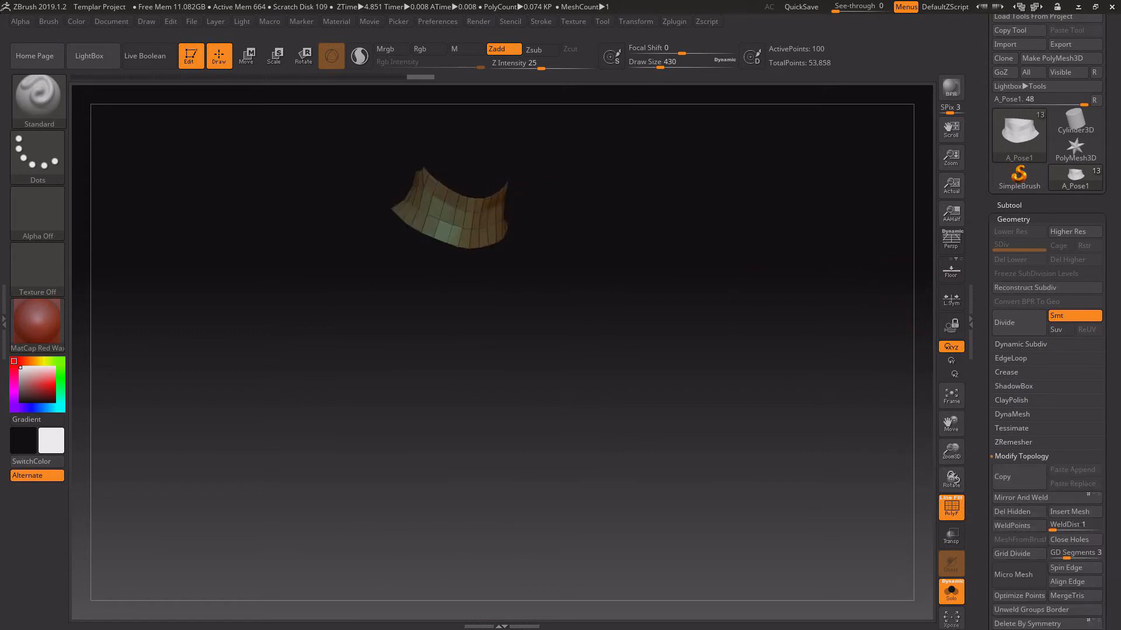
pyautogui.click(1009, 205)
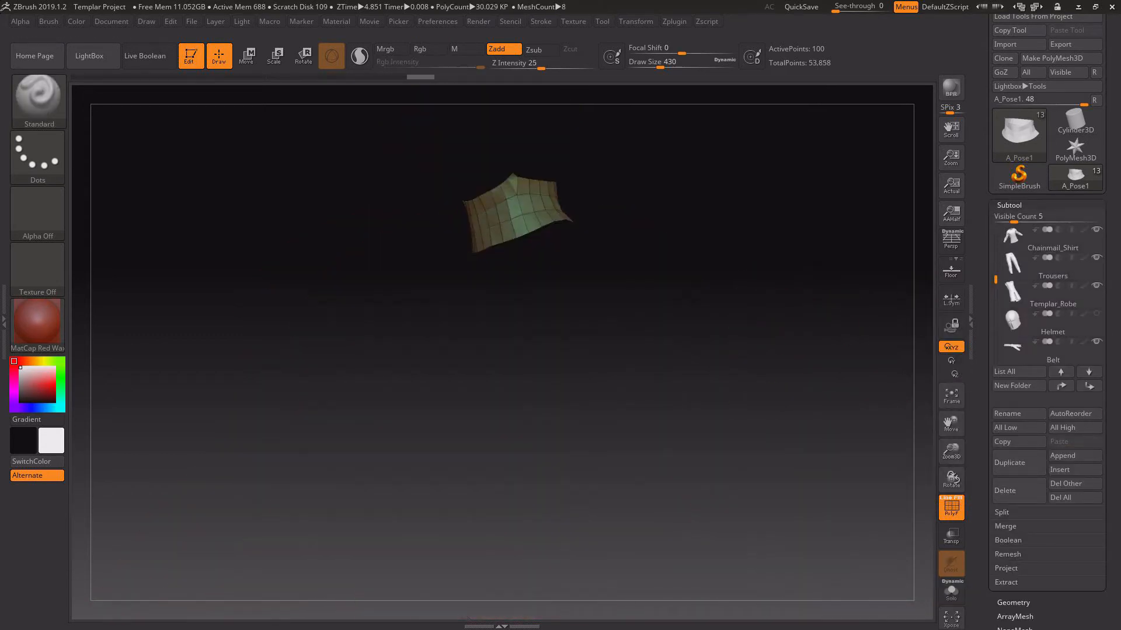
pyautogui.moveTo(671, 373); pyautogui.dragTo(560, 375)
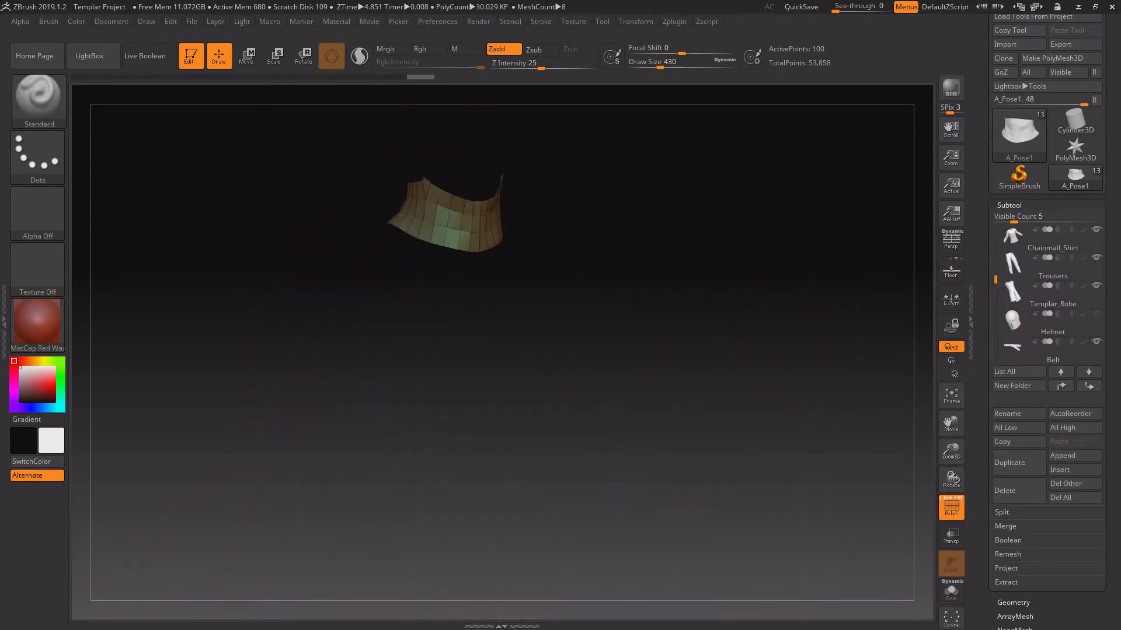
pyautogui.moveTo(820, 347); pyautogui.dragTo(764, 345)
pyautogui.moveTo(928, 359); pyautogui.dragTo(797, 309)
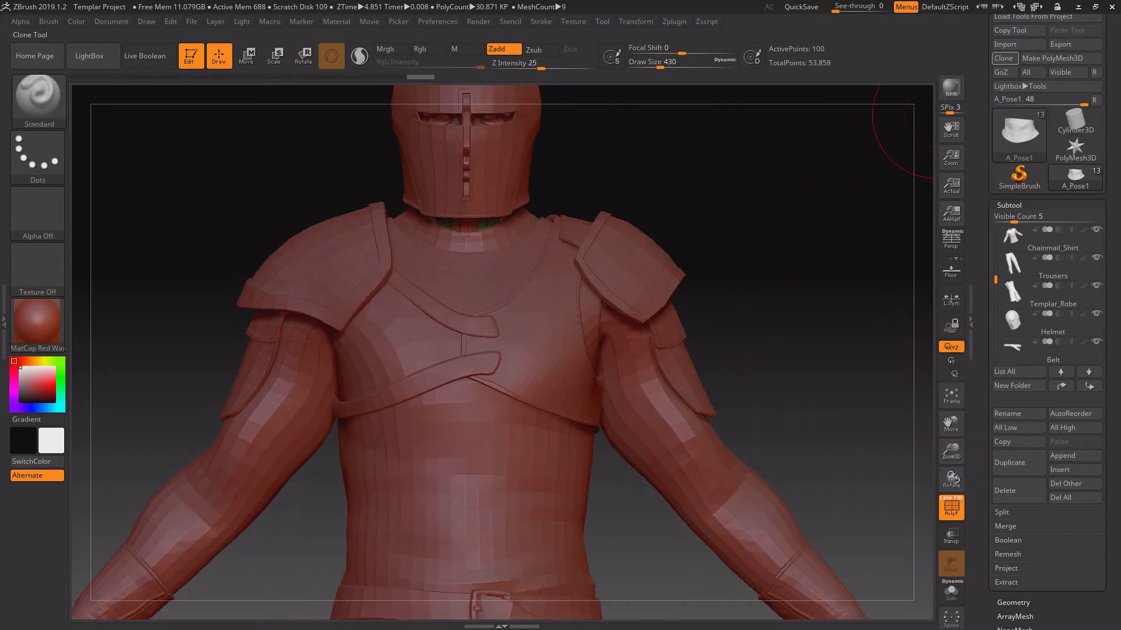
# Move the A_Pose1 neck piece directly below the Chainmail_Shirt subtool and merge it down into the shirt.
pyautogui.moveTo(1109, 303); pyautogui.dragTo(1109, 354)
pyautogui.click(1089, 424)
pyautogui.click(1005, 577)
pyautogui.click(1014, 591)
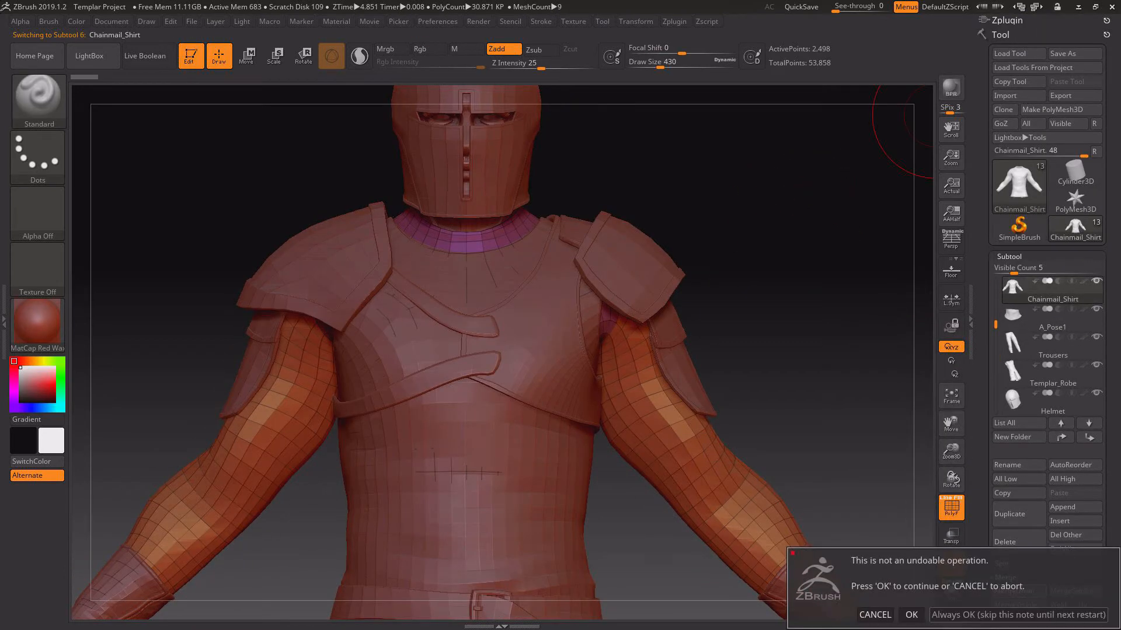
pyautogui.click(912, 613)
# Export the merged Chainmail_Shirt mesh and import it into 3D-Coat as a retopo mesh.
pyautogui.click(1060, 95)
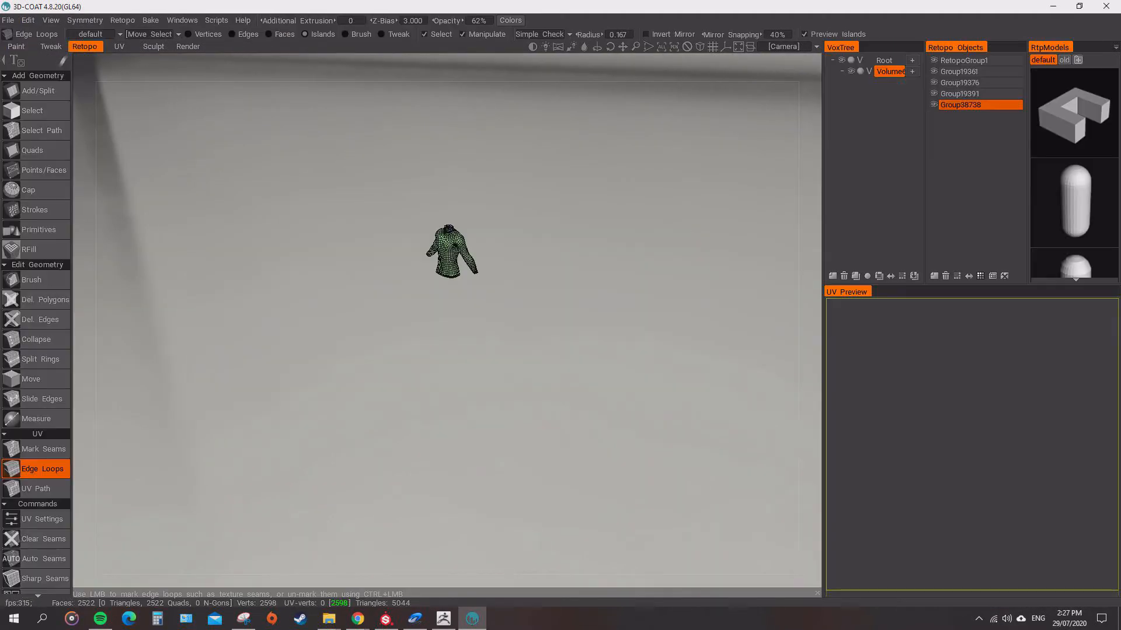
pyautogui.scroll(10, 447, 321)
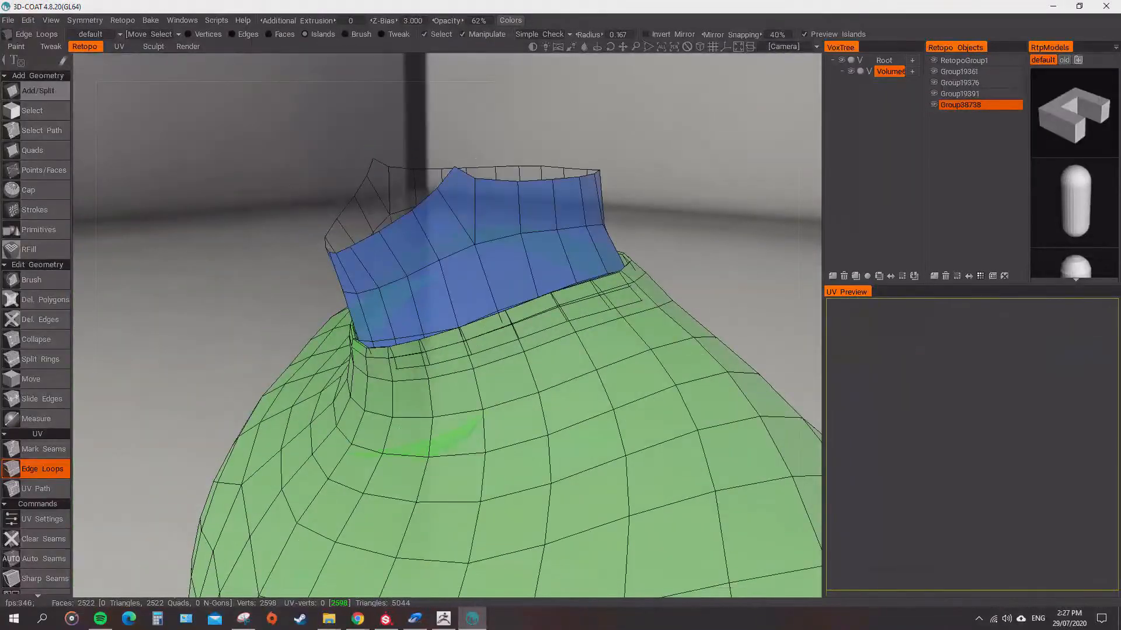
# Rework the irregular edges on the neck collar into clean quads and smooth its vertex spacing with the Brush tool.
pyautogui.click(495, 182)
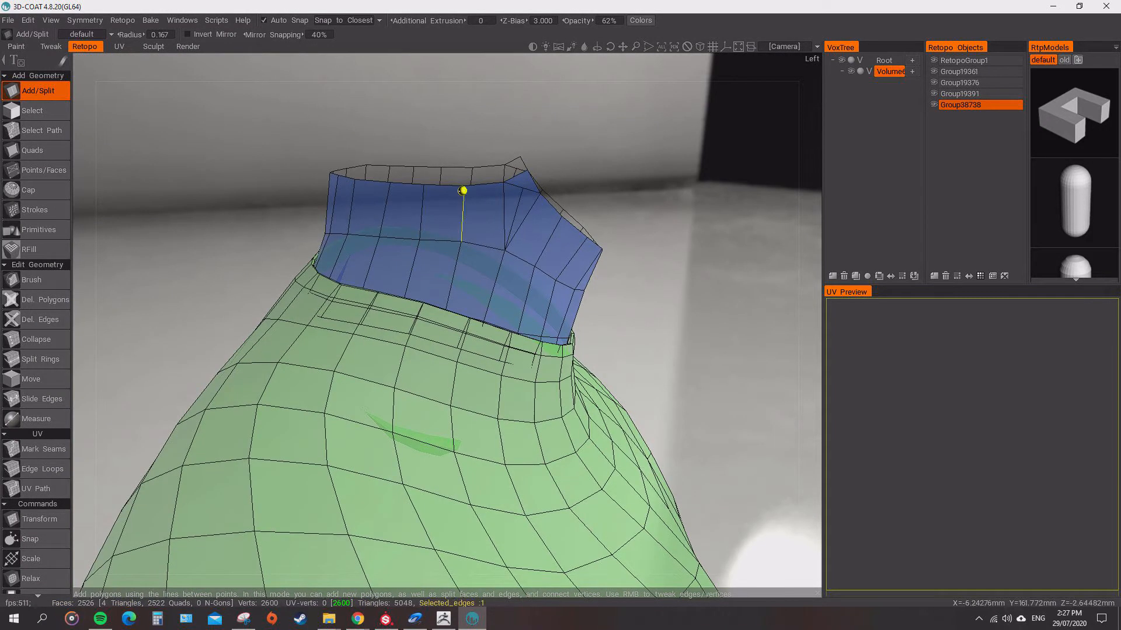
pyautogui.press('d')
pyautogui.click(483, 207)
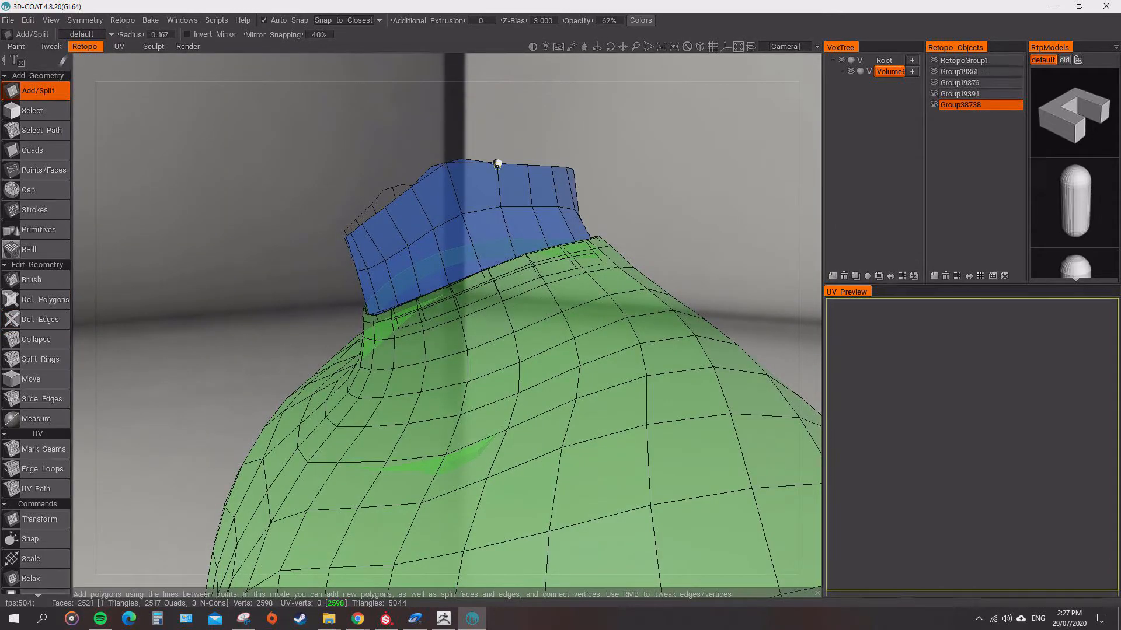
pyautogui.click(432, 175)
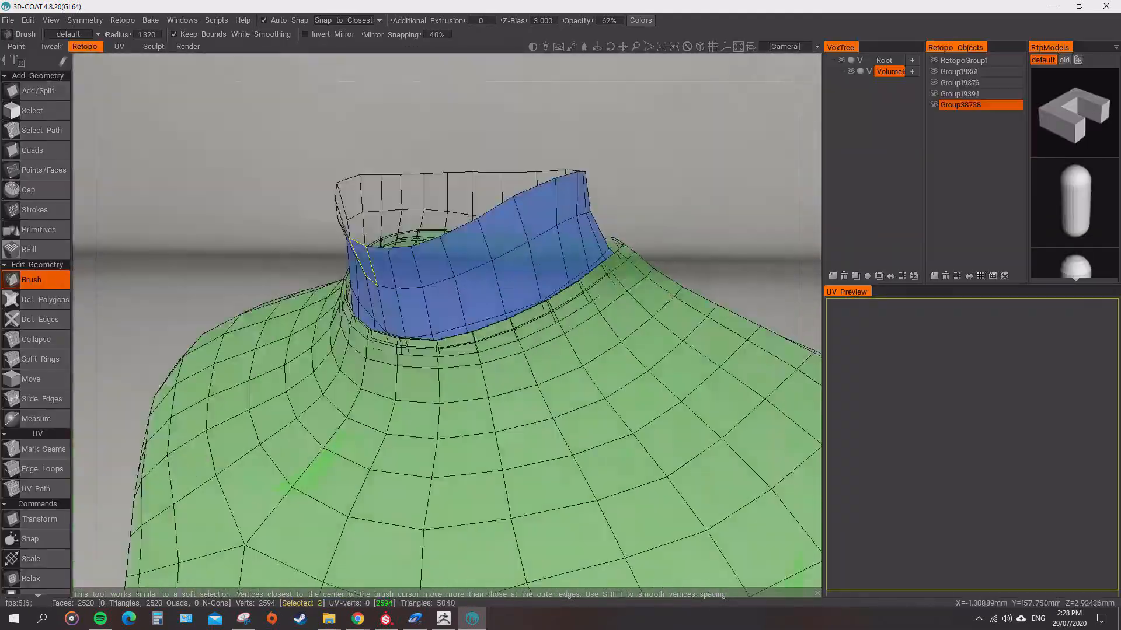
pyautogui.keyDown('alt'); pyautogui.moveTo(363, 262); pyautogui.dragTo(374, 298); pyautogui.keyUp('alt')
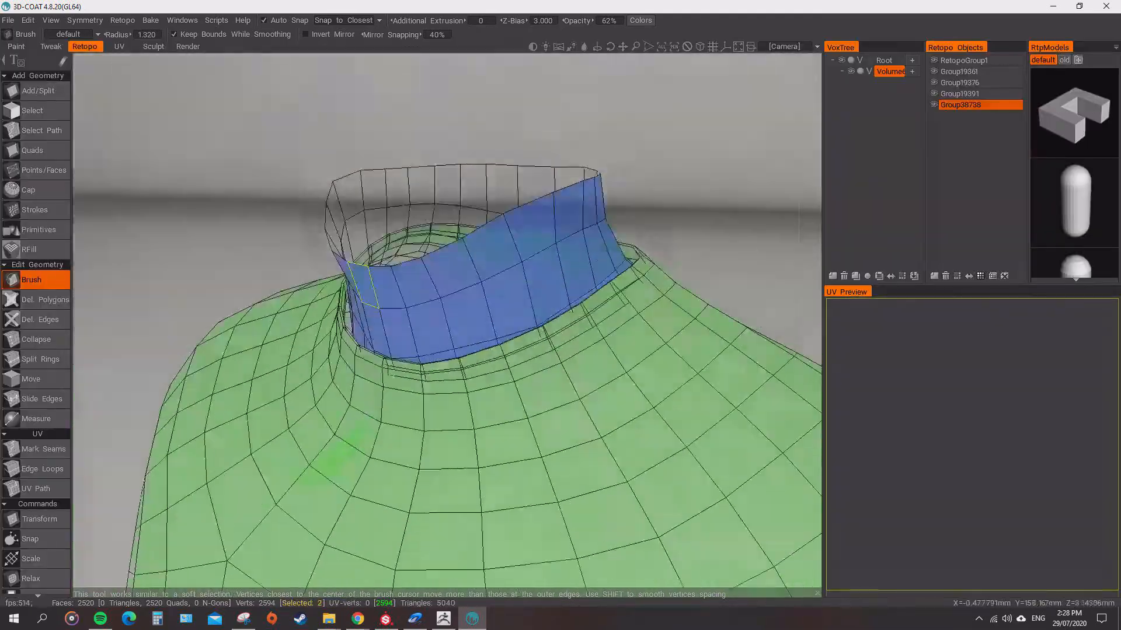
pyautogui.keyDown('alt'); pyautogui.moveTo(584, 298); pyautogui.dragTo(416, 257); pyautogui.keyUp('alt')
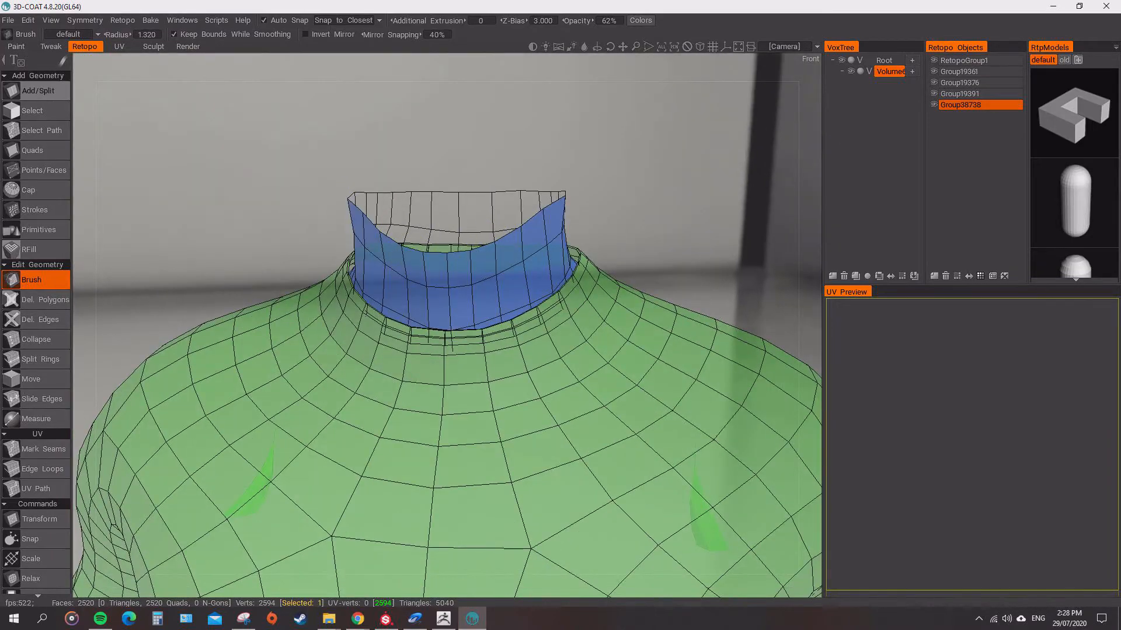
# Export the cleaned retopo mesh and import the Chainmail_Shirt file back into ZBrush.
pyautogui.click(8, 20)
pyautogui.click(35, 186)
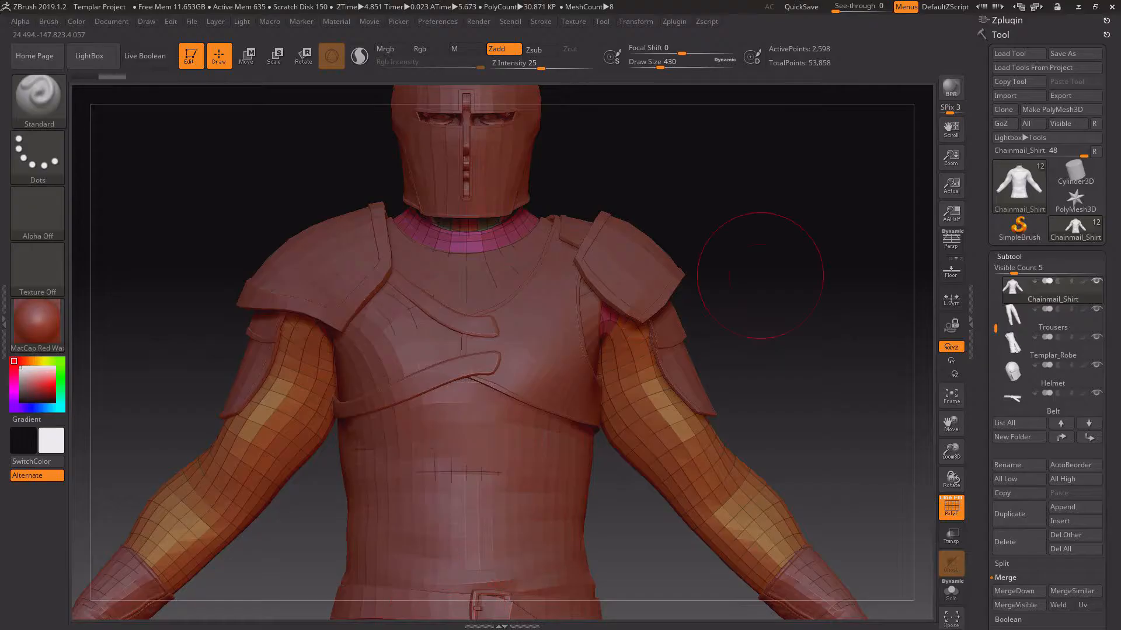
pyautogui.click(1010, 95)
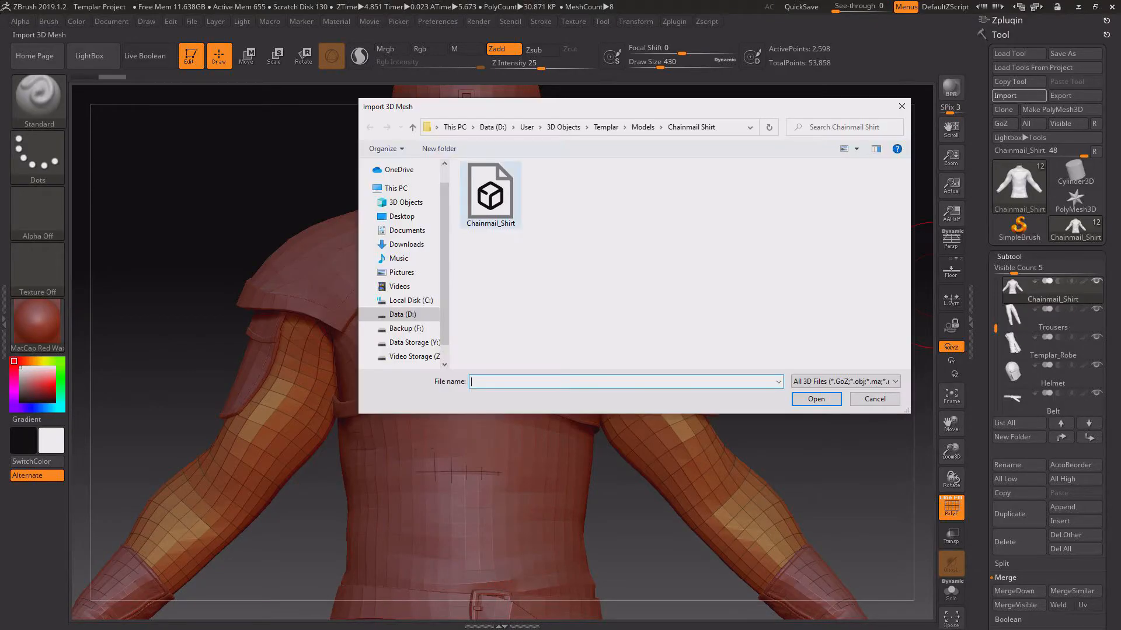
pyautogui.doubleClick(491, 193)
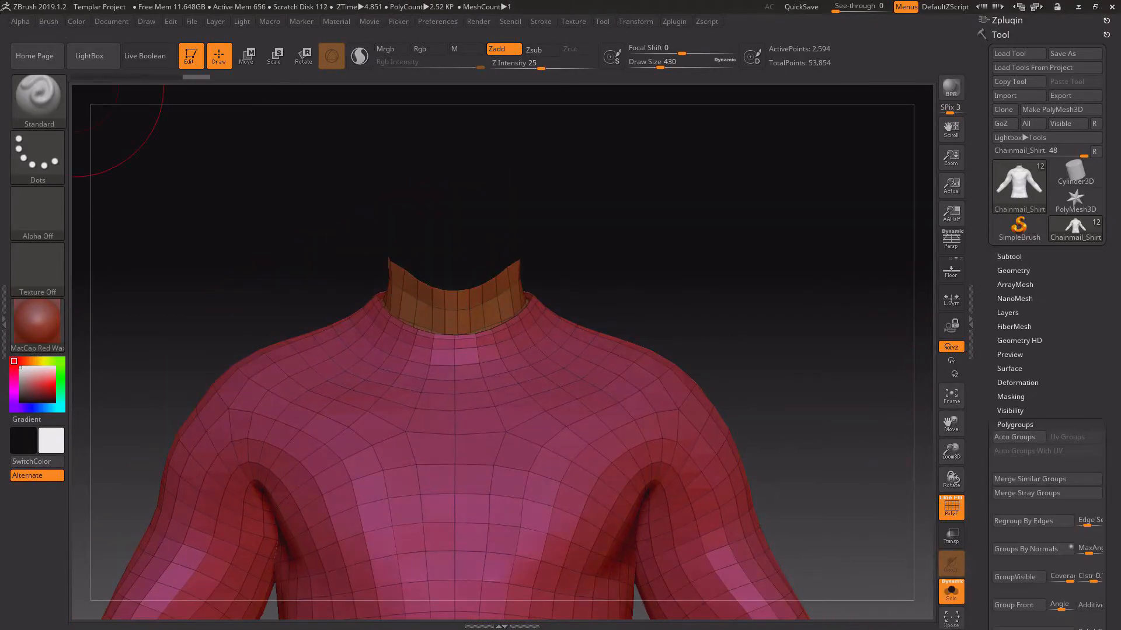
# Show the imported shirt alone and extrude the neck collar's polygroup with ZModeler to give it thickness.
pyautogui.moveTo(575, 192)
pyautogui.keyDown('alt'); pyautogui.mouseDown()
pyautogui.moveTo(572, 237)
pyautogui.moveTo(617, 258)
pyautogui.mouseUp(); pyautogui.keyUp('alt')
pyautogui.press('b')
pyautogui.press('z')
pyautogui.press('m')
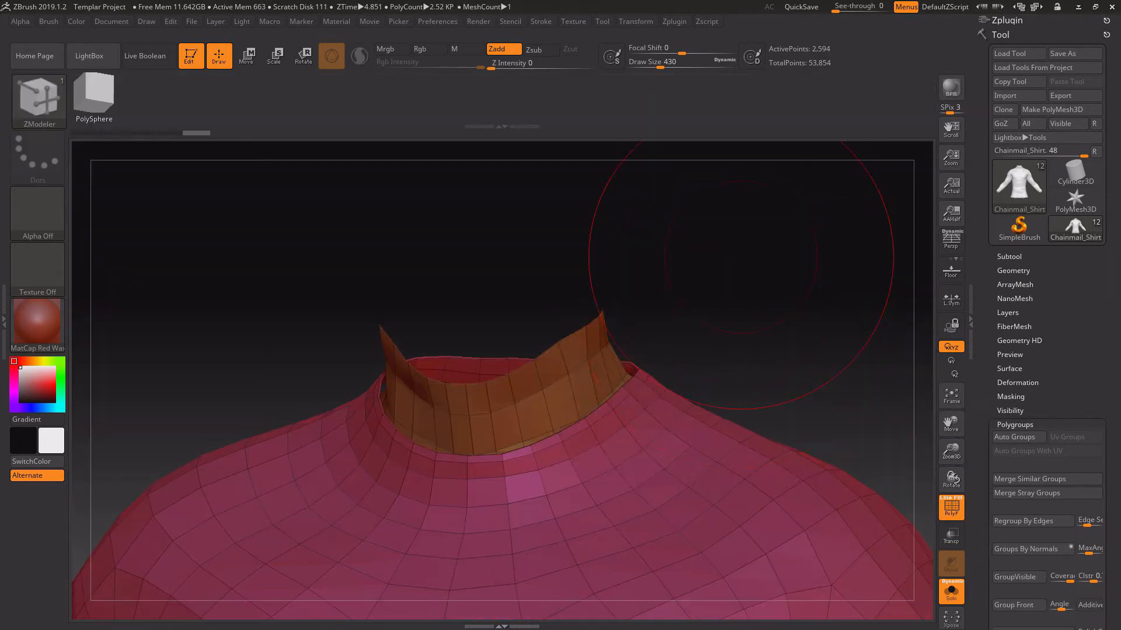
pyautogui.click(637, 324)
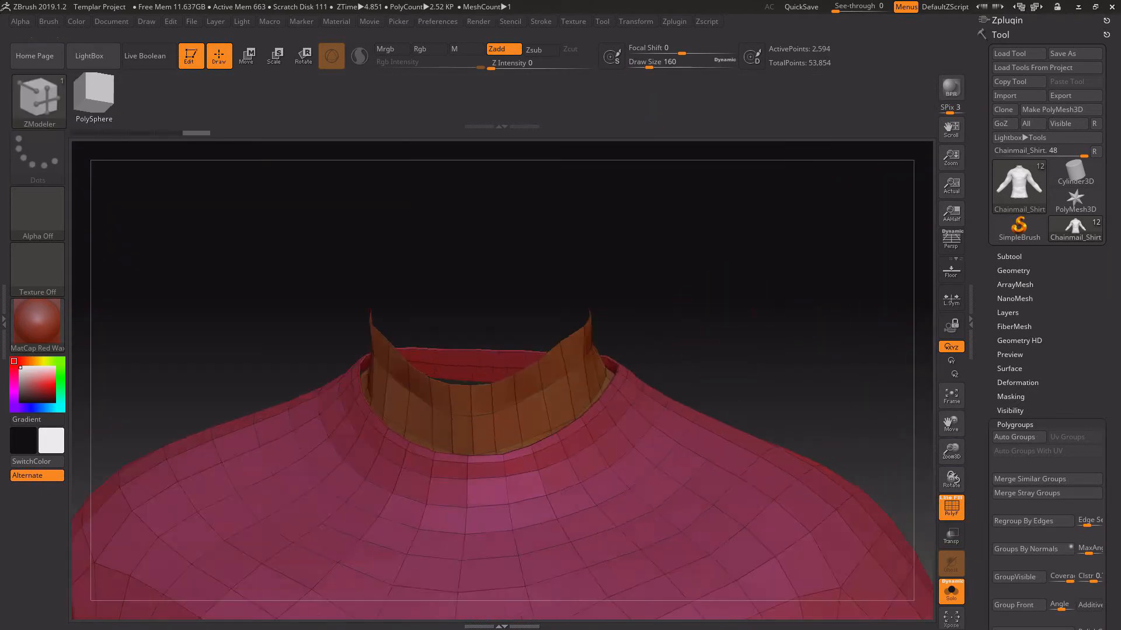
pyautogui.moveTo(700, 251)
pyautogui.mouseDown()
pyautogui.moveTo(625, 216)
pyautogui.moveTo(727, 257)
pyautogui.moveTo(648, 237)
pyautogui.moveTo(721, 265)
pyautogui.moveTo(759, 299)
pyautogui.mouseUp()
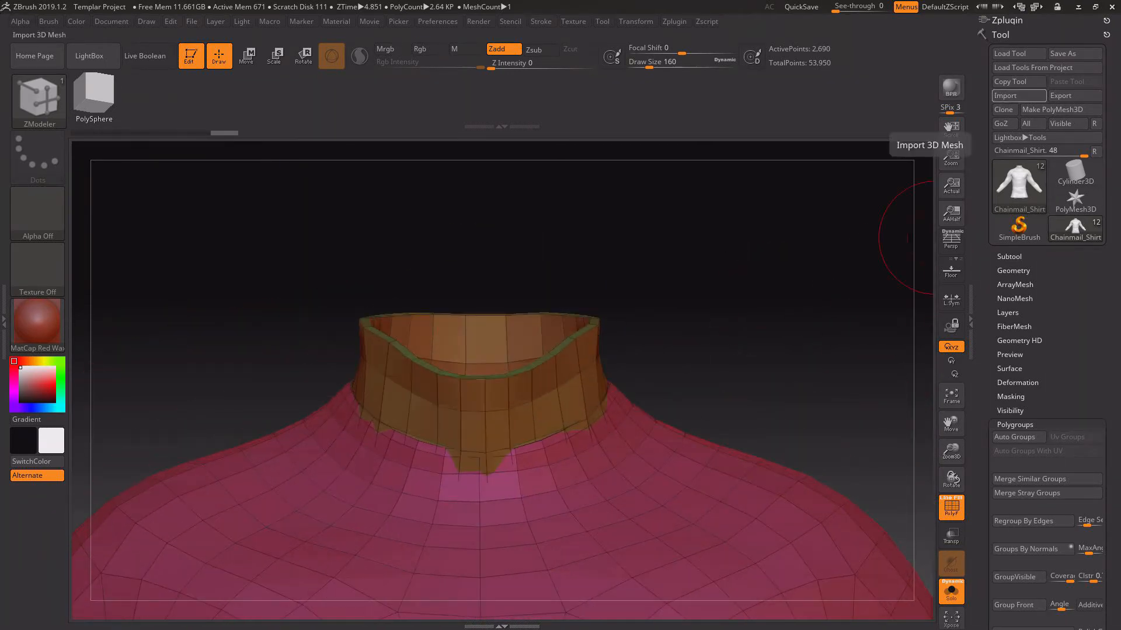
# Transfer the shirt with the thickened collar from ZBrush to 3D-Coat's retopo workspace.
pyautogui.click(1009, 95)
pyautogui.click(817, 399)
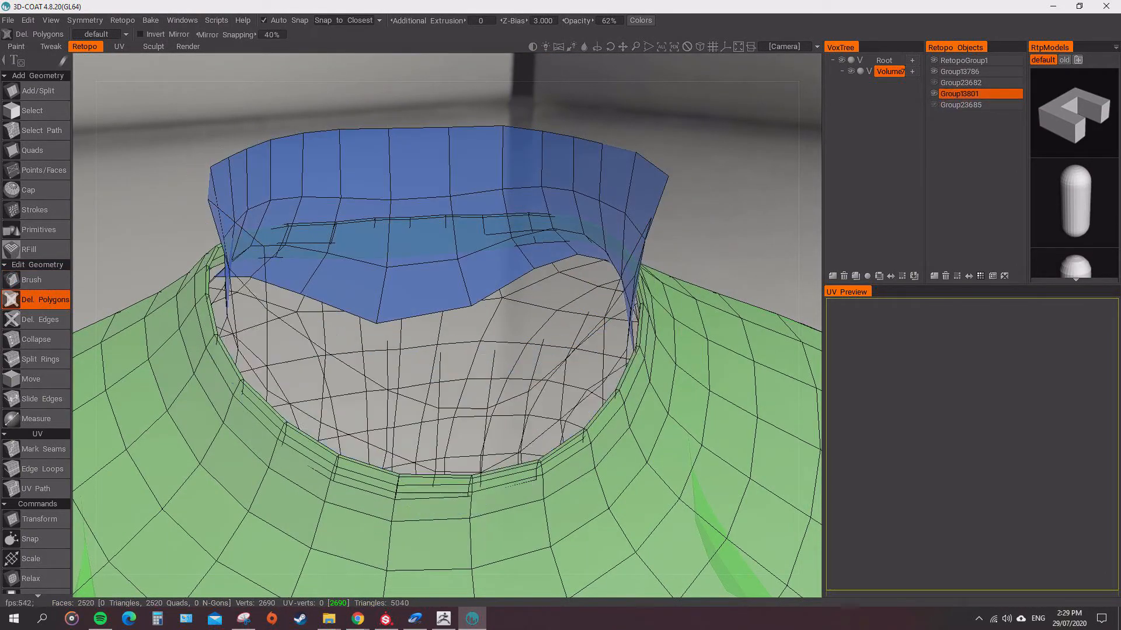
# Isolate the collar's inner wall and delete polygons along its lower edge.
pyautogui.keyDown('alt'); pyautogui.moveTo(581, 208); pyautogui.dragTo(485, 208); pyautogui.keyUp('alt')
pyautogui.keyDown('alt'); pyautogui.moveTo(484, 207); pyautogui.dragTo(572, 245); pyautogui.keyUp('alt')
pyautogui.click(464, 174)
pyautogui.keyDown('alt'); pyautogui.moveTo(572, 245); pyautogui.dragTo(334, 448); pyautogui.keyUp('alt')
pyautogui.moveTo(334, 449); pyautogui.dragTo(269, 481)
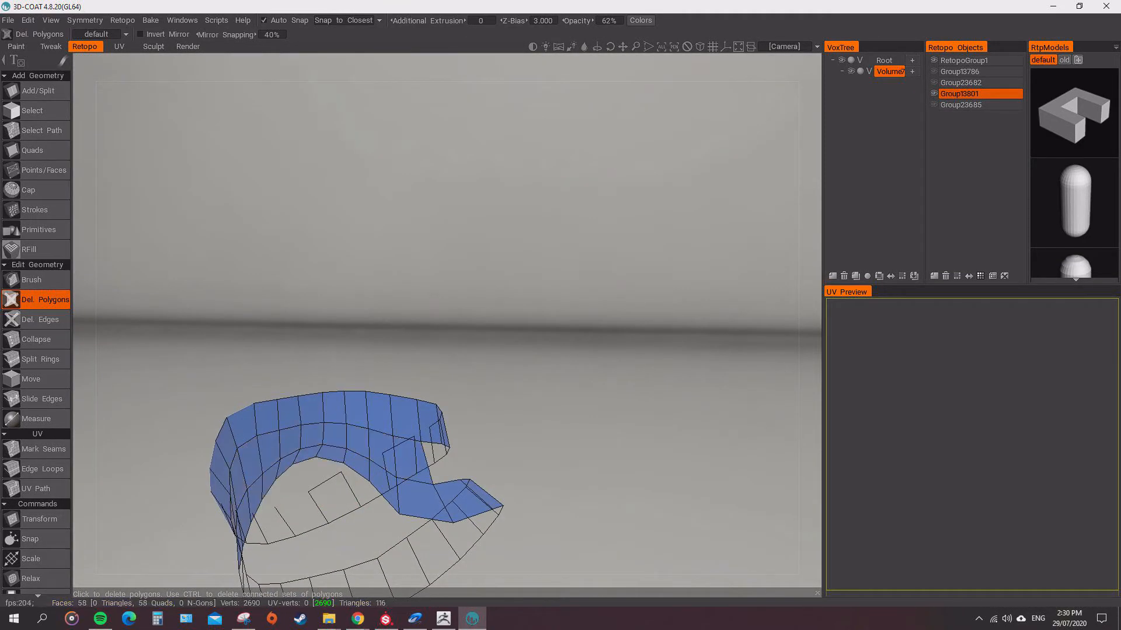
# Delete the remaining lower polygon rows of the collar's inner wall, keeping only its top row.
pyautogui.keyDown('alt'); pyautogui.moveTo(327, 455); pyautogui.dragTo(443, 485); pyautogui.keyUp('alt')
pyautogui.click(41, 320)
pyautogui.moveTo(251, 466); pyautogui.dragTo(432, 470)
pyautogui.keyDown('alt'); pyautogui.moveTo(432, 470); pyautogui.dragTo(467, 402); pyautogui.keyUp('alt')
pyautogui.click(45, 300)
pyautogui.keyDown('alt'); pyautogui.moveTo(280, 444); pyautogui.dragTo(315, 432); pyautogui.keyUp('alt')
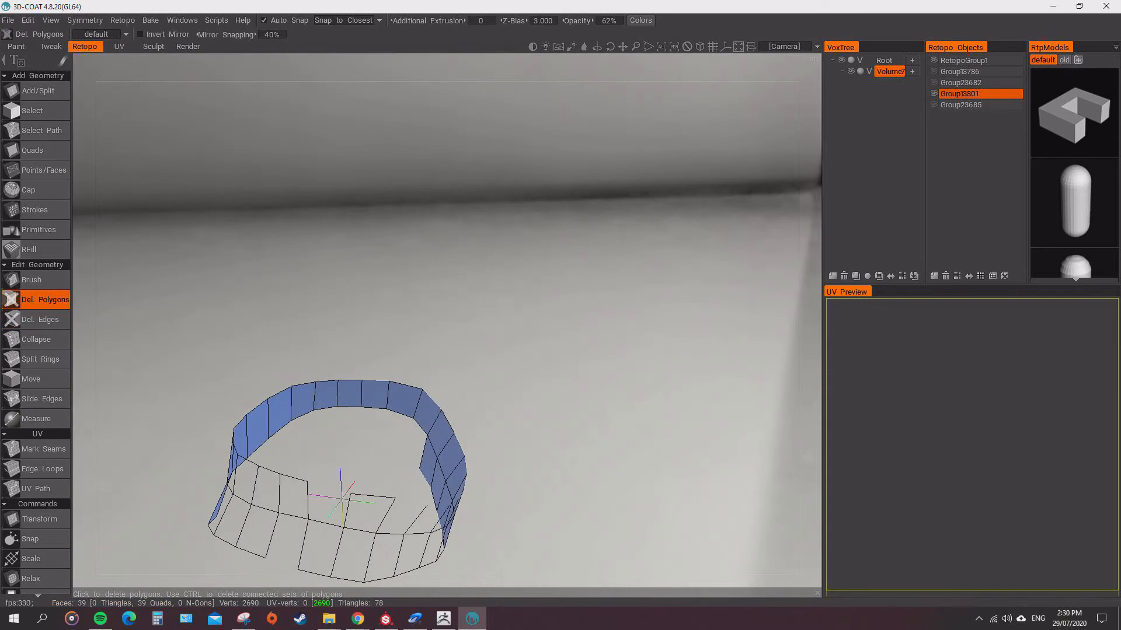
pyautogui.keyDown('alt'); pyautogui.moveTo(216, 452); pyautogui.dragTo(432, 479); pyautogui.keyUp('alt')
pyautogui.moveTo(269, 543); pyautogui.dragTo(359, 523)
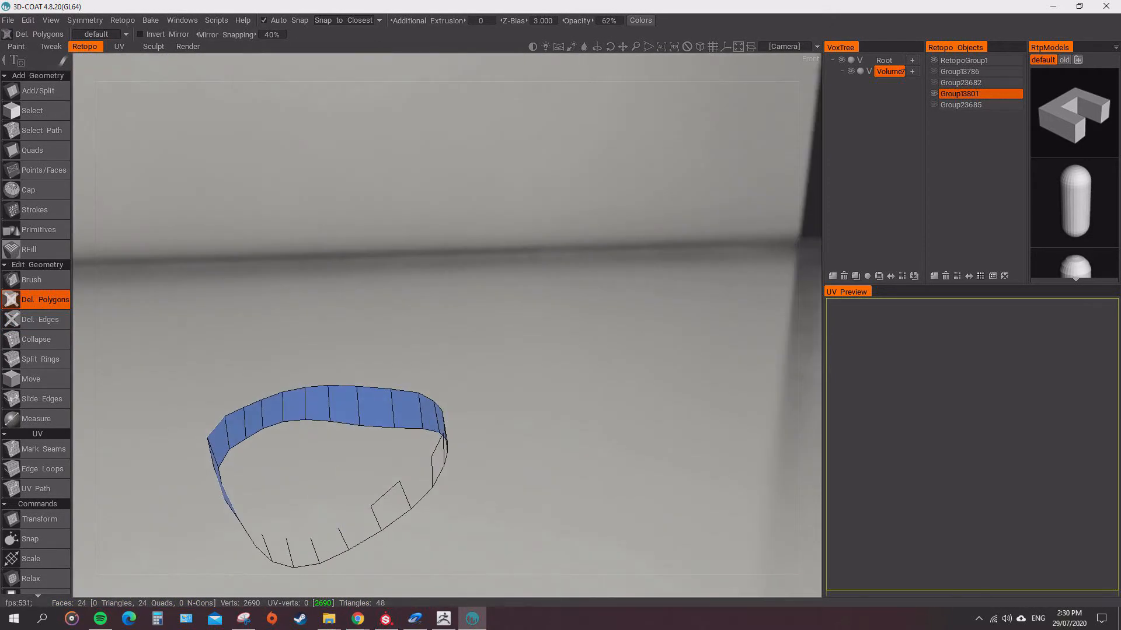
# Show the hidden retopo groups of the outer collar and the shirt again.
pyautogui.keyDown('alt'); pyautogui.moveTo(412, 344); pyautogui.dragTo(514, 256); pyautogui.keyUp('alt')
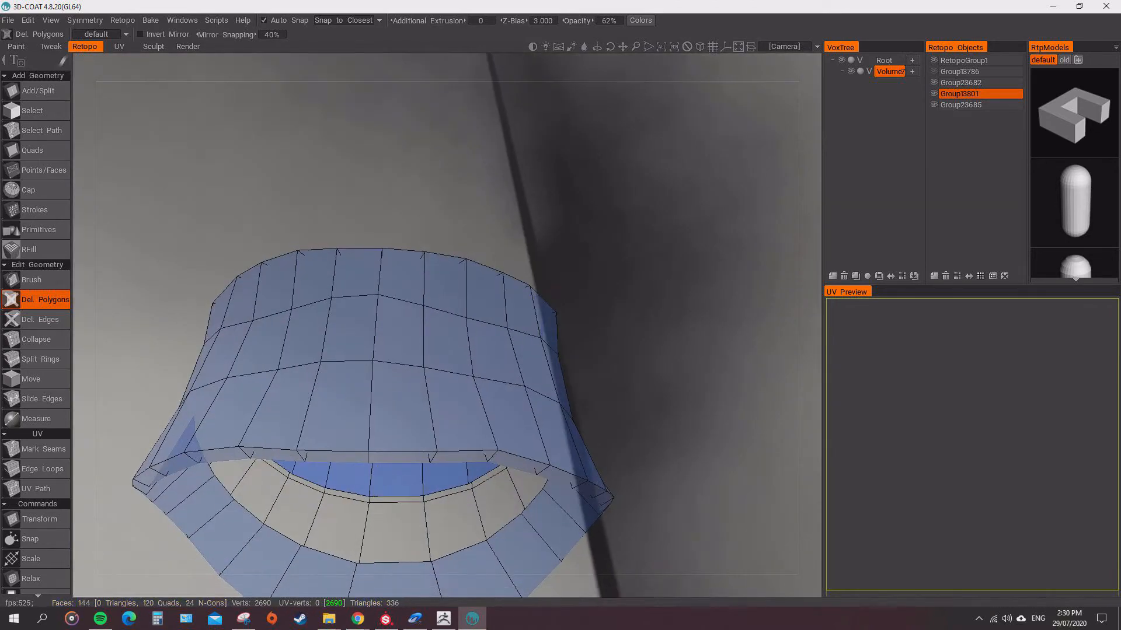
pyautogui.keyDown('alt'); pyautogui.moveTo(377, 480); pyautogui.dragTo(420, 350); pyautogui.keyUp('alt')
pyautogui.click(934, 71)
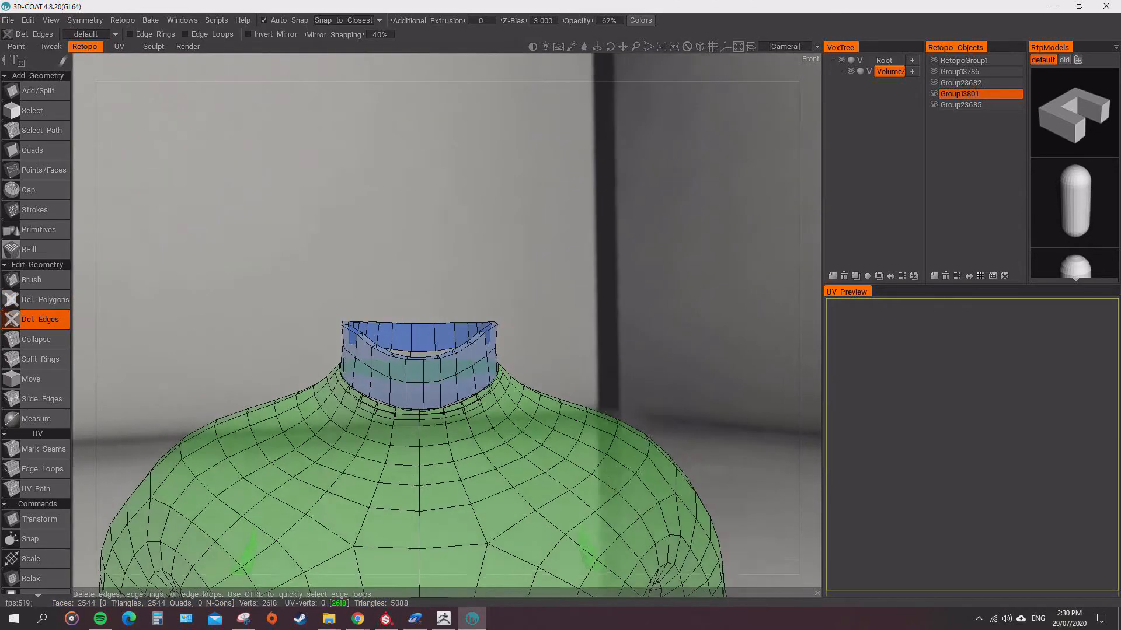
# Delete the outer collar's lower polygon row and the folded rim of the shirt's neckline.
pyautogui.scroll(5, 409, 350)
pyautogui.scroll(4, 564, 318)
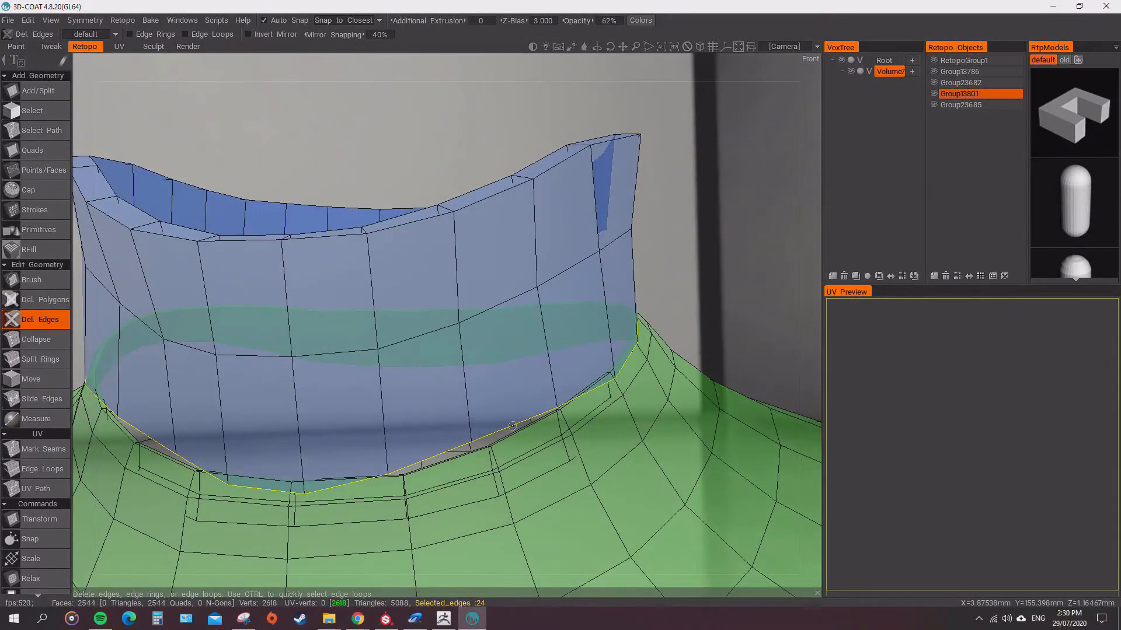
pyautogui.keyDown('ctrl'); pyautogui.click(512, 426); pyautogui.keyUp('ctrl')
pyautogui.keyDown('alt'); pyautogui.moveTo(512, 426); pyautogui.dragTo(546, 374); pyautogui.keyUp('alt')
pyautogui.keyDown('ctrl'); pyautogui.click(408, 382); pyautogui.keyUp('ctrl')
pyautogui.keyDown('alt'); pyautogui.moveTo(350, 286); pyautogui.dragTo(337, 348); pyautogui.keyUp('alt')
# Bridge the front of the gap between the collar's lower edge and the shirt's neckline with Add/Split quads.
pyautogui.keyDown('ctrl'); pyautogui.click(153, 305); pyautogui.keyUp('ctrl')
pyautogui.click(393, 324)
pyautogui.keyDown('alt'); pyautogui.moveTo(409, 339); pyautogui.dragTo(344, 333); pyautogui.keyUp('alt')
pyautogui.click(395, 315)
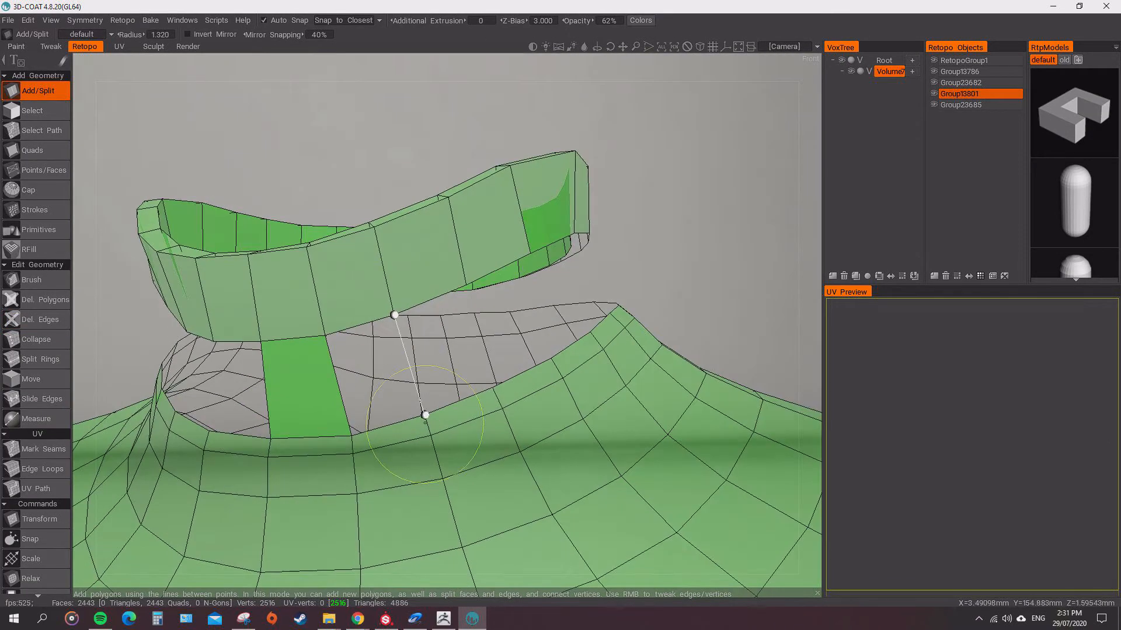
pyautogui.click(426, 415)
pyautogui.click(353, 438)
# Continue the quad strip joining collar and neckline around the side of the neck.
pyautogui.keyDown('alt'); pyautogui.moveTo(455, 304); pyautogui.dragTo(402, 286); pyautogui.keyUp('alt')
pyautogui.keyDown('alt'); pyautogui.moveTo(463, 359); pyautogui.dragTo(403, 350); pyautogui.keyUp('alt')
pyautogui.click(455, 355)
pyautogui.click(442, 275)
pyautogui.click(477, 265)
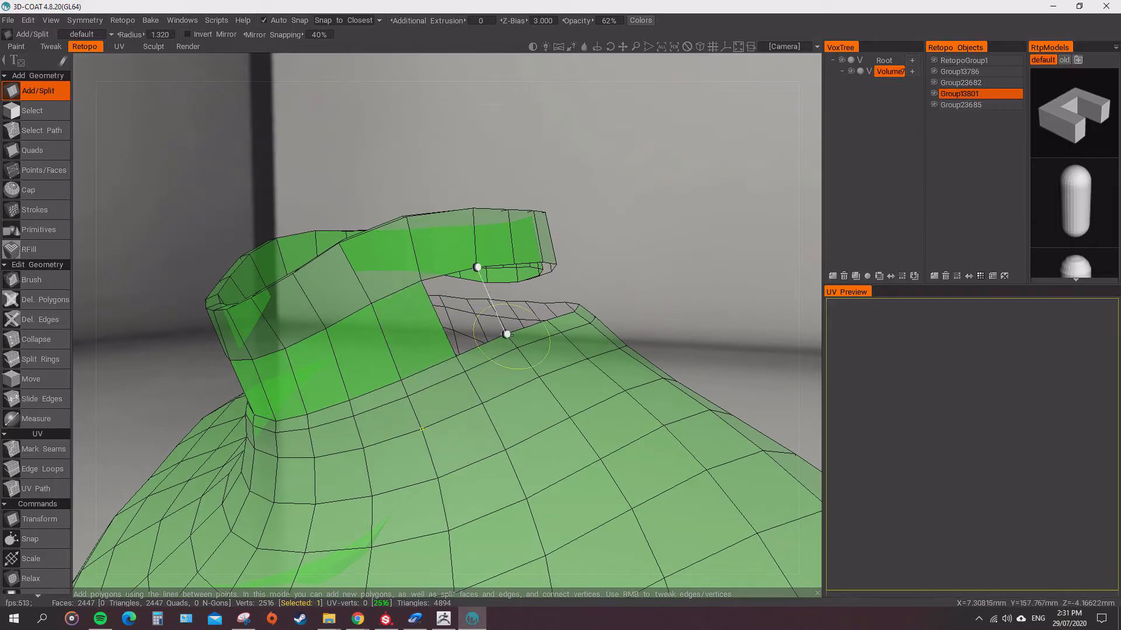
pyautogui.click(505, 333)
pyautogui.keyDown('alt'); pyautogui.moveTo(505, 336); pyautogui.dragTo(432, 333); pyautogui.keyUp('alt')
pyautogui.click(400, 285)
pyautogui.moveTo(518, 348)
pyautogui.keyDown('alt'); pyautogui.mouseDown()
pyautogui.moveTo(401, 373)
pyautogui.moveTo(548, 367)
pyautogui.moveTo(534, 362)
pyautogui.mouseUp(); pyautogui.keyUp('alt')
# Cut additional vertical edges into the collar with Split Rings to line up with the shirt's neckline vertices.
pyautogui.click(36, 359)
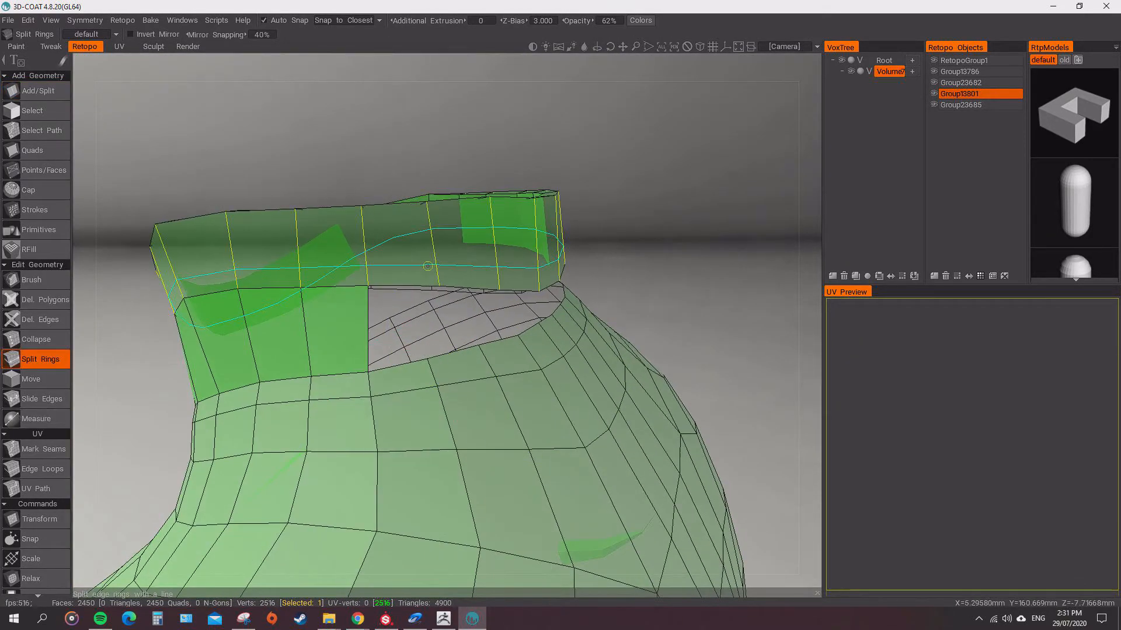
pyautogui.click(402, 291)
pyautogui.keyDown('alt'); pyautogui.moveTo(455, 312); pyautogui.dragTo(392, 301); pyautogui.keyUp('alt')
pyautogui.click(378, 298)
pyautogui.click(355, 303)
pyautogui.click(406, 296)
pyautogui.click(408, 295)
pyautogui.click(408, 297)
pyautogui.click(412, 299)
pyautogui.keyDown('alt'); pyautogui.moveTo(496, 301); pyautogui.dragTo(376, 296); pyautogui.keyUp('alt')
# Add a quad between the collar's lower edge and the neckline on the side of the neck with Add/Split.
pyautogui.press('a')
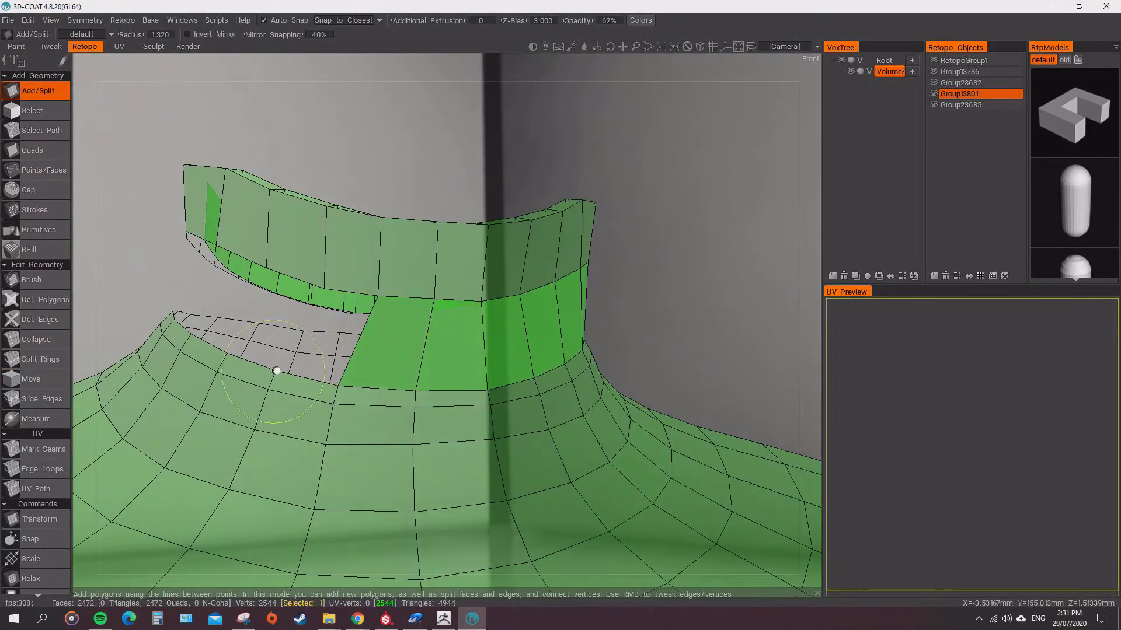
pyautogui.click(227, 354)
pyautogui.keyDown('alt'); pyautogui.moveTo(227, 353); pyautogui.dragTo(344, 350); pyautogui.keyUp('alt')
pyautogui.click(353, 268)
pyautogui.click(325, 371)
pyautogui.keyDown('alt'); pyautogui.moveTo(426, 400); pyautogui.dragTo(324, 407); pyautogui.keyUp('alt')
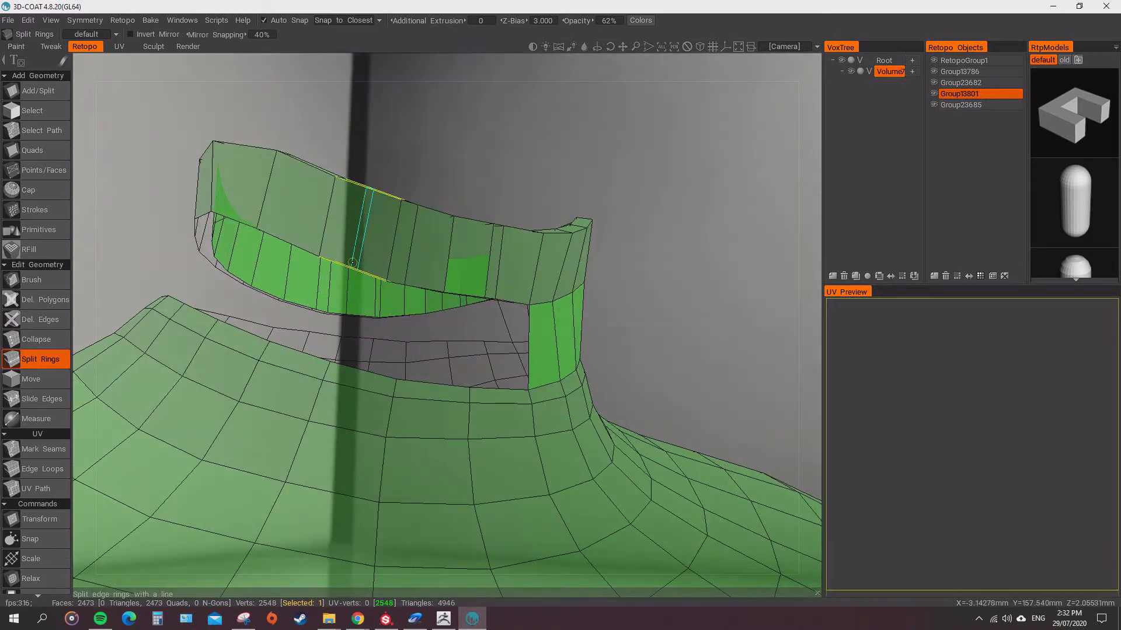
# Insert more vertical edges along the side and back of the collar with Split Rings to match the neckline's spacing.
pyautogui.click(352, 263)
pyautogui.keyDown('alt'); pyautogui.moveTo(352, 280); pyautogui.dragTo(525, 245); pyautogui.keyUp('alt')
pyautogui.click(387, 270)
pyautogui.click(351, 242)
pyautogui.click(401, 222)
pyautogui.click(401, 225)
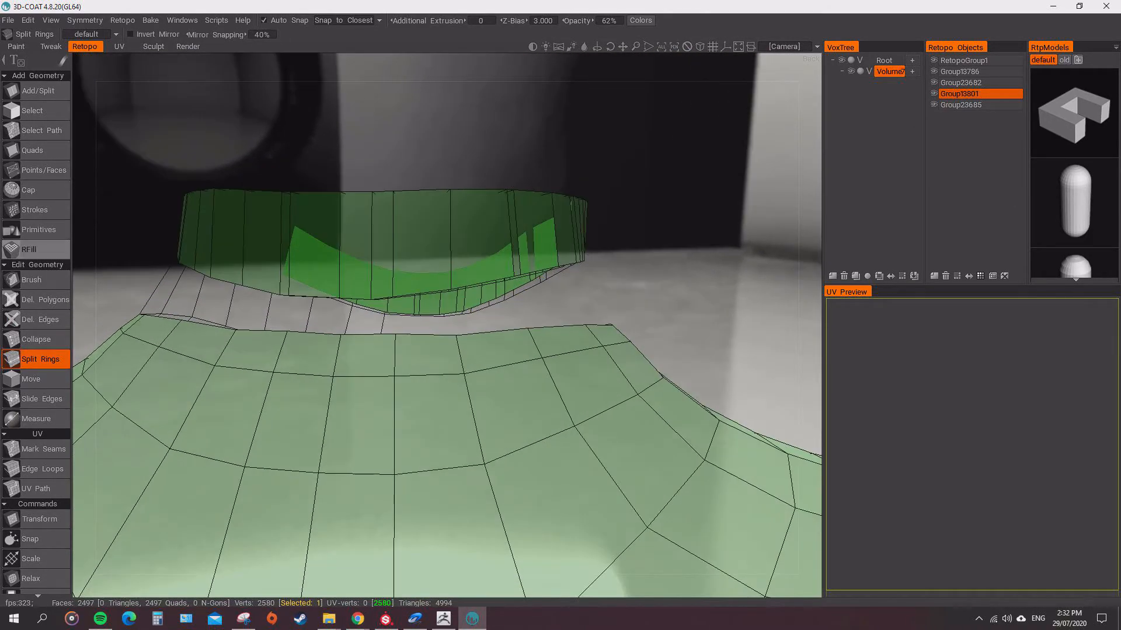
pyautogui.click(389, 250)
pyautogui.keyDown('alt'); pyautogui.moveTo(389, 250); pyautogui.dragTo(369, 302); pyautogui.keyUp('alt')
pyautogui.click(524, 242)
pyautogui.click(454, 241)
pyautogui.click(442, 225)
pyautogui.click(410, 234)
pyautogui.click(467, 236)
pyautogui.click(433, 262)
pyautogui.click(431, 239)
# Bridge the gap between the collar and the neckline across the back of the neck with Add/Split quads.
pyautogui.press('1')
pyautogui.click(422, 347)
pyautogui.click(415, 345)
pyautogui.click(395, 305)
pyautogui.click(393, 338)
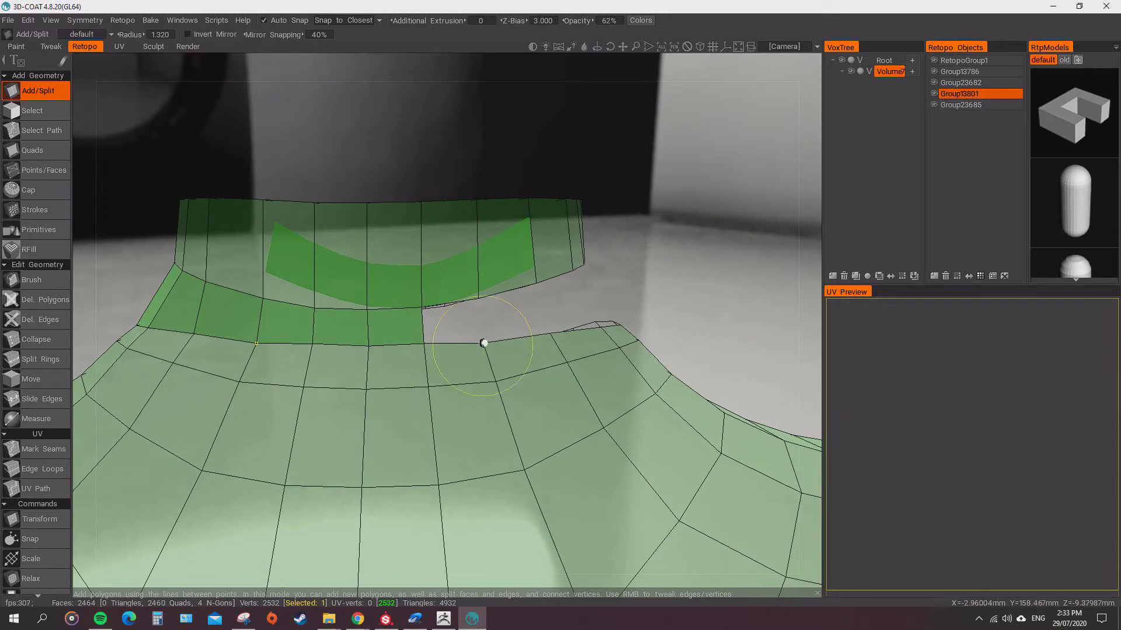
pyautogui.keyDown('alt'); pyautogui.moveTo(529, 283); pyautogui.dragTo(452, 286); pyautogui.keyUp('alt')
pyautogui.click(447, 286)
pyautogui.click(437, 370)
pyautogui.keyDown('alt'); pyautogui.moveTo(437, 370); pyautogui.dragTo(408, 309); pyautogui.keyUp('alt')
pyautogui.click(408, 306)
# Continue the Add/Split quad strip around the remaining side of the neck toward the front gap.
pyautogui.click(401, 390)
pyautogui.keyDown('alt'); pyautogui.moveTo(400, 389); pyautogui.dragTo(327, 382); pyautogui.keyUp('alt')
pyautogui.click(430, 294)
pyautogui.click(406, 398)
pyautogui.click(318, 393)
pyautogui.click(353, 295)
pyautogui.click(395, 448)
pyautogui.keyDown('alt'); pyautogui.moveTo(352, 295); pyautogui.dragTo(277, 388); pyautogui.keyUp('alt')
pyautogui.click(265, 418)
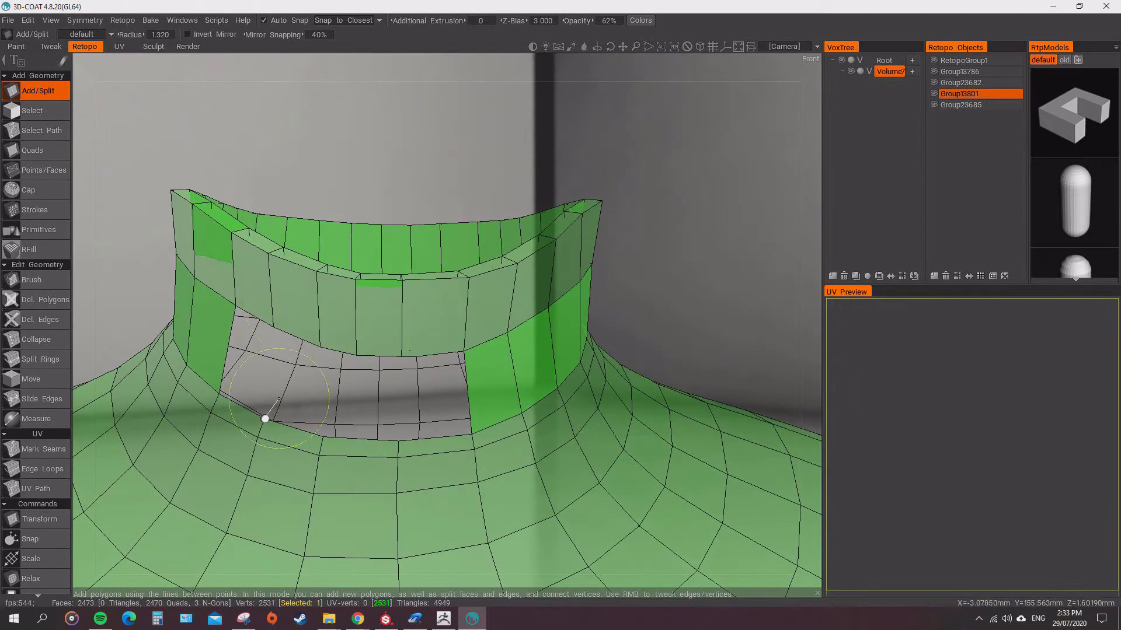
pyautogui.keyDown('alt'); pyautogui.moveTo(324, 438); pyautogui.dragTo(349, 362); pyautogui.keyUp('alt')
# Delete the surplus vertical edge at the collar's front and close the remaining front gap with quads.
pyautogui.click(39, 320)
pyautogui.click(381, 278)
pyautogui.keyDown('alt'); pyautogui.moveTo(381, 277); pyautogui.dragTo(336, 367); pyautogui.keyUp('alt')
pyautogui.click(332, 280)
pyautogui.keyDown('alt'); pyautogui.moveTo(332, 280); pyautogui.dragTo(358, 228); pyautogui.keyUp('alt')
pyautogui.click(37, 91)
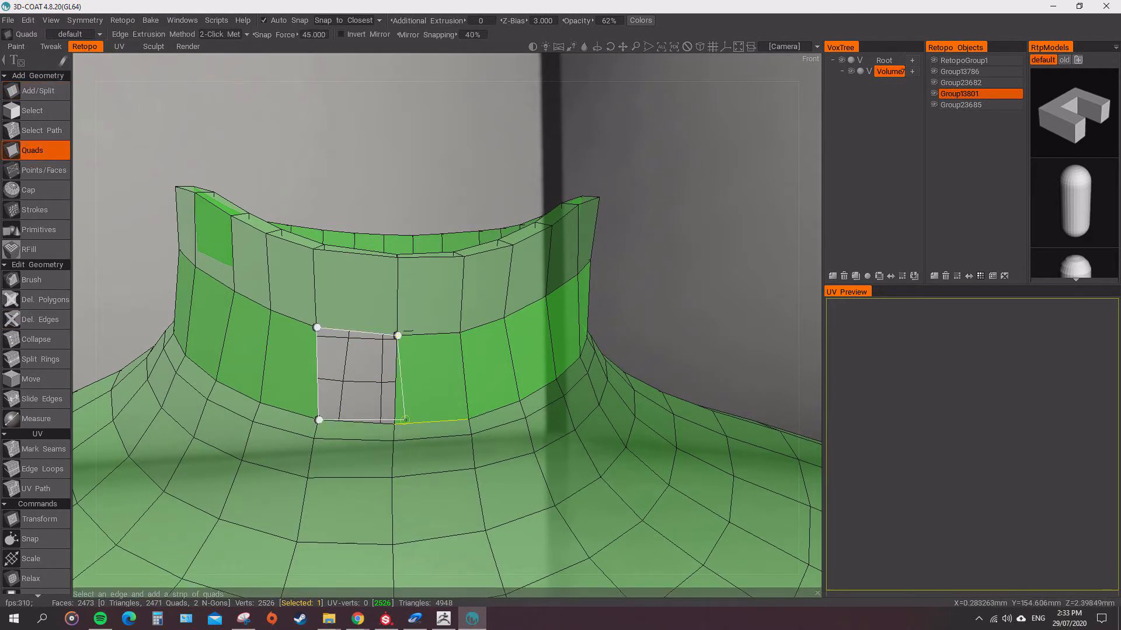
pyautogui.click(405, 420)
# Split the new bridging row horizontally around the whole neck with Split Rings.
pyautogui.scroll(-5, 405, 408)
pyautogui.keyDown('alt'); pyautogui.moveTo(406, 420); pyautogui.dragTo(262, 365); pyautogui.keyUp('alt')
pyautogui.click(40, 360)
pyautogui.keyDown('alt'); pyautogui.moveTo(350, 374); pyautogui.dragTo(483, 351); pyautogui.keyUp('alt')
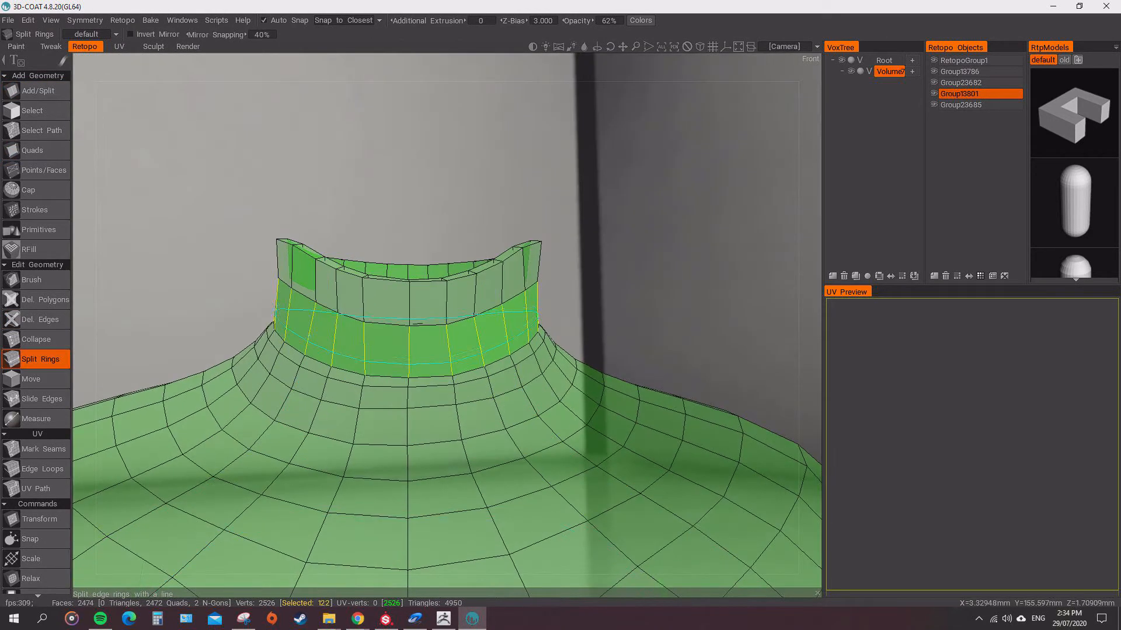
pyautogui.click(328, 335)
# Export the joined collar and shirt mesh and import it into the Chainmail_Shirt subtool in ZBrush.
pyautogui.click(328, 287)
pyautogui.keyDown('alt'); pyautogui.moveTo(328, 287); pyautogui.dragTo(490, 275); pyautogui.keyUp('alt')
pyautogui.scroll(-8, 409, 327)
pyautogui.keyDown('alt'); pyautogui.moveTo(350, 350); pyautogui.dragTo(584, 350); pyautogui.keyUp('alt')
pyautogui.scroll(6, 444, 327)
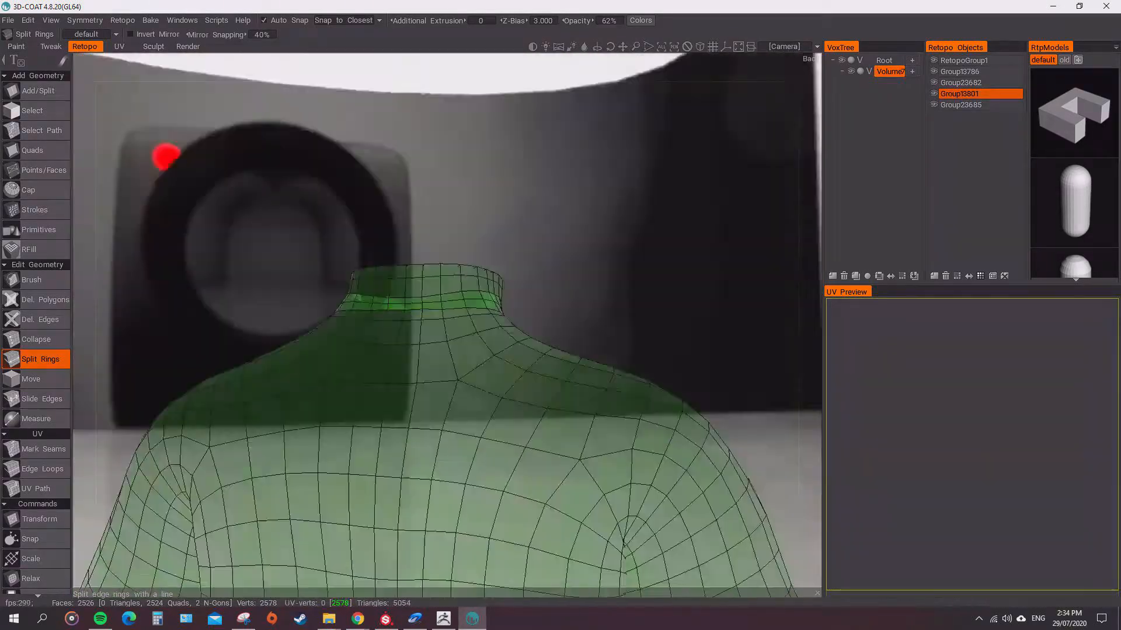
pyautogui.scroll(-5, 166, 157)
pyautogui.click(8, 20)
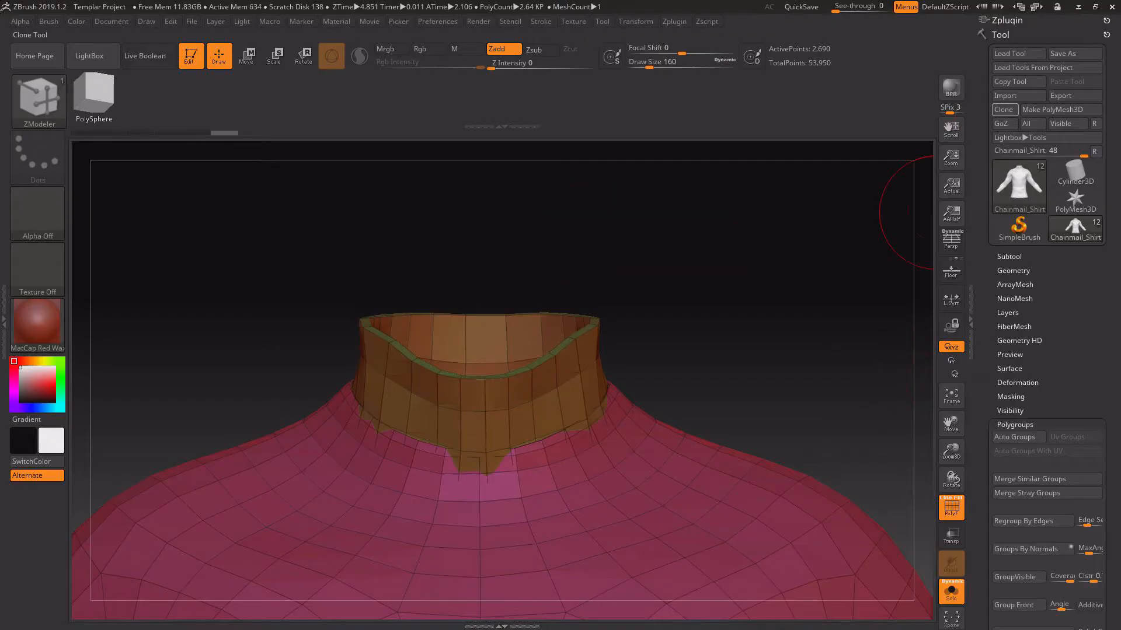
pyautogui.click(1018, 96)
pyautogui.click(939, 130)
pyautogui.moveTo(759, 280); pyautogui.dragTo(823, 284)
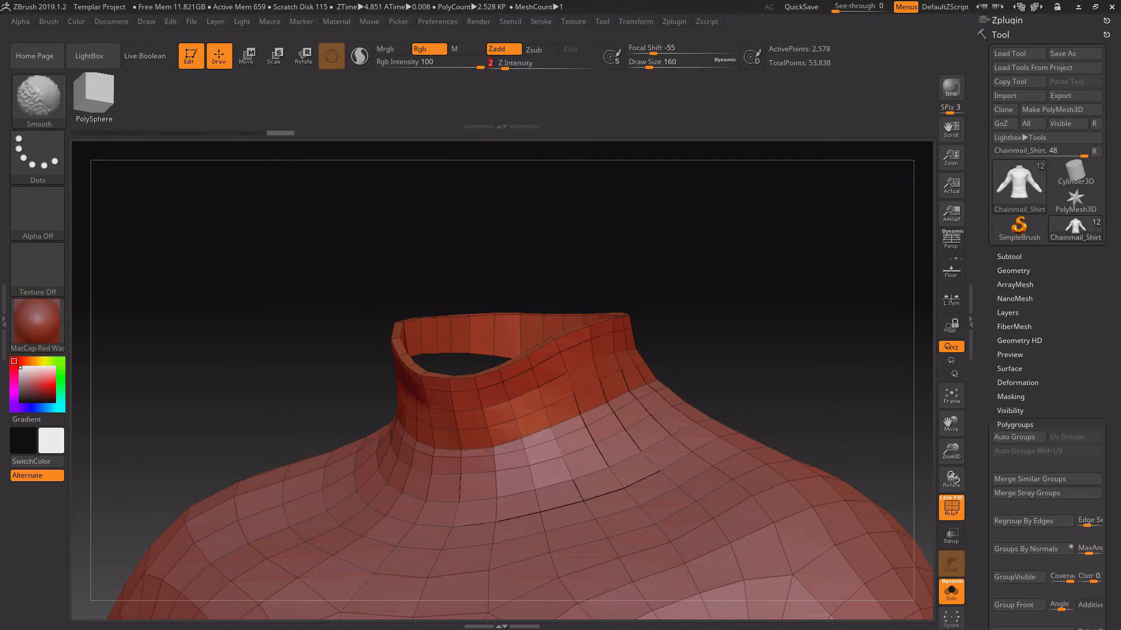
# Display the body and armor together with the Chainmail_Shirt and fit the collar around the neck with the Move brush.
pyautogui.moveTo(303, 257)
pyautogui.mouseDown()
pyautogui.moveTo(432, 262)
pyautogui.moveTo(350, 281)
pyautogui.moveTo(444, 315)
pyautogui.mouseUp()
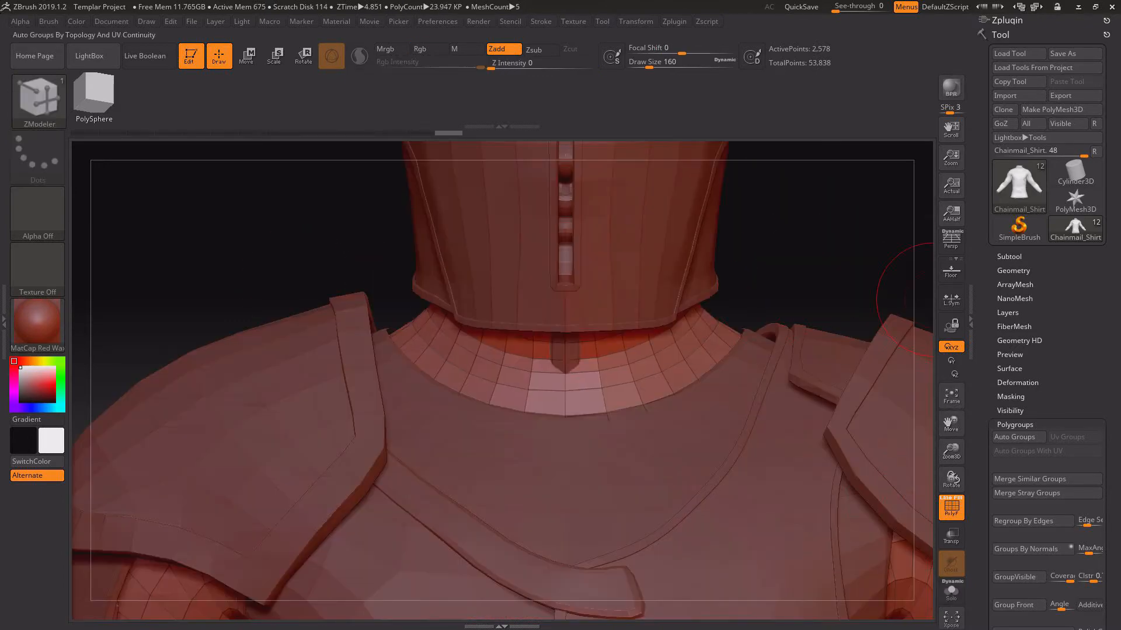
pyautogui.click(1009, 257)
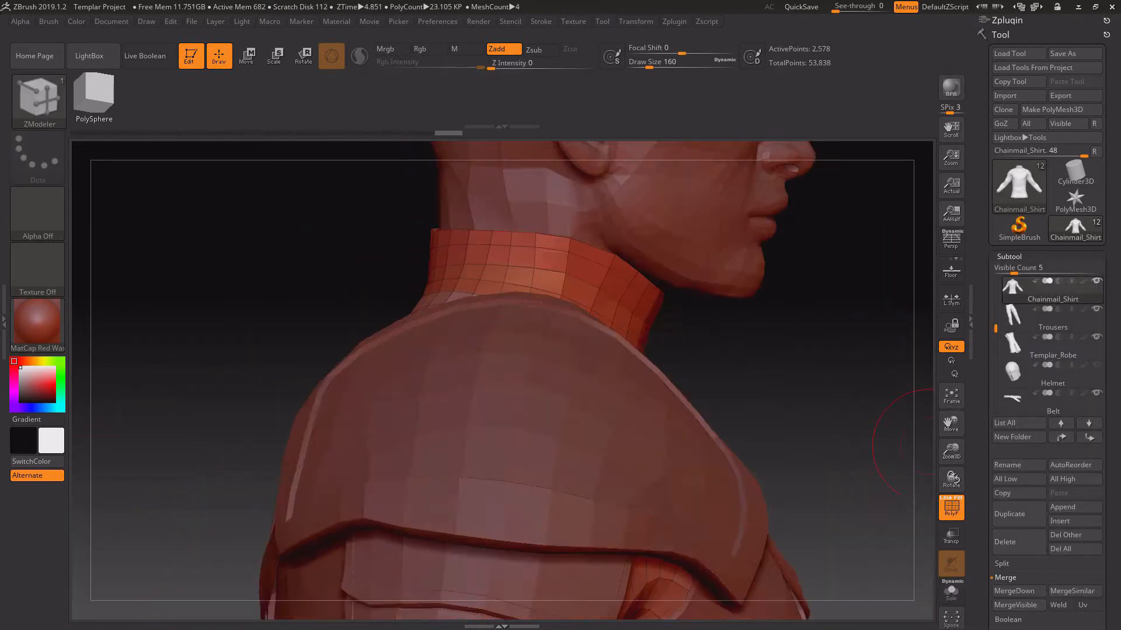
pyautogui.keyDown('alt'); pyautogui.moveTo(932, 447); pyautogui.dragTo(746, 291); pyautogui.keyUp('alt')
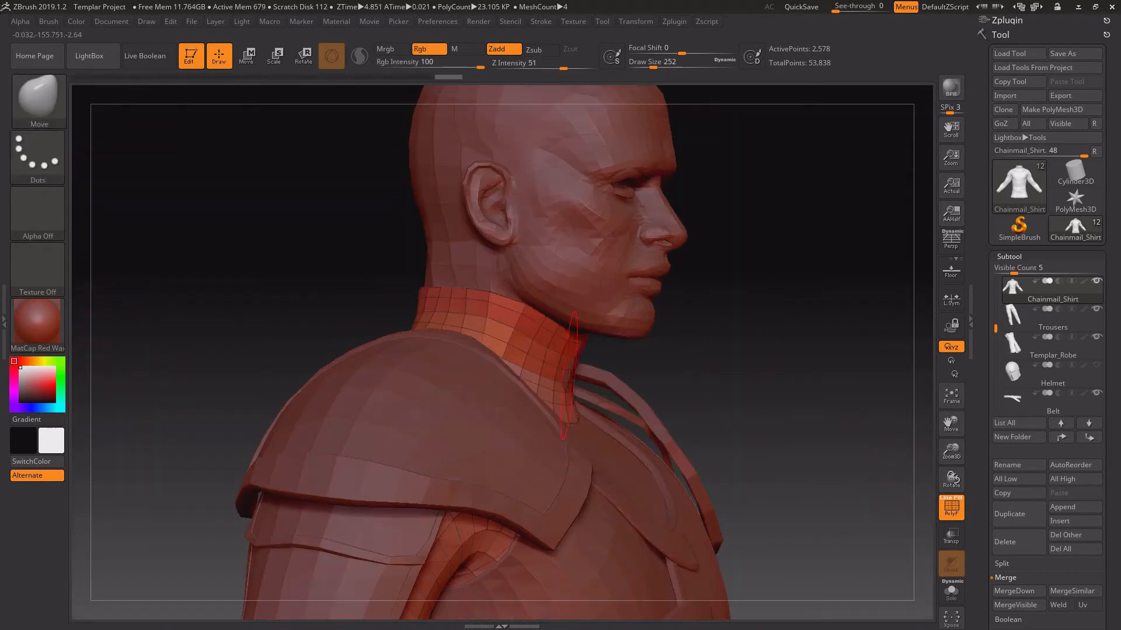
pyautogui.moveTo(786, 380)
pyautogui.mouseDown()
pyautogui.moveTo(676, 302)
pyautogui.moveTo(750, 291)
pyautogui.moveTo(808, 306)
pyautogui.moveTo(878, 301)
pyautogui.moveTo(815, 301)
pyautogui.mouseUp()
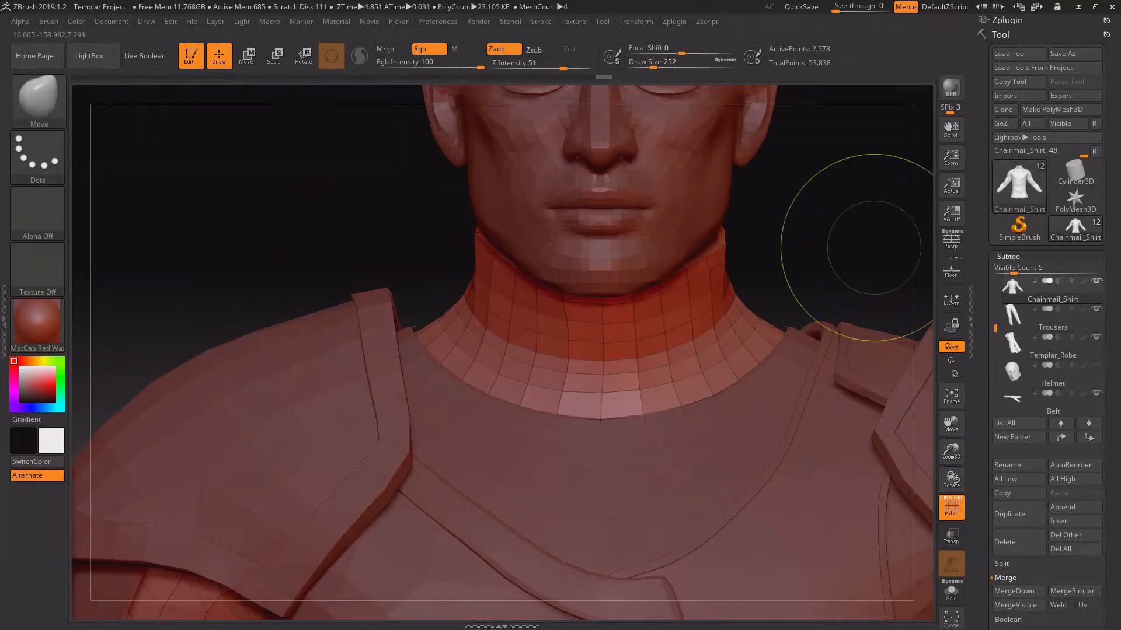
pyautogui.press('ctrl')
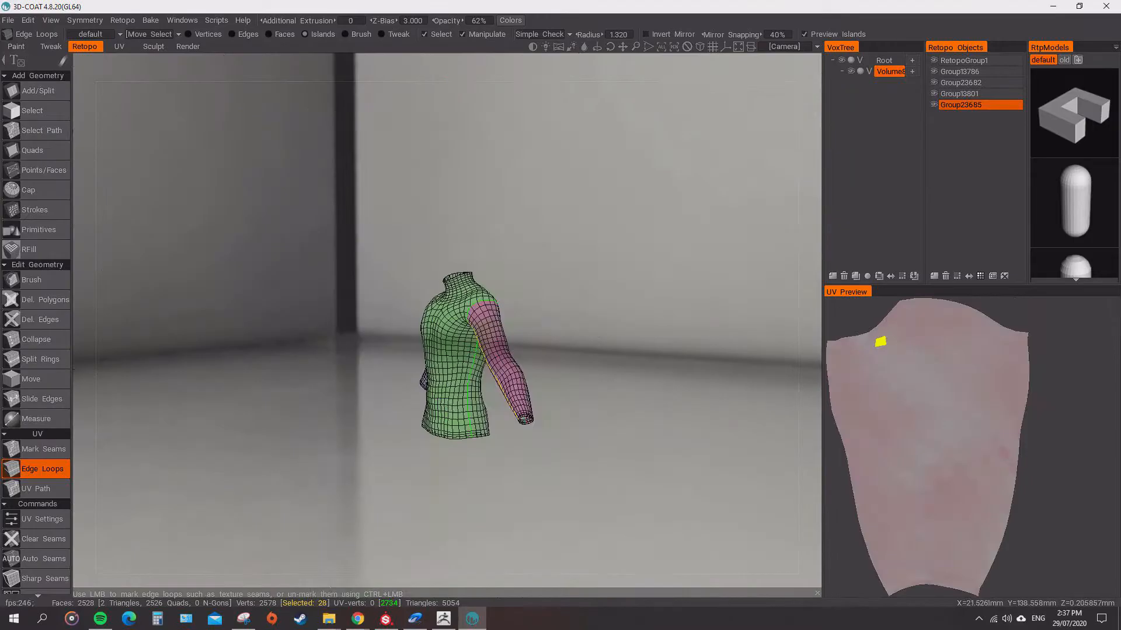
# In 3D-Coat, mark UV seams with Edge Loops over the shoulders and up the collar to separate the shirt's front and back.
pyautogui.scroll(5, 502, 350)
pyautogui.keyDown('alt'); pyautogui.moveTo(583, 291); pyautogui.dragTo(447, 596); pyautogui.keyUp('alt')
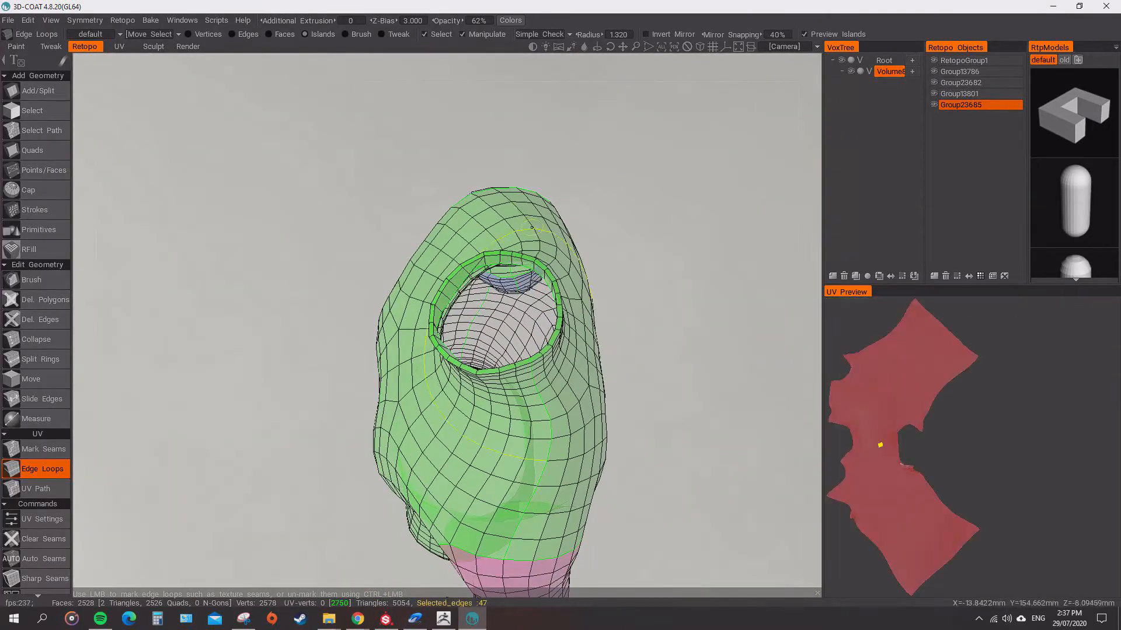
pyautogui.click(526, 222)
pyautogui.keyDown('alt'); pyautogui.moveTo(525, 223); pyautogui.dragTo(514, 117); pyautogui.keyUp('alt')
pyautogui.scroll(-5, 502, 175)
pyautogui.keyDown('alt'); pyautogui.moveTo(502, 291); pyautogui.dragTo(289, 391); pyautogui.keyUp('alt')
pyautogui.scroll(5, 525, 304)
pyautogui.moveTo(642, 304)
pyautogui.keyDown('alt'); pyautogui.mouseDown()
pyautogui.moveTo(588, 233)
pyautogui.moveTo(607, 374)
pyautogui.mouseUp(); pyautogui.keyUp('alt')
pyautogui.keyDown('alt'); pyautogui.moveTo(607, 246); pyautogui.dragTo(561, 292); pyautogui.keyUp('alt')
# Adjust the vertices along the collar's inner rim with the retopo Brush.
pyautogui.click(31, 280)
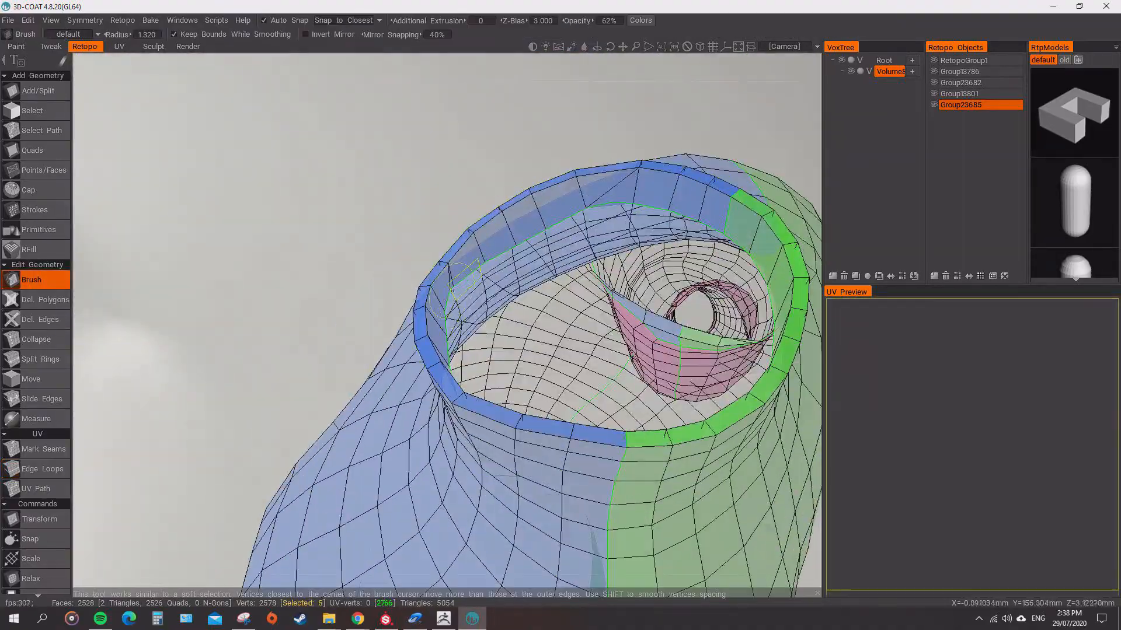
pyautogui.keyDown('alt'); pyautogui.moveTo(460, 292); pyautogui.dragTo(613, 152); pyautogui.keyUp('alt')
pyautogui.keyDown('alt'); pyautogui.moveTo(730, 175); pyautogui.dragTo(654, 245); pyautogui.keyUp('alt')
pyautogui.scroll(-8, 596, 234)
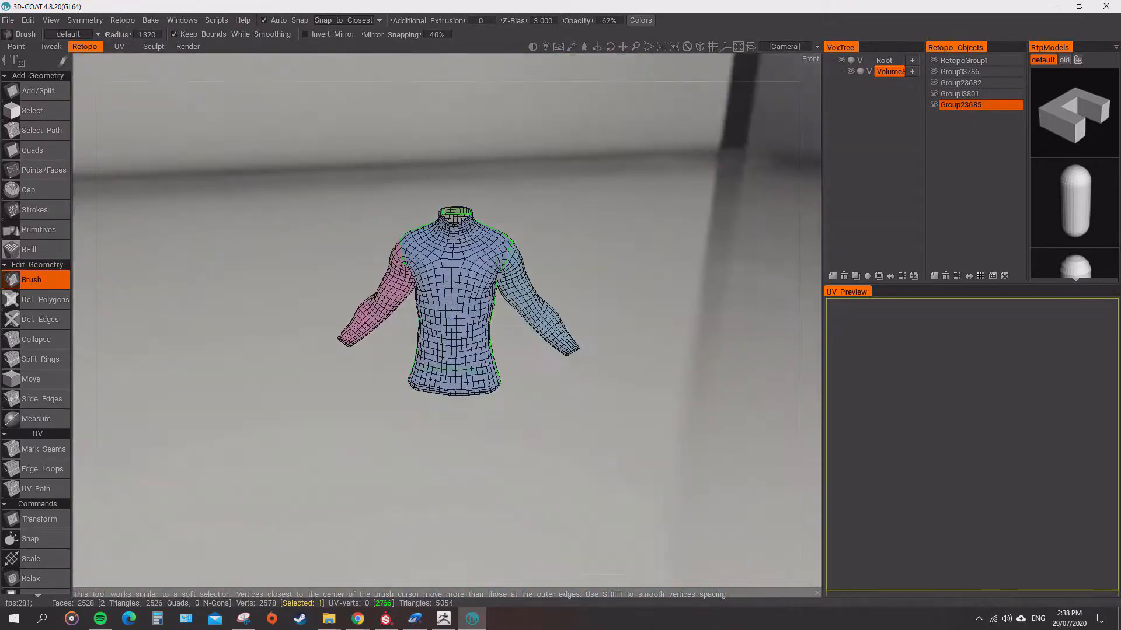
# Unwrap the seamed shirt into separate UV islands for the front, back and sleeves.
pyautogui.keyDown('alt'); pyautogui.moveTo(596, 280); pyautogui.dragTo(525, 327); pyautogui.keyUp('alt')
pyautogui.click(37, 469)
pyautogui.scroll(-3, 37, 504)
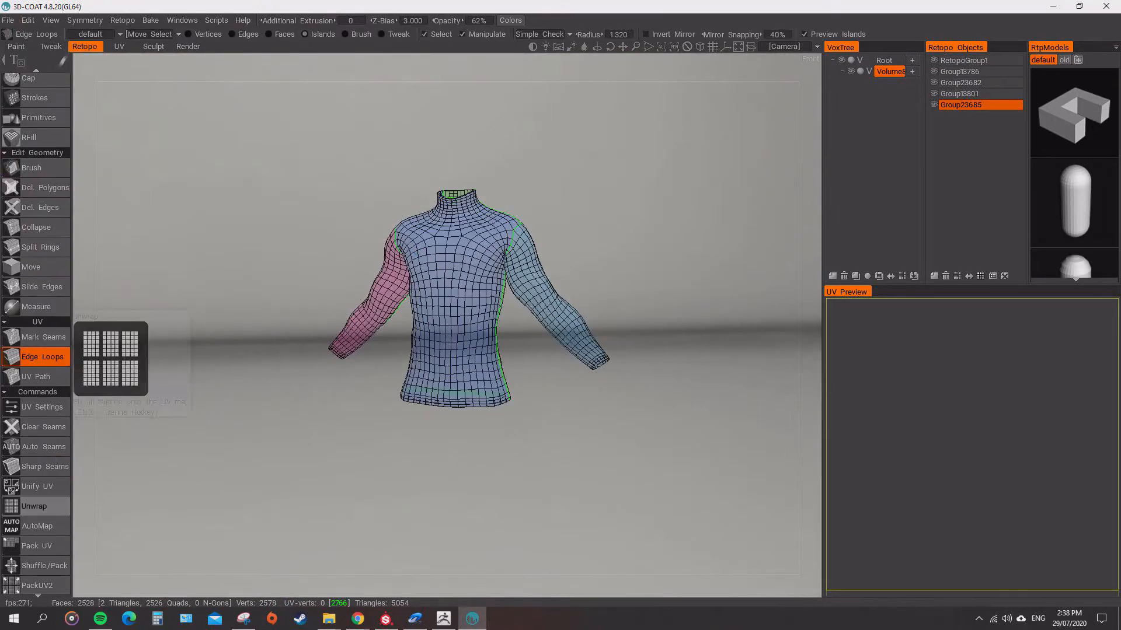
pyautogui.click(35, 506)
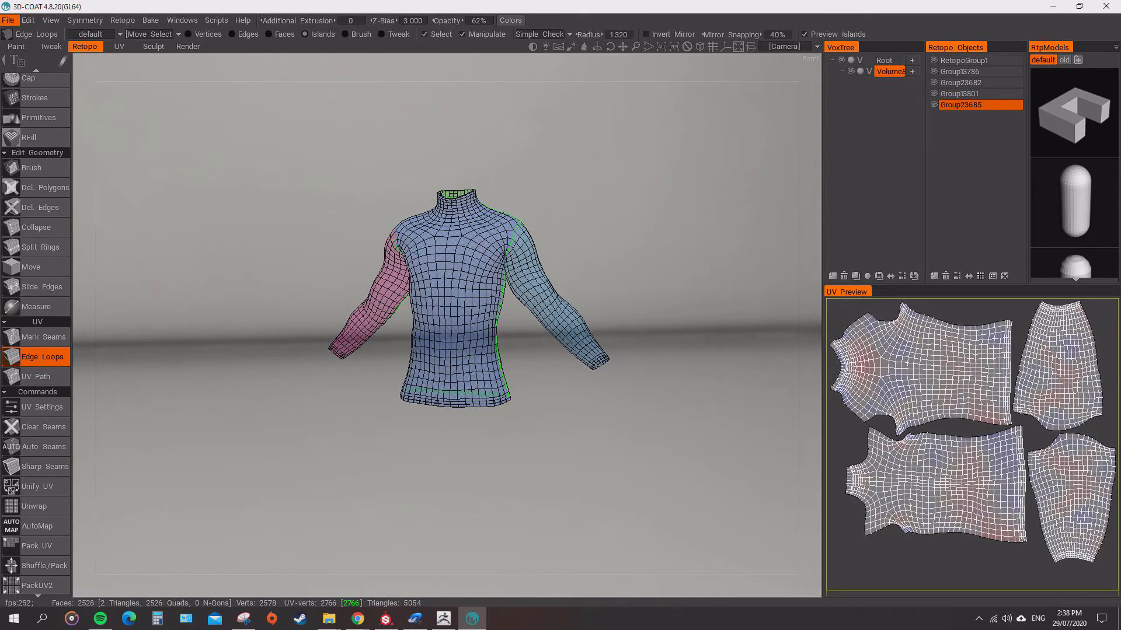
# Export the unwrapped shirt mesh and update the Chainmail_Shirt subtool in ZBrush with it.
pyautogui.click(8, 20)
pyautogui.click(35, 205)
pyautogui.press('Escape')
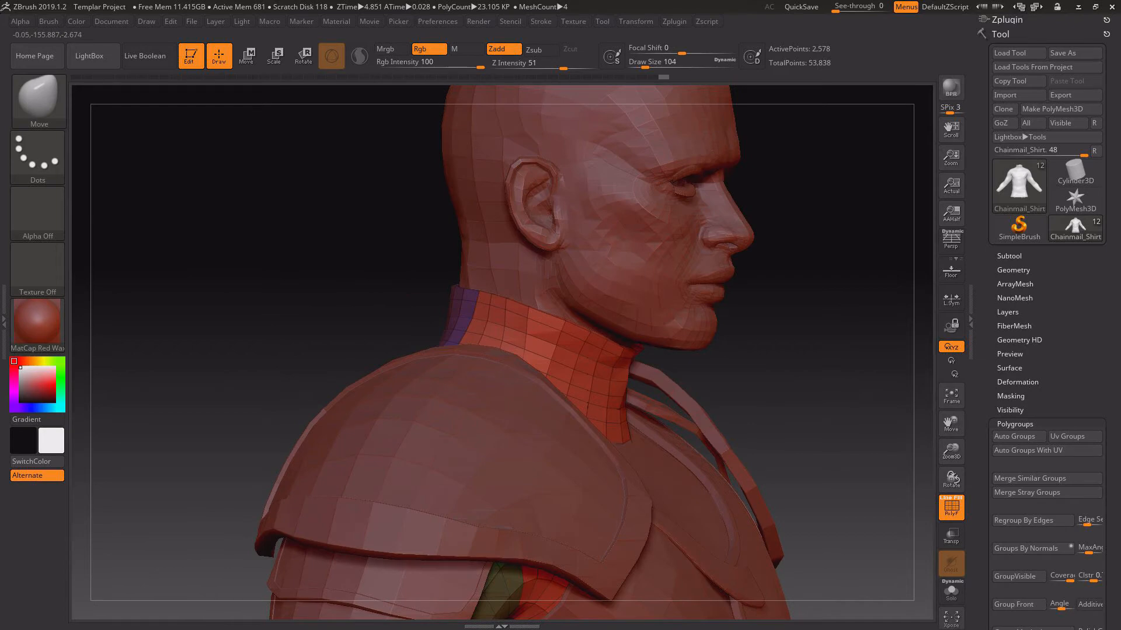
pyautogui.press('space')
pyautogui.moveTo(804, 304); pyautogui.dragTo(800, 249)
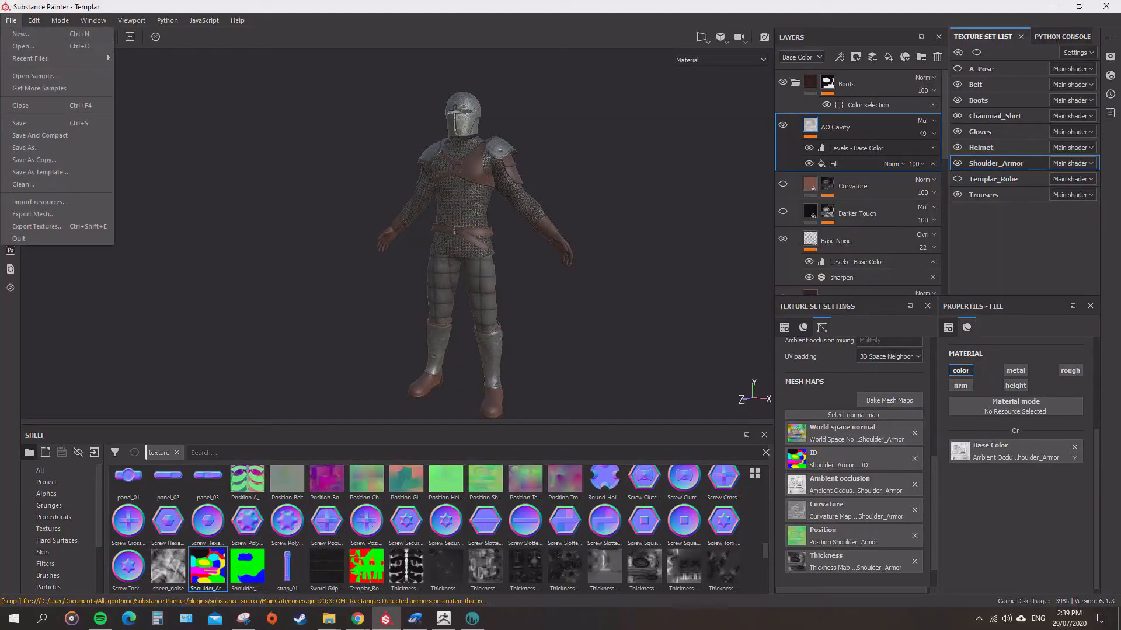
# Switch to Substance Painter and update the Templar project's mesh with the new shirt through the project configuration.
pyautogui.keyDown('alt'); pyautogui.moveTo(444, 245); pyautogui.dragTo(362, 234); pyautogui.keyUp('alt')
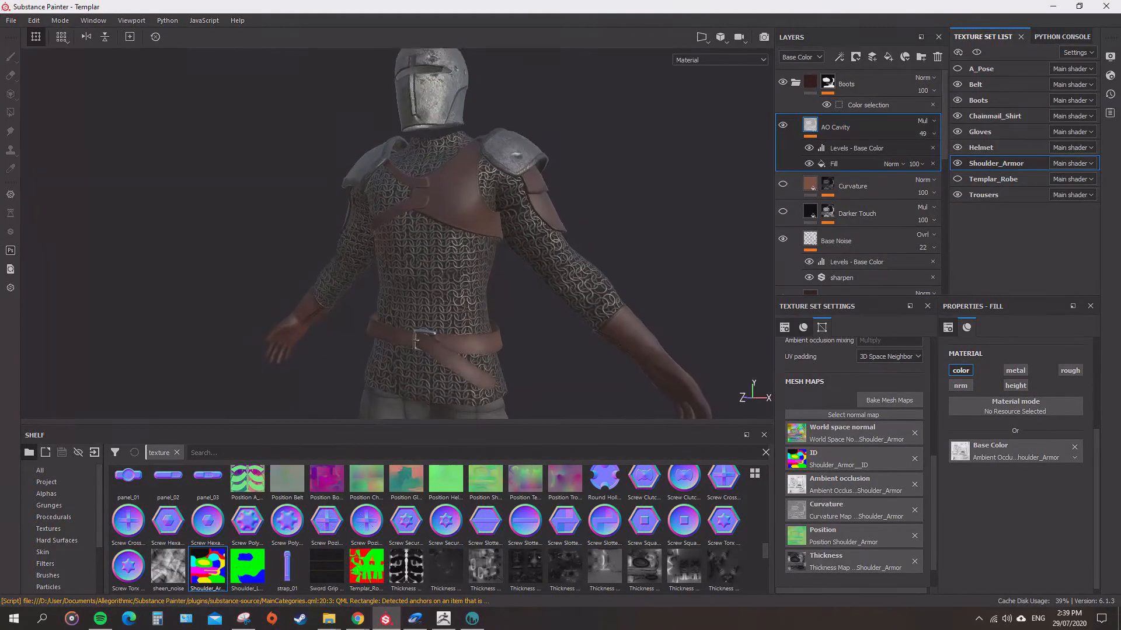
pyautogui.click(12, 20)
pyautogui.moveTo(34, 20)
pyautogui.click(61, 76)
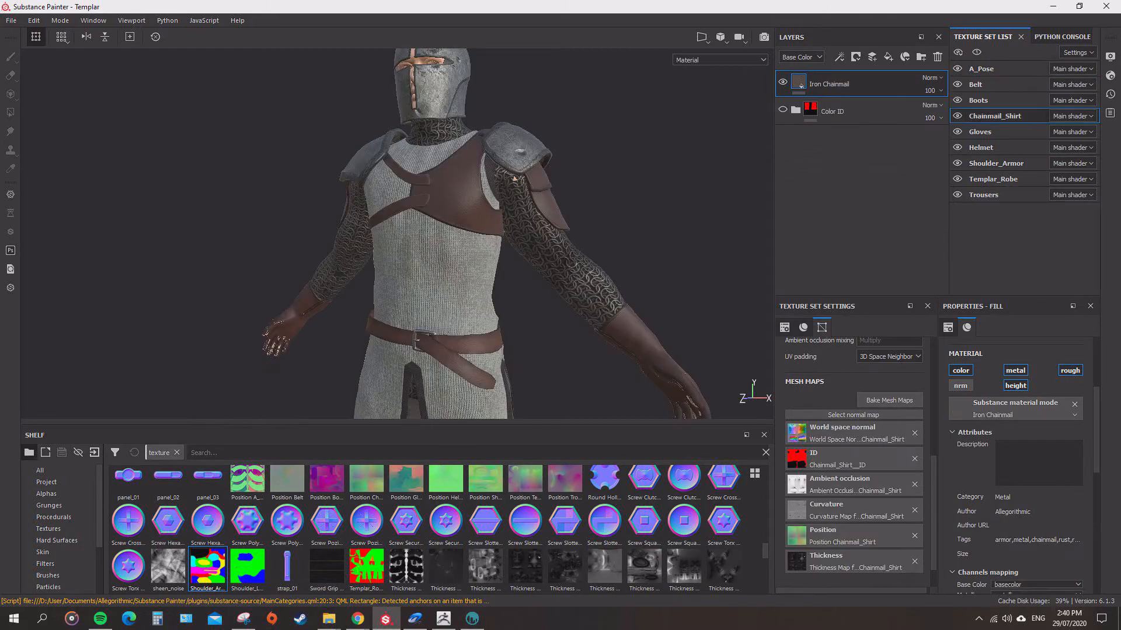
# Isolate the Chainmail_Shirt texture set, hiding its Iron Chainmail layer and showing the Color ID folder.
pyautogui.moveTo(515, 179)
pyautogui.keyDown('alt'); pyautogui.mouseDown()
pyautogui.moveTo(700, 184)
pyautogui.moveTo(523, 183)
pyautogui.mouseUp(); pyautogui.keyUp('alt')
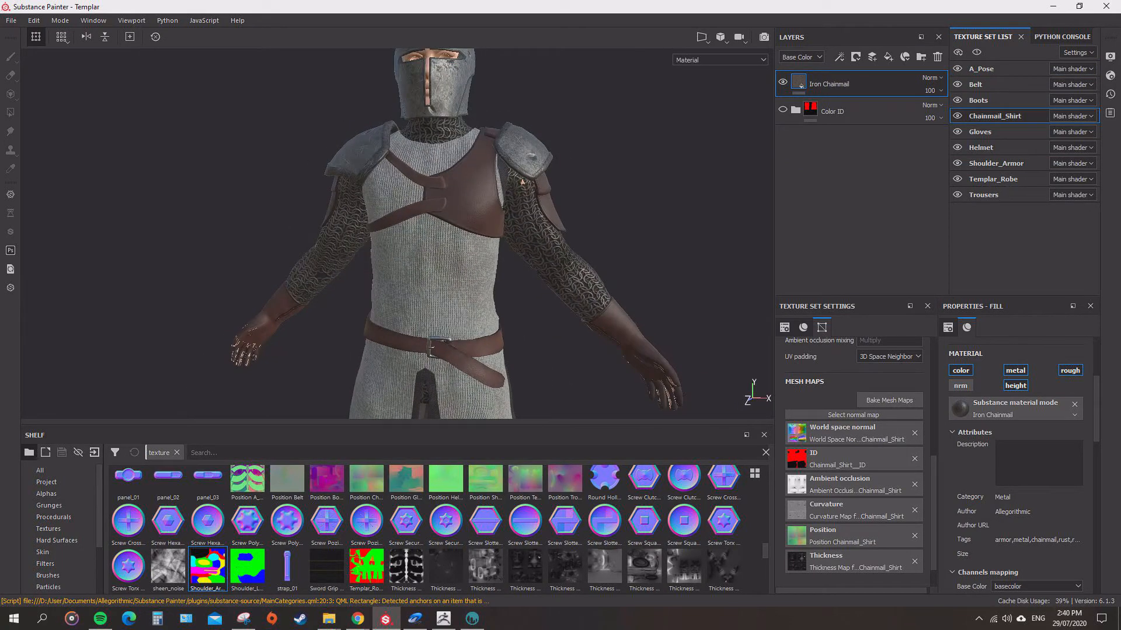
pyautogui.click(977, 52)
pyautogui.click(782, 83)
pyautogui.click(783, 110)
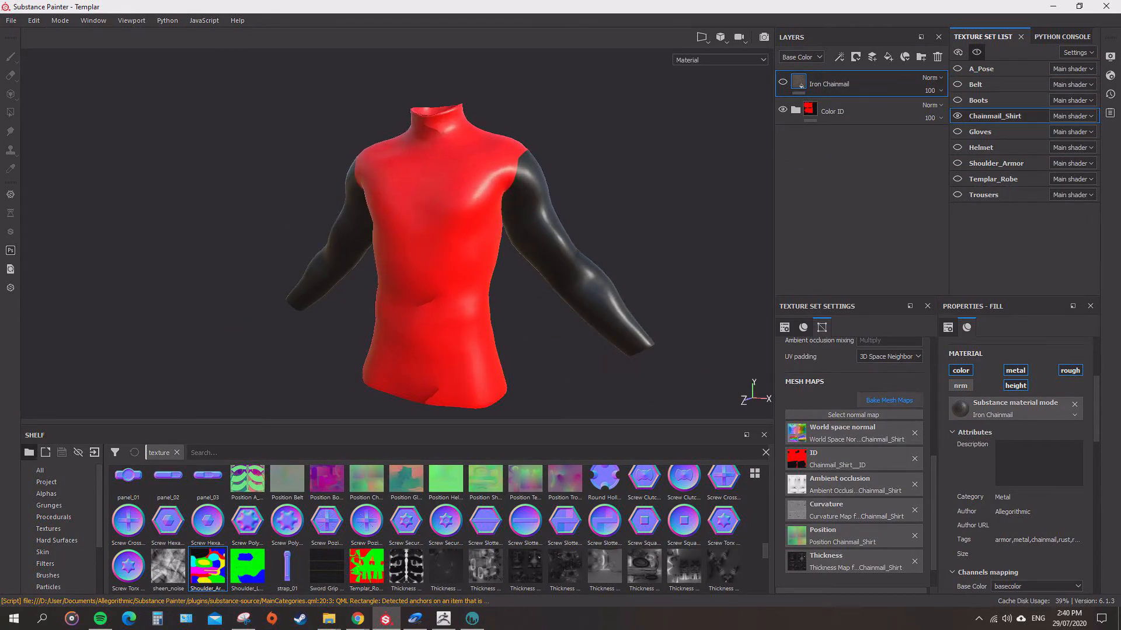
# Bake the Chainmail_Shirt's world space normal, ambient occlusion, curvature, position and thickness maps.
pyautogui.click(889, 400)
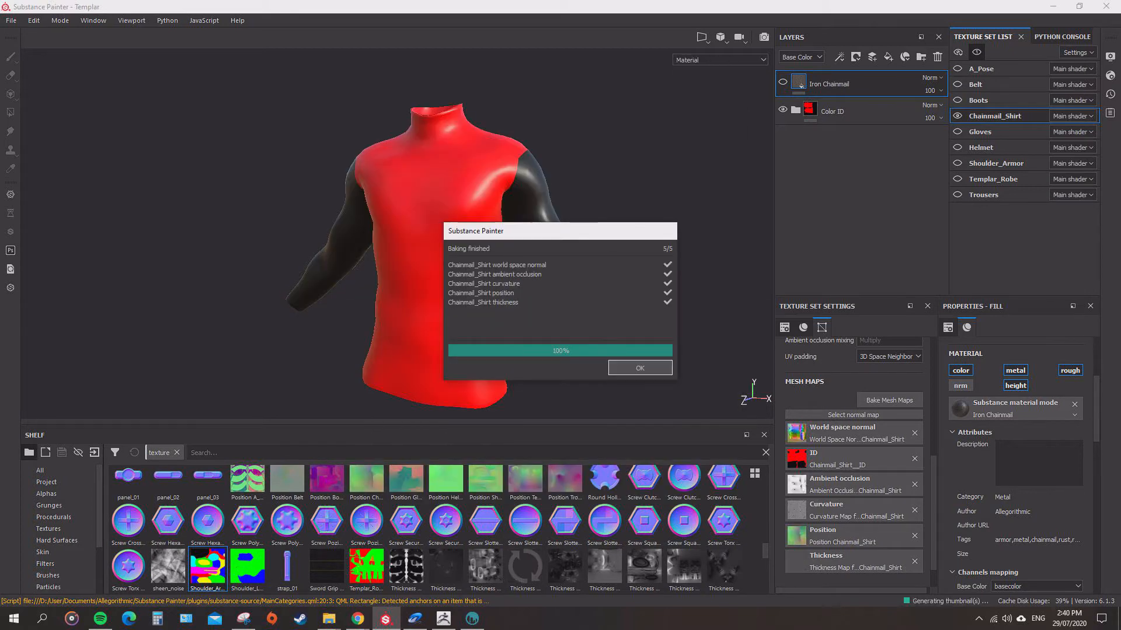
pyautogui.keyDown('alt'); pyautogui.moveTo(525, 234); pyautogui.dragTo(408, 263); pyautogui.keyUp('alt')
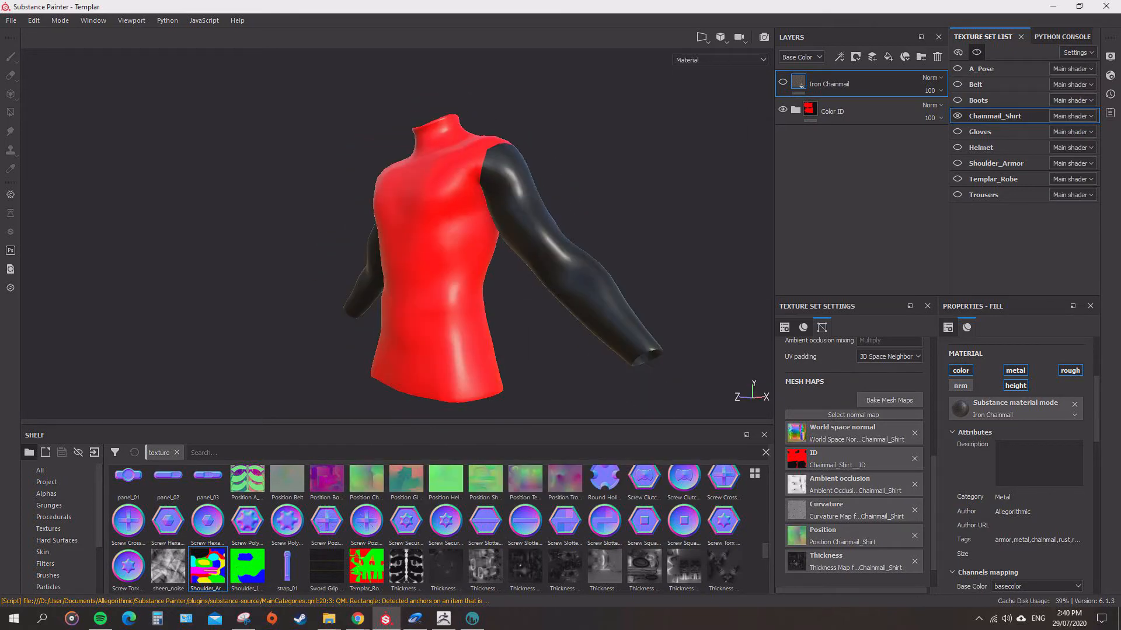
# Export the Chainmail_Shirt's color ID texture to the Templar Textures folder using the iClone_Color_ID output template.
pyautogui.click(11, 20)
pyautogui.click(35, 227)
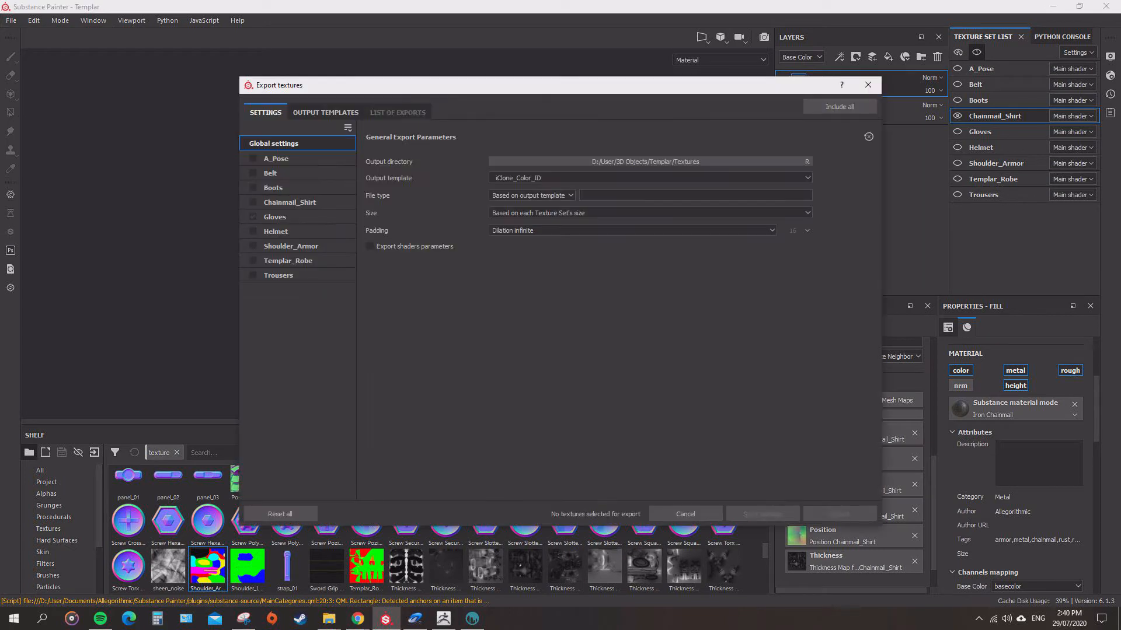
pyautogui.click(840, 514)
pyautogui.click(868, 85)
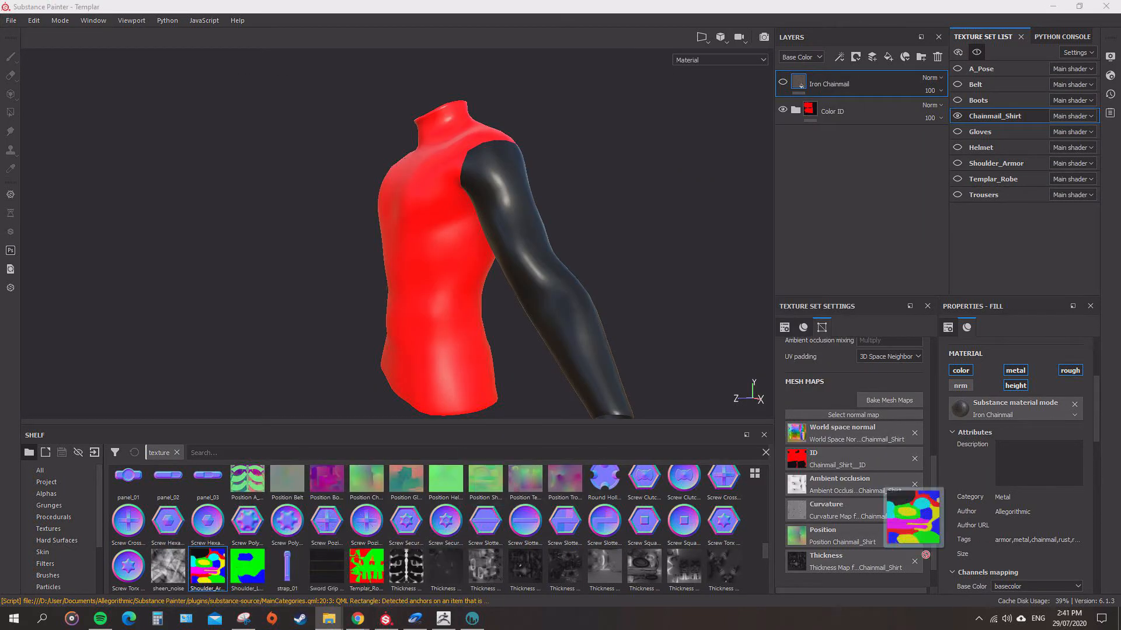
# Import the exported Chainmail_Shirt ID map into the shelf as a texture resource.
pyautogui.moveTo(459, 515); pyautogui.dragTo(459, 514)
pyautogui.click(729, 187)
pyautogui.click(750, 226)
pyautogui.click(715, 451)
pyautogui.click(714, 488)
pyautogui.click(645, 468)
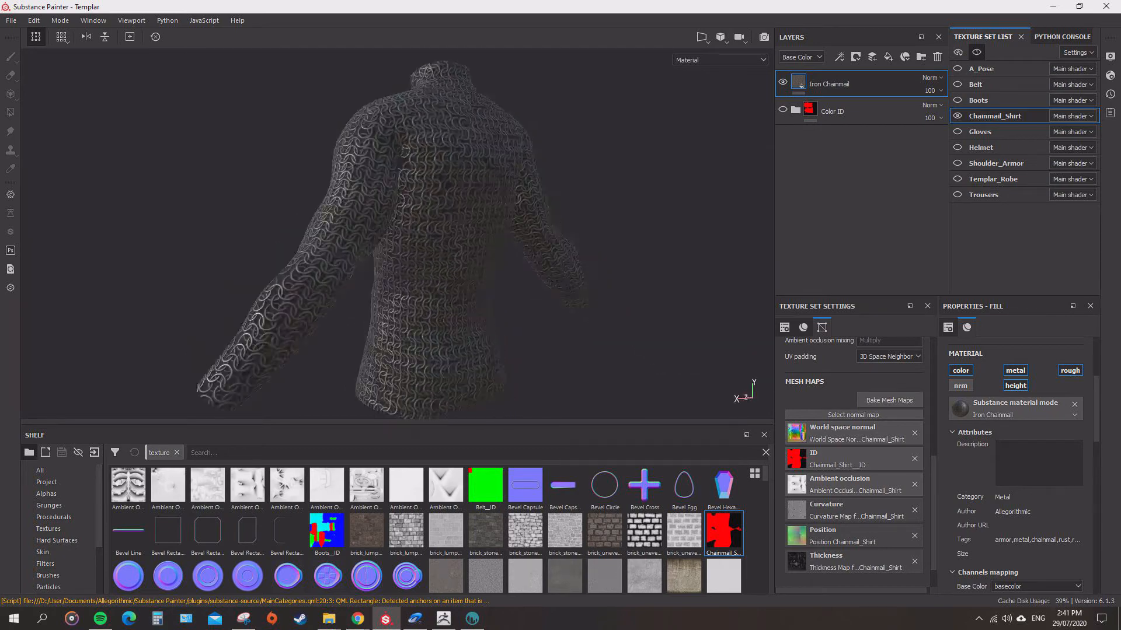
# Examine the chainmail collar and sleeves on the fully dressed templar from the front, sides and back.
pyautogui.scroll(3, 1003, 473)
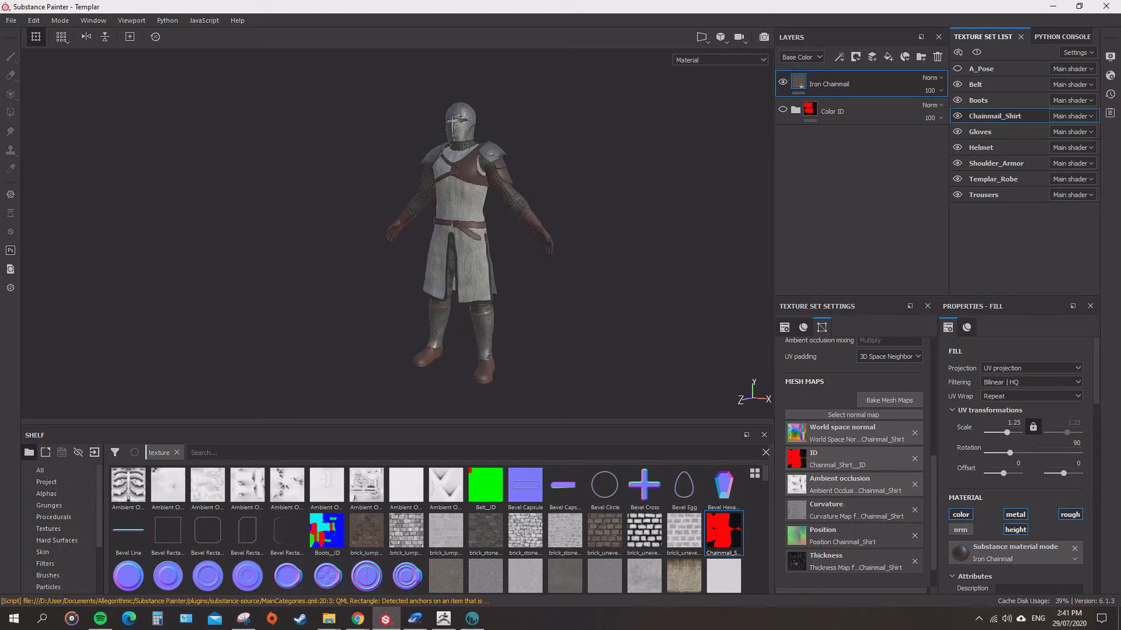
pyautogui.keyDown('alt'); pyautogui.moveTo(409, 234); pyautogui.dragTo(502, 233, button='right'); pyautogui.keyUp('alt')
pyautogui.keyDown('alt'); pyautogui.moveTo(467, 146); pyautogui.dragTo(415, 257, button='middle'); pyautogui.keyUp('alt')
pyautogui.moveTo(415, 234)
pyautogui.keyDown('alt'); pyautogui.mouseDown(button='right')
pyautogui.moveTo(560, 245)
pyautogui.moveTo(420, 245)
pyautogui.mouseUp(button='right'); pyautogui.keyUp('alt')
pyautogui.keyDown('alt'); pyautogui.moveTo(420, 246); pyautogui.dragTo(525, 245); pyautogui.keyUp('alt')
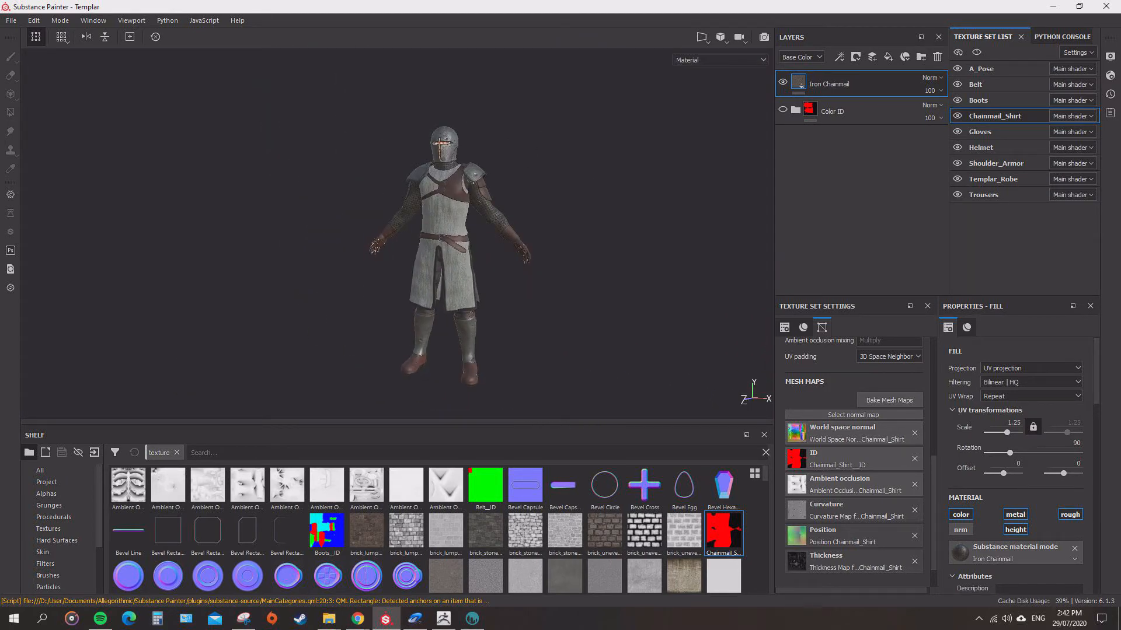
pyautogui.keyDown('alt'); pyautogui.moveTo(518, 195); pyautogui.dragTo(607, 221, button='right'); pyautogui.keyUp('alt')
pyautogui.keyDown('alt'); pyautogui.moveTo(607, 222); pyautogui.dragTo(327, 234); pyautogui.keyUp('alt')
pyautogui.keyDown('alt'); pyautogui.moveTo(525, 245); pyautogui.dragTo(444, 245, button='right'); pyautogui.keyUp('alt')
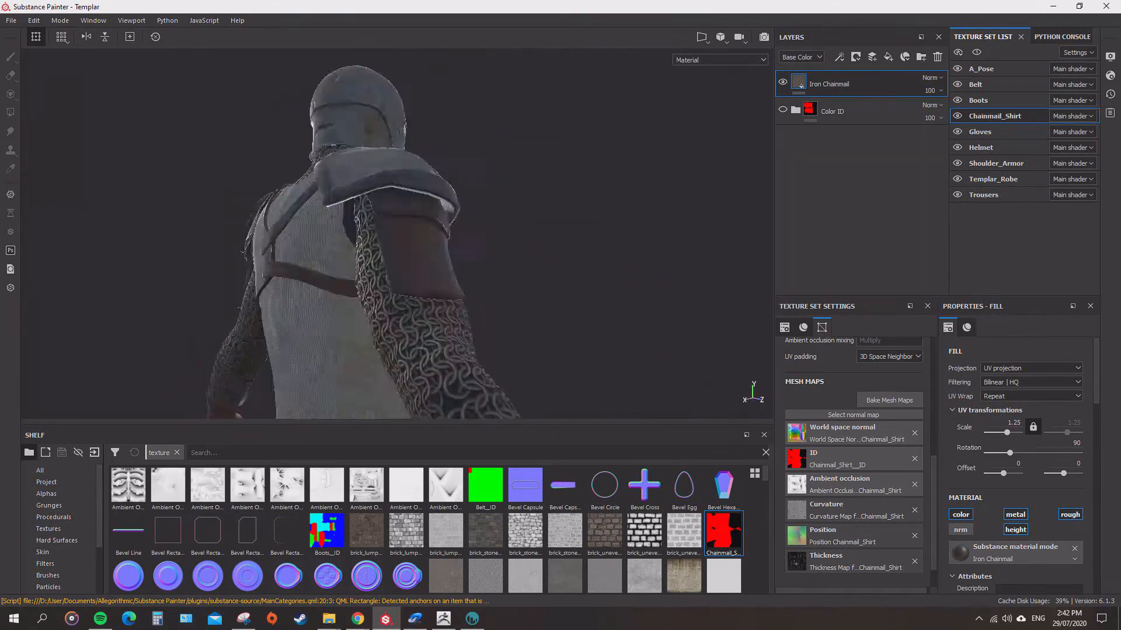
# Examine the dressed templar from the back and front, and select the Templar_Robe texture set.
pyautogui.keyDown('alt'); pyautogui.moveTo(443, 245); pyautogui.dragTo(486, 270); pyautogui.keyUp('alt')
pyautogui.press('f')
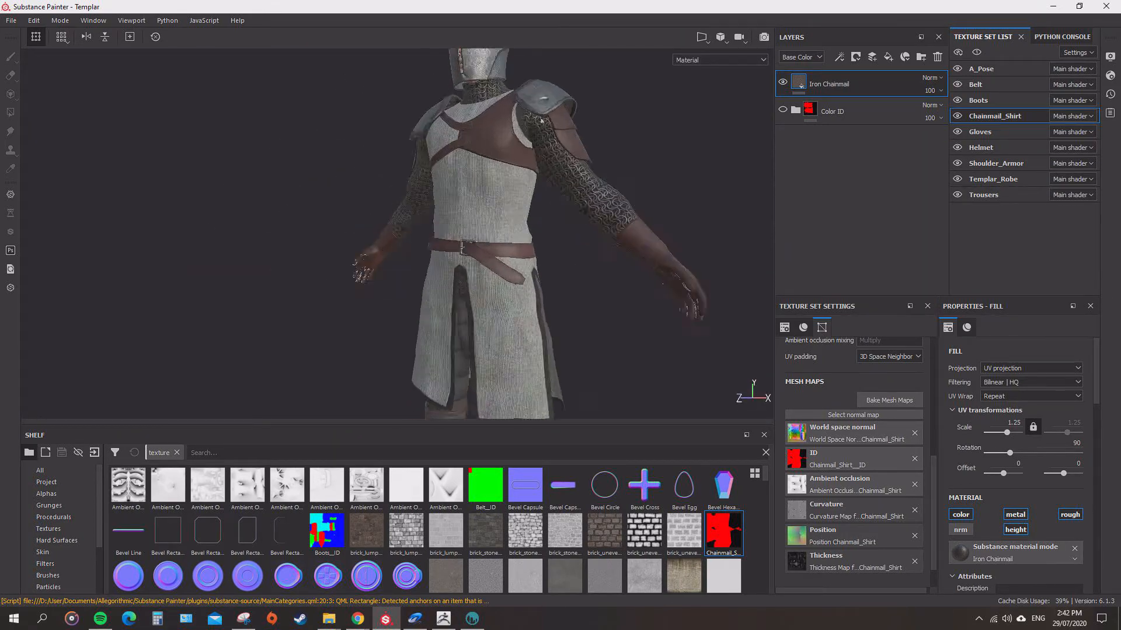
pyautogui.keyDown('alt'); pyautogui.moveTo(541, 120); pyautogui.dragTo(575, 207); pyautogui.keyUp('alt')
pyautogui.click(993, 179)
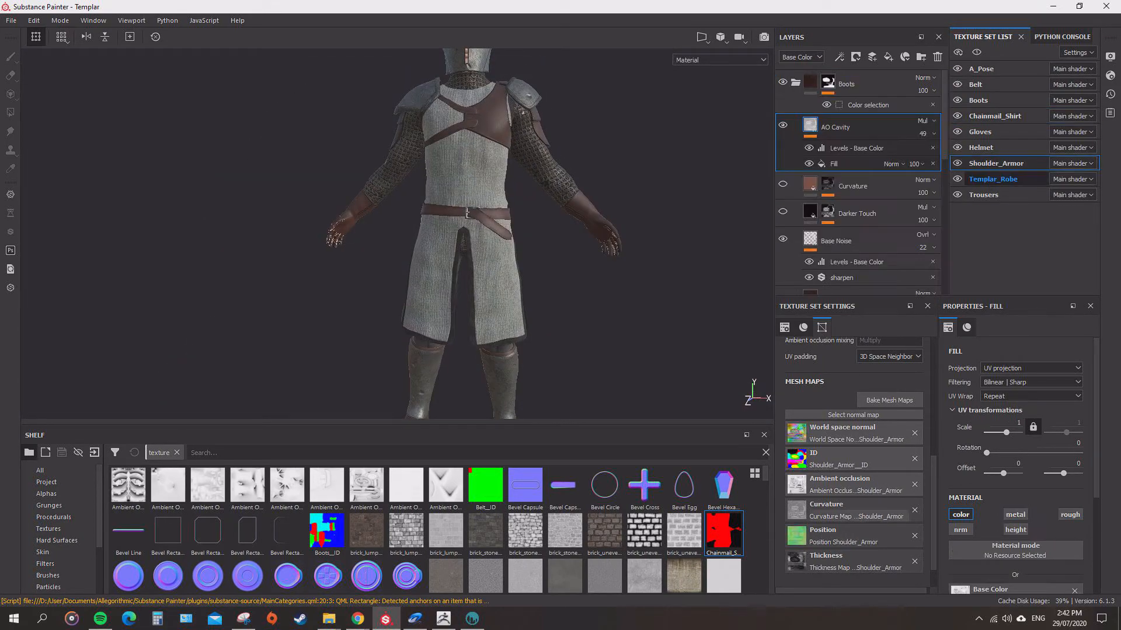
pyautogui.scroll(5, 487, 116)
pyautogui.keyDown('alt'); pyautogui.moveTo(487, 117); pyautogui.dragTo(432, 158); pyautogui.keyUp('alt')
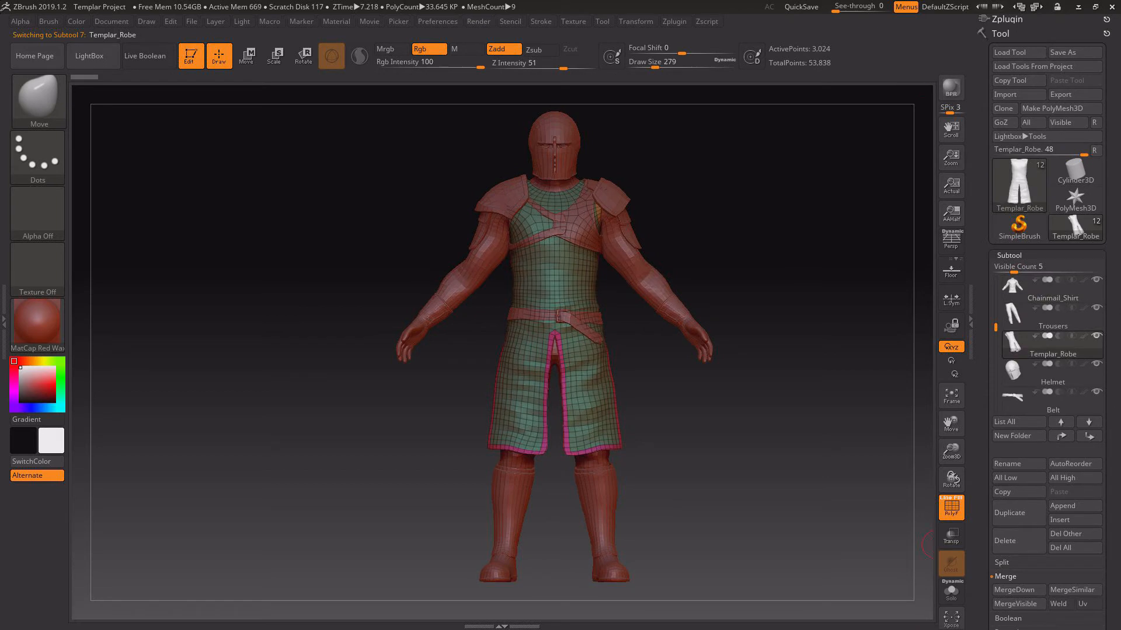
# Switch to ZBrush, inspect the Templar_Robe subtool in isolation, and export it as an OBJ file named Templar_Robe.
pyautogui.moveTo(937, 544); pyautogui.dragTo(939, 543)
pyautogui.press('space')
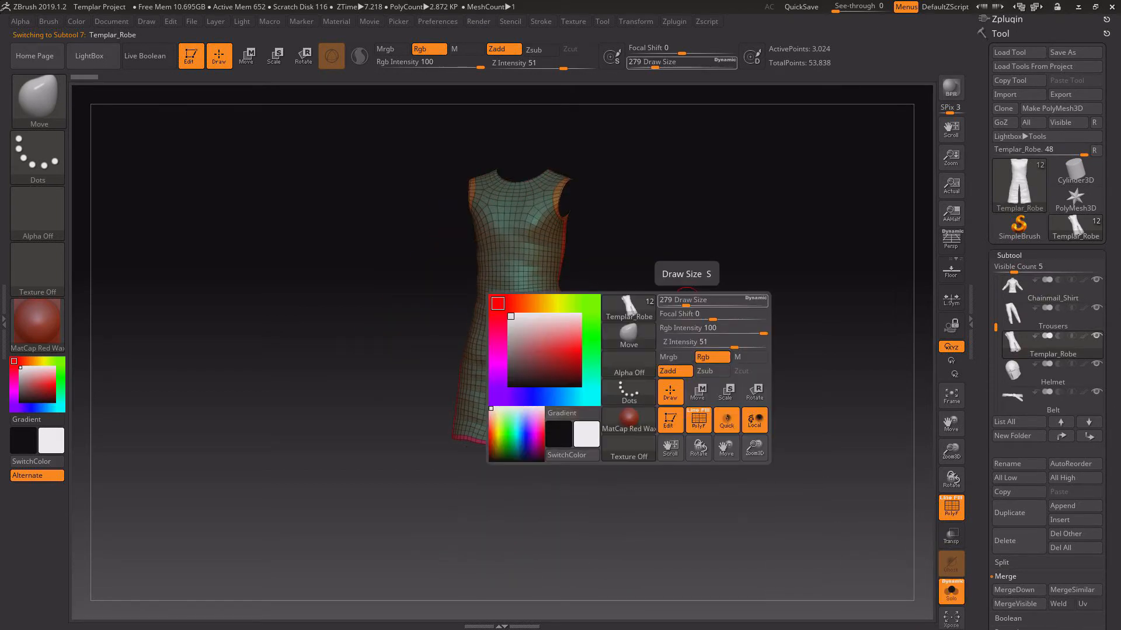
pyautogui.keyDown('alt'); pyautogui.moveTo(723, 292); pyautogui.dragTo(847, 377); pyautogui.keyUp('alt')
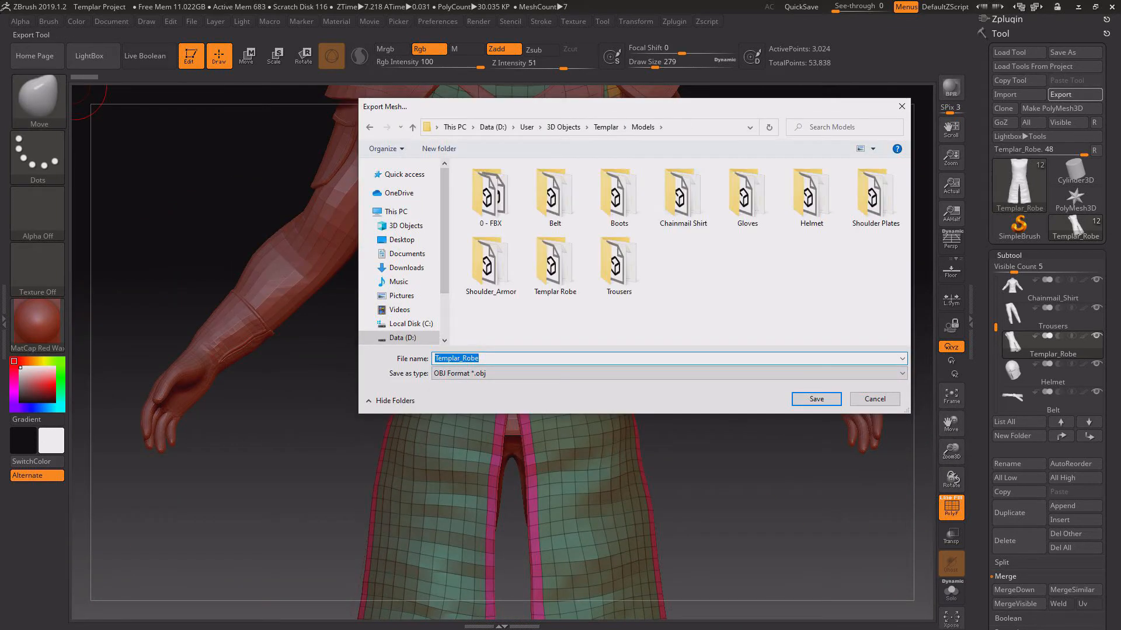
pyautogui.press('Return')
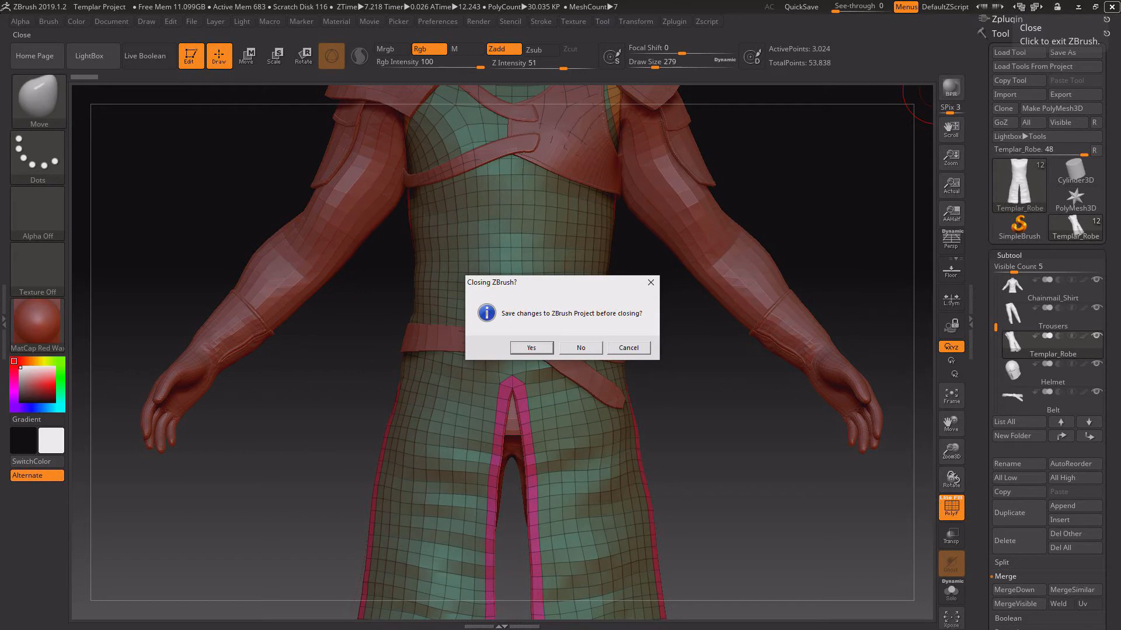
# Save the project changes while closing ZBrush, and bring the robe mesh into 3D-Coat's Retopo room.
pyautogui.click(531, 348)
pyautogui.scroll(2, 409, 225)
pyautogui.click(404, 174)
pyautogui.doubleClick(770, 263)
pyautogui.doubleClick(553, 273)
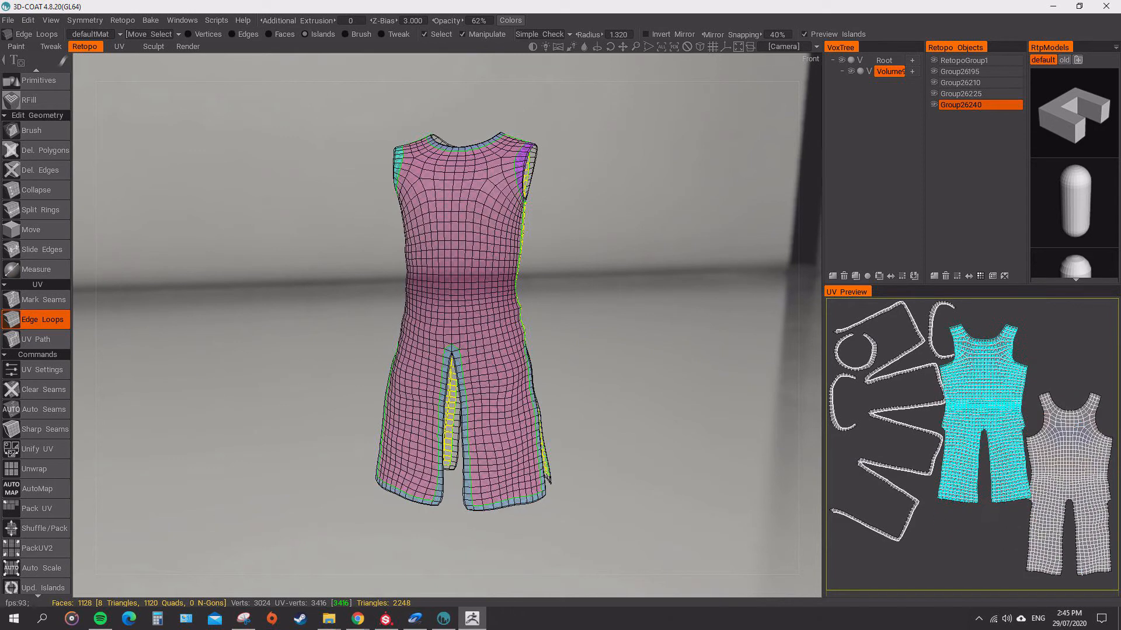
# Rearrange the robe's UV islands so the body panels, hem trim, neckline and armhole strips no longer overlap.
pyautogui.moveTo(988, 394); pyautogui.dragTo(885, 495)
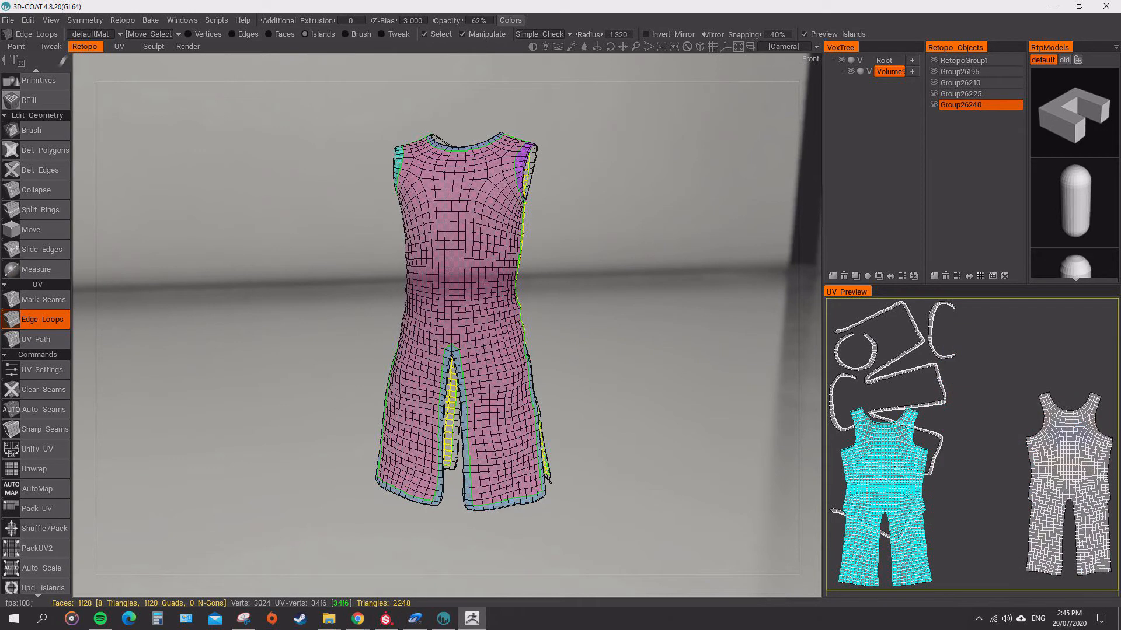
pyautogui.click(938, 451)
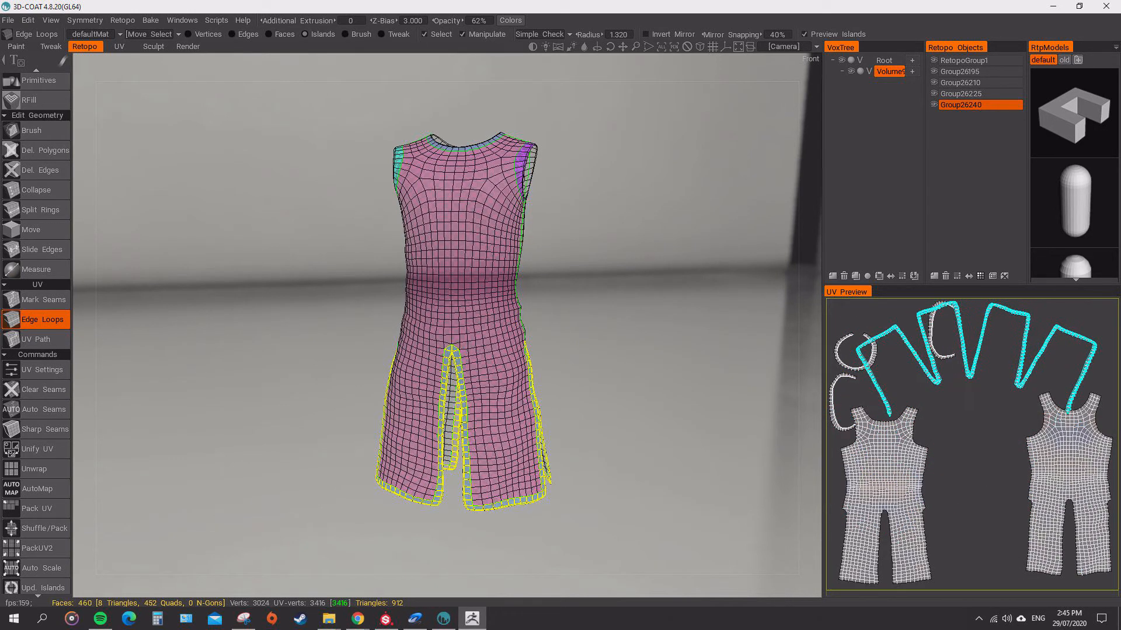
pyautogui.click(1069, 467)
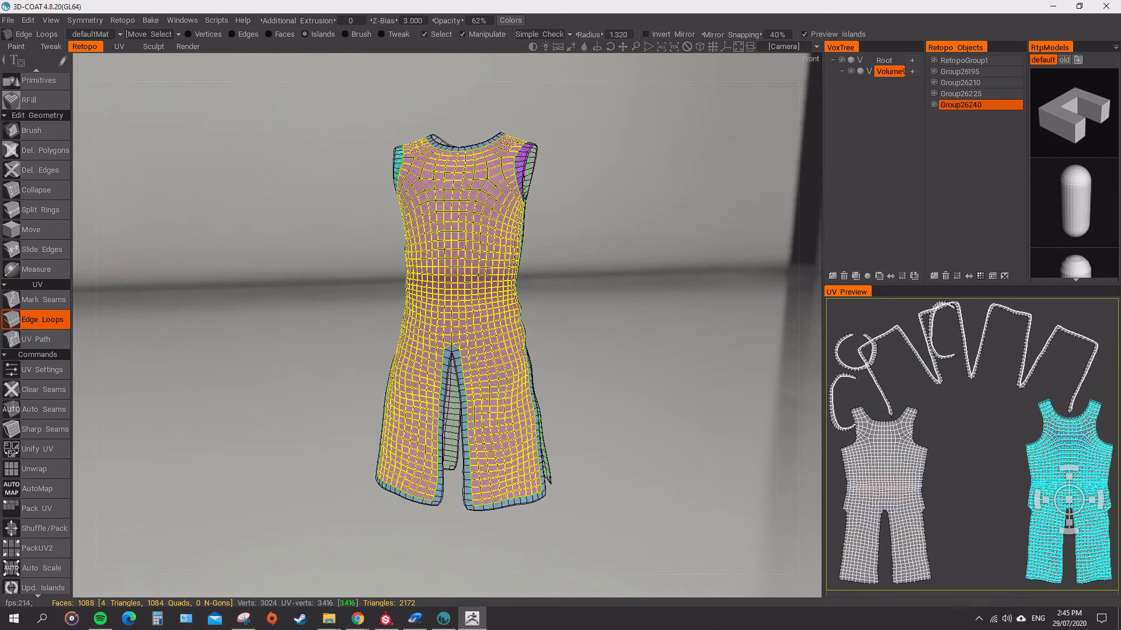
pyautogui.moveTo(932, 338); pyautogui.dragTo(944, 499)
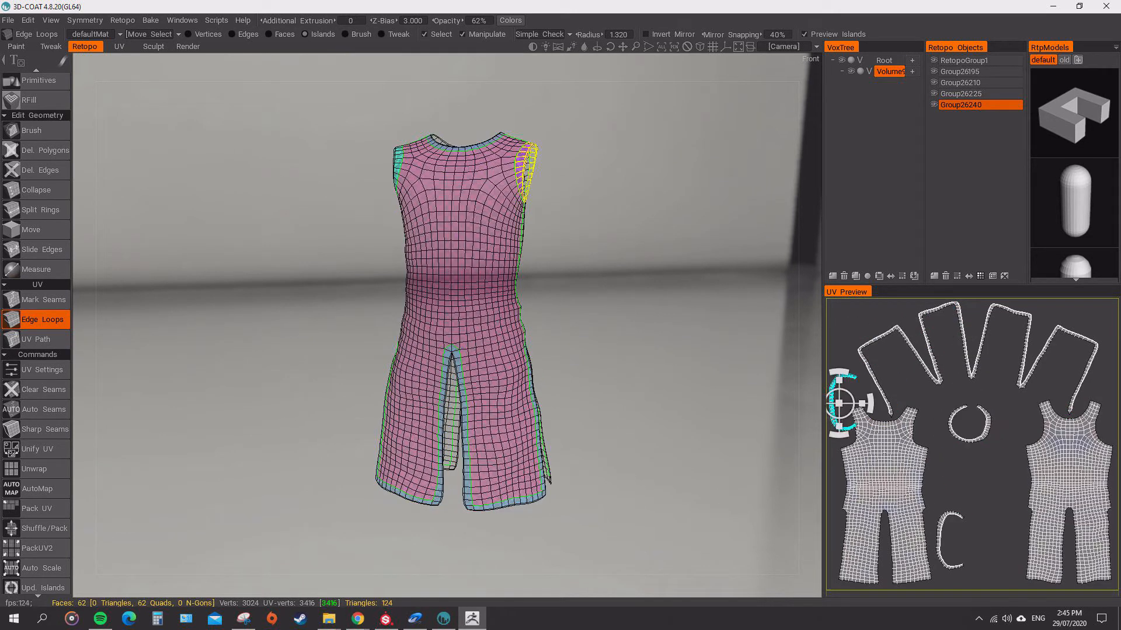
# Export the robe's retopo mesh with its rearranged UV layout.
pyautogui.click(8, 20)
pyautogui.click(35, 190)
pyautogui.click(769, 388)
pyautogui.click(608, 311)
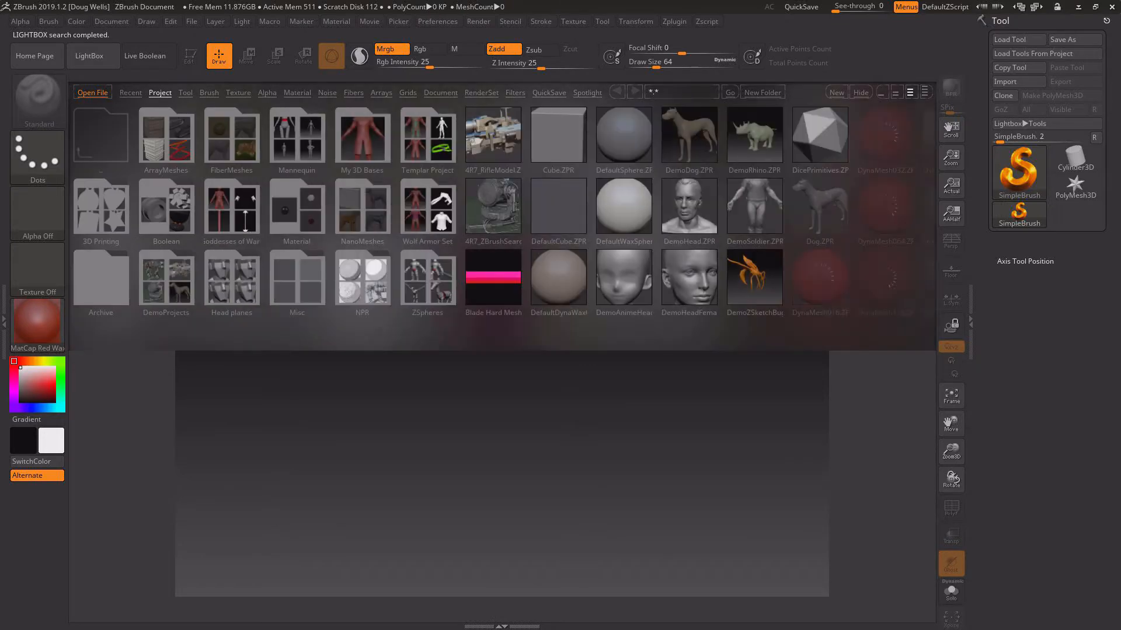
# Load the Templar Project in ZBrush and frame the full character.
pyautogui.doubleClick(427, 136)
pyautogui.doubleClick(166, 136)
pyautogui.press('f')
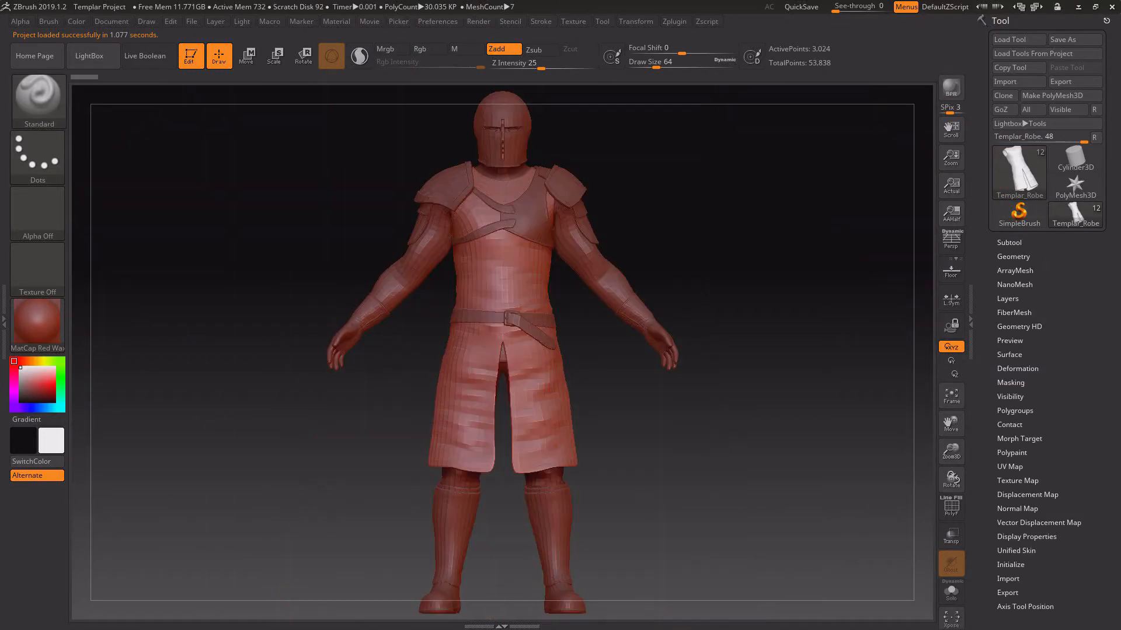
# Set the maximum brush size to 5000 in the draw preferences and the draw size to 279.
pyautogui.click(438, 21)
pyautogui.click(451, 262)
pyautogui.click(482, 273)
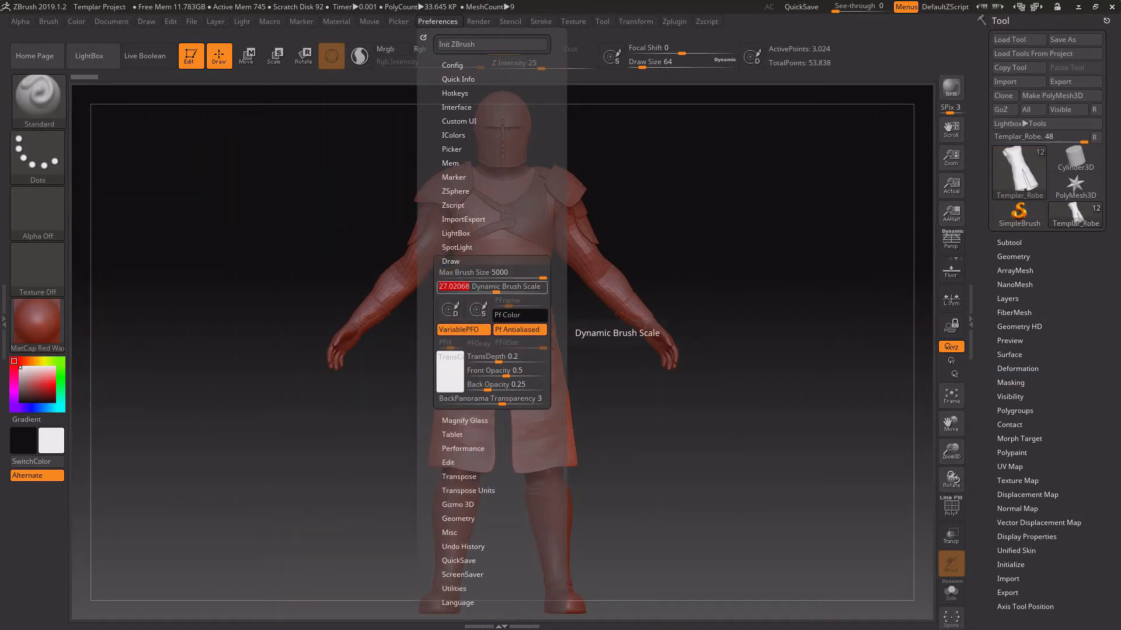
pyautogui.press('space')
pyautogui.moveTo(772, 224); pyautogui.dragTo(785, 225)
# Turn on the polyframe display and import the unwrapped robe mesh into the Templar_Robe subtool.
pyautogui.click(951, 508)
pyautogui.click(1009, 243)
pyautogui.click(1006, 82)
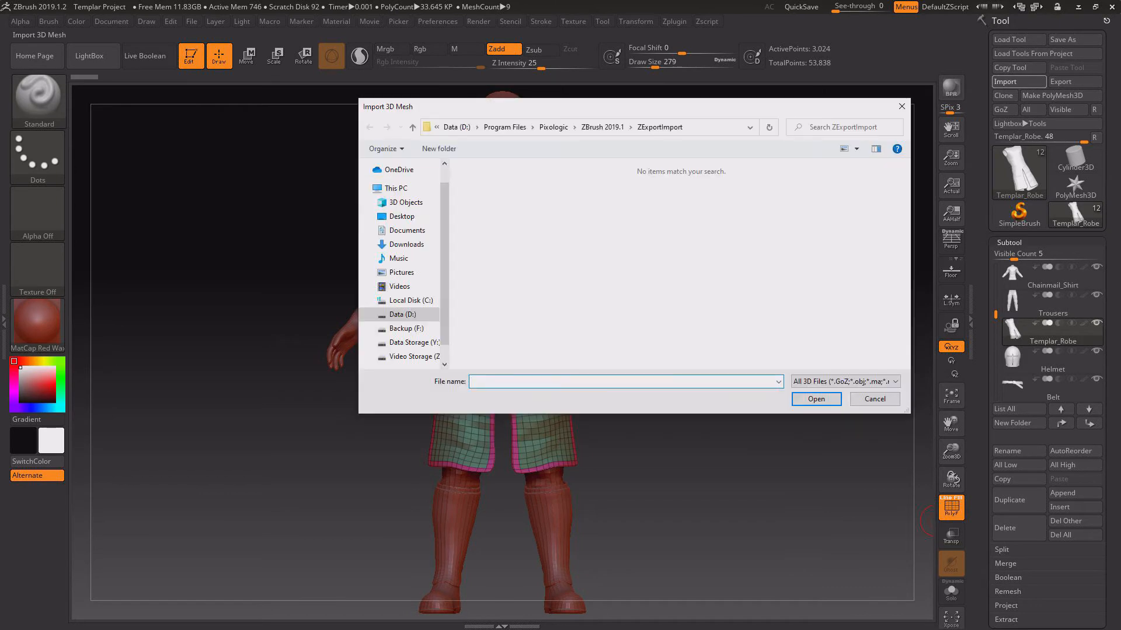
pyautogui.doubleClick(555, 264)
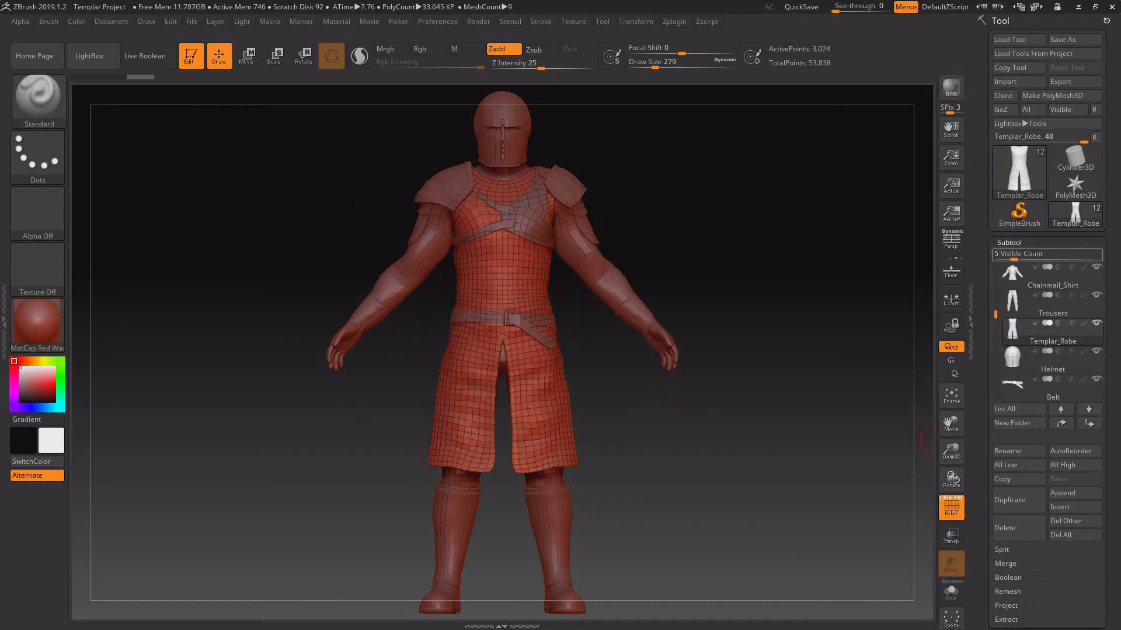
# Regroup the robe's polygons by UV island, separating the body from the neckline, armhole and hem trims.
pyautogui.click(1009, 243)
pyautogui.click(1015, 411)
pyautogui.moveTo(841, 467); pyautogui.dragTo(794, 467)
pyautogui.moveTo(794, 292); pyautogui.dragTo(867, 508)
pyautogui.keyDown('alt'); pyautogui.moveTo(866, 508); pyautogui.dragTo(870, 444); pyautogui.keyUp('alt')
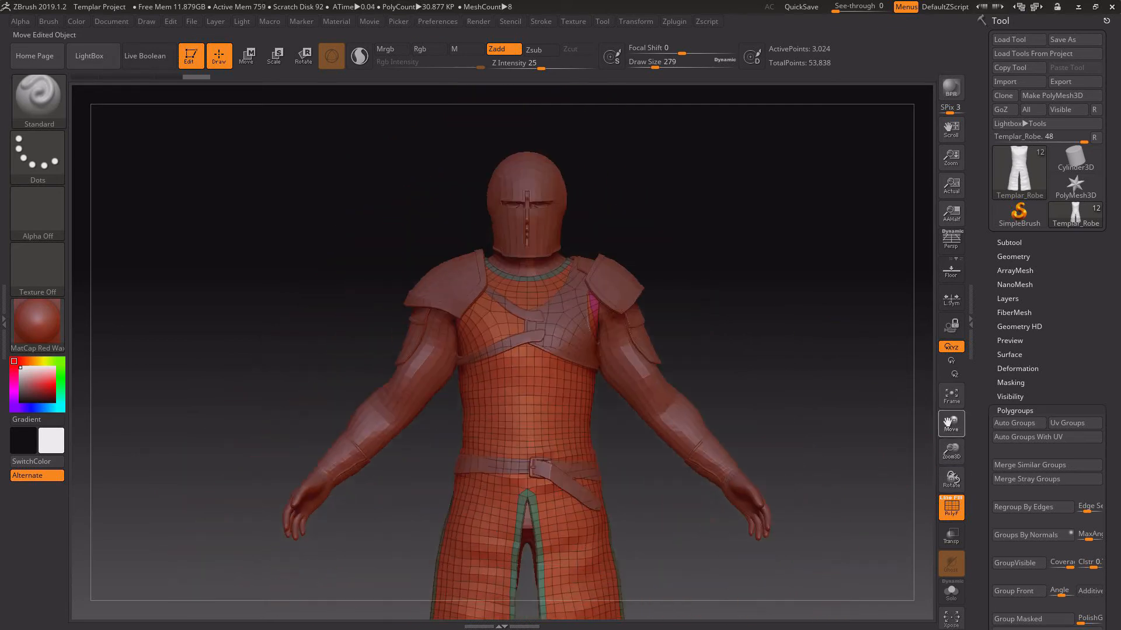
# Hide the Shoulder_Armor subtool to expose the robe's chest, and export the Templar_Robe mesh.
pyautogui.moveTo(951, 425); pyautogui.dragTo(951, 392)
pyautogui.click(1013, 257)
pyautogui.click(1010, 243)
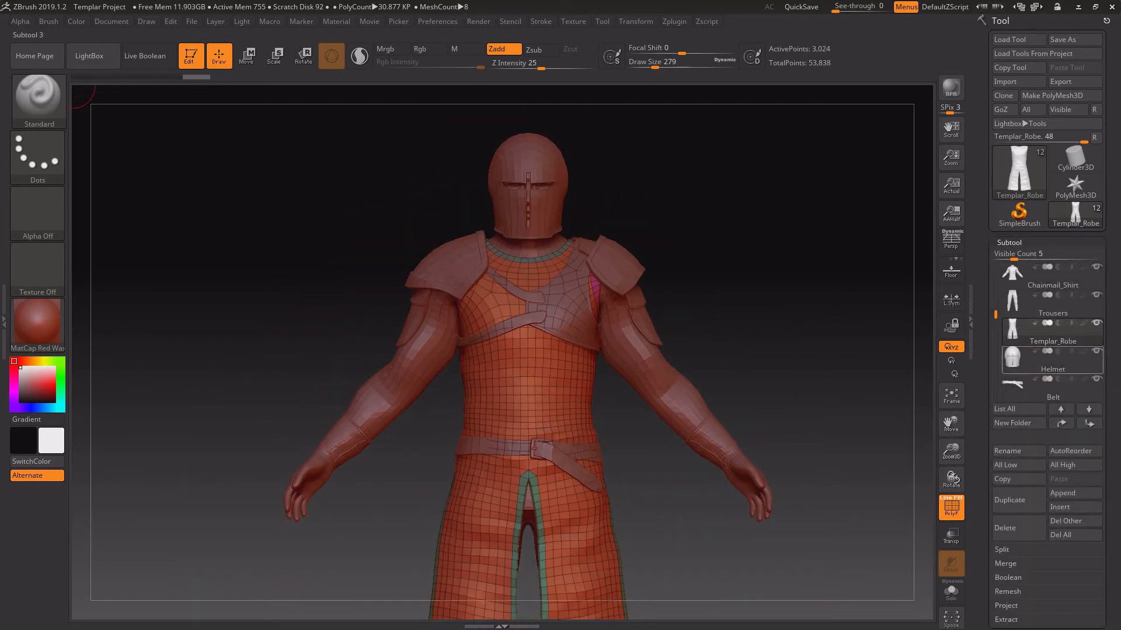
pyautogui.moveTo(941, 453); pyautogui.dragTo(941, 420)
pyautogui.moveTo(776, 418); pyautogui.dragTo(771, 526)
pyautogui.keyDown('alt'); pyautogui.moveTo(770, 526); pyautogui.dragTo(765, 432); pyautogui.keyUp('alt')
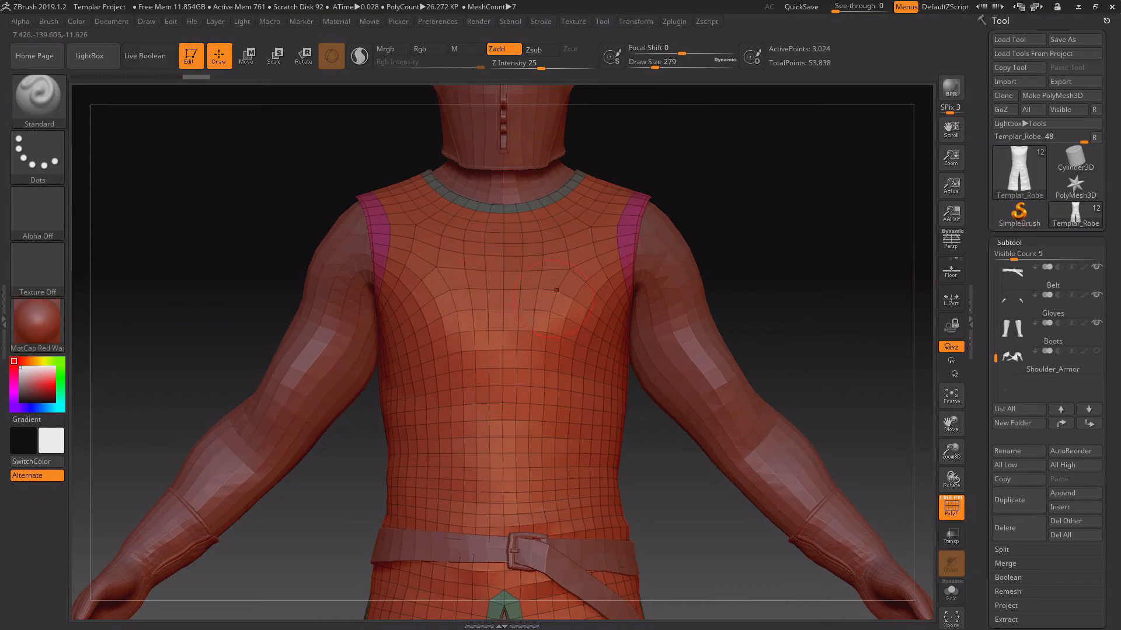
pyautogui.click(1075, 81)
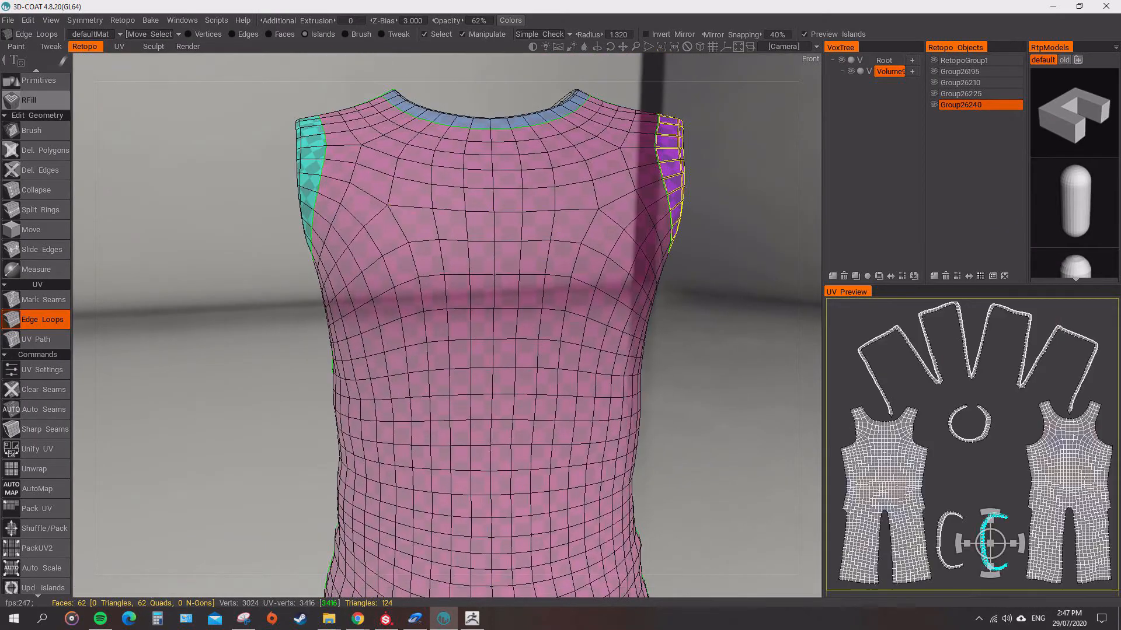
# Mark UV seam loops on the robe's chest in 3D-Coat to outline the bars of a cross.
pyautogui.click(412, 257)
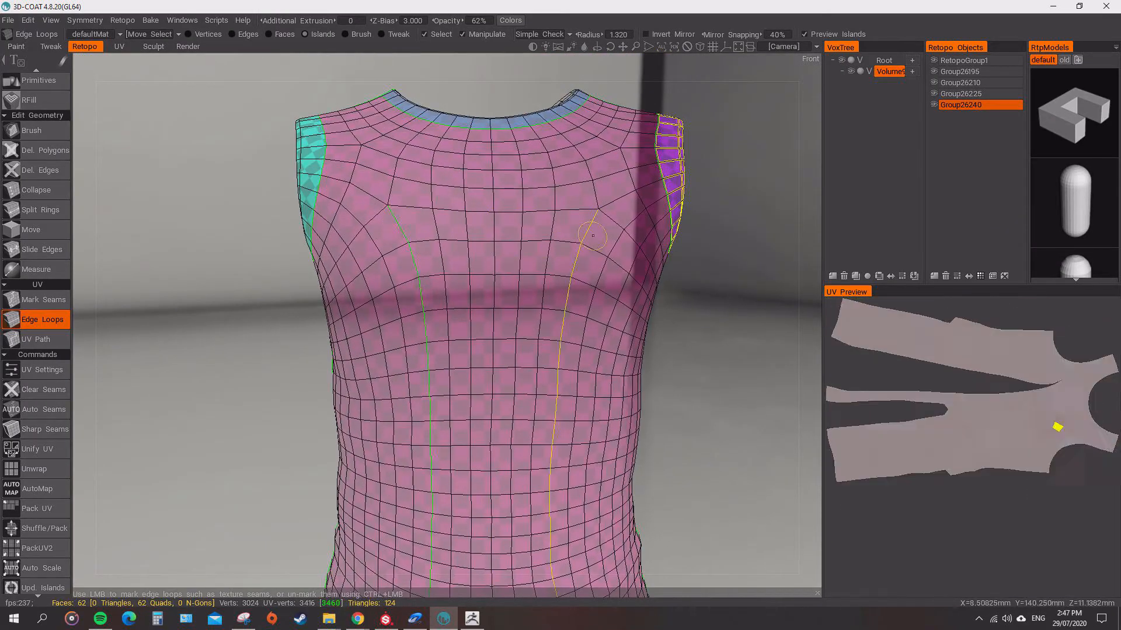
pyautogui.click(582, 252)
pyautogui.click(508, 211)
pyautogui.click(537, 241)
pyautogui.keyDown('ctrl'); pyautogui.click(577, 256); pyautogui.keyUp('ctrl')
pyautogui.keyDown('ctrl'); pyautogui.click(412, 257); pyautogui.keyUp('ctrl')
pyautogui.click(468, 256)
pyautogui.click(516, 251)
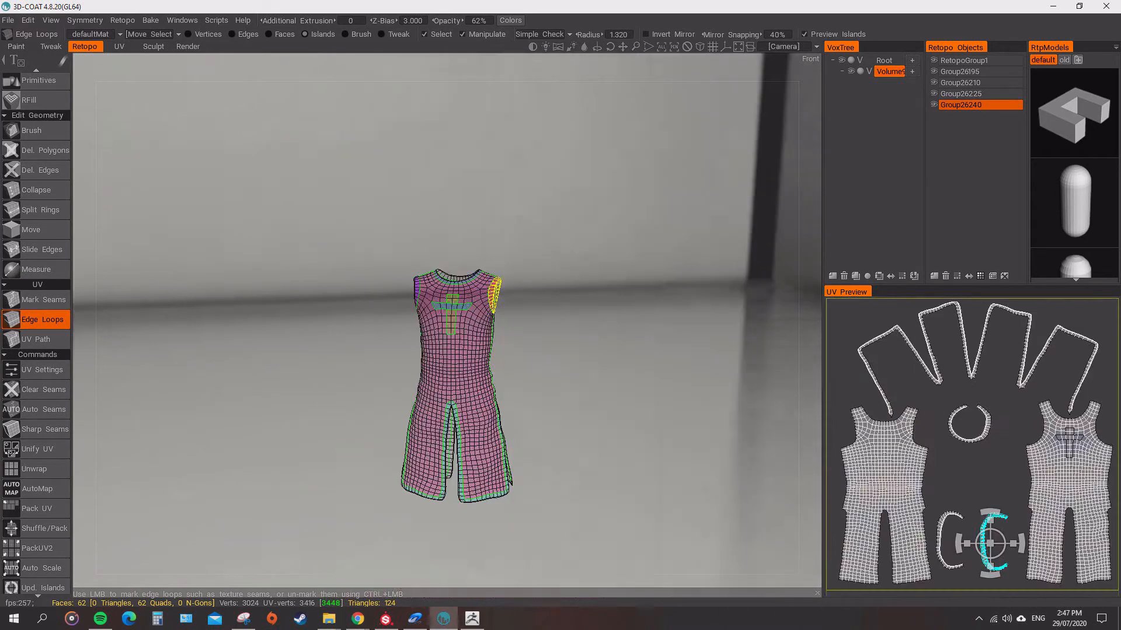
# Unwrap the robe with the chest cross as its own UV island, and shuffle-pack the islands.
pyautogui.scroll(6, 464, 391)
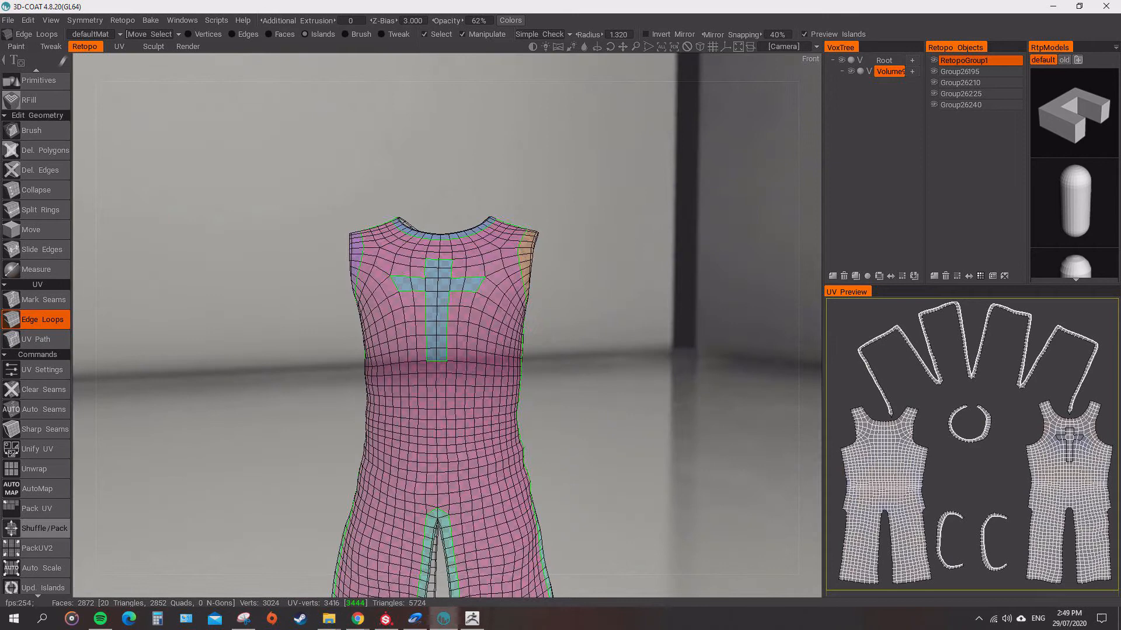
pyautogui.click(35, 469)
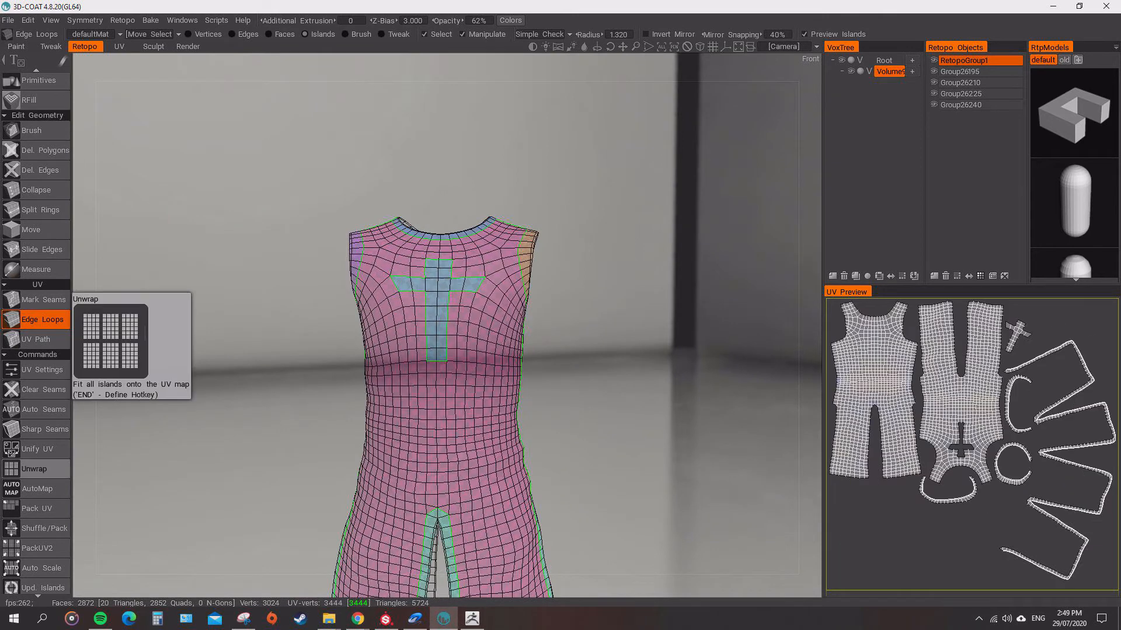
pyautogui.click(36, 528)
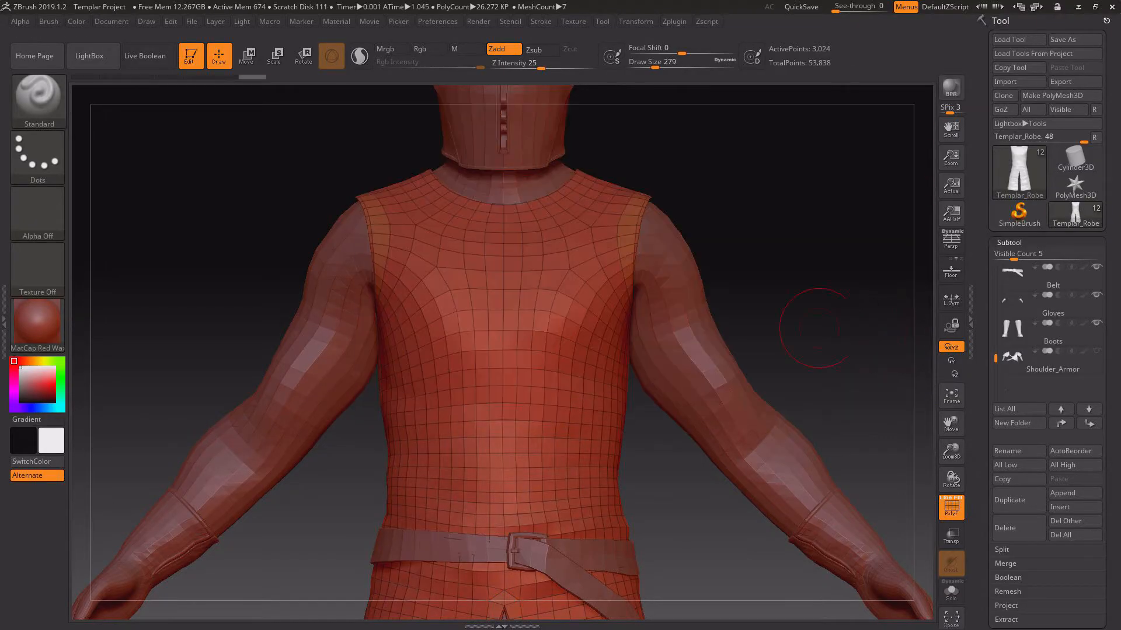
# Apply Auto Groups With UV and Merge Similar Groups to the robe in ZBrush, and unhide the Shoulder_Armor subtool.
pyautogui.click(1010, 242)
pyautogui.click(1014, 411)
pyautogui.click(1029, 437)
pyautogui.click(1030, 465)
pyautogui.moveTo(863, 373); pyautogui.dragTo(847, 316)
pyautogui.moveTo(847, 315); pyautogui.dragTo(853, 293)
pyautogui.click(1096, 351)
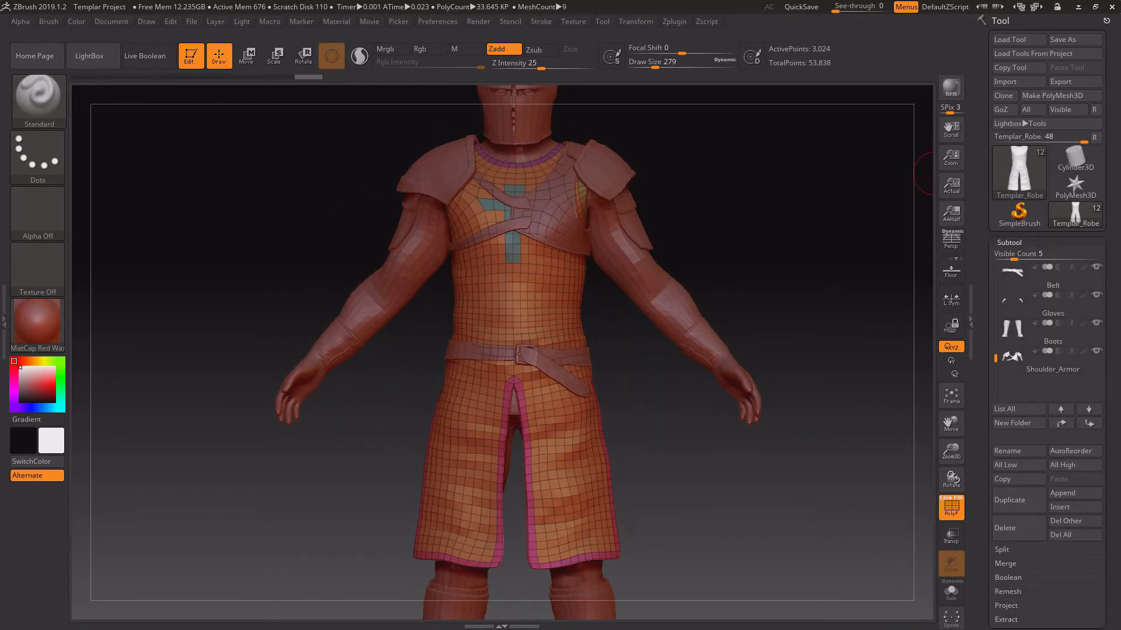
# Export all visible subtools as a binary FBX file with the FBX ExportImport plugin.
pyautogui.click(1000, 21)
pyautogui.click(675, 21)
pyautogui.click(668, 36)
pyautogui.click(1006, 251)
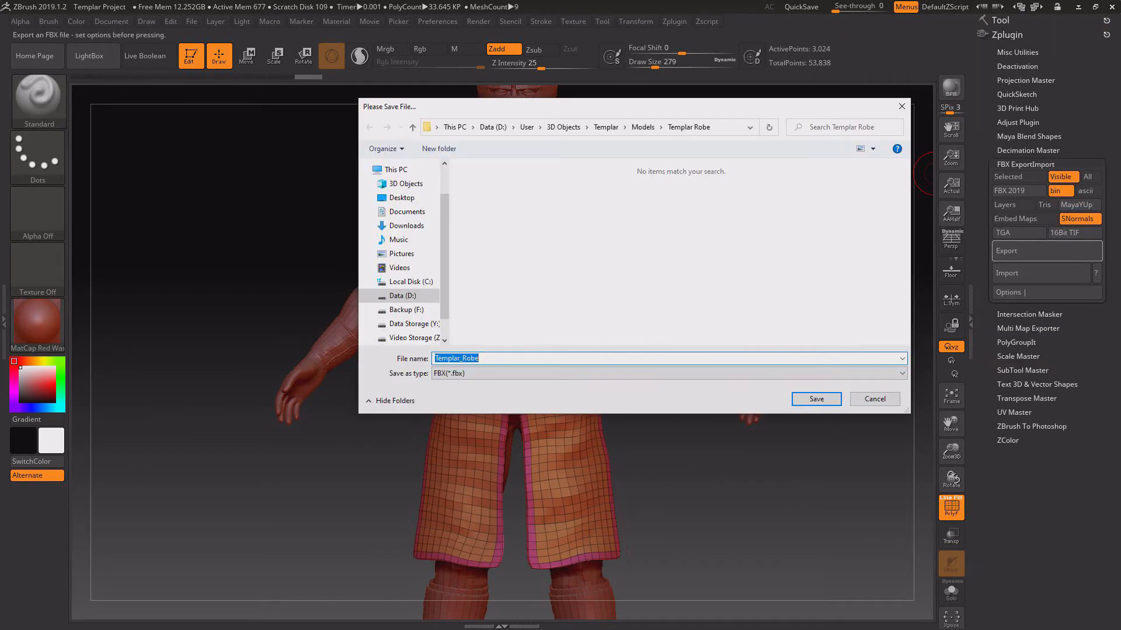
pyautogui.click(817, 399)
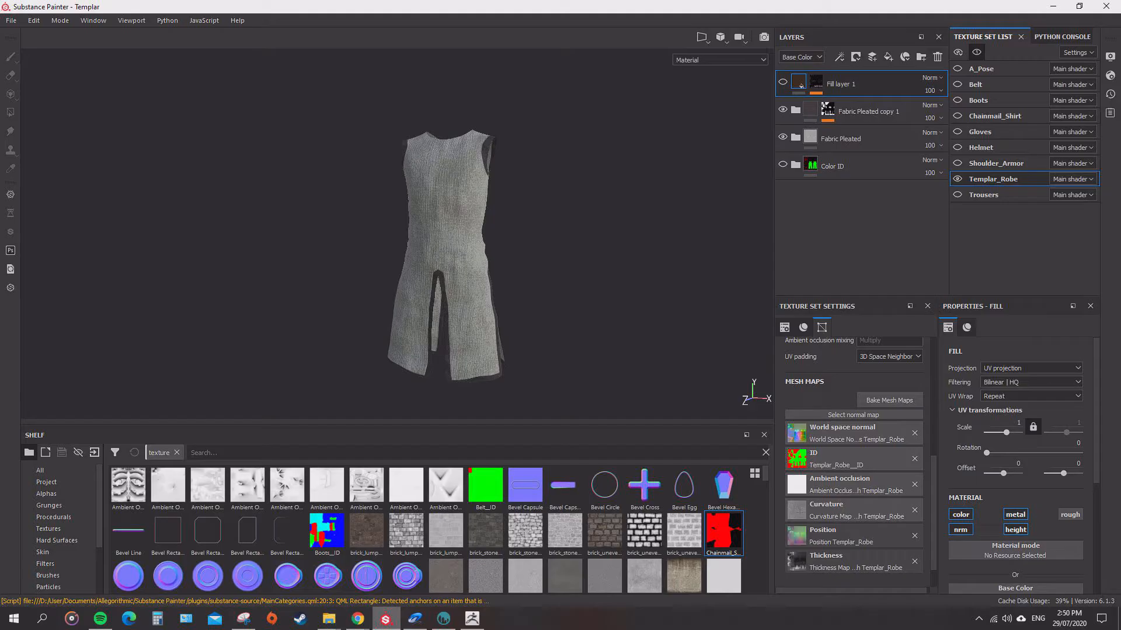
# Switch to Substance Painter and reload the project with the updated templar mesh.
pyautogui.hotkey('alt', 'f')
pyautogui.press('Right')
pyautogui.press('Return')
pyautogui.press('Return')
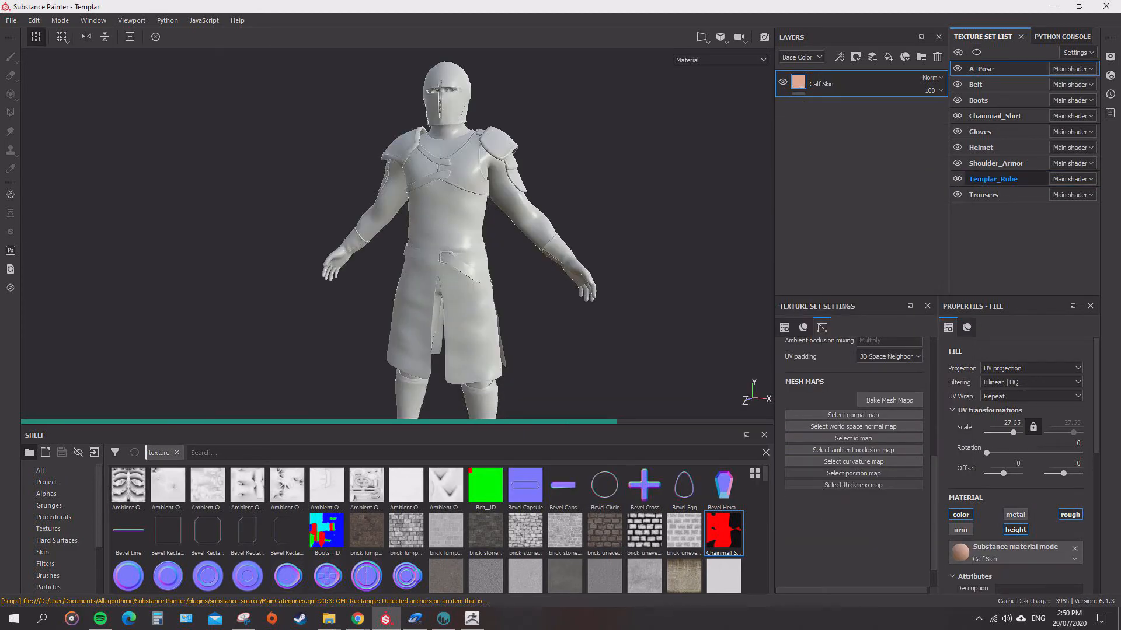
# Hide the Shoulder_Armor texture set to expose the robe's chest.
pyautogui.click(957, 163)
pyautogui.keyDown('alt'); pyautogui.moveTo(444, 245); pyautogui.dragTo(429, 247); pyautogui.keyUp('alt')
pyautogui.scroll(2, 438, 245)
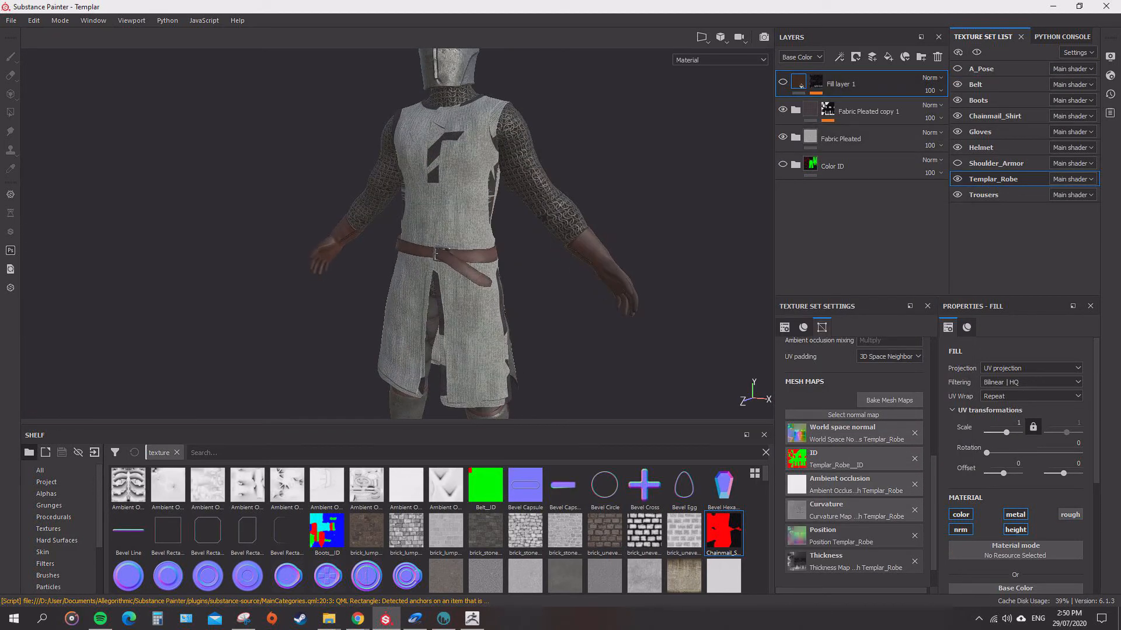
# Hide the robe's Fabric Pleated copy 1 and Fabric Pleated folders, and show and expand the Color ID folder.
pyautogui.click(782, 110)
pyautogui.click(783, 137)
pyautogui.click(783, 164)
pyautogui.click(795, 164)
# Polygon-fill the chest cross and neckline trim by UV island in the Red color ID layer's mask.
pyautogui.scroll(-3, 841, 233)
pyautogui.click(828, 245)
pyautogui.click(10, 113)
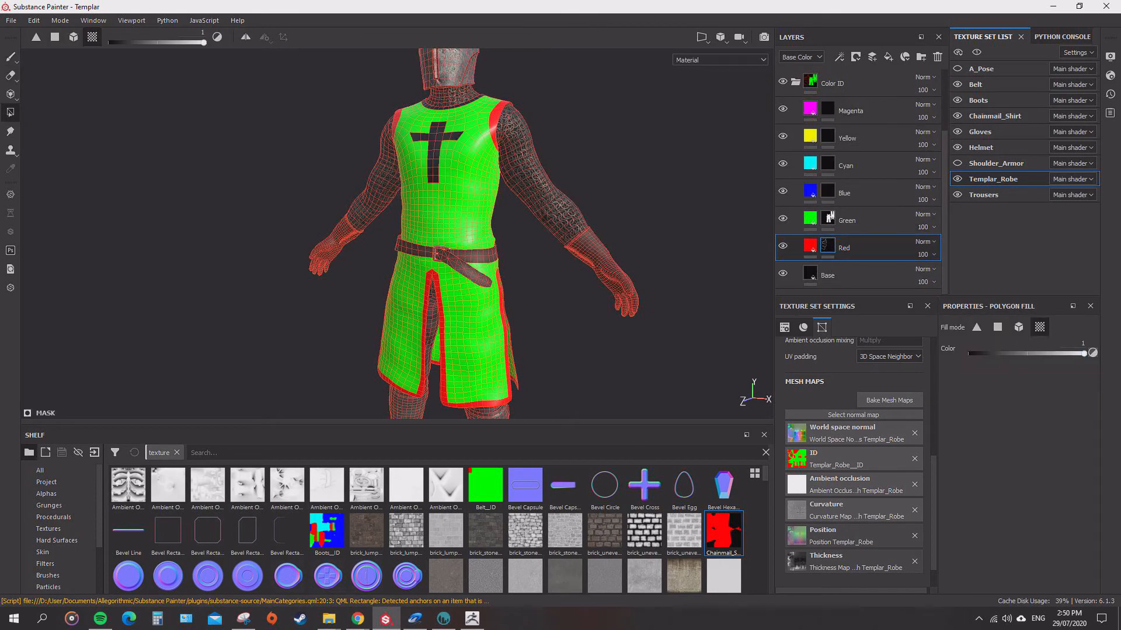
pyautogui.click(436, 152)
pyautogui.moveTo(437, 176)
pyautogui.keyDown('alt'); pyautogui.mouseDown()
pyautogui.moveTo(467, 175)
pyautogui.moveTo(437, 175)
pyautogui.mouseUp(); pyautogui.keyUp('alt')
pyautogui.click(452, 107)
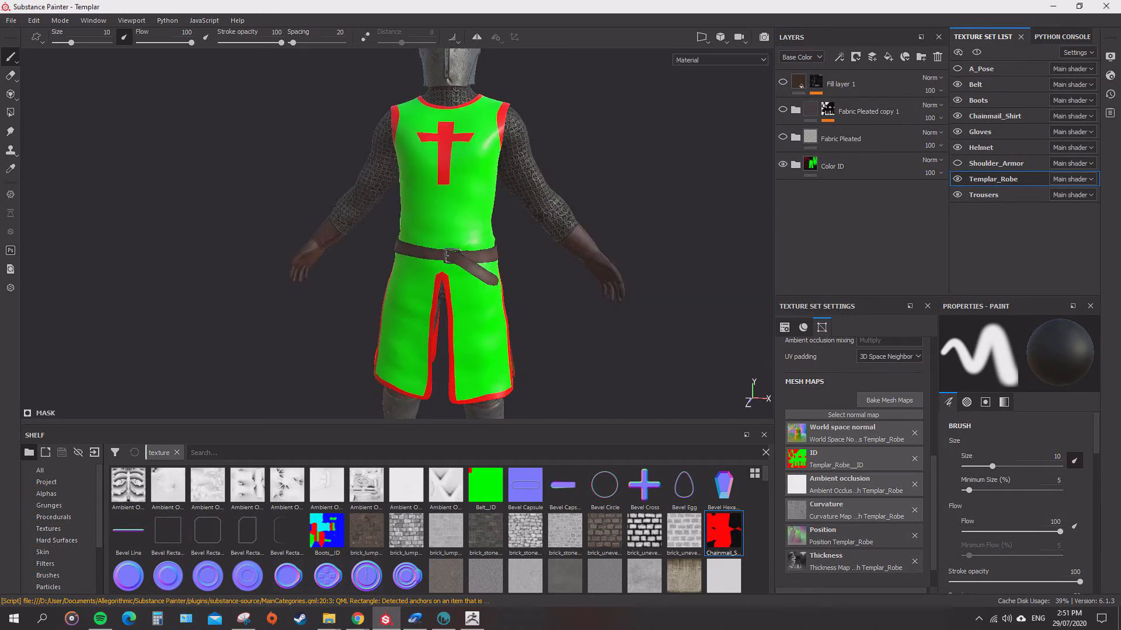
# Export the robe's color ID texture as Templar_Robe__ID.png at 2048x2048.
pyautogui.click(12, 21)
pyautogui.click(37, 226)
pyautogui.click(839, 514)
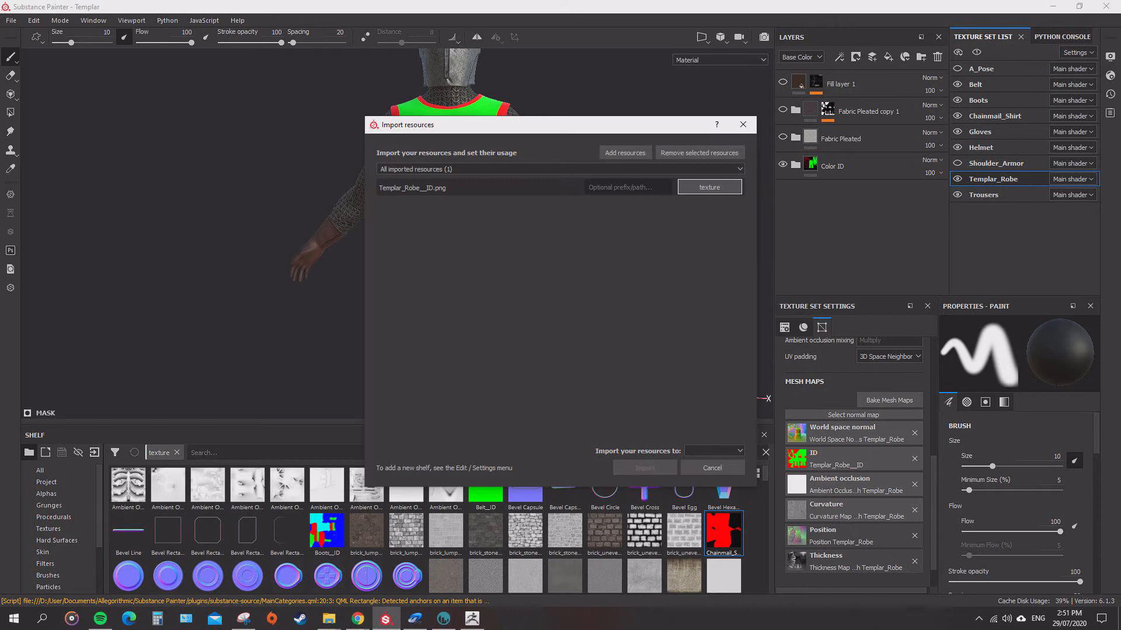
# Import the exported Templar_Robe ID map into the shelf and assign it as the robe's ID mesh map.
pyautogui.click(714, 451)
pyautogui.click(714, 480)
pyautogui.click(644, 468)
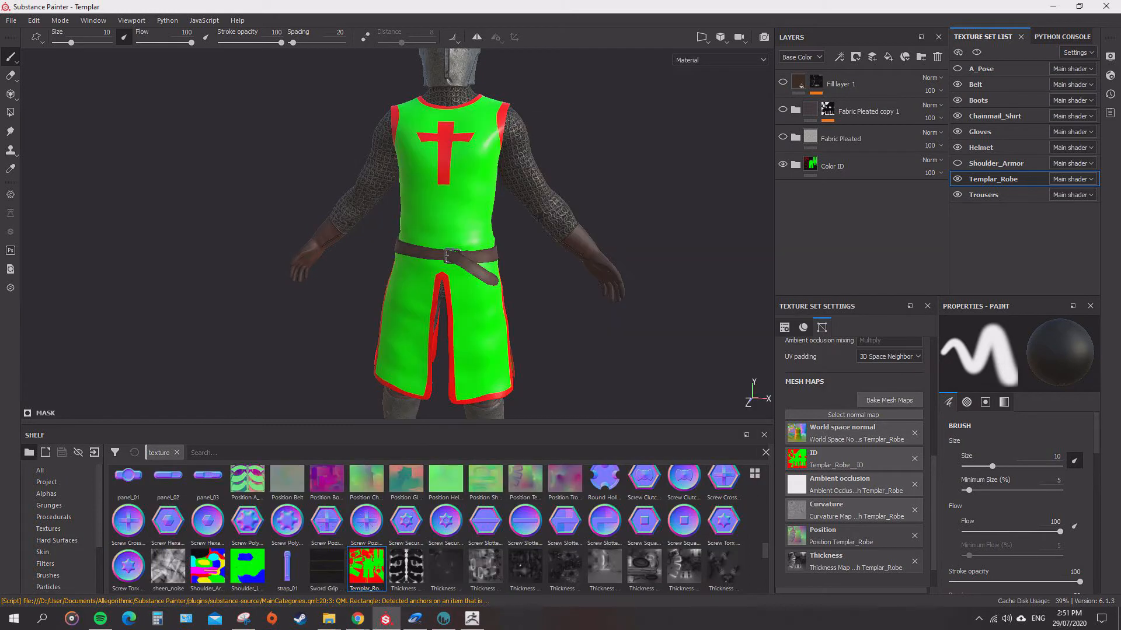
pyautogui.moveTo(367, 566); pyautogui.dragTo(797, 459)
# Hide the robe's Color ID folder, show both Fabric Pleated folders and Fill layer 1, and frame the full templar.
pyautogui.click(783, 165)
pyautogui.click(783, 137)
pyautogui.click(783, 109)
pyautogui.click(783, 82)
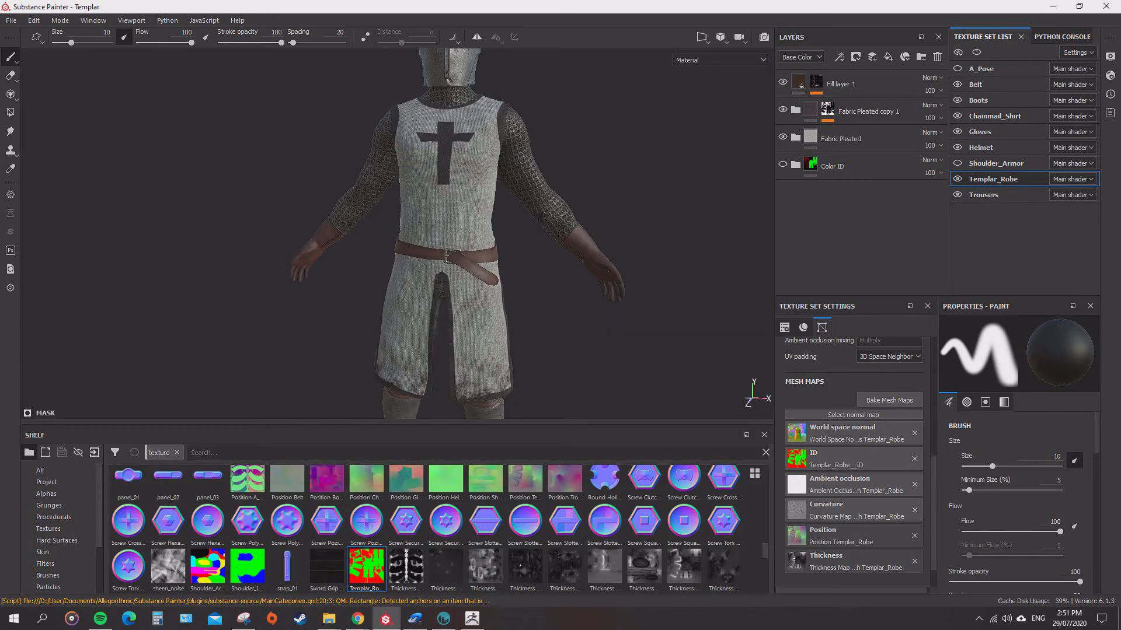
pyautogui.press('f')
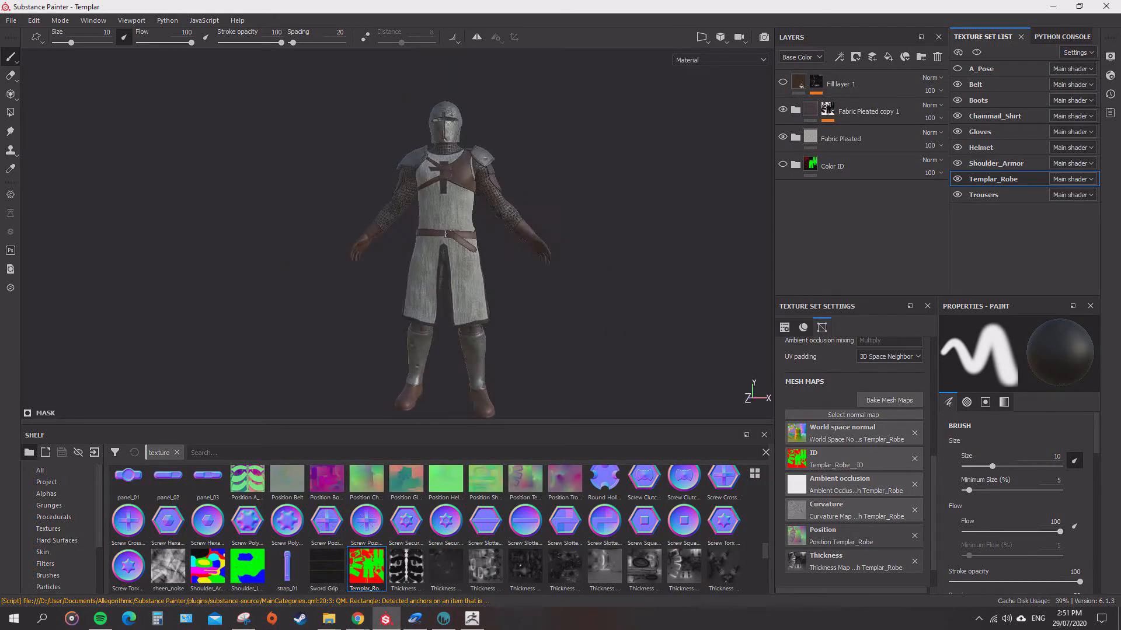
# Make the A_Pose body visible with the rest of the outfit and view the templar's chest up close.
pyautogui.keyDown('alt'); pyautogui.moveTo(526, 263); pyautogui.dragTo(262, 251); pyautogui.keyUp('alt')
pyautogui.click(957, 148)
pyautogui.click(957, 69)
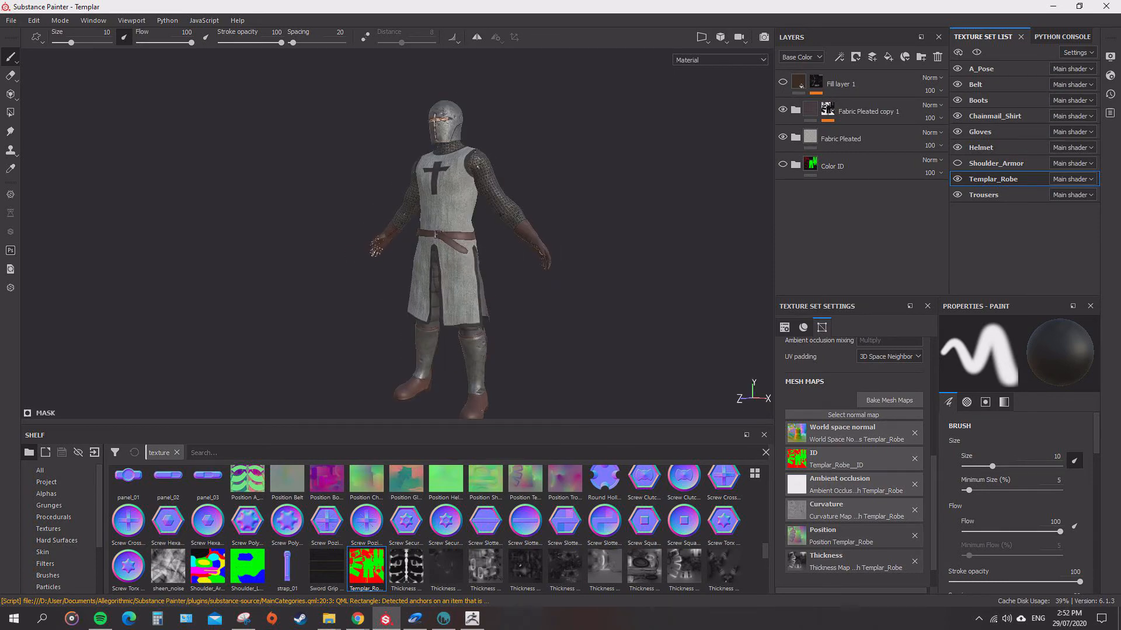
pyautogui.scroll(6, 562, 228)
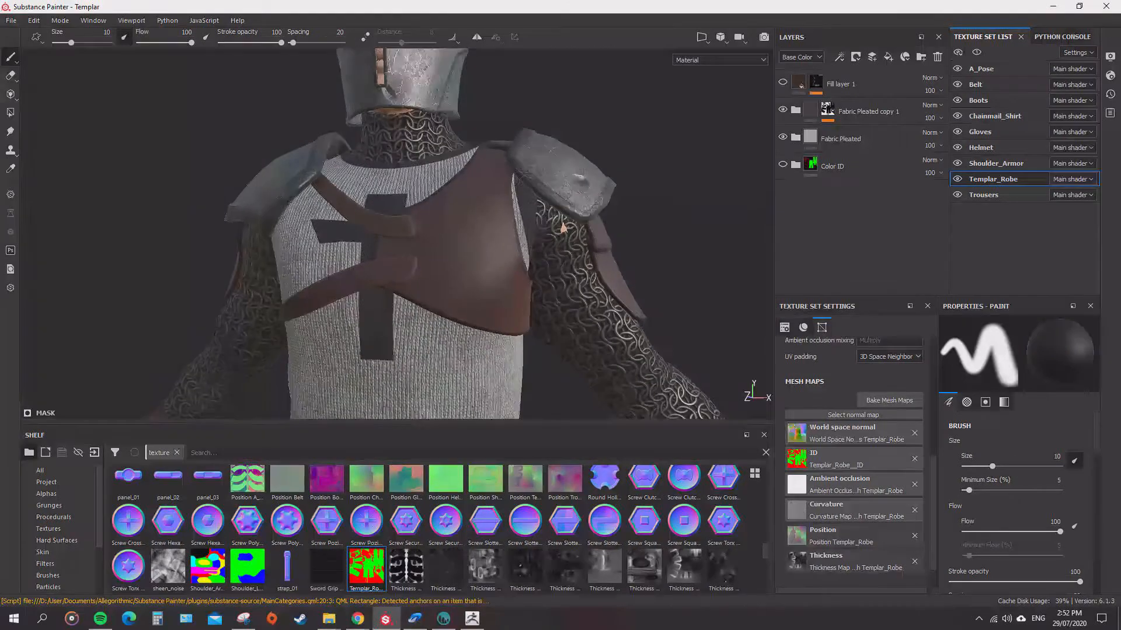
pyautogui.scroll(-3, 562, 228)
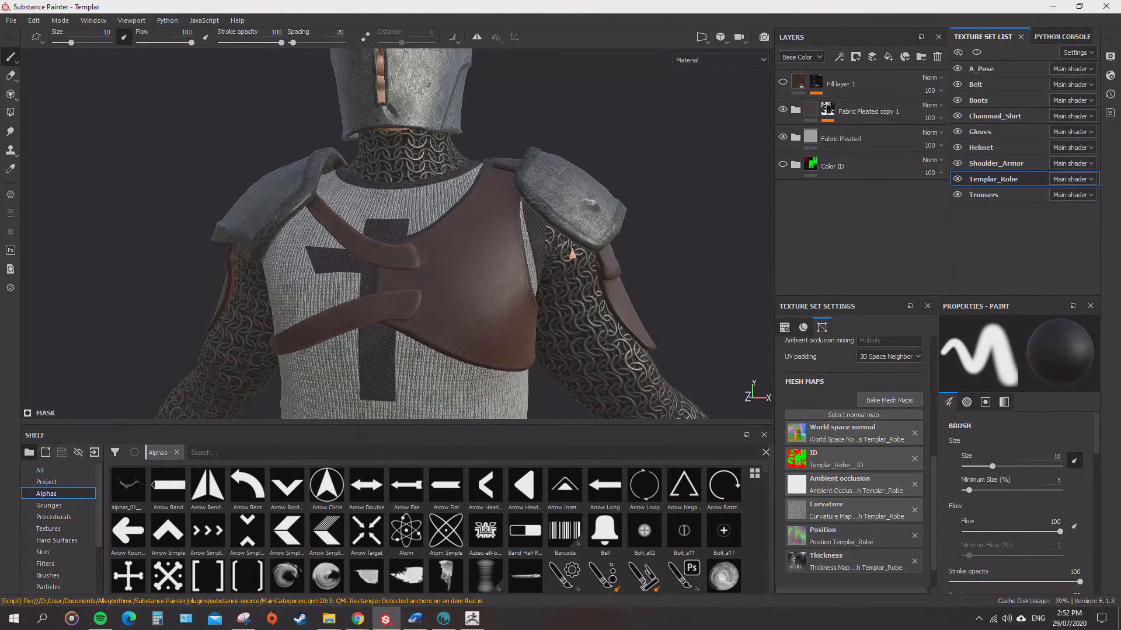
# Find the Cross Medieval alpha in the shelf's alpha library and select it.
pyautogui.scroll(-6, 434, 530)
pyautogui.scroll(5, 434, 530)
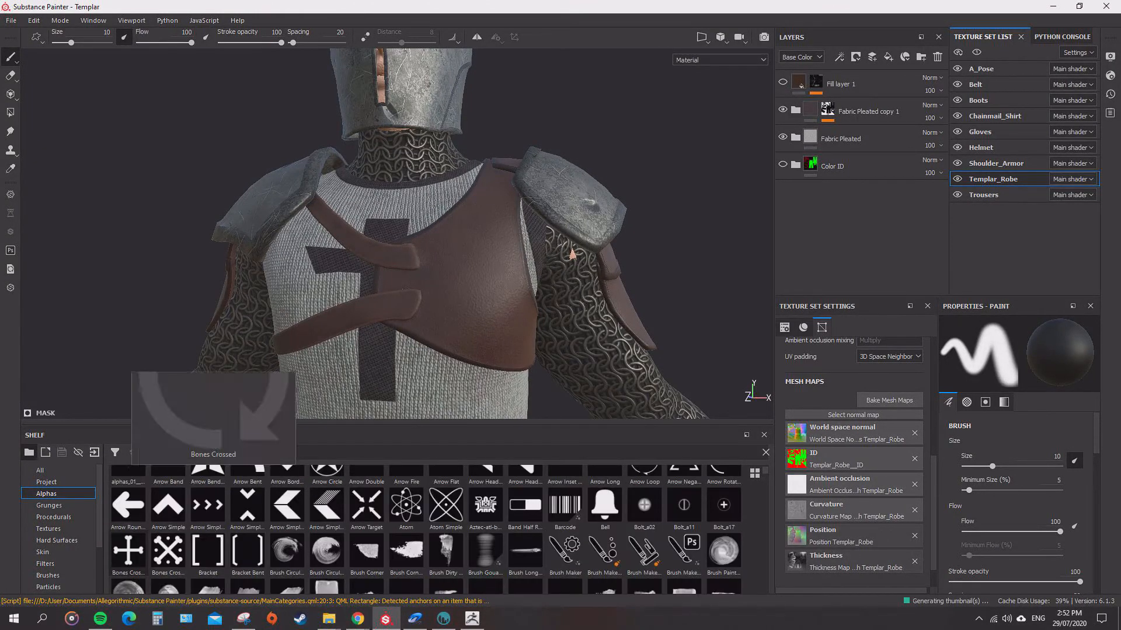
pyautogui.scroll(-10, 434, 530)
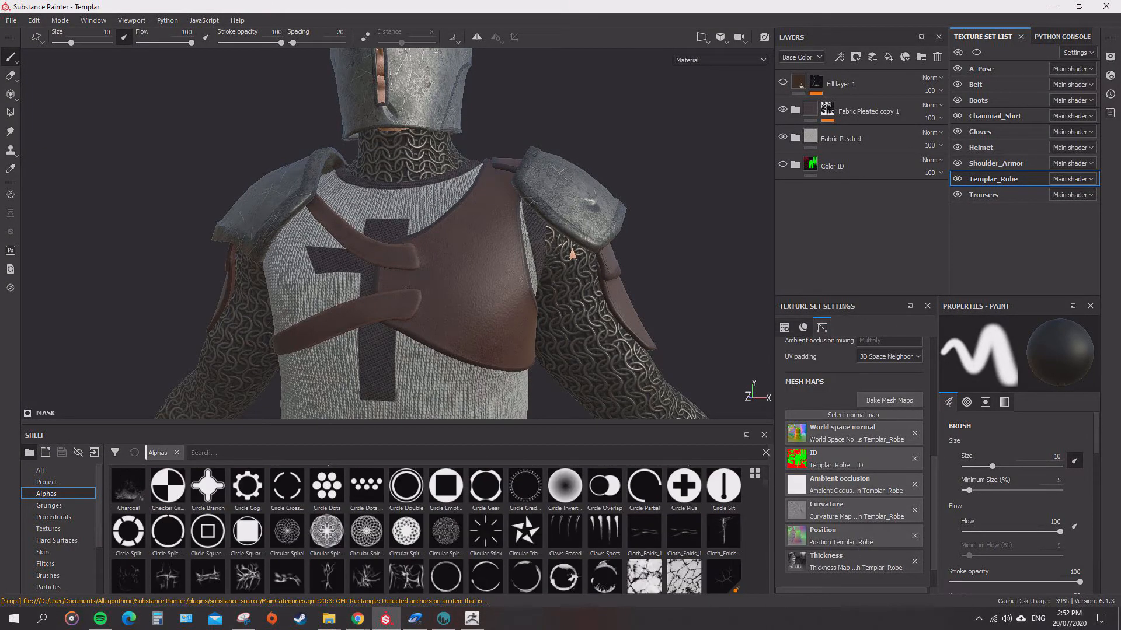
pyautogui.click(605, 558)
# Add a new paint layer to the Shoulder_Armor texture set, directly beneath the Leather-Light folder.
pyautogui.click(987, 101)
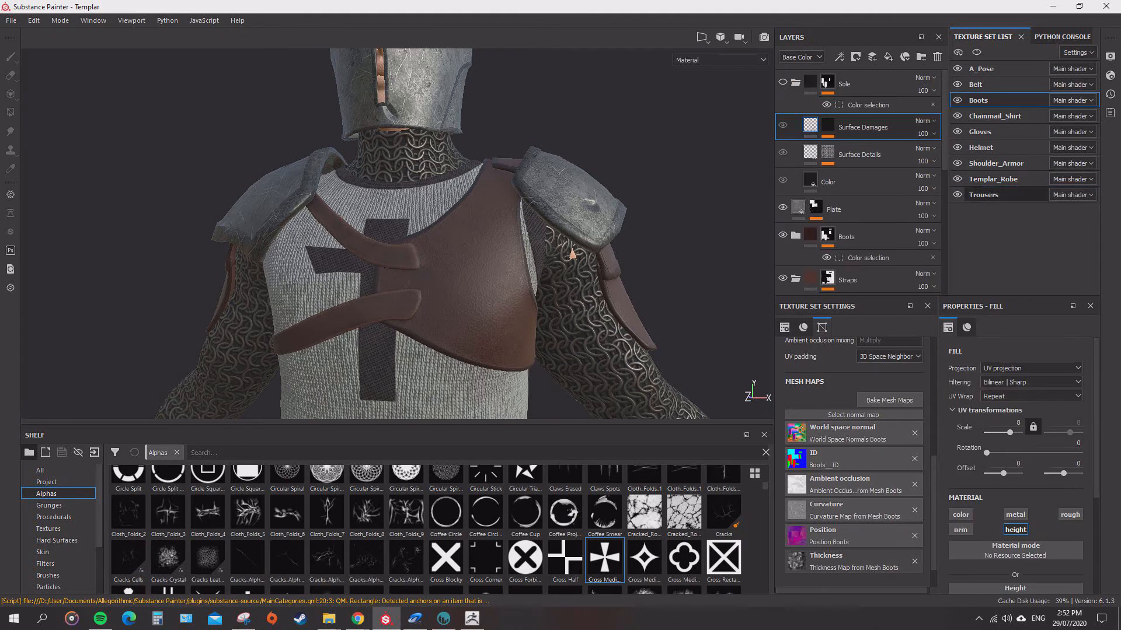
pyautogui.click(996, 163)
pyautogui.click(783, 125)
pyautogui.click(783, 126)
pyautogui.click(795, 126)
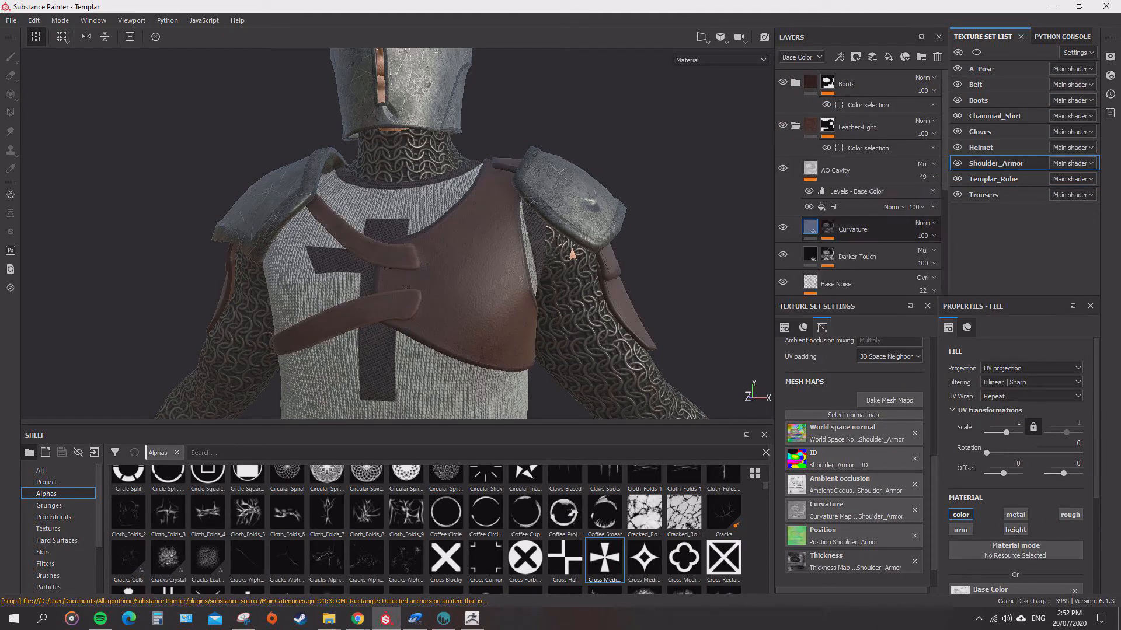
pyautogui.click(795, 126)
pyautogui.click(858, 127)
pyautogui.click(872, 57)
pyautogui.moveTo(846, 127); pyautogui.dragTo(847, 180)
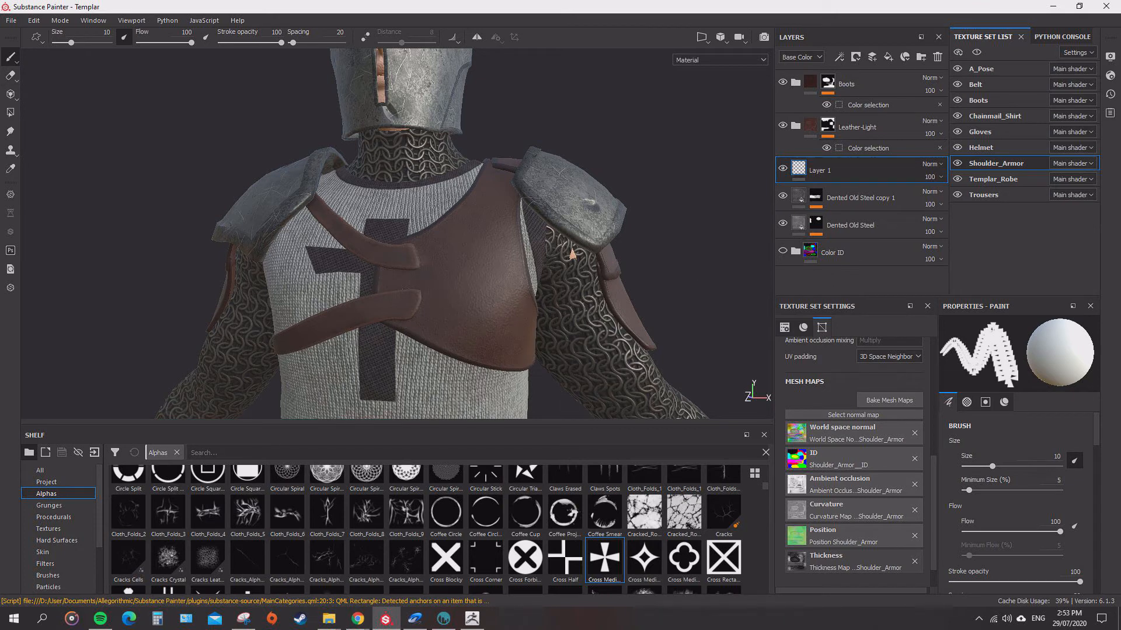
# Give the brush a near-black base color and the Cross Medieval alpha.
pyautogui.click(1004, 402)
pyautogui.scroll(-3, 1015, 491)
pyautogui.click(1016, 491)
pyautogui.click(973, 469)
pyautogui.scroll(-1, 1015, 491)
pyautogui.click(967, 402)
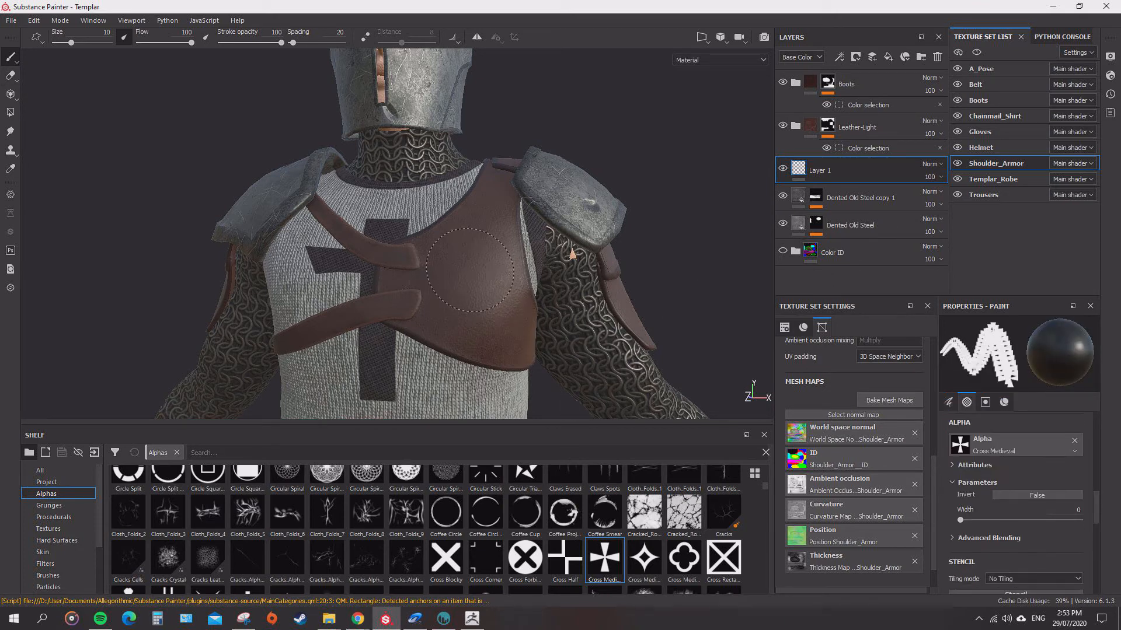
# Move Layer 1 into the Leather-Light folder and place it above AO Cavity.
pyautogui.moveTo(820, 171); pyautogui.dragTo(844, 128)
pyautogui.click(796, 126)
pyautogui.scroll(-4, 846, 222)
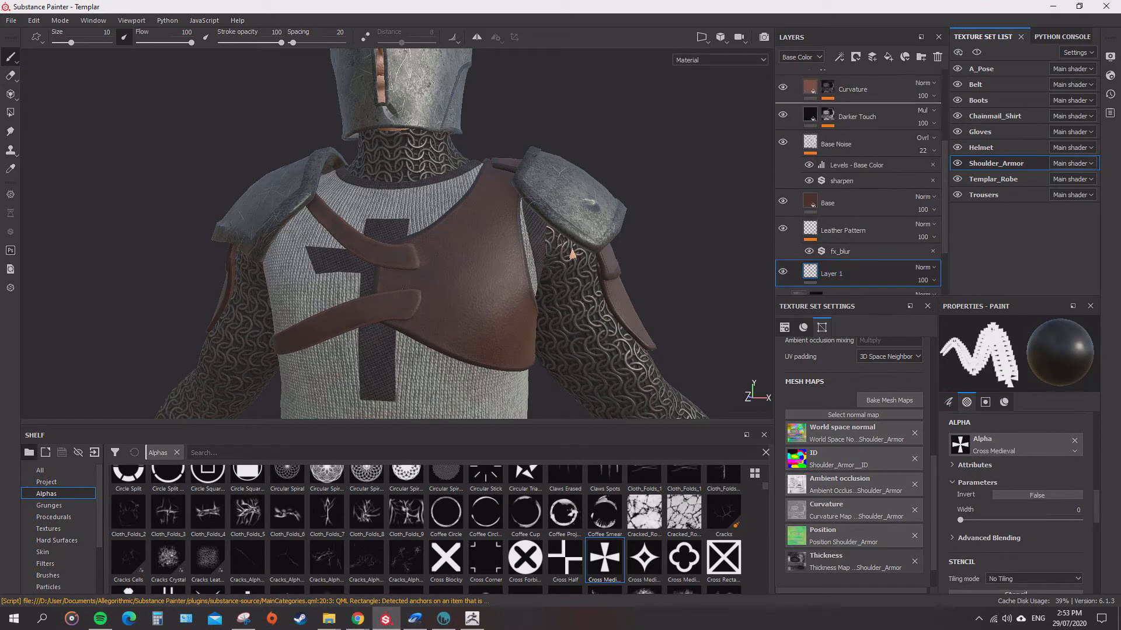
pyautogui.moveTo(834, 271); pyautogui.dragTo(845, 100)
pyautogui.scroll(2, 844, 140)
pyautogui.moveTo(835, 186); pyautogui.dragTo(840, 87)
pyautogui.scroll(3, 841, 140)
# Set the paint brush height to 0.5 and try stamping the medieval cross on the leather chest plate.
pyautogui.click(10, 76)
pyautogui.moveTo(447, 251)
pyautogui.mouseDown()
pyautogui.moveTo(476, 245)
pyautogui.moveTo(492, 328)
pyautogui.mouseUp()
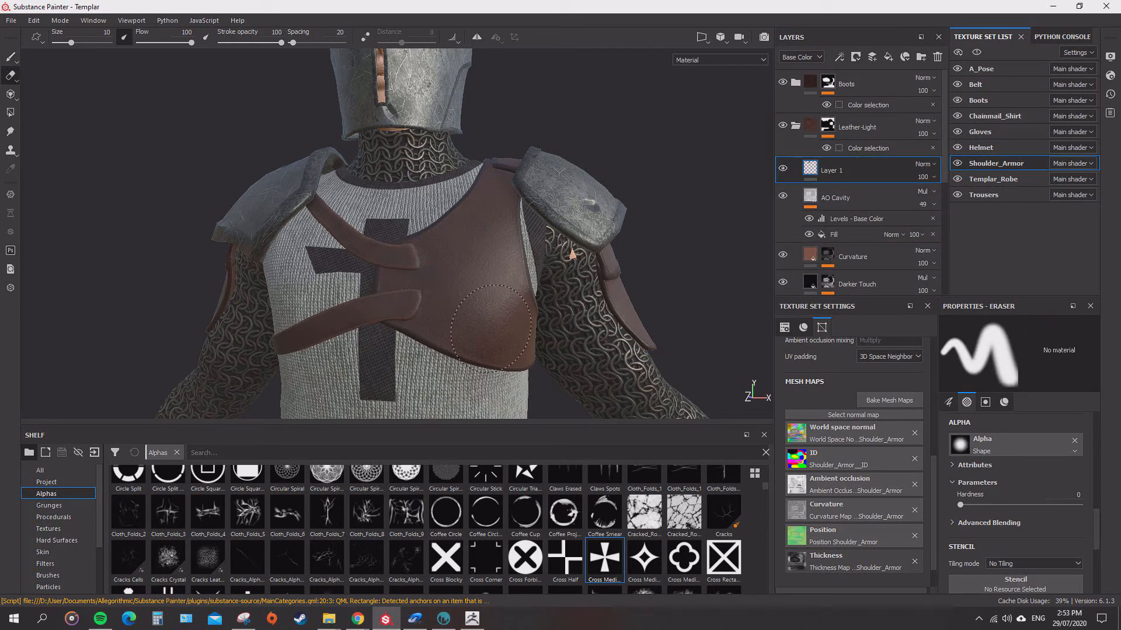
pyautogui.press('1')
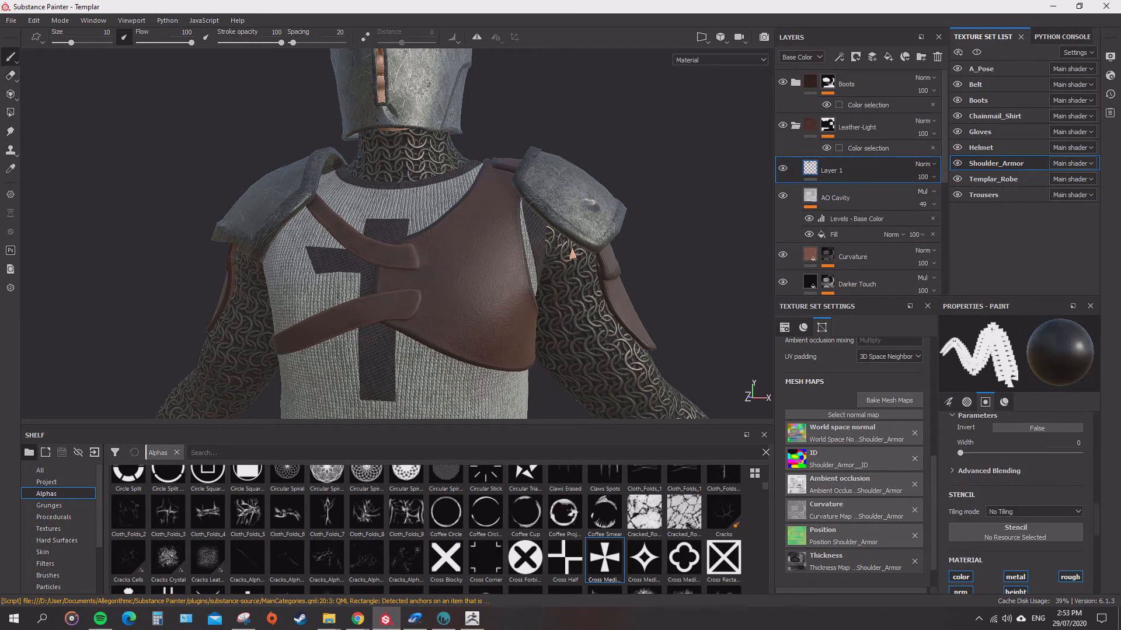
pyautogui.scroll(-2, 646, 281)
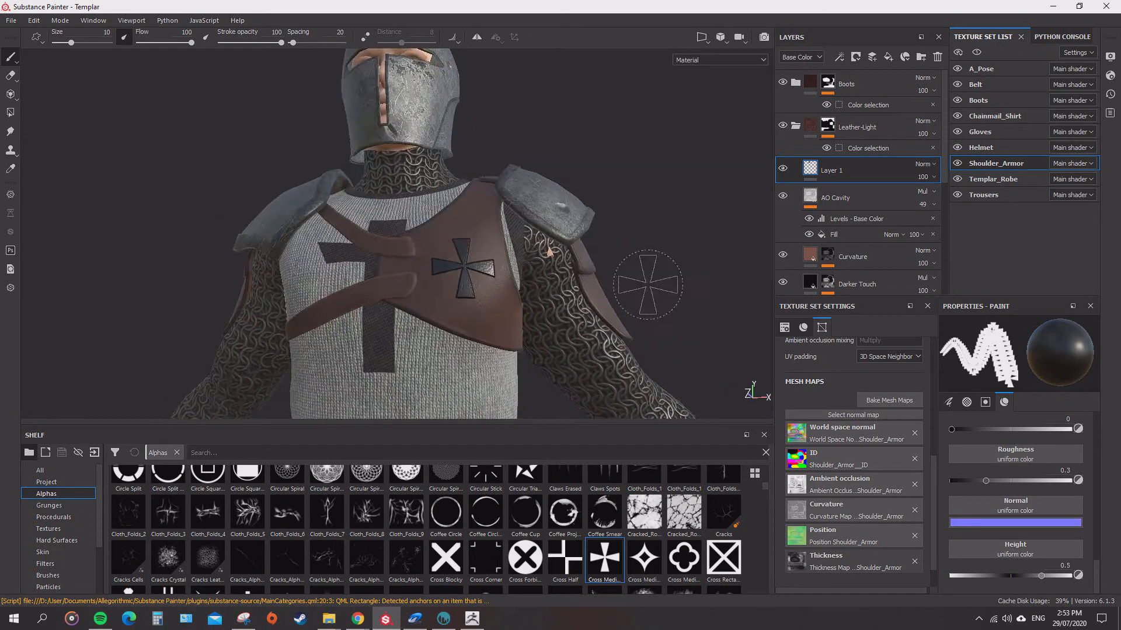
pyautogui.scroll(4, 647, 281)
pyautogui.keyDown('alt'); pyautogui.moveTo(646, 281); pyautogui.dragTo(603, 230, button='middle'); pyautogui.keyUp('alt')
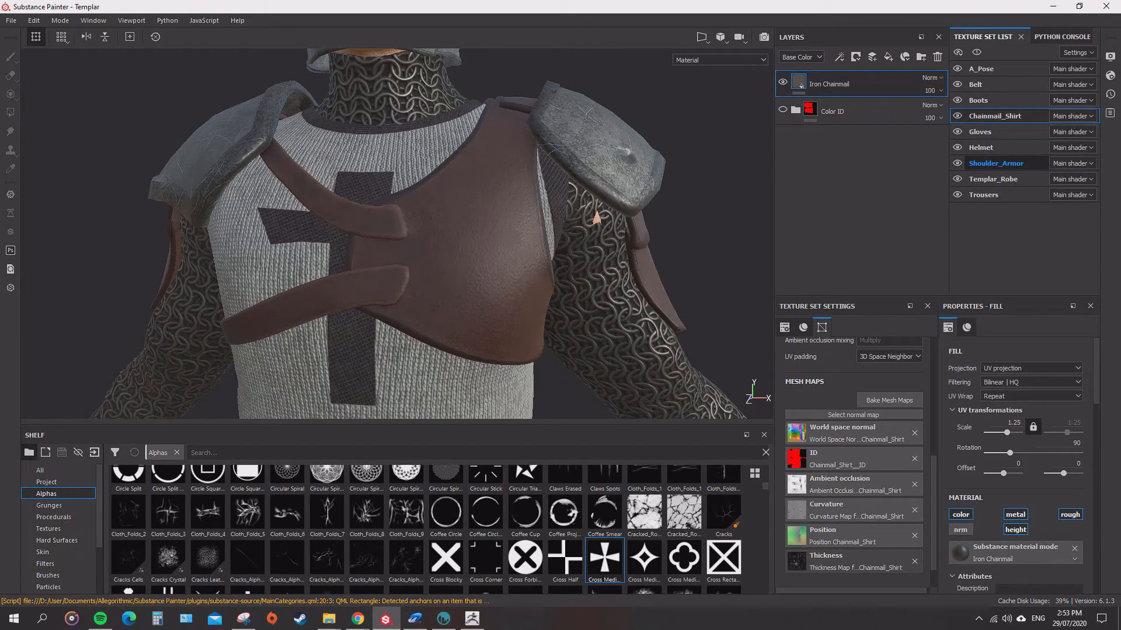
# Return to Layer 1 of Shoulder_Armor and stamp the medieval cross on the leather chest plate.
pyautogui.click(996, 163)
pyautogui.click(796, 83)
pyautogui.click(846, 170)
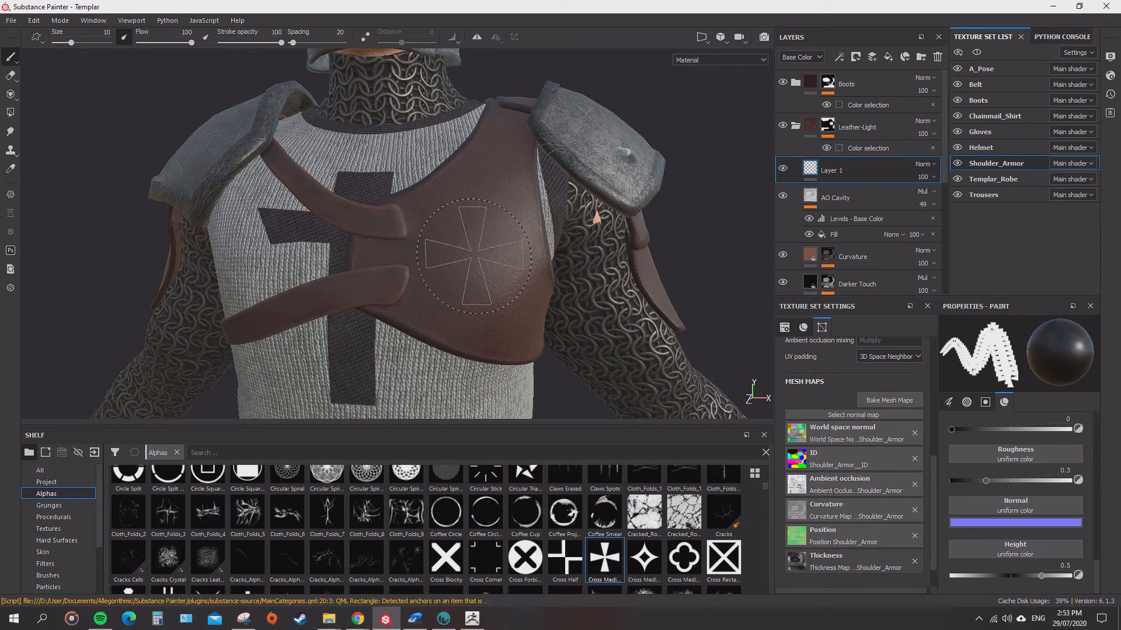
pyautogui.click(474, 259)
pyautogui.scroll(-6, 615, 348)
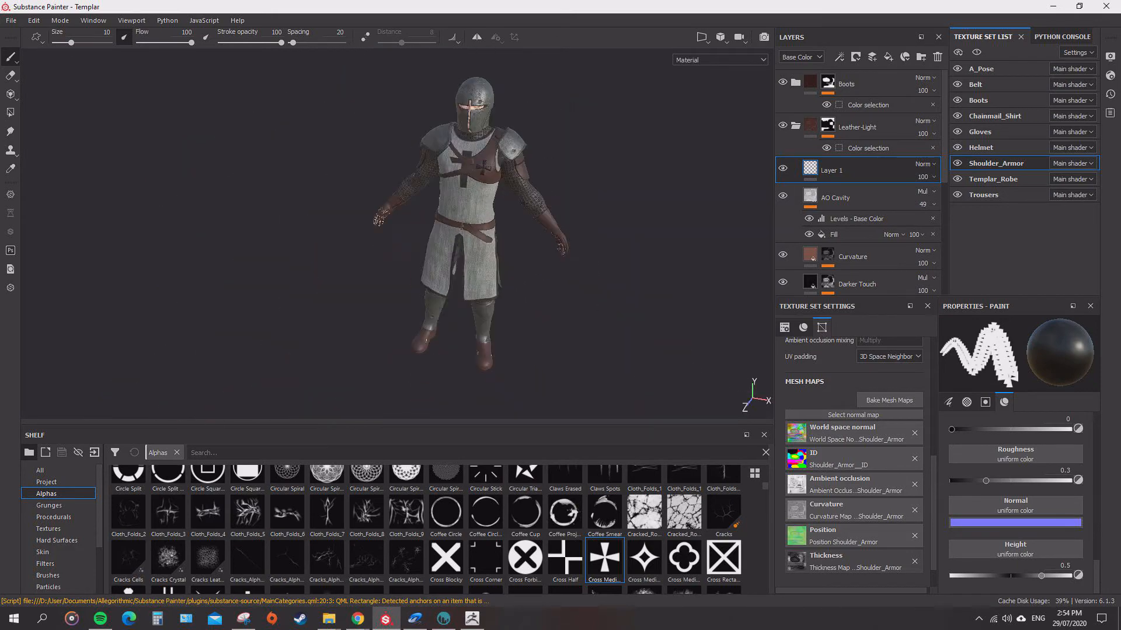
# Set the brush roughness to about 0.51 and stamp the medieval cross on the chest leather again.
pyautogui.scroll(6, 508, 170)
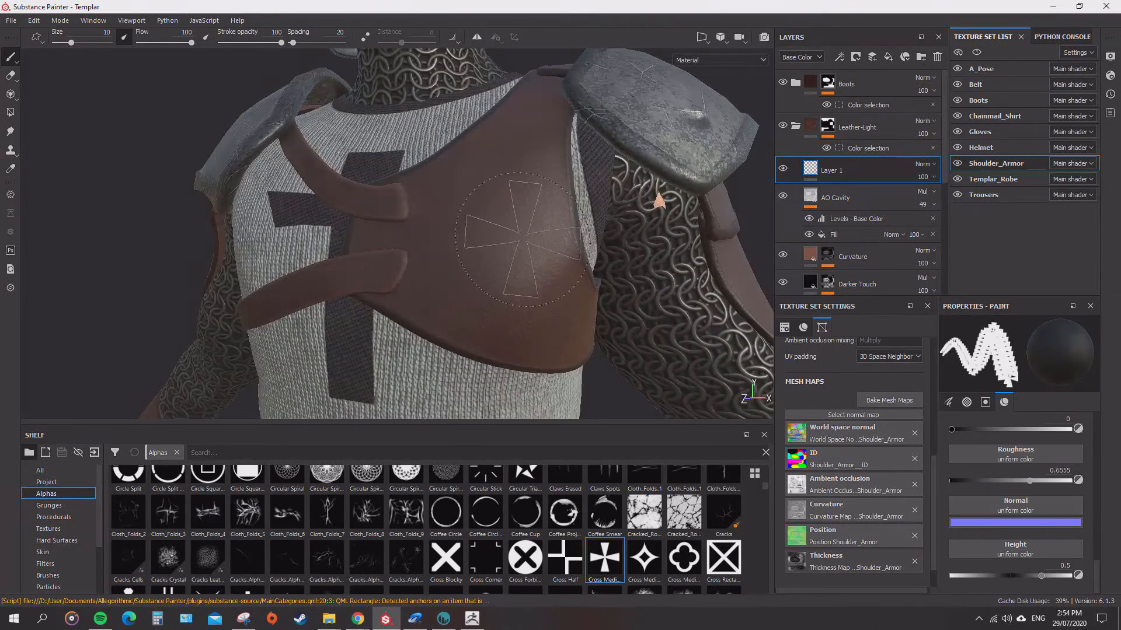
pyautogui.moveTo(1016, 481); pyautogui.dragTo(1012, 481)
pyautogui.click(512, 237)
pyautogui.keyDown('alt'); pyautogui.moveTo(513, 237); pyautogui.dragTo(485, 251); pyautogui.keyUp('alt')
pyautogui.scroll(-6, 484, 251)
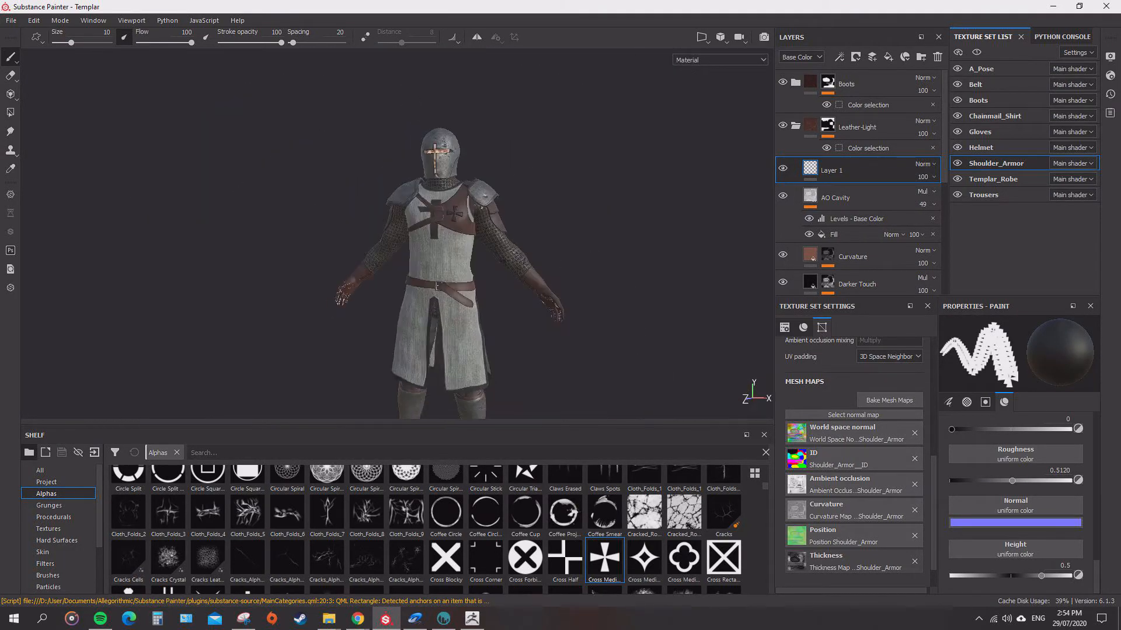
# Undo the cross stamp on the leather chest plate.
pyautogui.scroll(3, 484, 251)
pyautogui.keyDown('alt'); pyautogui.moveTo(612, 251); pyautogui.dragTo(630, 310); pyautogui.keyUp('alt')
pyautogui.scroll(-4, 630, 310)
pyautogui.hotkey('ctrl', 'z')
# Examine the full templar from several angles, with and without the shoulder armor.
pyautogui.scroll(6, 718, 263)
pyautogui.moveTo(642, 262)
pyautogui.keyDown('alt'); pyautogui.mouseDown()
pyautogui.moveTo(718, 268)
pyautogui.moveTo(642, 269)
pyautogui.mouseUp(); pyautogui.keyUp('alt')
pyautogui.scroll(-5, 642, 269)
pyautogui.moveTo(537, 269)
pyautogui.keyDown('alt'); pyautogui.mouseDown()
pyautogui.moveTo(660, 269)
pyautogui.moveTo(543, 269)
pyautogui.mouseUp(); pyautogui.keyUp('alt')
pyautogui.keyDown('alt'); pyautogui.moveTo(543, 268); pyautogui.dragTo(443, 169, button='middle'); pyautogui.keyUp('alt')
pyautogui.scroll(4, 443, 169)
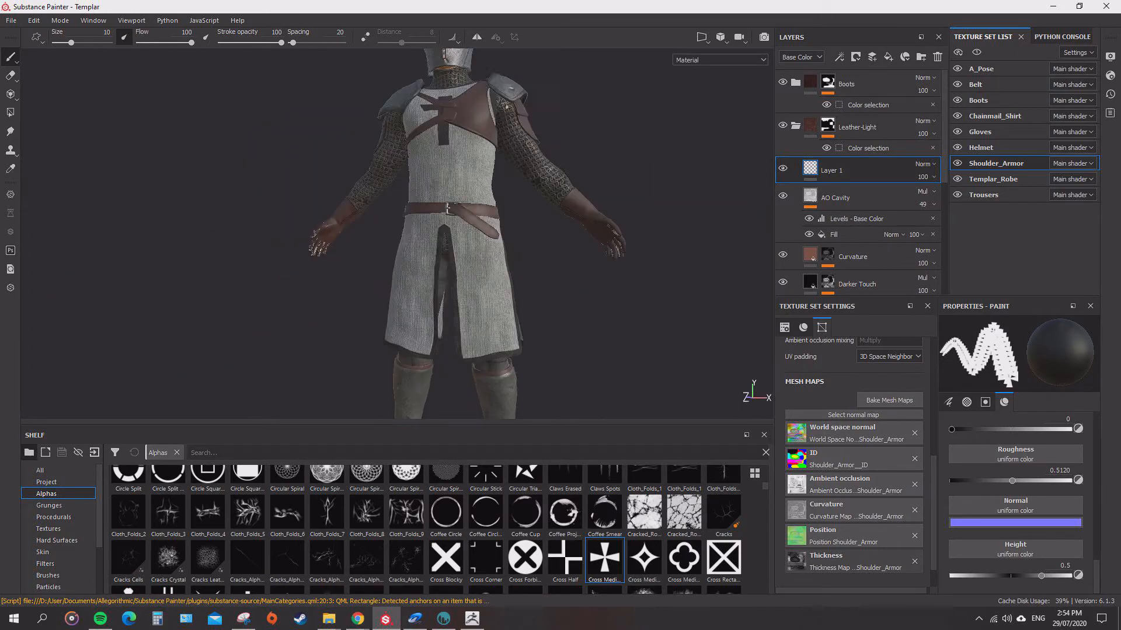
pyautogui.scroll(-3, 516, 97)
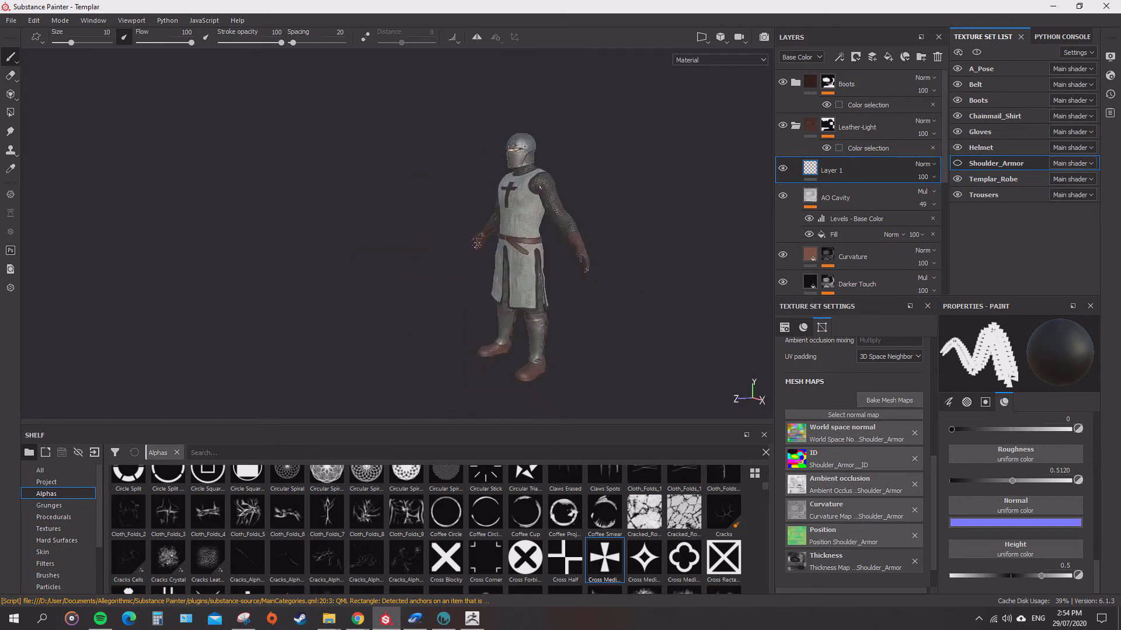
pyautogui.keyDown('alt'); pyautogui.moveTo(519, 292); pyautogui.dragTo(578, 306); pyautogui.keyUp('alt')
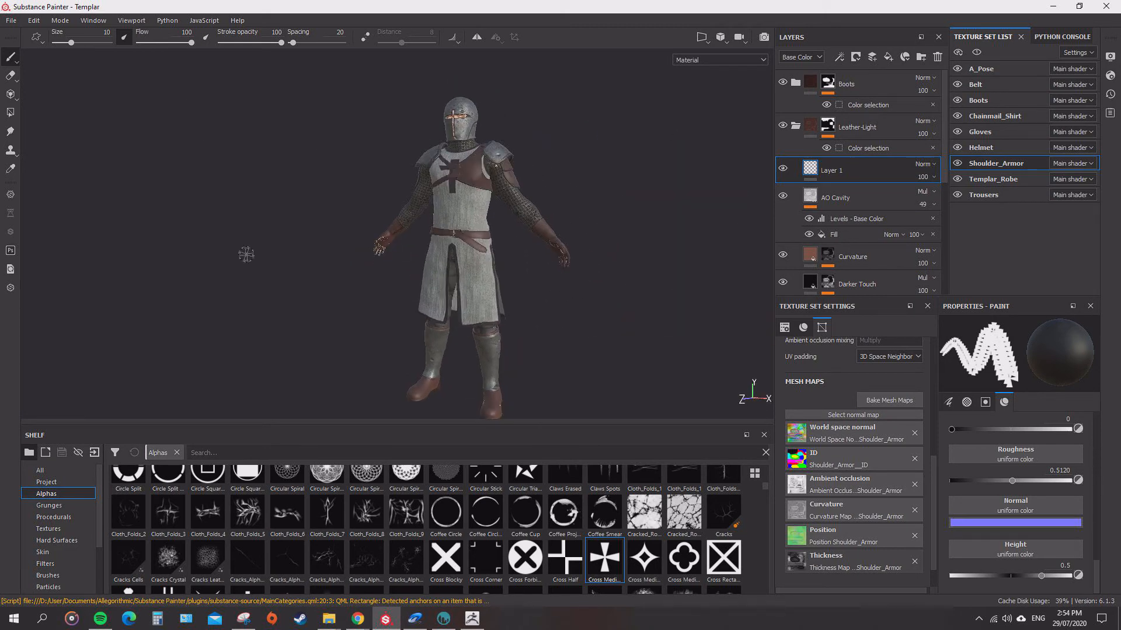
# Switch the paint brush to the Basic Hard preset.
pyautogui.scroll(5, 542, 569)
pyautogui.click(48, 576)
pyautogui.click(485, 489)
pyautogui.scroll(3, 561, 210)
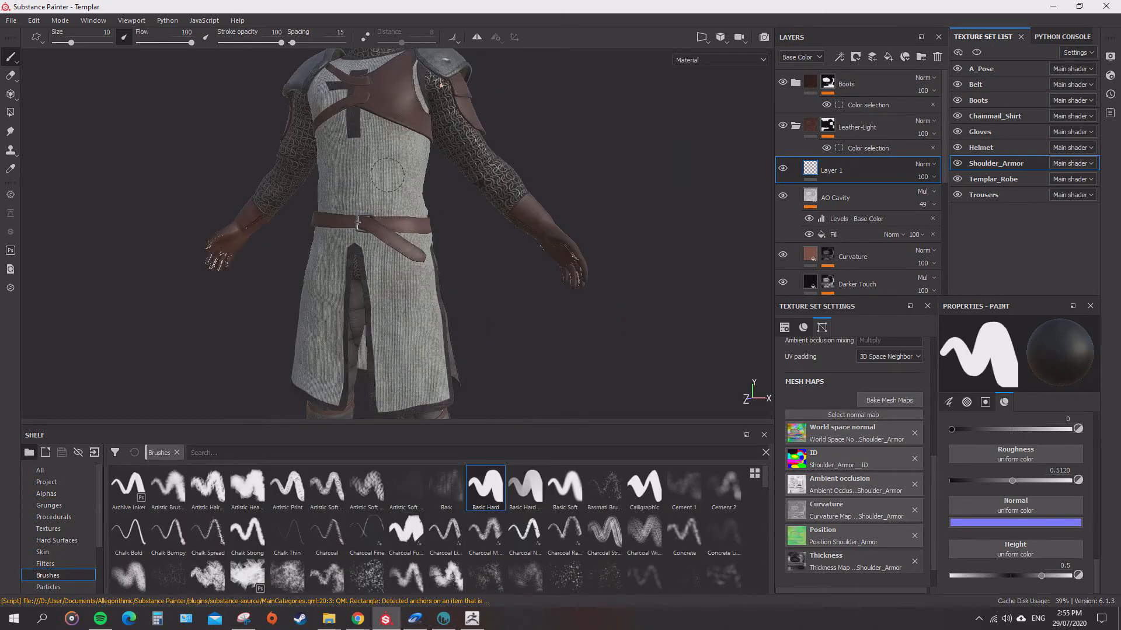
# Examine the robe and leather straps up close from the side and around the body.
pyautogui.moveTo(569, 205)
pyautogui.keyDown('alt'); pyautogui.mouseDown()
pyautogui.moveTo(625, 201)
pyautogui.moveTo(479, 192)
pyautogui.mouseUp(); pyautogui.keyUp('alt')
pyautogui.scroll(-2, 575, 195)
pyautogui.scroll(5, 576, 194)
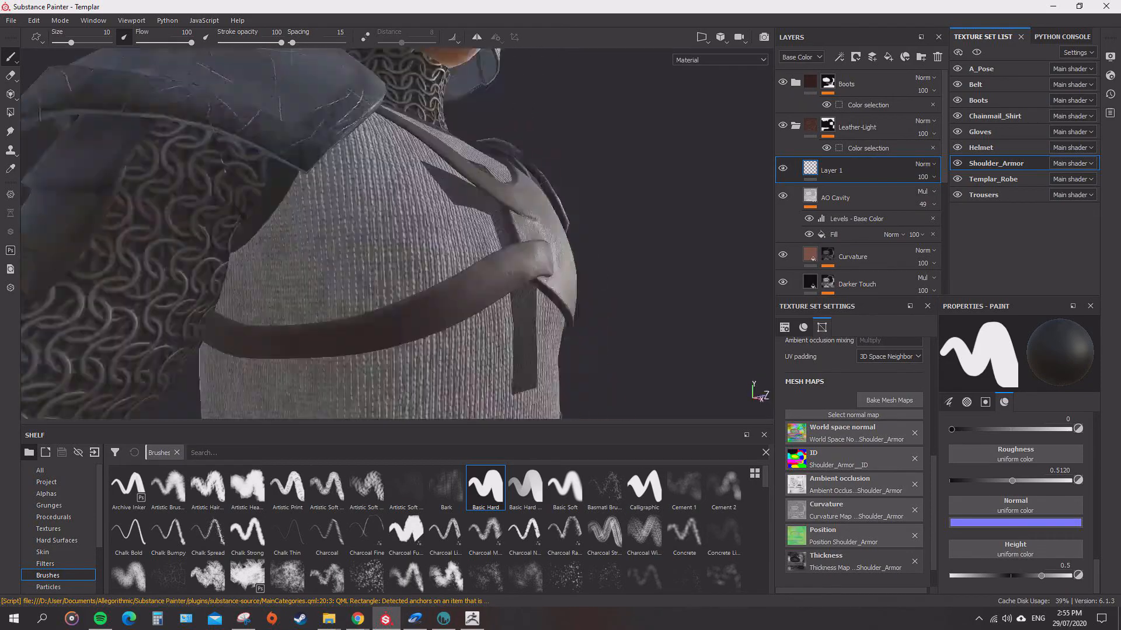
pyautogui.scroll(-5, 467, 192)
pyautogui.keyDown('alt'); pyautogui.moveTo(444, 350); pyautogui.dragTo(432, 187, button='middle'); pyautogui.keyUp('alt')
pyautogui.keyDown('alt'); pyautogui.moveTo(432, 187); pyautogui.dragTo(654, 82); pyautogui.keyUp('alt')
pyautogui.scroll(5, 388, 181)
pyautogui.scroll(2, 698, 202)
pyautogui.press('f')
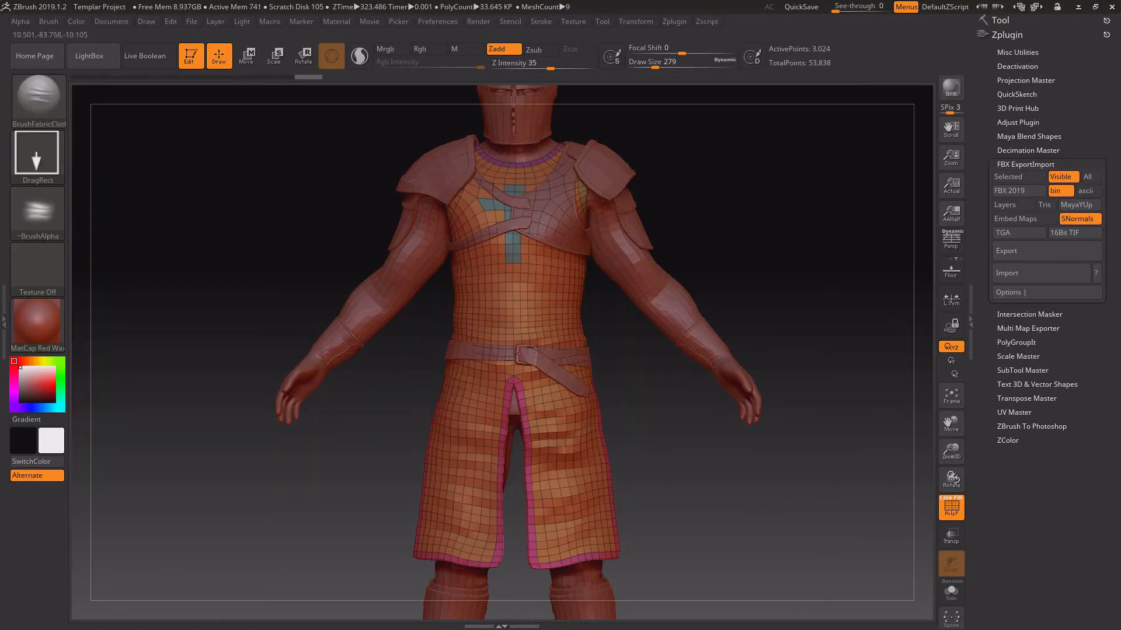
# Switch to ZBrush and try stamping subtractive cloth folds on the robe's waist, undoing each attempt.
pyautogui.moveTo(572, 496); pyautogui.dragTo(552, 362, button='right')
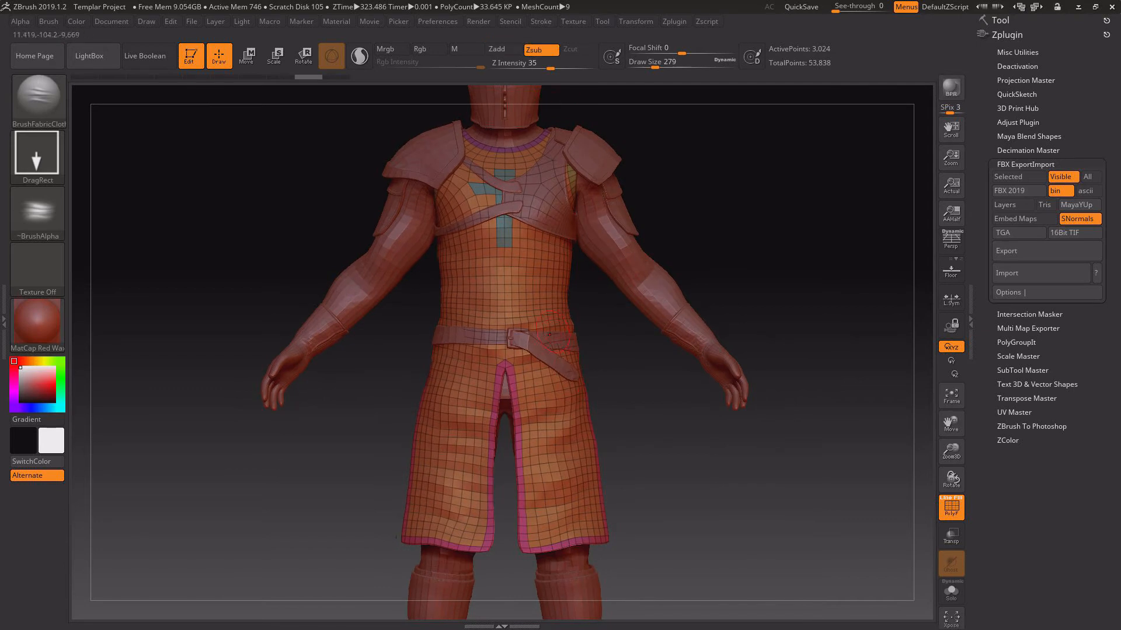
pyautogui.hotkey('ctrl', 'z')
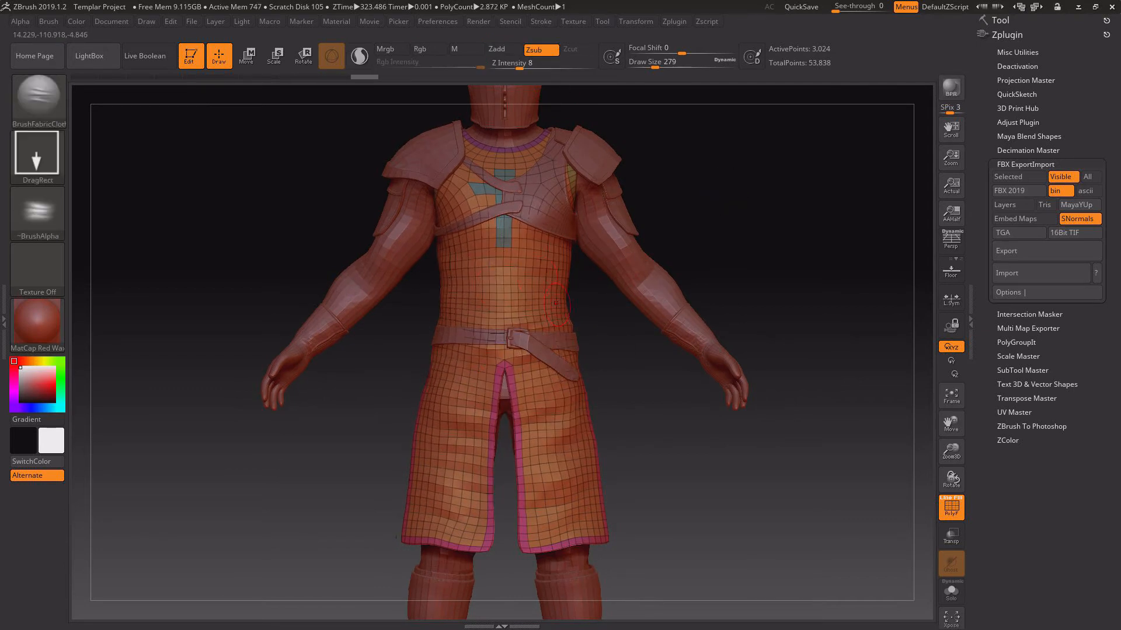
pyautogui.hotkey('ctrl', 'z')
# Subdivide the Templar_Robe mesh up to subdivision level 4 and show its geometry settings.
pyautogui.click(999, 21)
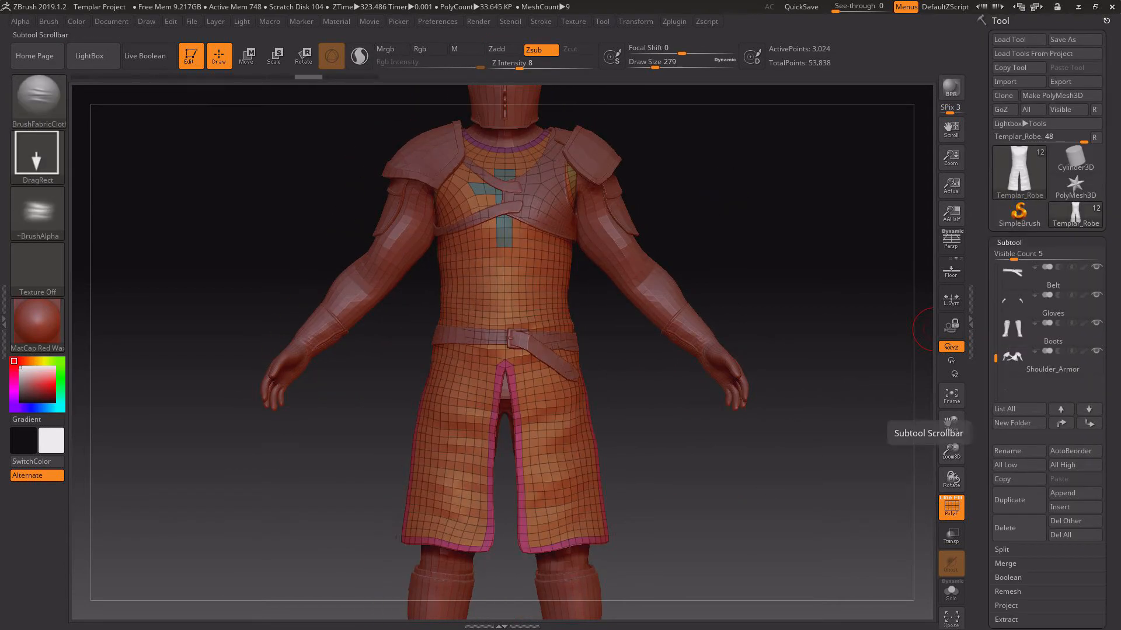
pyautogui.hotkey('ctrl', 'd')
pyautogui.hotkey('ctrl', 'd')
pyautogui.hotkey('ctrl', 'd')
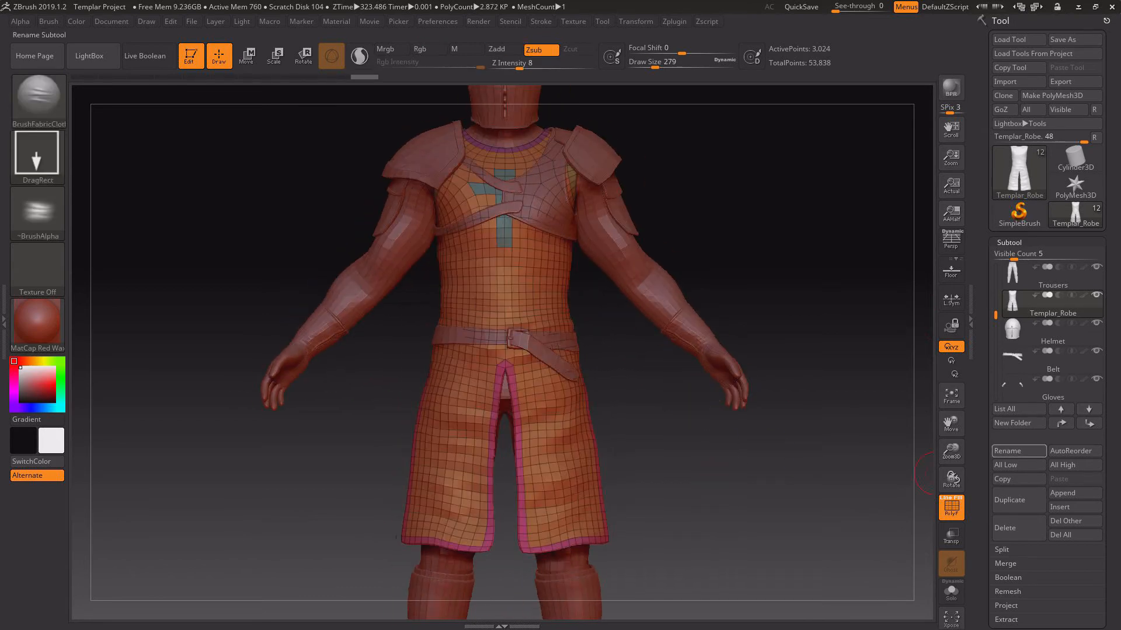
pyautogui.click(1009, 243)
pyautogui.click(1013, 257)
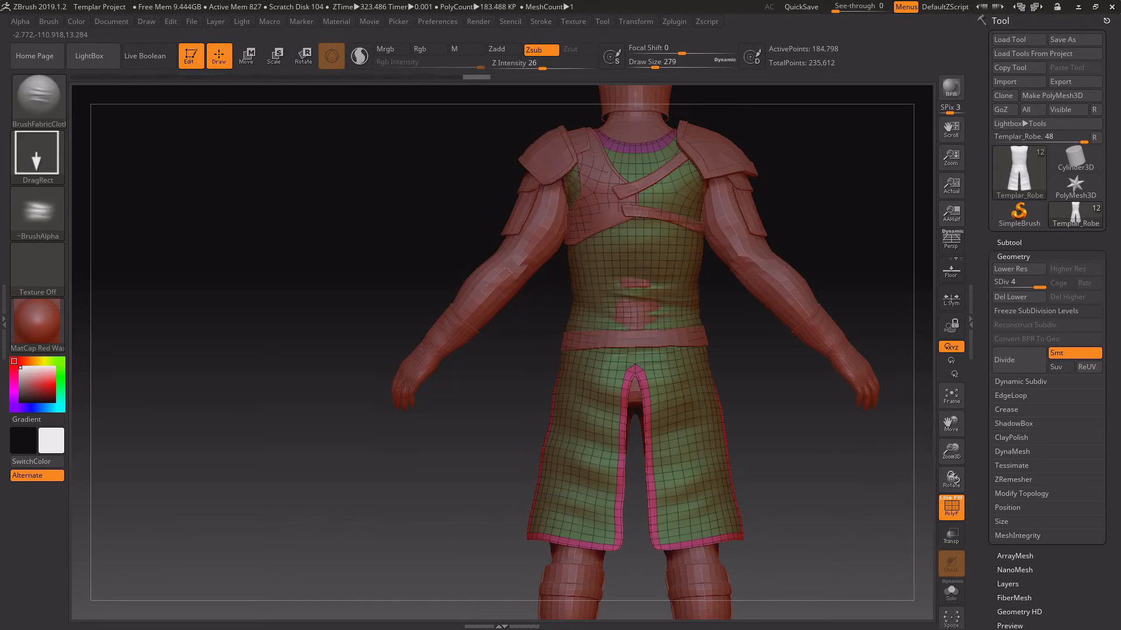
# Stamp subtractive cloth folds around the robe's waist and skirt at Z Intensity 26, and return it to its lowest subdivision level.
pyautogui.moveTo(646, 308); pyautogui.dragTo(663, 342)
pyautogui.moveTo(782, 444)
pyautogui.mouseDown()
pyautogui.moveTo(888, 443)
pyautogui.moveTo(782, 444)
pyautogui.mouseUp()
pyautogui.moveTo(684, 431); pyautogui.dragTo(693, 471)
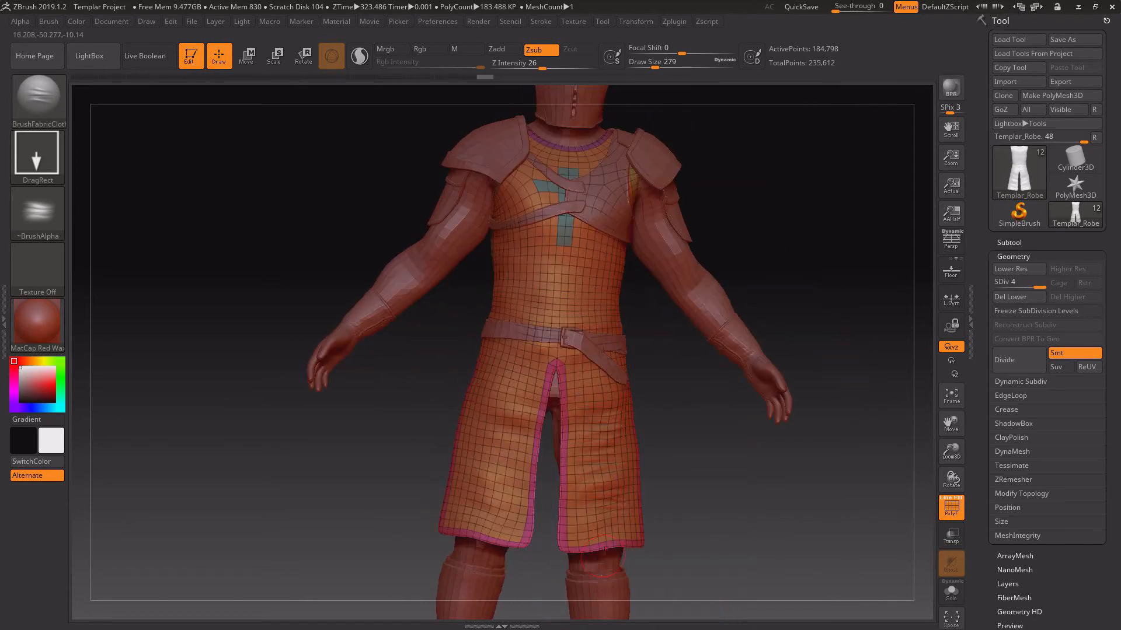
pyautogui.hotkey('ctrl', 'z')
pyautogui.moveTo(604, 412); pyautogui.dragTo(605, 432)
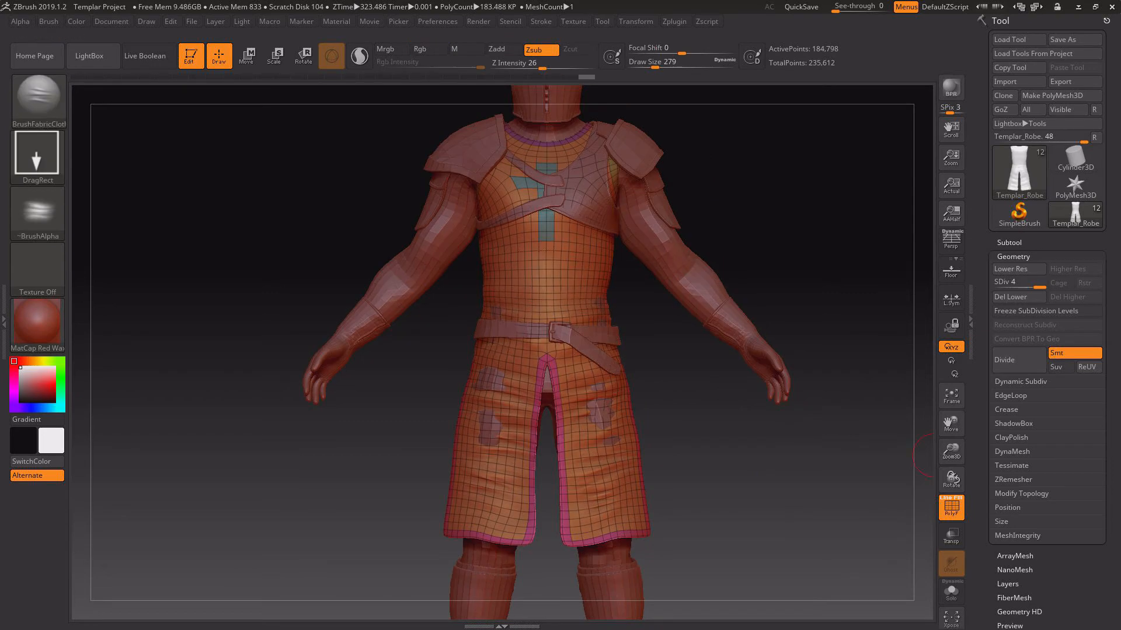
pyautogui.hotkey('shift', 'd')
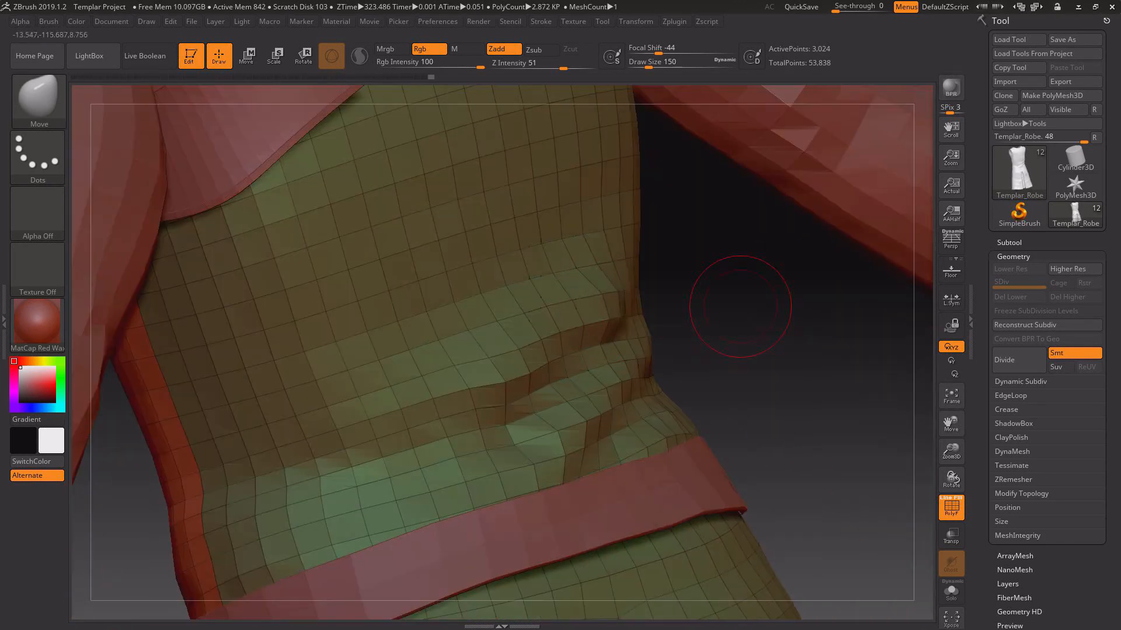
pyautogui.moveTo(740, 306); pyautogui.dragTo(421, 325)
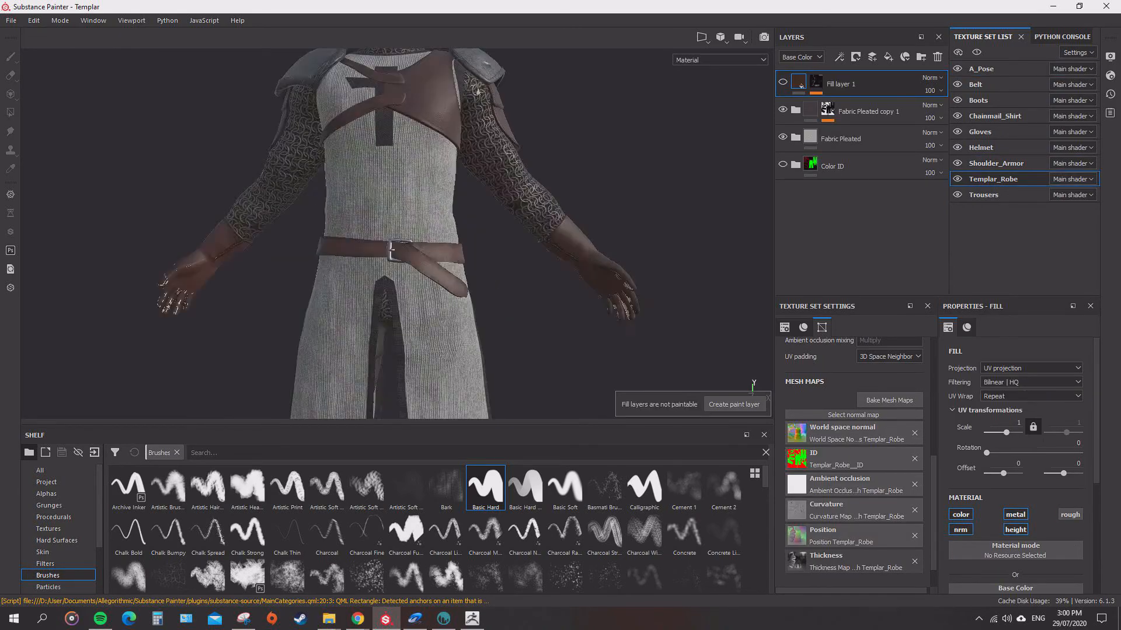
# Switch to Substance Painter and examine the Templar_Robe fabric around the waist and lower hem.
pyautogui.scroll(-6, 397, 234)
pyautogui.scroll(4, 397, 234)
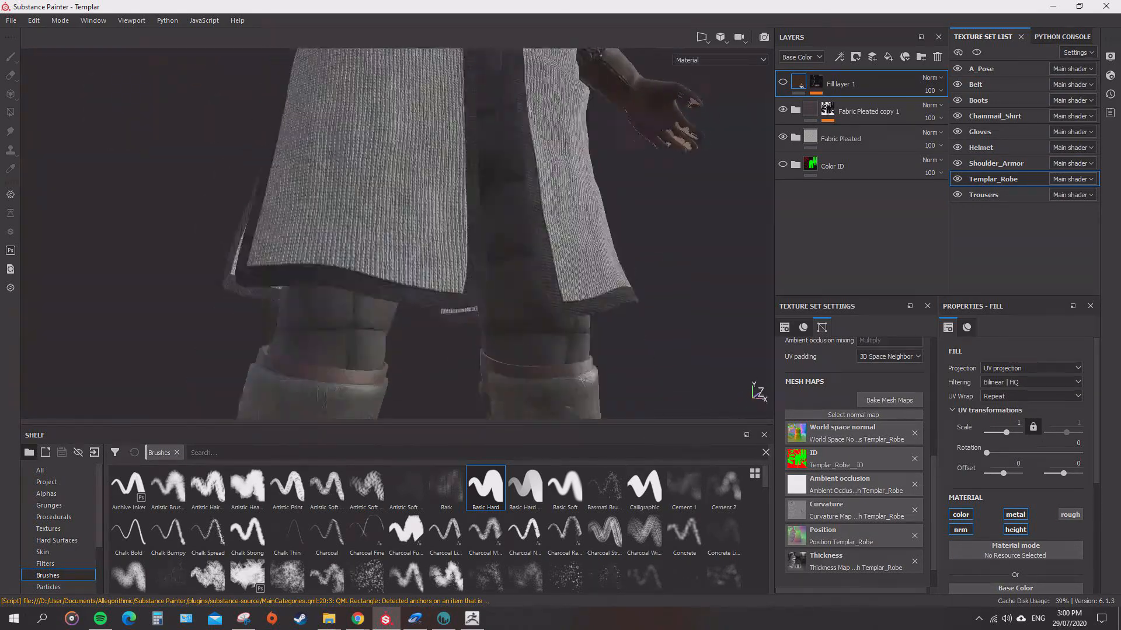
pyautogui.keyDown('alt'); pyautogui.moveTo(467, 234); pyautogui.dragTo(467, 257); pyautogui.keyUp('alt')
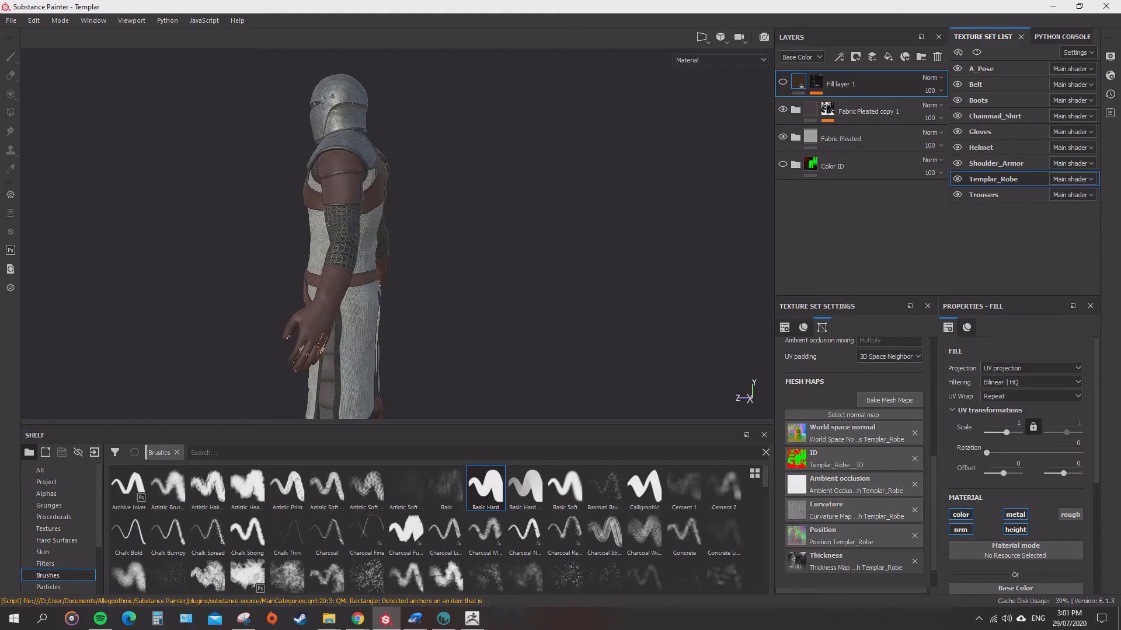
# Switch to Substance Painter and reload the Templar project with the newly exported mesh.
pyautogui.click(11, 21)
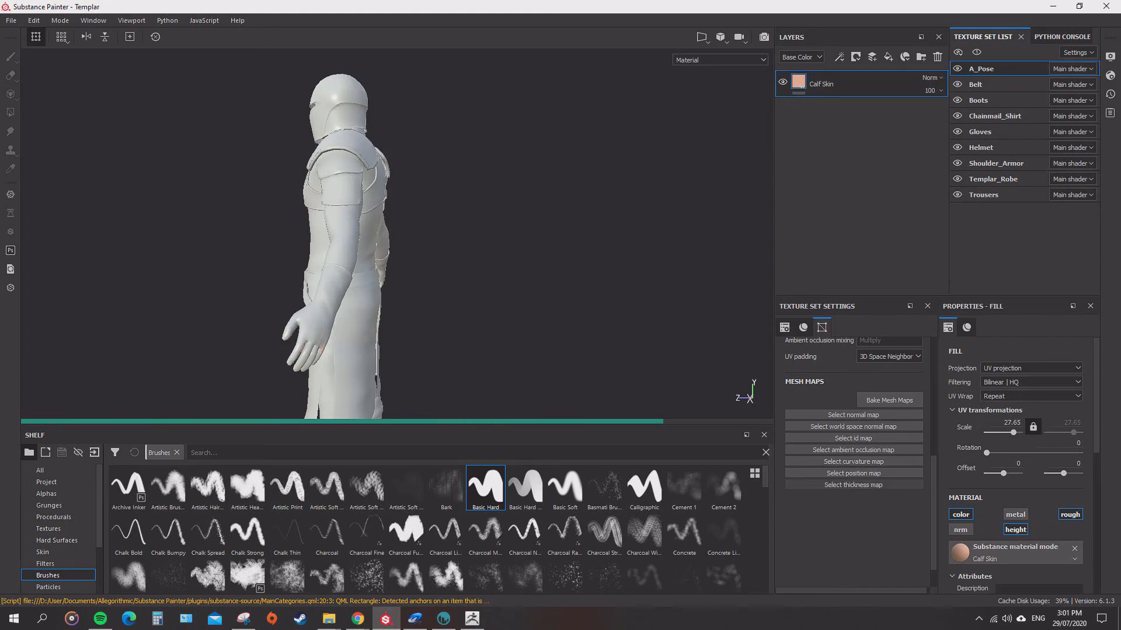
# Hide the A_Pose texture set so that only the templar's outfit is displayed.
pyautogui.scroll(4, 350, 192)
pyautogui.keyDown('alt'); pyautogui.moveTo(420, 193); pyautogui.dragTo(466, 181); pyautogui.keyUp('alt')
pyautogui.scroll(-5, 480, 155)
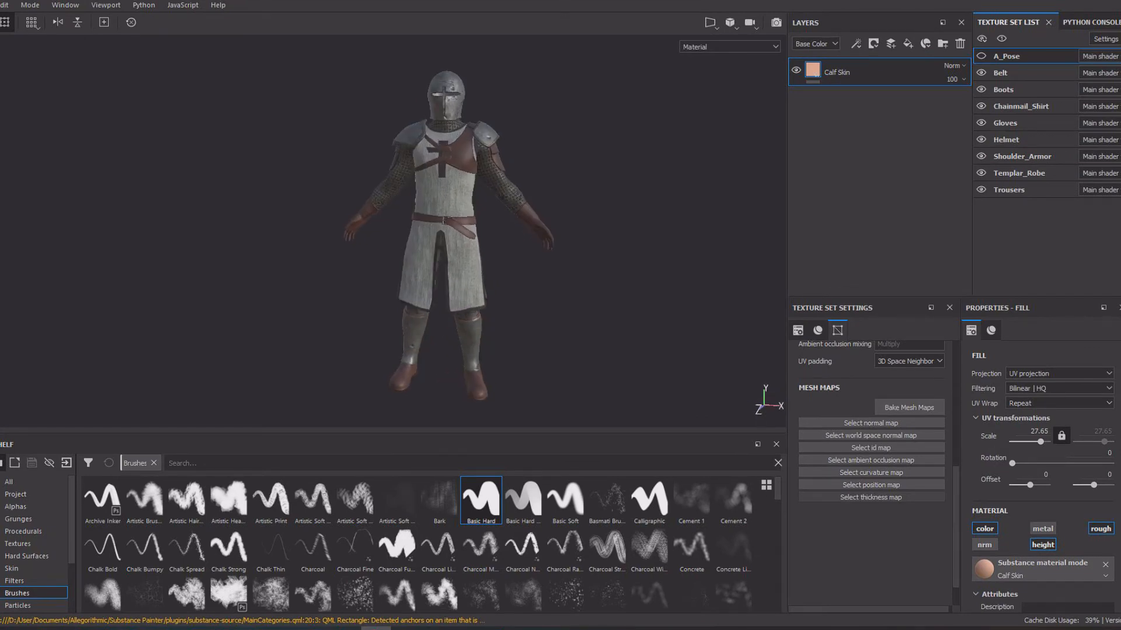
# Examine the reloaded robe's fabric around the chest, waist and belt, along with the shoulder armor.
pyautogui.scroll(2, 437, 193)
pyautogui.keyDown('alt'); pyautogui.moveTo(420, 175); pyautogui.dragTo(460, 250, button='middle'); pyautogui.keyUp('alt')
pyautogui.moveTo(460, 250)
pyautogui.keyDown('alt'); pyautogui.mouseDown()
pyautogui.moveTo(315, 249)
pyautogui.moveTo(453, 250)
pyautogui.mouseUp(); pyautogui.keyUp('alt')
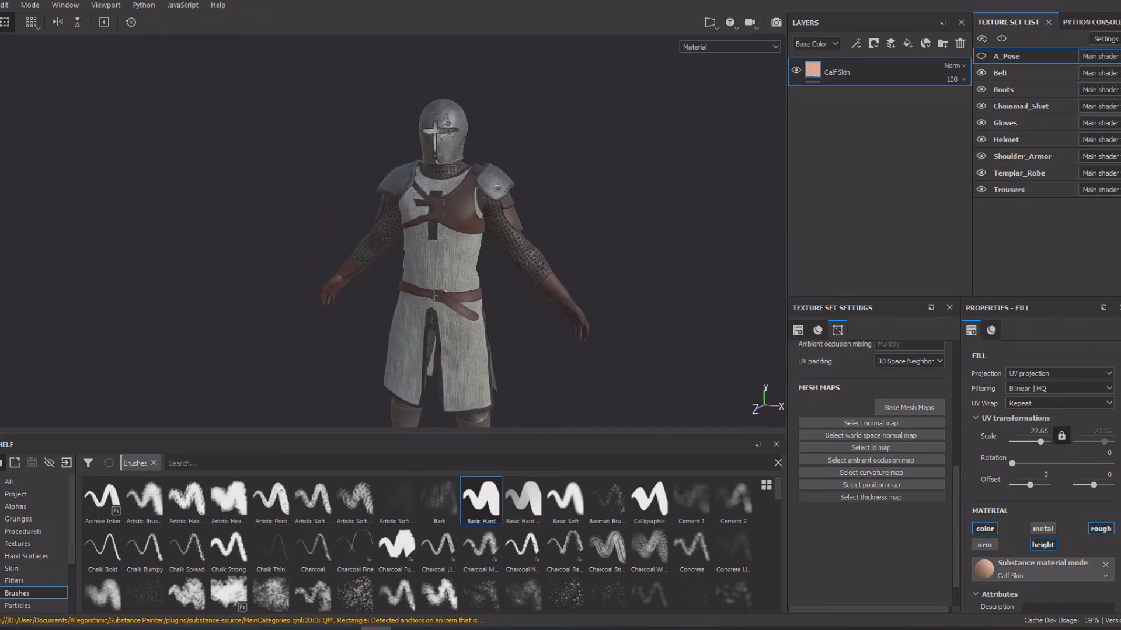
pyautogui.scroll(4, 437, 234)
pyautogui.keyDown('alt'); pyautogui.moveTo(438, 280); pyautogui.dragTo(403, 234, button='middle'); pyautogui.keyUp('alt')
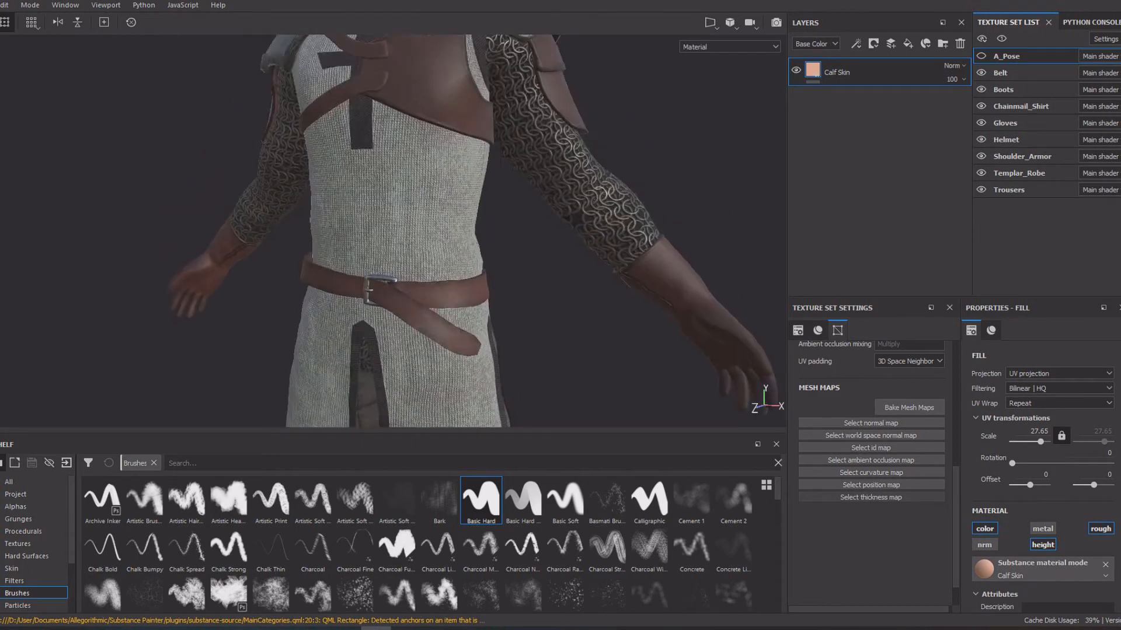
pyautogui.moveTo(403, 233)
pyautogui.keyDown('alt'); pyautogui.mouseDown()
pyautogui.moveTo(350, 228)
pyautogui.moveTo(397, 229)
pyautogui.mouseUp(); pyautogui.keyUp('alt')
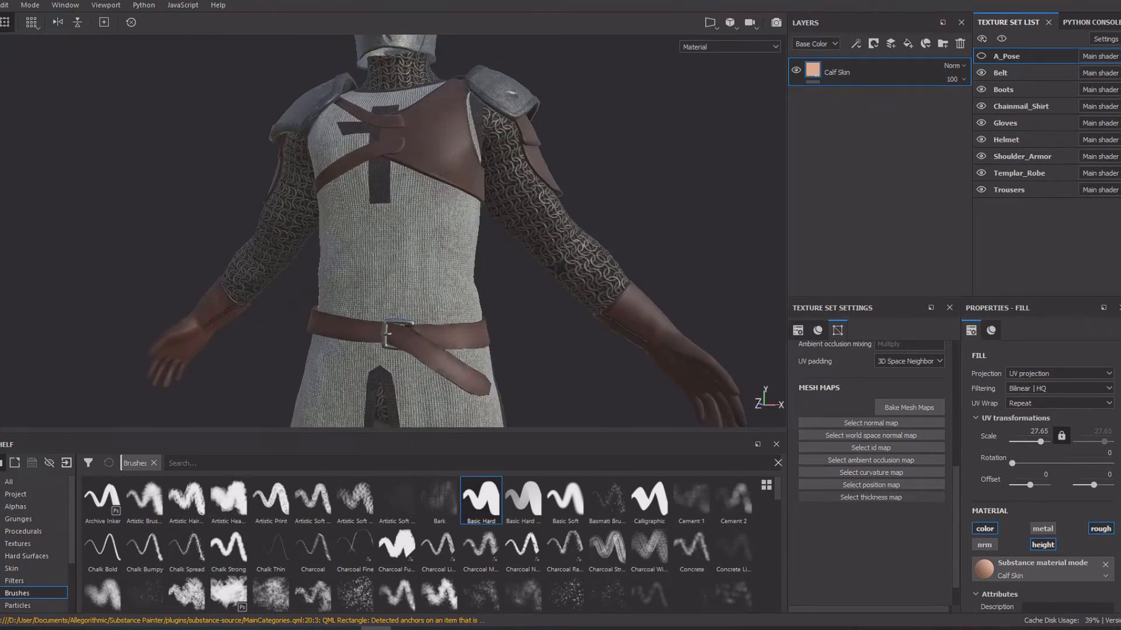
pyautogui.scroll(1, 397, 234)
pyautogui.moveTo(374, 234)
pyautogui.keyDown('alt'); pyautogui.mouseDown()
pyautogui.moveTo(462, 233)
pyautogui.moveTo(367, 236)
pyautogui.mouseUp(); pyautogui.keyUp('alt')
pyautogui.scroll(-2, 367, 236)
pyautogui.keyDown('alt'); pyautogui.moveTo(367, 237); pyautogui.dragTo(441, 265, button='middle'); pyautogui.keyUp('alt')
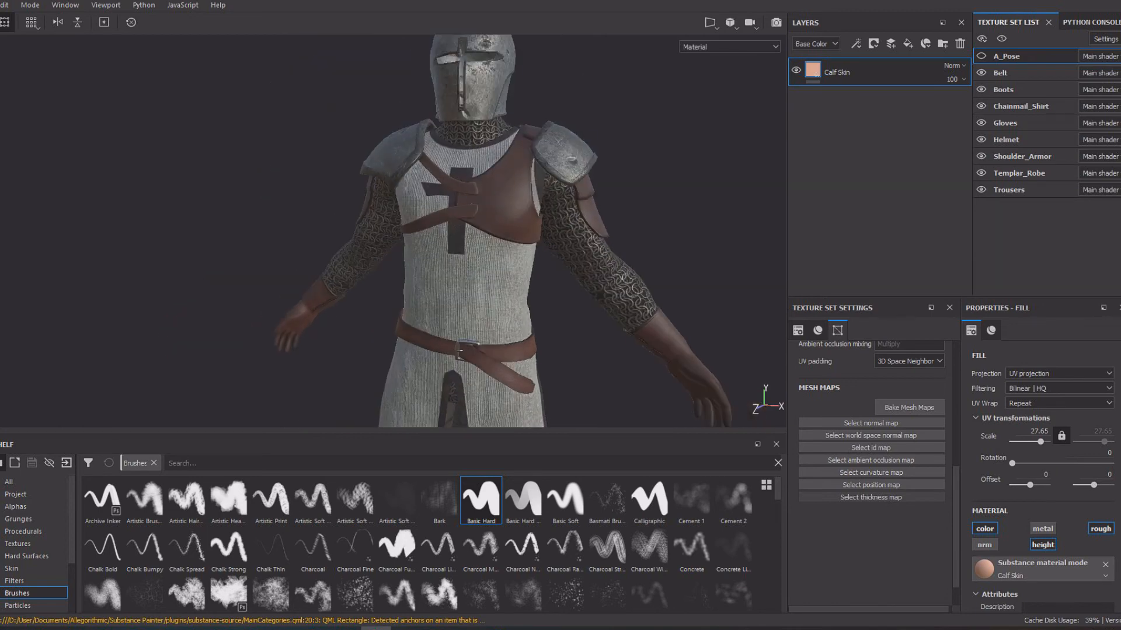
# Hide the Shoulder_Armor texture set and inspect the uncovered robe with its chest cross from the front and side.
pyautogui.click(981, 157)
pyautogui.scroll(-3, 467, 233)
pyautogui.keyDown('alt'); pyautogui.moveTo(490, 292); pyautogui.dragTo(410, 192, button='middle'); pyautogui.keyUp('alt')
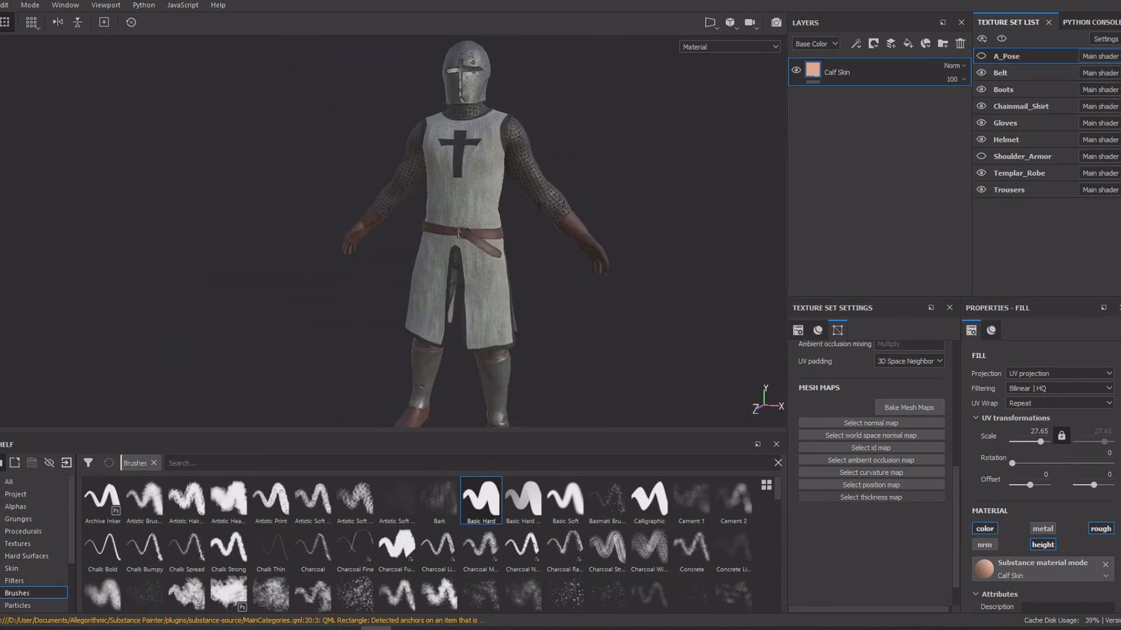
pyautogui.moveTo(410, 193)
pyautogui.keyDown('alt'); pyautogui.mouseDown()
pyautogui.moveTo(526, 198)
pyautogui.moveTo(426, 198)
pyautogui.mouseUp(); pyautogui.keyUp('alt')
pyautogui.scroll(-2, 561, 243)
pyautogui.moveTo(449, 236)
pyautogui.keyDown('alt'); pyautogui.mouseDown()
pyautogui.moveTo(560, 242)
pyautogui.moveTo(467, 242)
pyautogui.mouseUp(); pyautogui.keyUp('alt')
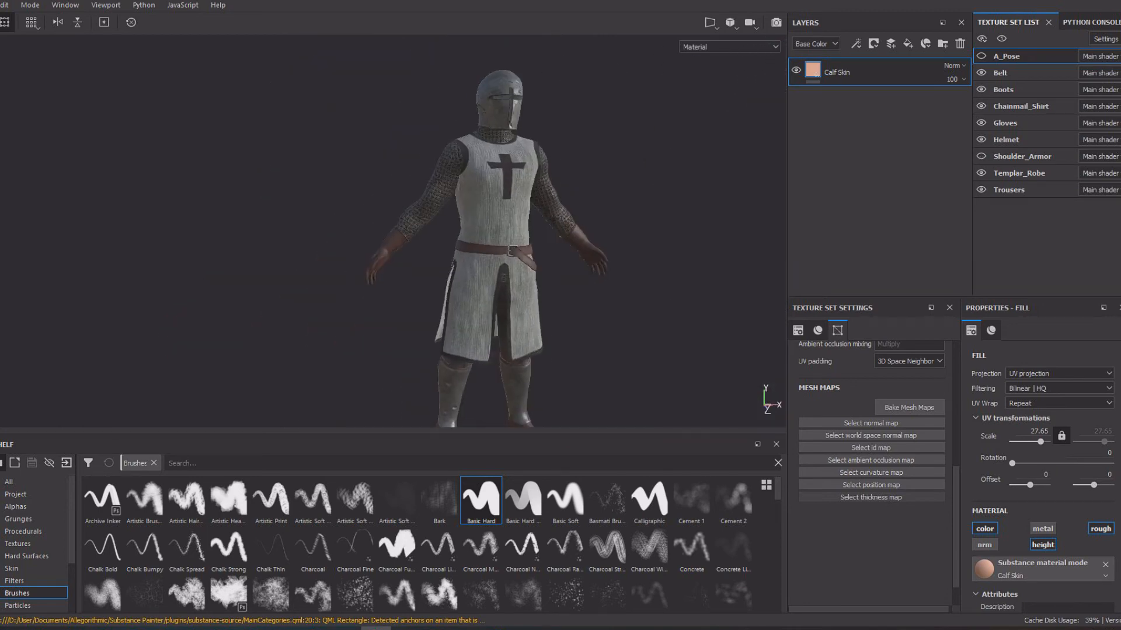
pyautogui.scroll(5, 548, 239)
pyautogui.keyDown('alt'); pyautogui.moveTo(548, 199); pyautogui.dragTo(590, 315, button='middle'); pyautogui.keyUp('alt')
pyautogui.keyDown('alt'); pyautogui.moveTo(467, 262); pyautogui.dragTo(540, 266); pyautogui.keyUp('alt')
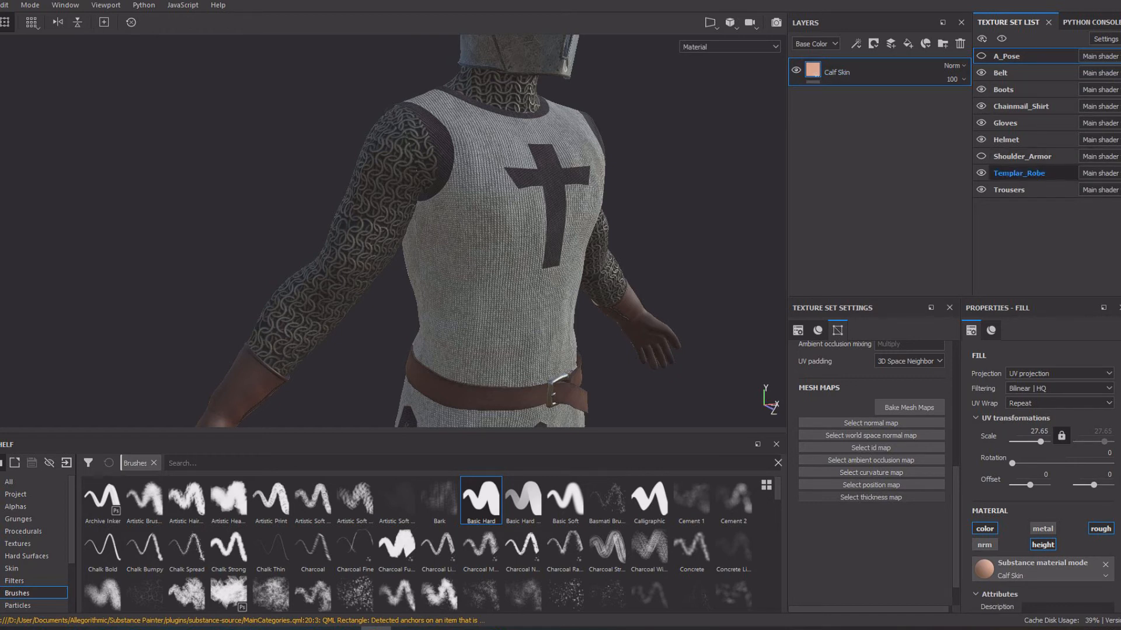
pyautogui.click(981, 156)
pyautogui.click(981, 157)
# Select the Templar_Robe texture set, make its Fill layer 1 dirt layer and fabric layers visible, and check them on the robe.
pyautogui.click(1018, 173)
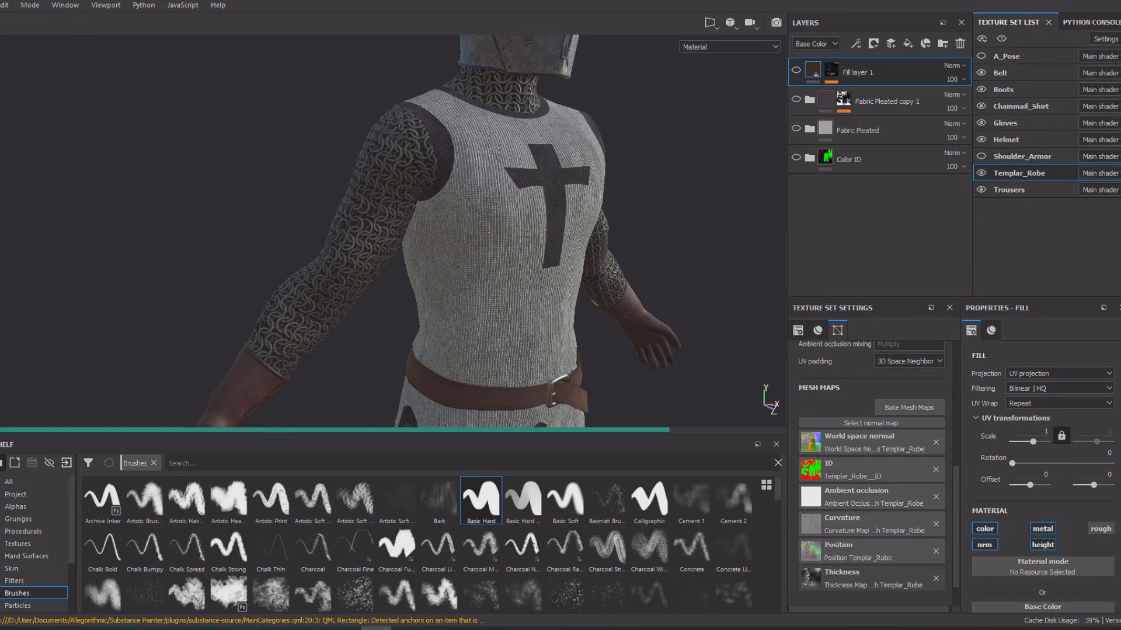
pyautogui.keyDown('alt'); pyautogui.moveTo(526, 234); pyautogui.dragTo(464, 210); pyautogui.keyUp('alt')
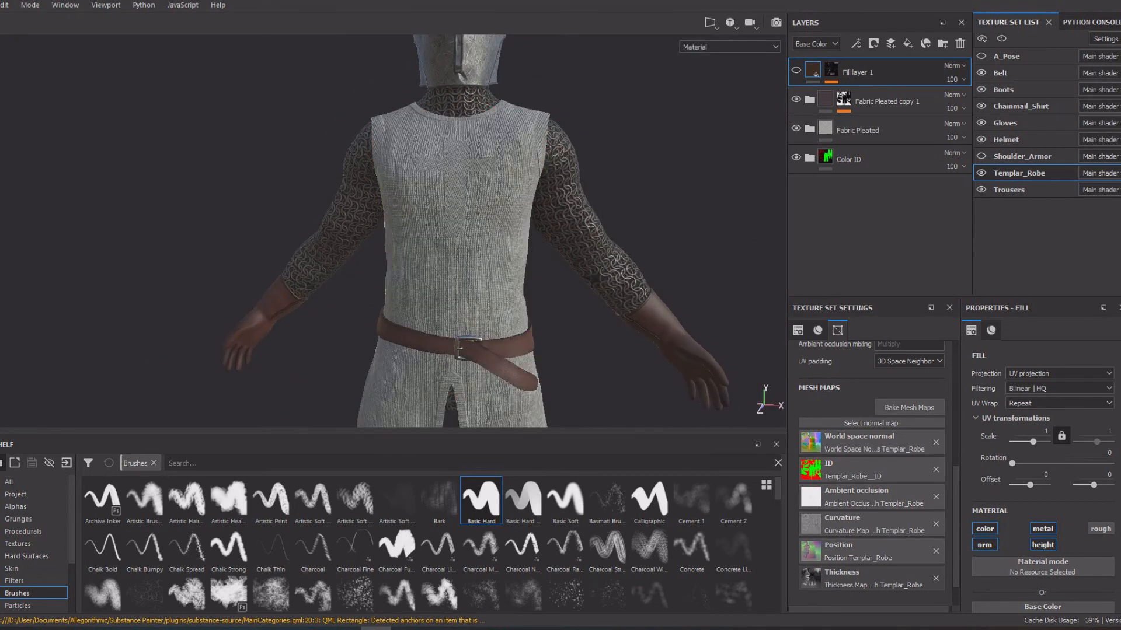
pyautogui.click(796, 99)
pyautogui.keyDown('alt'); pyautogui.moveTo(409, 233); pyautogui.dragTo(455, 234, button='right'); pyautogui.keyUp('alt')
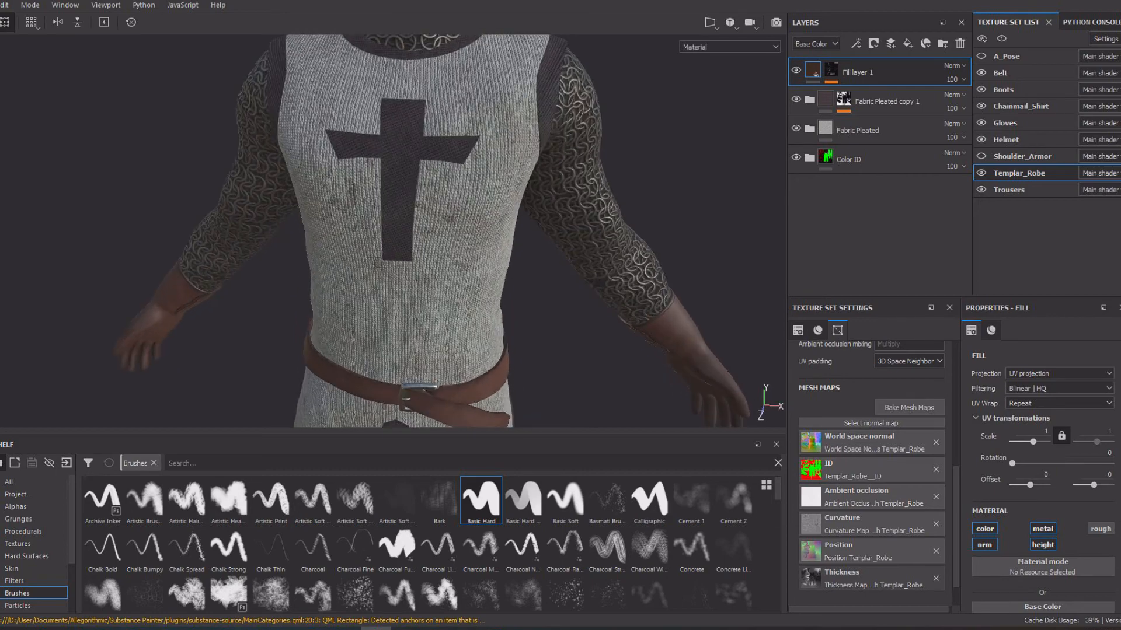
pyautogui.keyDown('alt'); pyautogui.moveTo(455, 234); pyautogui.dragTo(397, 216); pyautogui.keyUp('alt')
pyautogui.keyDown('alt'); pyautogui.moveTo(397, 216); pyautogui.dragTo(391, 310, button='middle'); pyautogui.keyUp('alt')
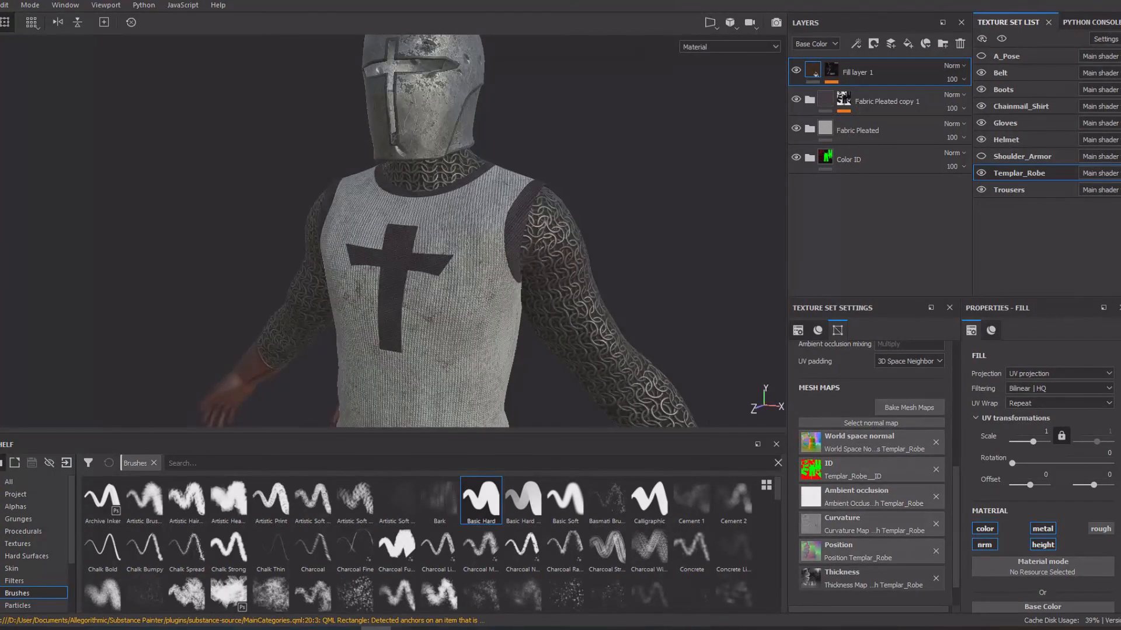
pyautogui.keyDown('alt'); pyautogui.moveTo(466, 233); pyautogui.dragTo(502, 240); pyautogui.keyUp('alt')
pyautogui.keyDown('alt'); pyautogui.moveTo(502, 239); pyautogui.dragTo(374, 231, button='right'); pyautogui.keyUp('alt')
pyautogui.keyDown('alt'); pyautogui.moveTo(409, 262); pyautogui.dragTo(383, 199, button='middle'); pyautogui.keyUp('alt')
pyautogui.keyDown('alt'); pyautogui.moveTo(382, 199); pyautogui.dragTo(336, 202); pyautogui.keyUp('alt')
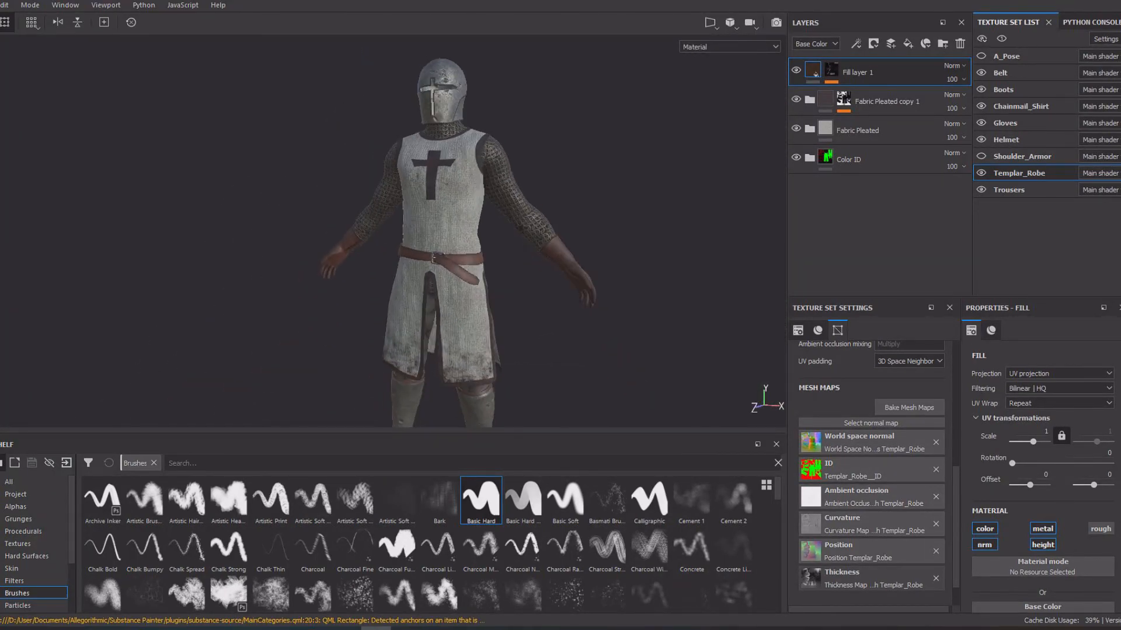
# Select the Chainmail_Shirt texture set and toggle the helmet's visibility off and back on.
pyautogui.click(1021, 106)
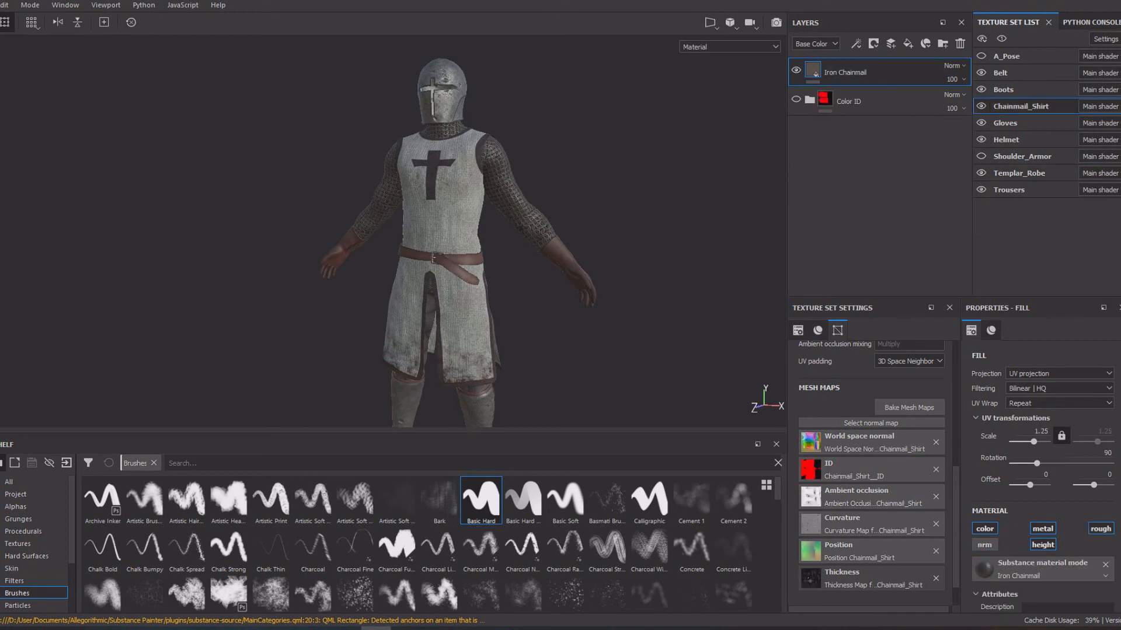
pyautogui.moveTo(496, 233)
pyautogui.keyDown('alt'); pyautogui.mouseDown()
pyautogui.moveTo(339, 240)
pyautogui.moveTo(494, 242)
pyautogui.mouseUp(); pyautogui.keyUp('alt')
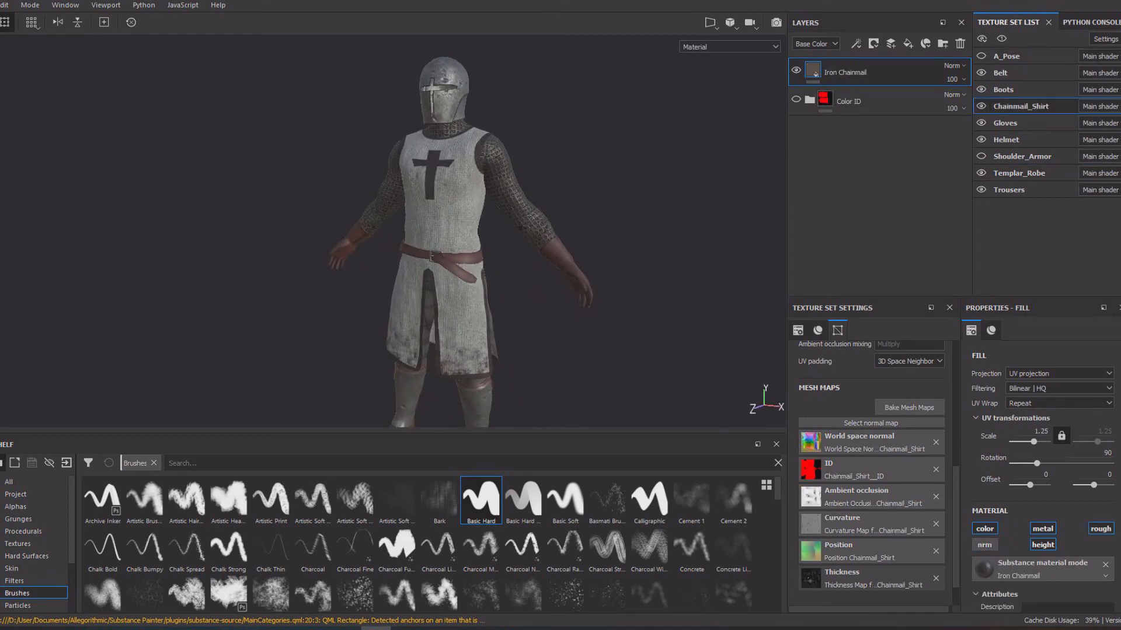
pyautogui.click(981, 56)
pyautogui.click(981, 140)
pyautogui.moveTo(543, 233)
pyautogui.keyDown('alt'); pyautogui.mouseDown()
pyautogui.moveTo(403, 236)
pyautogui.moveTo(575, 236)
pyautogui.moveTo(412, 235)
pyautogui.moveTo(545, 236)
pyautogui.mouseUp(); pyautogui.keyUp('alt')
pyautogui.click(981, 139)
# Show the Shoulder_Armor texture set again on the templar.
pyautogui.click(981, 157)
pyautogui.scroll(-2, 546, 236)
pyautogui.keyDown('alt'); pyautogui.moveTo(546, 236); pyautogui.dragTo(578, 197, button='middle'); pyautogui.keyUp('alt')
pyautogui.scroll(-1, 578, 197)
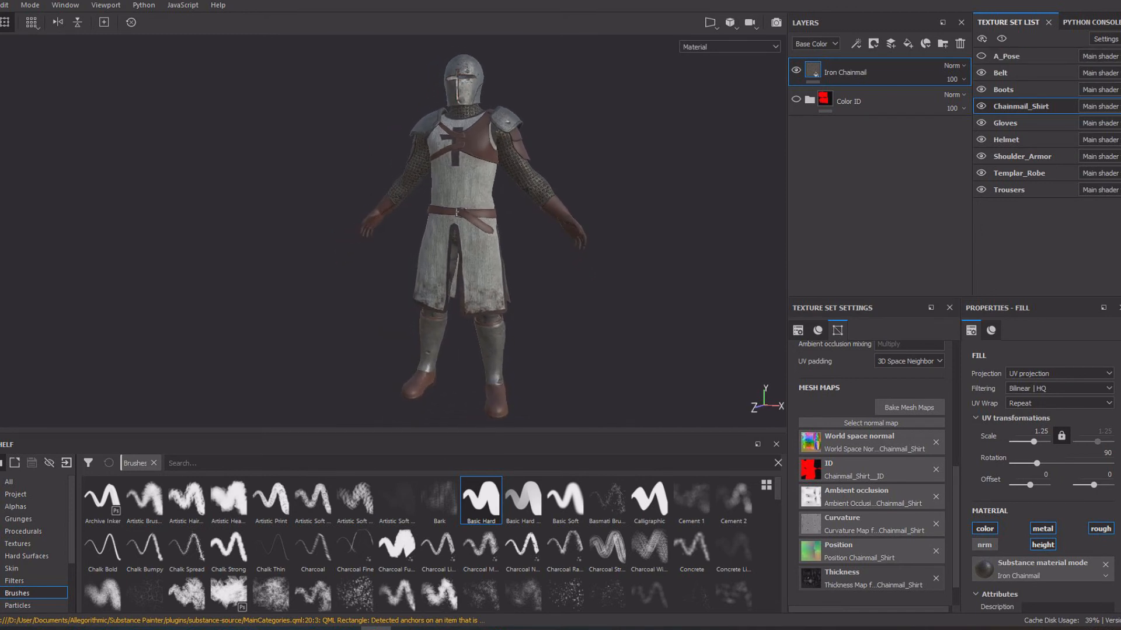
# Examine the fully textured templar from the front, back and sides, including the robe's slits and lower hem.
pyautogui.keyDown('alt'); pyautogui.moveTo(578, 233); pyautogui.dragTo(550, 223); pyautogui.keyUp('alt')
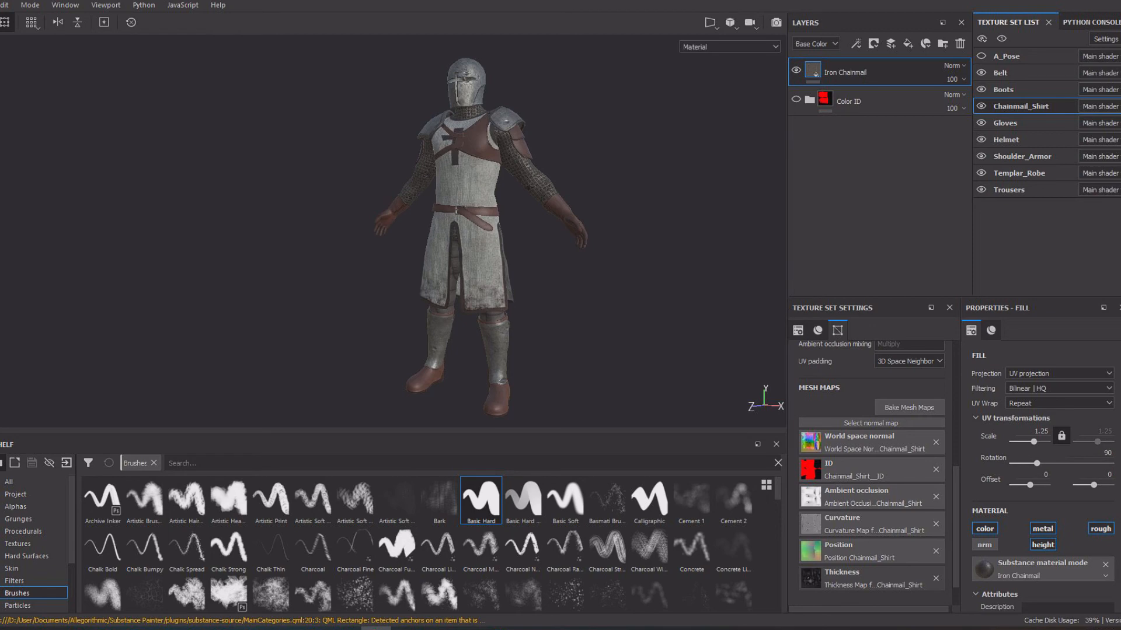
pyautogui.keyDown('alt'); pyautogui.moveTo(467, 233); pyautogui.dragTo(269, 231); pyautogui.keyUp('alt')
pyautogui.keyDown('alt'); pyautogui.moveTo(350, 231); pyautogui.dragTo(502, 232, button='right'); pyautogui.keyUp('alt')
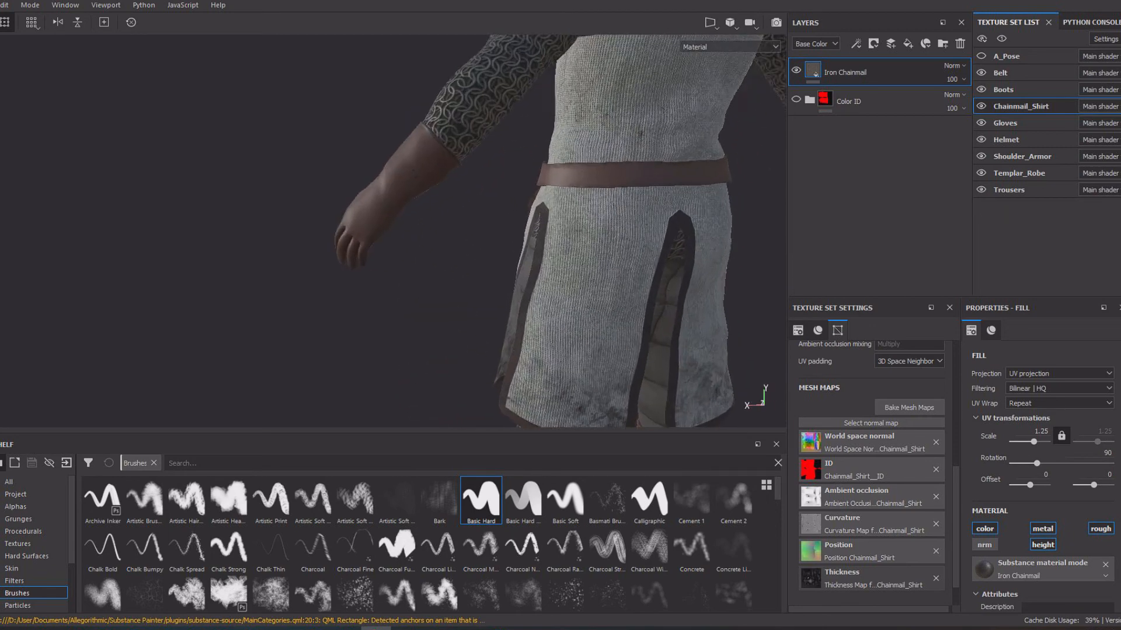
pyautogui.keyDown('alt'); pyautogui.moveTo(502, 232); pyautogui.dragTo(374, 232); pyautogui.keyUp('alt')
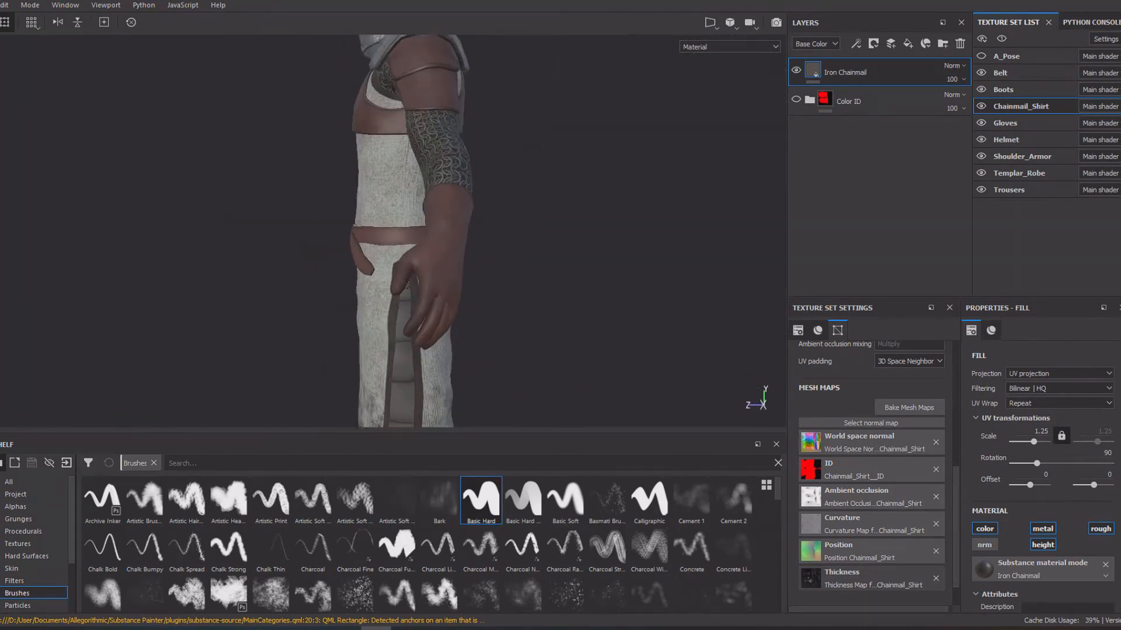
pyautogui.keyDown('alt'); pyautogui.moveTo(444, 233); pyautogui.dragTo(374, 233, button='right'); pyautogui.keyUp('alt')
pyautogui.keyDown('alt'); pyautogui.moveTo(374, 232); pyautogui.dragTo(401, 193, button='middle'); pyautogui.keyUp('alt')
pyautogui.keyDown('alt'); pyautogui.moveTo(455, 232); pyautogui.dragTo(274, 229); pyautogui.keyUp('alt')
pyautogui.keyDown('alt'); pyautogui.moveTo(478, 230); pyautogui.dragTo(198, 228); pyautogui.keyUp('alt')
pyautogui.keyDown('alt'); pyautogui.moveTo(361, 230); pyautogui.dragTo(291, 229); pyautogui.keyUp('alt')
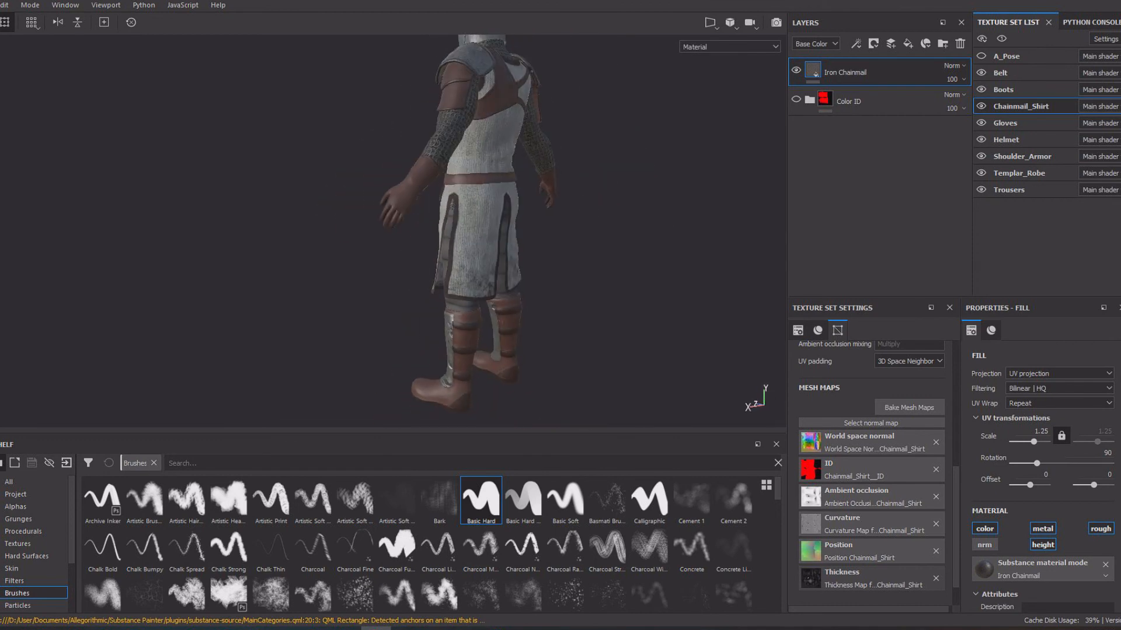
pyautogui.keyDown('alt'); pyautogui.moveTo(362, 230); pyautogui.dragTo(403, 227); pyautogui.keyUp('alt')
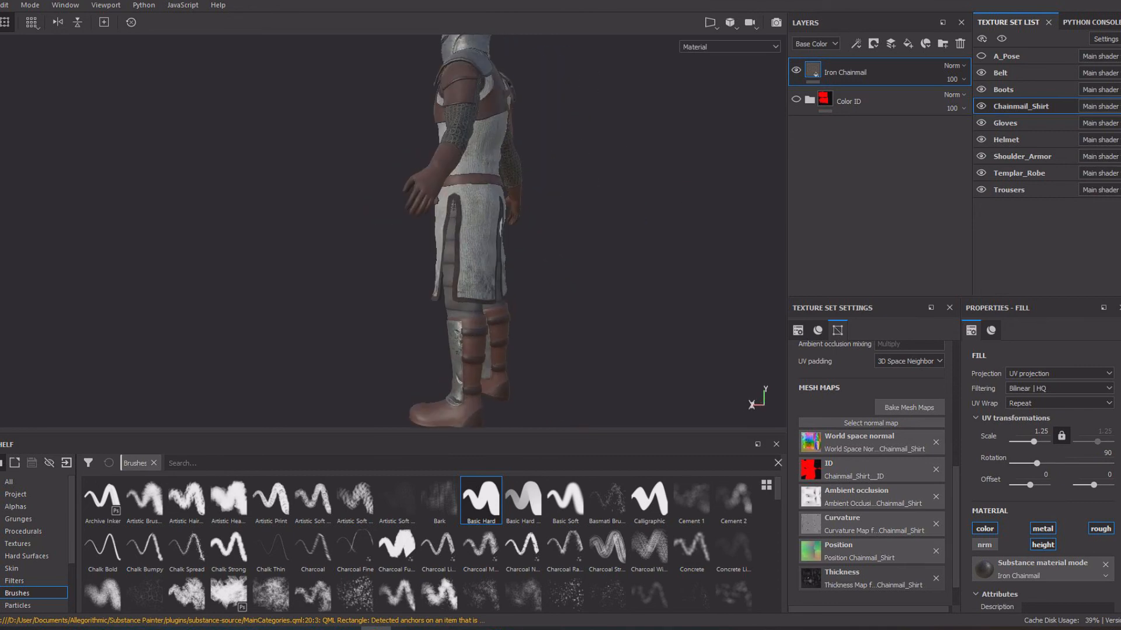
pyautogui.keyDown('alt'); pyautogui.moveTo(327, 230); pyautogui.dragTo(82, 227); pyautogui.keyUp('alt')
pyautogui.scroll(-1, 393, 231)
pyautogui.keyDown('alt'); pyautogui.moveTo(393, 231); pyautogui.dragTo(421, 251, button='middle'); pyautogui.keyUp('alt')
pyautogui.keyDown('alt'); pyautogui.moveTo(421, 251); pyautogui.dragTo(450, 251); pyautogui.keyUp('alt')
pyautogui.keyDown('alt'); pyautogui.moveTo(449, 251); pyautogui.dragTo(445, 251, button='right'); pyautogui.keyUp('alt')
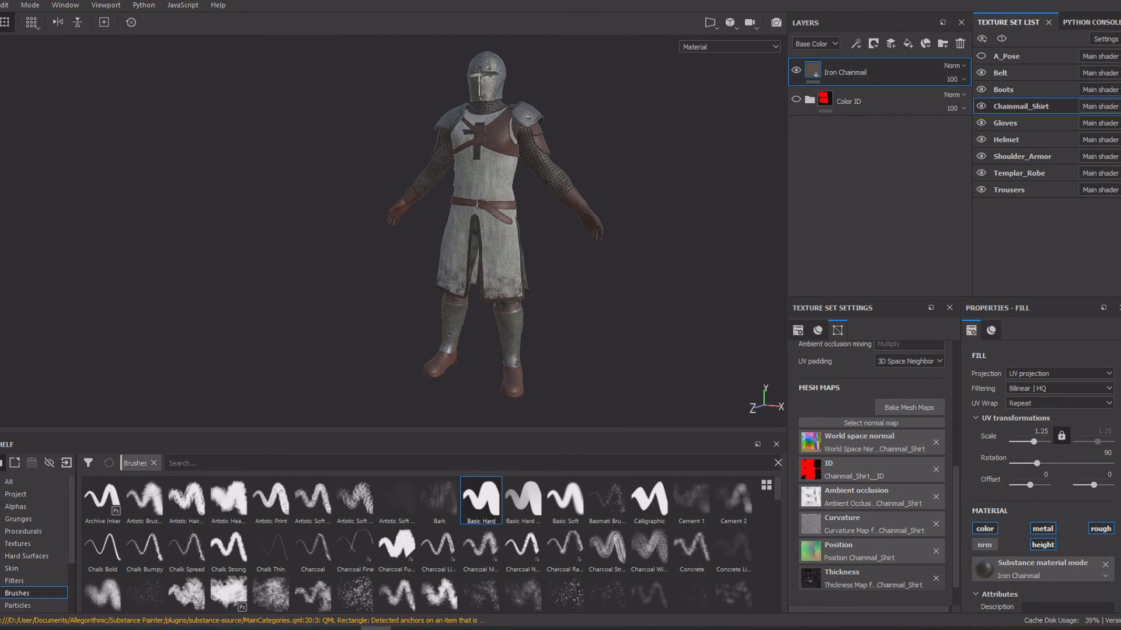
pyautogui.moveTo(450, 251)
pyautogui.keyDown('alt'); pyautogui.mouseDown()
pyautogui.moveTo(391, 251)
pyautogui.moveTo(467, 252)
pyautogui.moveTo(402, 253)
pyautogui.moveTo(450, 263)
pyautogui.moveTo(403, 264)
pyautogui.moveTo(450, 256)
pyautogui.mouseUp(); pyautogui.keyUp('alt')
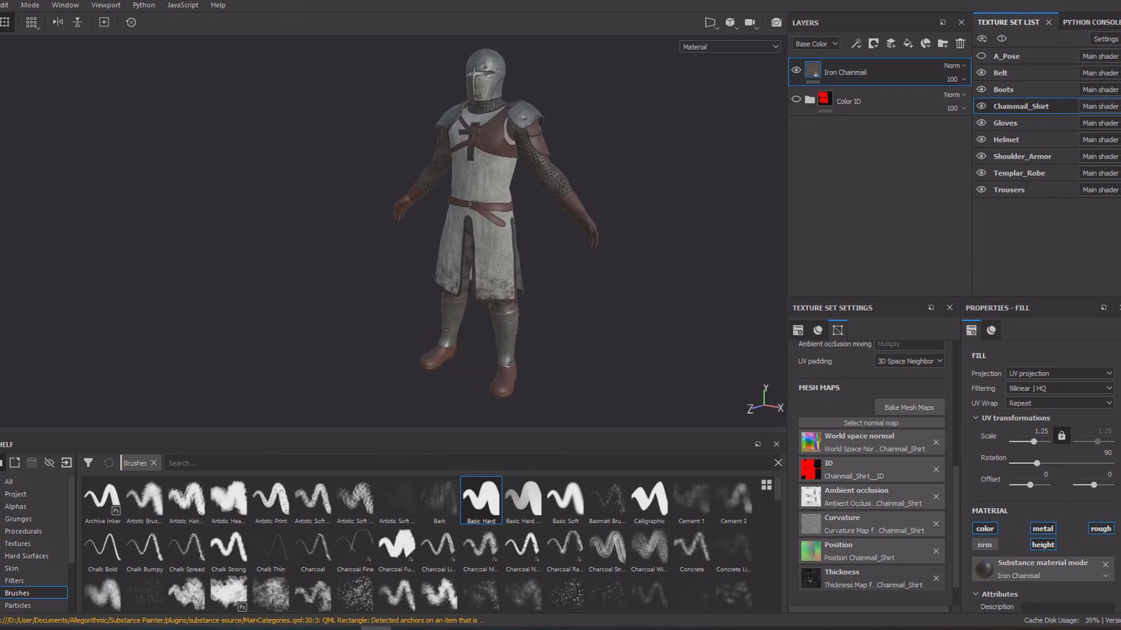